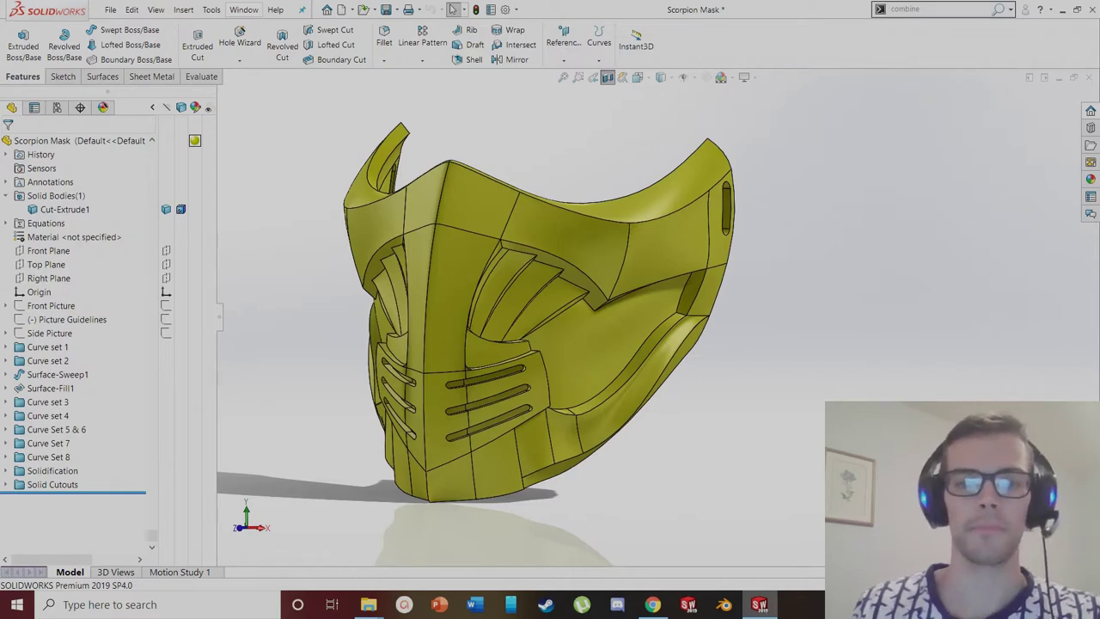
Show the Front Picture and Side Picture sketches with the finished mask and compare the model against them
middle_click_drag(416, 342, 826, 340)
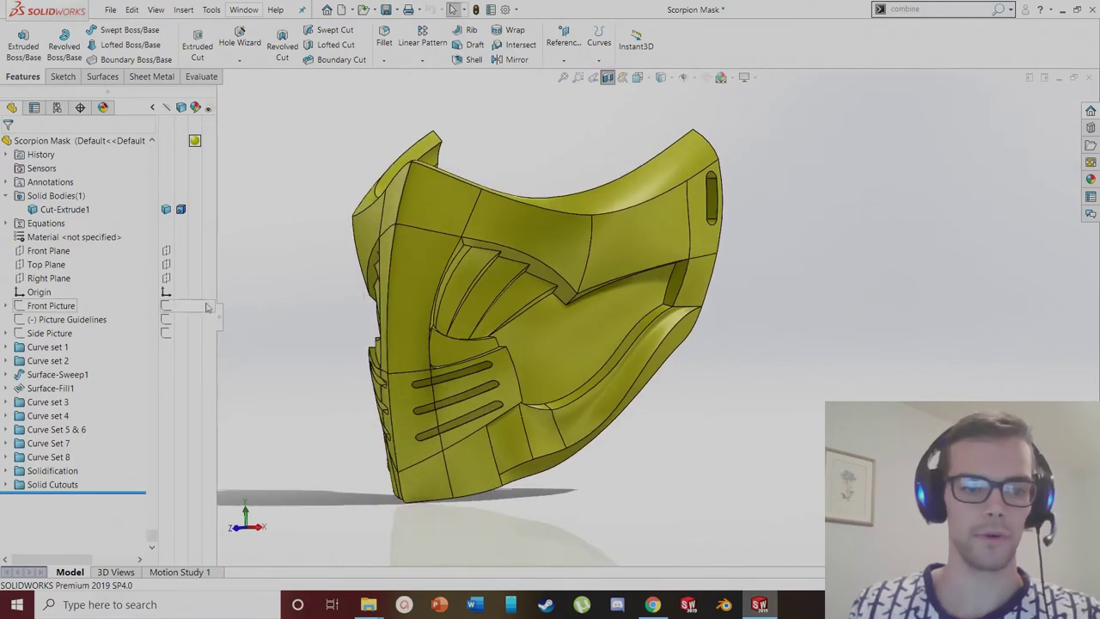
left_click(166, 309)
left_click(166, 335)
scroll(464, 344, "up", 1)
mouse_move(495, 340)
middle_mouse_down()
mouse_move(421, 347)
mouse_move(375, 398)
mouse_move(525, 374)
mouse_move(654, 249)
middle_mouse_up()
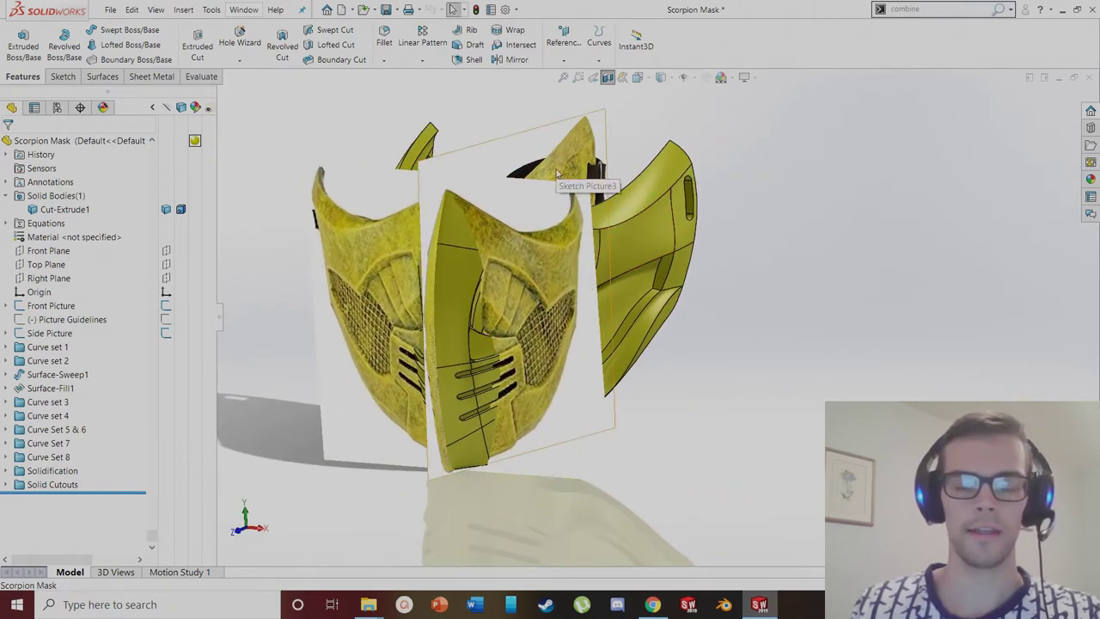
middle_click_drag(557, 184, 468, 332)
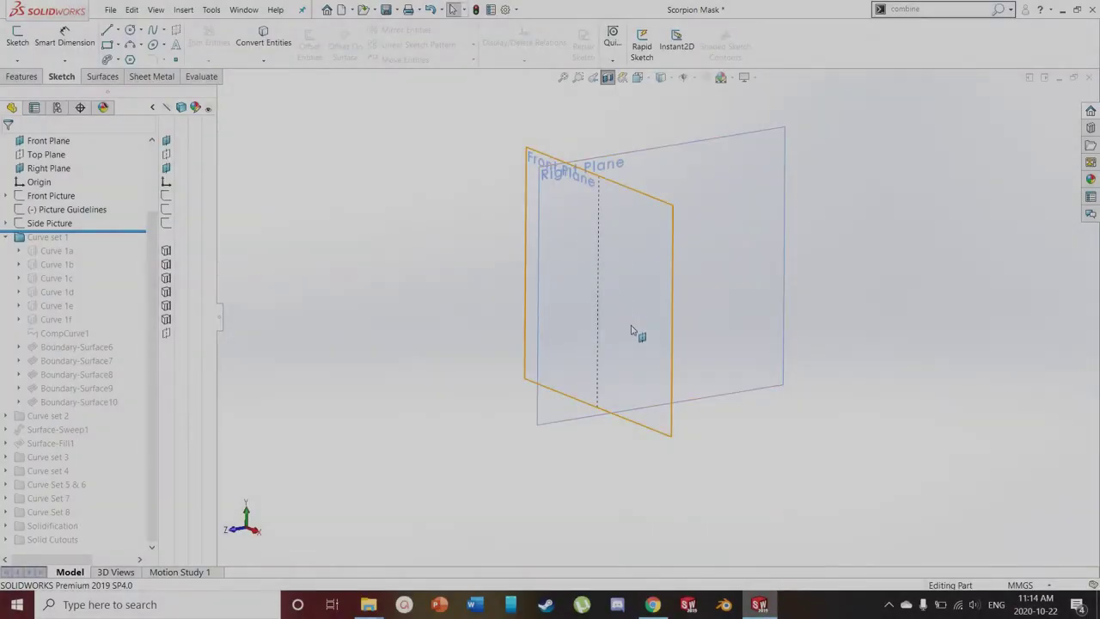
Insert the front mask picture in a new Front Plane sketch and size it to about 154 × 138 mm over the origin
left_click(632, 328)
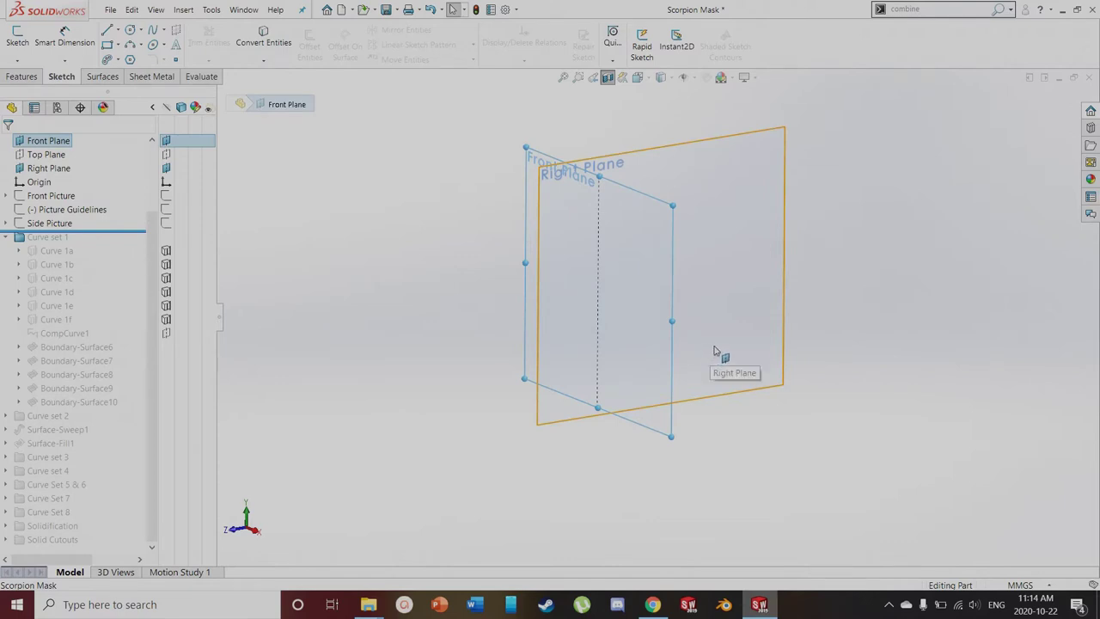
left_click(17, 39)
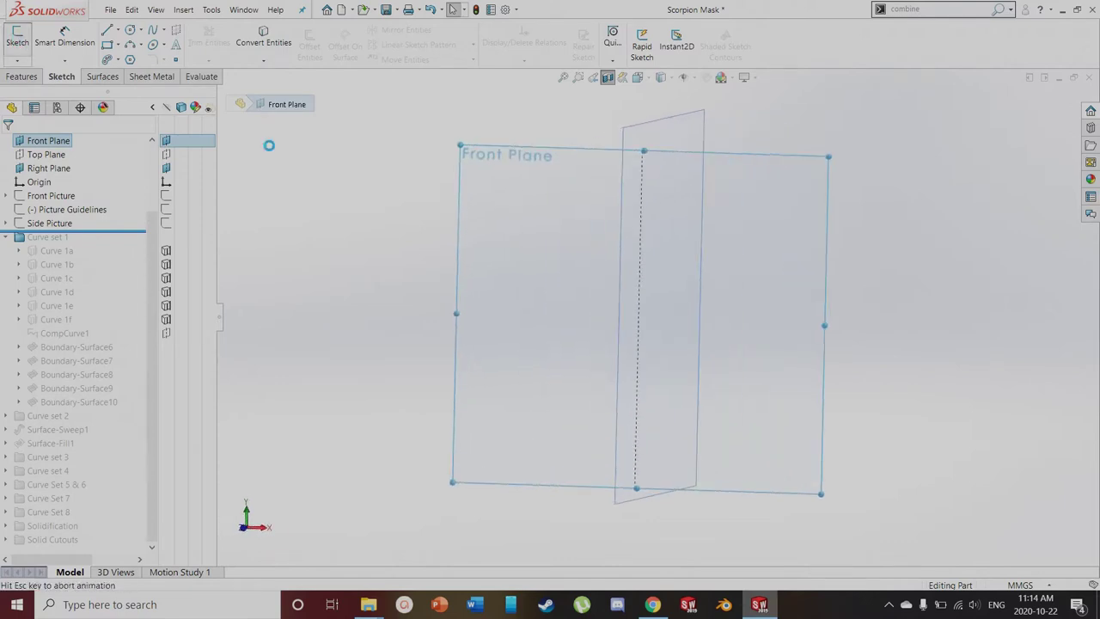
left_click(215, 12)
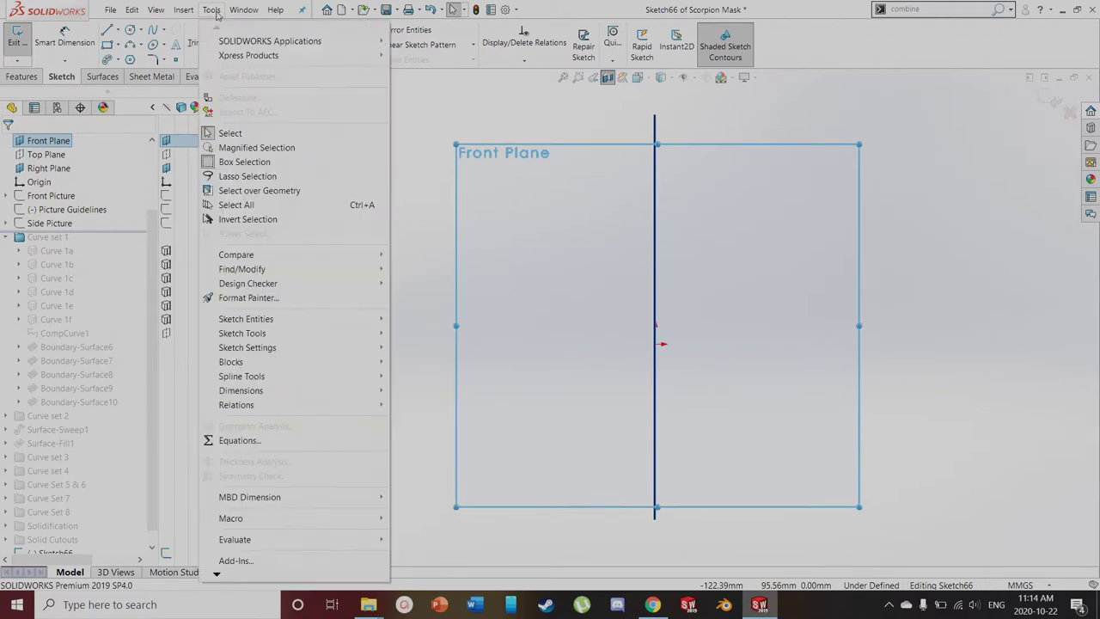
mouse_move(245, 339)
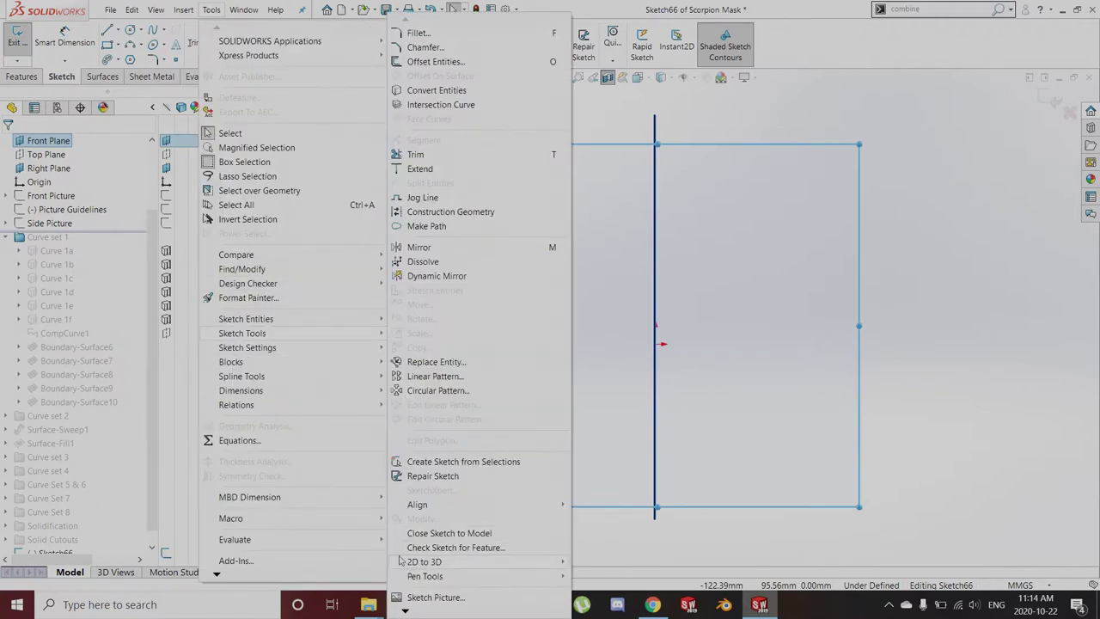
left_click(412, 597)
double_click(249, 116)
scroll(474, 262, "up", 8)
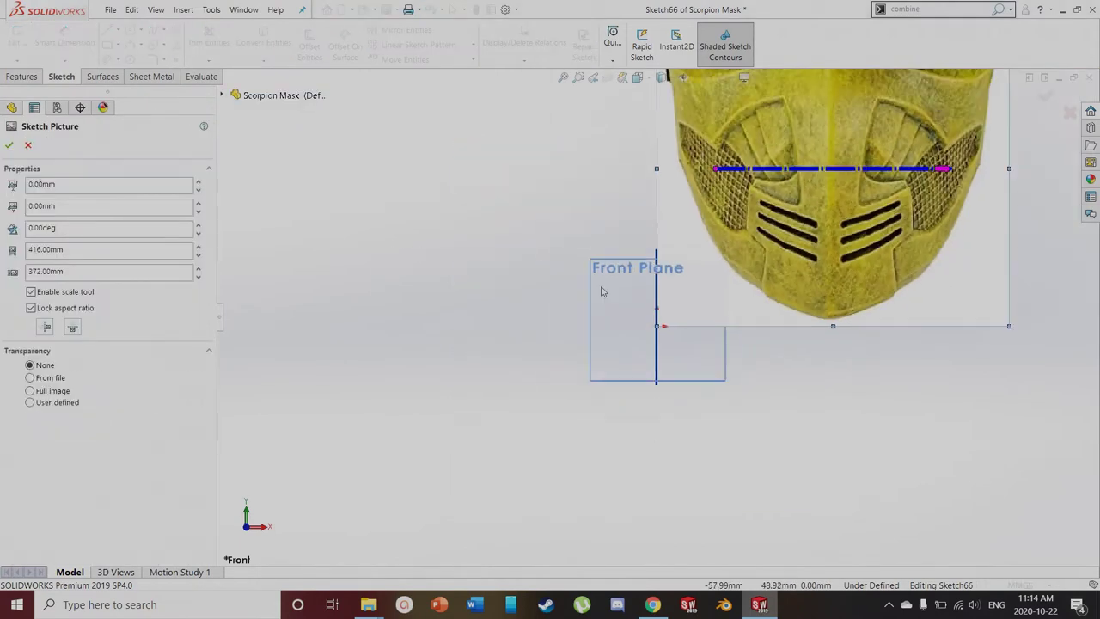
mouse_move(860, 140)
left_mouse_down()
mouse_move(764, 233)
mouse_move(709, 312)
mouse_move(680, 303)
left_mouse_up()
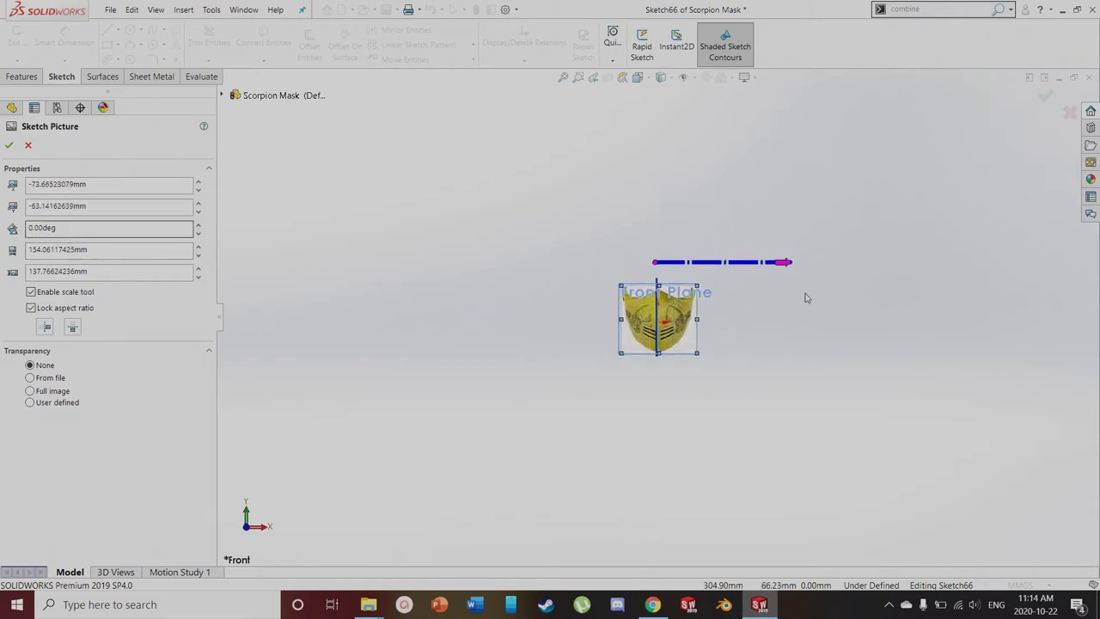
Calibrate the picture with a 100 mm scale line across the mask's upper width, and exit the sketch discarding the changes
scroll(803, 290, "down", 3)
scroll(464, 290, "down", 2)
mouse_move(545, 139)
left_mouse_down()
mouse_move(553, 273)
mouse_move(440, 281)
mouse_move(440, 272)
left_mouse_up()
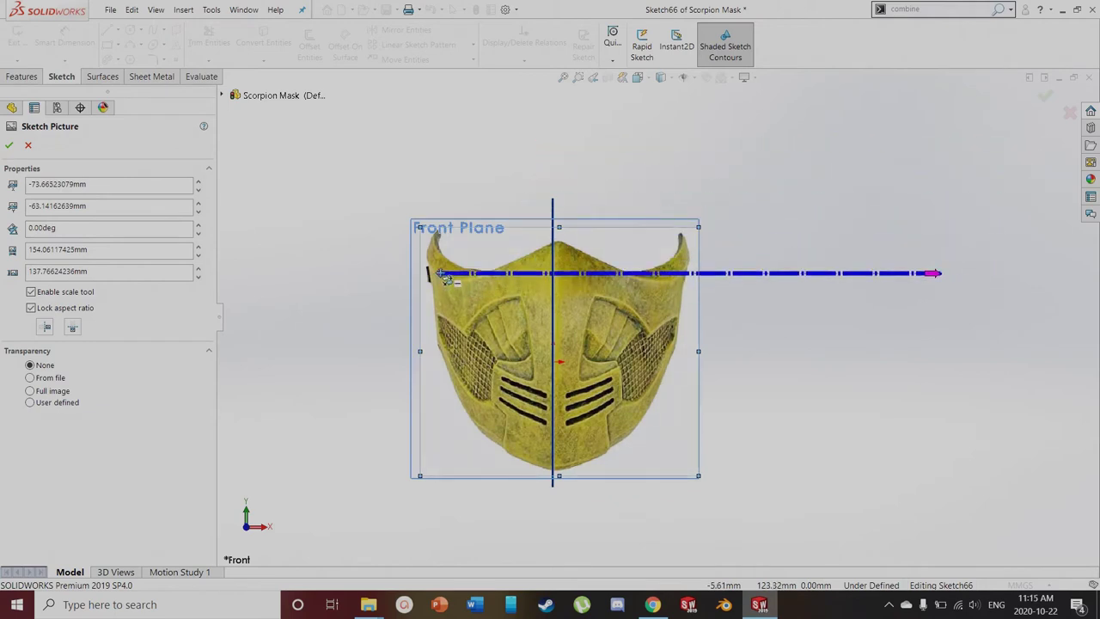
left_click_drag(944, 274, 687, 278)
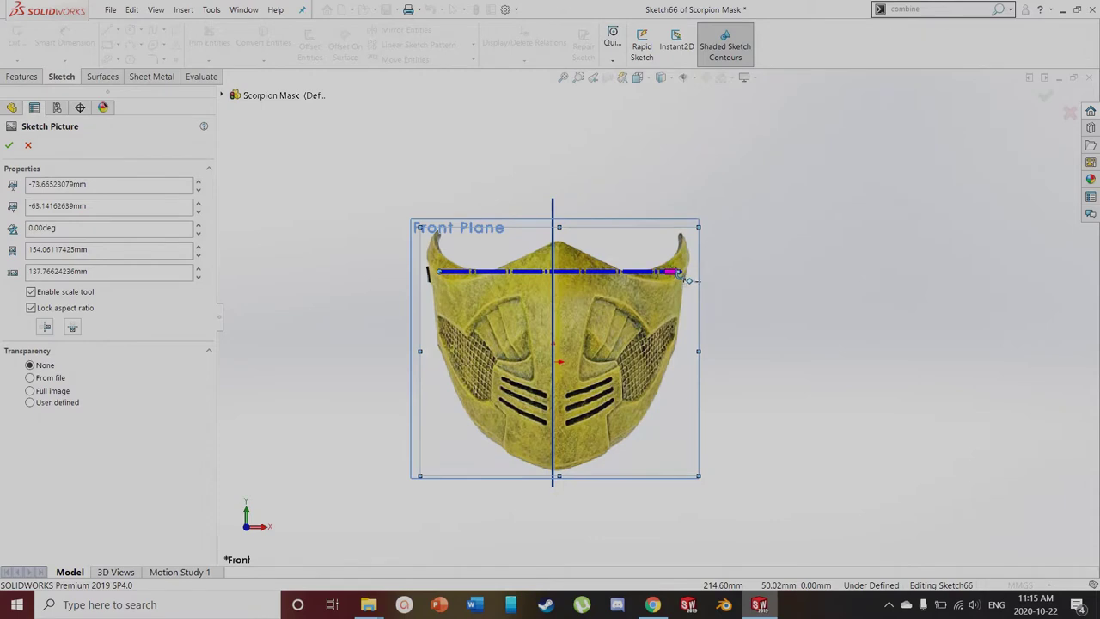
left_click_drag(687, 279, 690, 280)
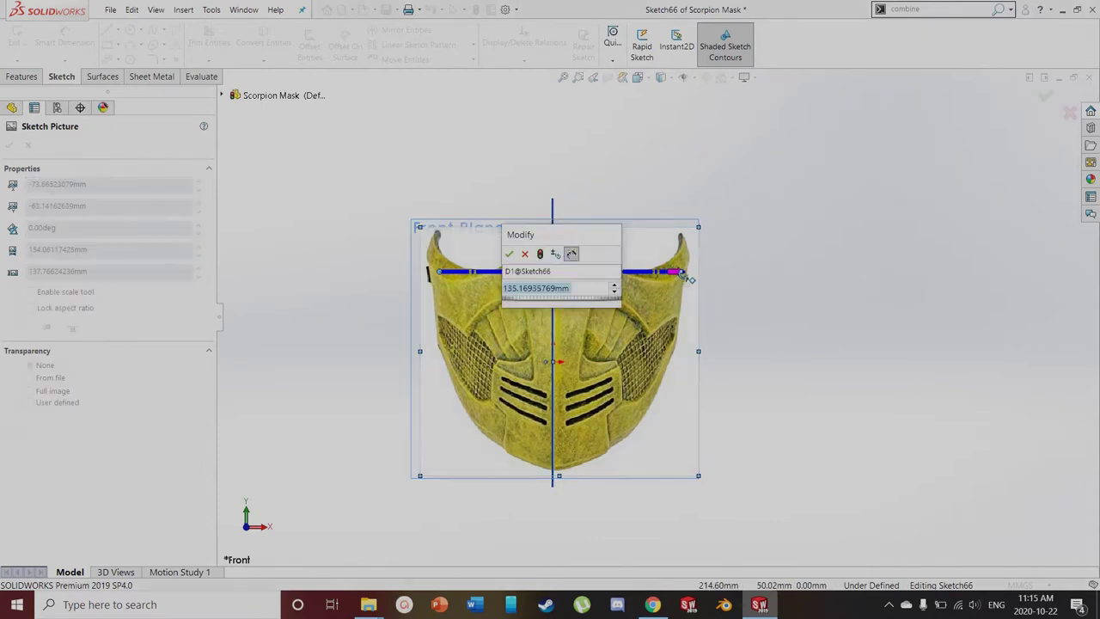
type("100")
key("Return")
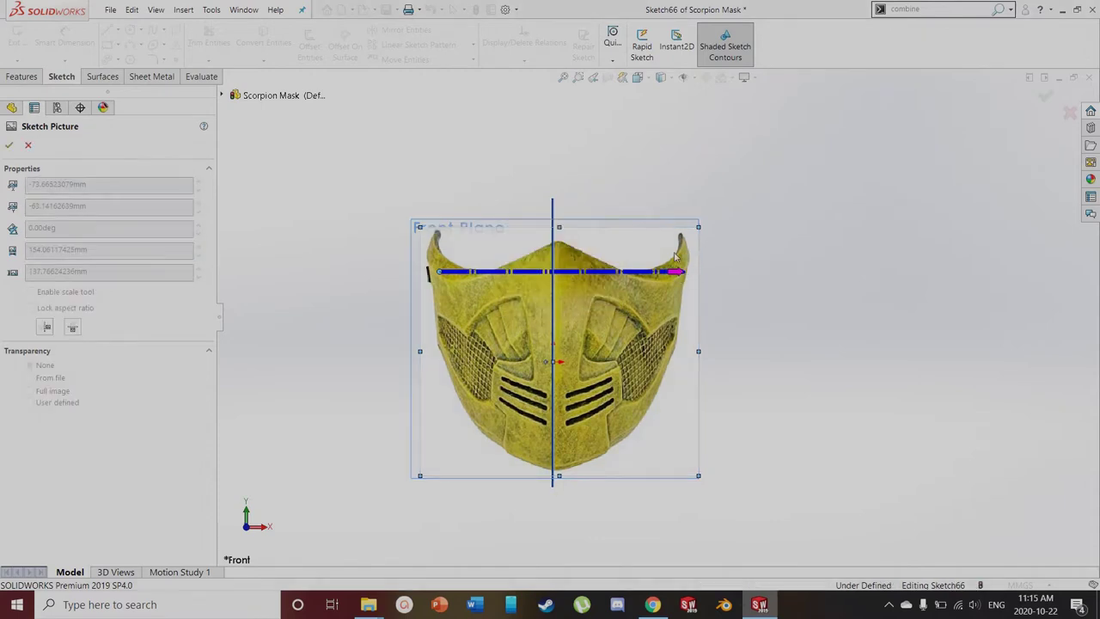
key("Return")
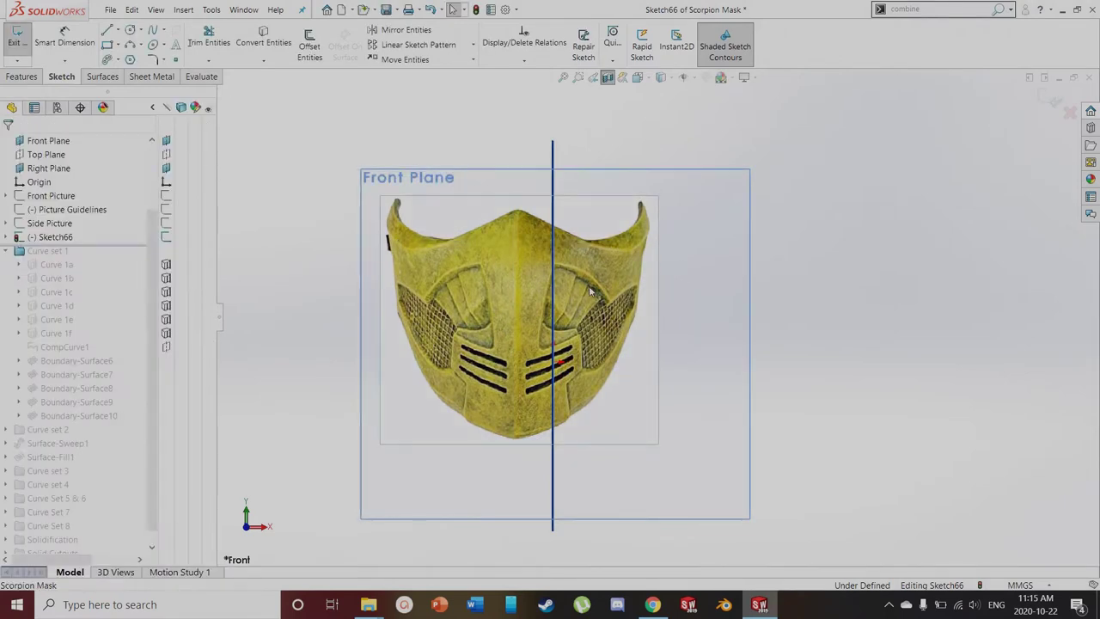
left_click(1070, 114)
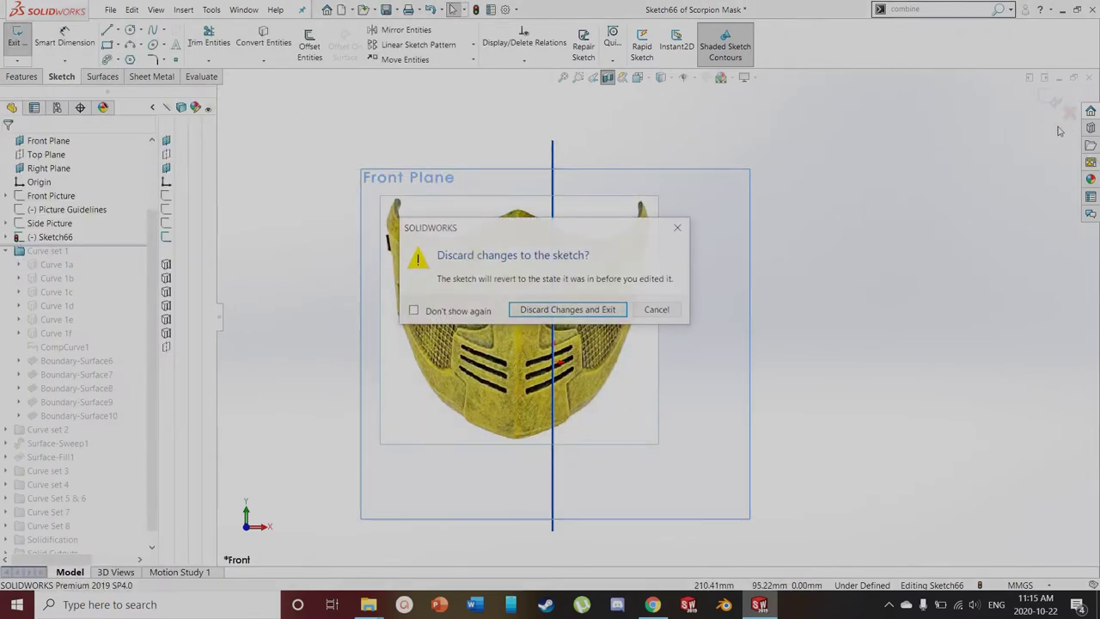
left_click(568, 315)
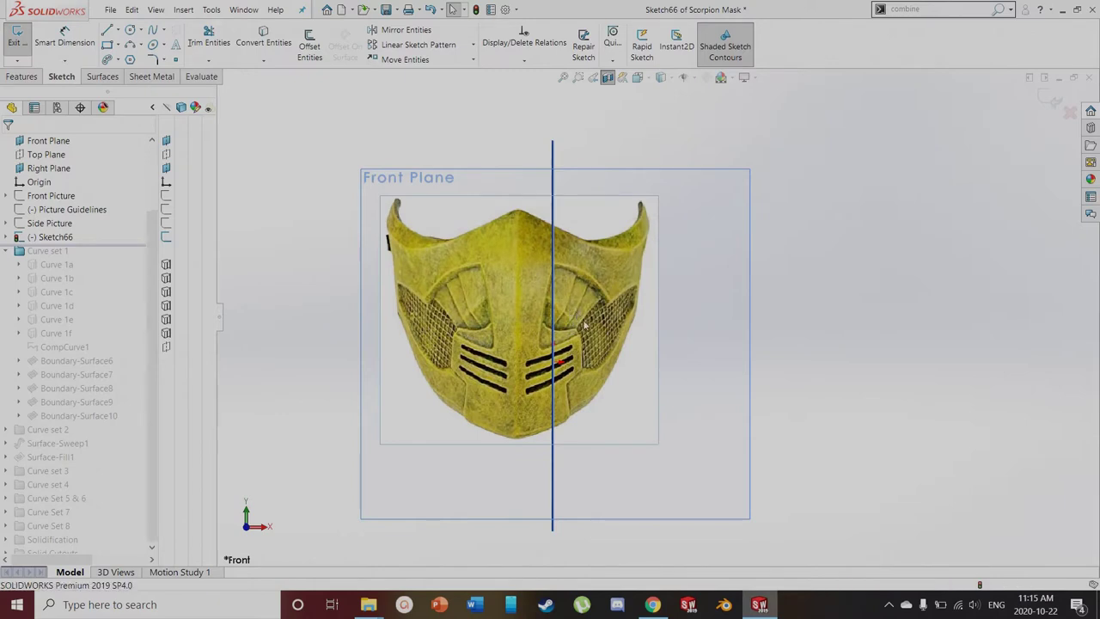
Show the Front Picture and Picture Guidelines sketches together
left_click(166, 196)
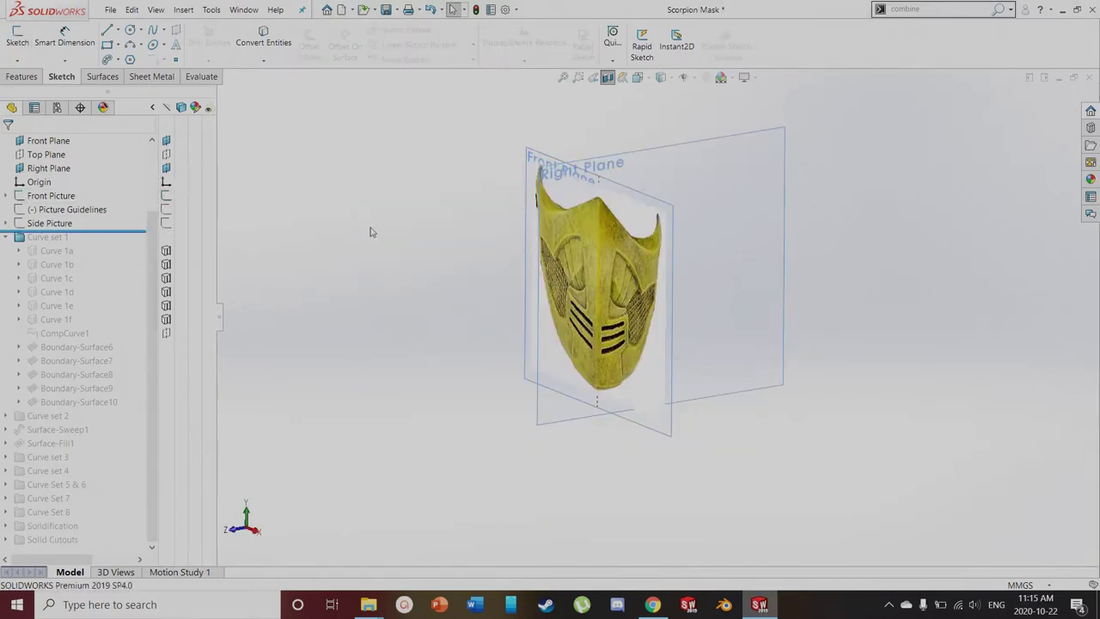
middle_click_drag(884, 325, 857, 289)
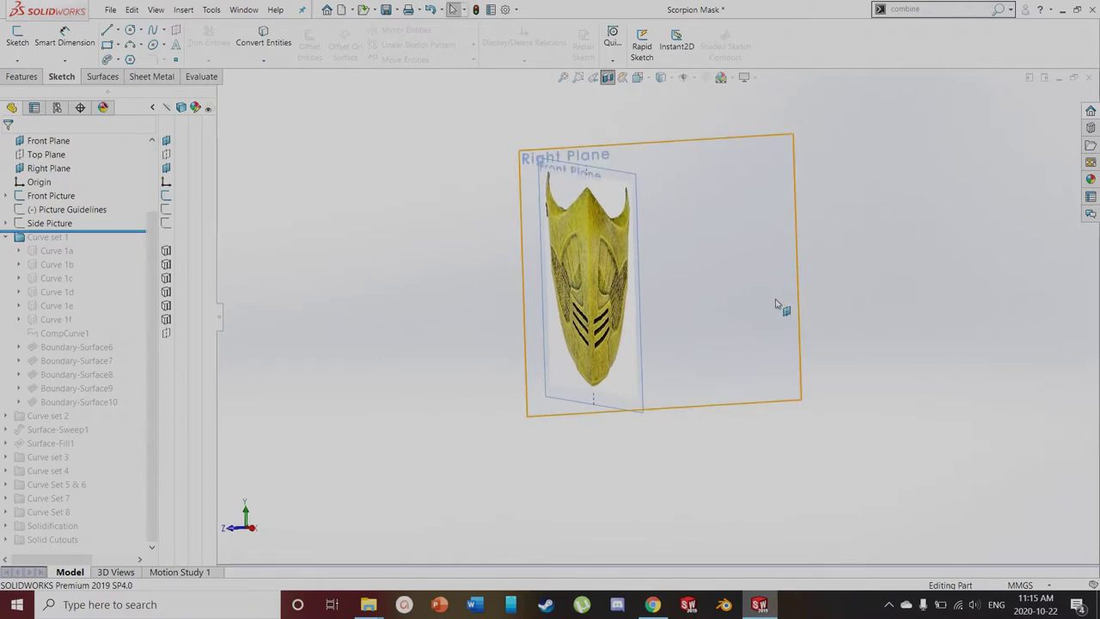
left_click(166, 212)
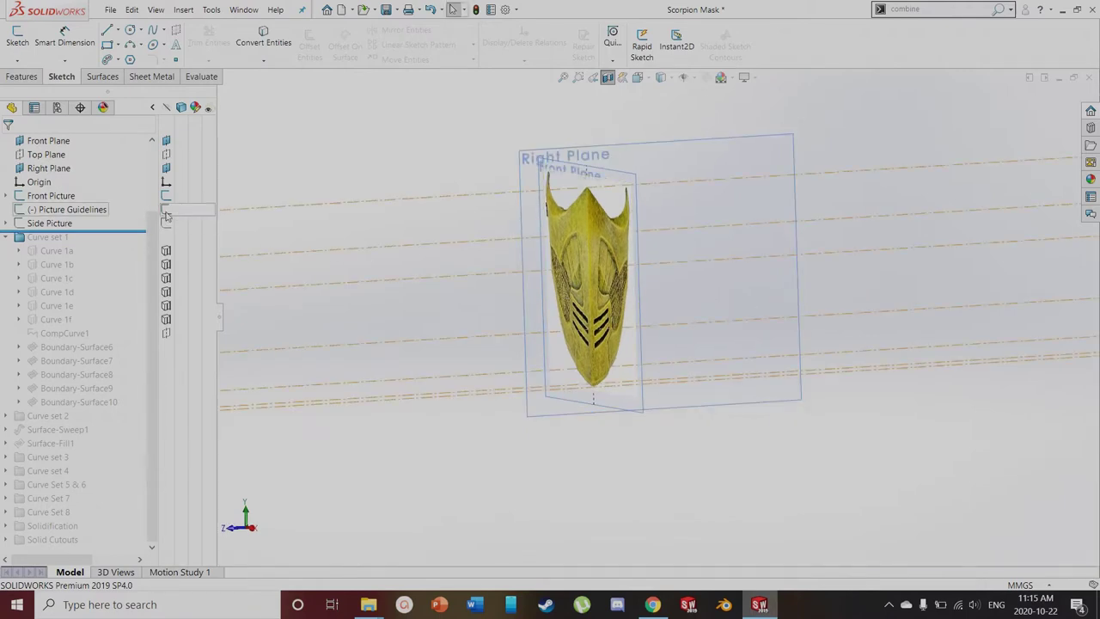
middle_click_drag(553, 430, 591, 424)
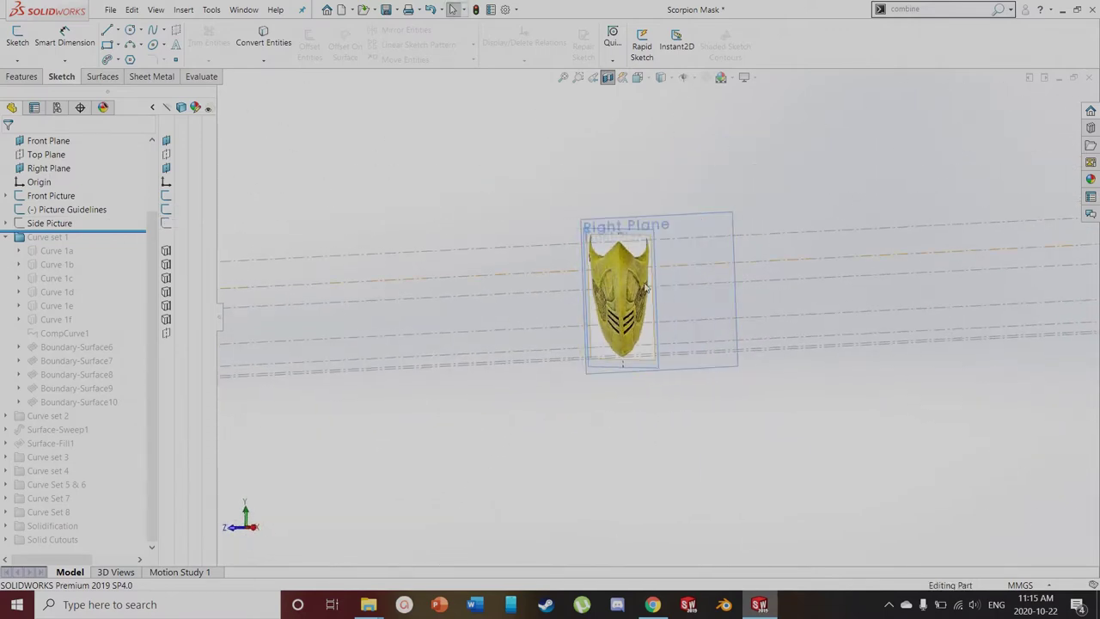
Examine where the horizontal guidelines cross the mask's features in the front picture
scroll(646, 288, "down", 5)
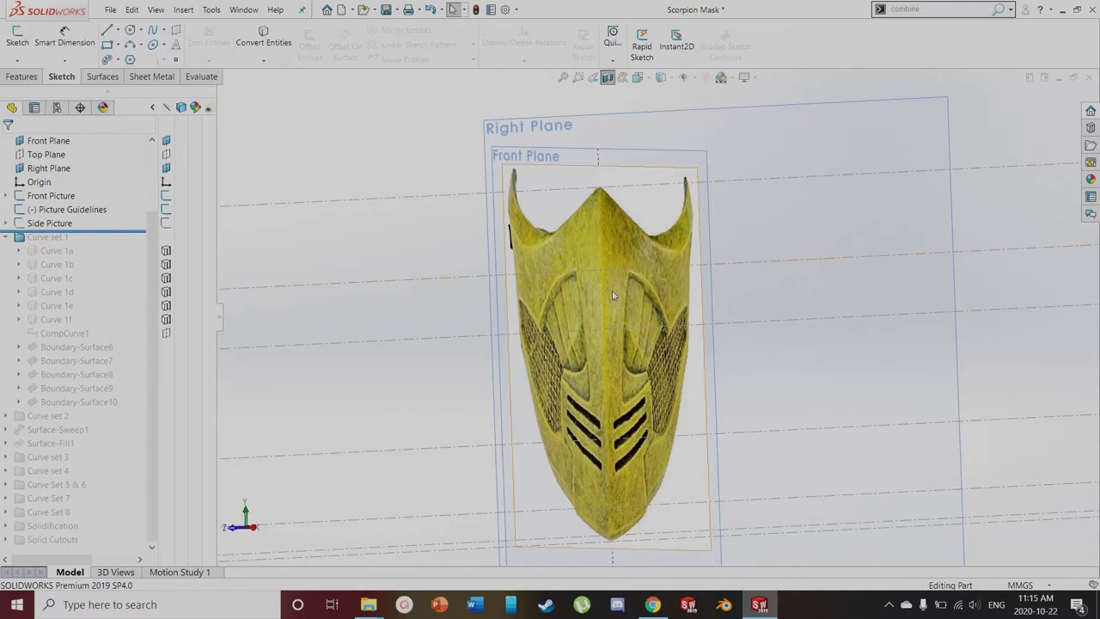
middle_click_drag(598, 331, 593, 351)
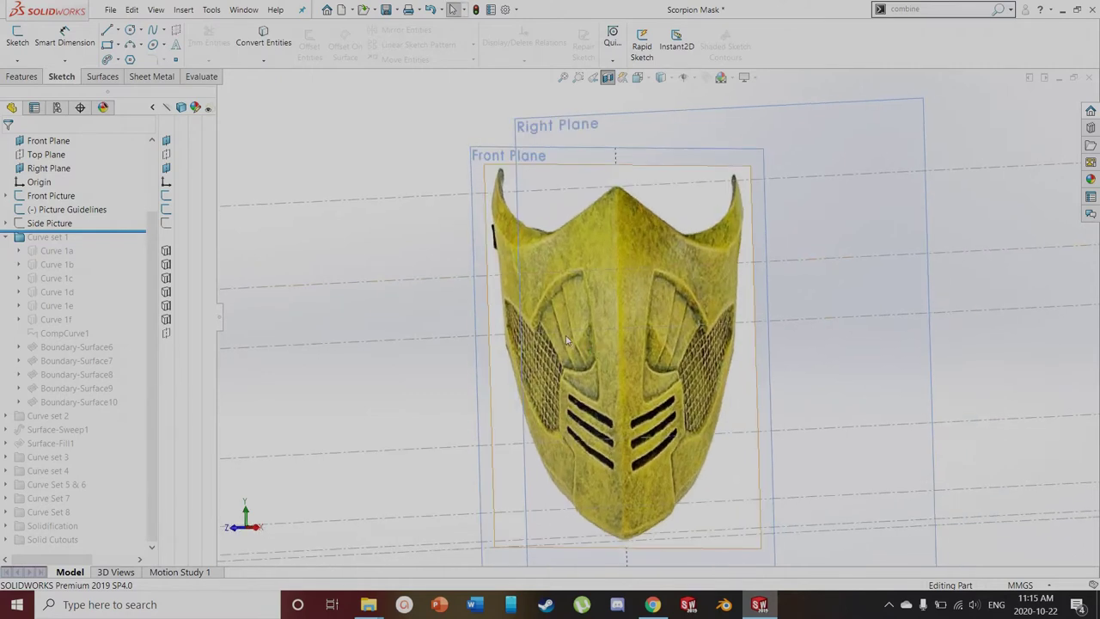
left_click(555, 337)
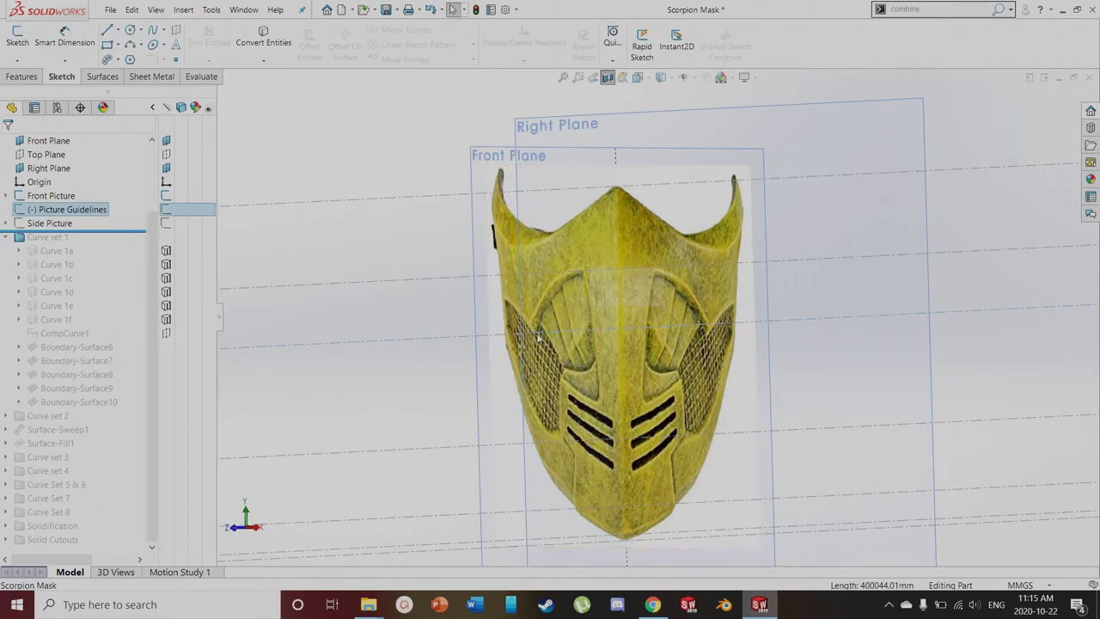
scroll(714, 484, "up", 2)
scroll(721, 514, "down", 2)
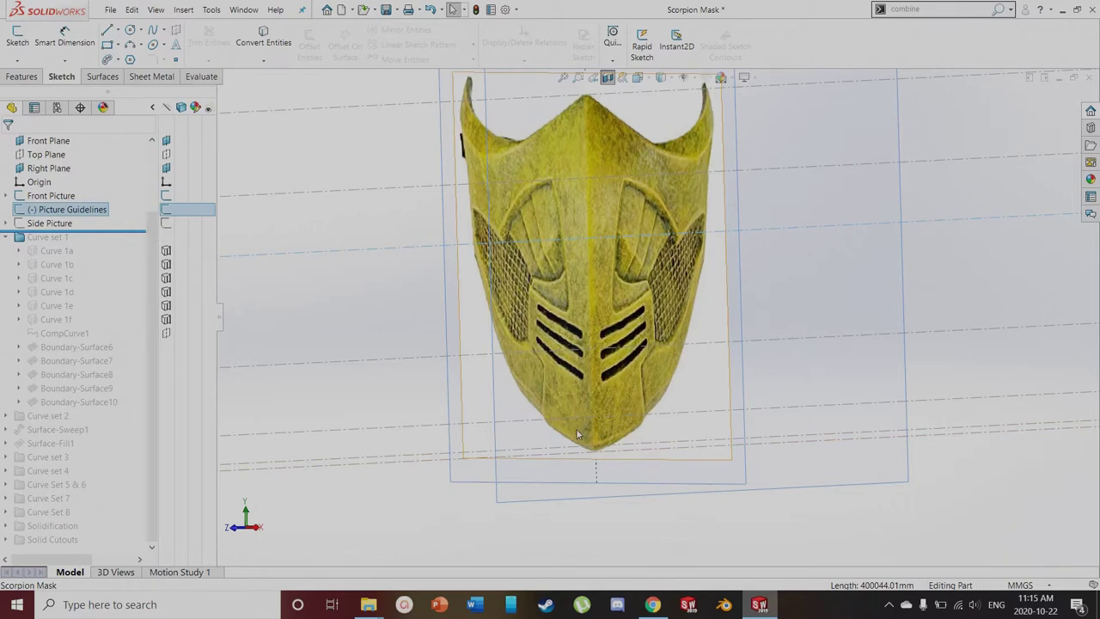
scroll(591, 400, "up", 2)
mouse_move(580, 341)
middle_mouse_down()
mouse_move(636, 349)
mouse_move(565, 327)
mouse_move(601, 325)
mouse_move(576, 352)
middle_mouse_up()
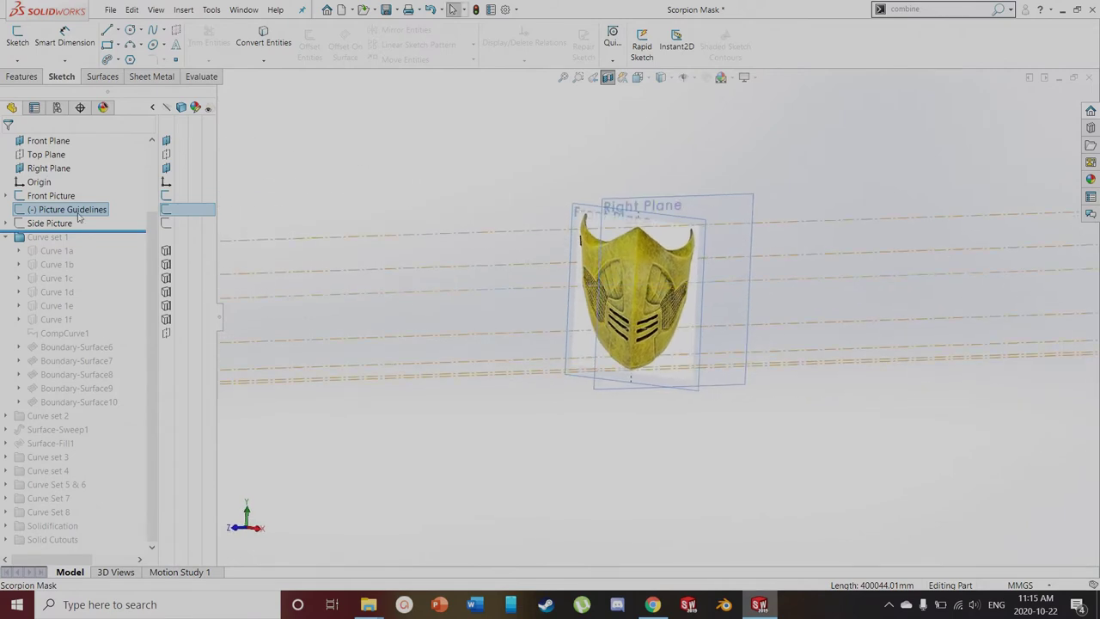
Show the Side Picture sketch and check its mask features against the same horizontal guidelines
left_click(169, 225)
scroll(602, 333, "down", 3)
middle_click_drag(645, 312, 568, 307)
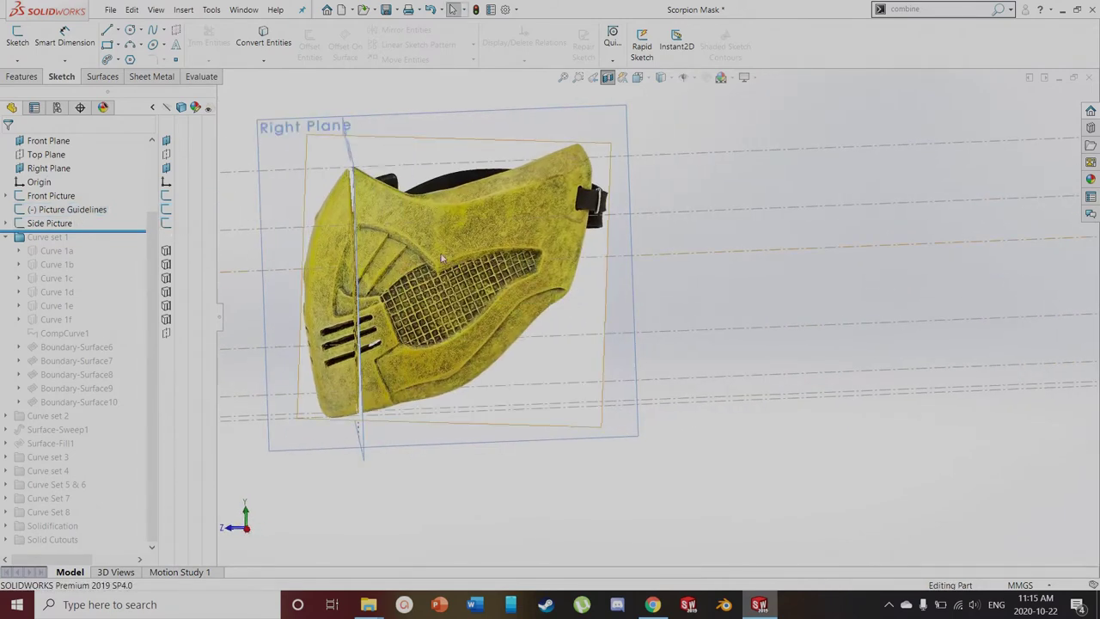
scroll(375, 198, "down", 2)
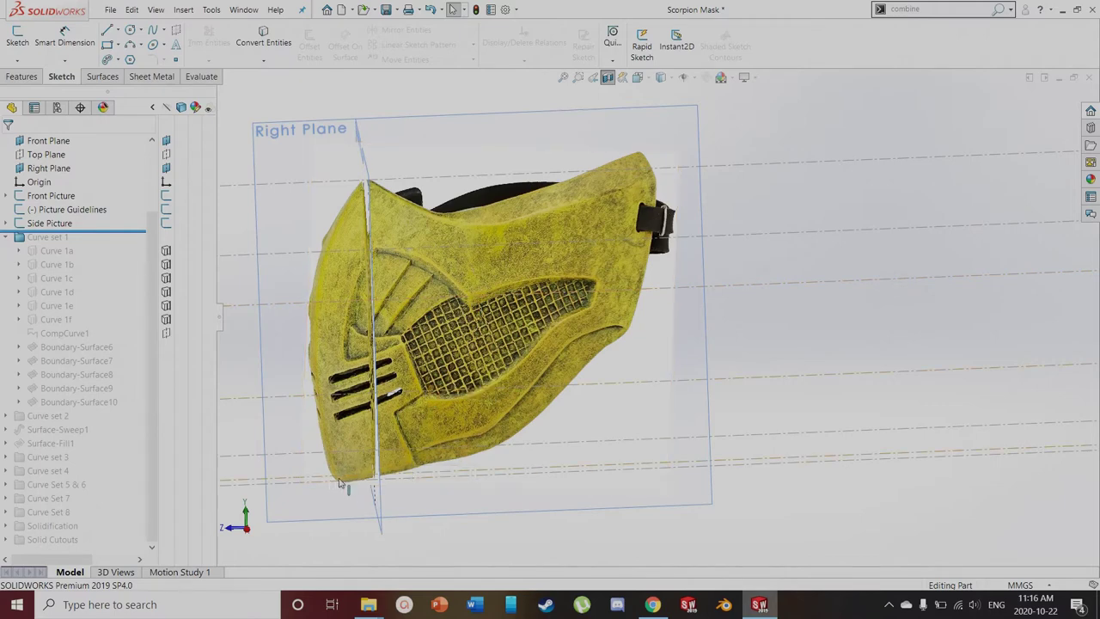
middle_click_drag(337, 211, 741, 273)
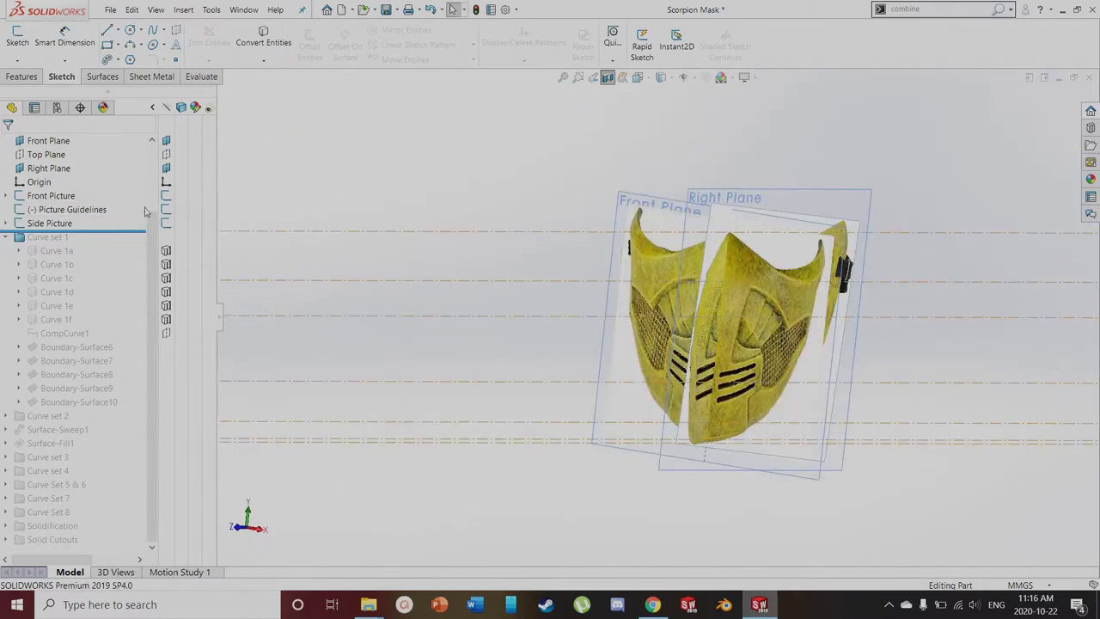
Hide the Picture Guidelines sketch and inspect the front and side pictures on their intersecting planes
left_click(170, 213)
scroll(648, 306, "up", 2)
middle_click_drag(648, 306, 806, 360)
scroll(813, 387, "up", 2)
scroll(835, 485, "down", 5)
scroll(596, 108, "down", 1)
middle_click_drag(597, 110, 543, 192)
scroll(315, 161, "down", 1)
scroll(349, 199, "up", 1)
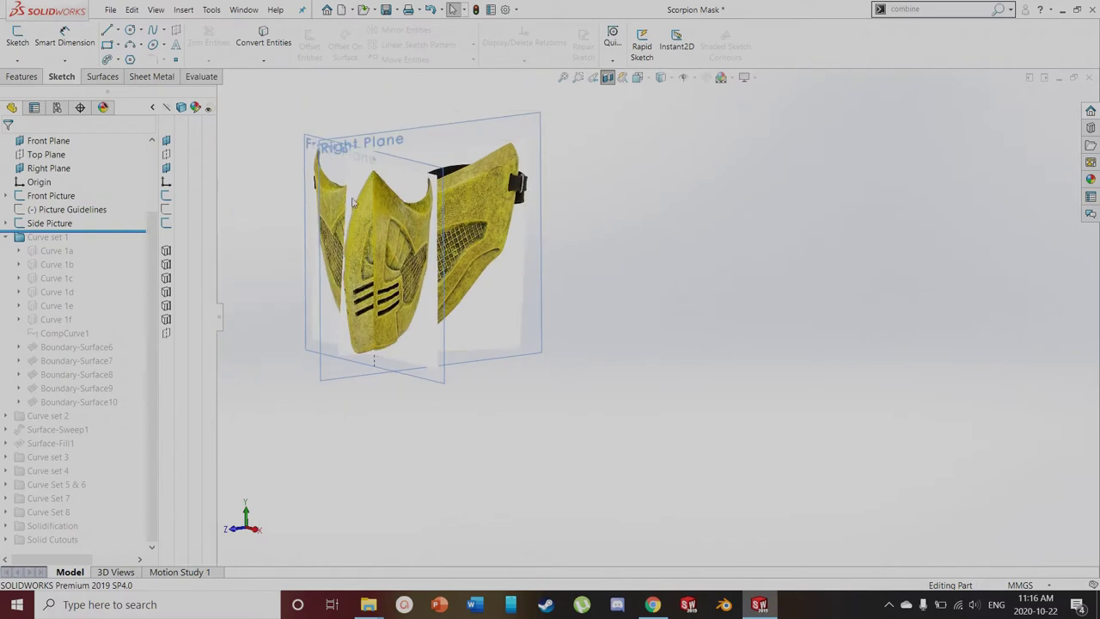
scroll(287, 196, "down", 2)
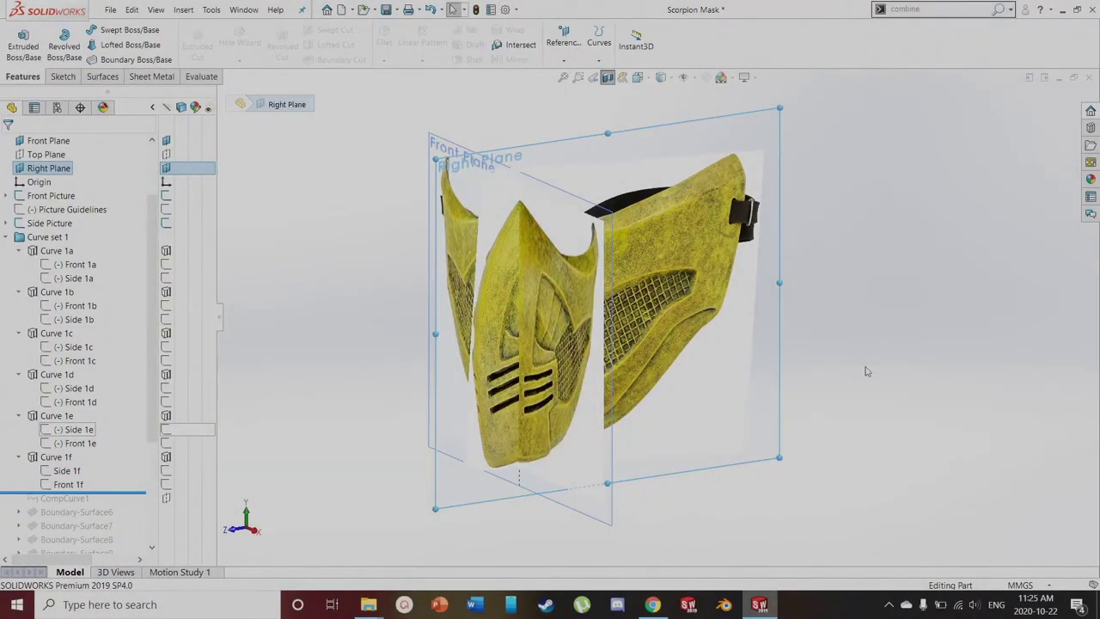
Viewing the Right Plane straight on, hide the Side Picture and show the sketches Side 1a through Side 1f
key("ctrl+4")
key("f")
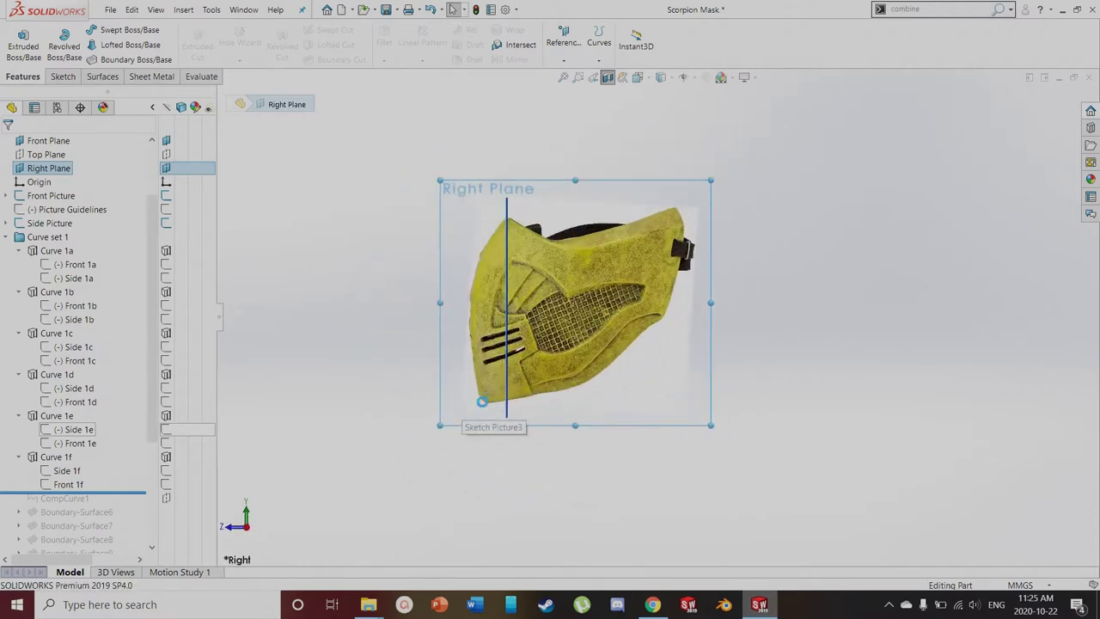
scroll(614, 403, "down", 2)
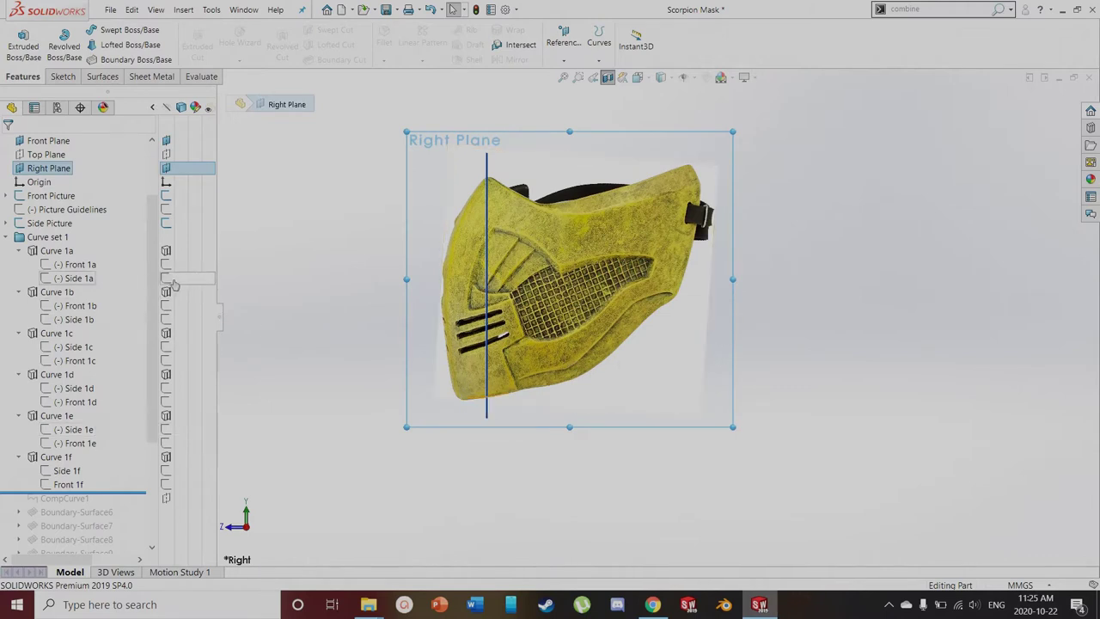
left_click(171, 228)
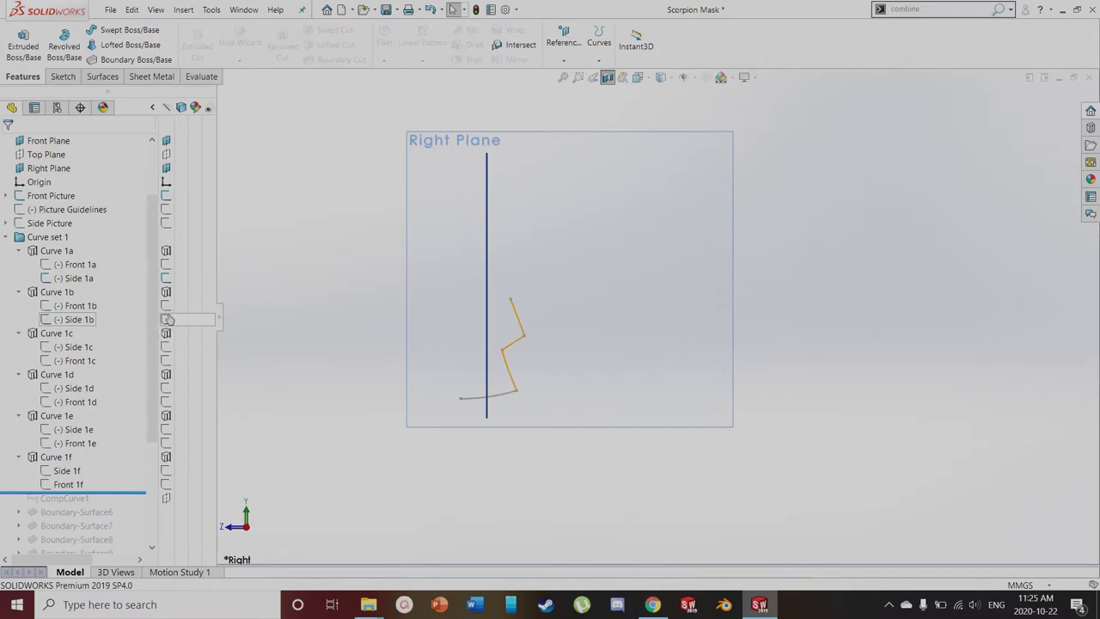
left_click(166, 347)
left_click(167, 390)
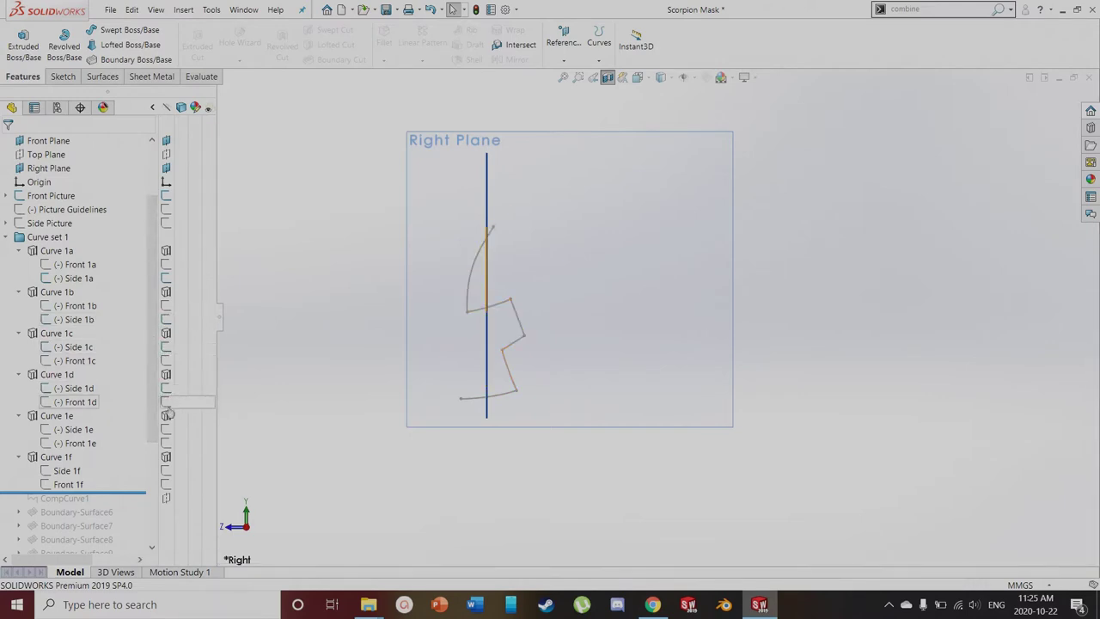
left_click(167, 433)
left_click(168, 473)
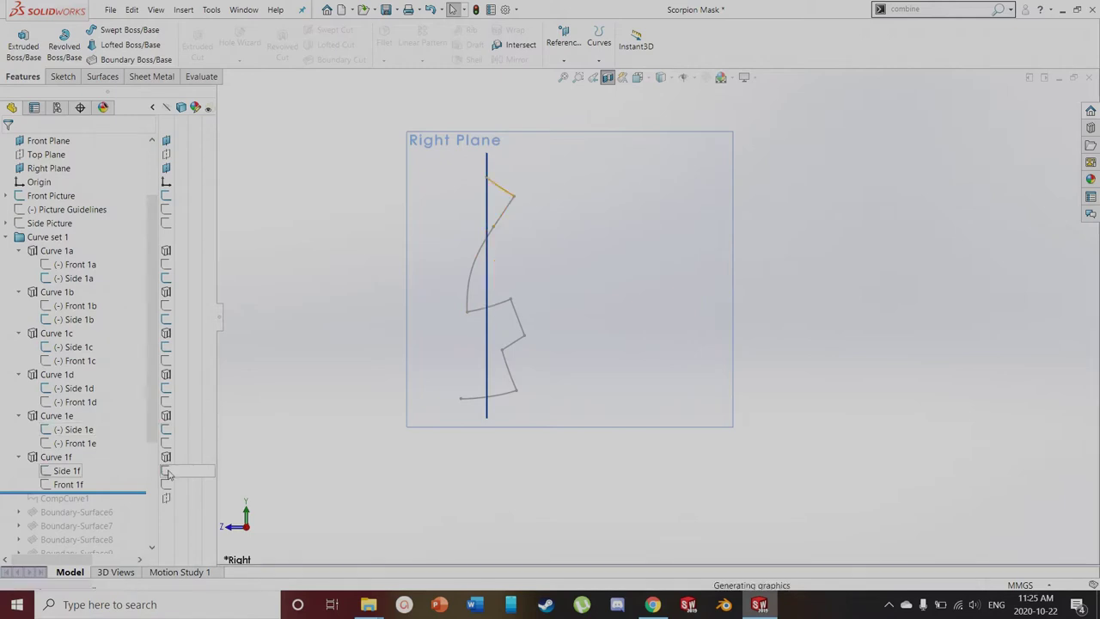
Show the Side Picture and compare it with the Side 1a through Side 1f sketches traced over it
left_click(166, 223)
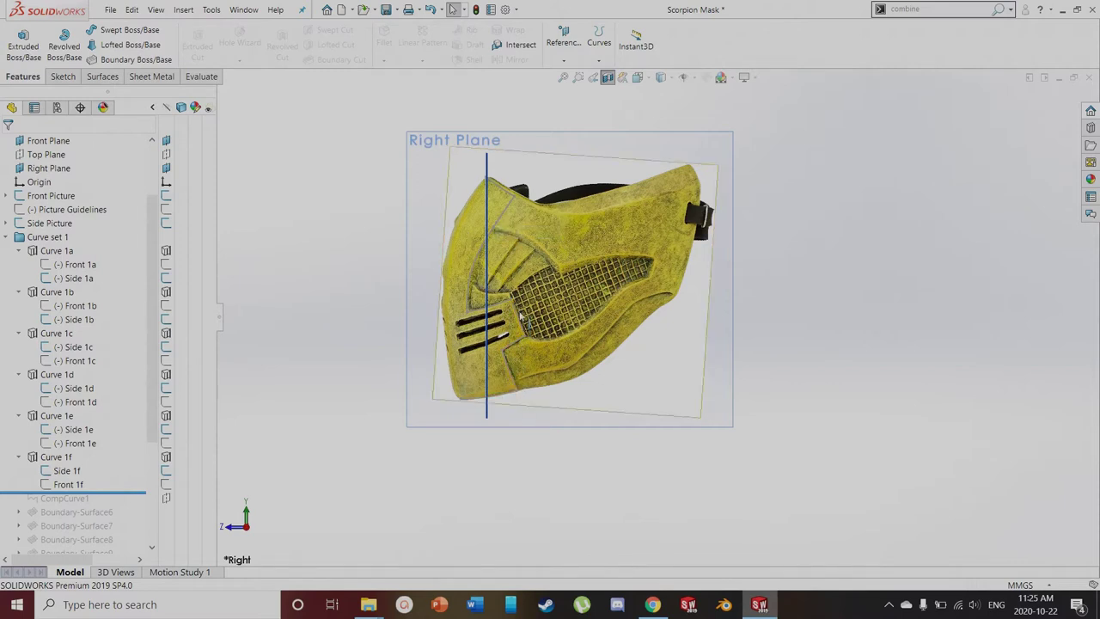
middle_click_drag(425, 302, 572, 253)
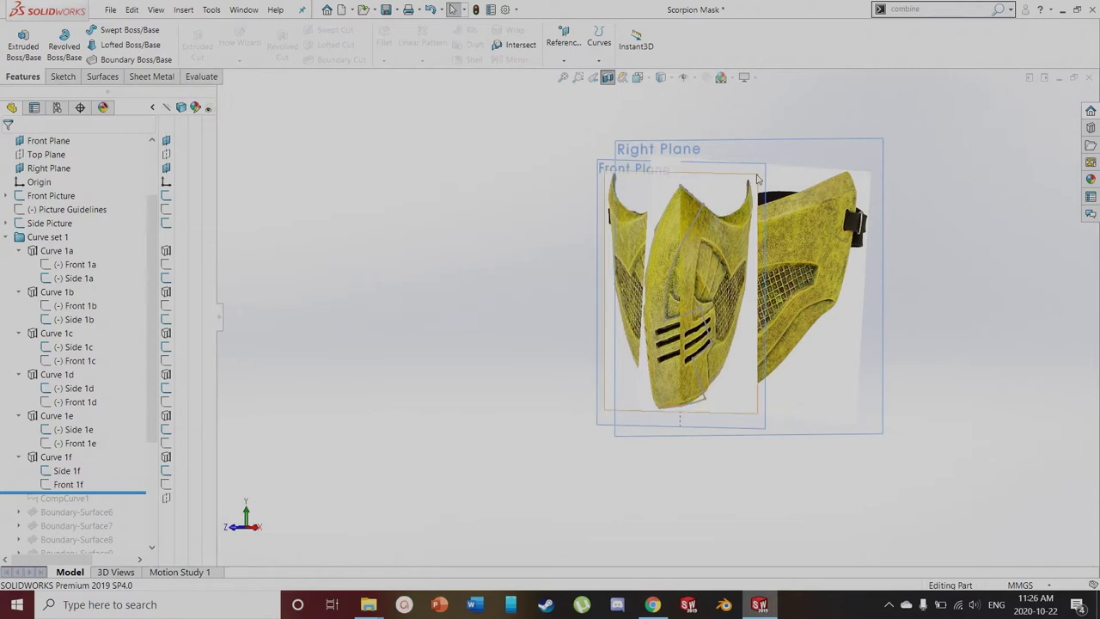
Viewing the Front Plane straight on, show the sketches Front 1a through Front 1f over the front picture
left_click(611, 168)
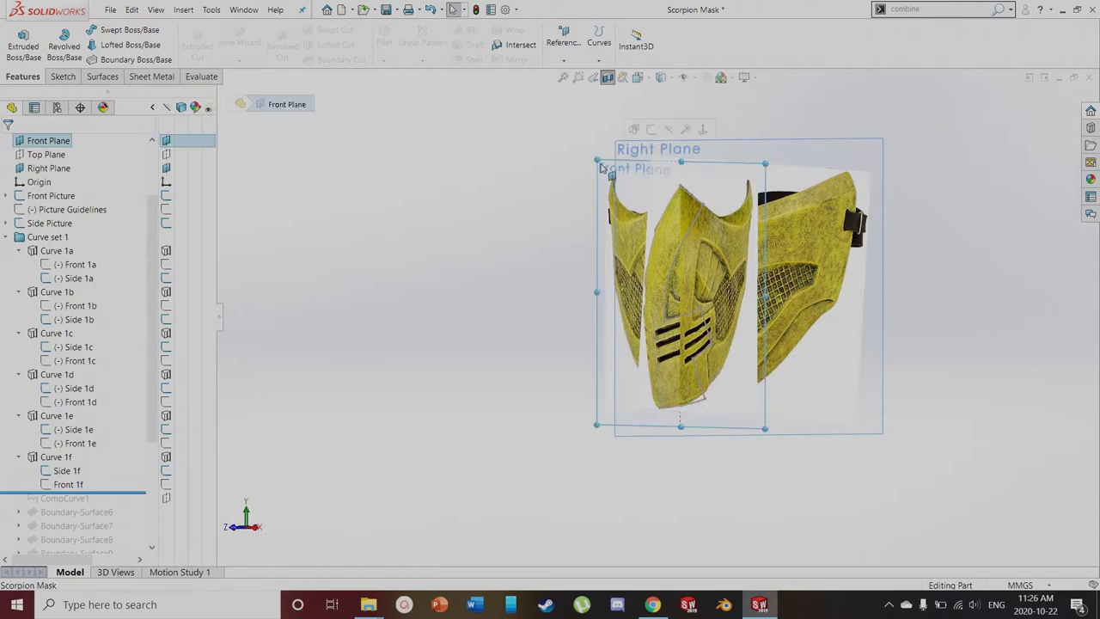
key("ctrl+8")
scroll(676, 505, "down", 8)
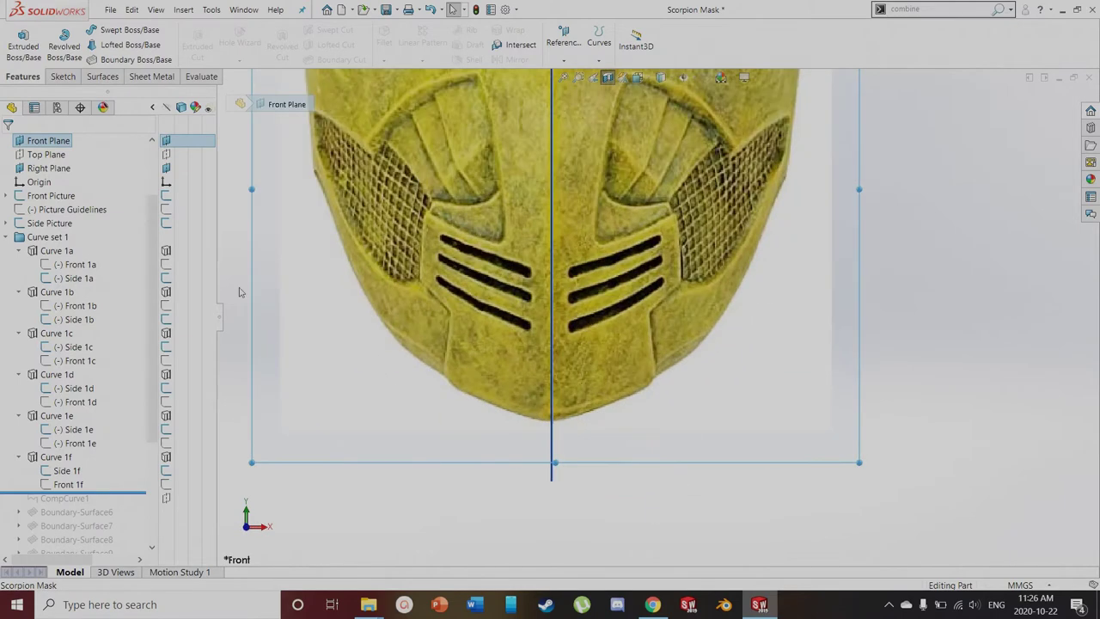
left_click(170, 267)
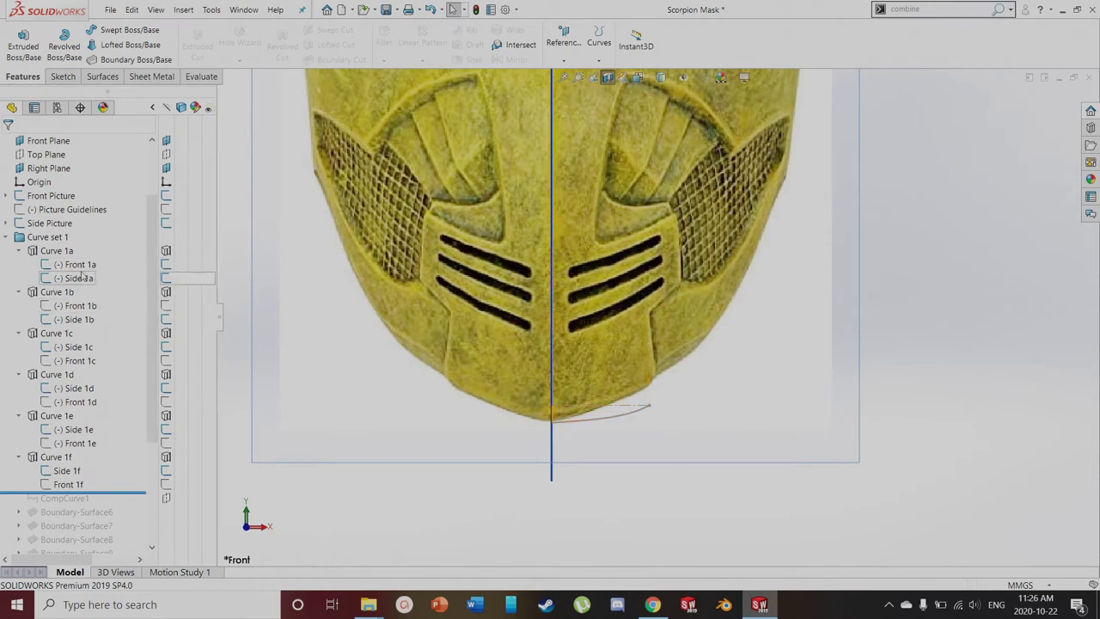
left_click(552, 416)
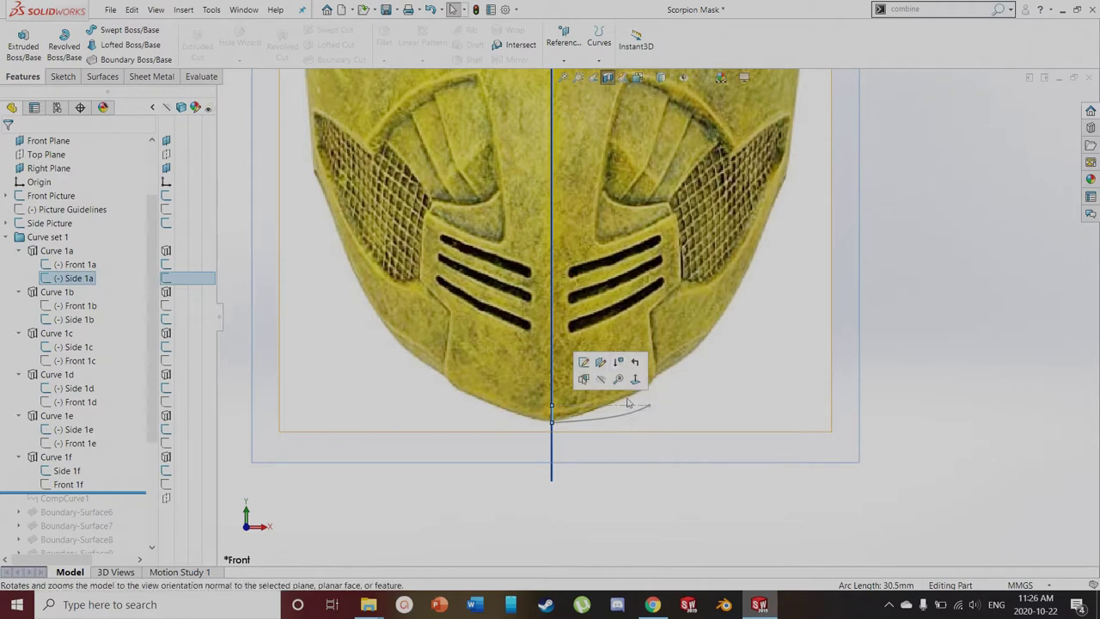
left_click(488, 483)
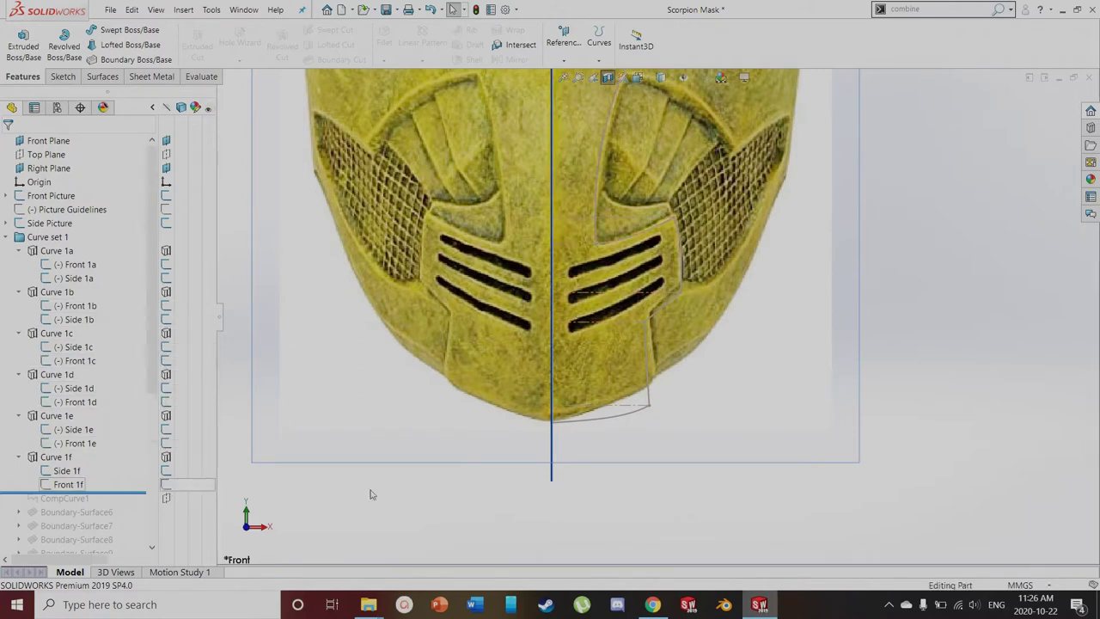
Hide the Front Picture and Side Picture, and show the projected Curve 1a with the front and side sketches
key("f")
scroll(645, 195, "down", 2)
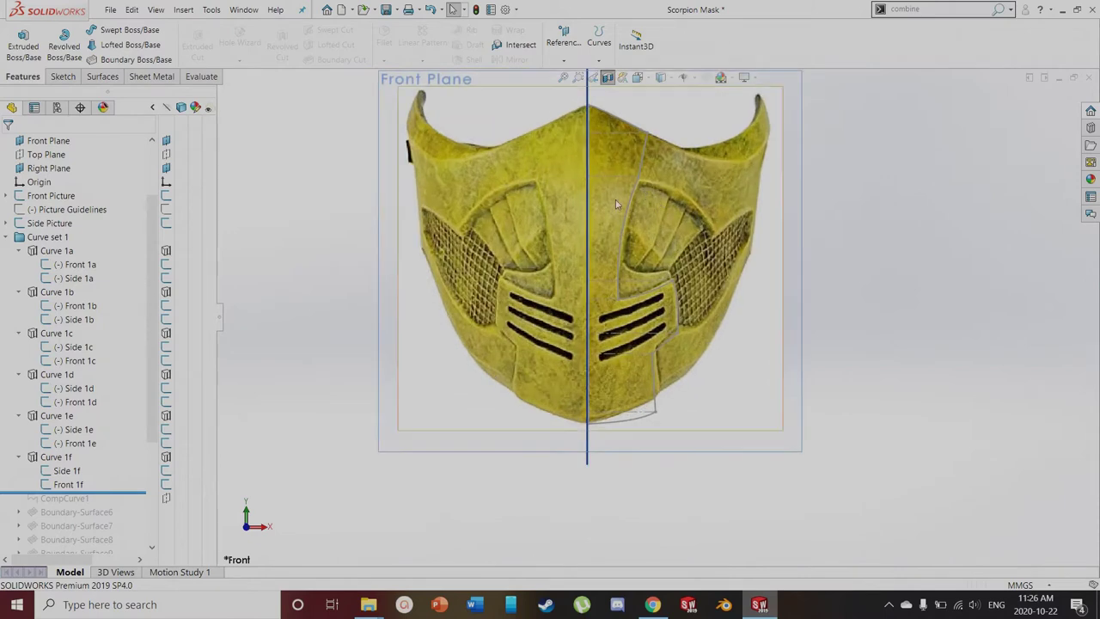
left_click(168, 196)
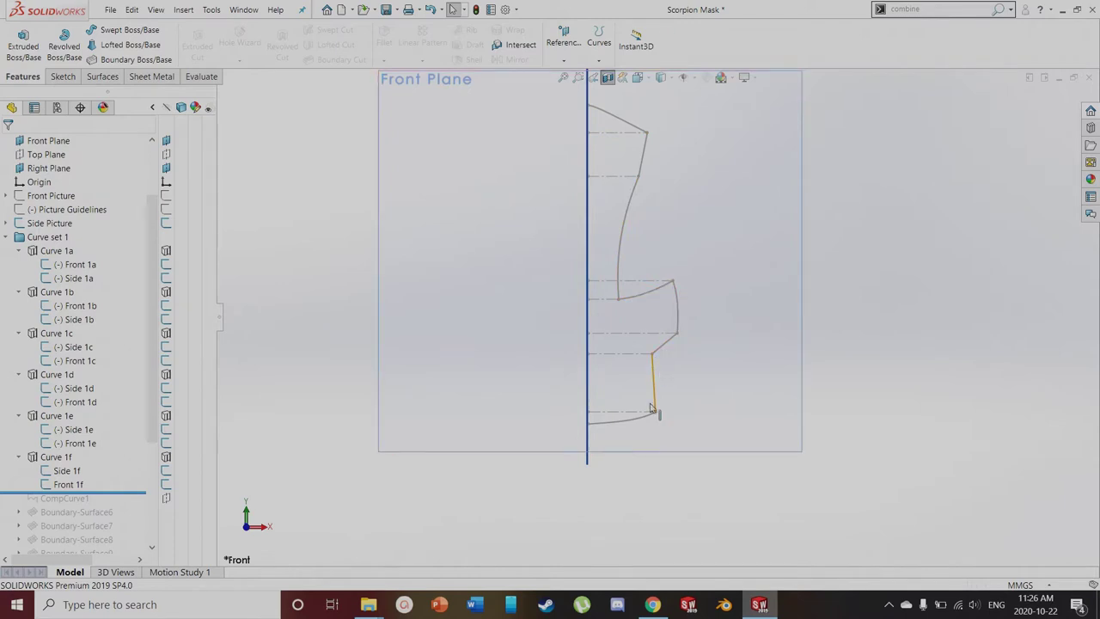
scroll(212, 415, "up", 1)
middle_click_drag(368, 410, 350, 410)
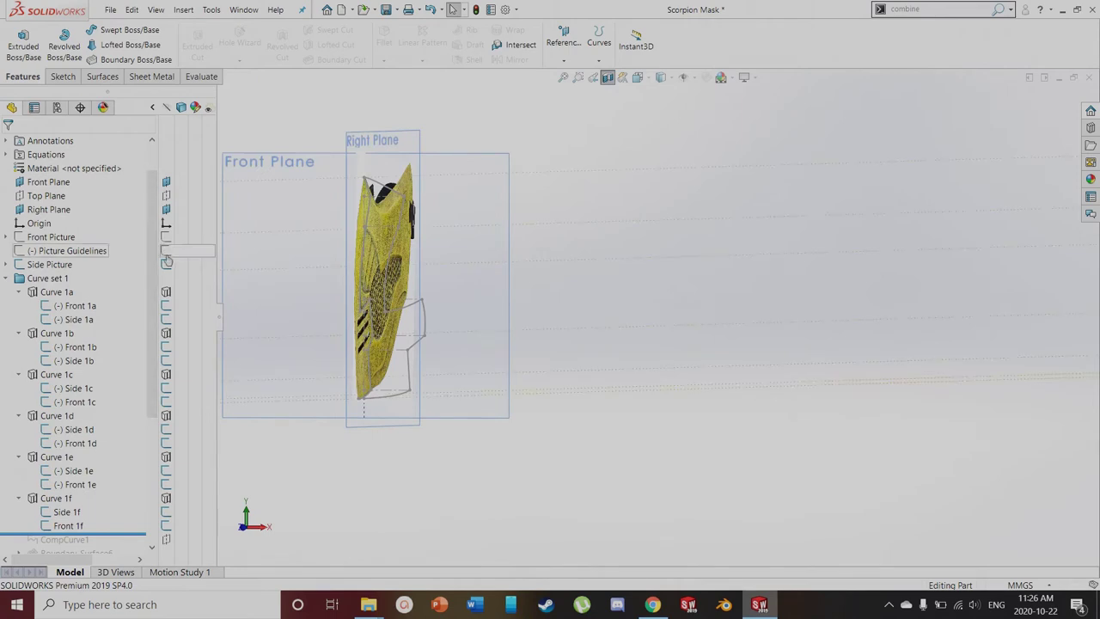
middle_click_drag(268, 332, 280, 368)
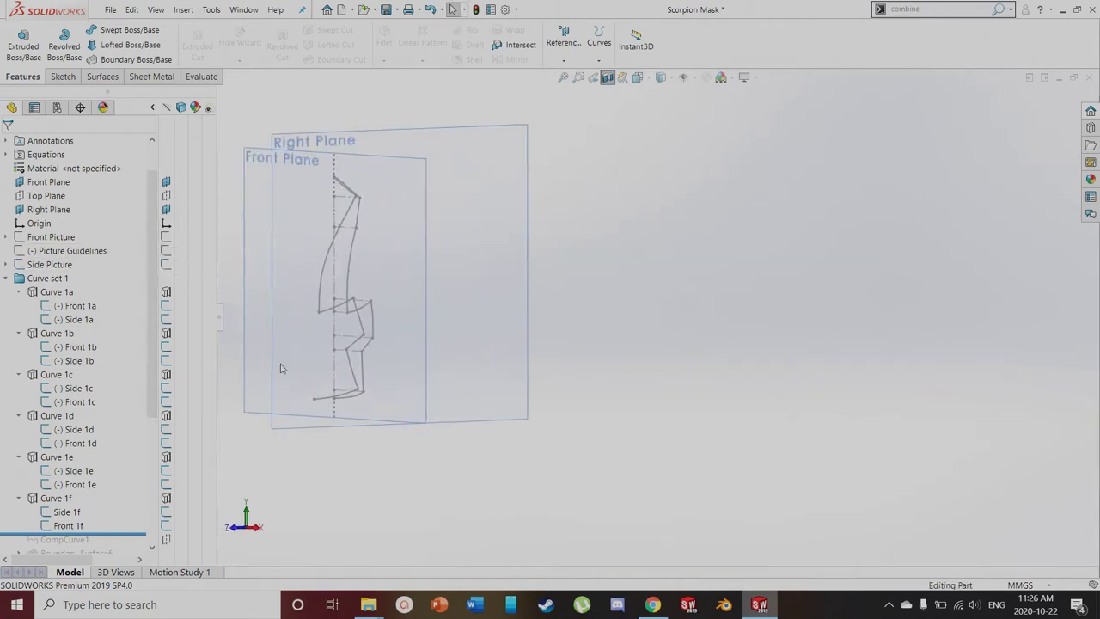
left_click(172, 293)
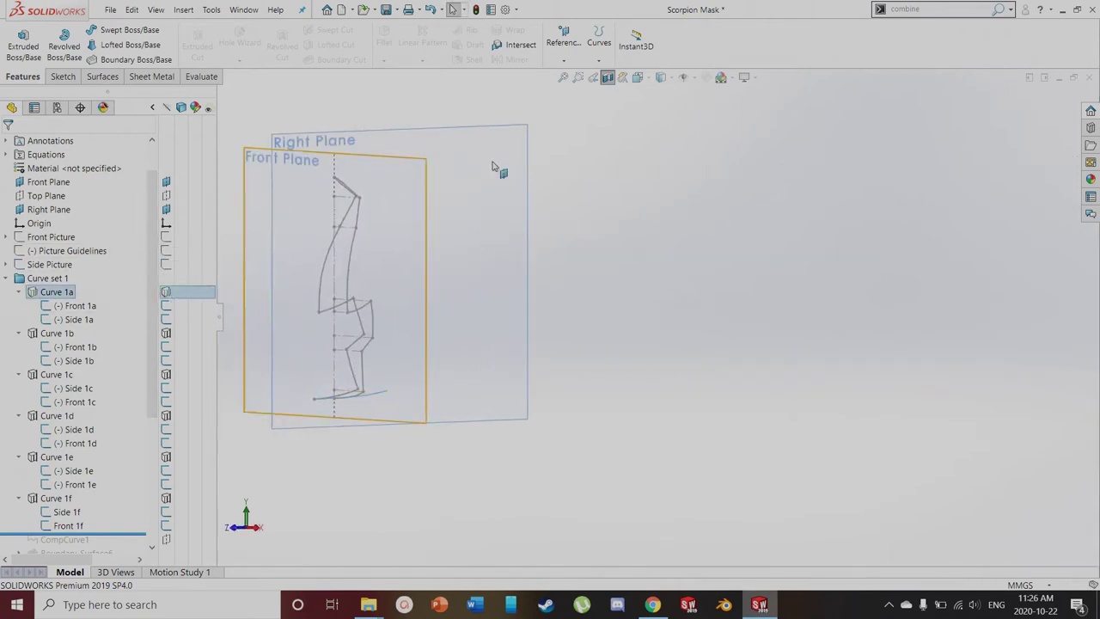
left_click(606, 60)
left_click(628, 76)
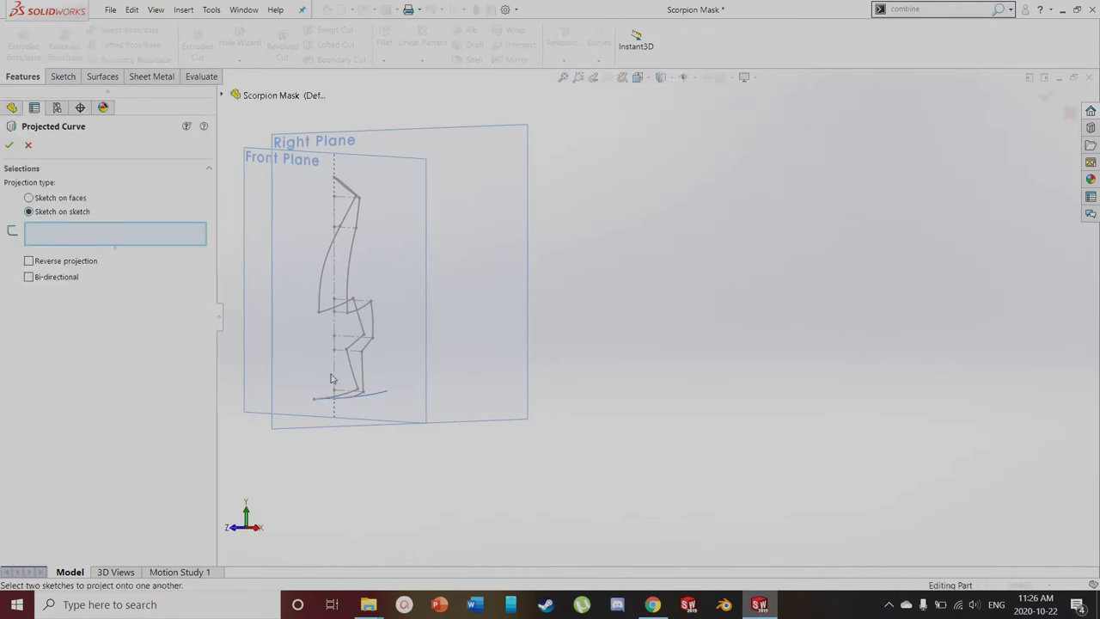
left_click(29, 145)
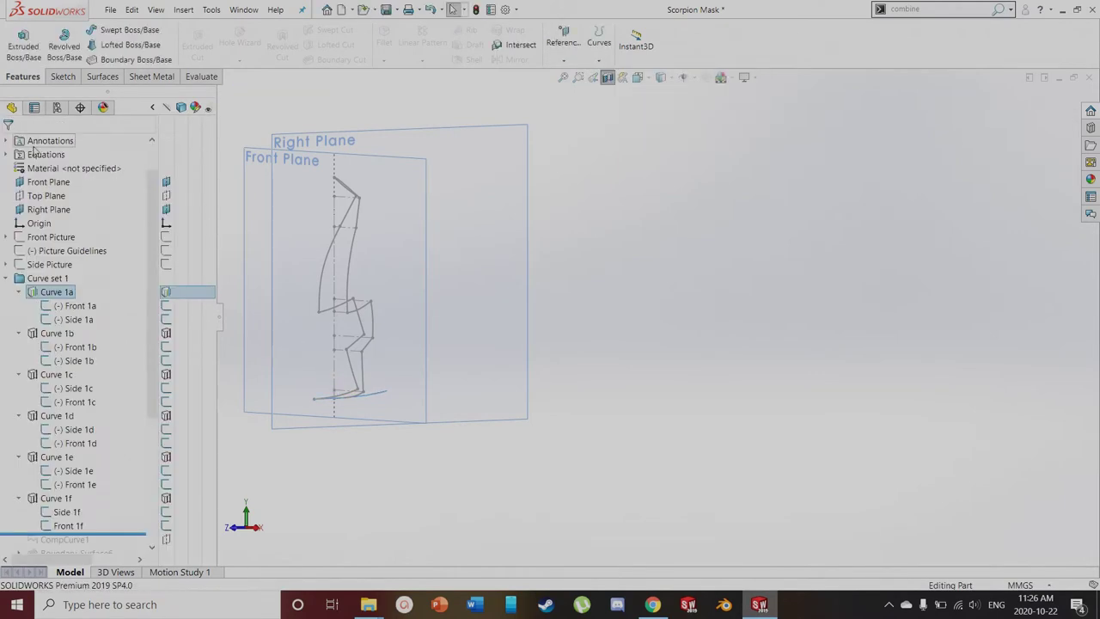
Show Curve 1b through Curve 1f and inspect the projected curve set against its front and side sketches
left_click(170, 334)
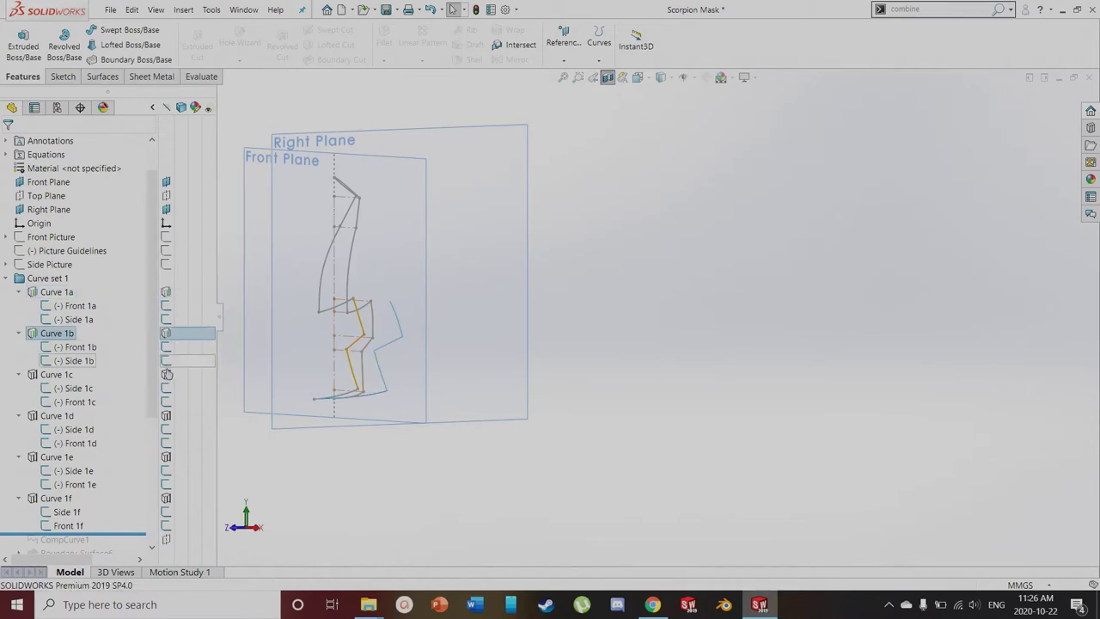
left_click(166, 457)
left_click(167, 499)
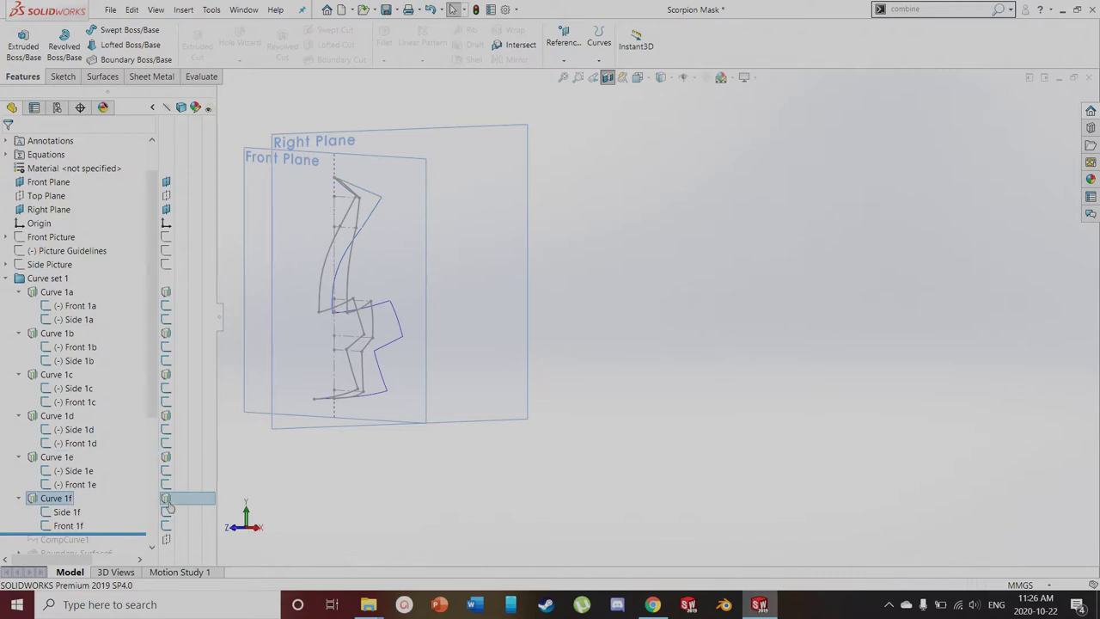
left_click(336, 523)
scroll(335, 220, "up", 1)
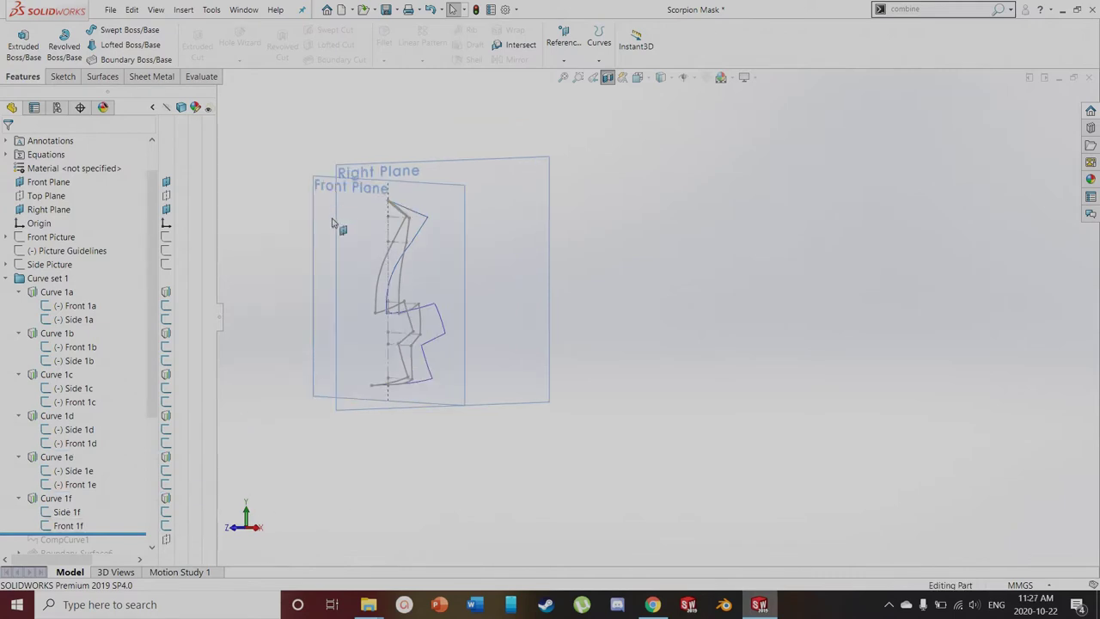
middle_click_drag(361, 291, 393, 361)
scroll(434, 346, "down", 3)
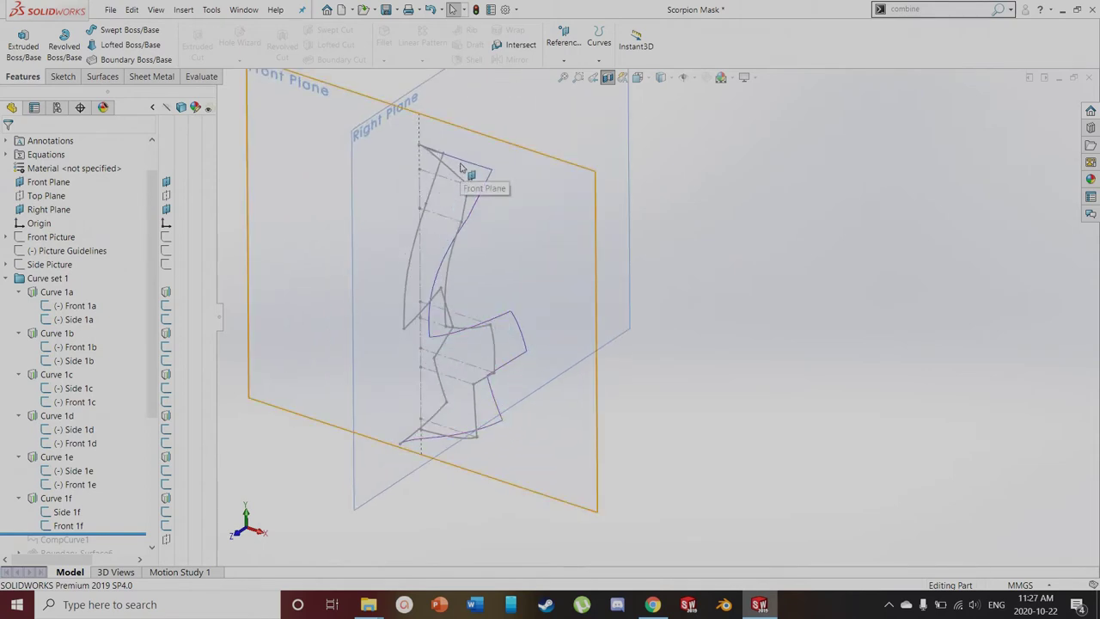
middle_click_drag(469, 243, 449, 284)
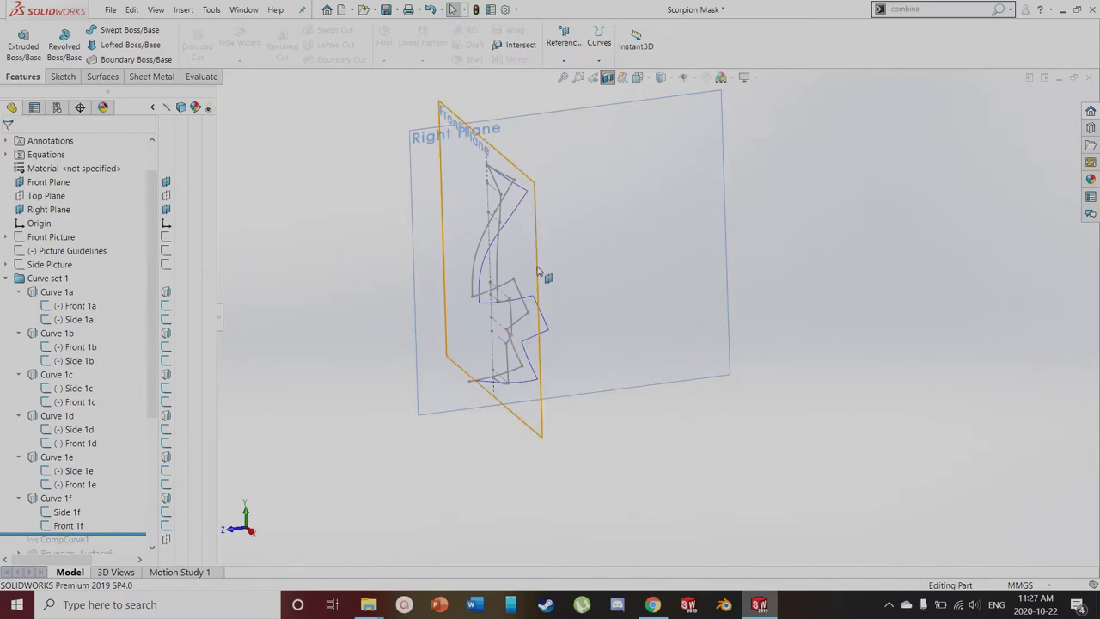
middle_click_drag(564, 230, 572, 214)
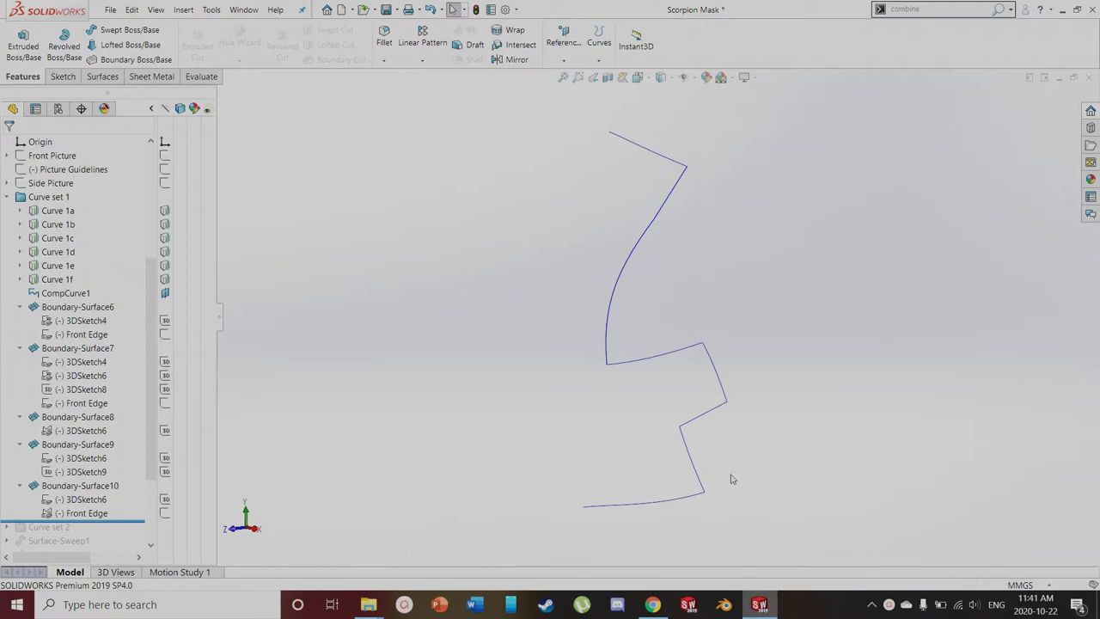
Show the Front Edge sketch and check it against the mask's front profile in the Side Picture
left_click(165, 335)
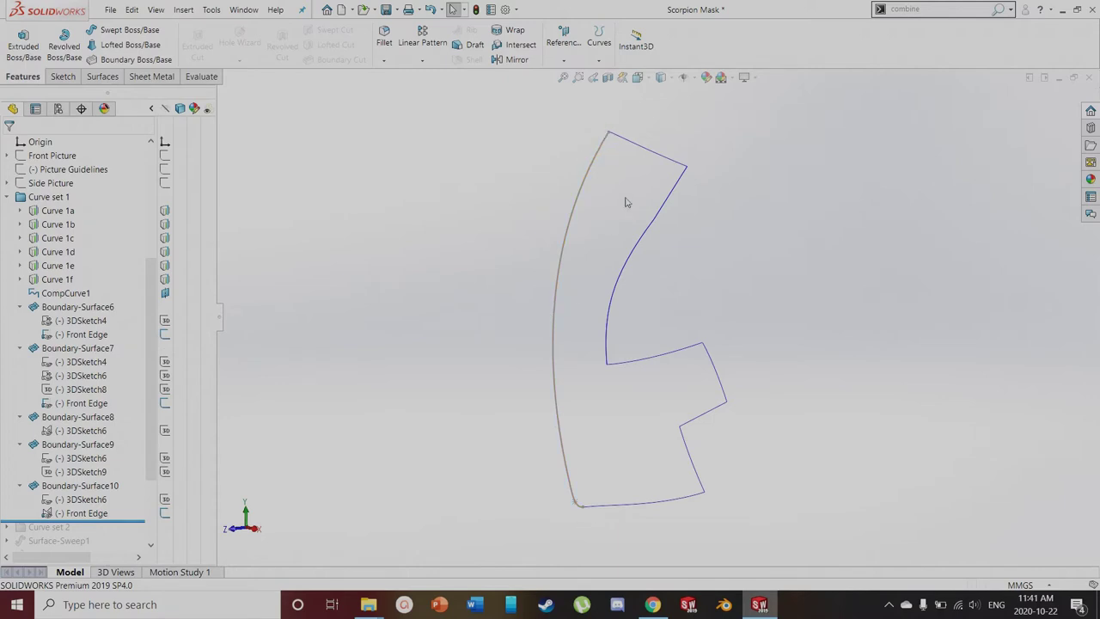
left_click(52, 183)
left_click(184, 184)
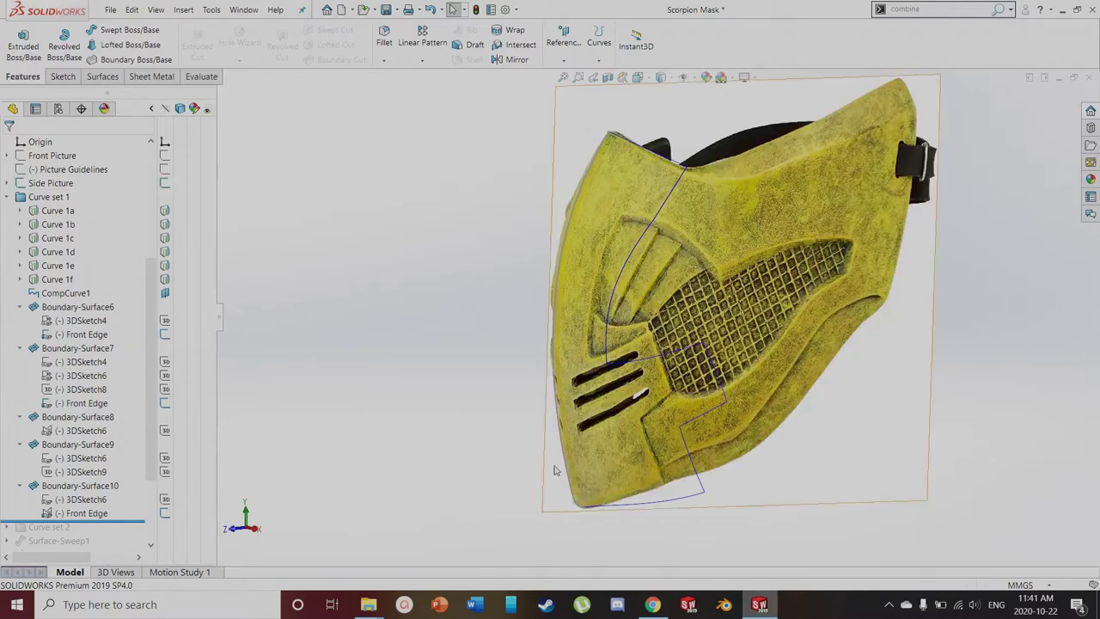
left_click(161, 186)
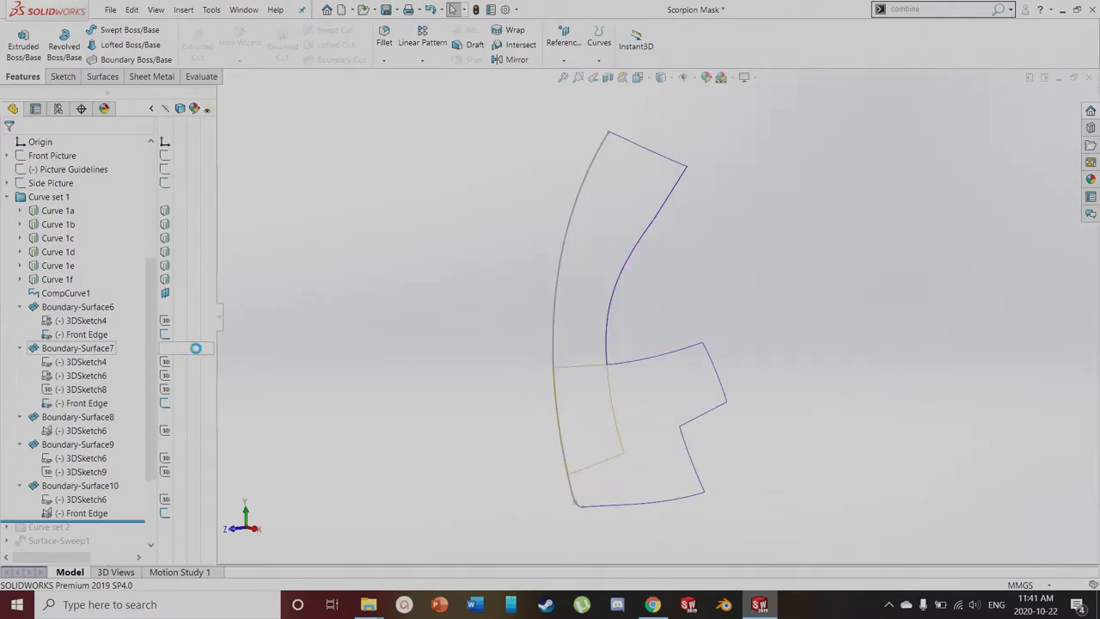
Show the 3D sketches 3DSketch4, 3DSketch6, 3DSketch8 and 3DSketch9 that divide the area between Front Edge and the curves
left_click(165, 375)
left_click(165, 390)
left_click(165, 470)
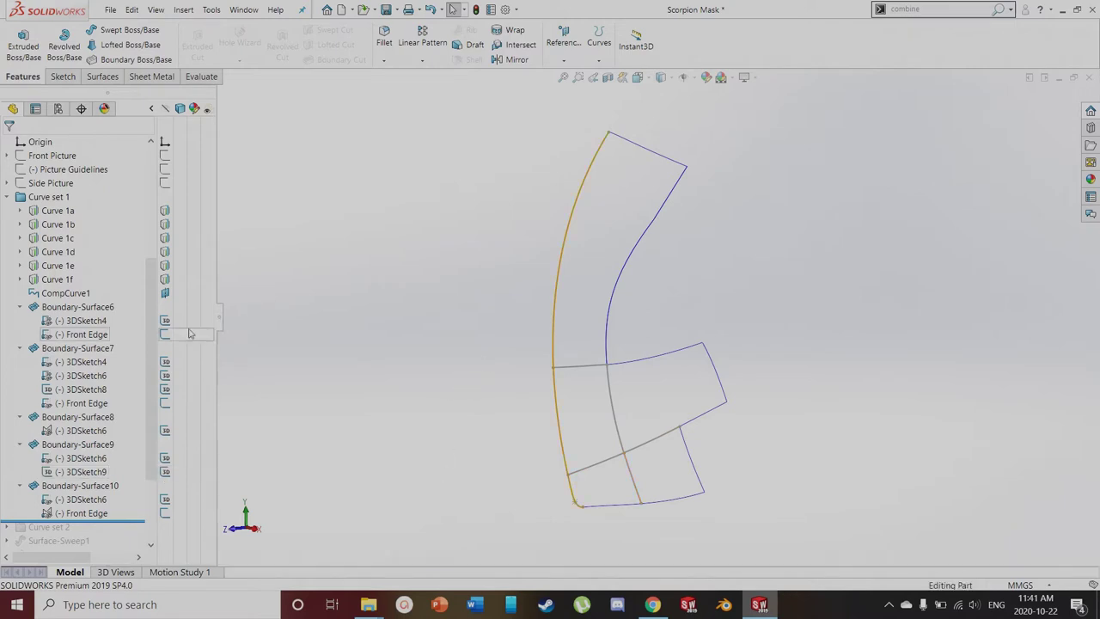
In a new 3D sketch, draw a two-point spline about 41 mm long from Curve 1b's inner corner to the Front Edge sketch
left_click(56, 76)
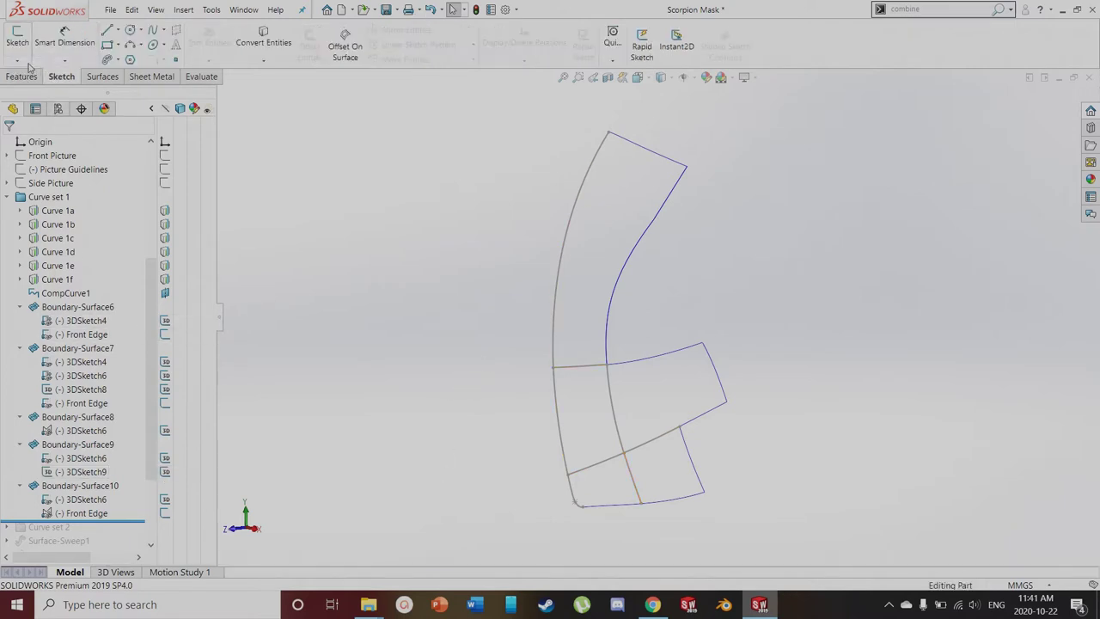
left_click(17, 59)
left_click(35, 89)
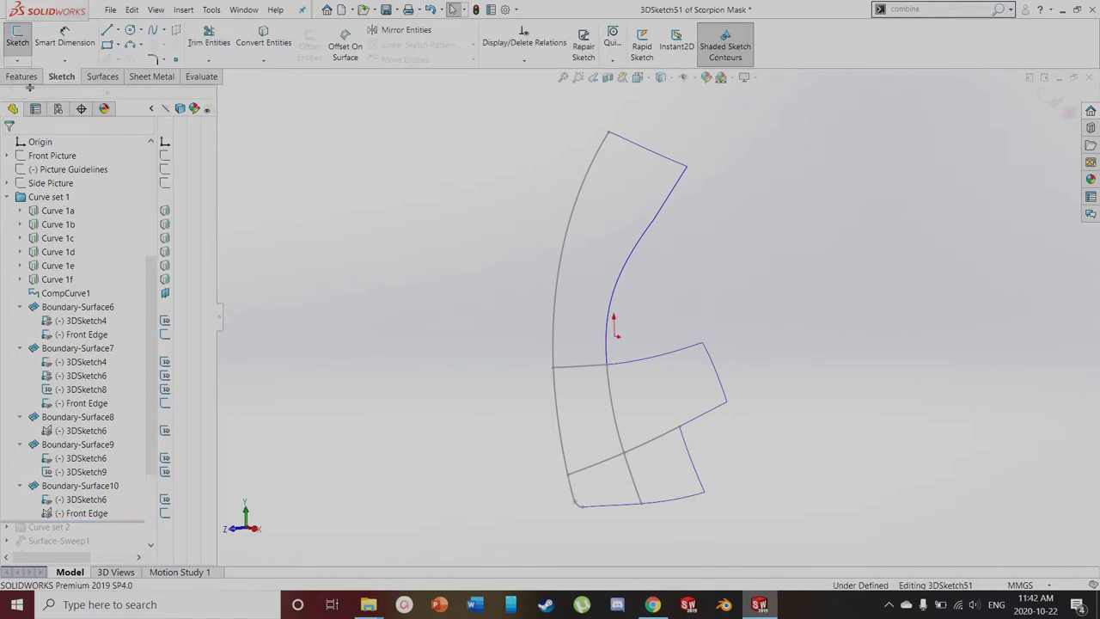
scroll(666, 391, "down", 3)
scroll(639, 399, "down", 2)
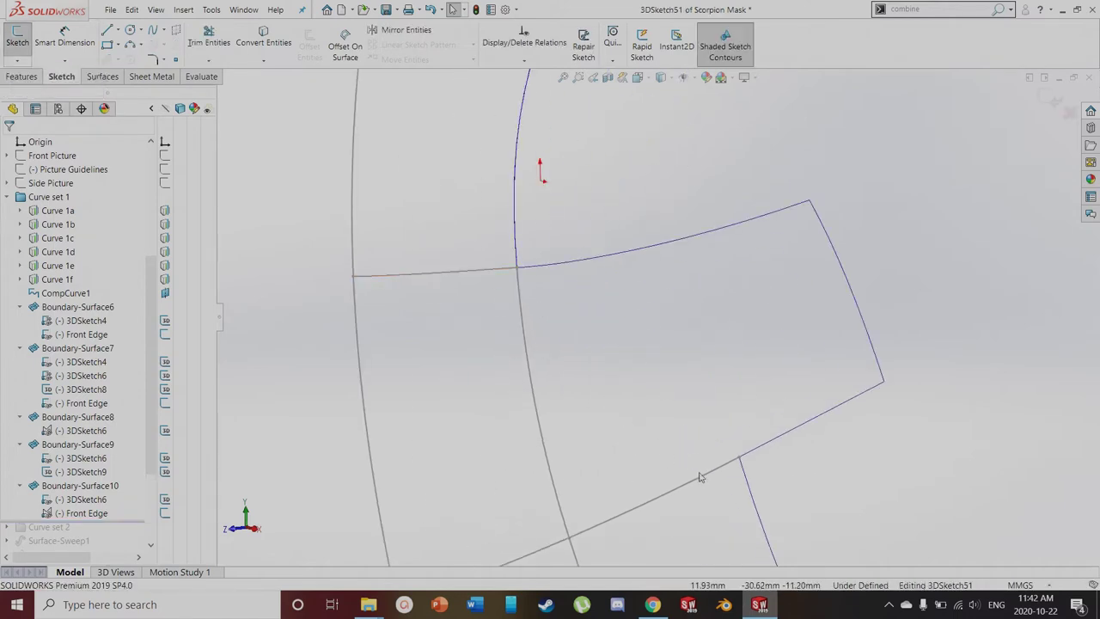
scroll(550, 421, "up", 2)
scroll(525, 440, "down", 1)
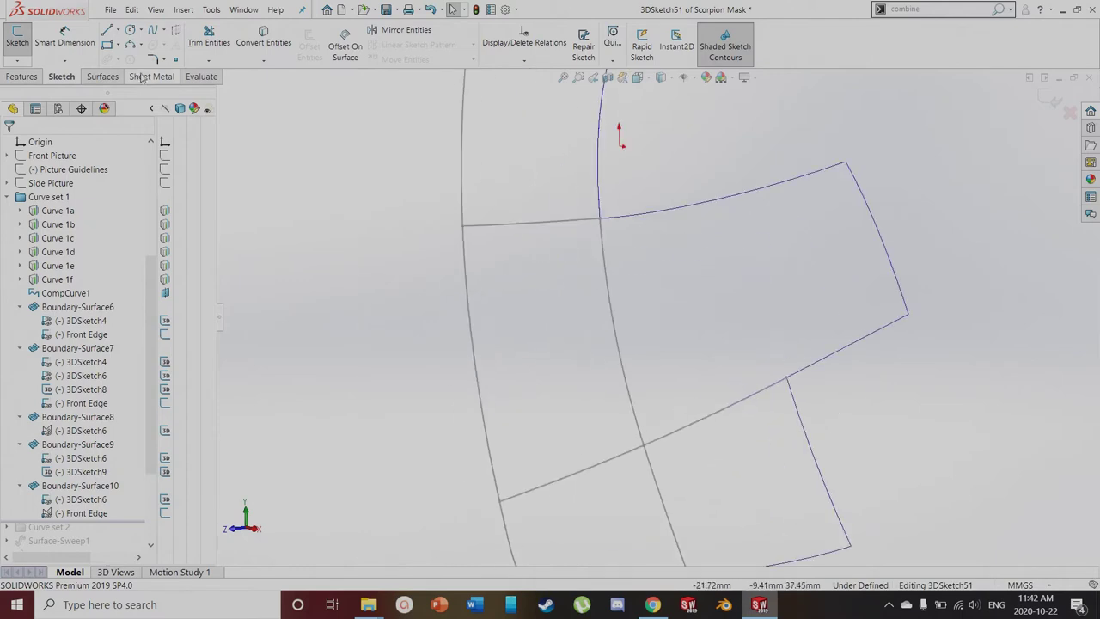
left_click(153, 31)
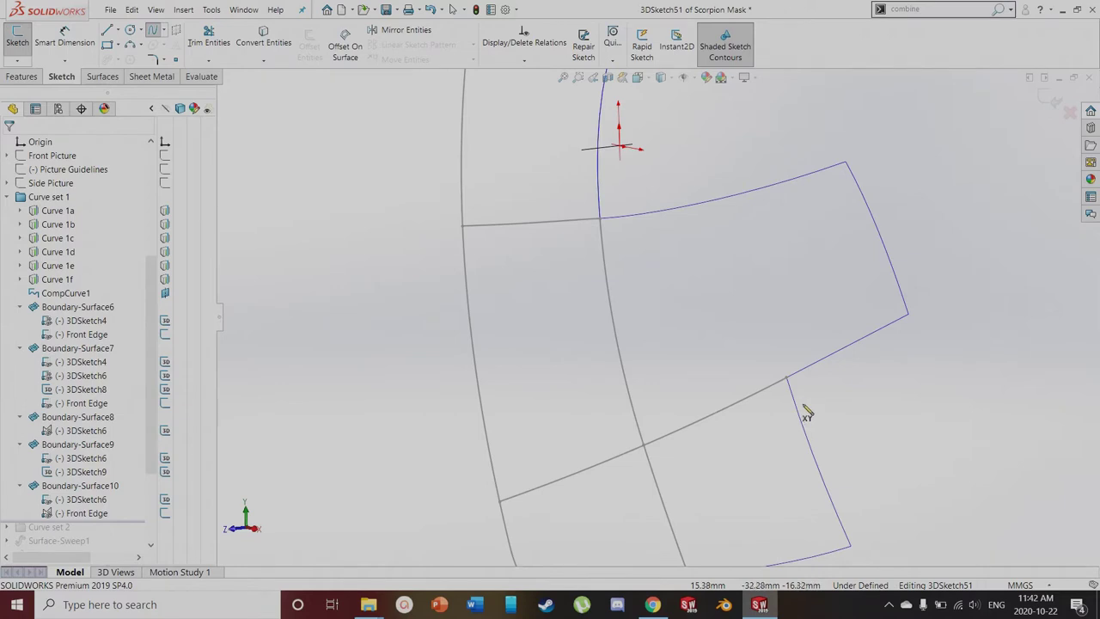
left_click(788, 379)
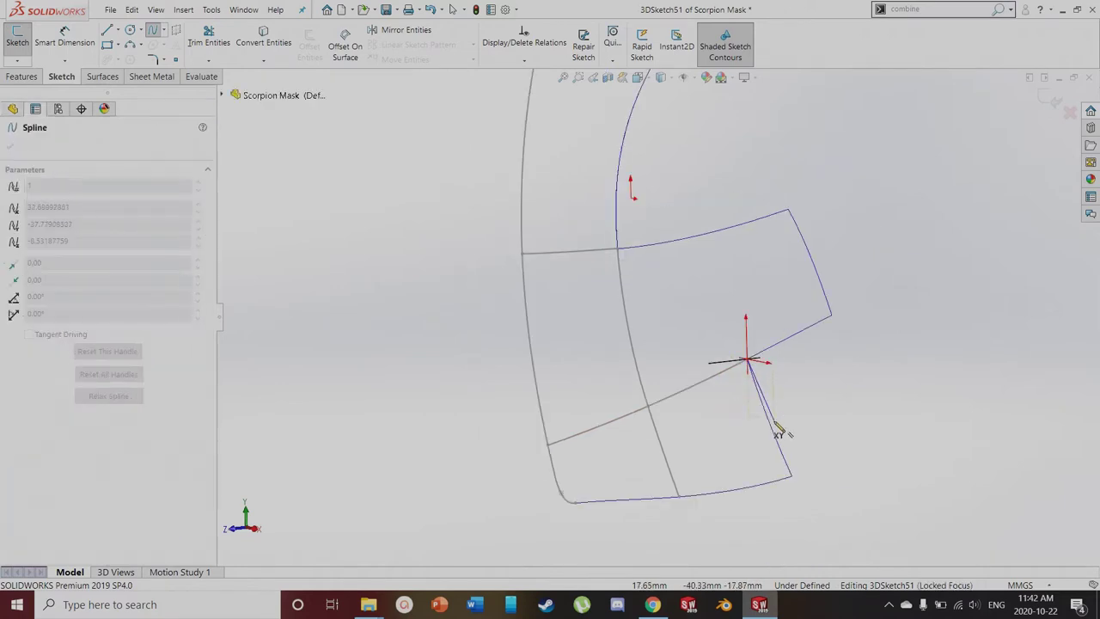
left_click(554, 471)
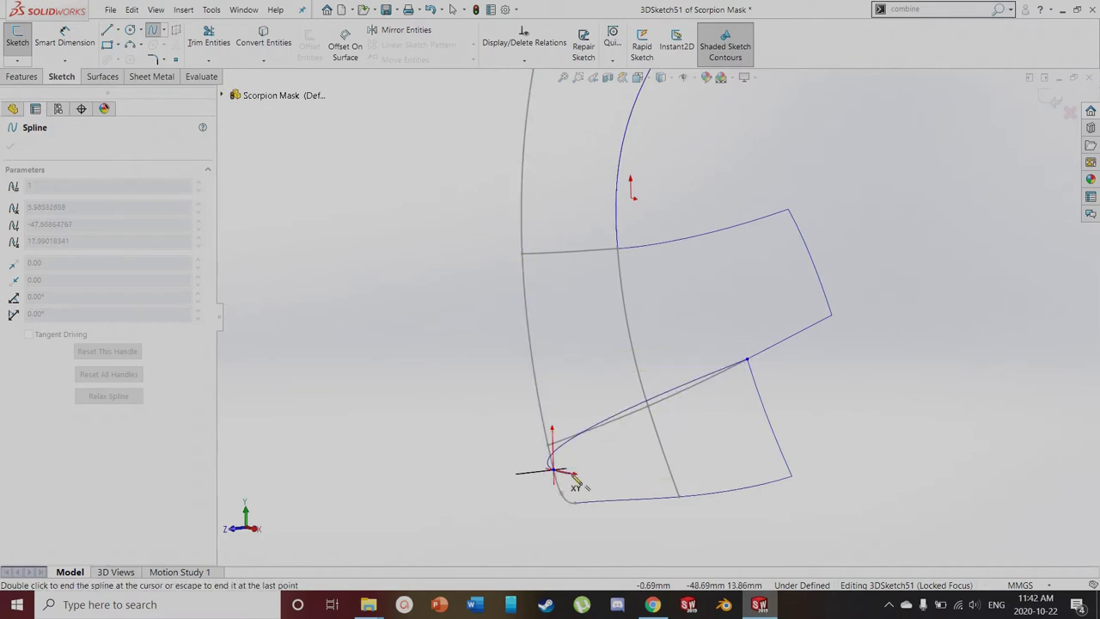
key("Escape")
Make the new spline tangent to the adjoining segment of Curve 1b at their shared corner
scroll(679, 411, "down", 2)
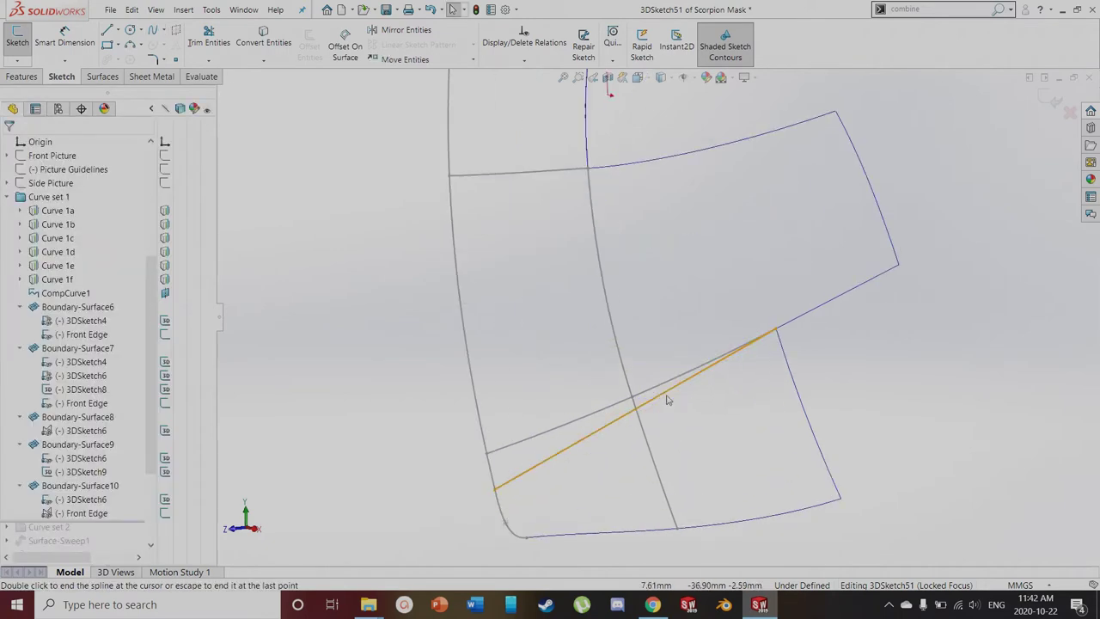
left_click(665, 394)
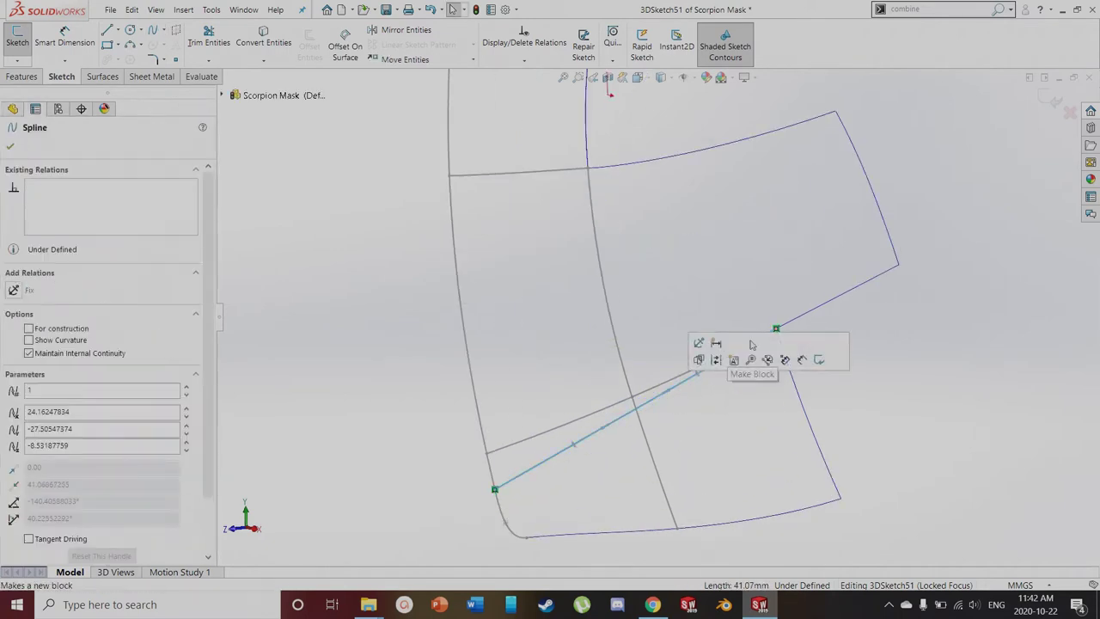
left_click(800, 317, "ctrl")
left_click(13, 350)
left_click(1021, 370)
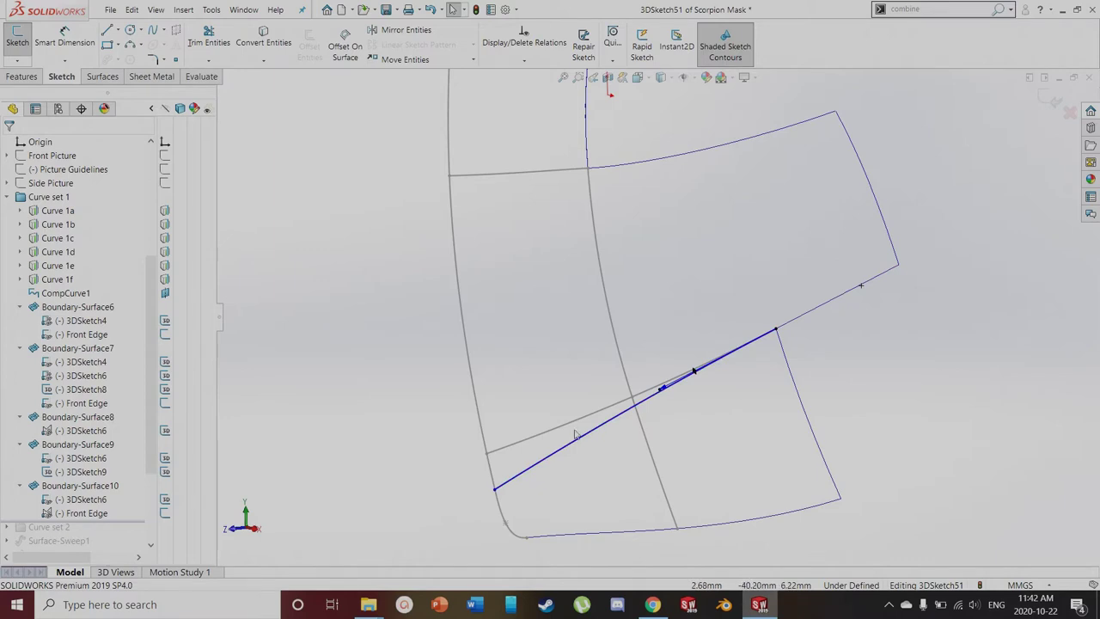
left_click(477, 403)
left_click(797, 319)
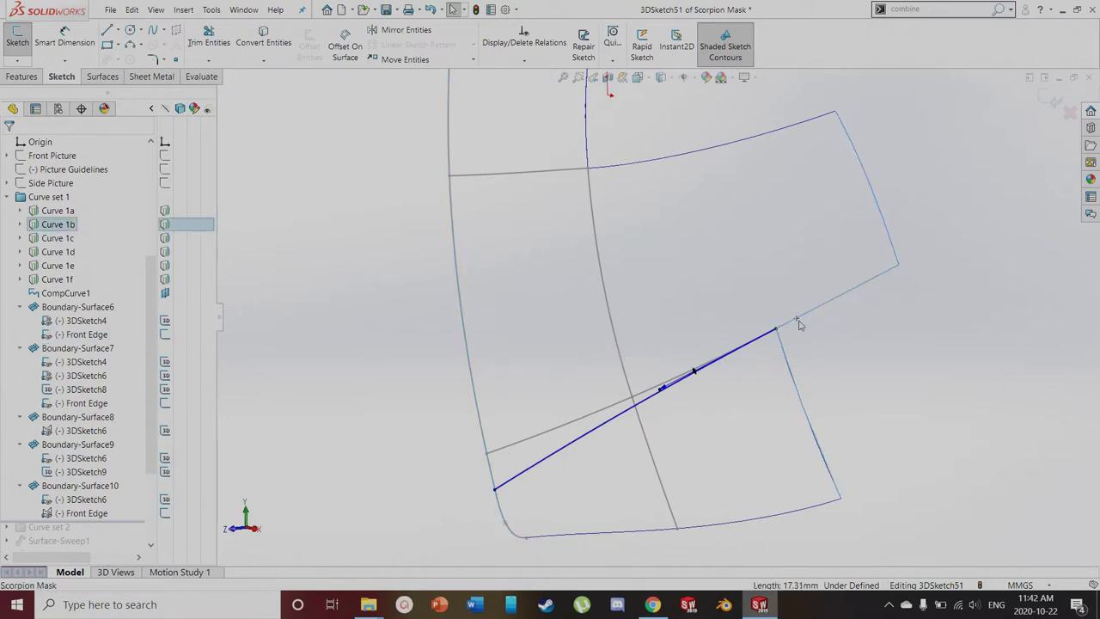
Discard the new 3D sketch together with the tangent spline drawn from Curve 1b to the Front Edge
left_click(563, 470)
left_click(566, 469)
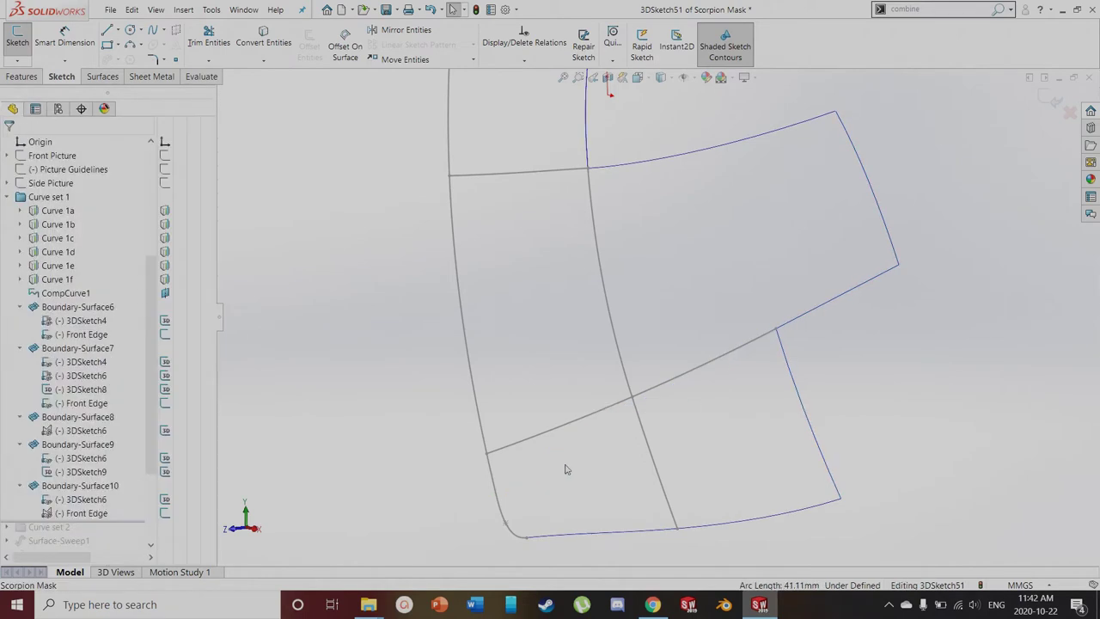
scroll(695, 392, "up", 3)
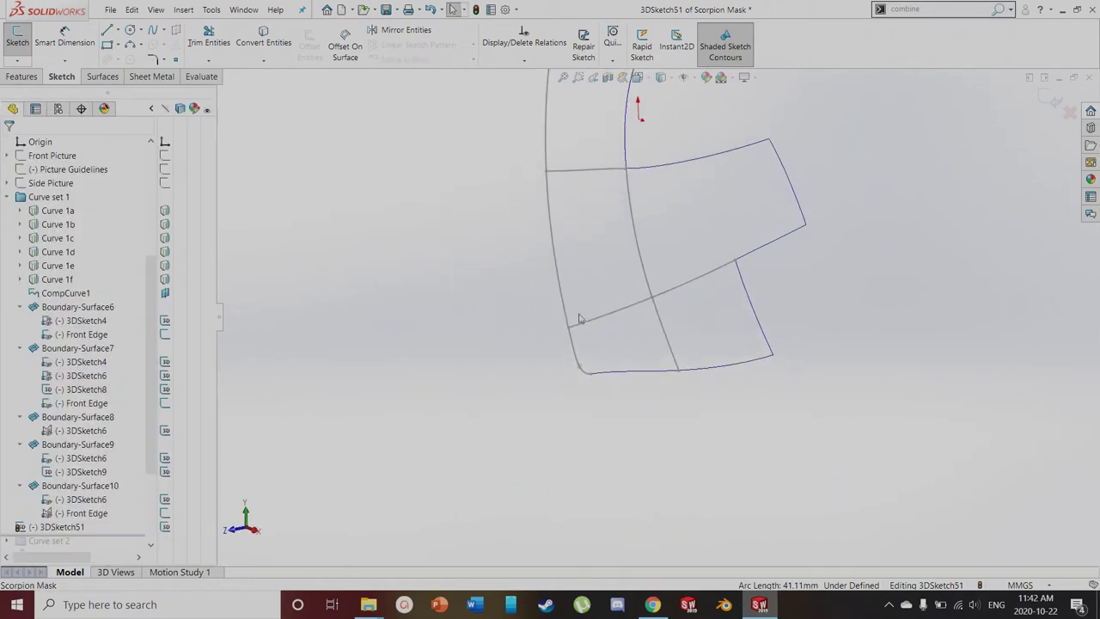
left_click(1069, 112)
left_click(551, 312)
scroll(682, 201, "up", 1)
scroll(676, 191, "down", 1)
scroll(653, 187, "up", 2)
scroll(660, 172, "down", 2)
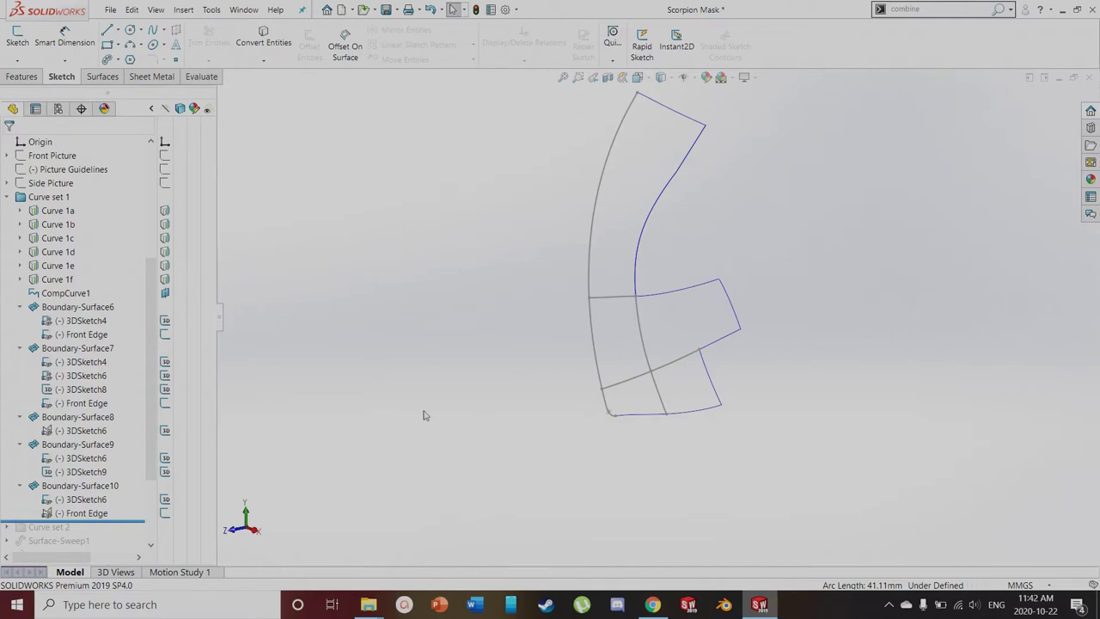
Show the hidden Boundary-Surface6 in the upper part of the mask's front strip
left_click(77, 307)
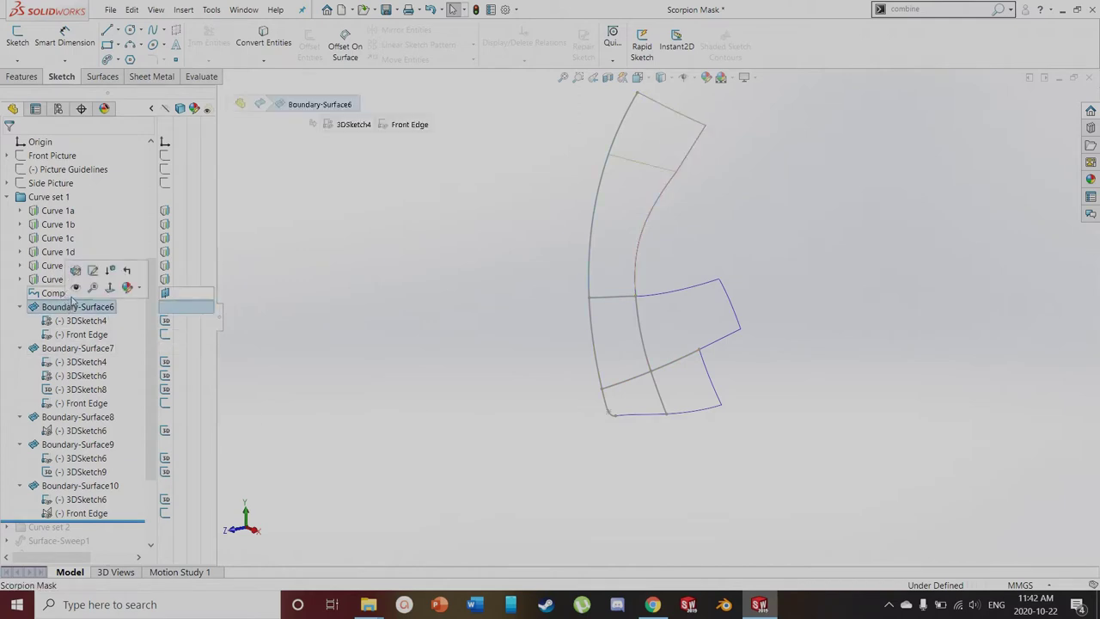
left_click(76, 293)
left_click(394, 243)
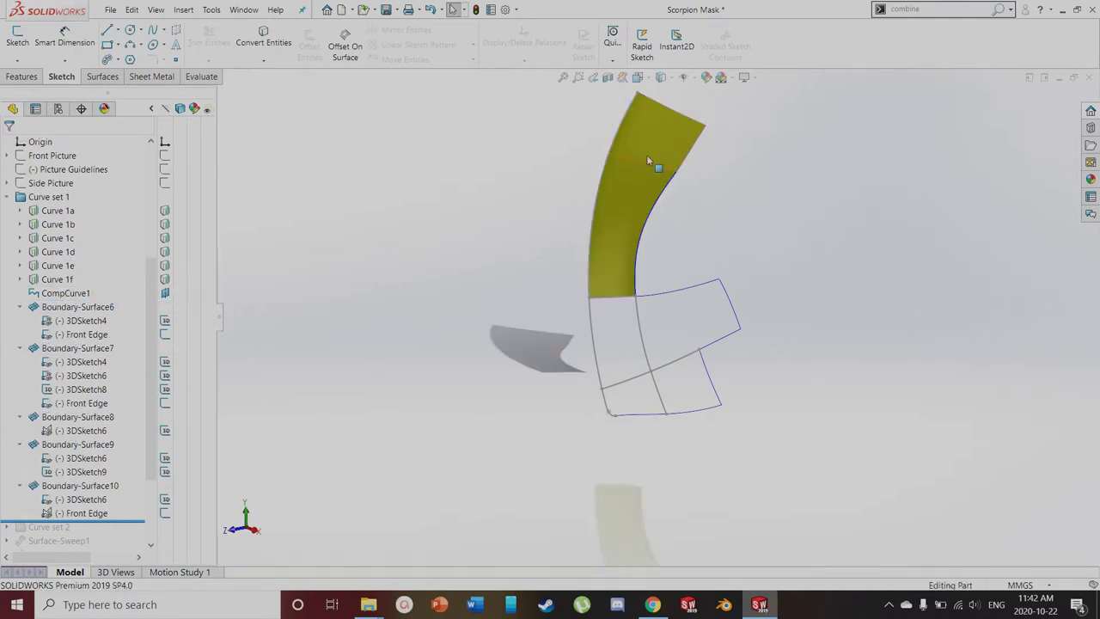
Open Boundary-Surface6's definition, review its Direction 1 and Direction 2 curves, and accept it as it is
left_click(77, 307)
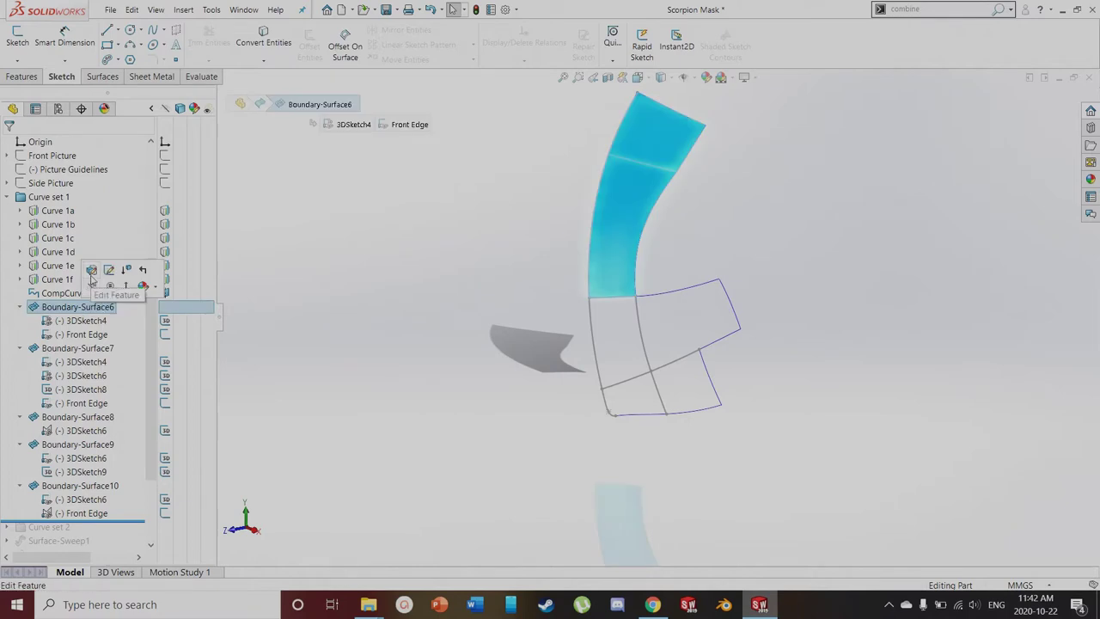
left_click(91, 273)
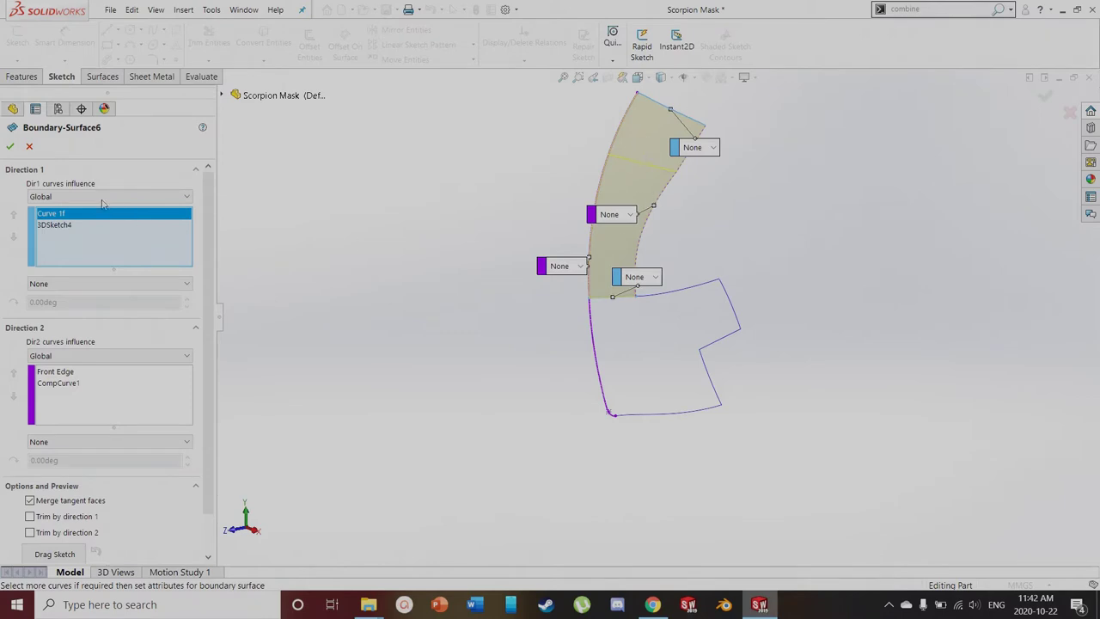
key("Return")
Examine the edge running across the upper part of Boundary-Surface6 and the surface's overall shape
scroll(645, 167, "down", 3)
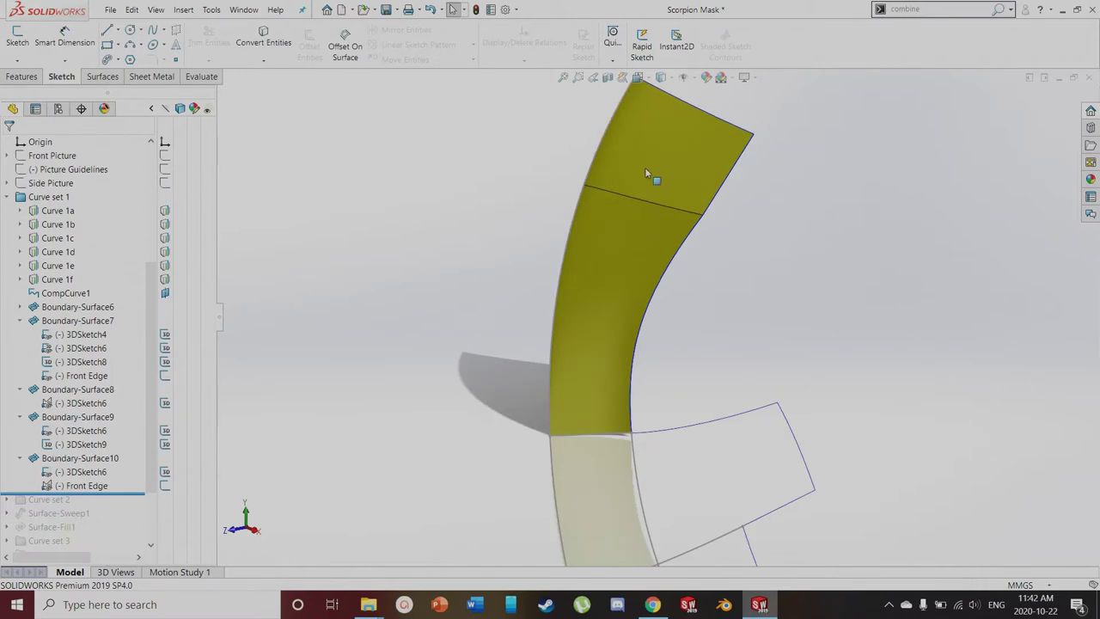
left_click(637, 198)
scroll(654, 274, "up", 2)
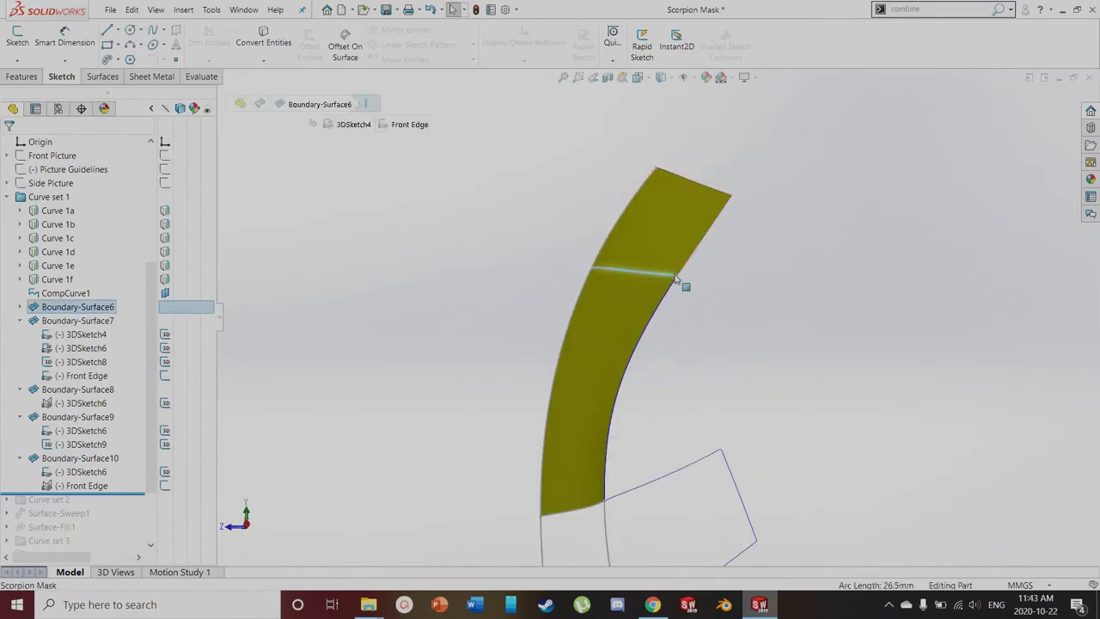
scroll(679, 289, "up", 1)
scroll(655, 344, "up", 1)
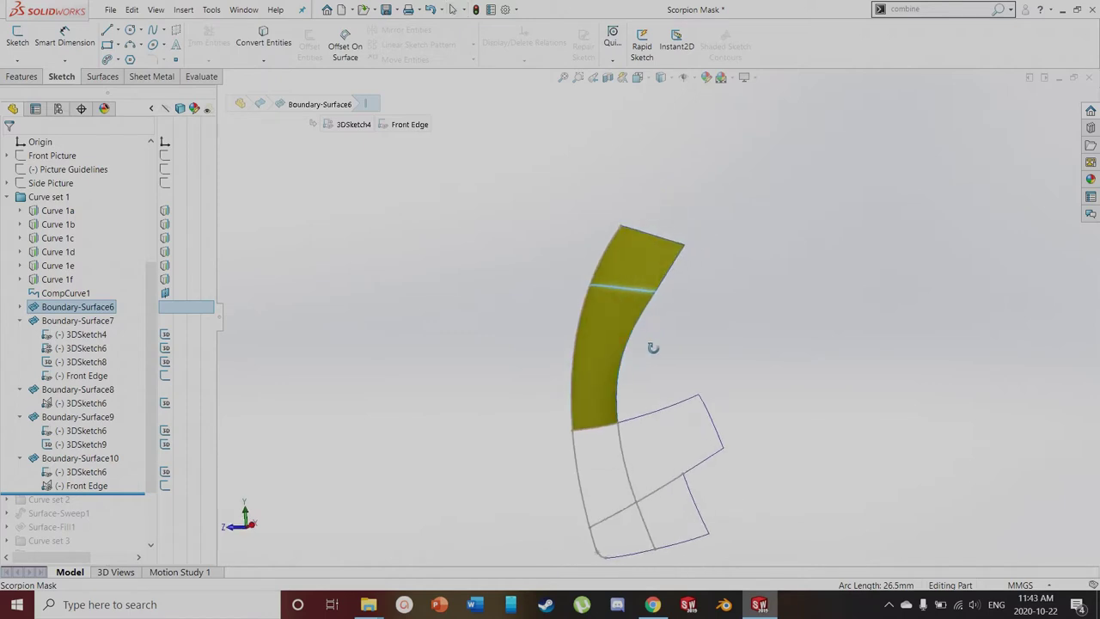
left_click(719, 339)
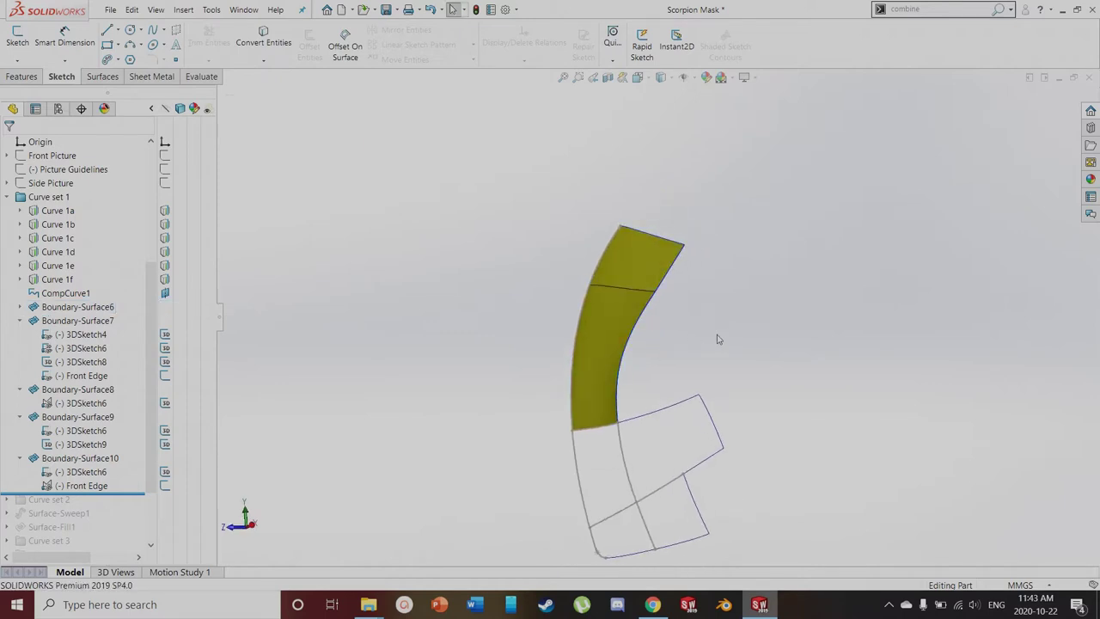
middle_click_drag(733, 407, 757, 444)
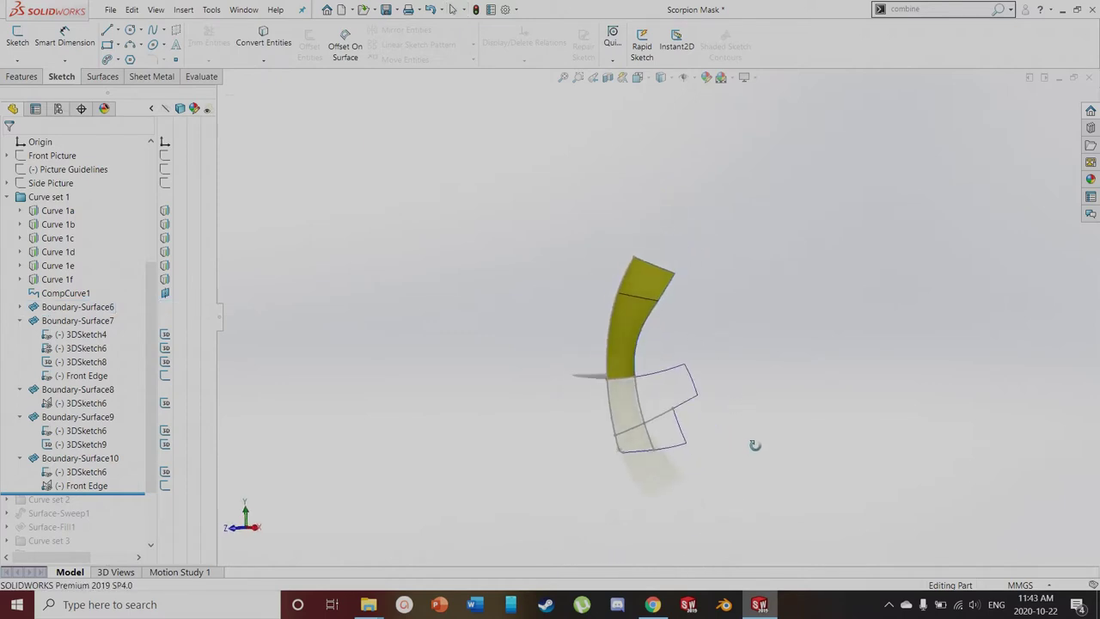
Show Boundary-Surface7 directly below Boundary-Surface6, between 3DSketch4 and 3DSketch6
left_click(75, 321)
scroll(545, 497, "down", 4)
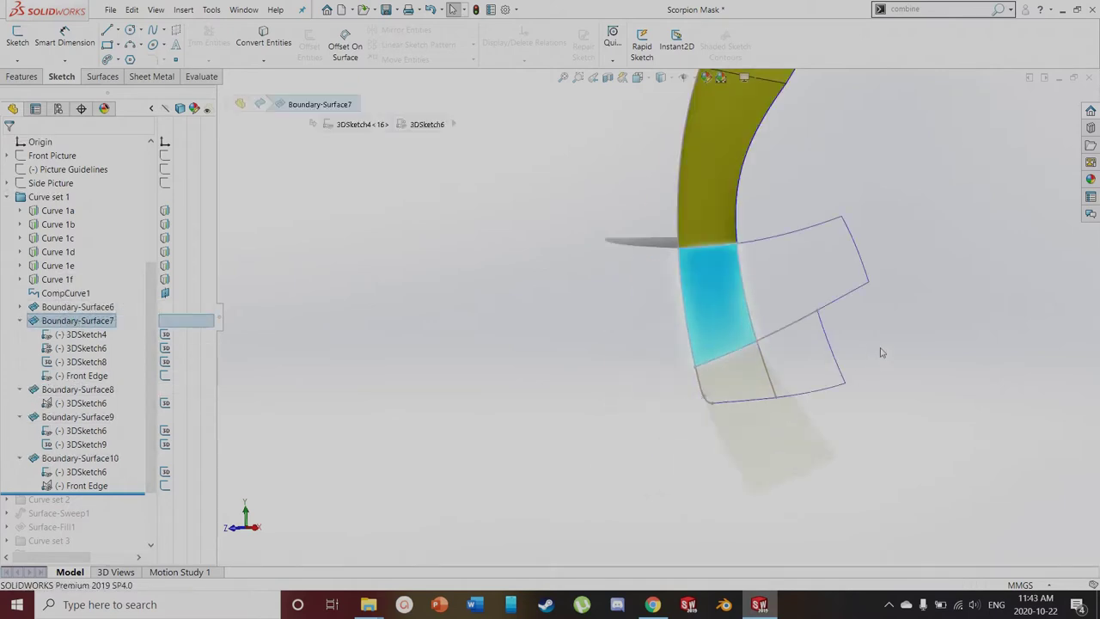
scroll(931, 321, "down", 2)
left_click(396, 306)
Edit Boundary-Surface7 and choose Tangency To Face for the 3DSketch4 edge shared with Boundary-Surface6
left_click(625, 255)
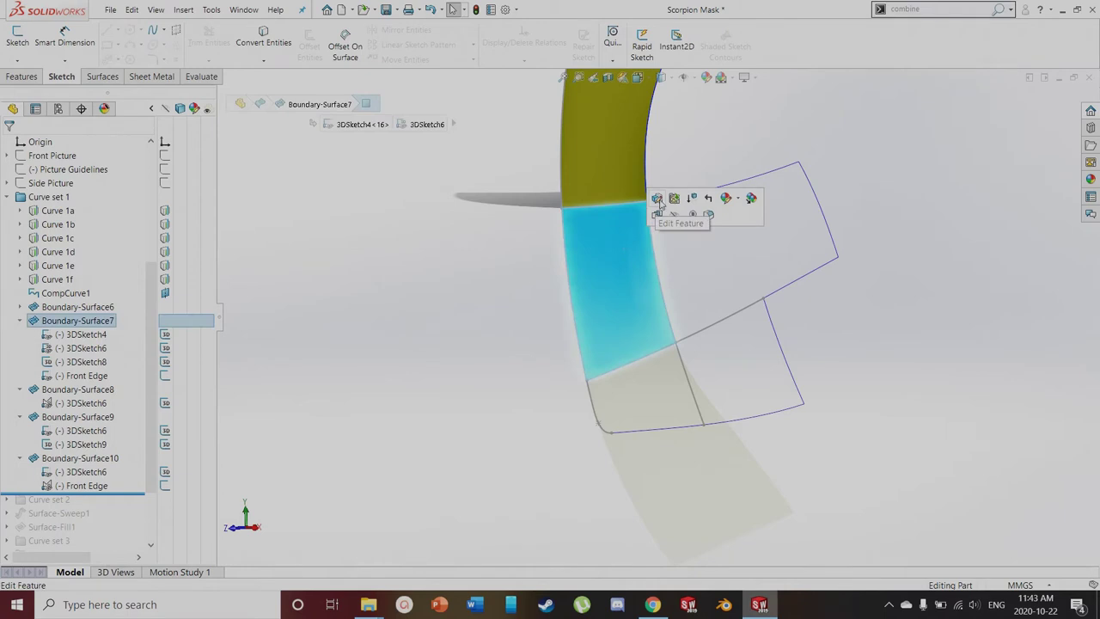
left_click(651, 220)
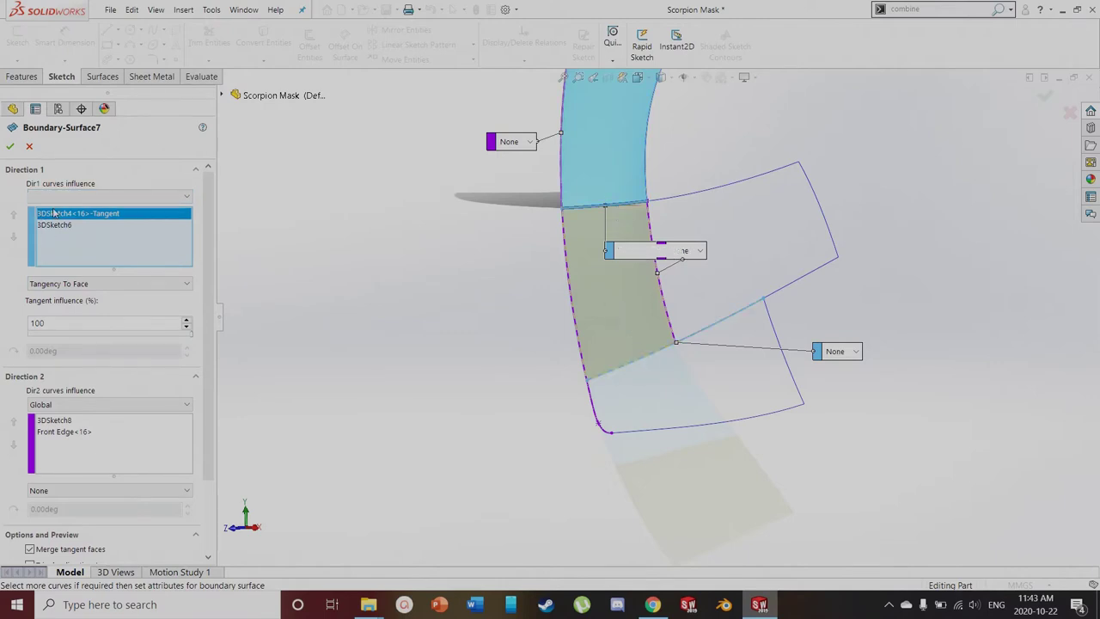
left_click(68, 290)
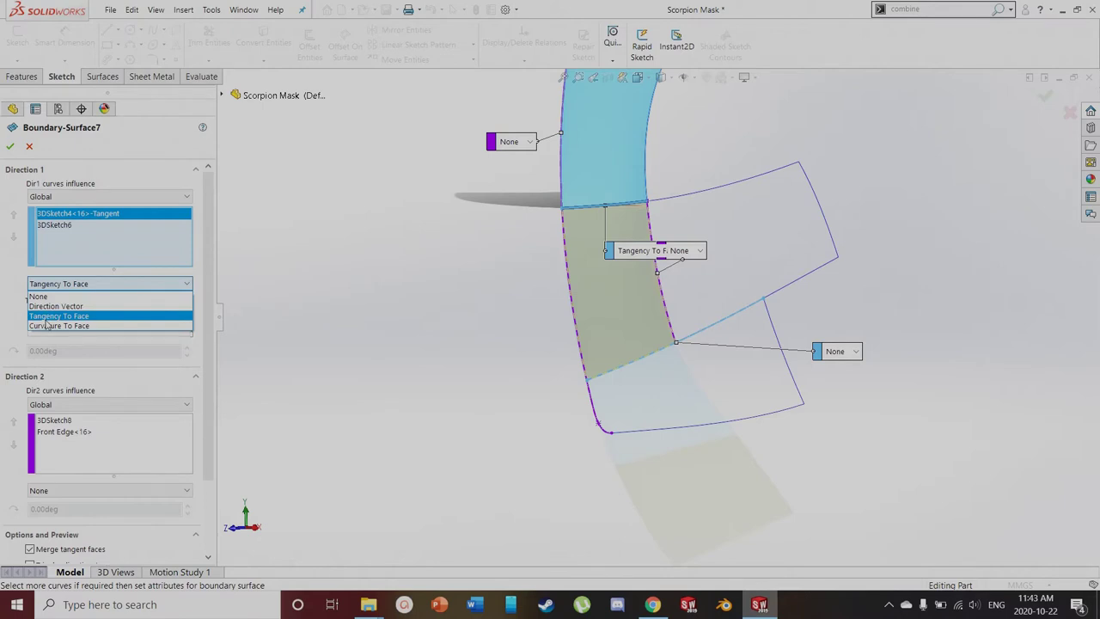
left_click(49, 316)
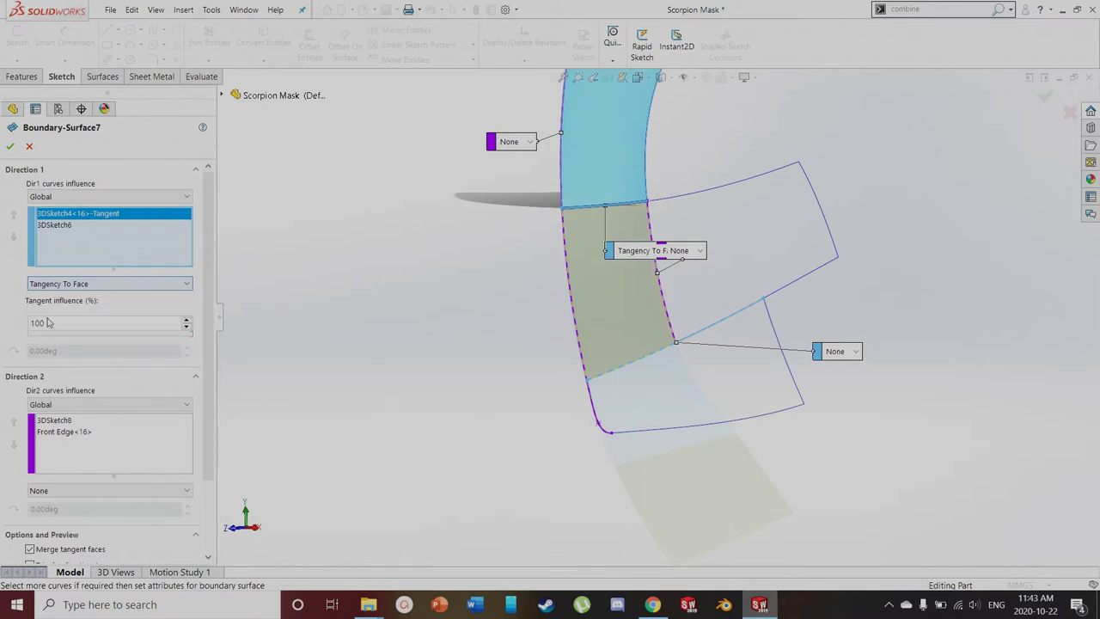
scroll(582, 327, "up", 3)
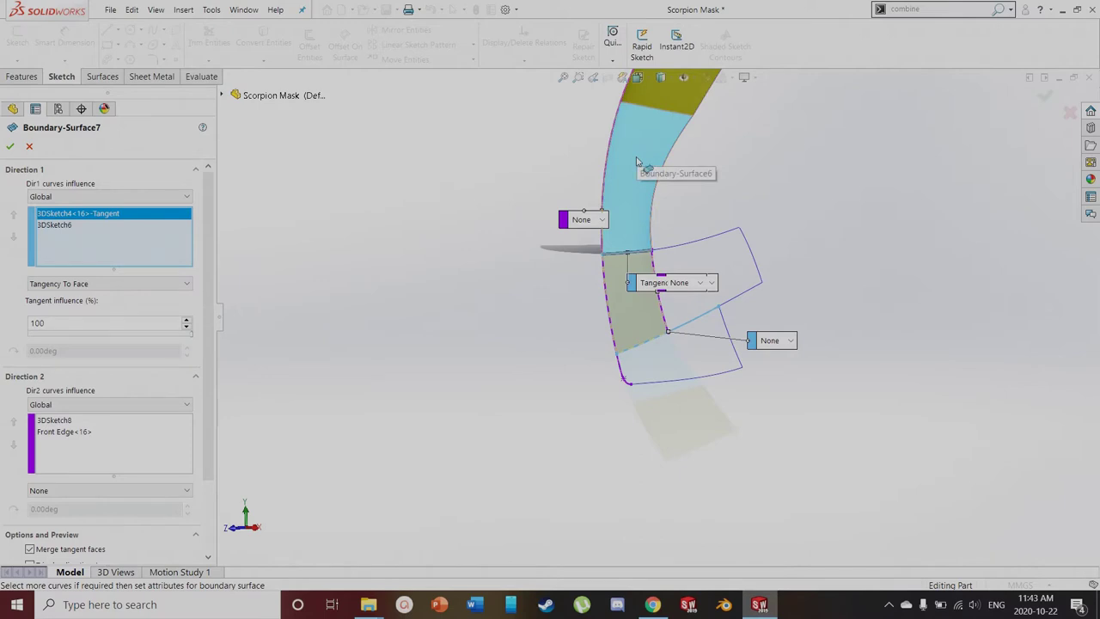
scroll(637, 160, "down", 1)
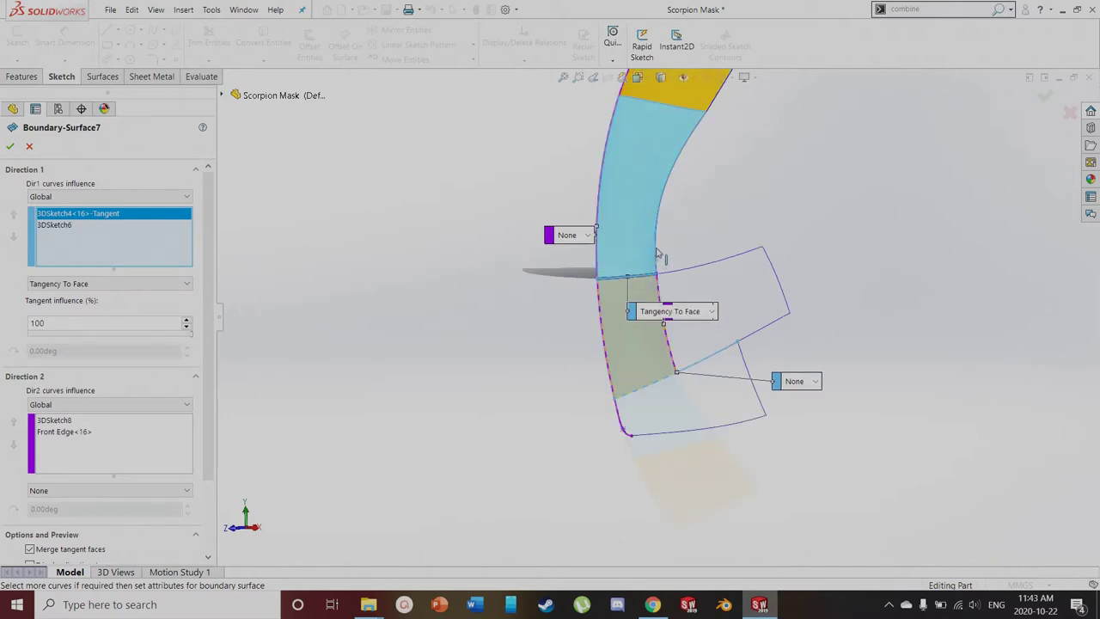
Try Curvature To Face on Boundary-Surface7's 3DSketch4 edge, then return the edge to Tangency To Face
left_click(649, 338)
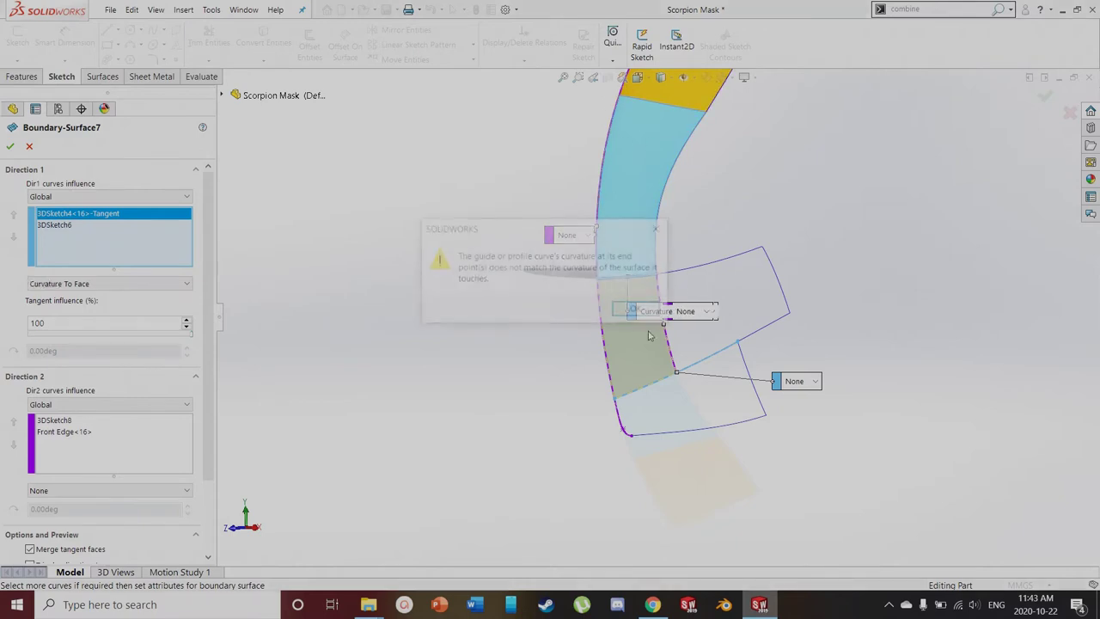
left_click(659, 227)
left_click(667, 315)
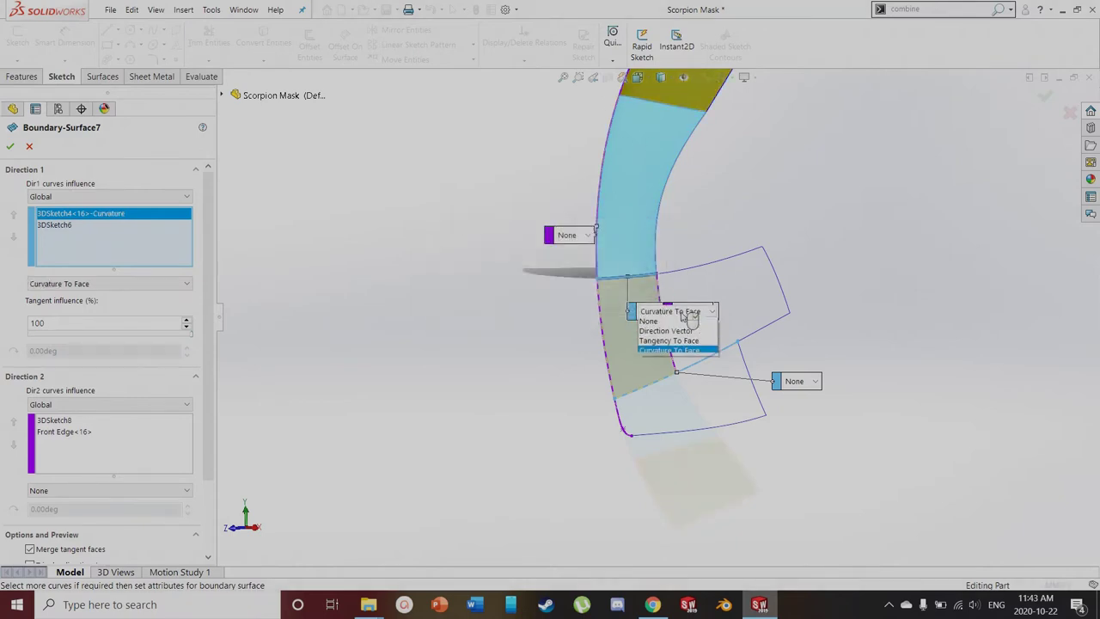
left_click(662, 336)
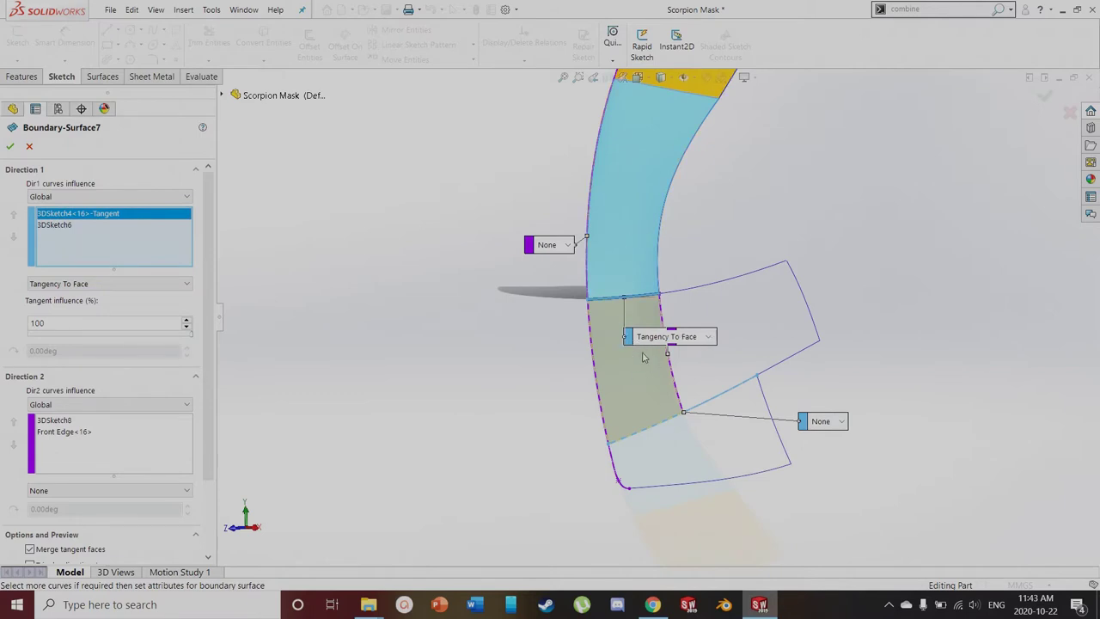
Keep the tangent influence at 100% for the 3DSketch4 edge and accept Boundary-Surface7
scroll(643, 359, "down", 2)
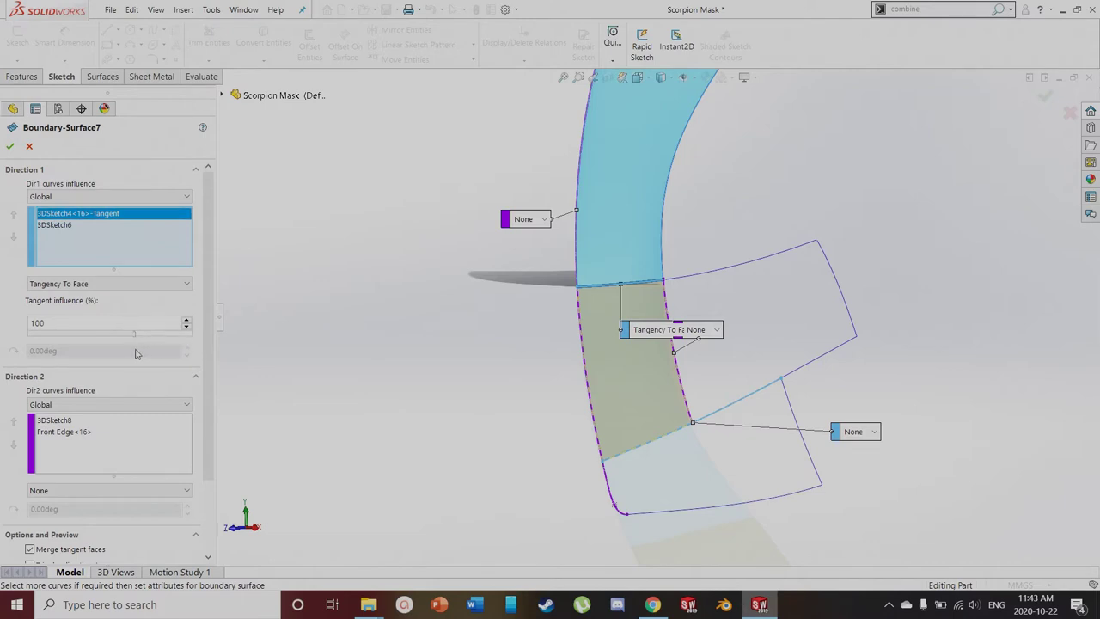
left_click_drag(123, 342, 247, 345)
scroll(737, 378, "down", 5)
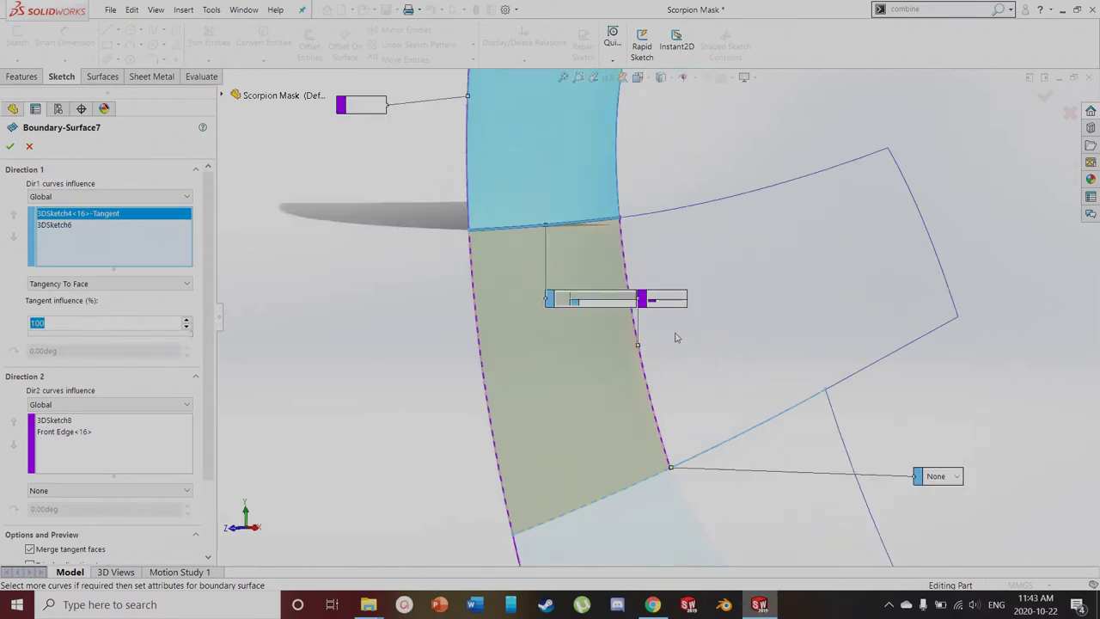
left_click(9, 145)
scroll(666, 322, "up", 4)
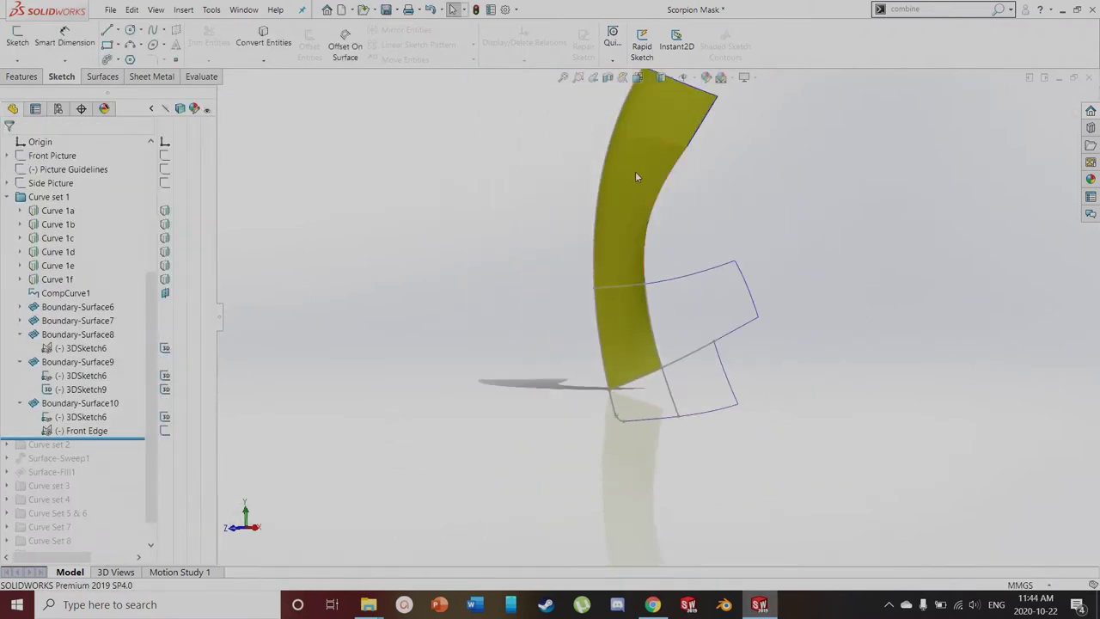
Inspect Boundary-Surface7 and the edge where it meets Boundary-Surface6
left_click(624, 332)
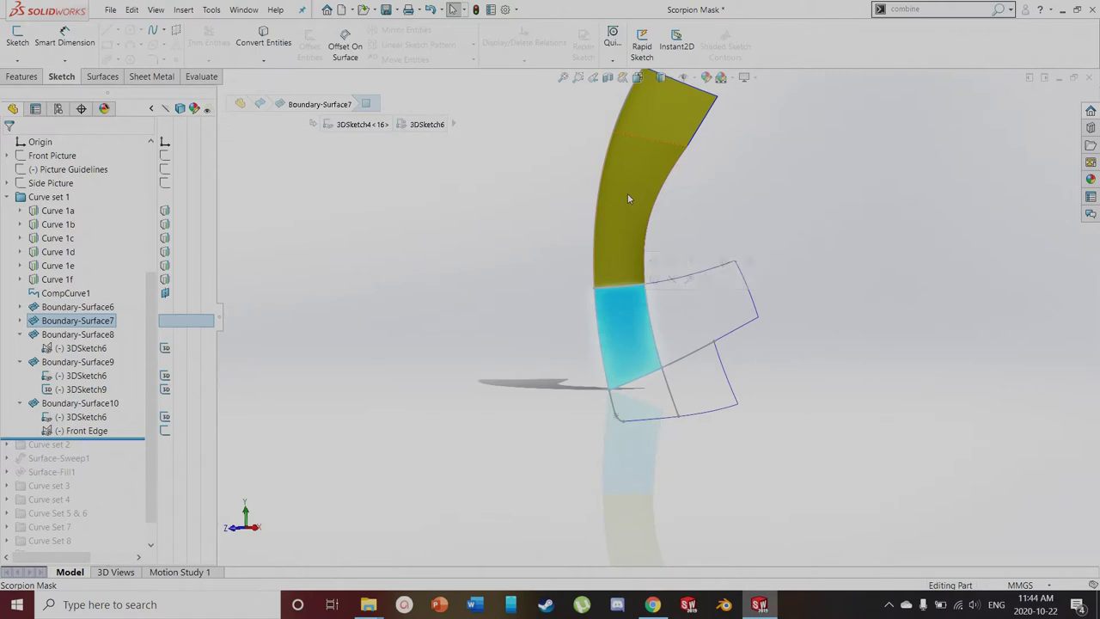
scroll(624, 297, "down", 2)
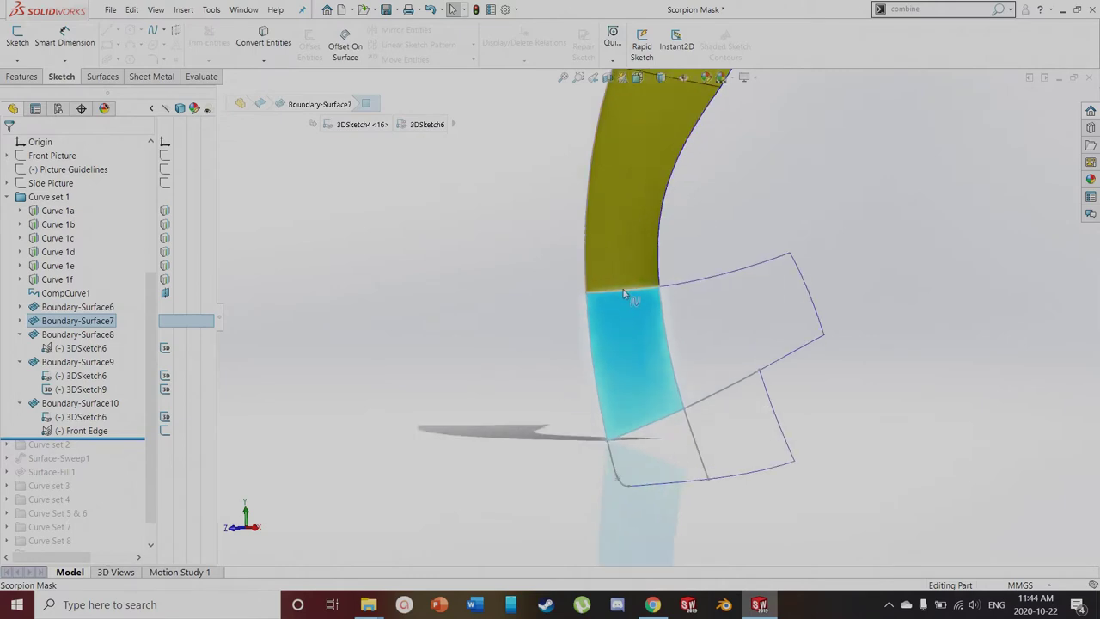
left_click(623, 289)
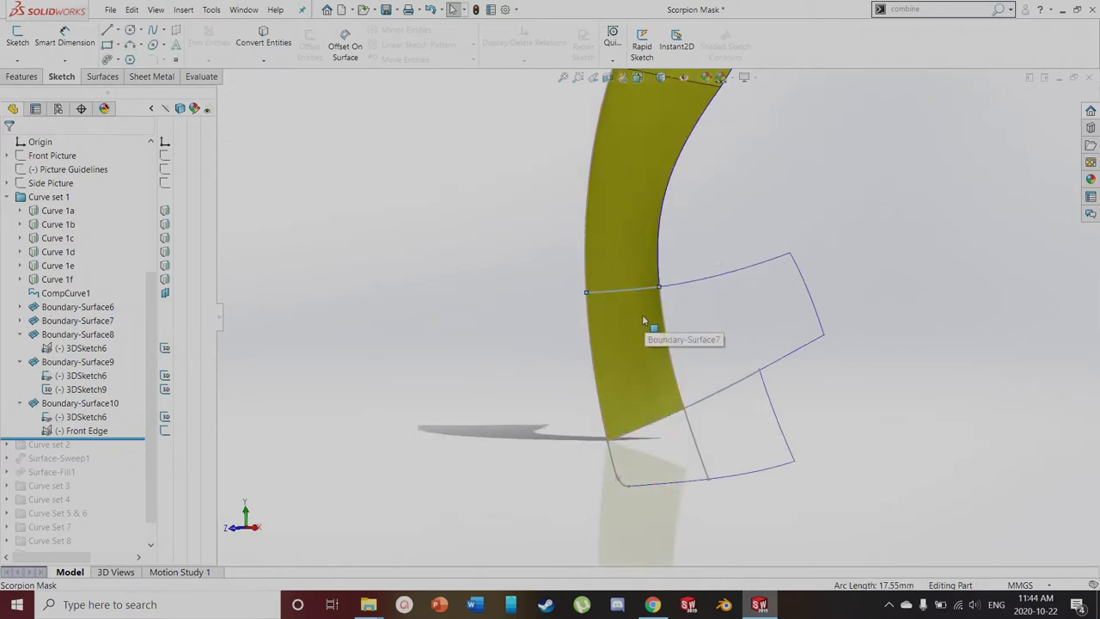
Show Boundary-Surface8, Boundary-Surface9 and Boundary-Surface10 to complete the front and lower part of Curve set 1
left_click(72, 336)
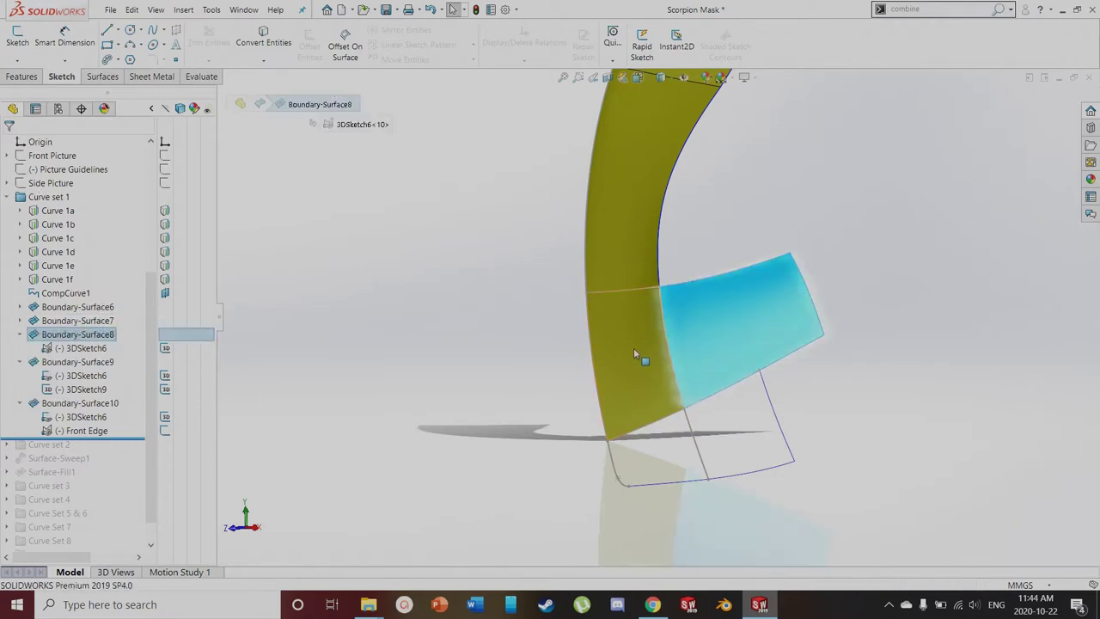
left_click(75, 362)
left_click(82, 349)
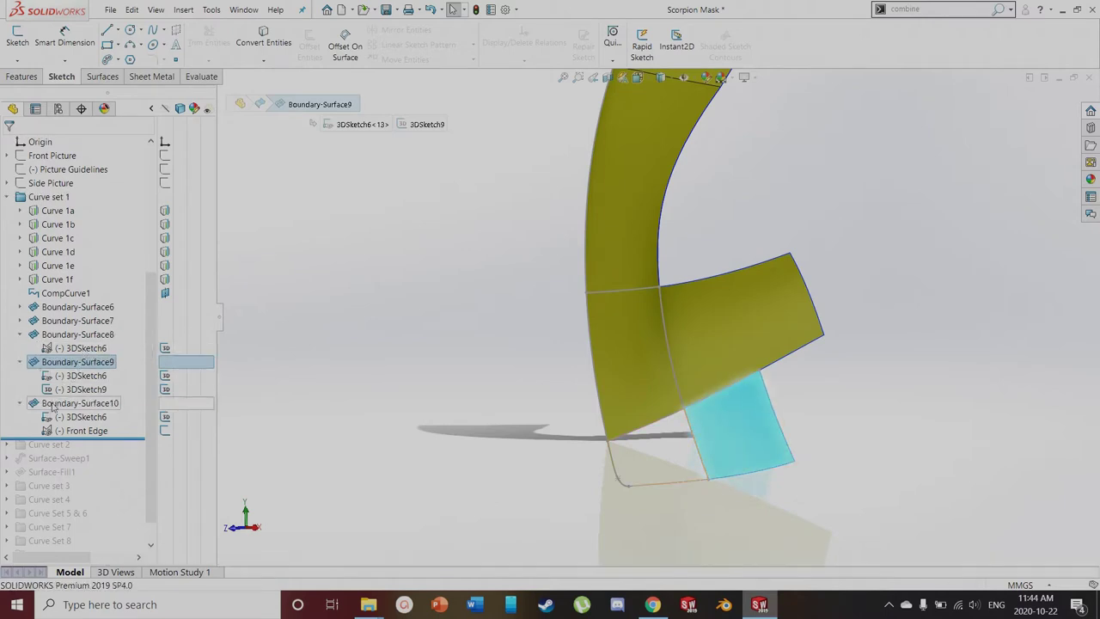
left_click(65, 402)
scroll(555, 486, "up", 3)
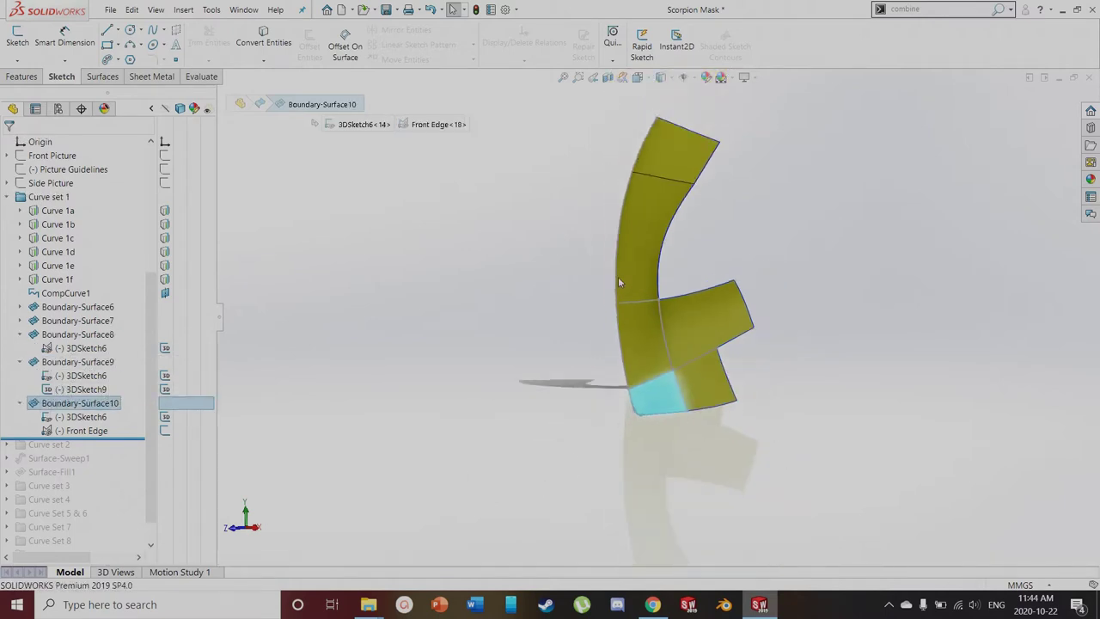
key("Escape")
middle_click_drag(613, 305, 685, 248)
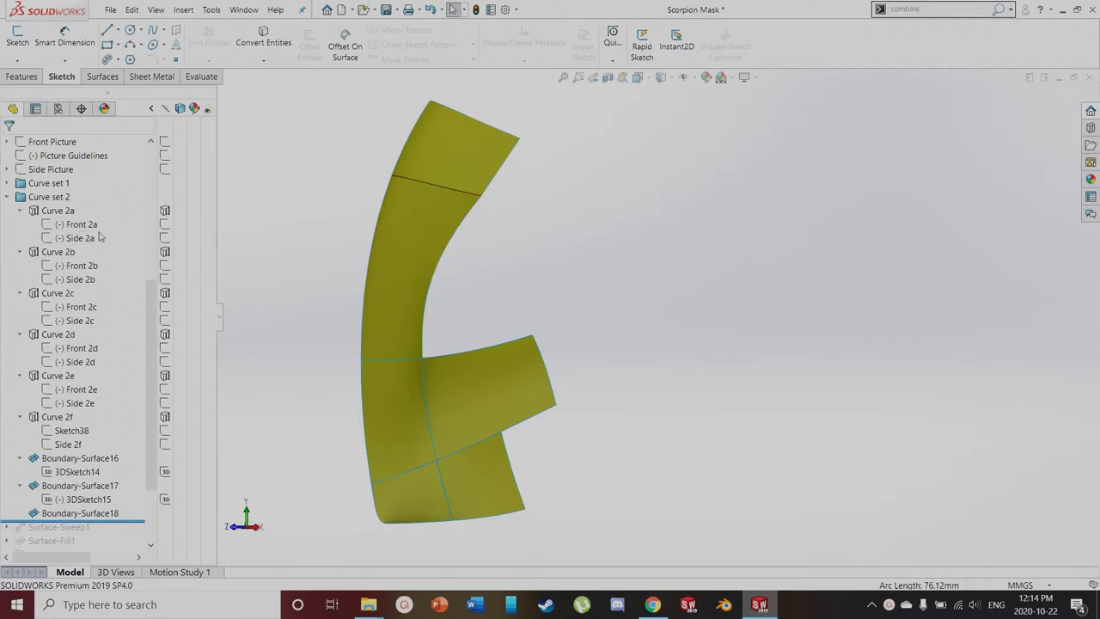
Show the side sketches Side 2a to Side 2f of Curve set 2 over the Side Picture
left_click(163, 239)
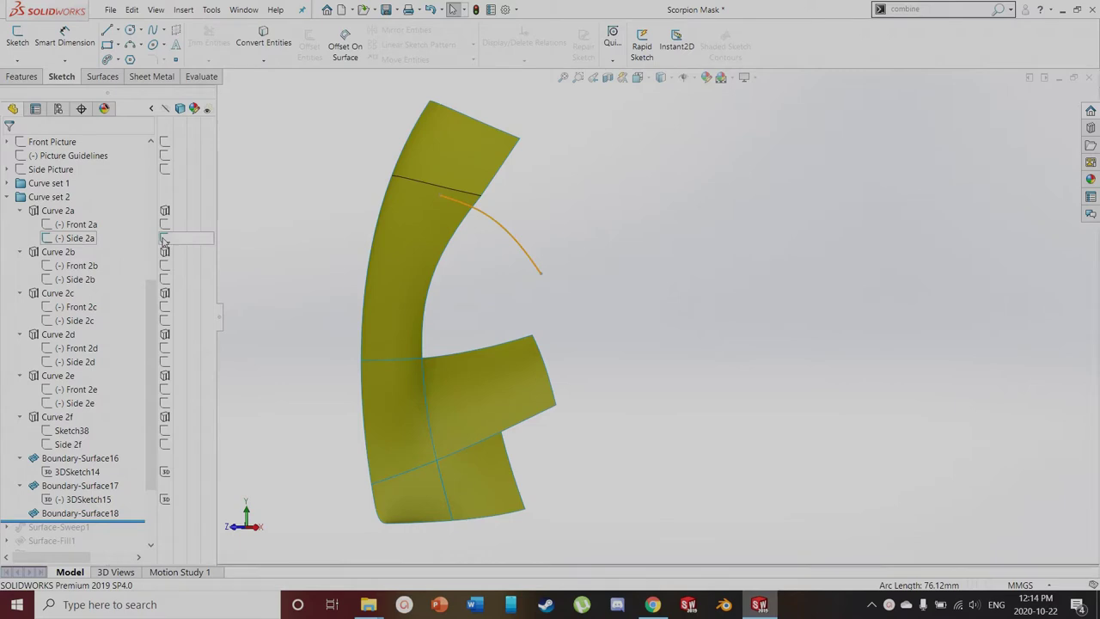
key("ctrl+4")
left_click(165, 281)
left_click(164, 321)
left_click(164, 362)
left_click(164, 444)
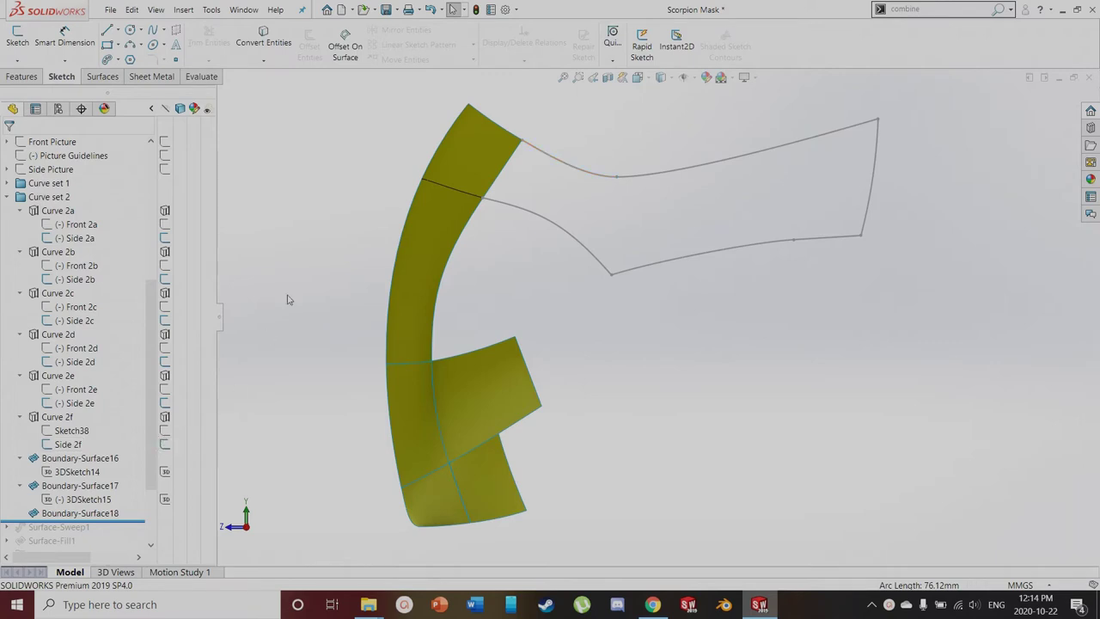
left_click(163, 169)
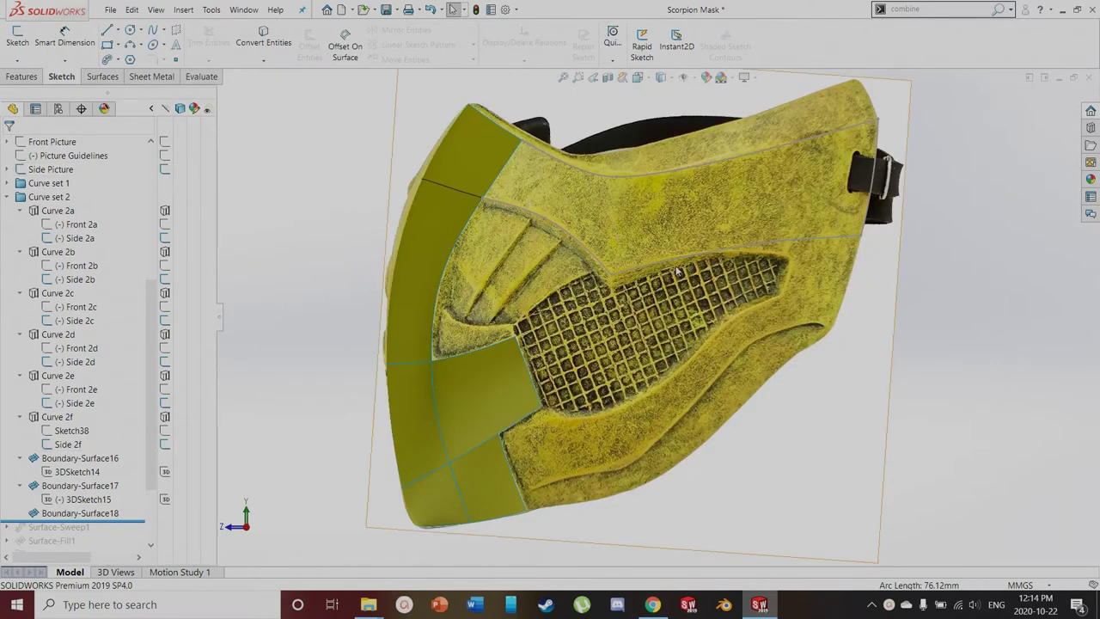
Pick out the Side 2e and Side 2f sketches along the mask's upper edge over the Side Picture
left_click(797, 239)
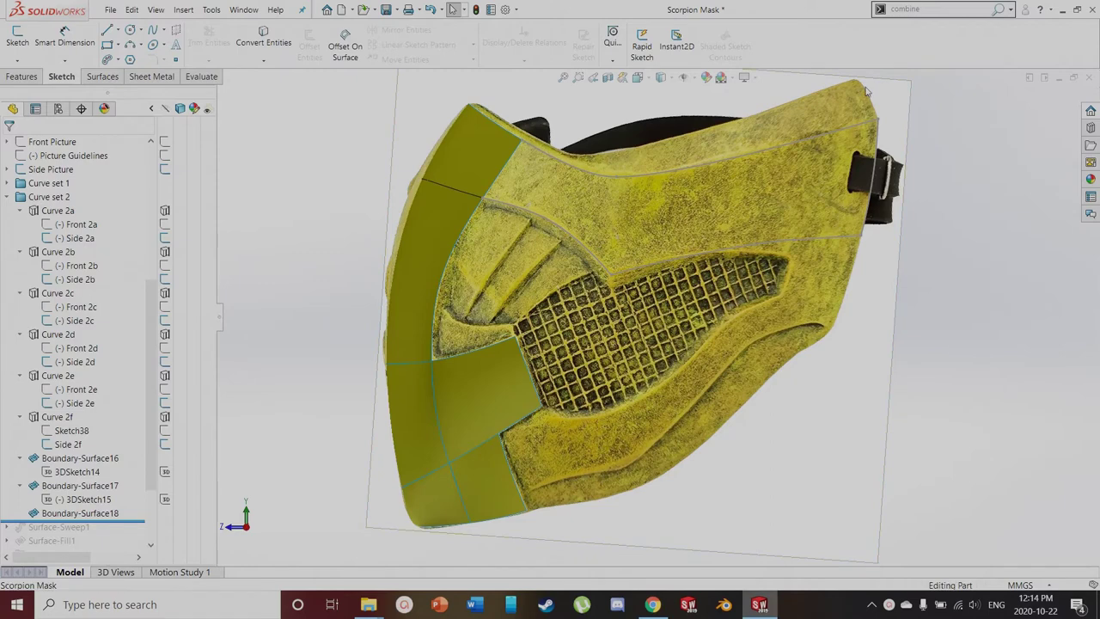
key("Escape")
left_click(710, 166)
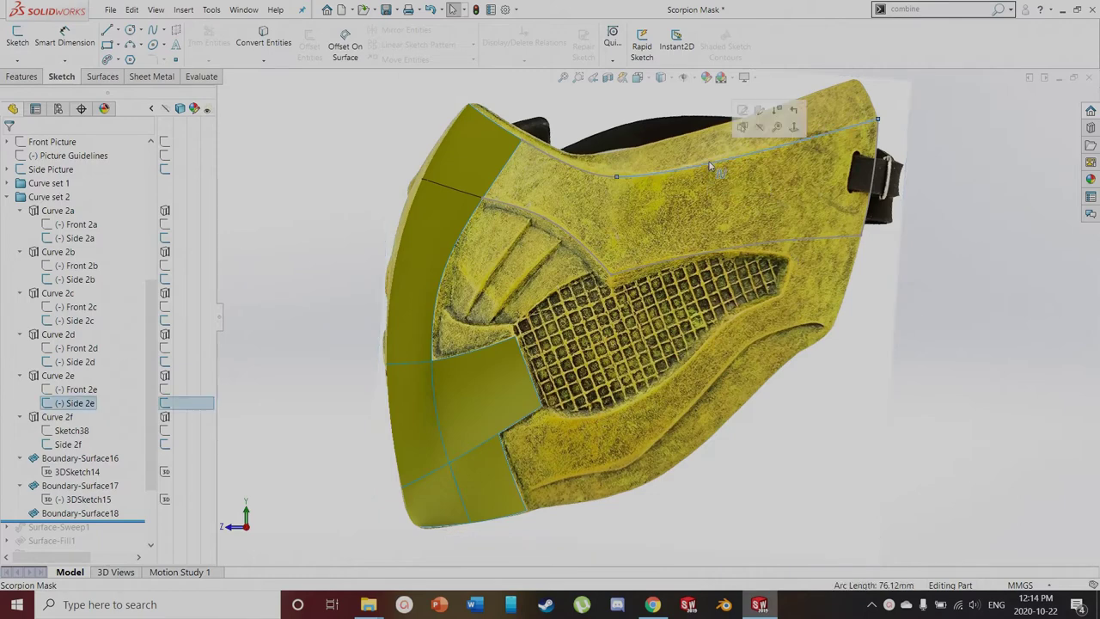
left_click(591, 171)
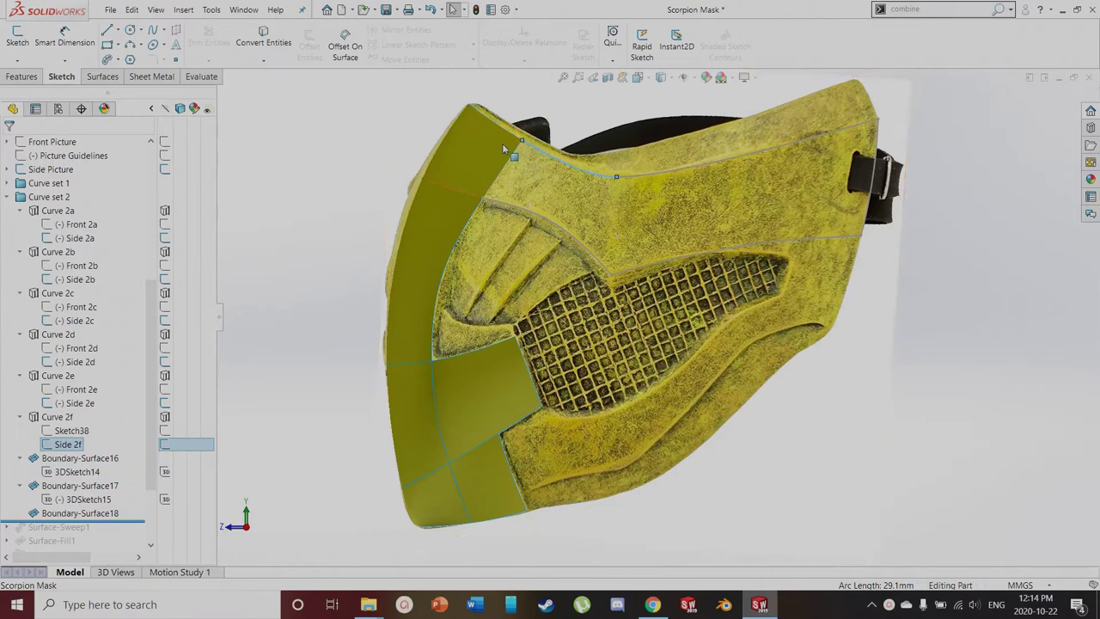
Examine the Side 2f sketch against the Curve set 1 surfaces from the front, the side and at an angle
middle_click_drag(774, 241, 671, 254)
scroll(562, 242, "down", 1)
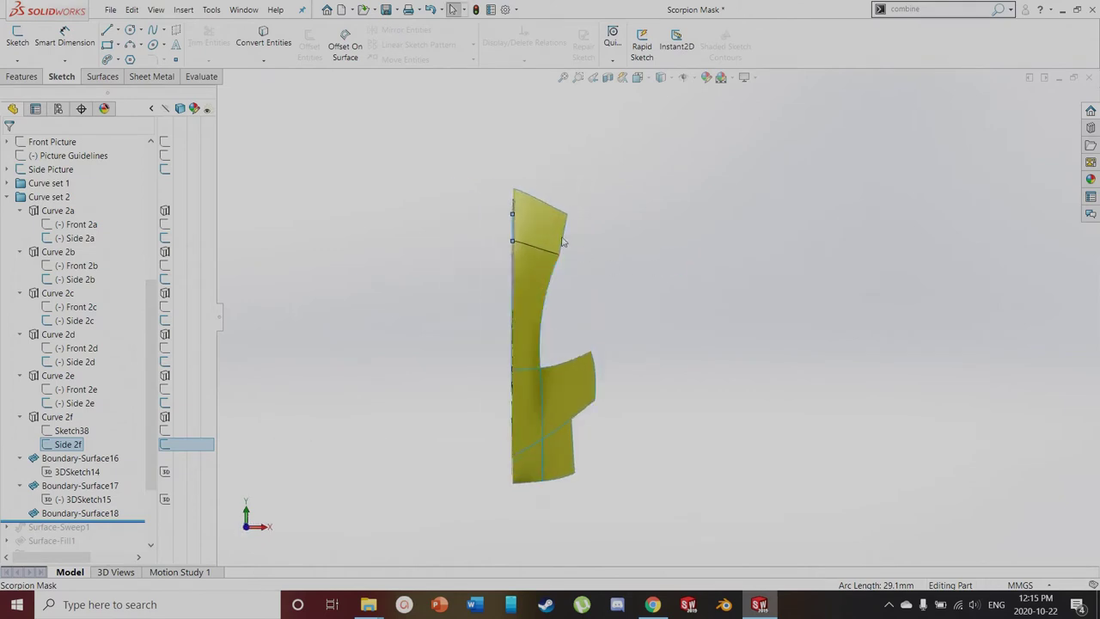
scroll(563, 243, "down", 2)
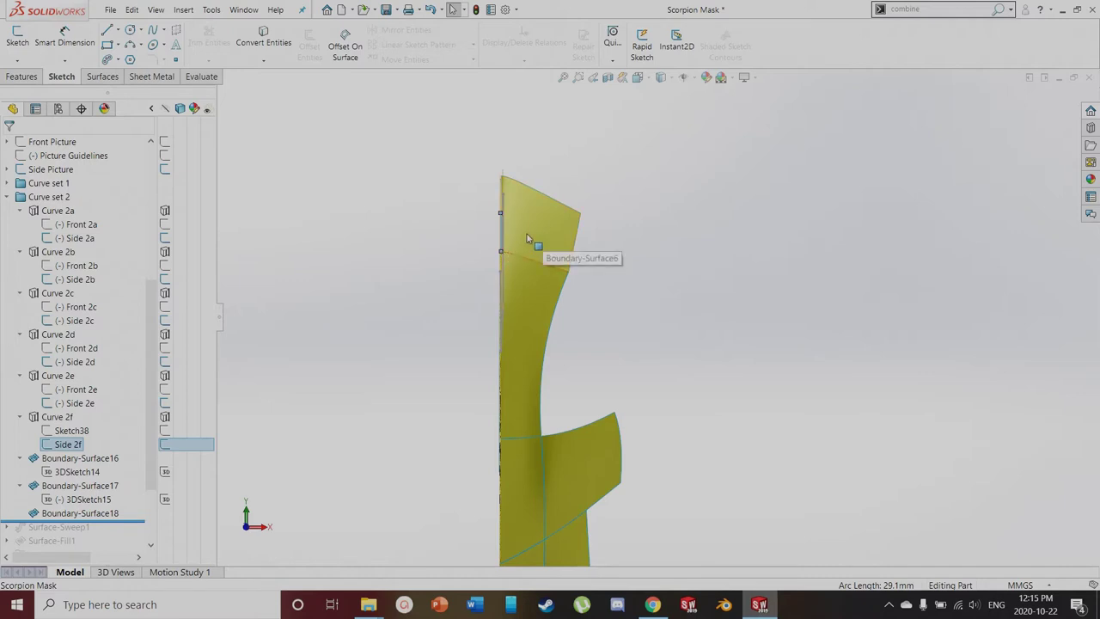
middle_click_drag(674, 273, 627, 277)
scroll(737, 335, "up", 7)
scroll(526, 319, "down", 6)
middle_click_drag(417, 290, 436, 298)
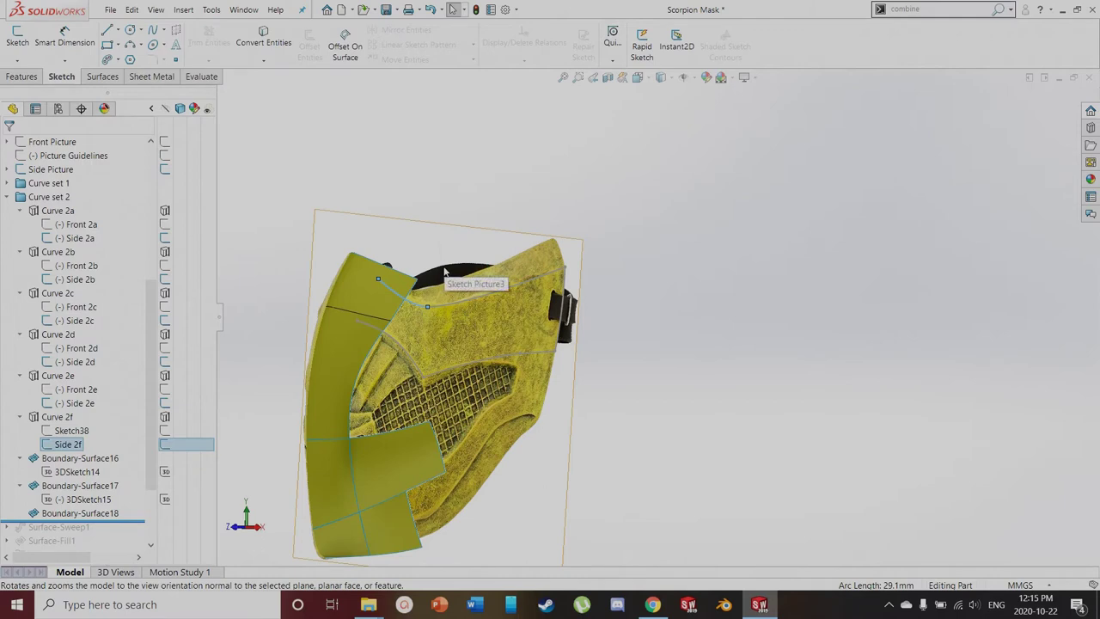
key("ctrl+8")
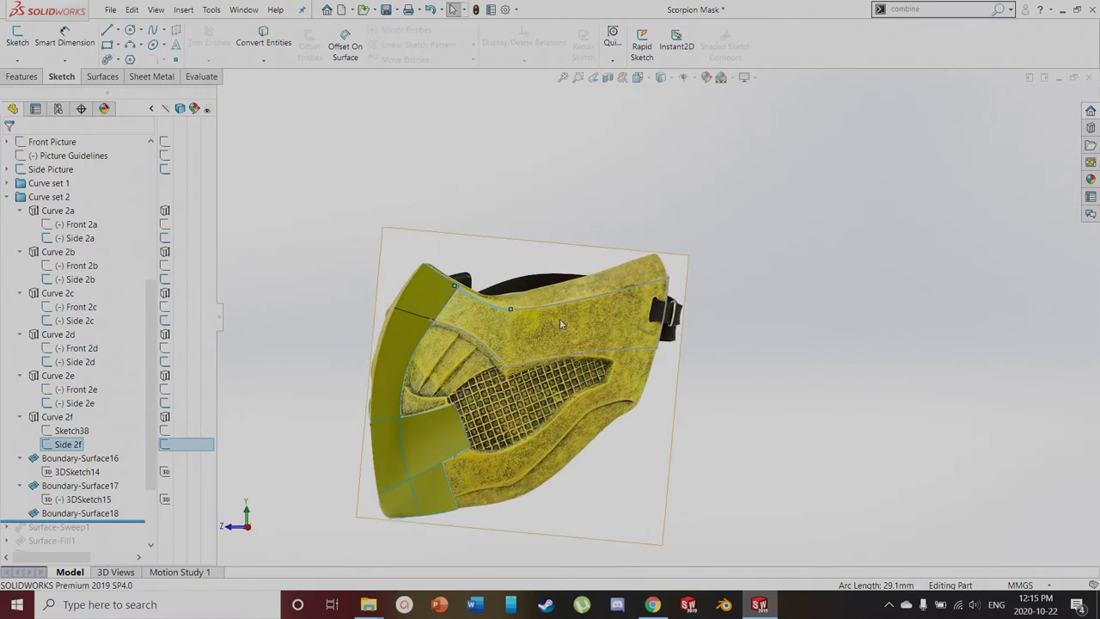
middle_click_drag(327, 422, 412, 412)
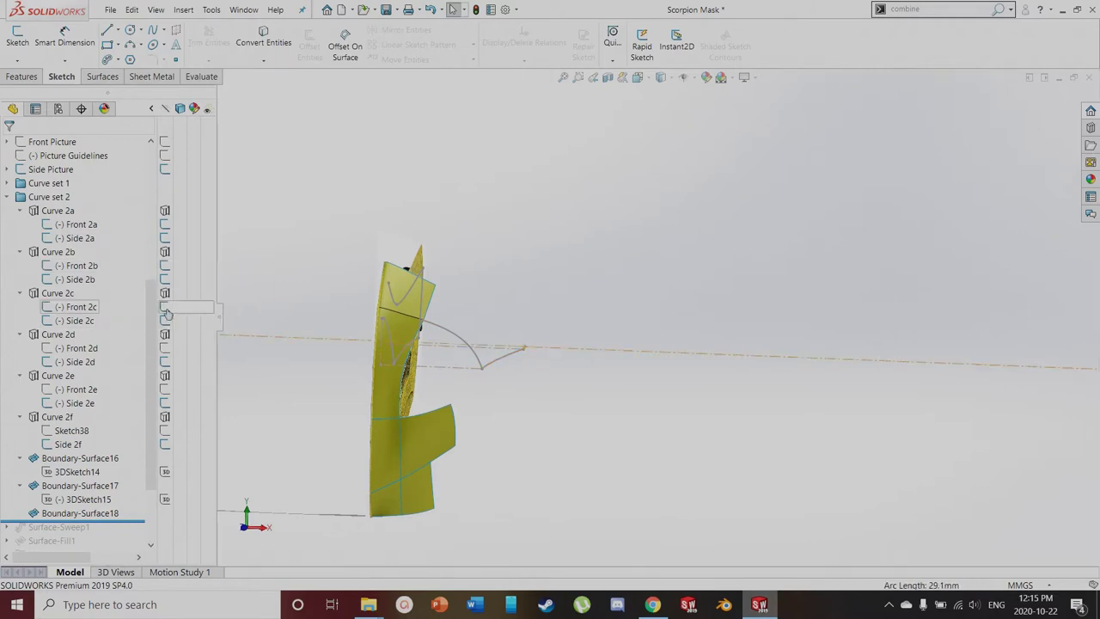
Show the front sketches and the projected curves Curve 2a to Curve 2f of Curve set 2
left_click(164, 252)
left_click(164, 294)
left_click(164, 334)
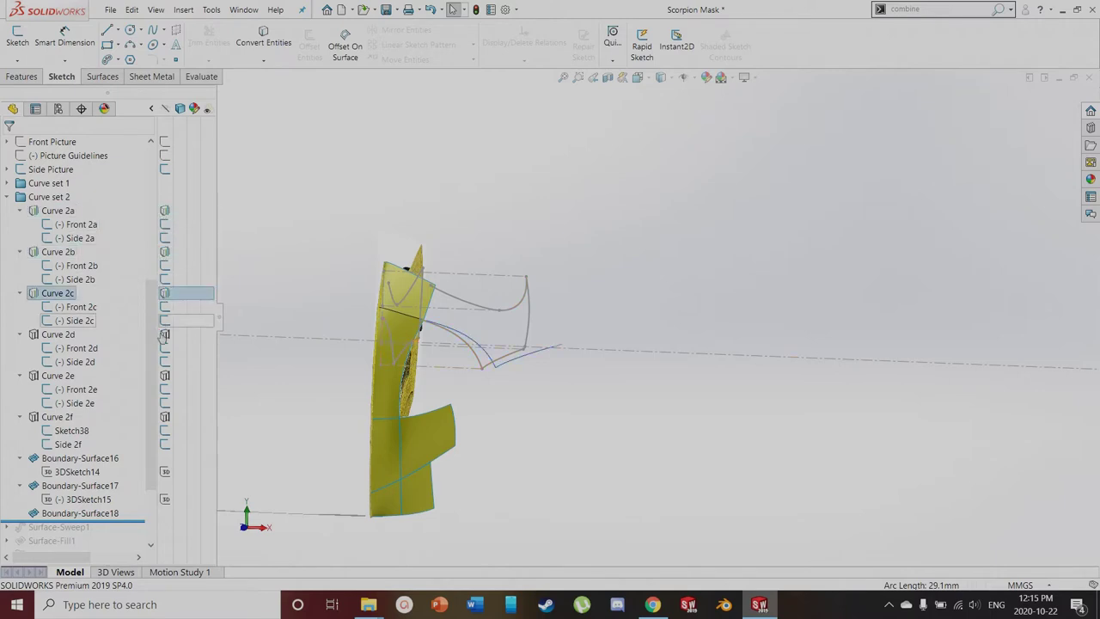
left_click(164, 376)
left_click(164, 417)
middle_click_drag(434, 384, 383, 353)
scroll(383, 348, "down", 5)
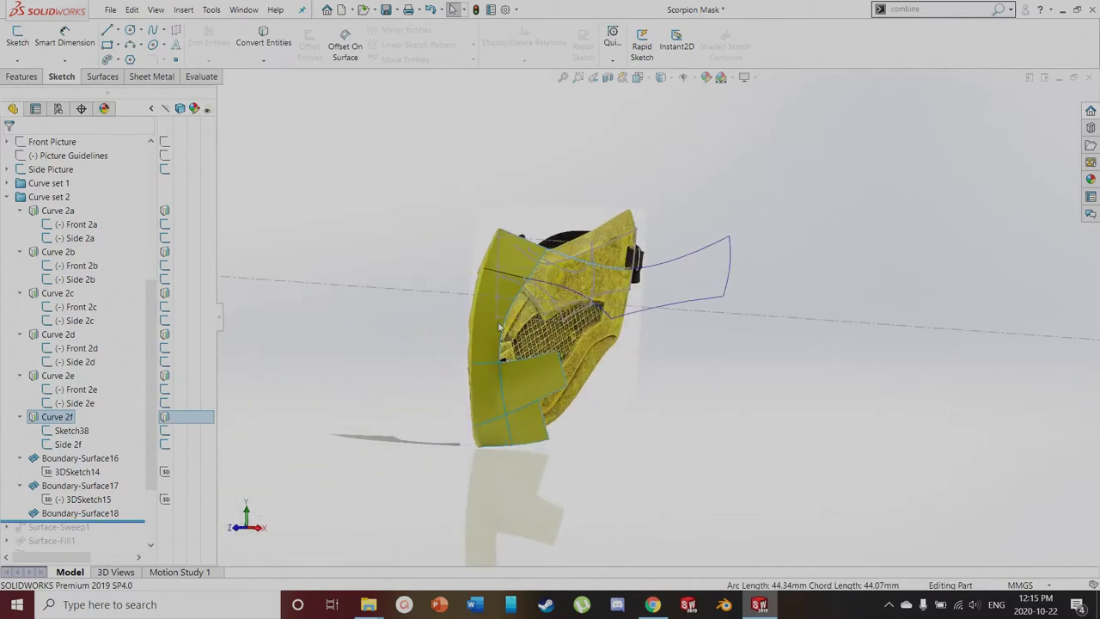
middle_click_drag(501, 326, 494, 338)
scroll(593, 305, "down", 4)
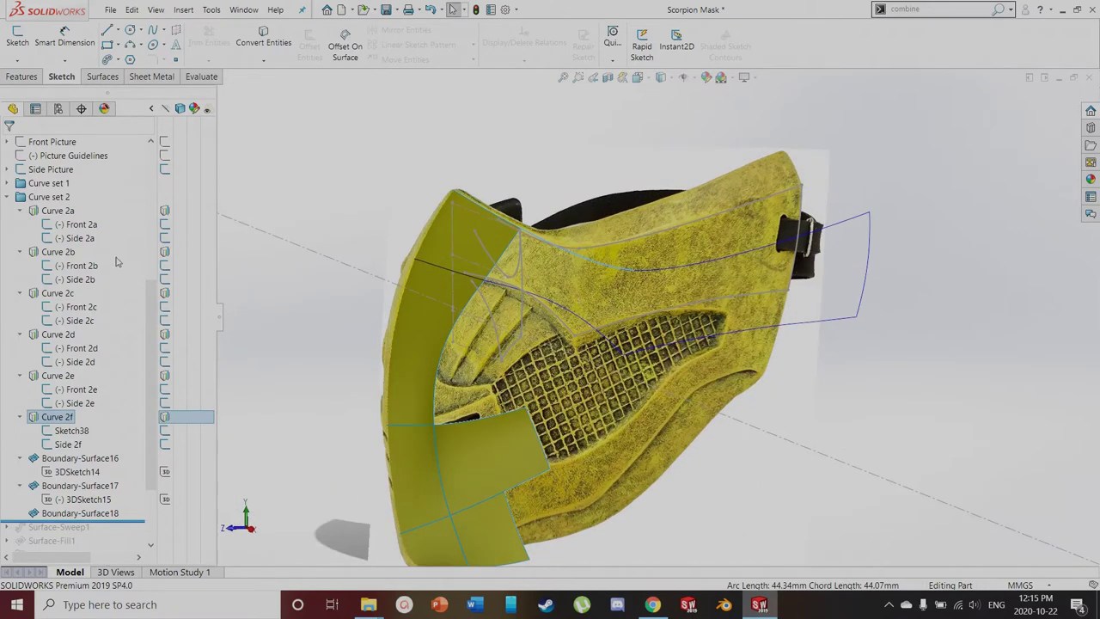
Hide the Side Picture and show 3DSketch14 and 3DSketch15 between the upper and lower projected curves
left_click(167, 171)
scroll(582, 298, "up", 2)
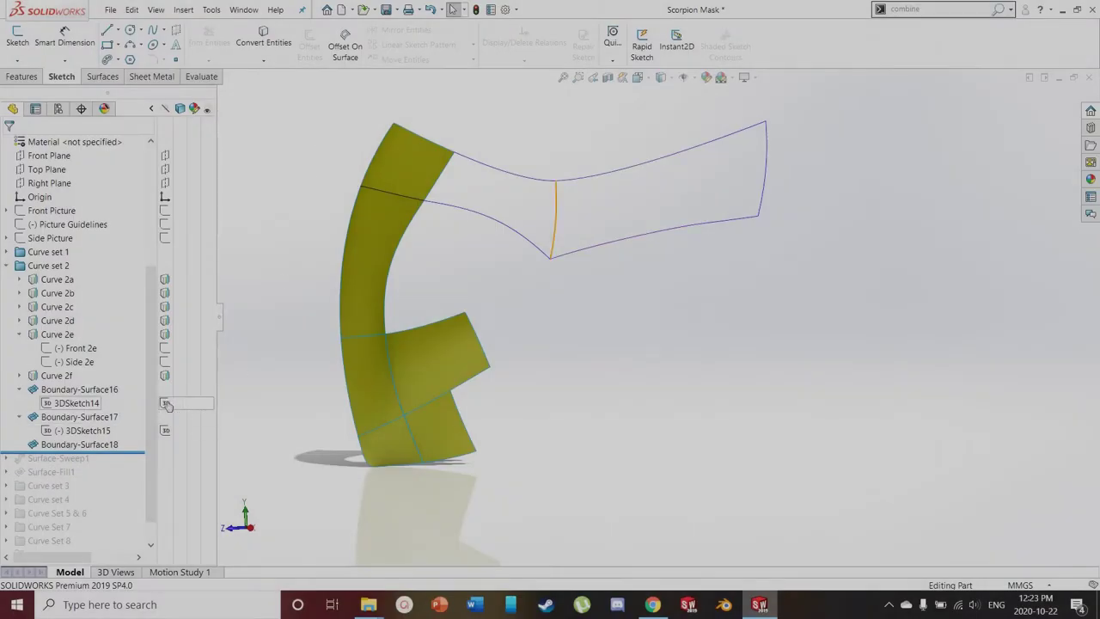
left_click(165, 430)
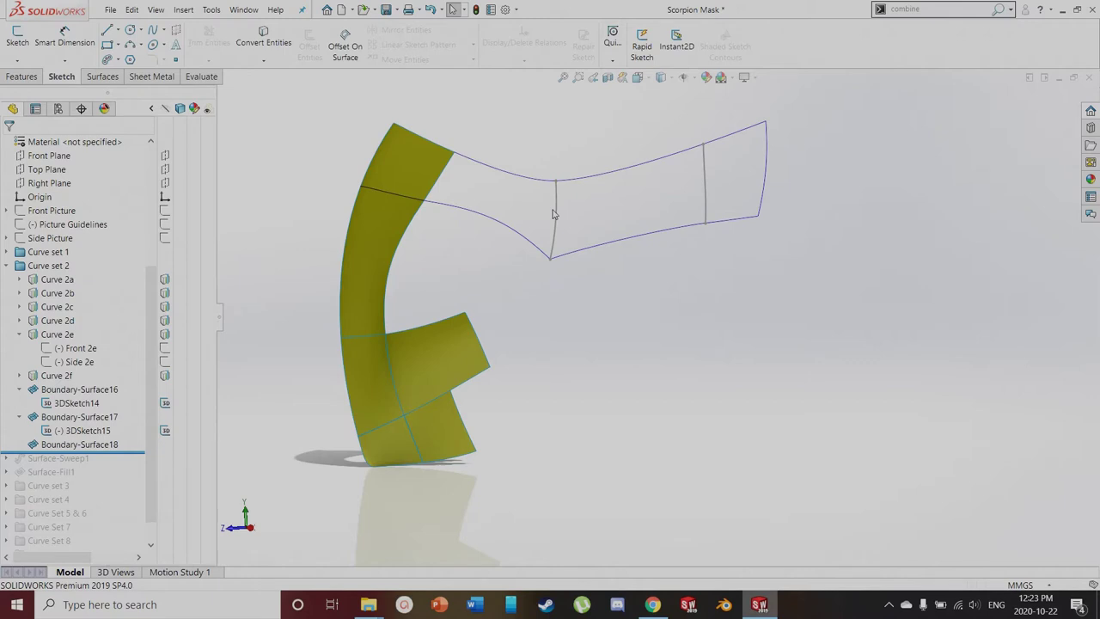
mouse_move(563, 195)
middle_mouse_down()
mouse_move(567, 221)
mouse_move(493, 221)
mouse_move(519, 200)
middle_mouse_up()
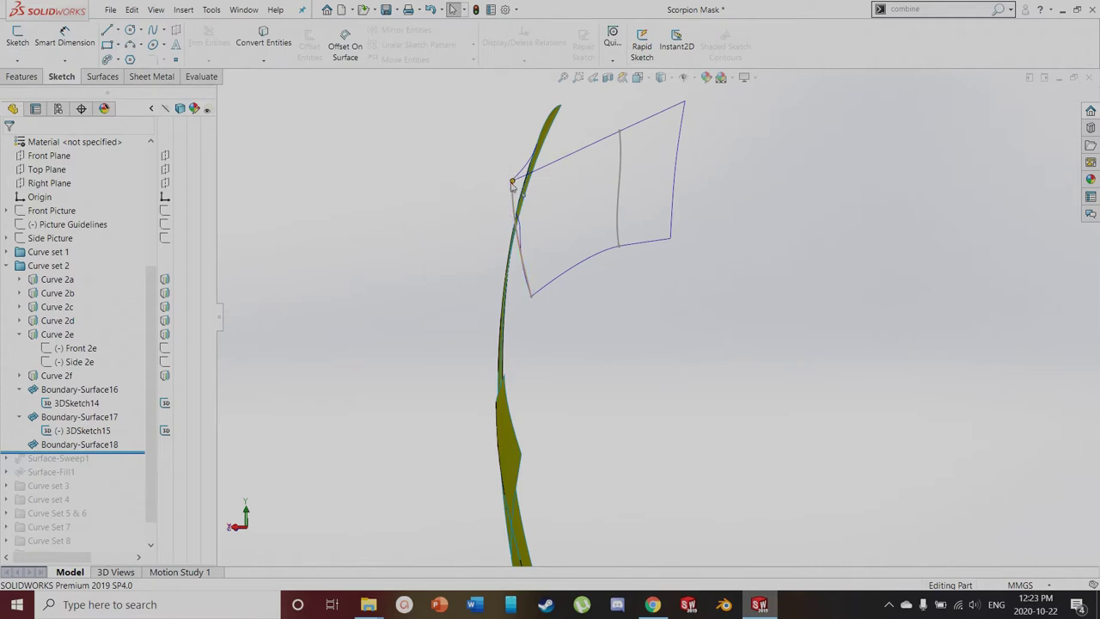
mouse_move(477, 260)
middle_mouse_down()
mouse_move(506, 248)
mouse_move(552, 265)
mouse_move(402, 342)
middle_mouse_up()
Review Boundary-Surface16 with Curvature To Face at the existing surface edge, 3DSketch14, Curve 2a and Curve 2f, and accept it
left_click(79, 390)
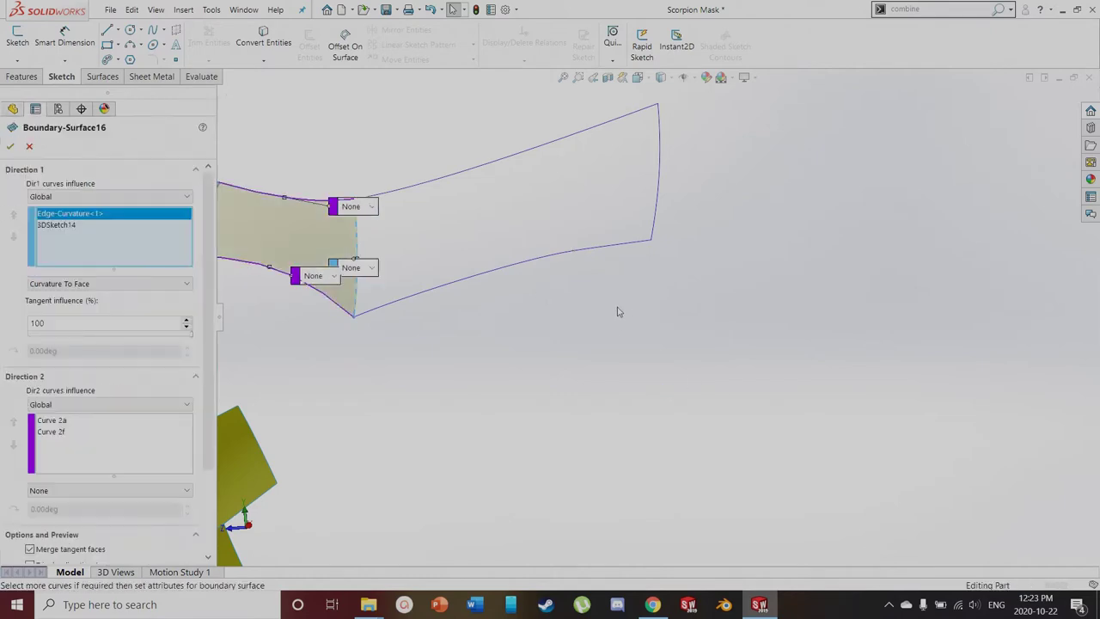
scroll(619, 312, "up", 3)
scroll(314, 219, "down", 2)
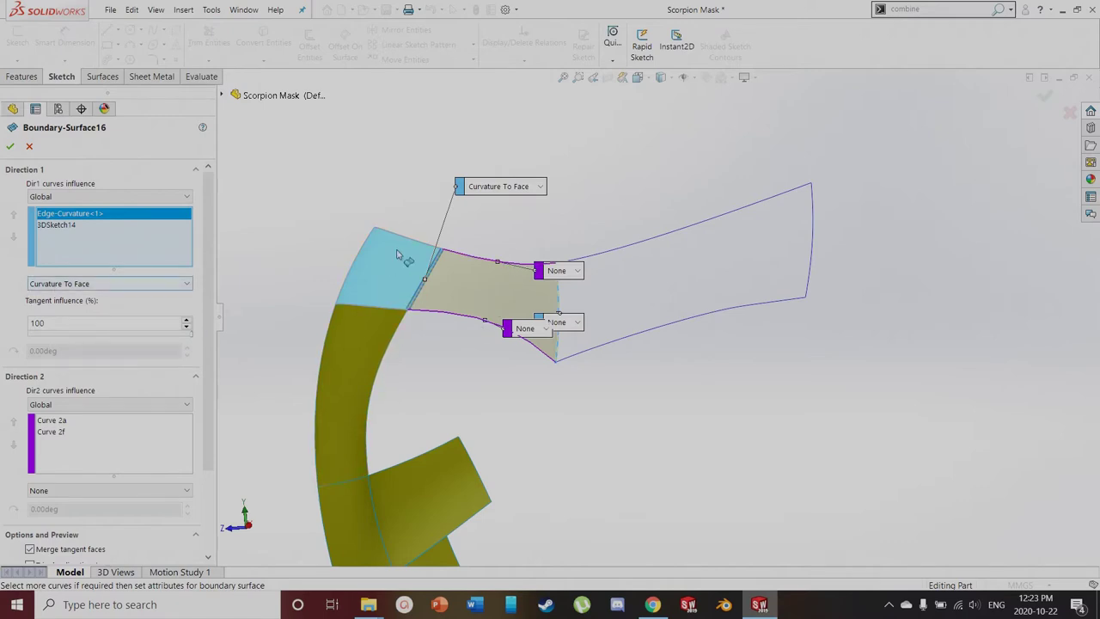
scroll(389, 285, "down", 2)
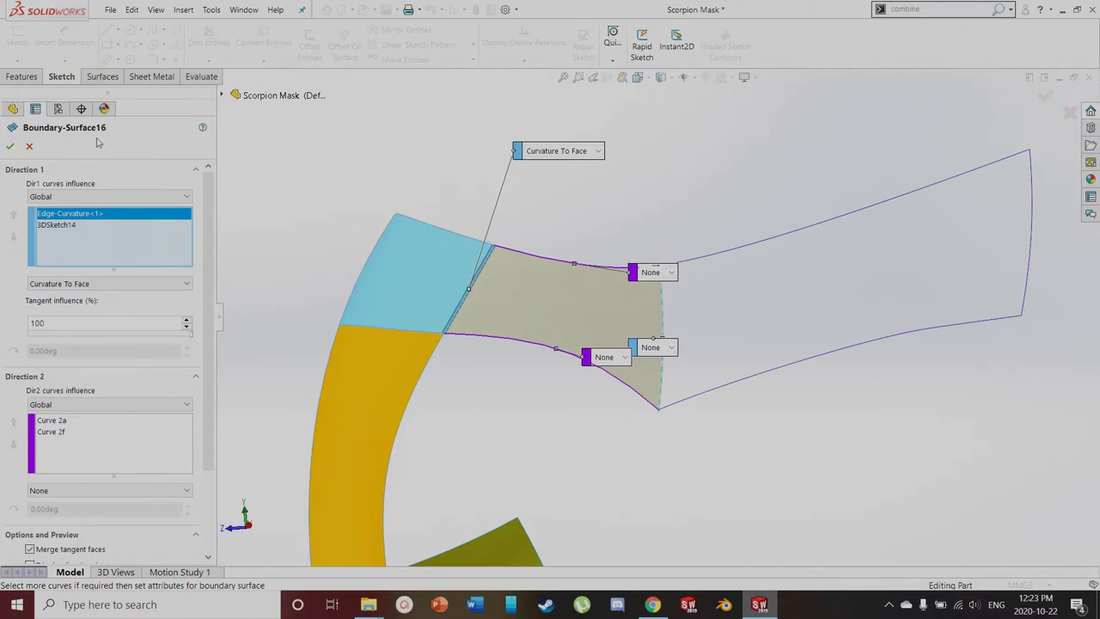
left_click(8, 148)
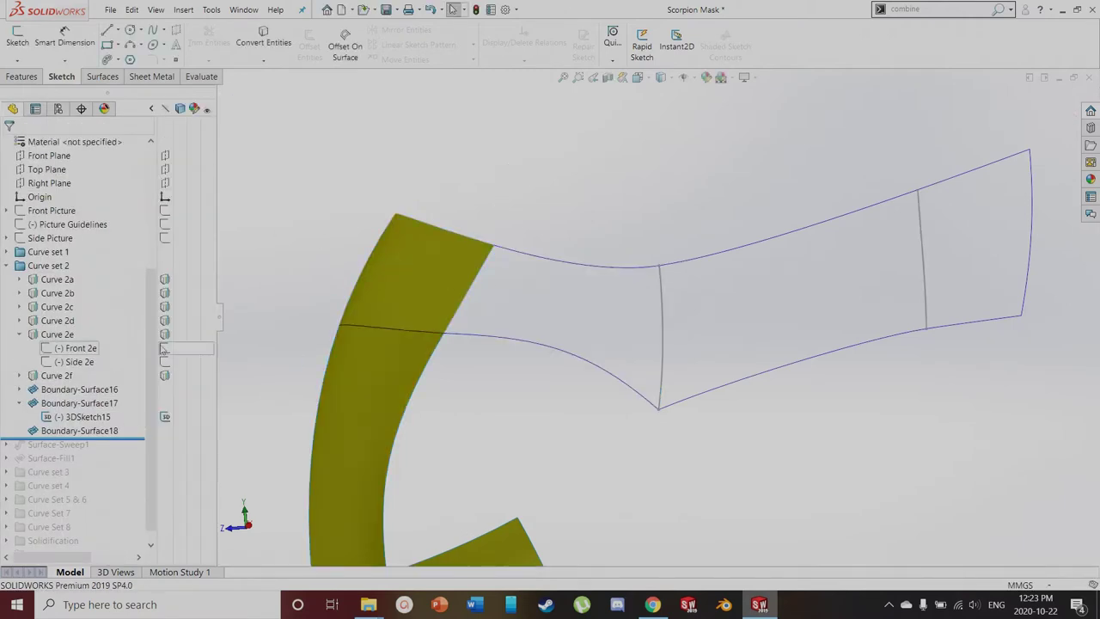
Show Boundary-Surface16, Boundary-Surface17 and Boundary-Surface18 to complete the upper cheek band of Curve set 2
left_click(74, 388)
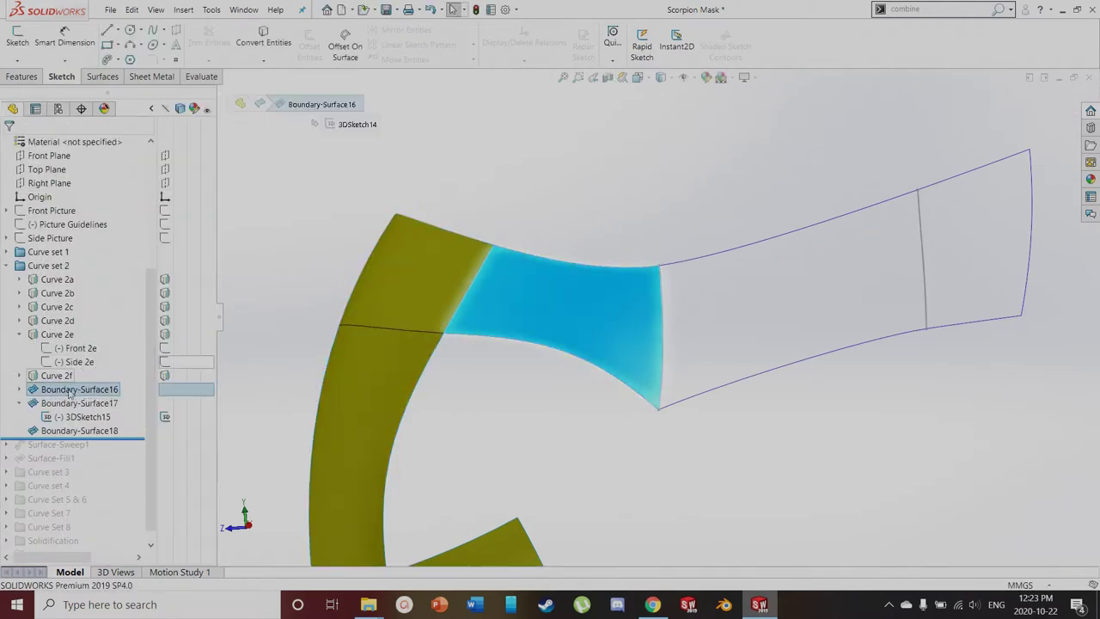
left_click(69, 403)
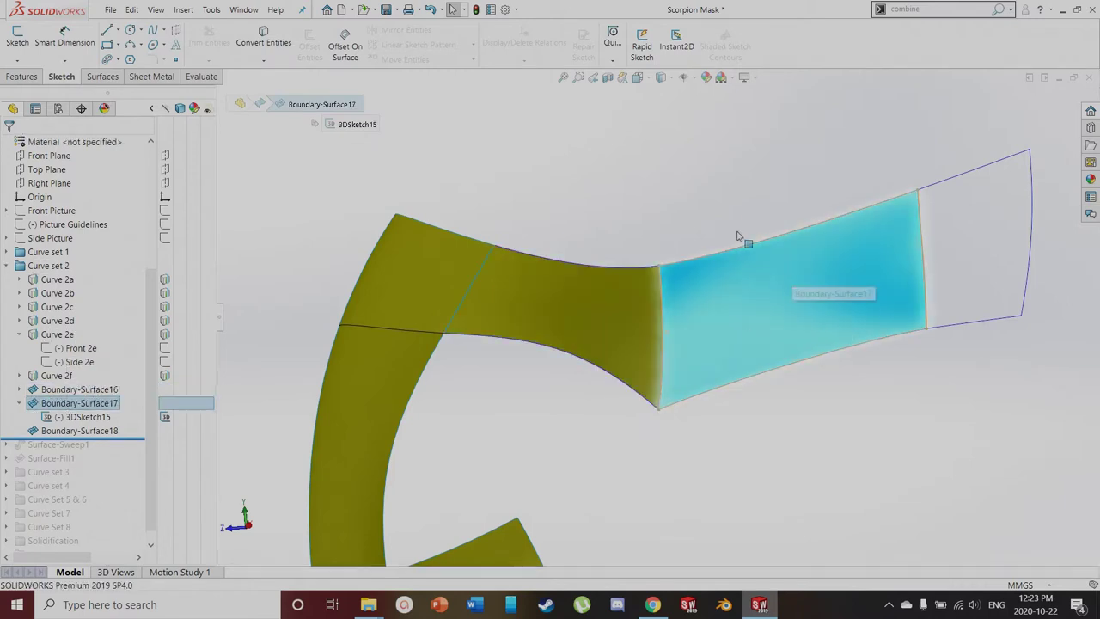
key("Escape")
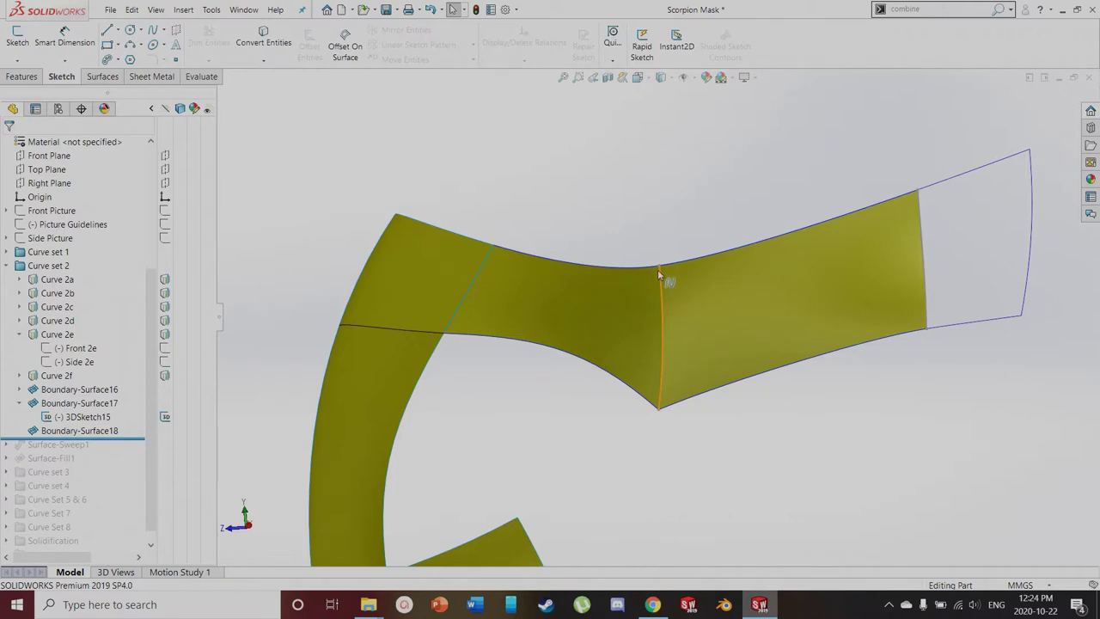
left_click(81, 431)
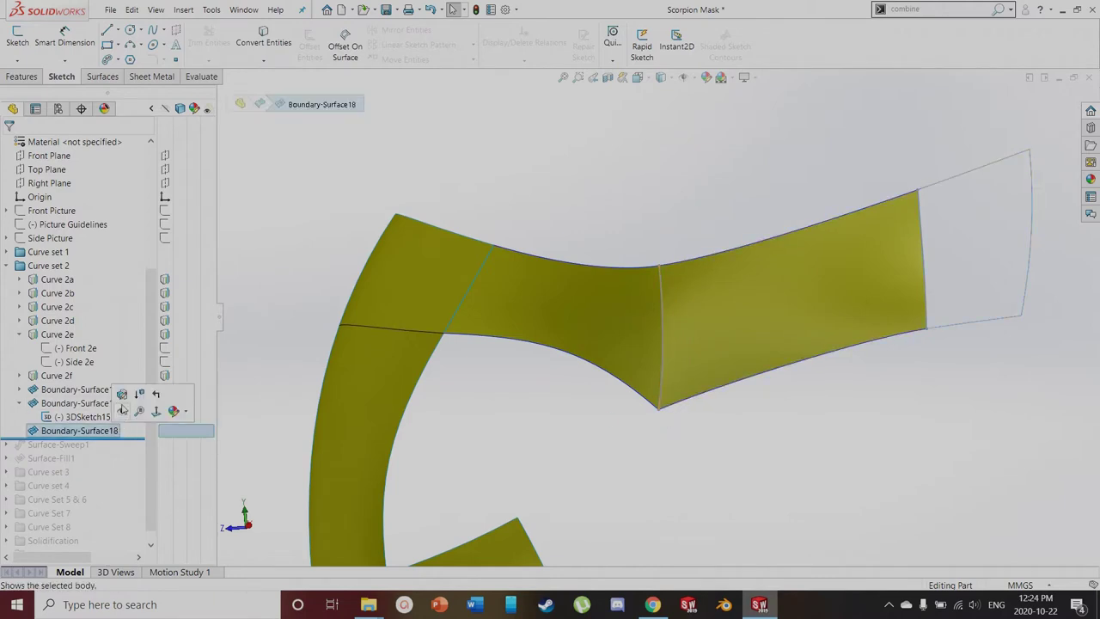
left_click(896, 172)
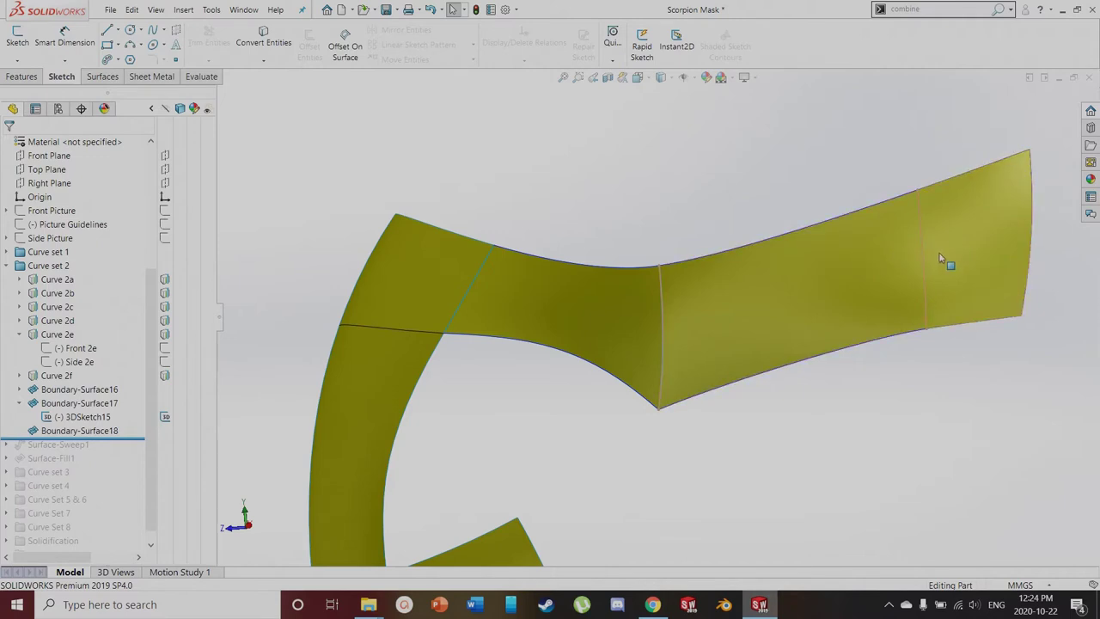
scroll(885, 302, "up", 1)
scroll(827, 410, "up", 4)
scroll(822, 456, "down", 2)
middle_click_drag(686, 335, 675, 357)
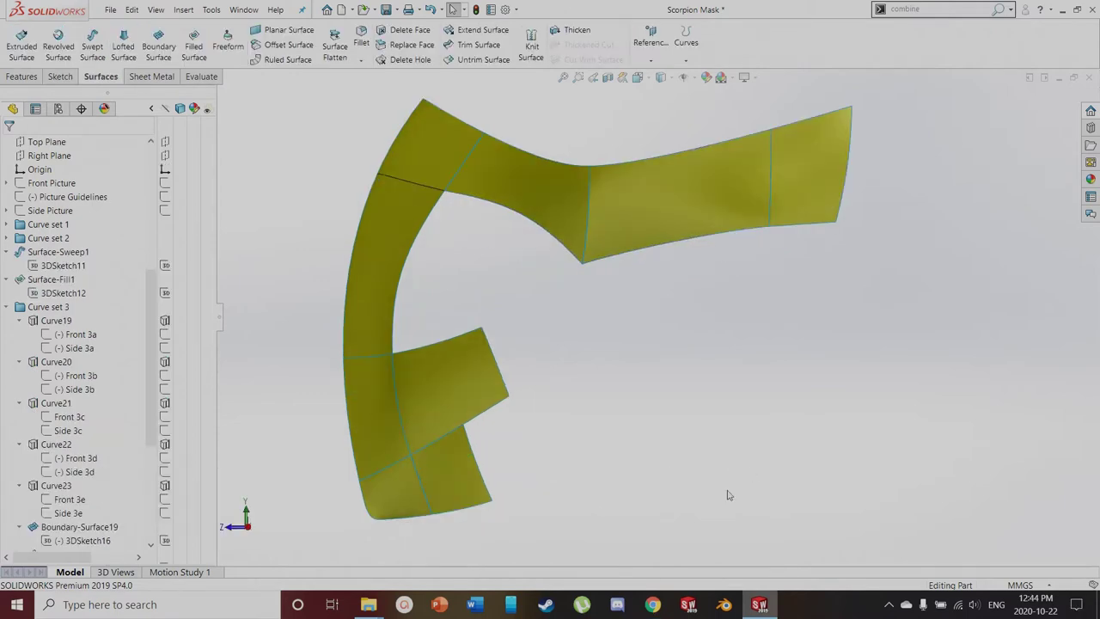
Show the Side Picture to compare the finished surfaces with the mask's lower cheek step, and hide it again
left_click(165, 210)
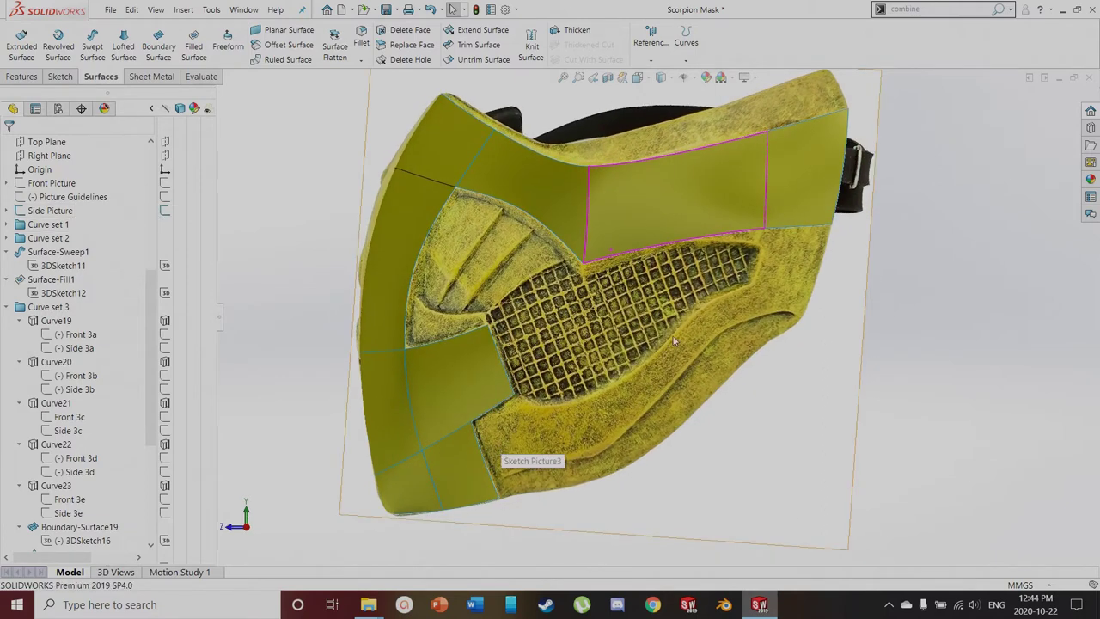
left_click(461, 472)
left_click(471, 394)
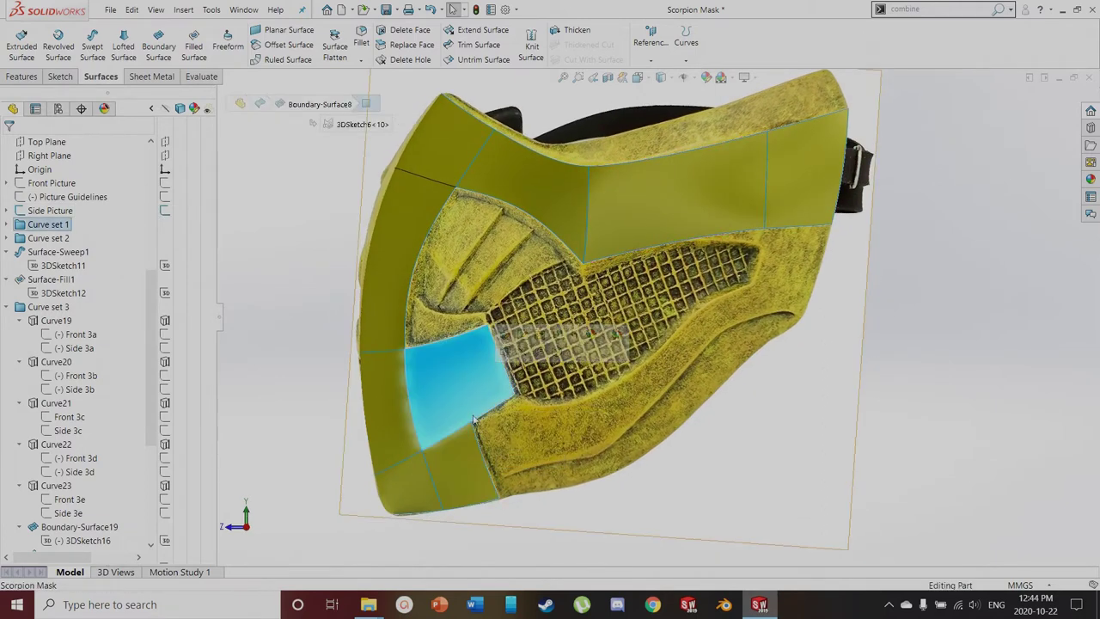
left_click(803, 182)
left_click(654, 469)
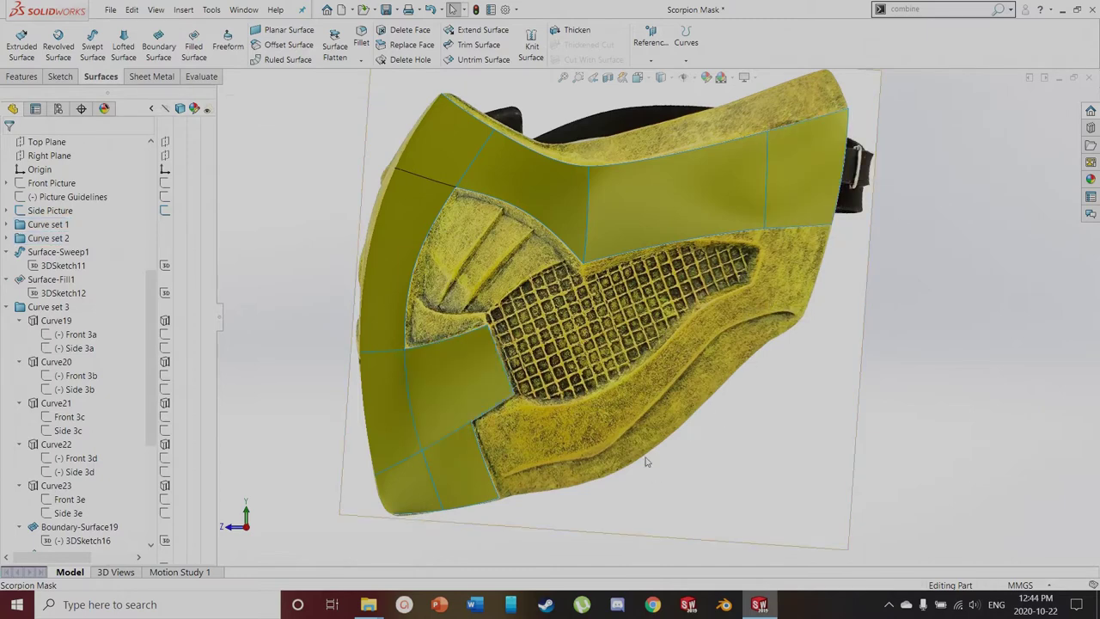
middle_click_drag(646, 457, 620, 452)
scroll(619, 451, "down", 5)
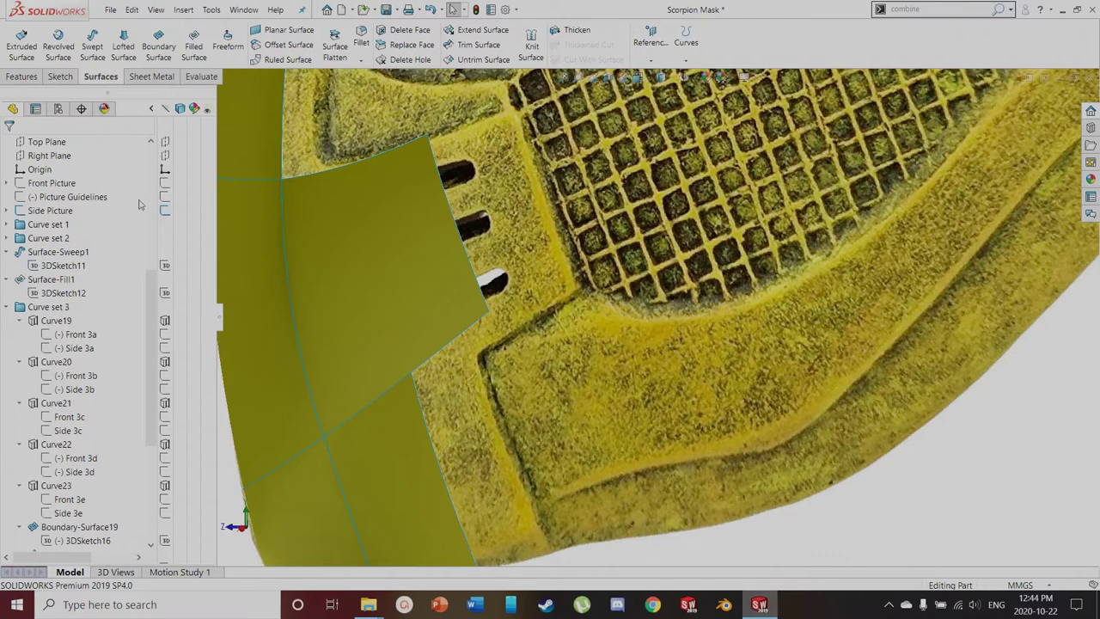
left_click(165, 211)
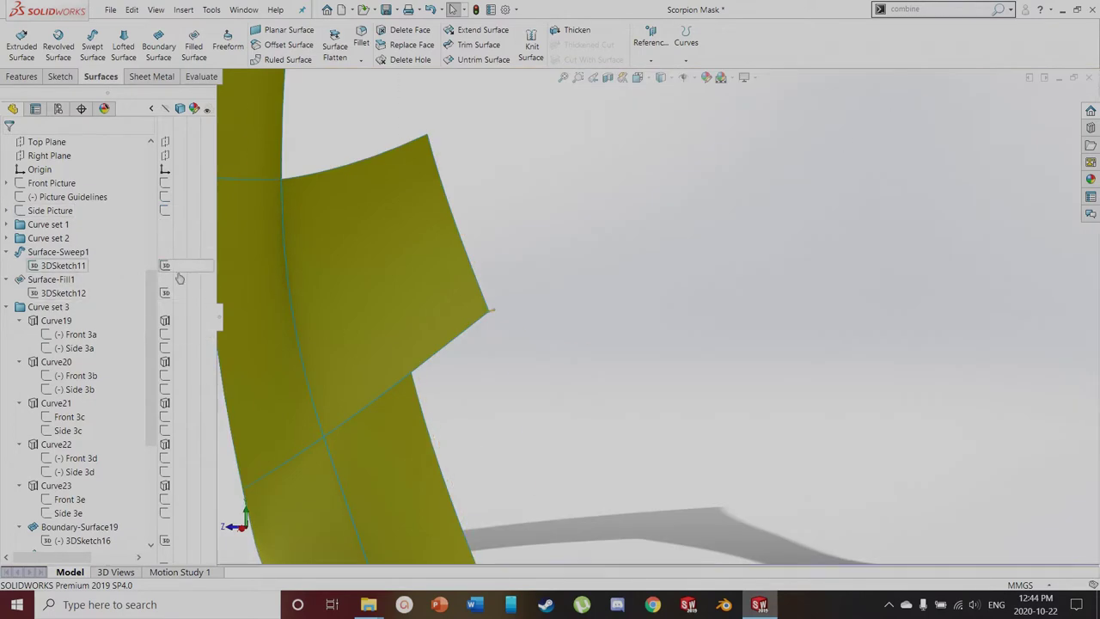
Show 3DSketch11 at the corner of Boundary-Surface8 and review Surface-Sweep1 with that sketch as profile and the surface edge as path
scroll(477, 335, "down", 3)
scroll(479, 277, "down", 2)
left_click(493, 257)
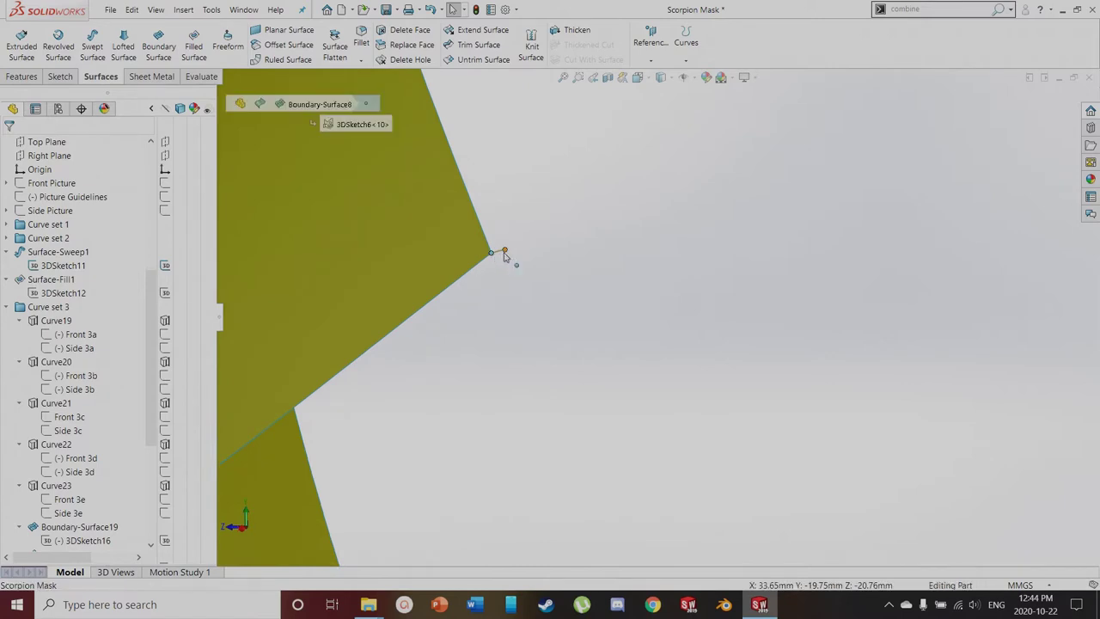
left_click(68, 254)
left_click(76, 217)
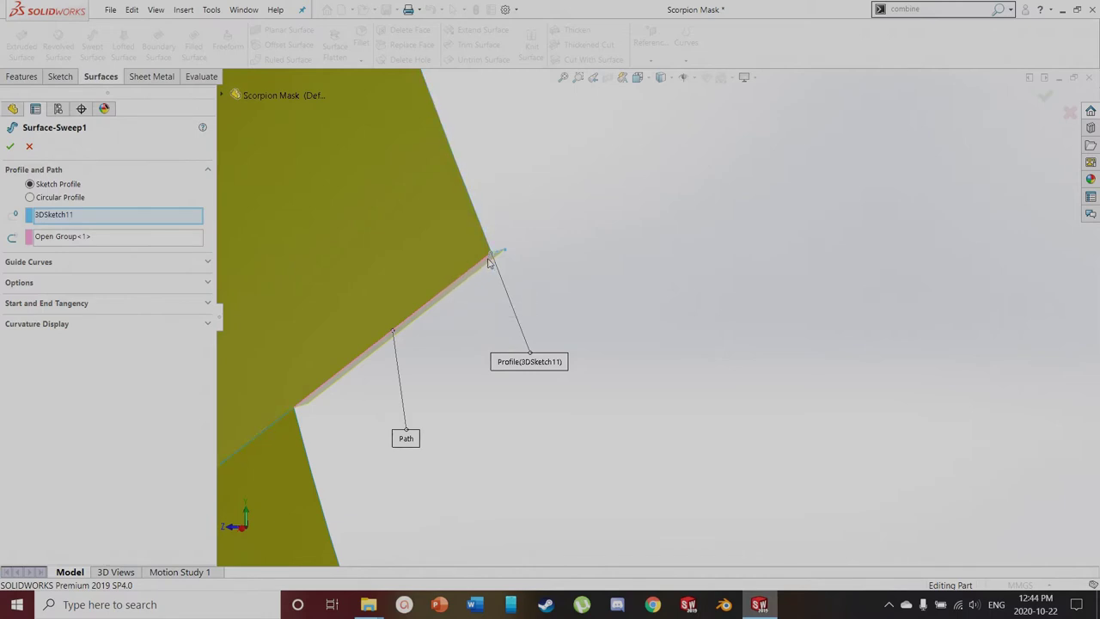
left_click(14, 150)
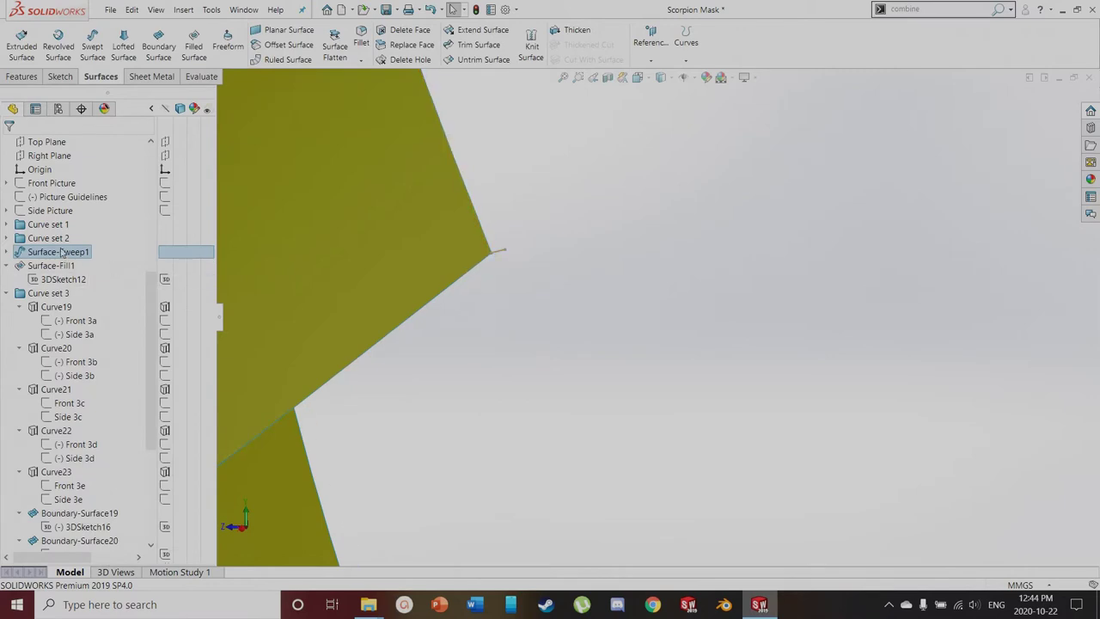
Show Surface-Sweep1 and 3DSketch12, and inspect the sketch beside the lower surface's rear edge
middle_click_drag(585, 428, 456, 375)
scroll(568, 378, "up", 7)
middle_click_drag(621, 382, 624, 404)
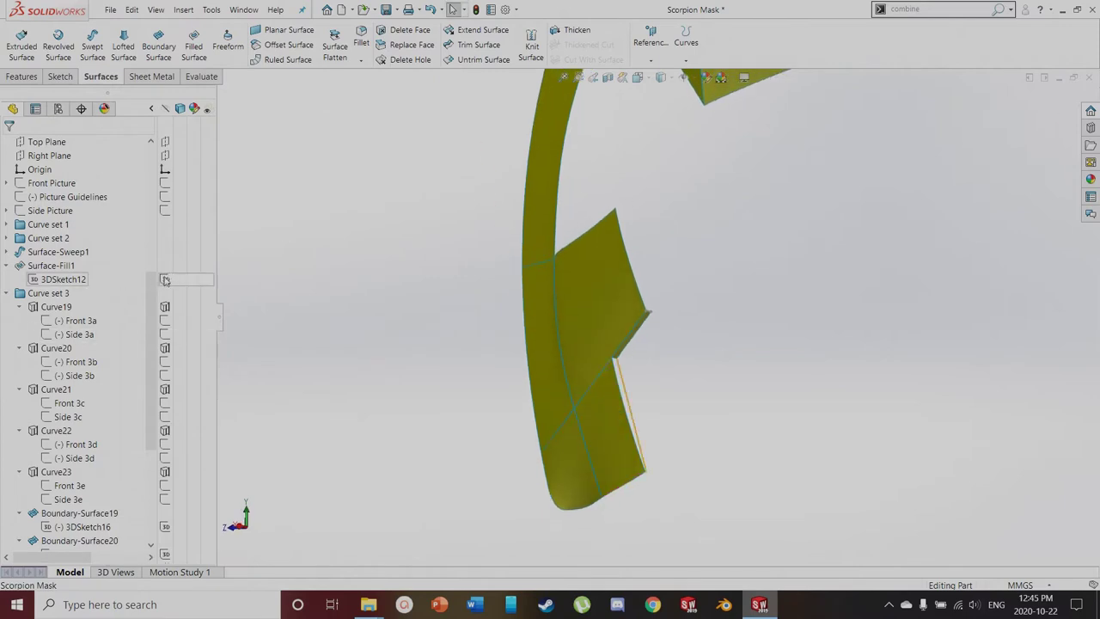
scroll(653, 465, "down", 10)
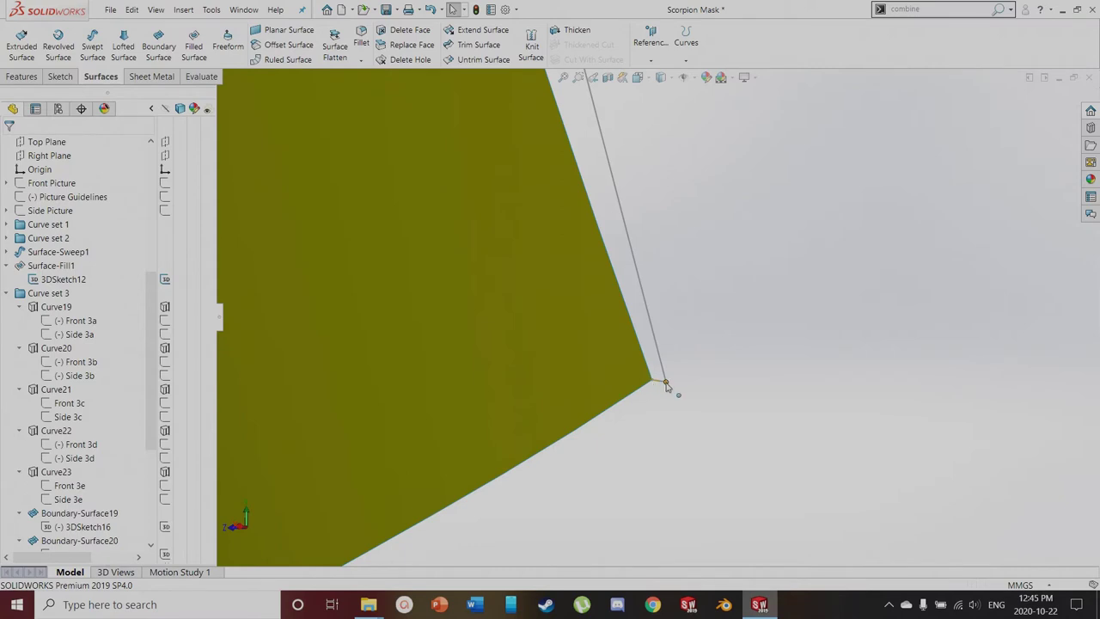
scroll(666, 384, "up", 8)
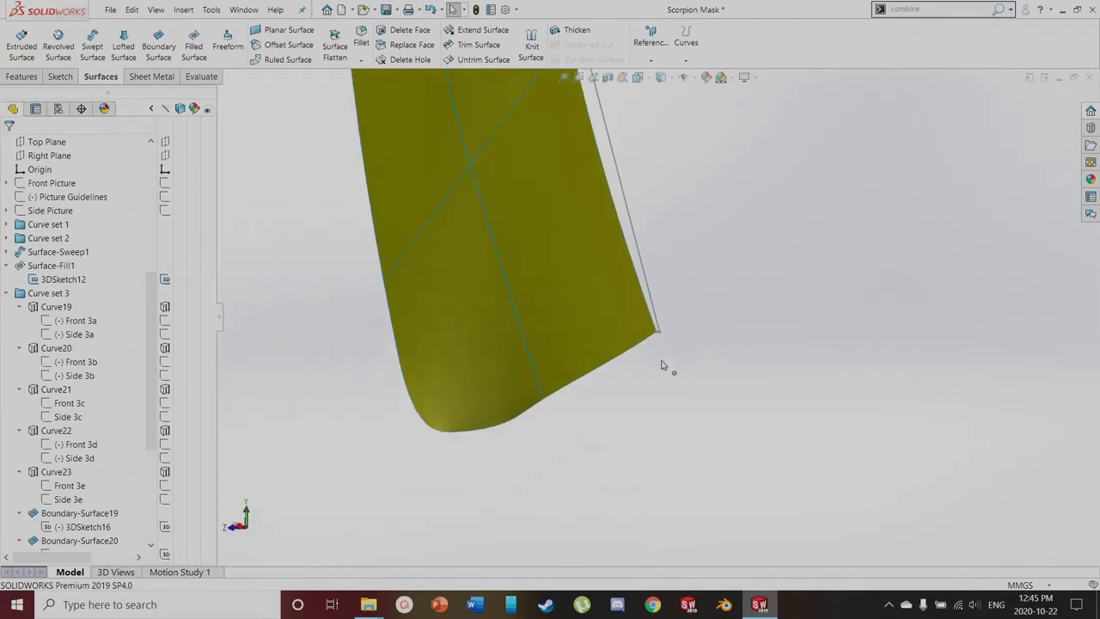
Show Surface-Fill1 along the lower surface's rear edge and inspect how it continues from Surface-Sweep1
scroll(618, 138, "down", 5)
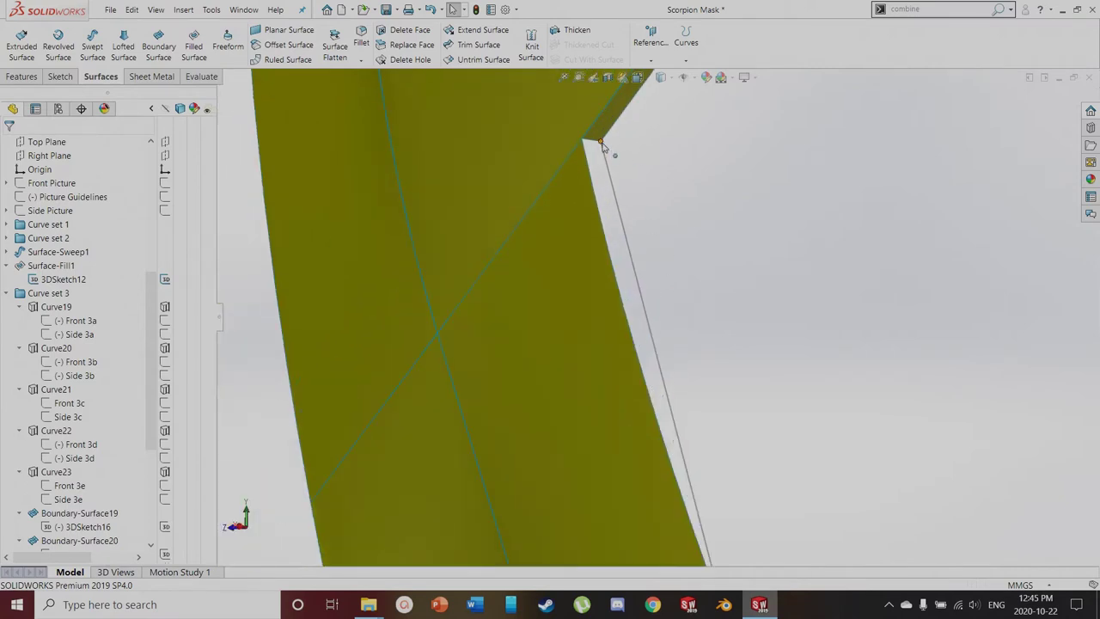
left_click(604, 137)
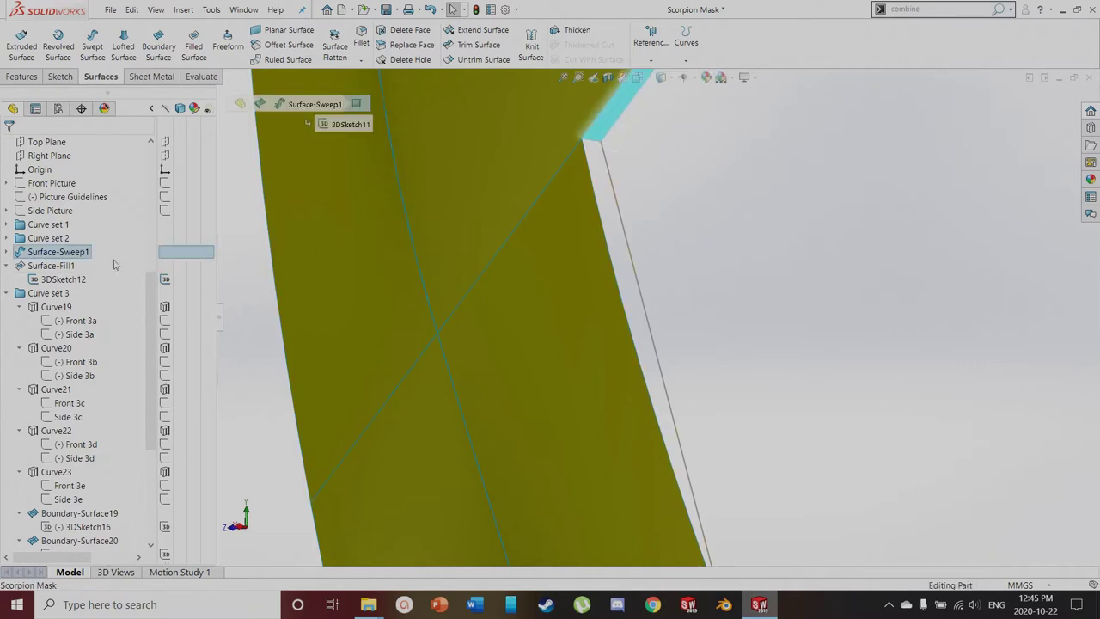
left_click(74, 263)
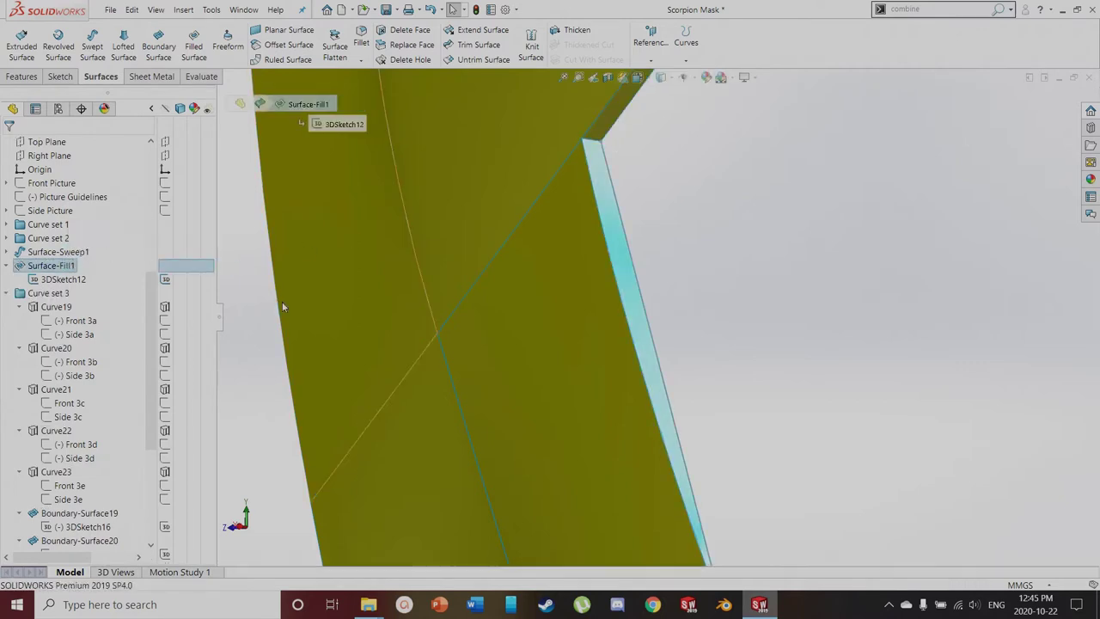
scroll(561, 157, "up", 2)
scroll(690, 454, "down", 1)
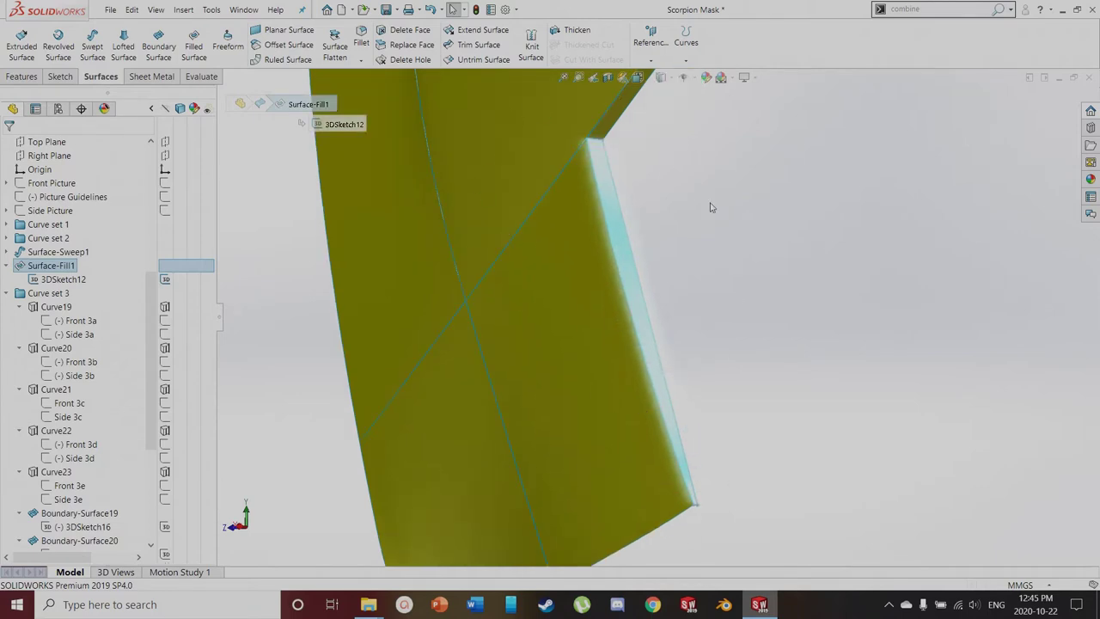
left_click(713, 207)
middle_click_drag(604, 178, 743, 254)
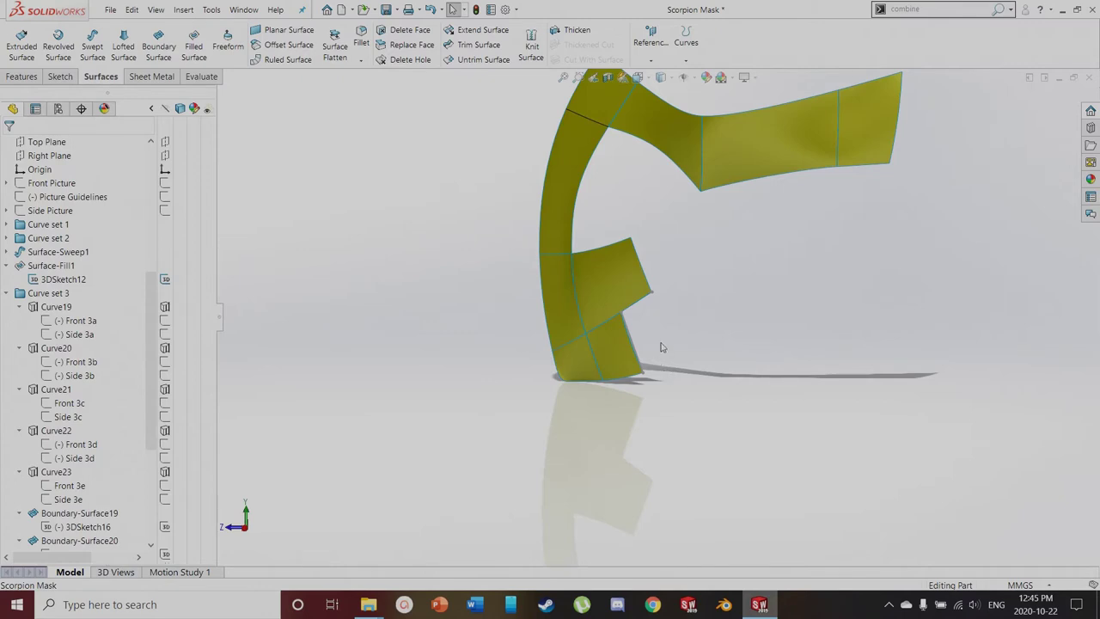
Show the Curve set 3 side sketches Side 3a to Side 3e and inspect Side 3b and Side 3c
left_click(164, 336)
left_click(164, 376)
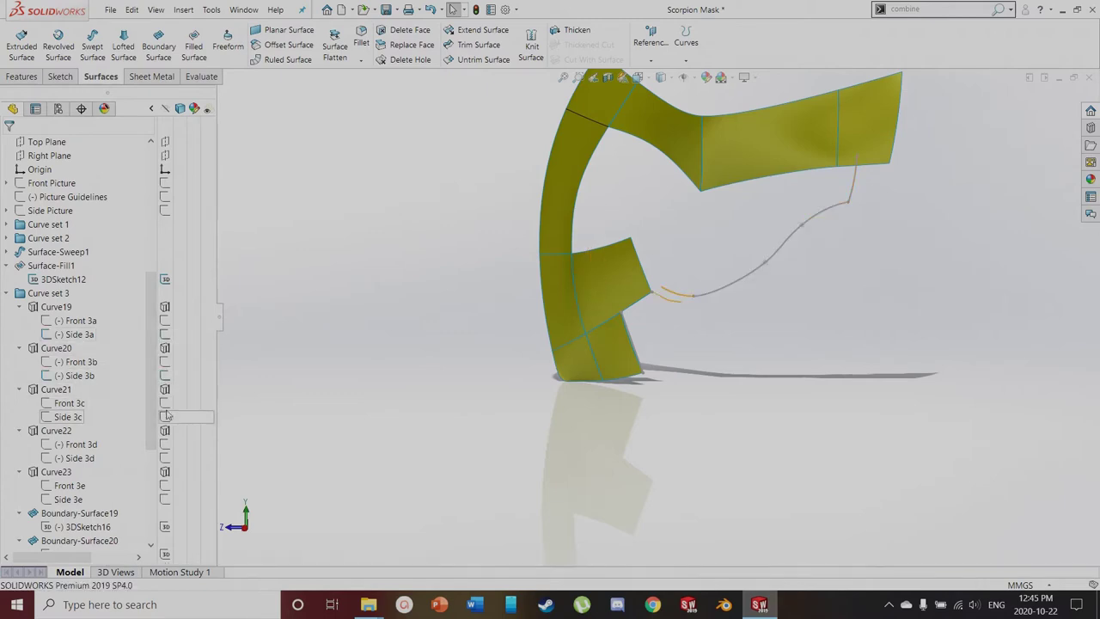
left_click(164, 417)
left_click(165, 447)
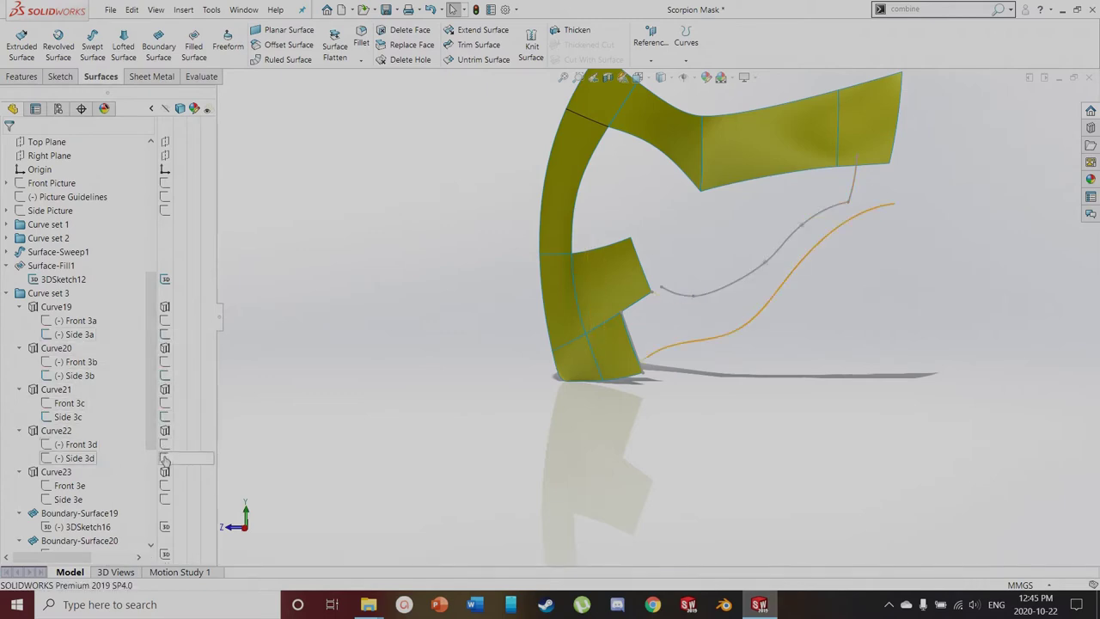
left_click(164, 506)
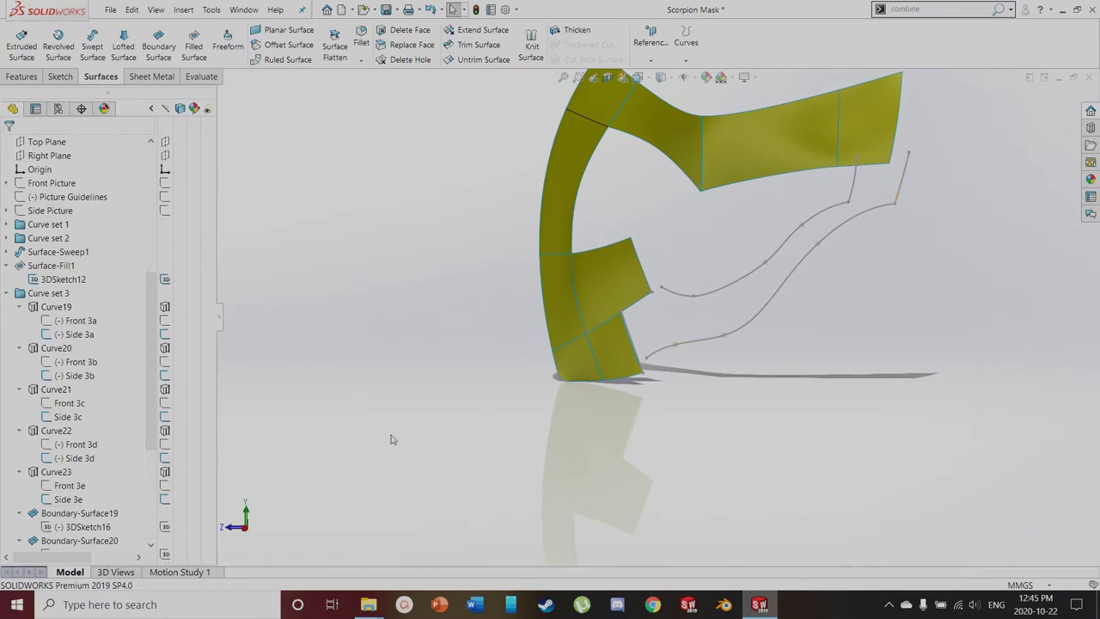
middle_click_drag(542, 410, 704, 362)
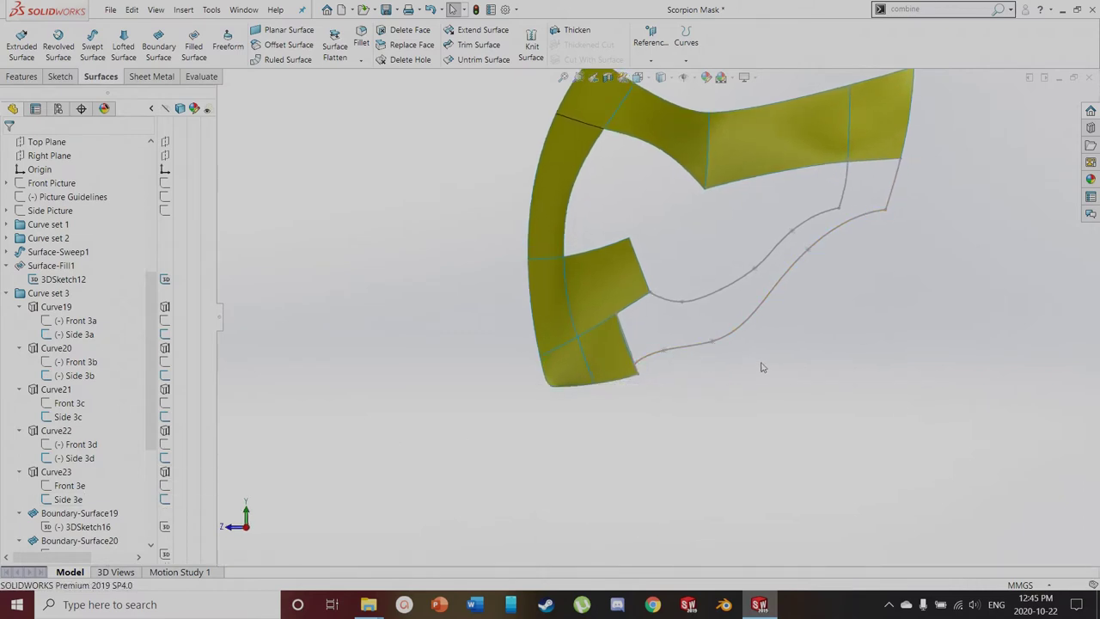
left_click(729, 291)
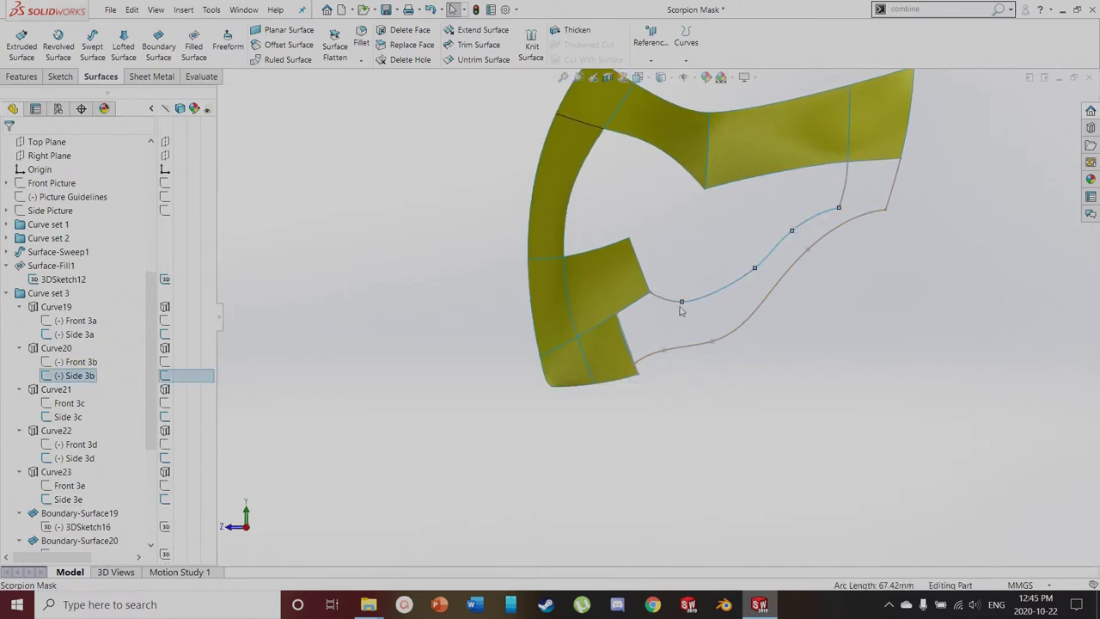
left_click(675, 302)
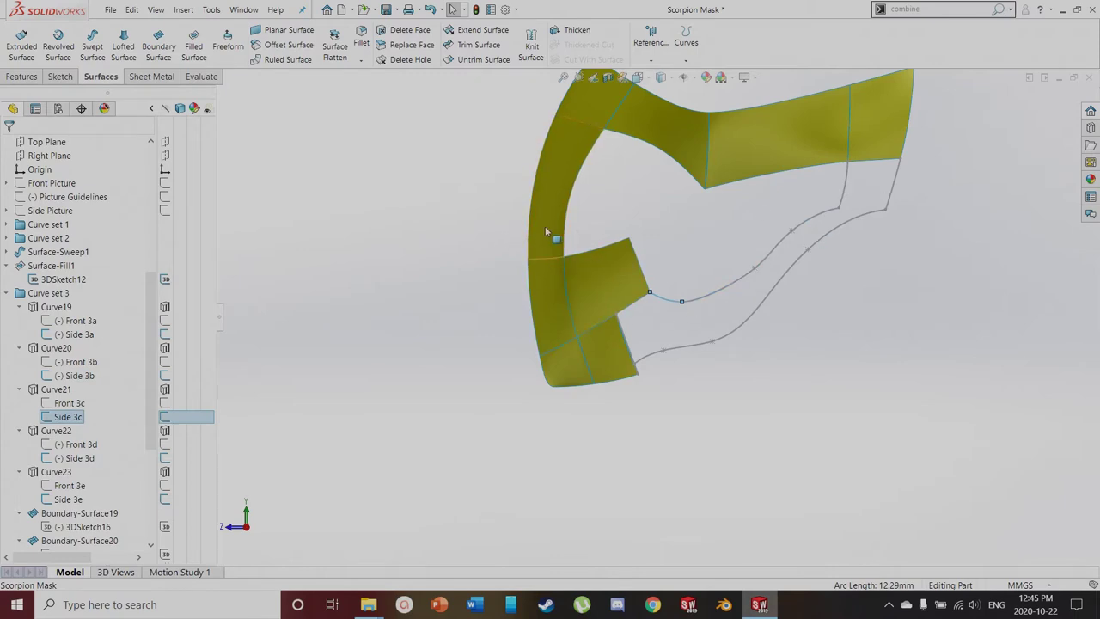
Show the Curve set 3 front sketches Front 3a to Front 3e and view them together with the side sketches
middle_click_drag(457, 244, 567, 256)
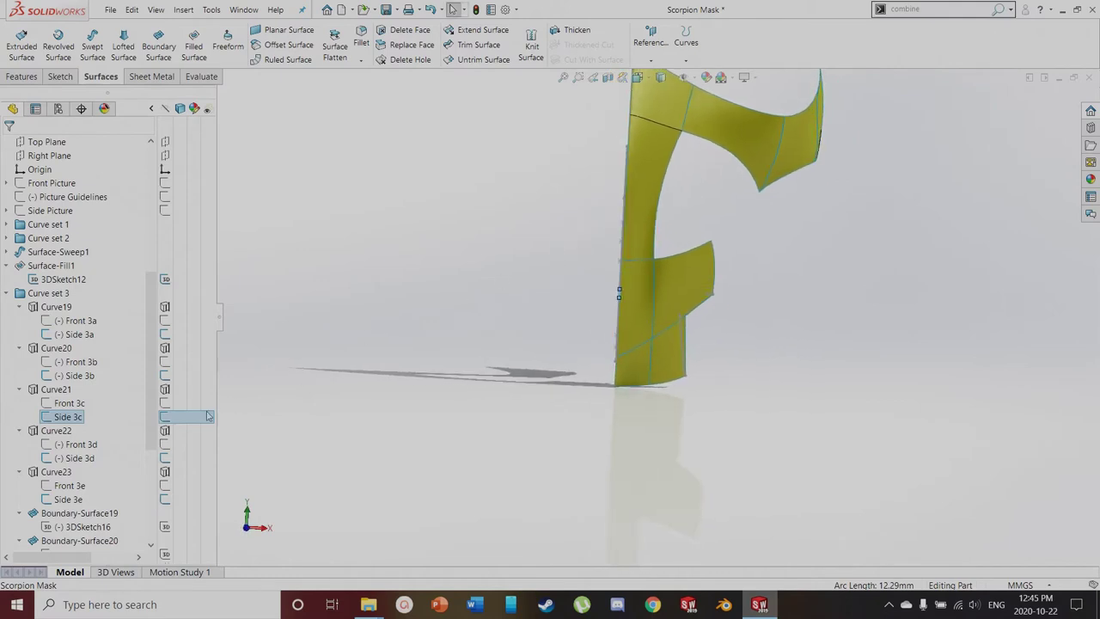
left_click(164, 320)
left_click(164, 362)
left_click(164, 403)
left_click(165, 444)
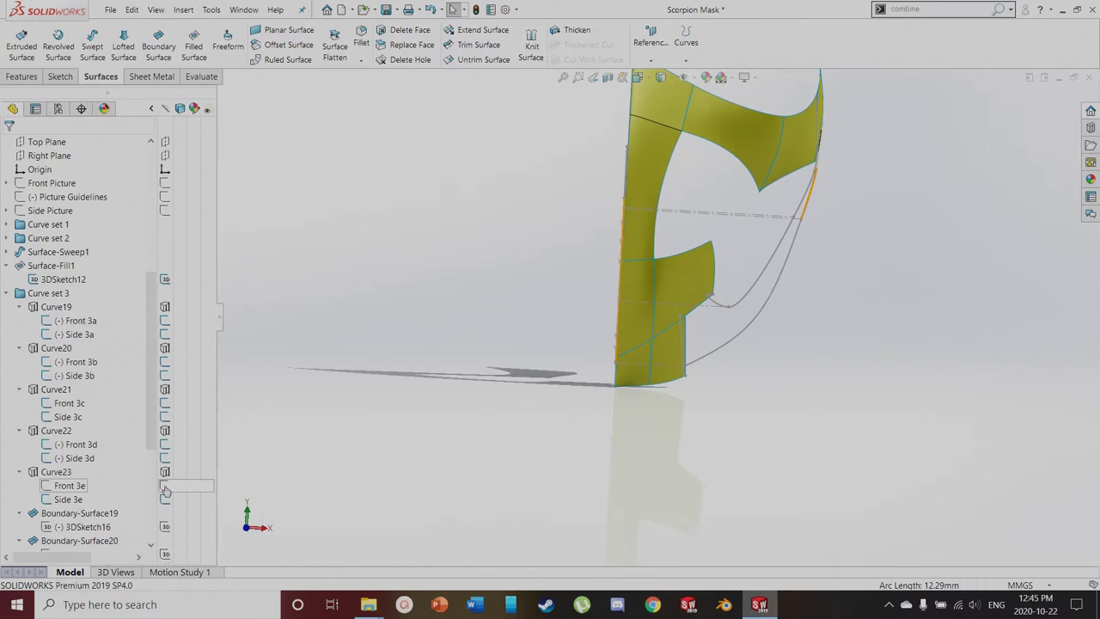
middle_click_drag(510, 319, 461, 334)
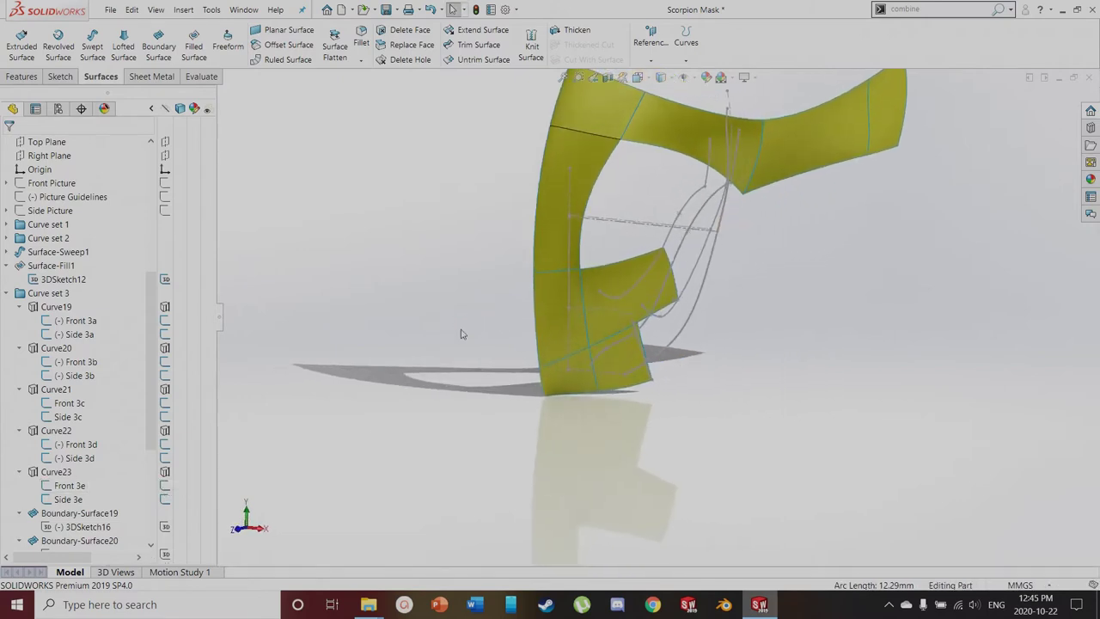
Show the projected curves Curve19 to Curve23 and inspect where they meet the lower cheek surfaces
left_click(164, 307)
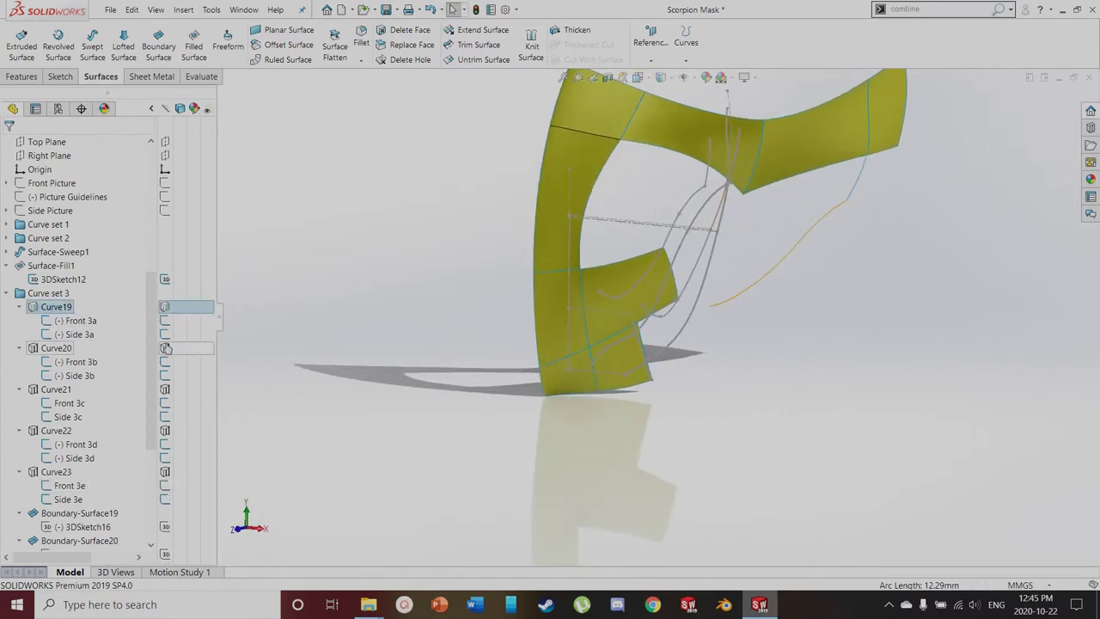
left_click(165, 349)
left_click(165, 390)
left_click(164, 431)
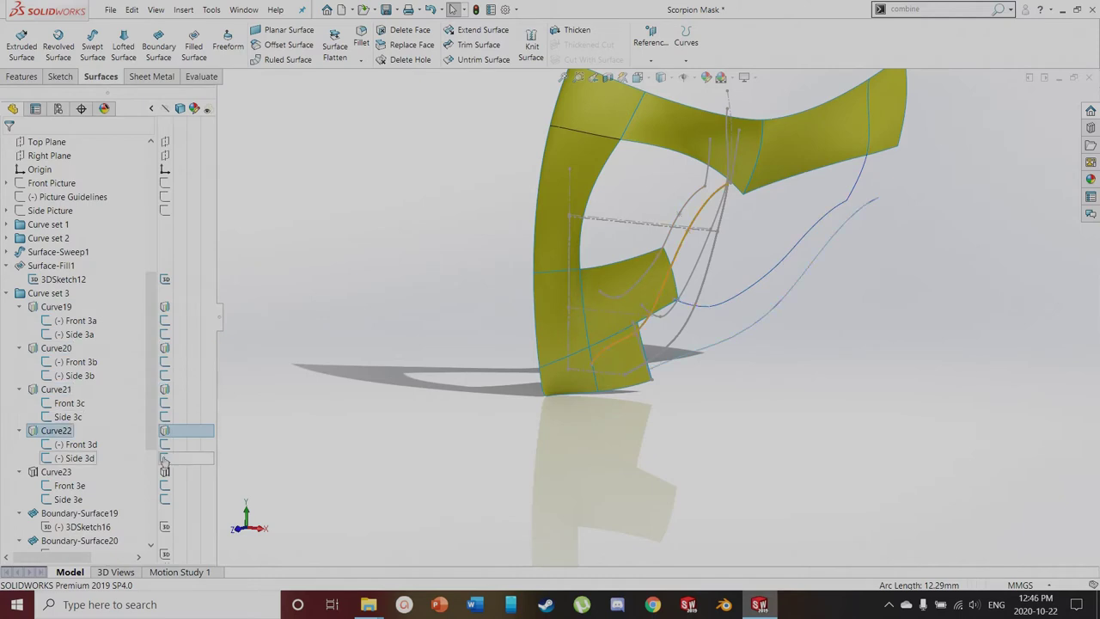
left_click(164, 472)
middle_click_drag(851, 395, 764, 398)
scroll(834, 393, "up", 2)
scroll(741, 357, "down", 5)
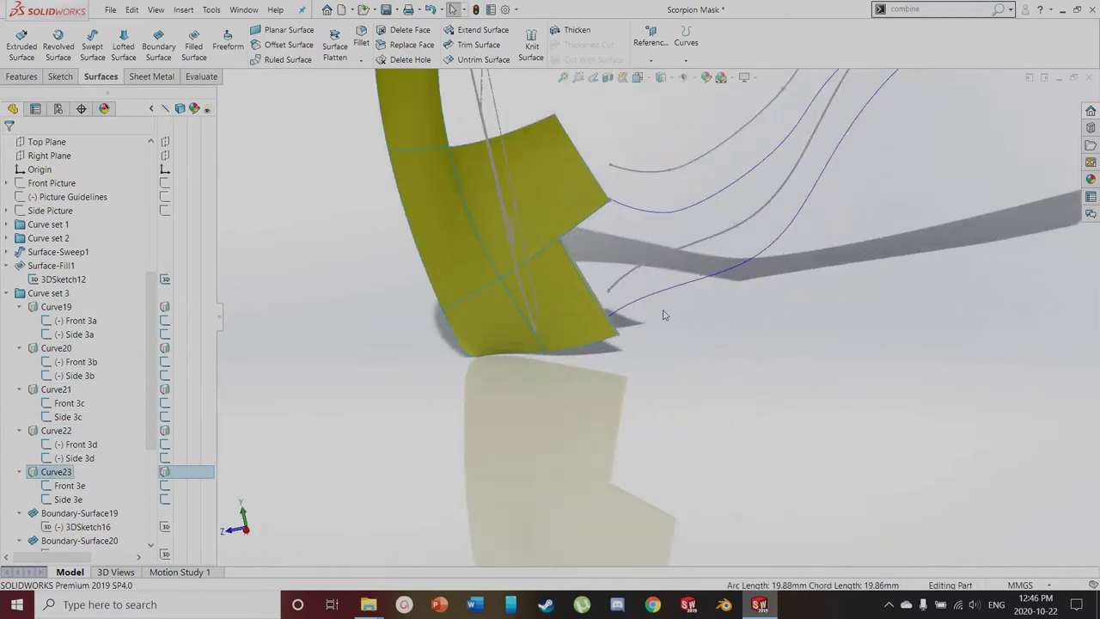
scroll(600, 260, "up", 3)
middle_click_drag(755, 258, 796, 249)
scroll(590, 286, "down", 3)
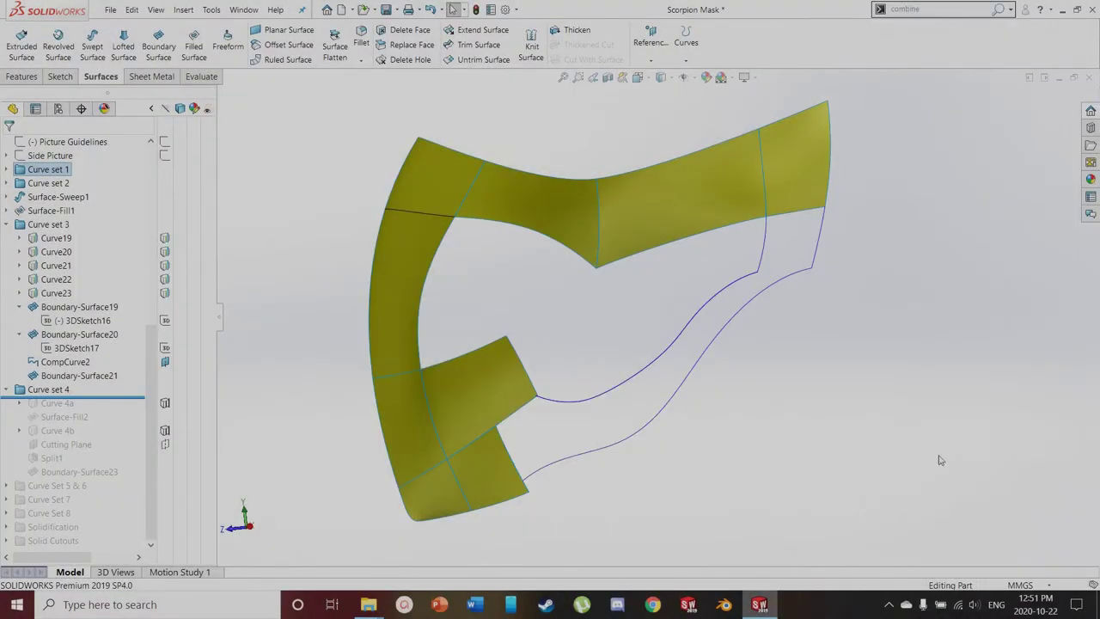
Show 3DSketch16 and 3DSketch17 across the curve ends, and show Boundary-Surface19 and Boundary-Surface20 built on them
left_click(164, 322)
left_click(164, 350)
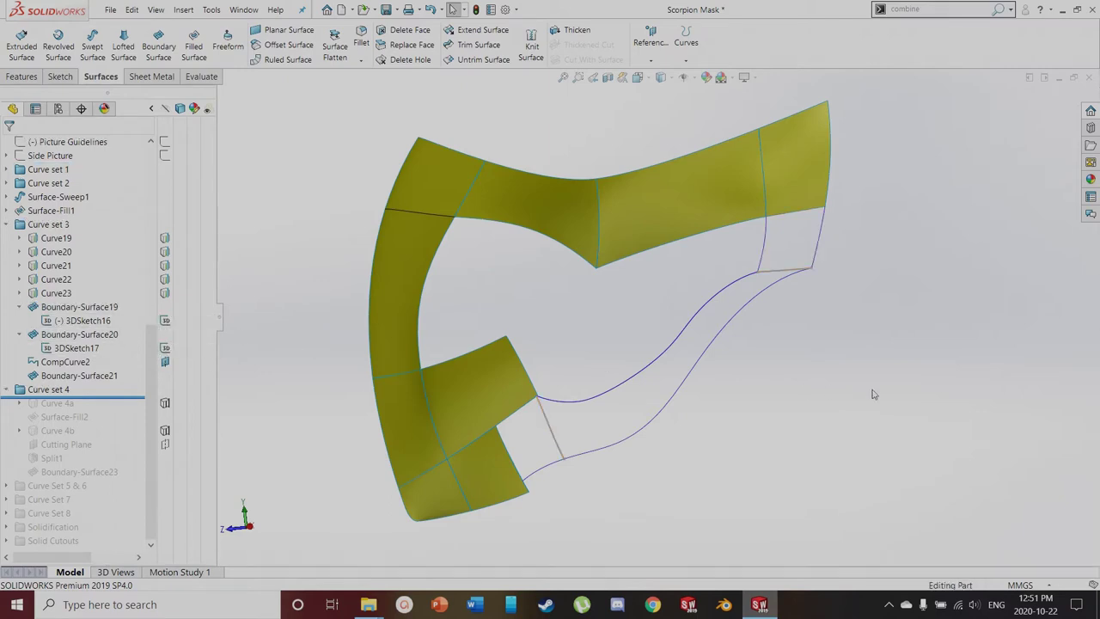
left_click(91, 307)
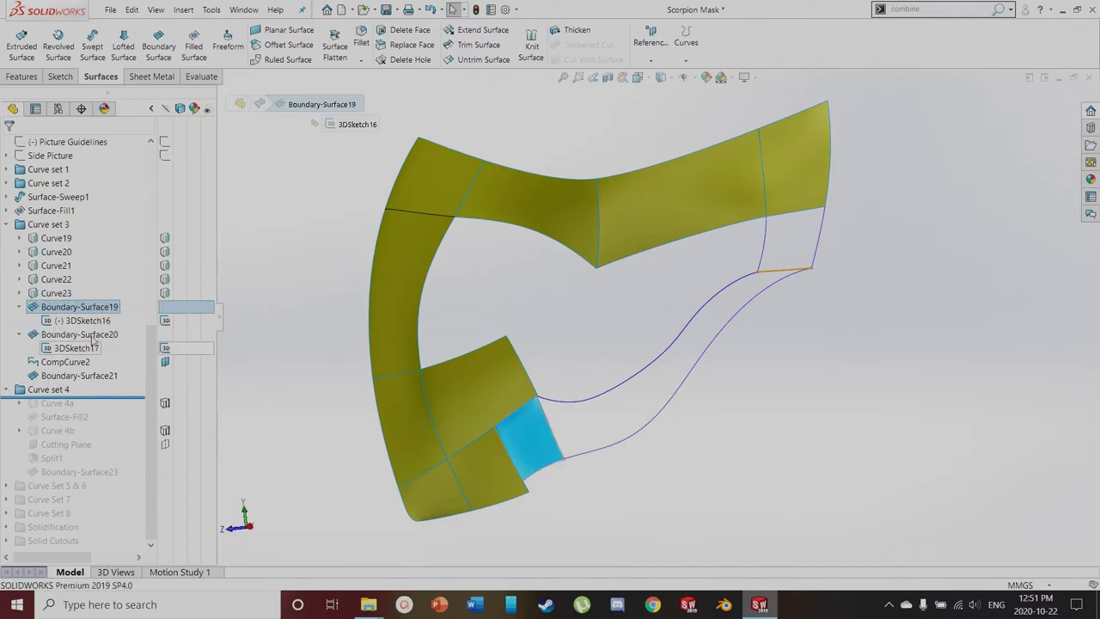
left_click(86, 334)
left_click(856, 418)
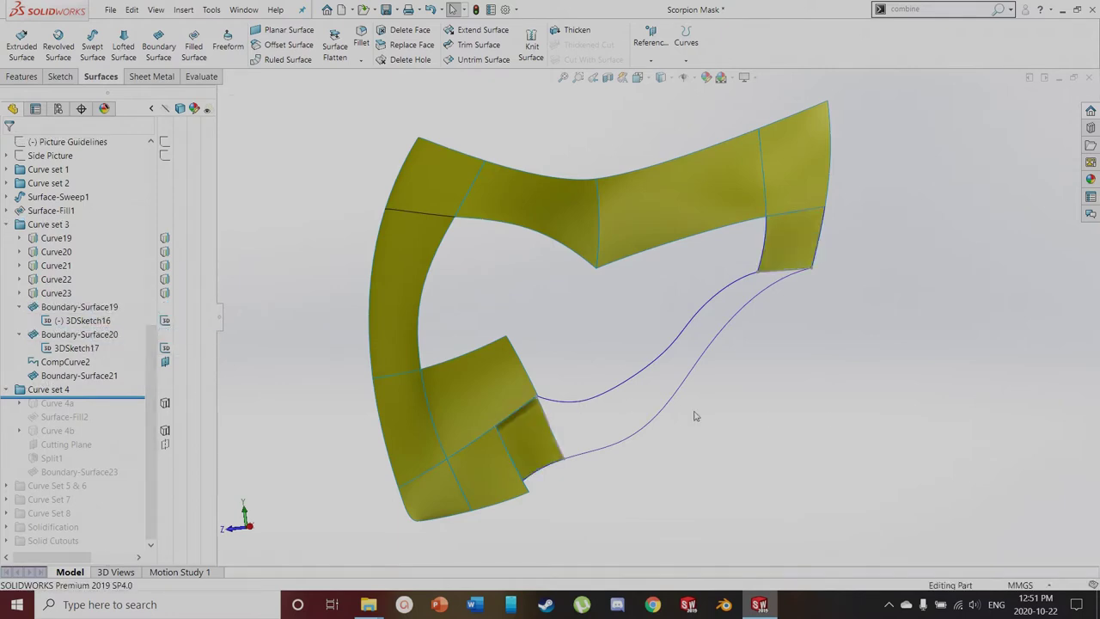
Hide CompCurve2 and examine Curve21 at the start of the upper curve chain it joins
scroll(589, 415, "down", 2)
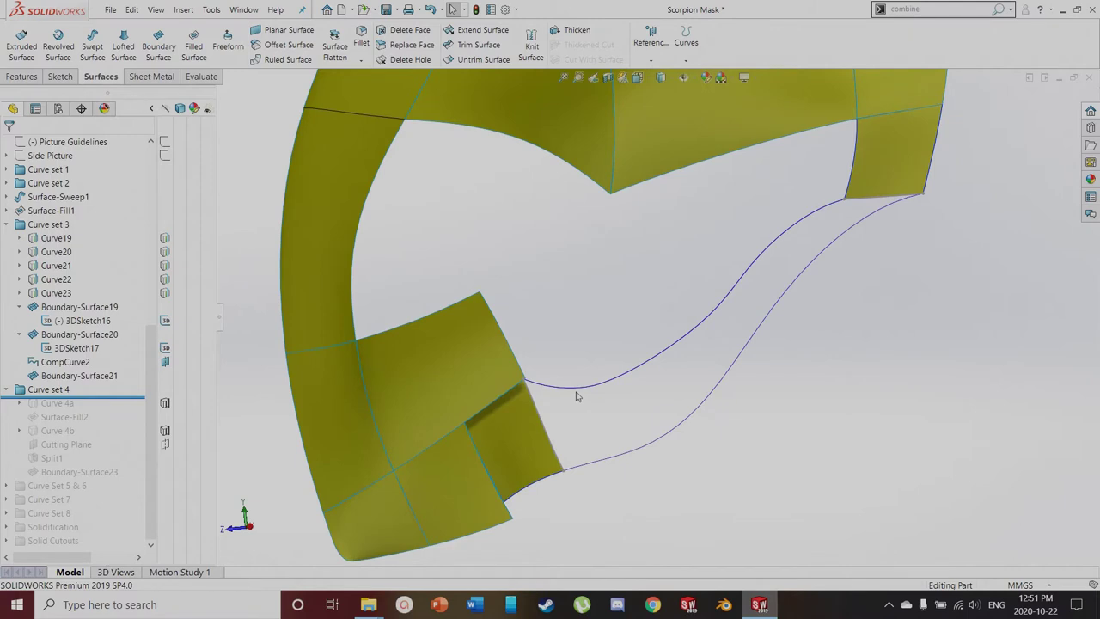
left_click(577, 392)
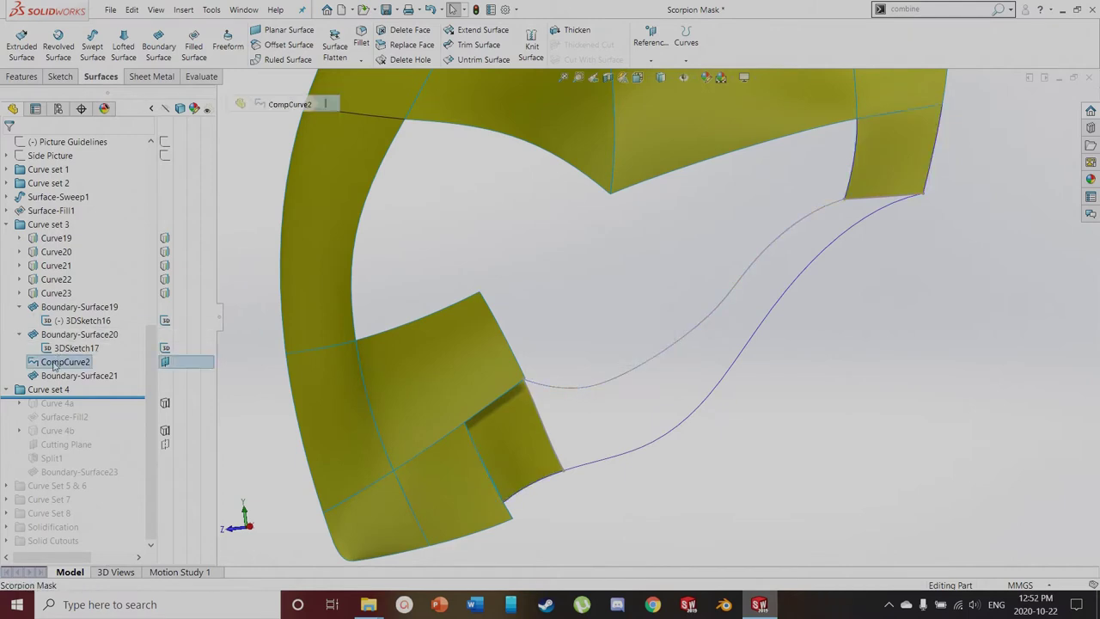
left_click(53, 363)
left_click(59, 345)
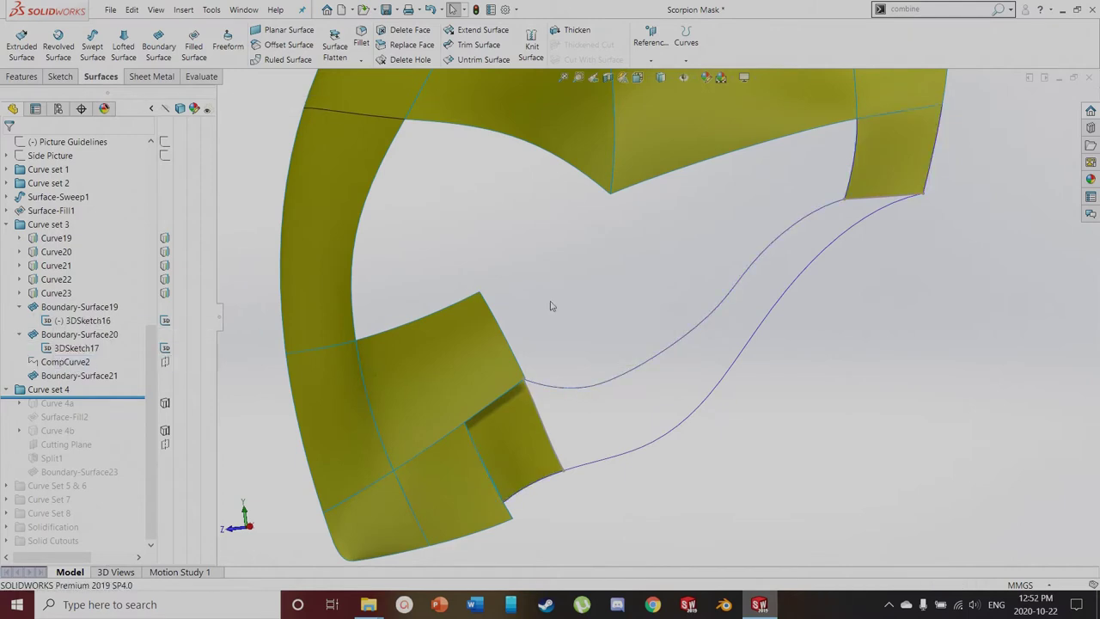
left_click(559, 390)
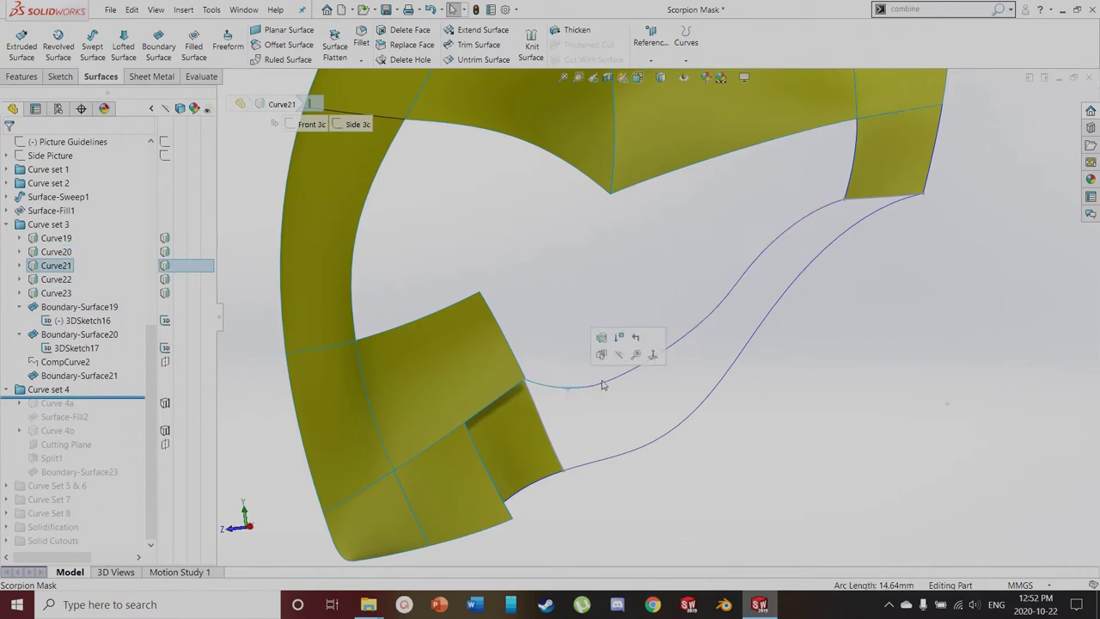
key("Escape")
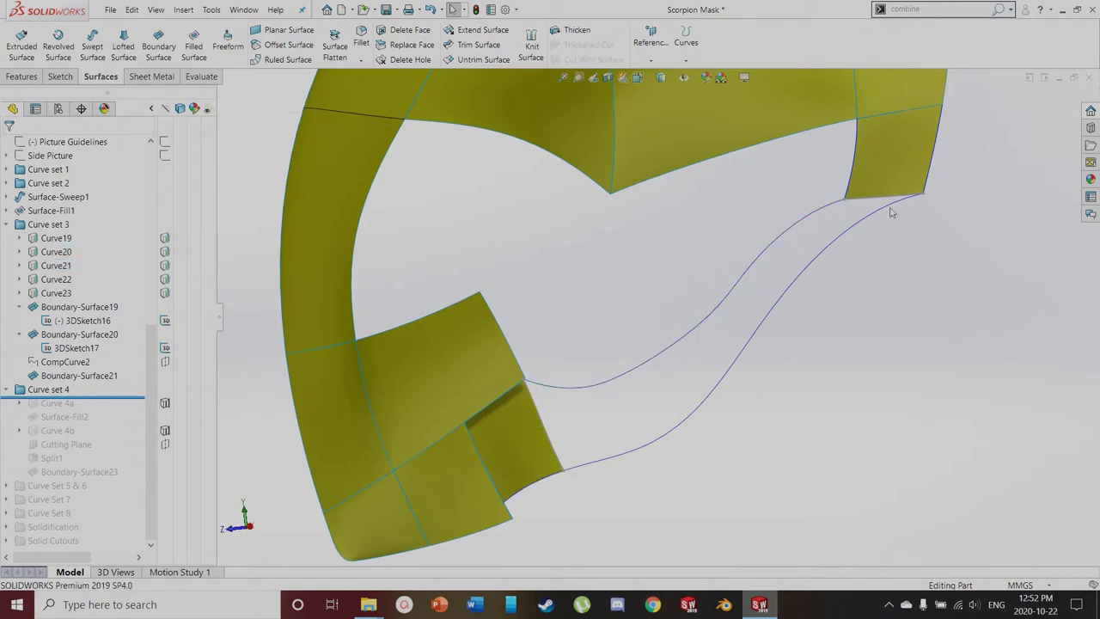
Show CompCurve2 and Boundary-Surface21, and inspect the adjoining Boundary-Surface19 and Boundary-Surface20
left_click(65, 360)
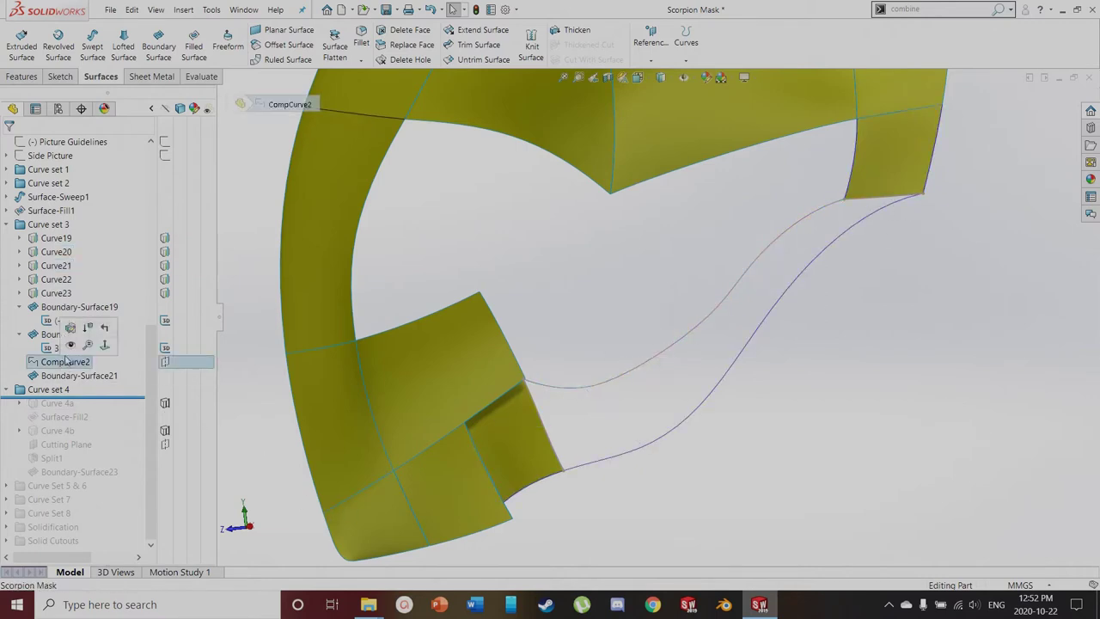
left_click(74, 375)
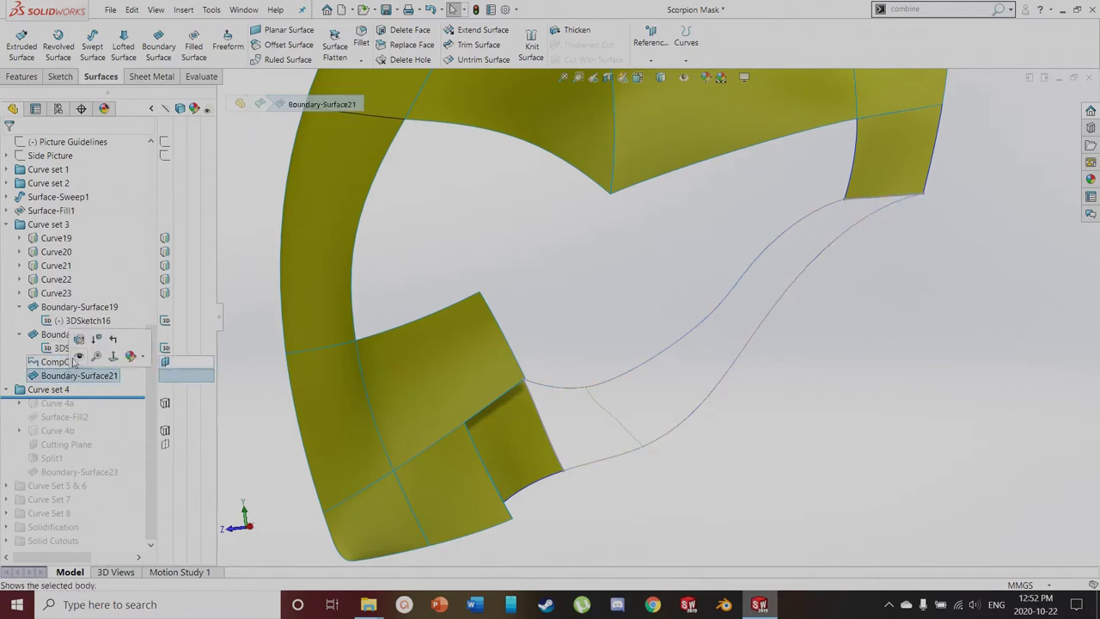
left_click(75, 358)
left_click(822, 482)
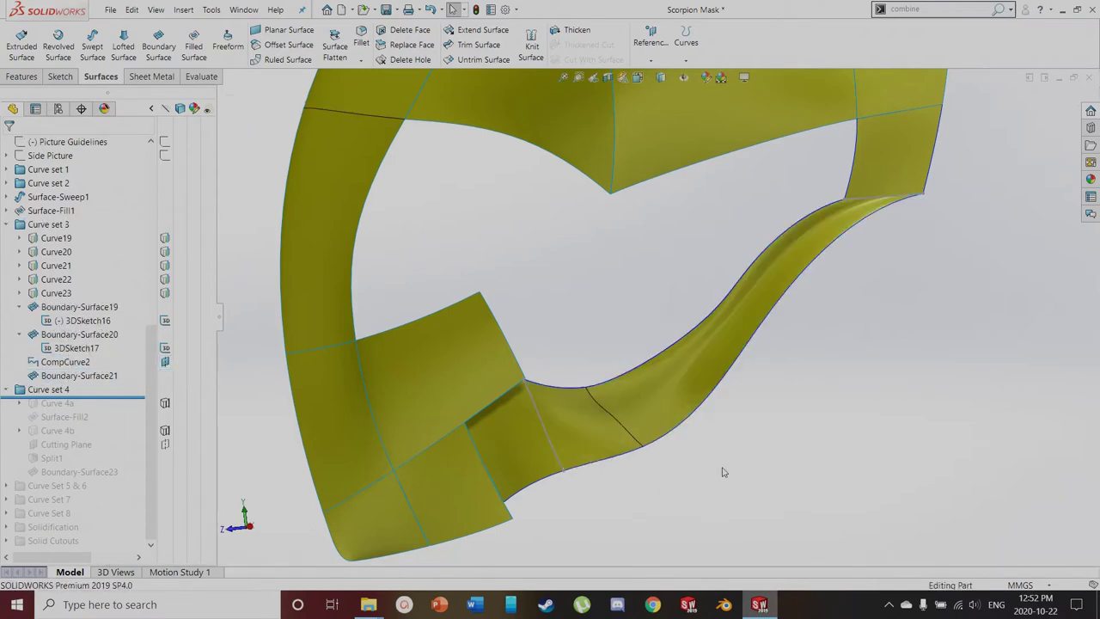
left_click(496, 448)
left_click(894, 148)
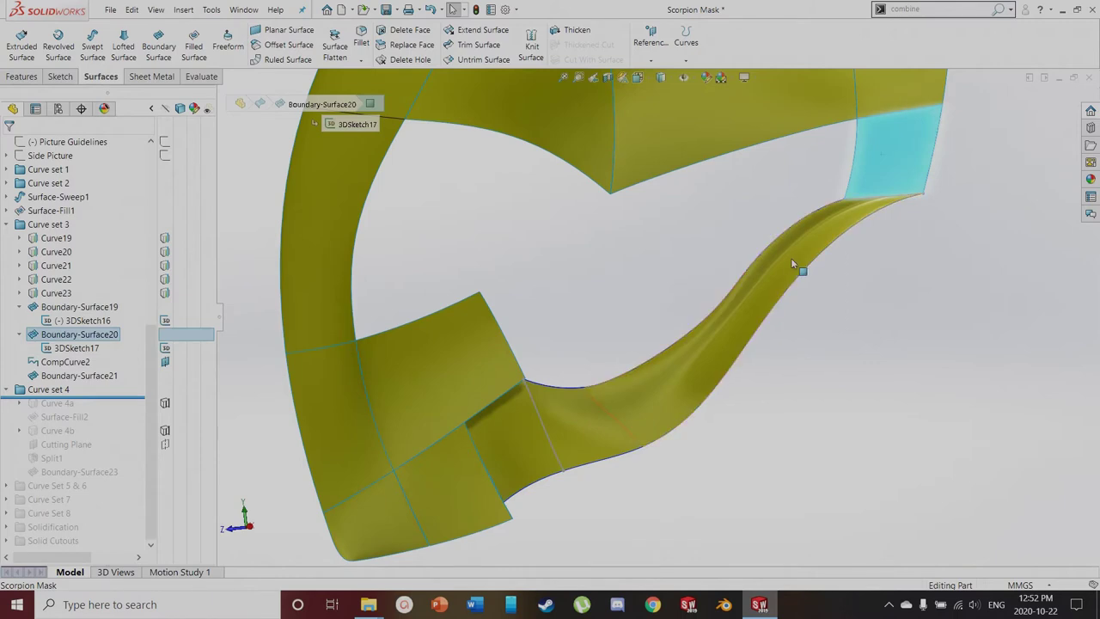
left_click(692, 44)
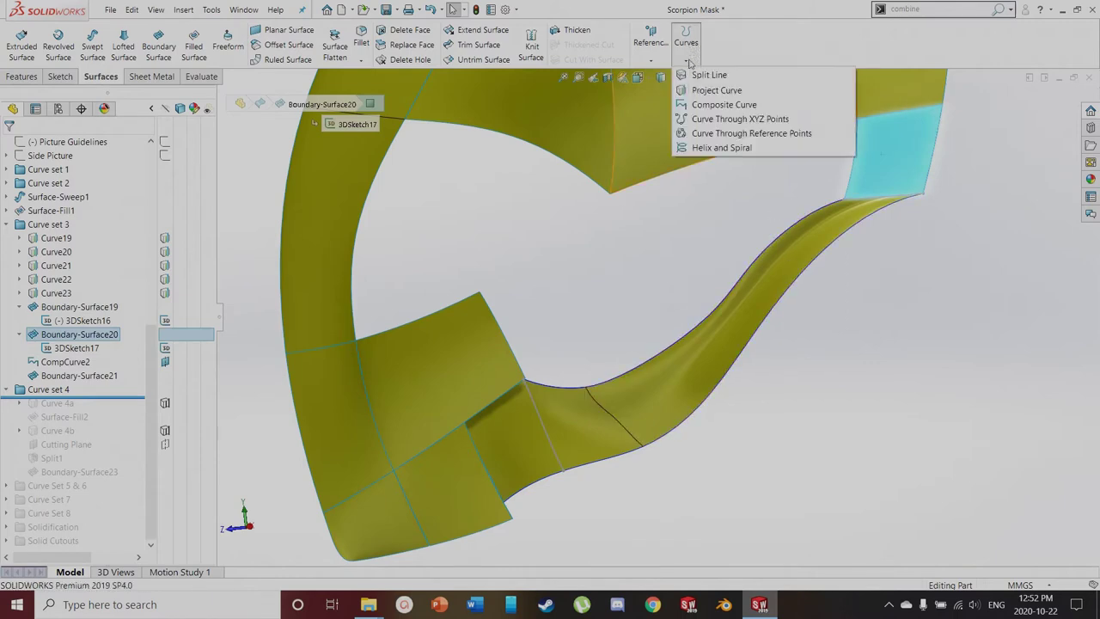
left_click(713, 104)
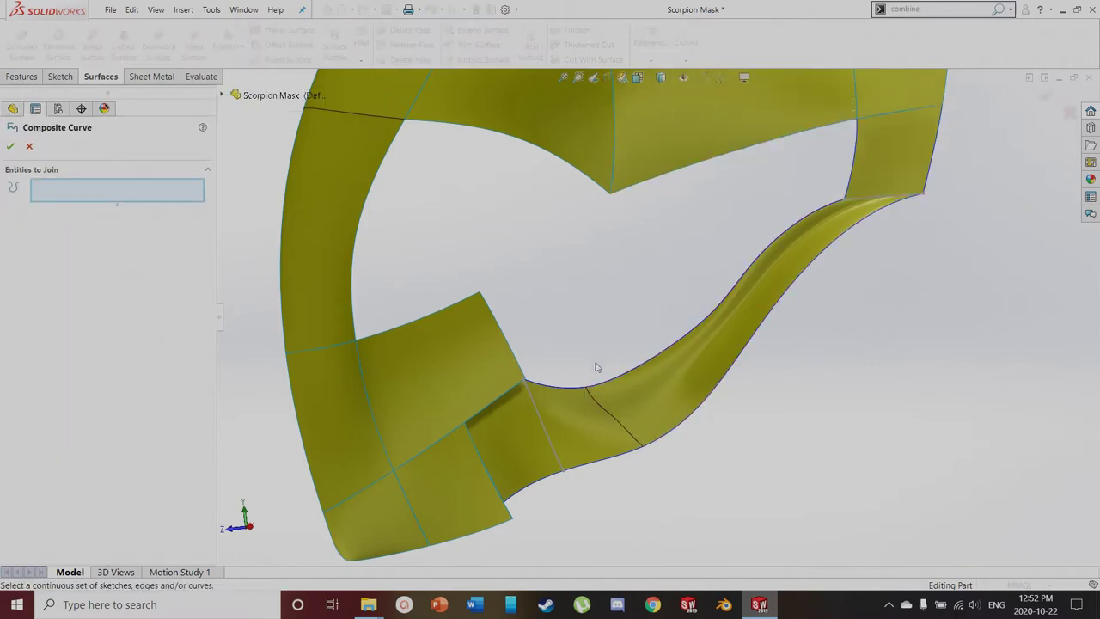
left_click(34, 153)
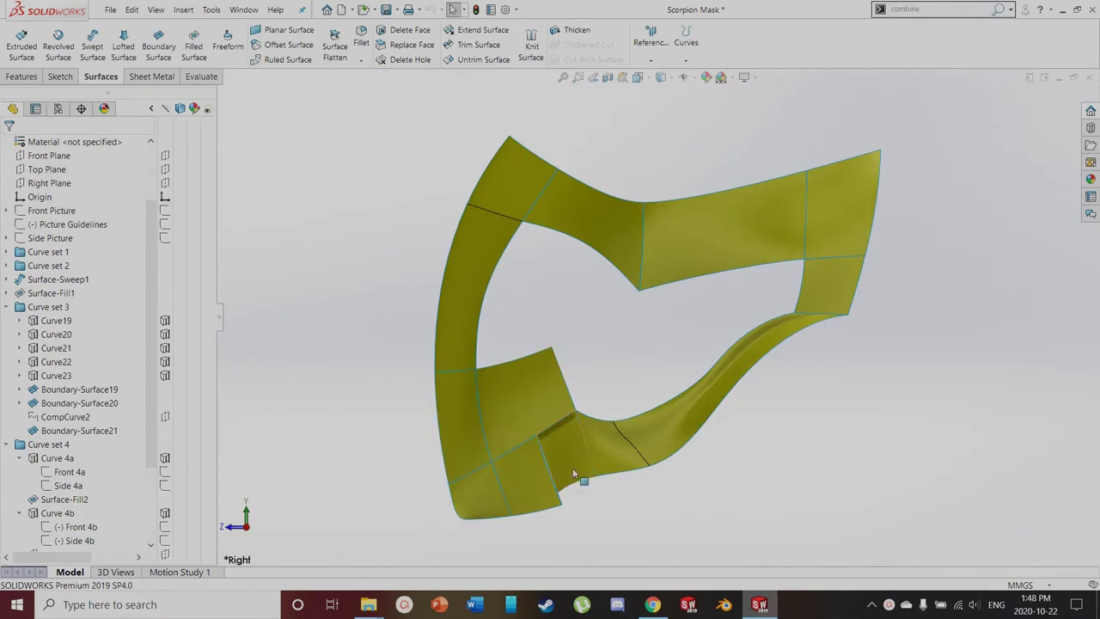
Select Boundary-Surface19, Boundary-Surface21 and Boundary-Surface20 together to highlight Curve set 3's lower band
left_click(573, 473)
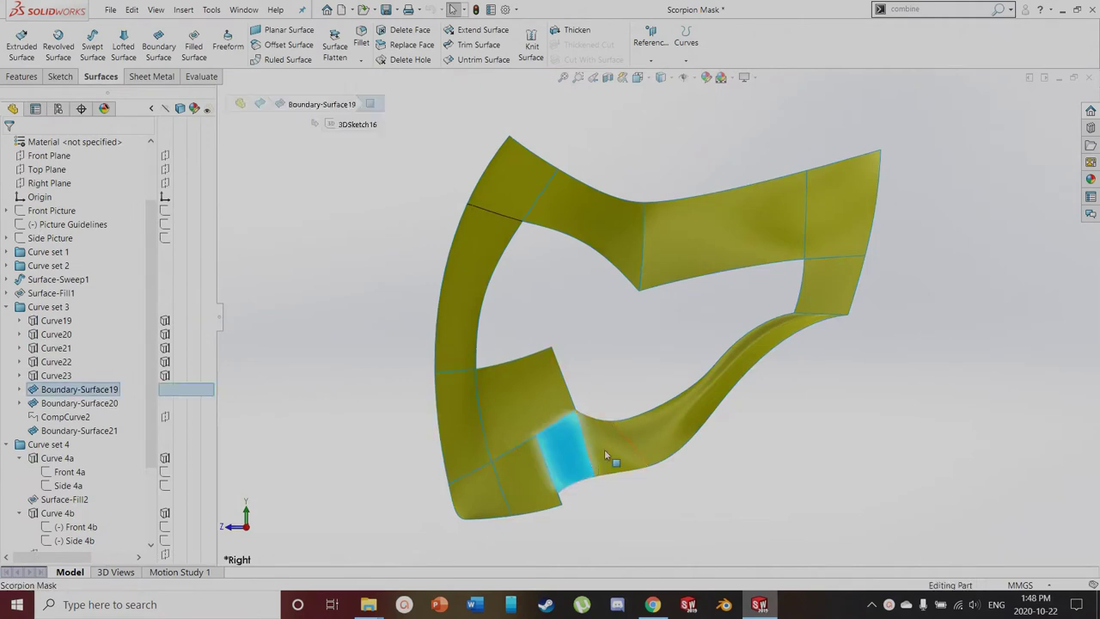
left_click(615, 445, "ctrl")
left_click(833, 286, "ctrl")
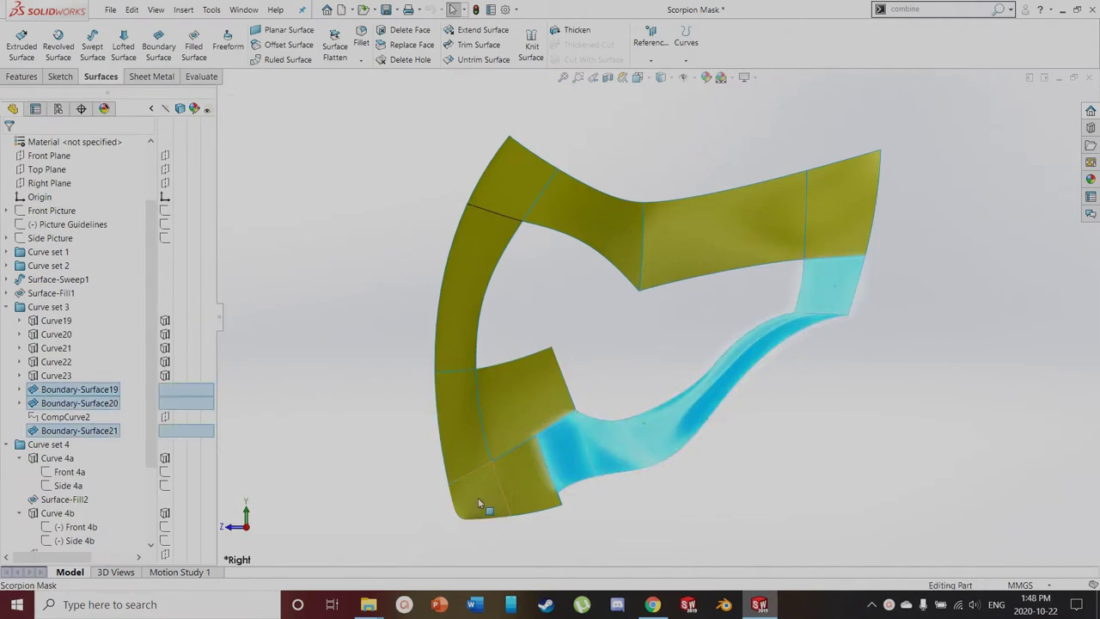
Collapse Curve set 3, show the Side Picture, and compare the surfaces with it from several angles and the right view
left_click(364, 339)
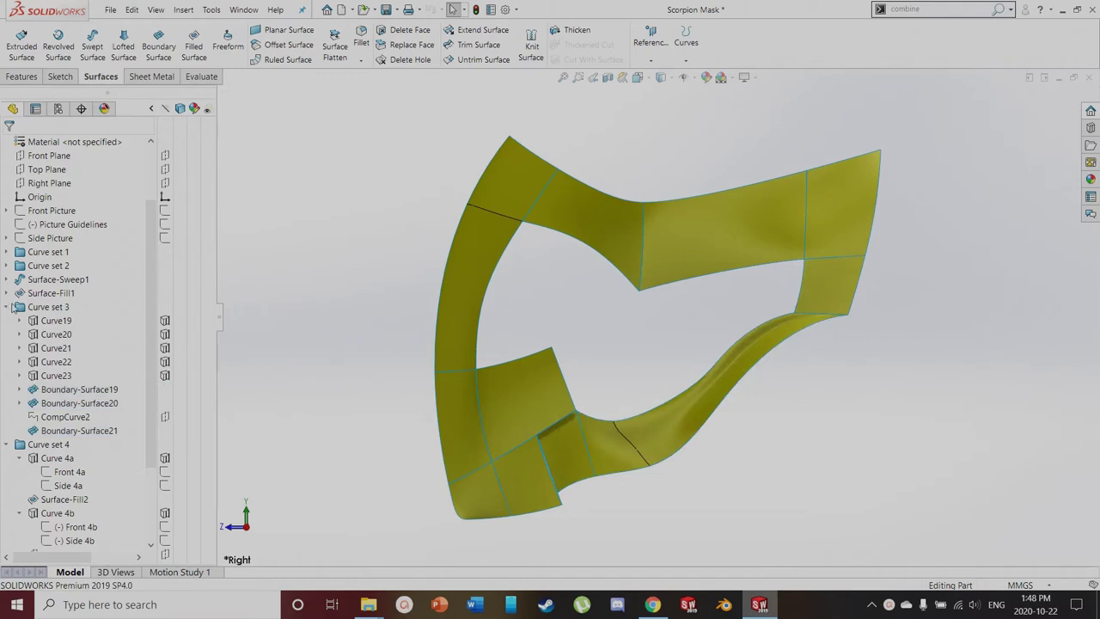
left_click(7, 307)
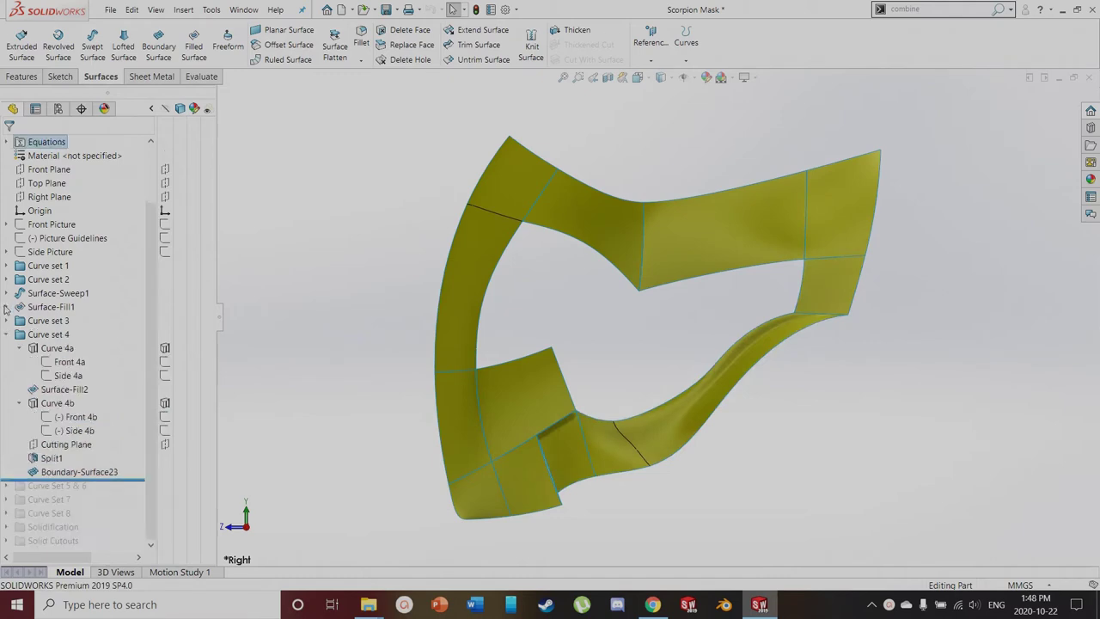
left_click(161, 255)
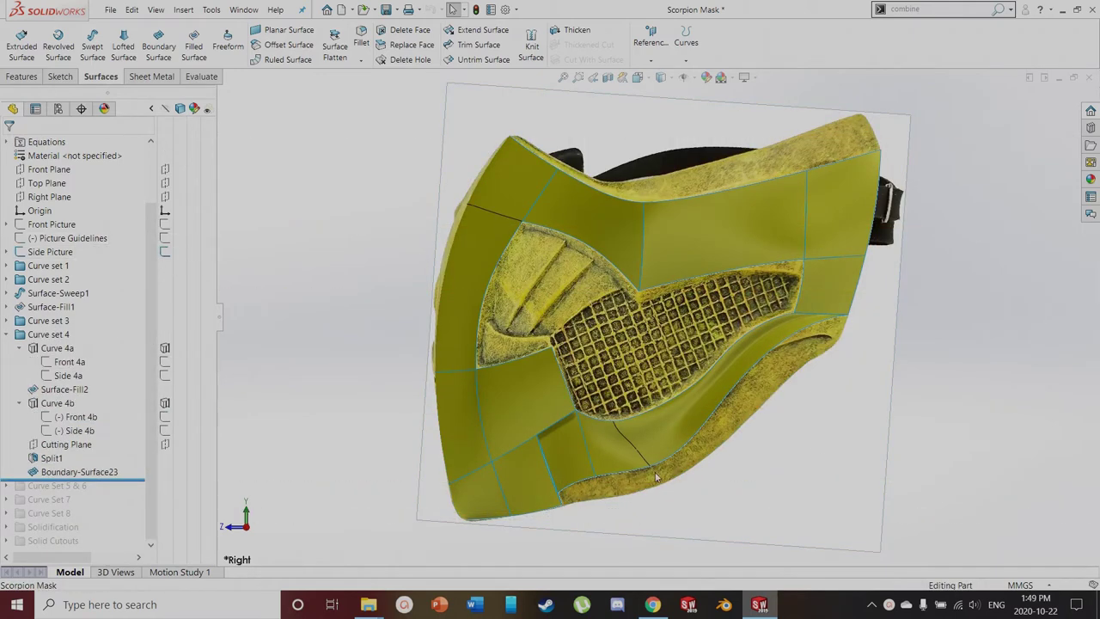
middle_click_drag(839, 390, 808, 396)
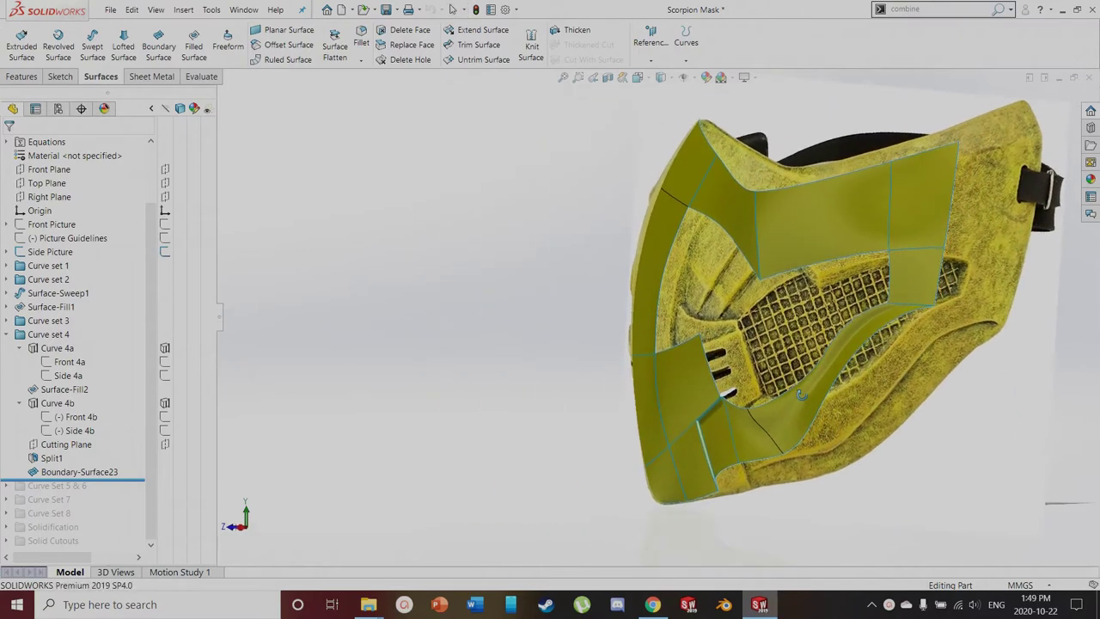
scroll(835, 422, "up", 3)
scroll(835, 422, "down", 5)
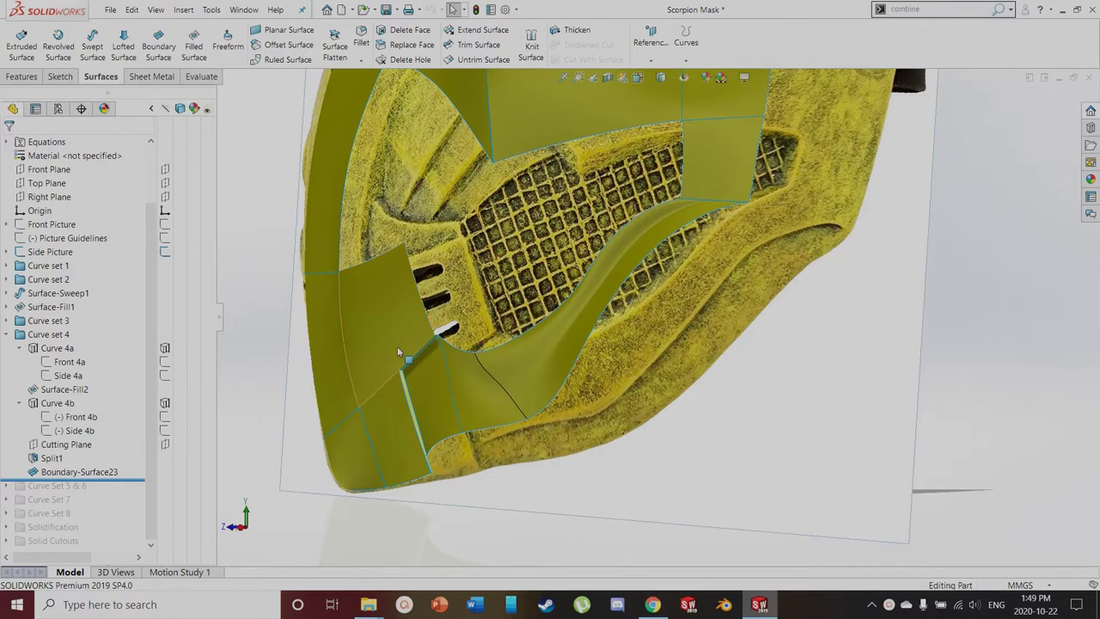
key("ctrl+4")
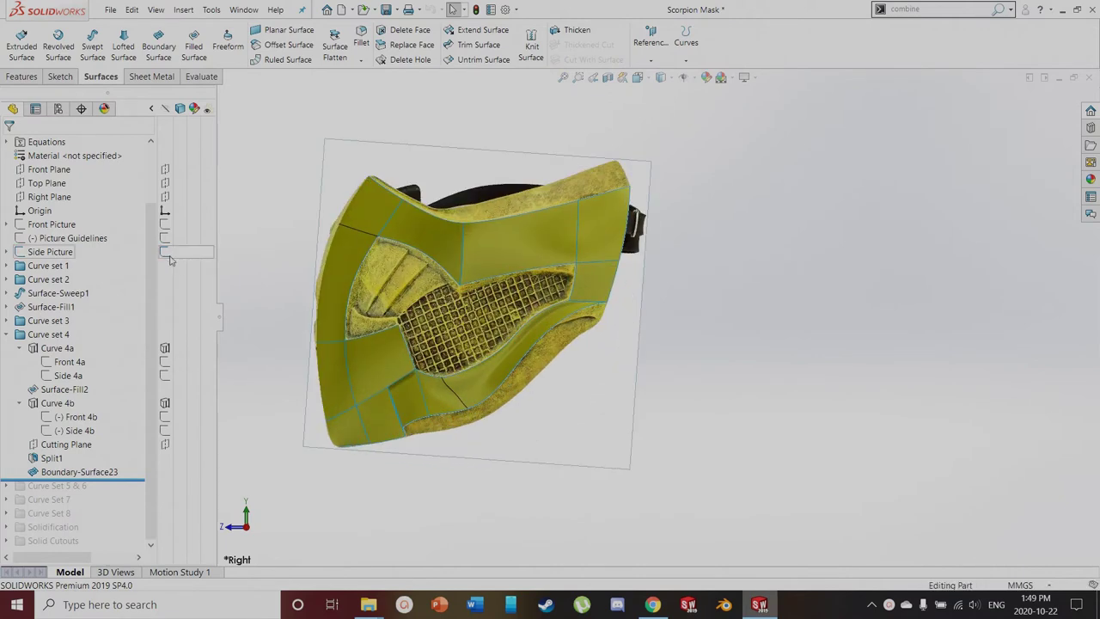
Hide the Side Picture, show sketches Side 4a and Front 4a, and examine where they meet the lower band's upper rear corner
left_click(172, 403)
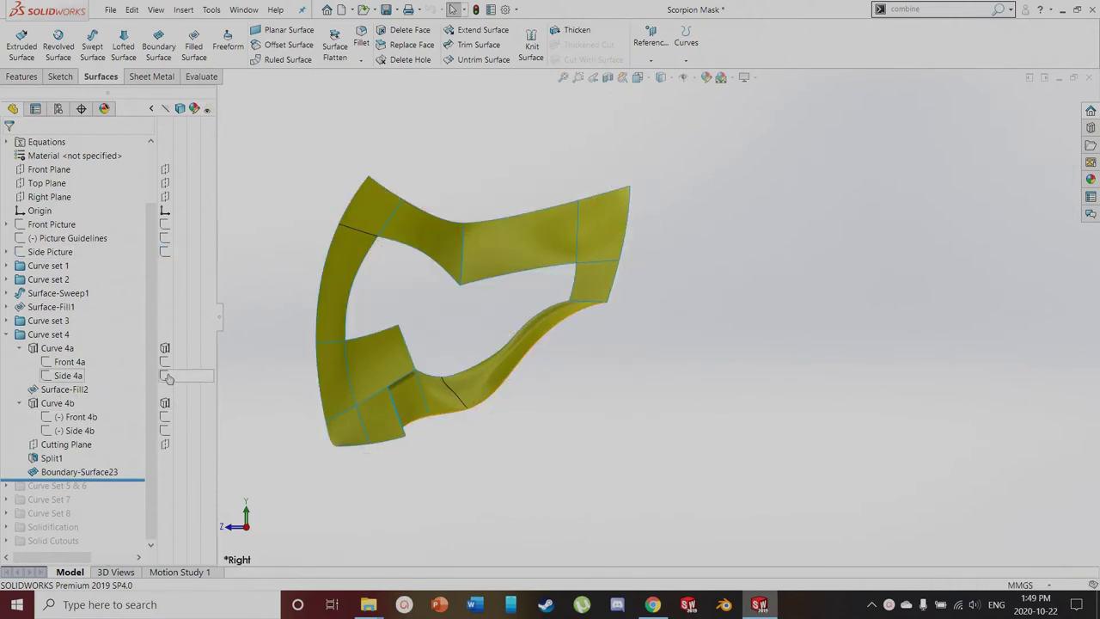
scroll(481, 415, "down", 3)
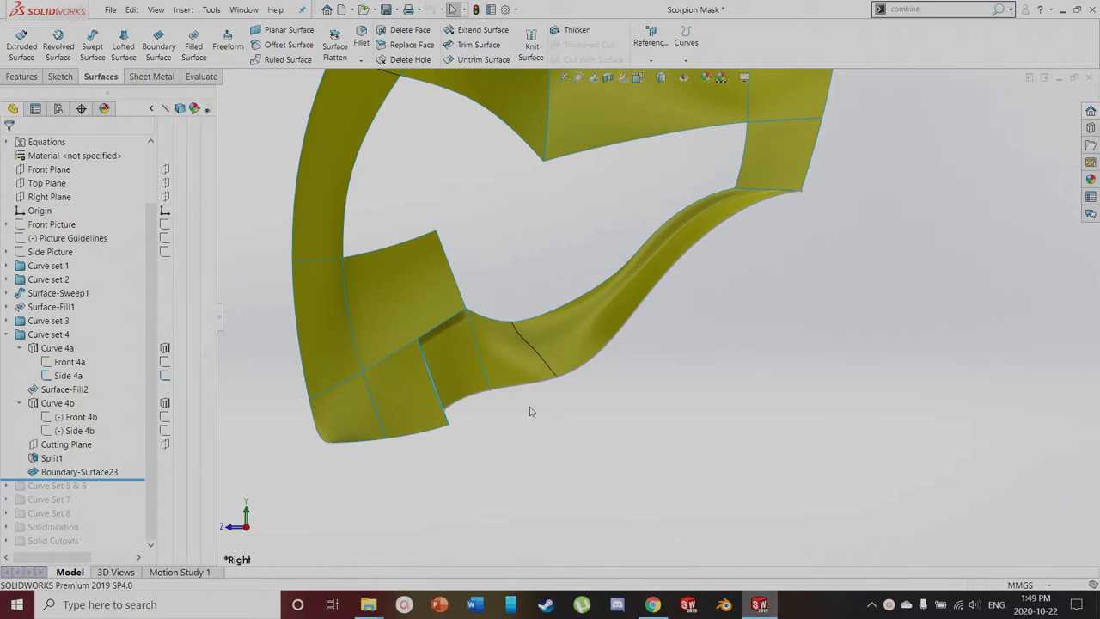
scroll(460, 435, "up", 3)
middle_click_drag(490, 435, 662, 394)
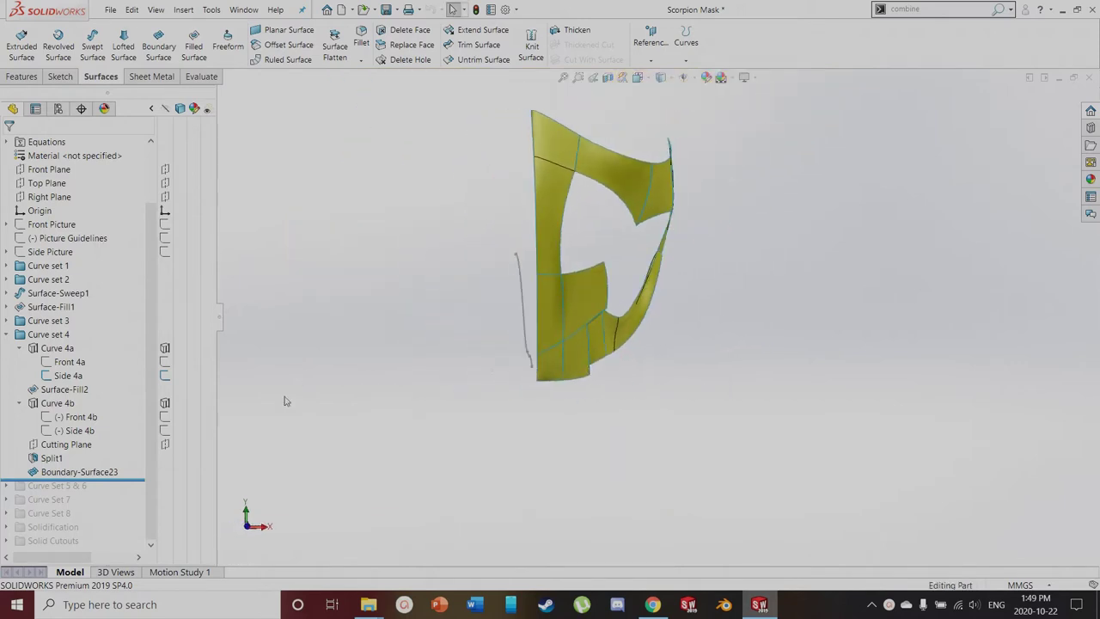
middle_click_drag(367, 459, 709, 242)
scroll(709, 242, "down", 5)
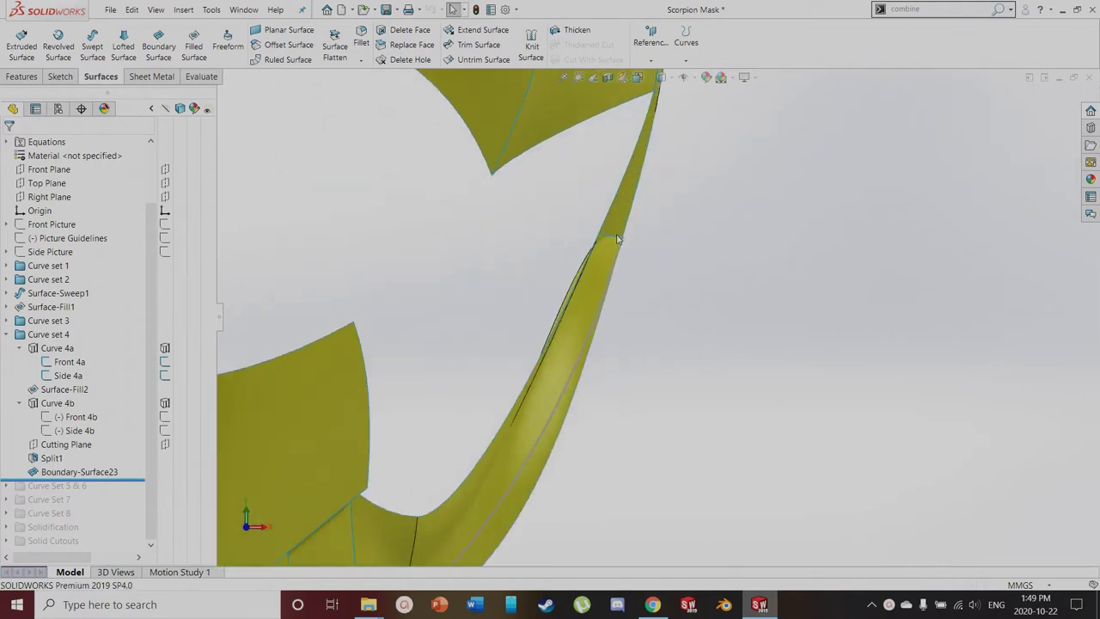
middle_click_drag(625, 240, 628, 272)
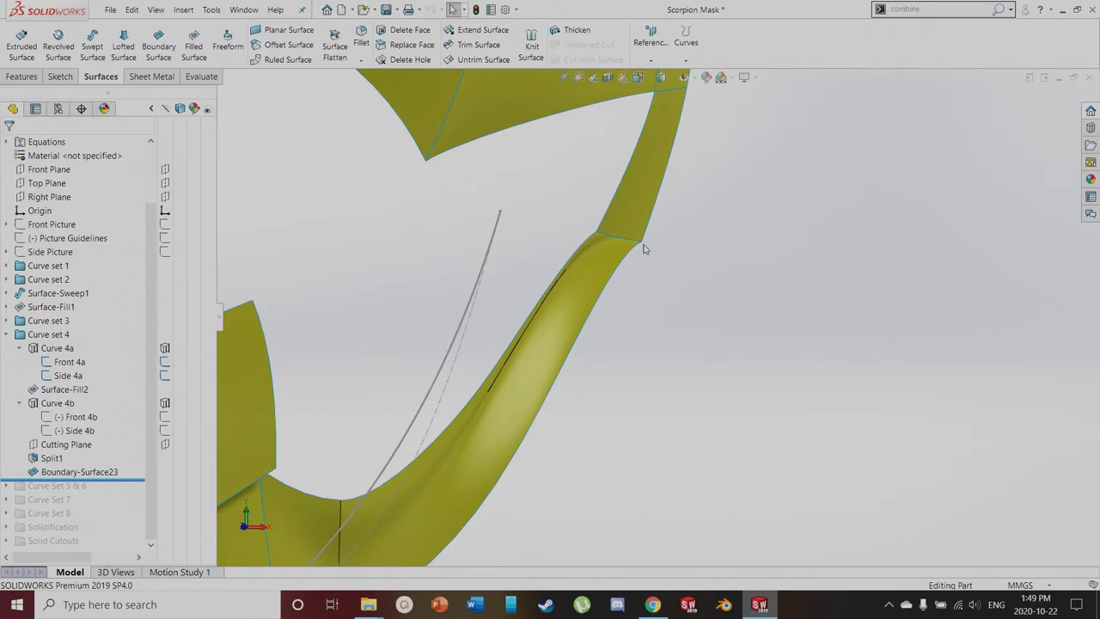
Examine the end of the lower band where it meets the narrow Surface-Fill1 strip beside the chin
scroll(665, 507, "up", 5)
middle_click_drag(666, 507, 481, 529)
scroll(497, 482, "down", 3)
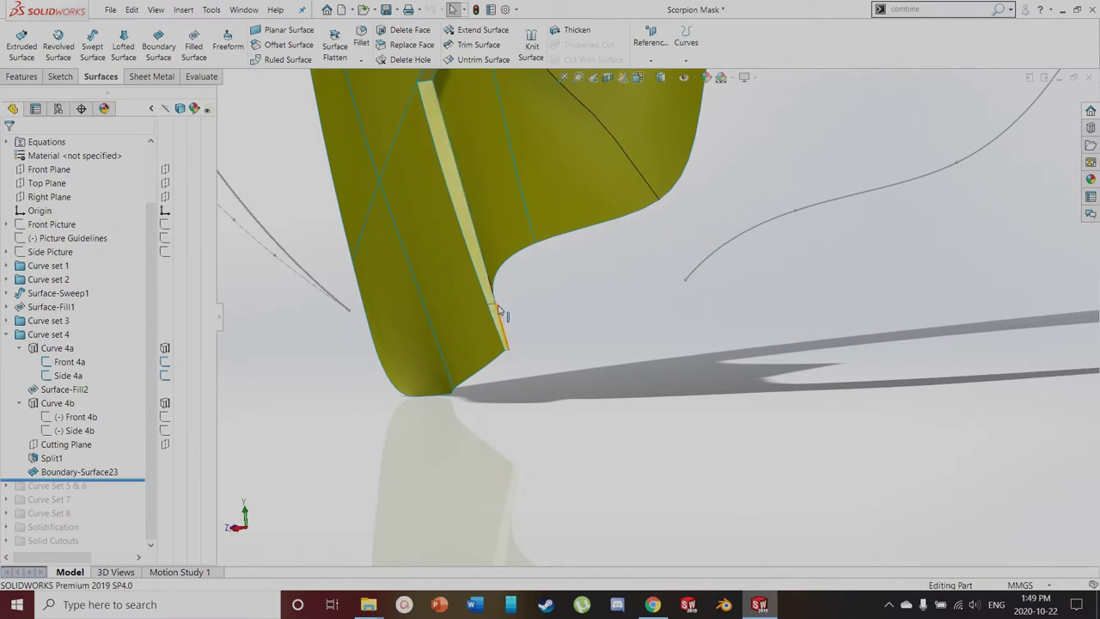
scroll(498, 311, "up", 3)
middle_click(500, 313)
middle_click_drag(510, 437, 552, 363)
scroll(507, 331, "up", 3)
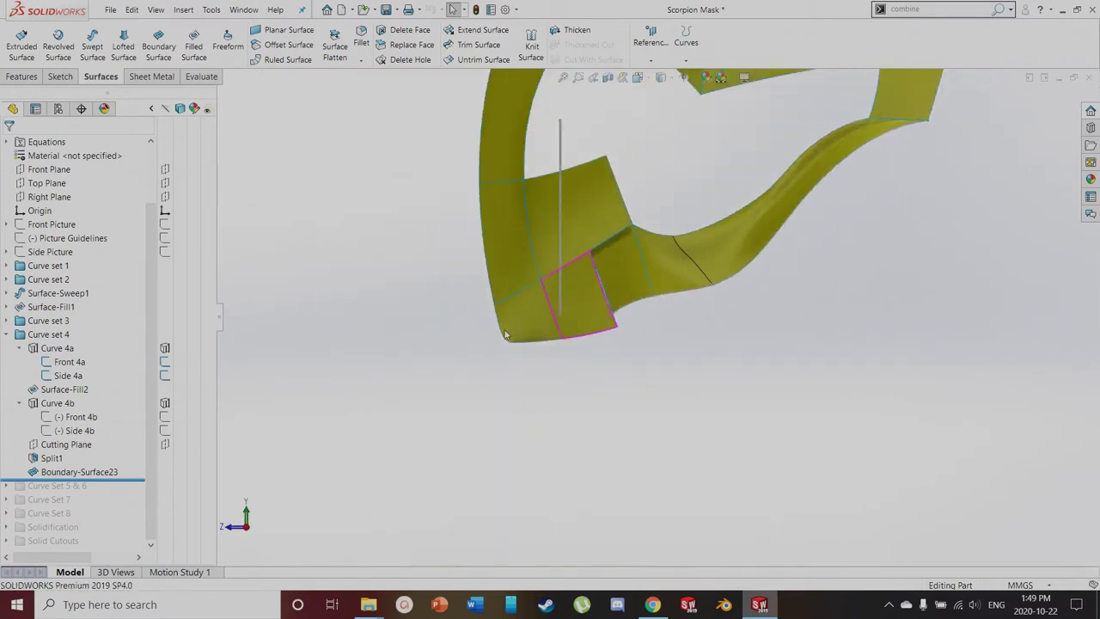
View the model square to the Front Picture sketch and examine Front 4a along the lower band's outer edge
middle_click(504, 325)
middle_click_drag(504, 325, 582, 330)
left_click(55, 225)
key("ctrl+8")
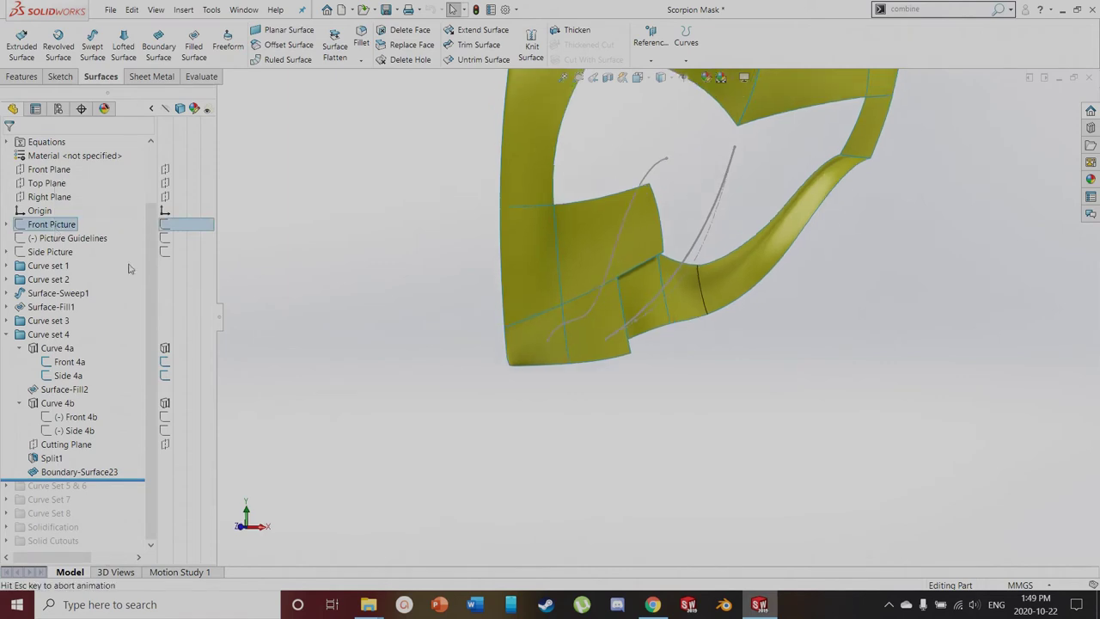
scroll(732, 369, "down", 4)
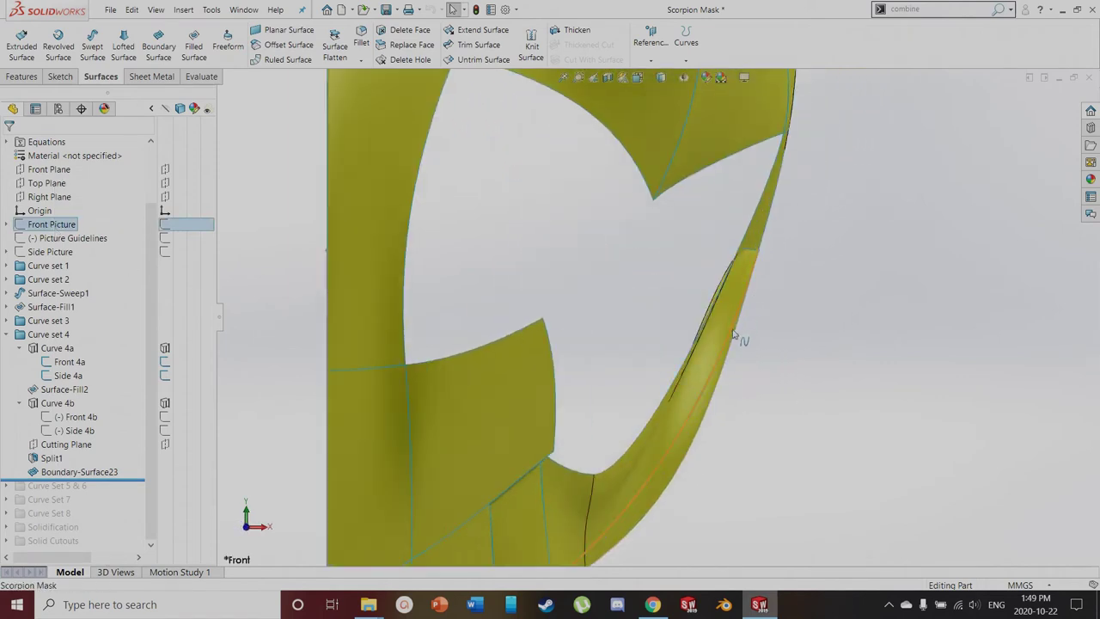
key("z")
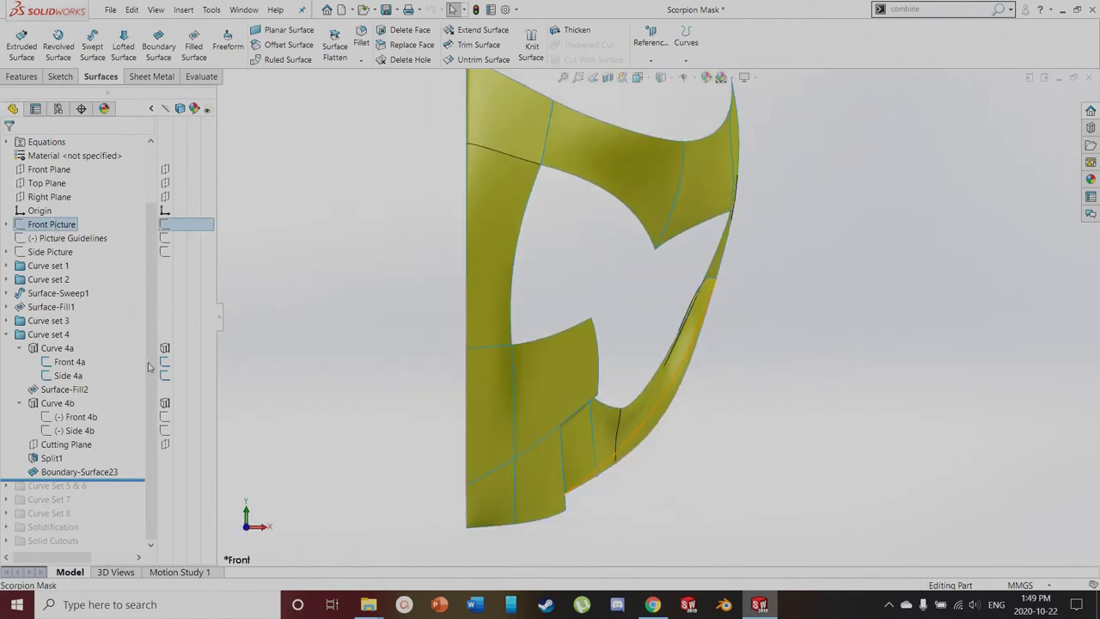
Show Curve 4a and highlight Surface-Fill2 between that curve and the lower band's edge
left_click(175, 349)
middle_click_drag(746, 427, 543, 444)
scroll(653, 354, "down", 6)
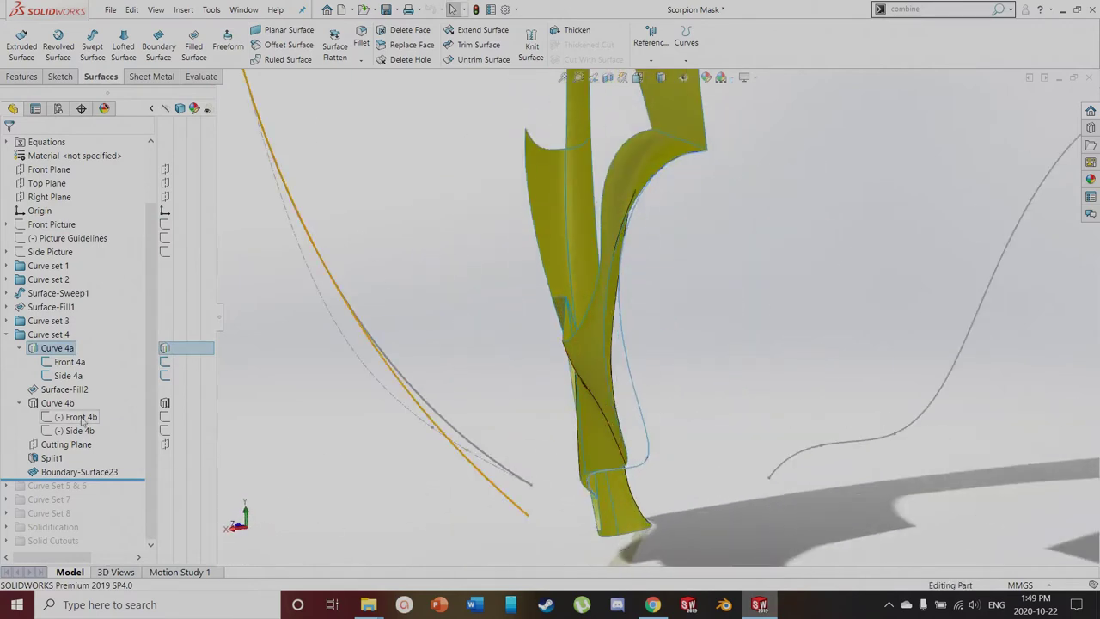
left_click(82, 389)
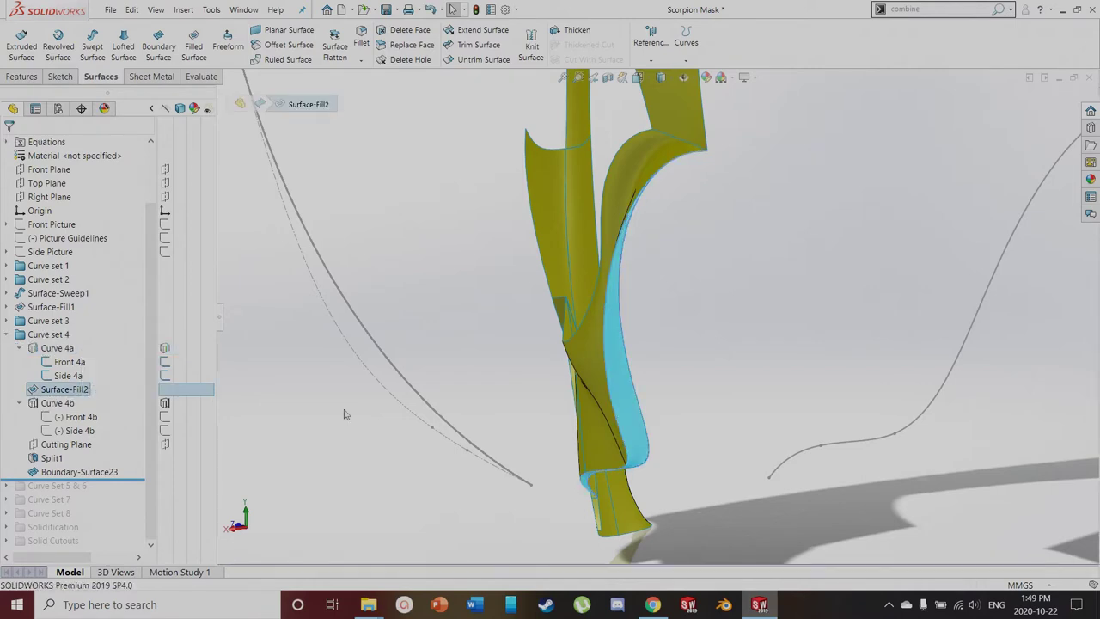
left_click(521, 299)
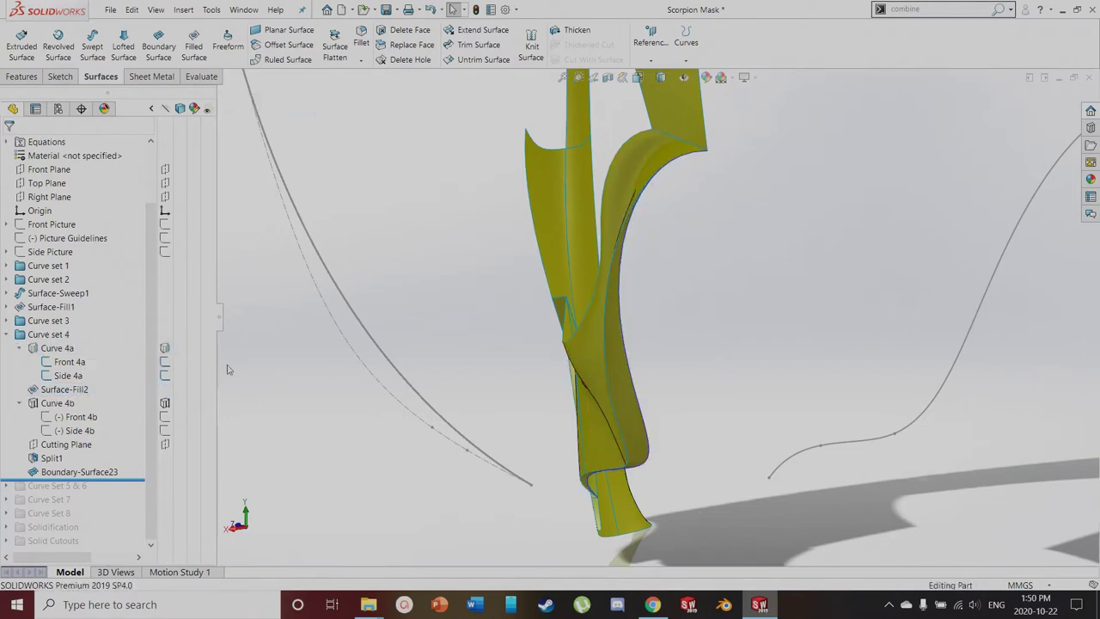
Hide Side 4a, Front 4a and Curve 4a, and return to a side-on view of the mask
left_click(165, 376)
left_click(165, 362)
left_click(165, 348)
scroll(422, 344, "up", 3)
middle_click_drag(481, 339, 550, 339)
middle_click_drag(751, 355, 777, 408)
scroll(777, 407, "up", 4)
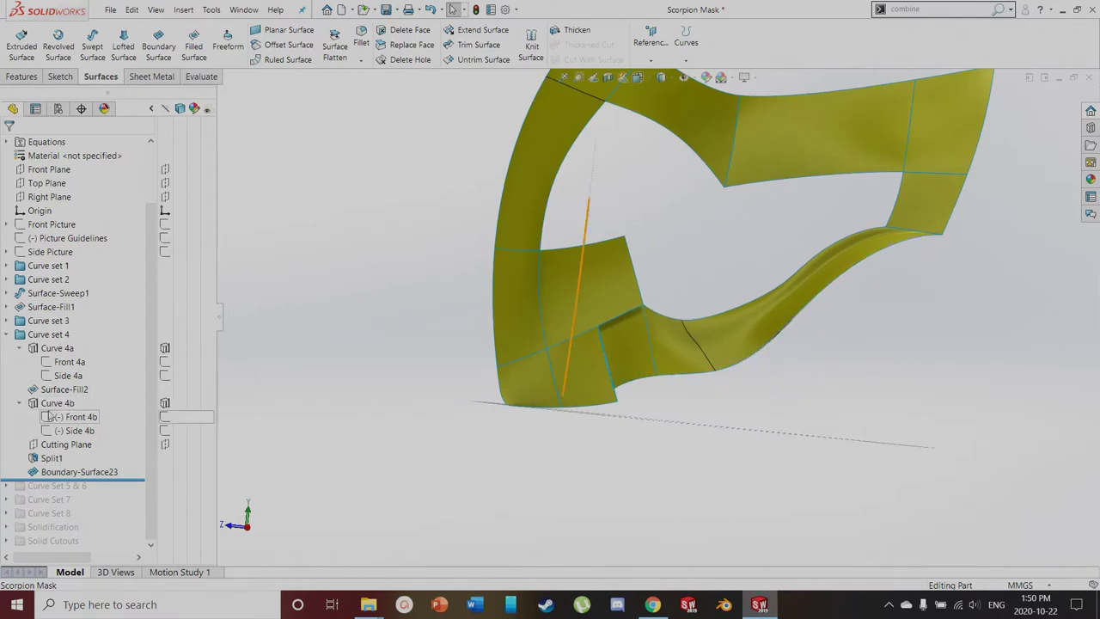
Show Front 4b and Side 4b with their projected Curve 4b, and hide both sketches again
middle_click_drag(430, 389, 508, 390)
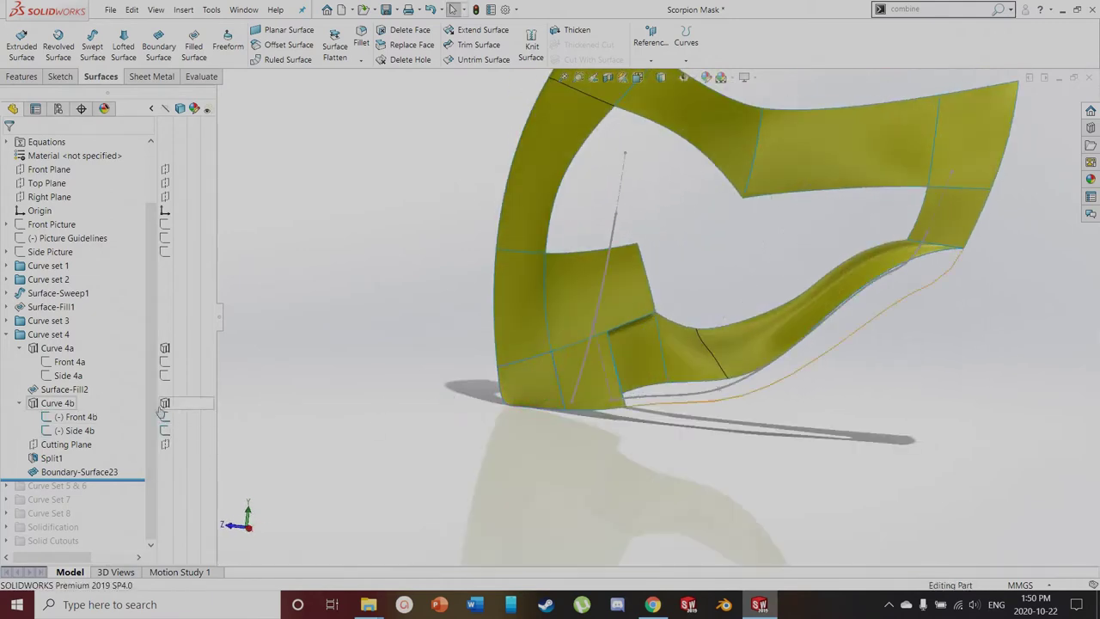
left_click(166, 403)
scroll(646, 378, "up", 2)
middle_click_drag(756, 391, 769, 387)
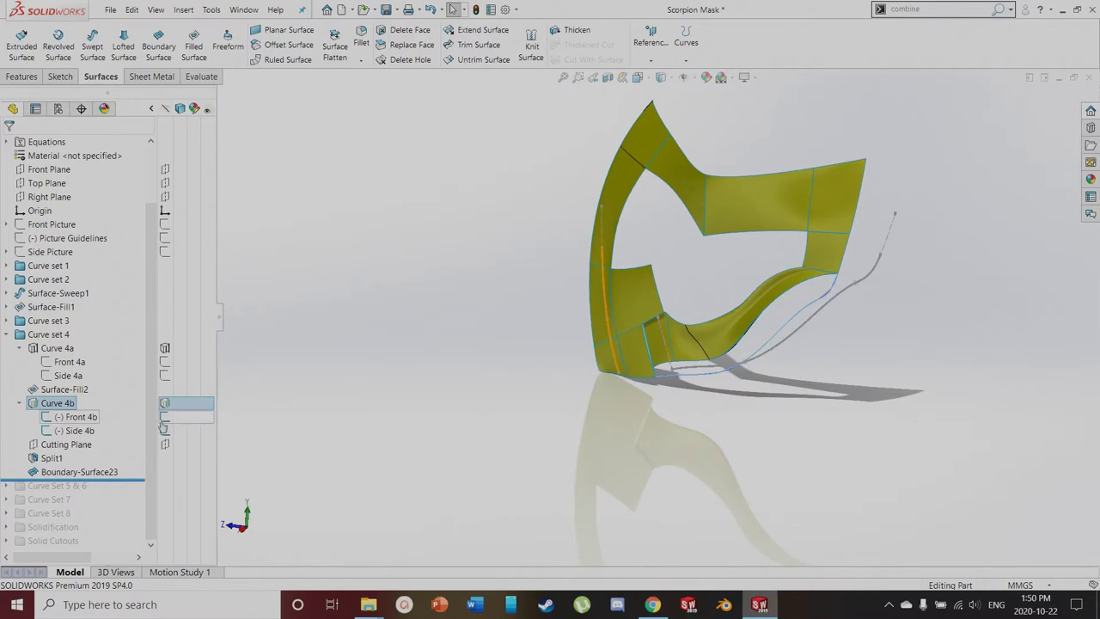
scroll(680, 358, "down", 3)
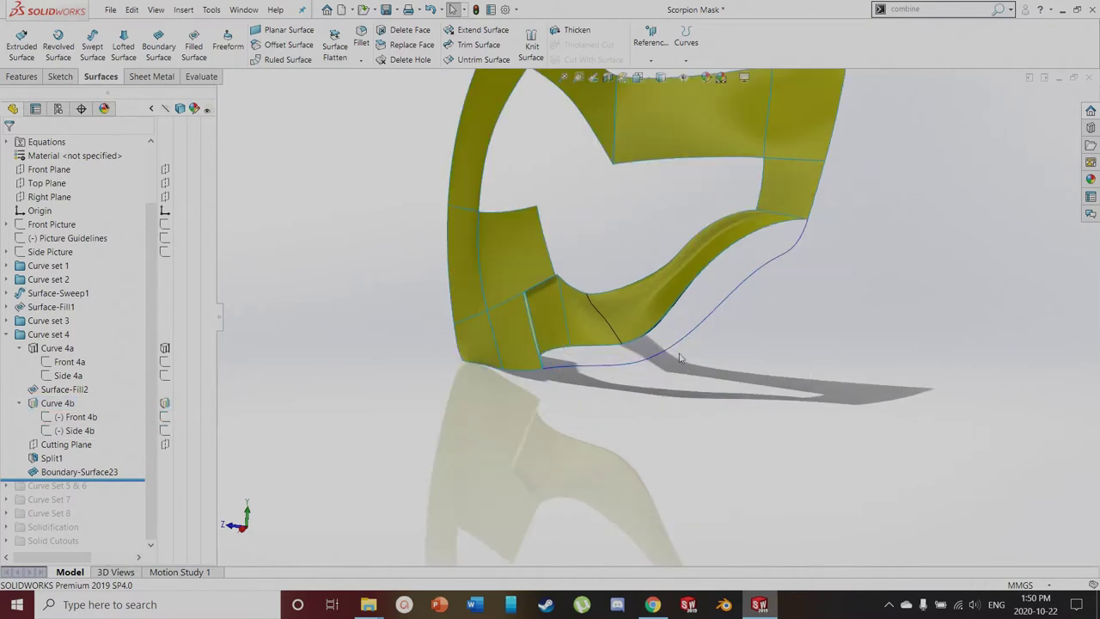
Highlight Surface-Fill2 along the lower band's edge and Curve 4b below it as the borders of the open gap
scroll(666, 353, "down", 6)
scroll(705, 361, "down", 2)
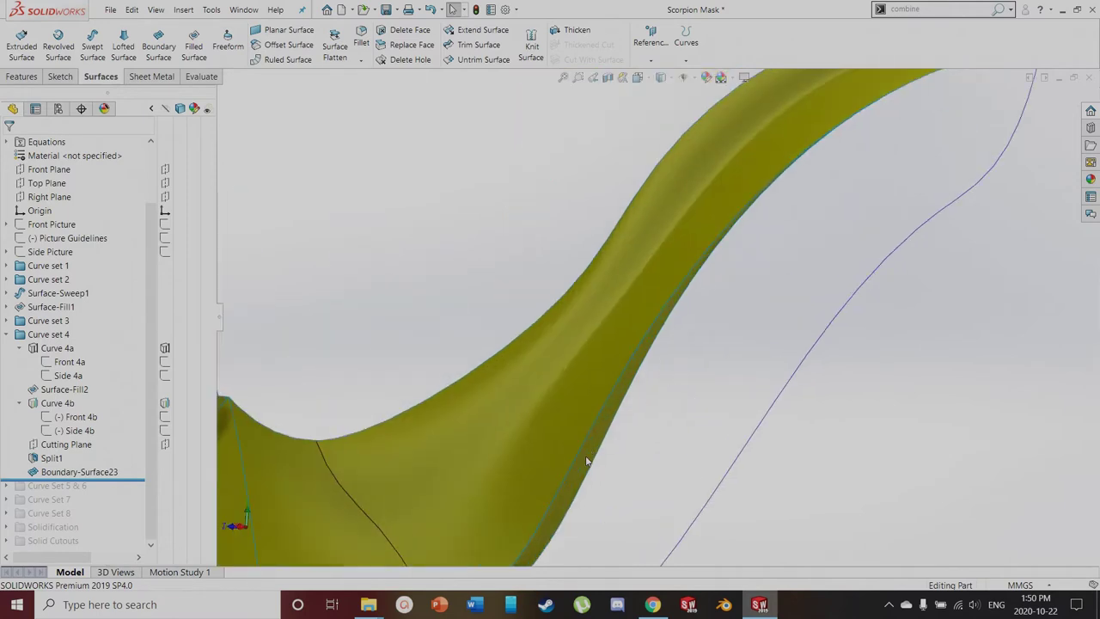
left_click(588, 462)
scroll(602, 460, "up", 5)
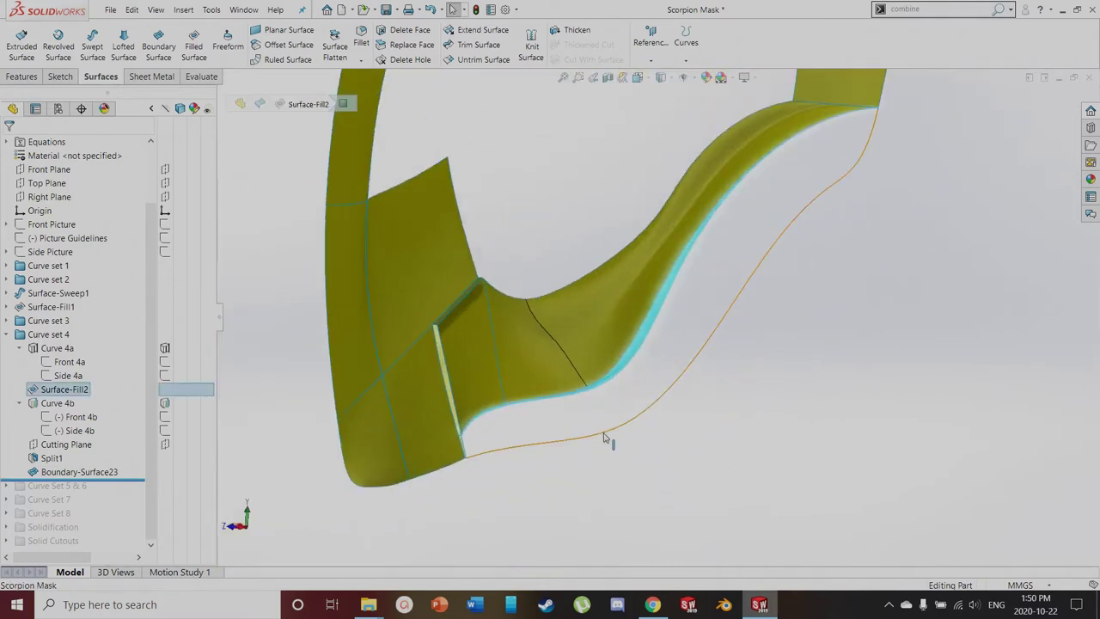
left_click(604, 434)
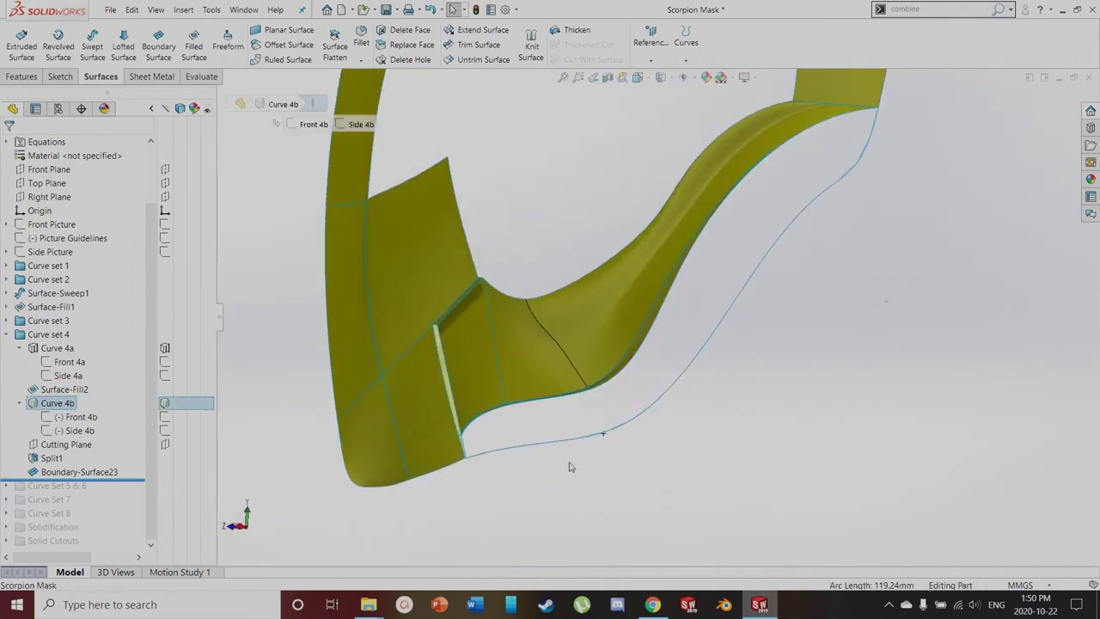
Show the Cutting Plane and inspect the two pieces of the narrow strip separated by Split1
left_click(165, 444)
left_click(510, 541)
middle_click_drag(532, 493, 527, 505)
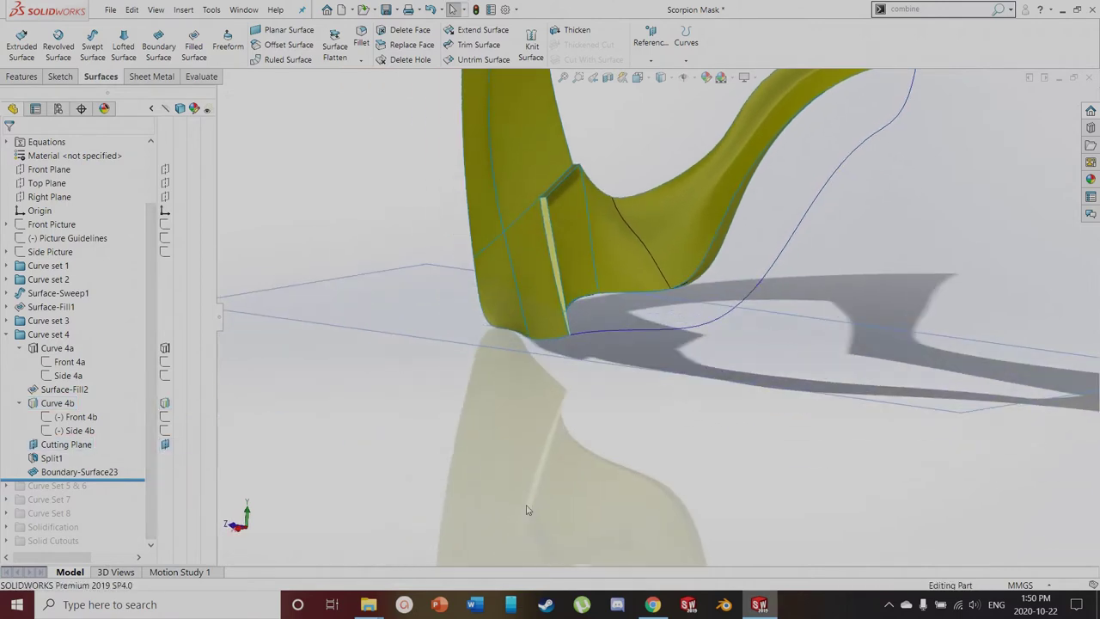
scroll(566, 306, "down", 5)
left_click(644, 229)
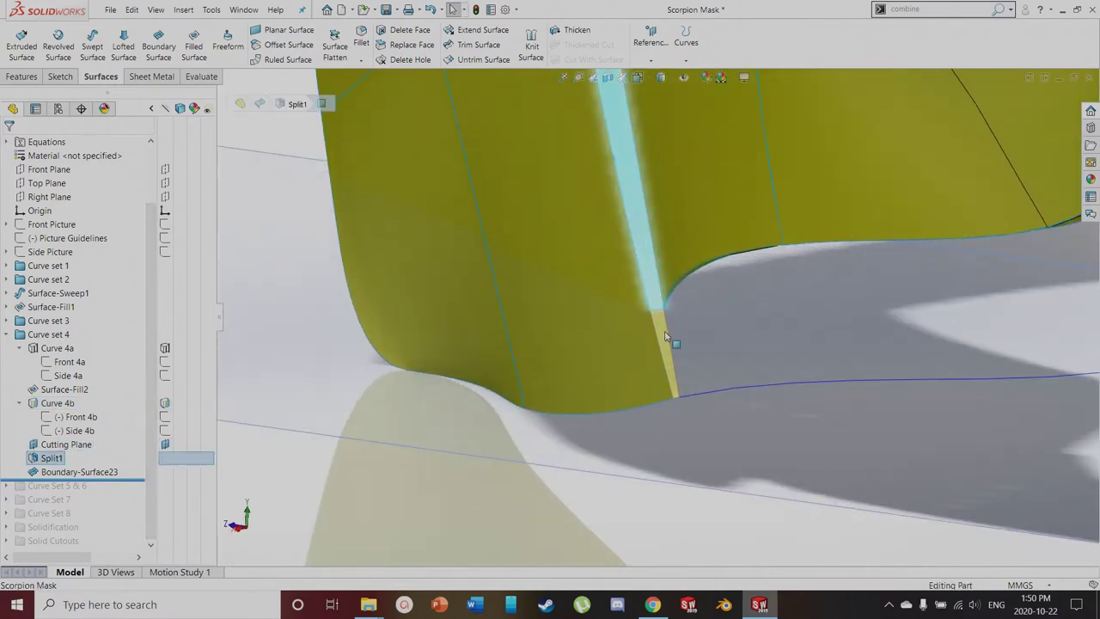
left_click(667, 337)
Roll the model back to just before Split1 and highlight the unsplit Surface-Fill1 strip
left_click_drag(49, 479, 52, 452)
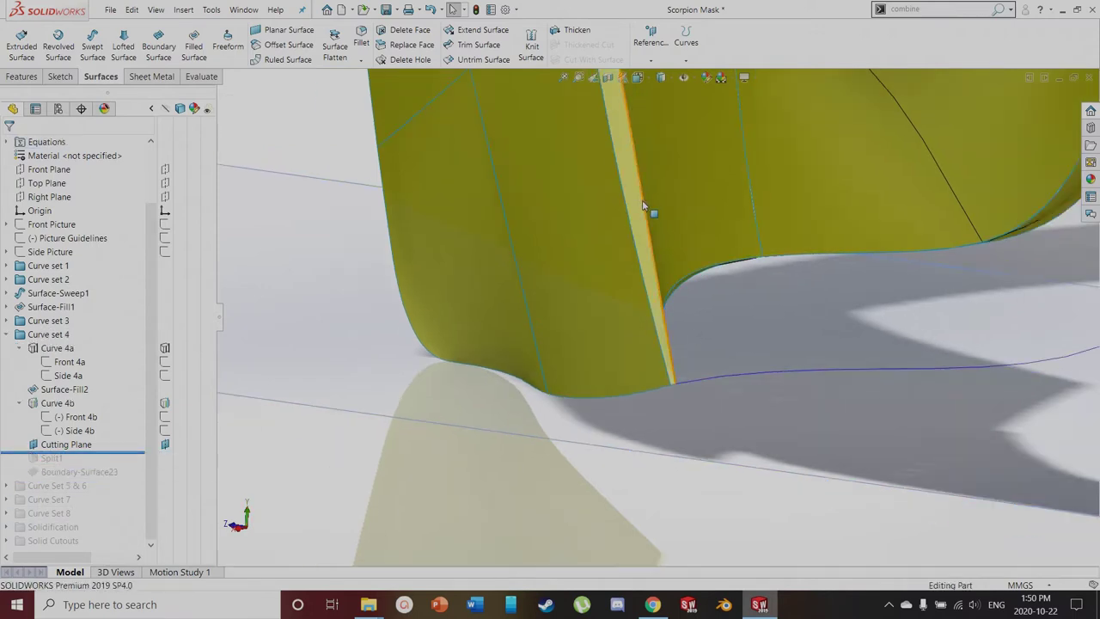
left_click(643, 206)
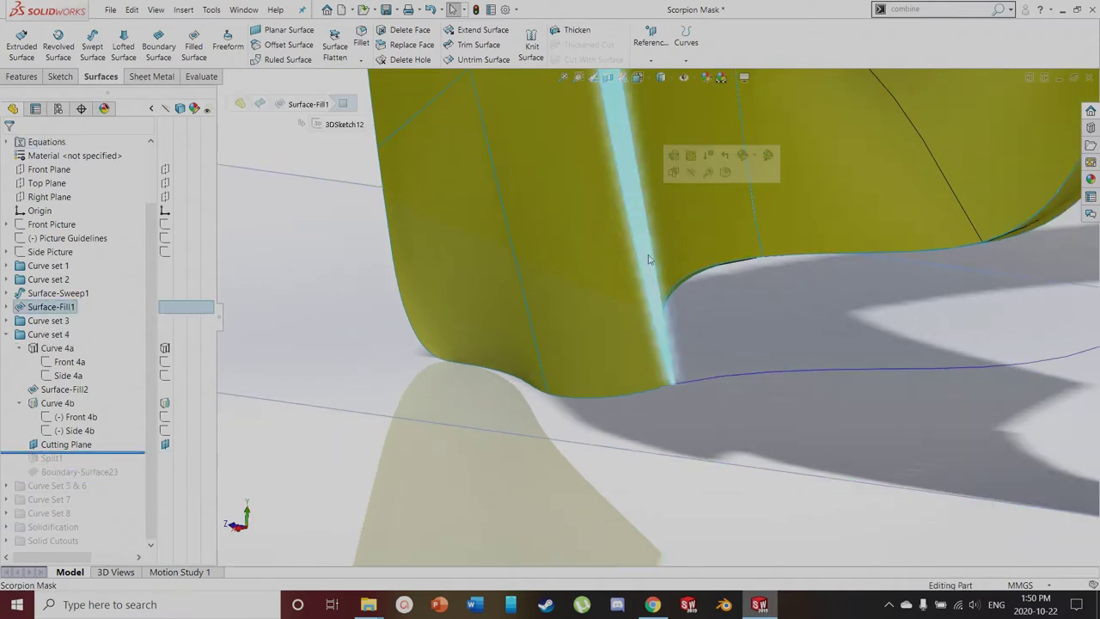
left_click(670, 504)
scroll(644, 482, "up", 6)
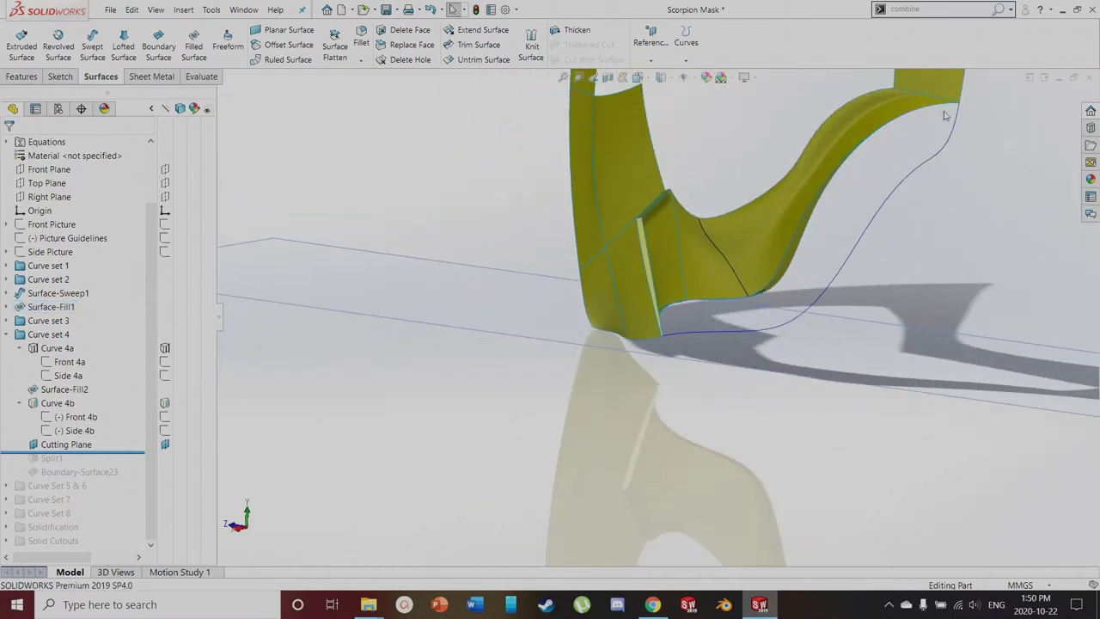
Inspect the strip's lower end at the cutting plane, selecting Surface-Fill1 and the adjoining Curve 4b
scroll(789, 256, "down", 3)
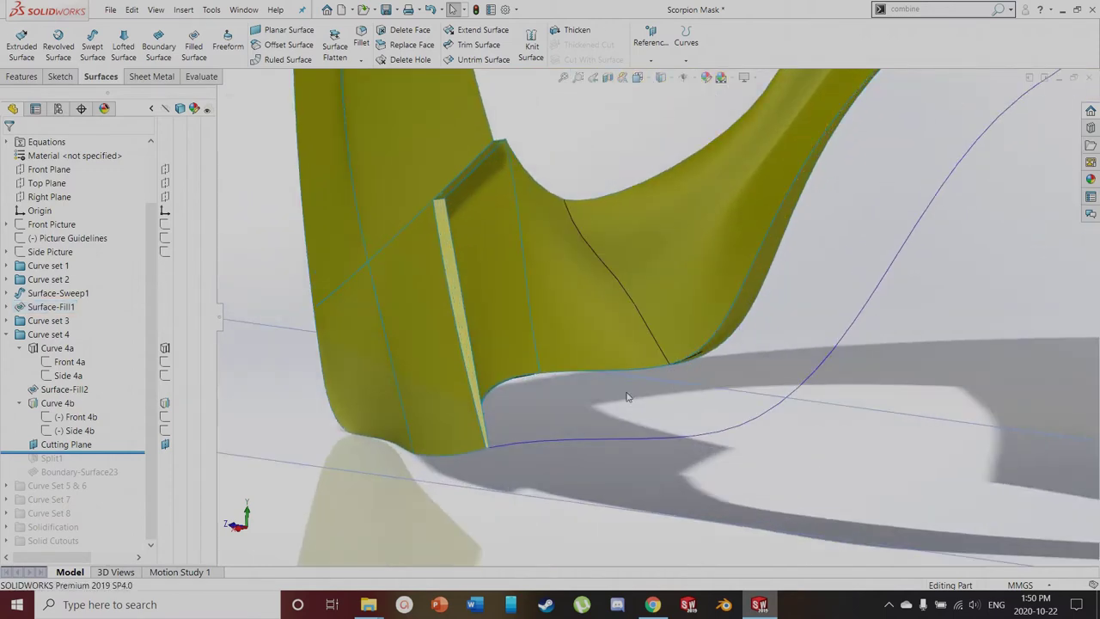
scroll(607, 381, "down", 2)
middle_click_drag(608, 381, 558, 392)
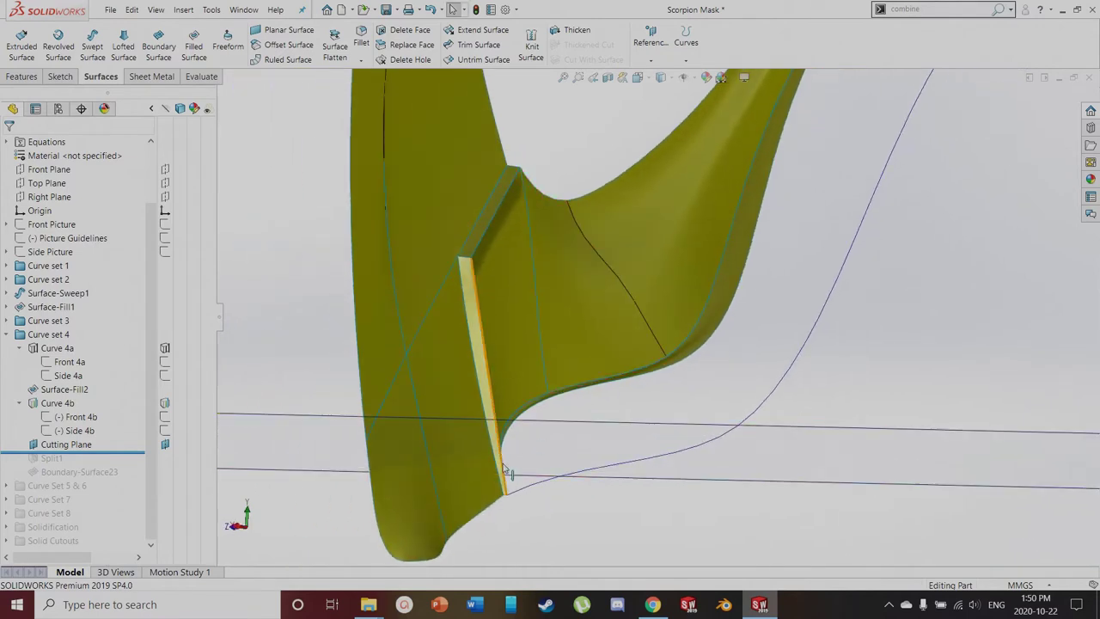
left_click(489, 365)
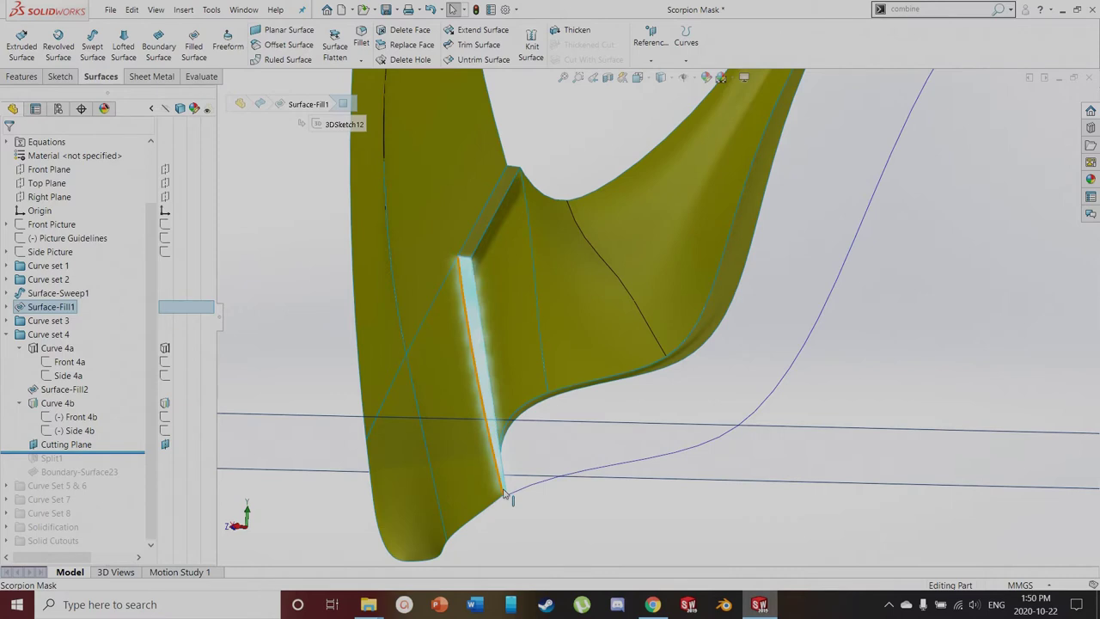
left_click(834, 283)
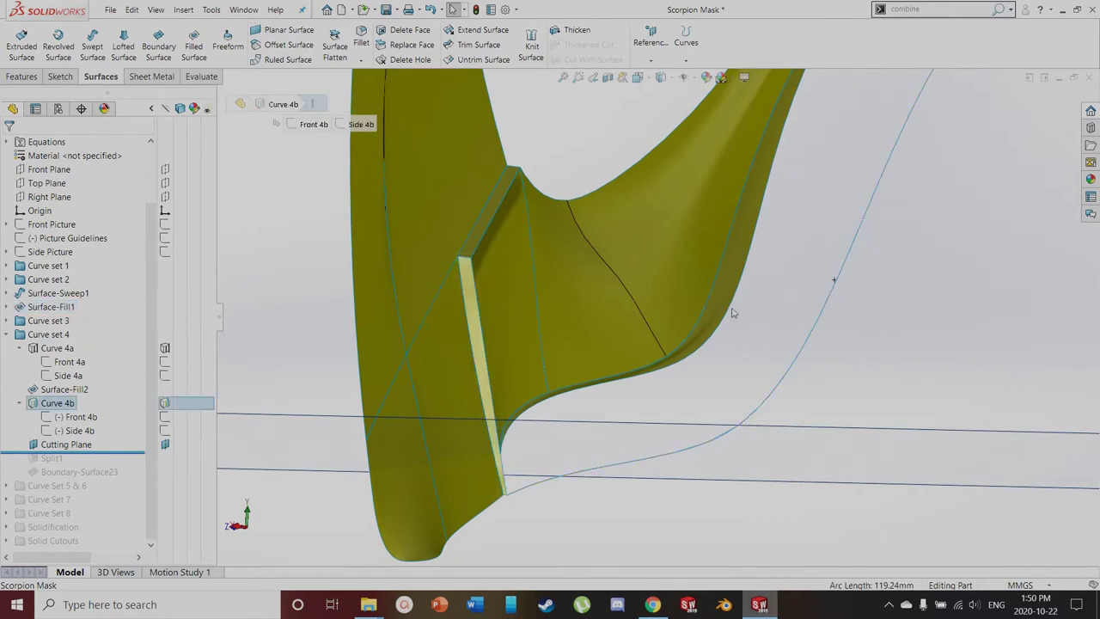
Roll the model forward to include Split1 and highlight the upper piece of the narrow strip
left_click(727, 273)
left_click_drag(53, 449, 52, 464)
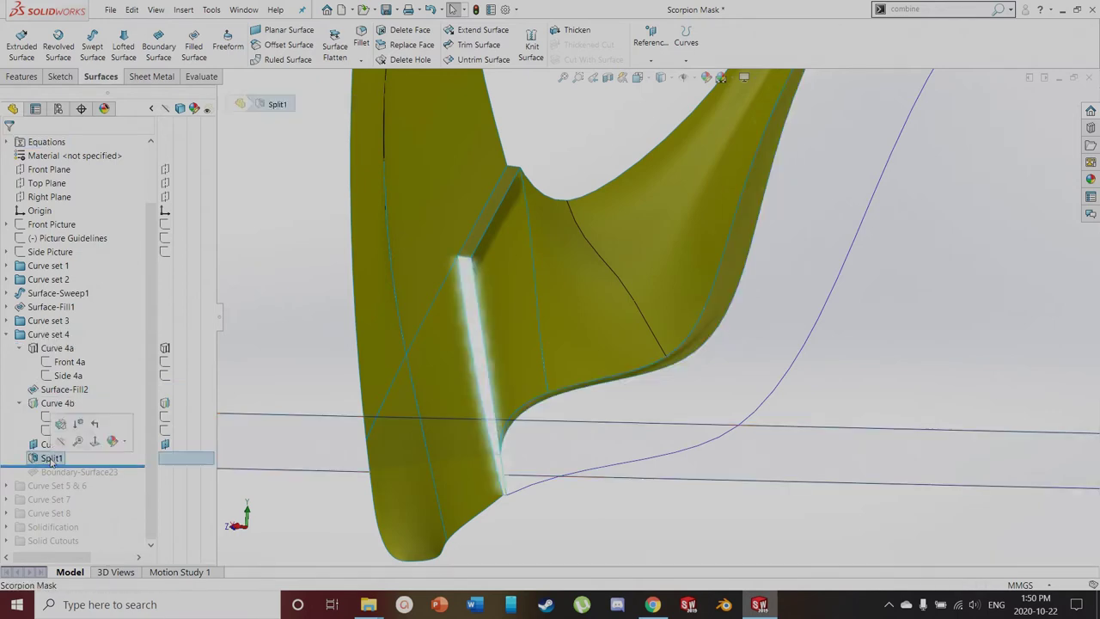
scroll(431, 404, "down", 5)
left_click(638, 229)
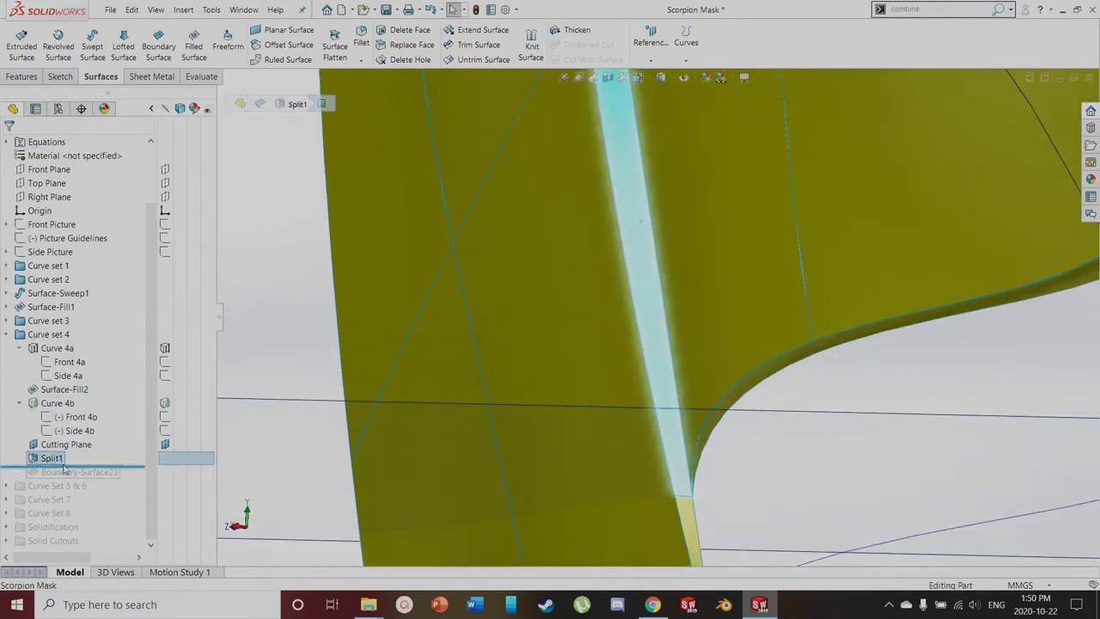
Review Split1's Cutting Plane trim tool and Surface-Fill1 target body, and highlight the strip's short lower piece
left_click(46, 459)
left_click(54, 423)
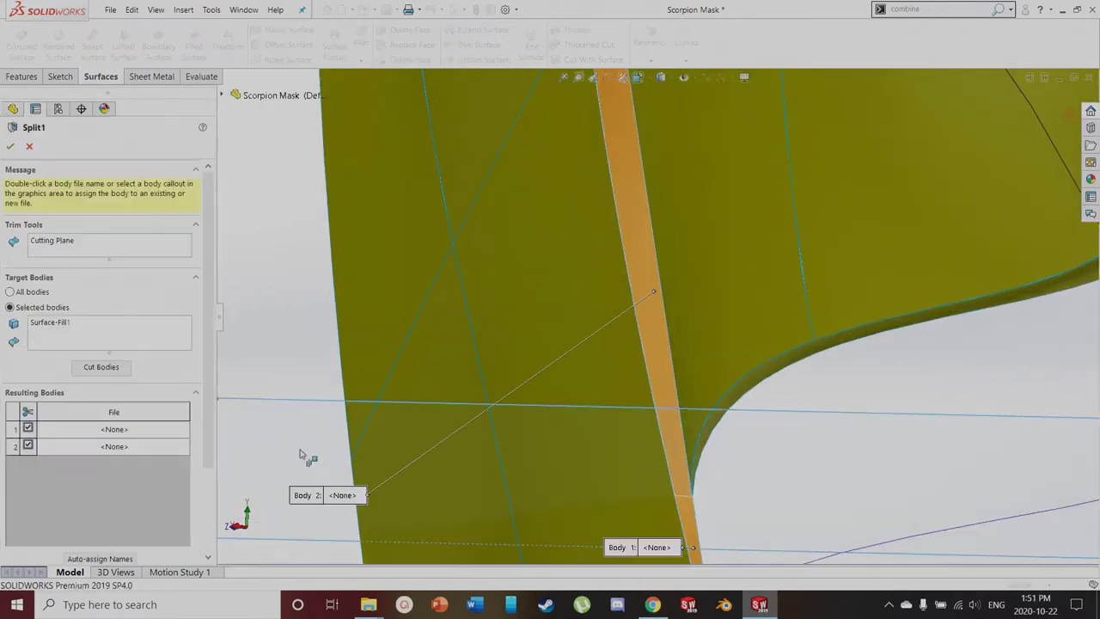
scroll(305, 454, "up", 4)
left_click(86, 323)
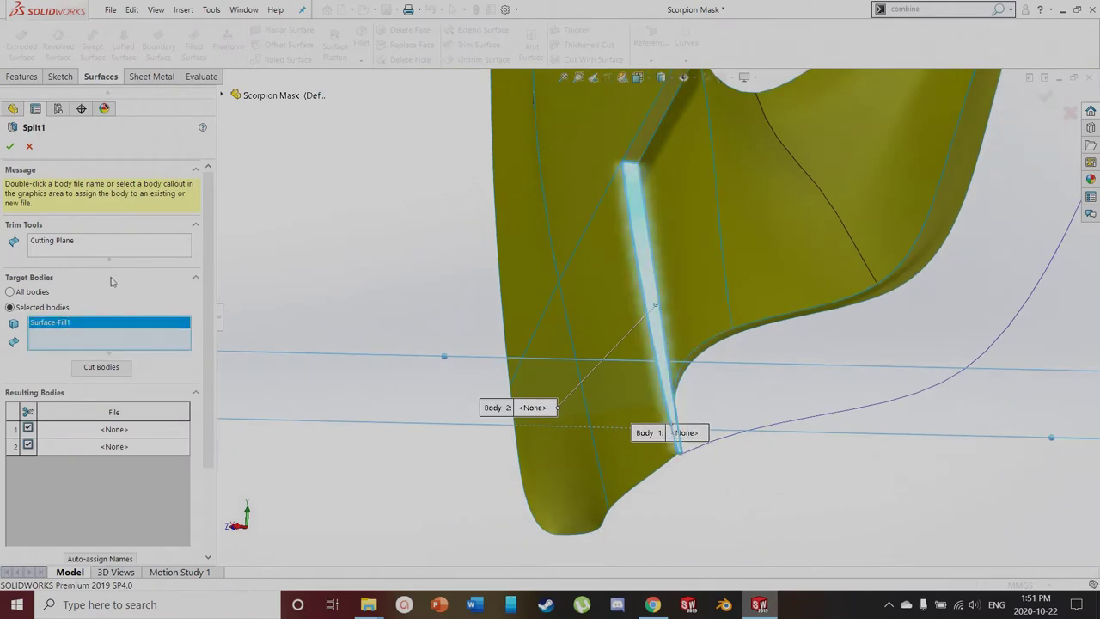
left_click(84, 248)
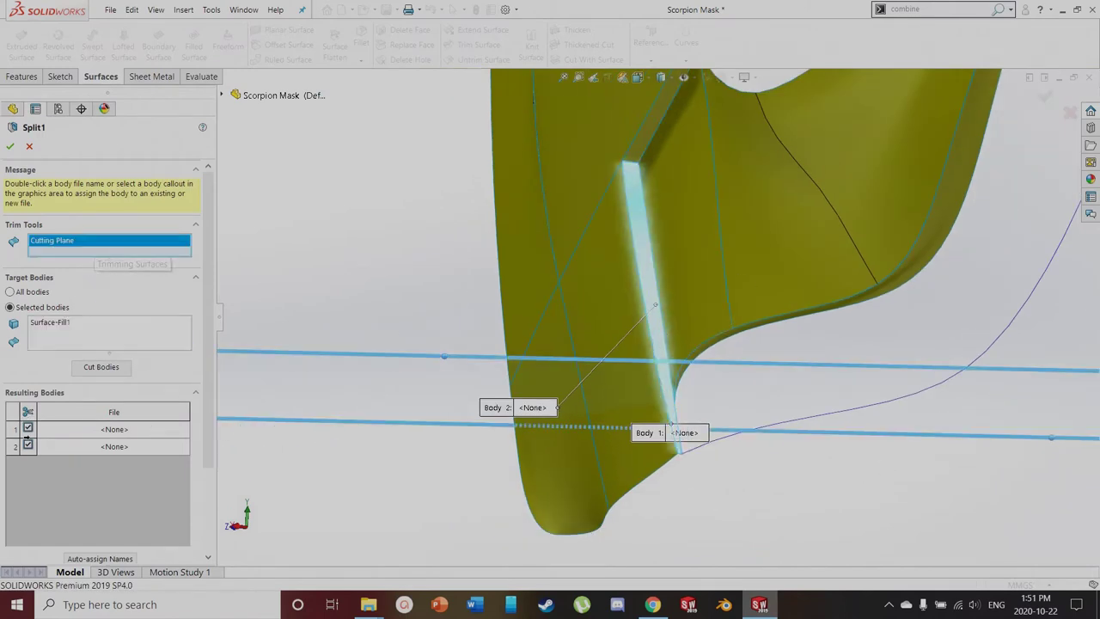
left_click(10, 147)
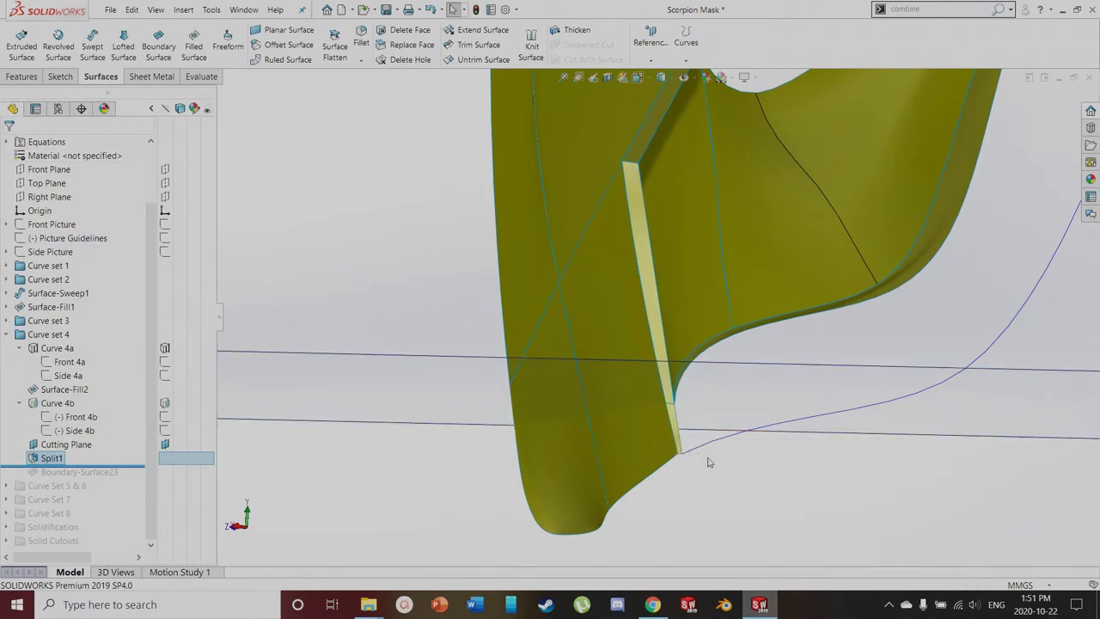
scroll(709, 463, "down", 3)
left_click(631, 381)
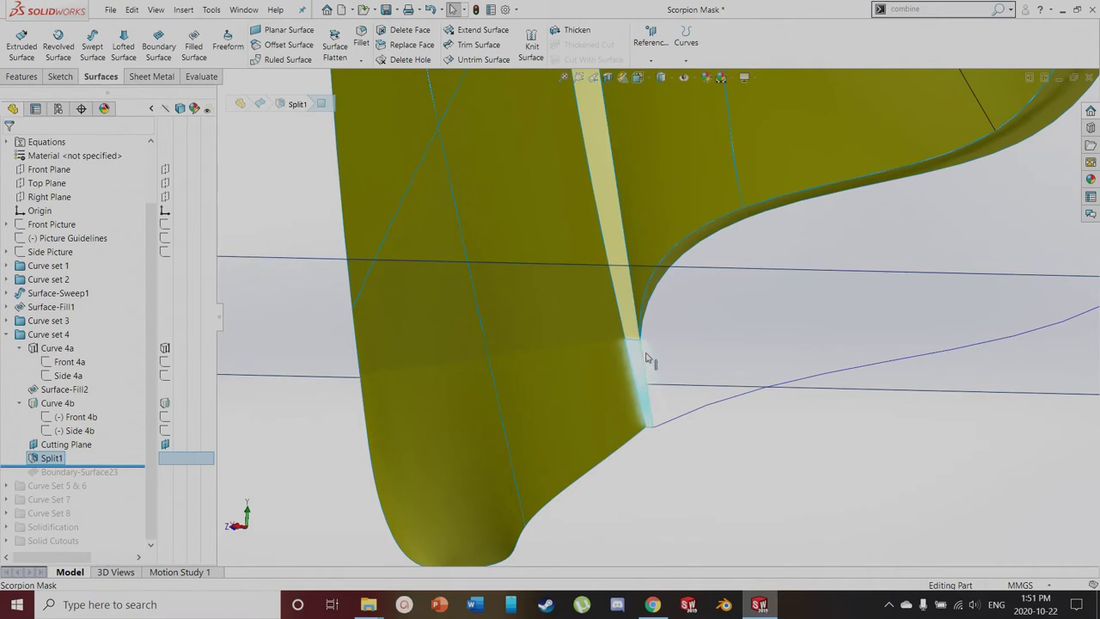
Roll the model forward past Boundary-Surface23 and show that surface body
left_click_drag(117, 464, 115, 476)
scroll(742, 494, "up", 5)
left_click(65, 472)
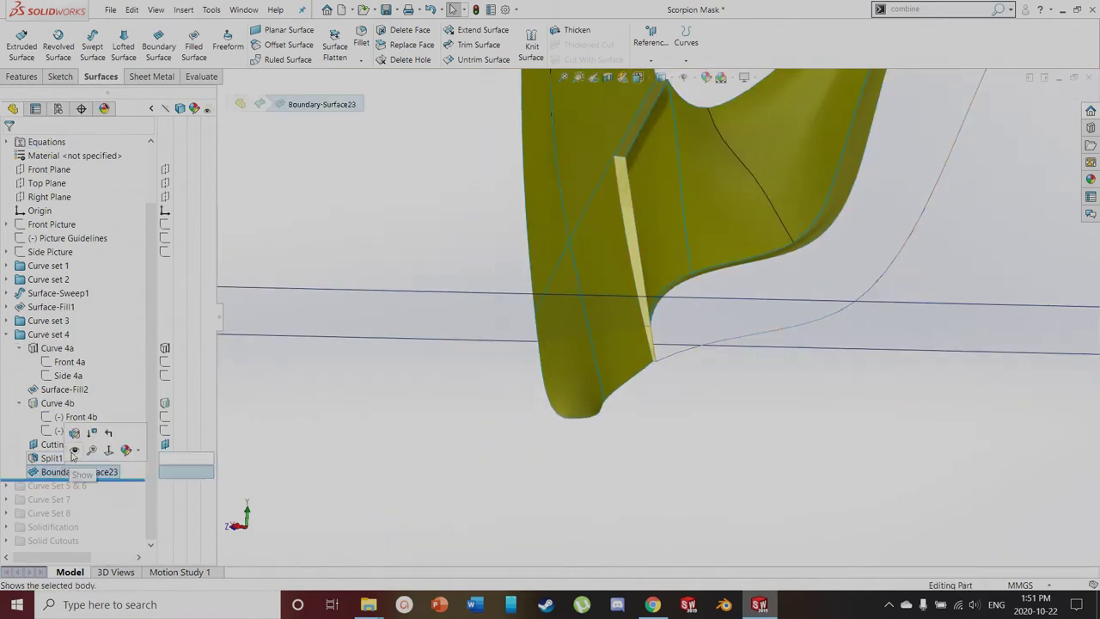
left_click(72, 450)
Examine Boundary-Surface23 from several angles along the lower band, from the split strip to the rear edge
scroll(651, 436, "up", 7)
middle_click_drag(674, 451, 865, 315)
scroll(752, 290, "down", 5)
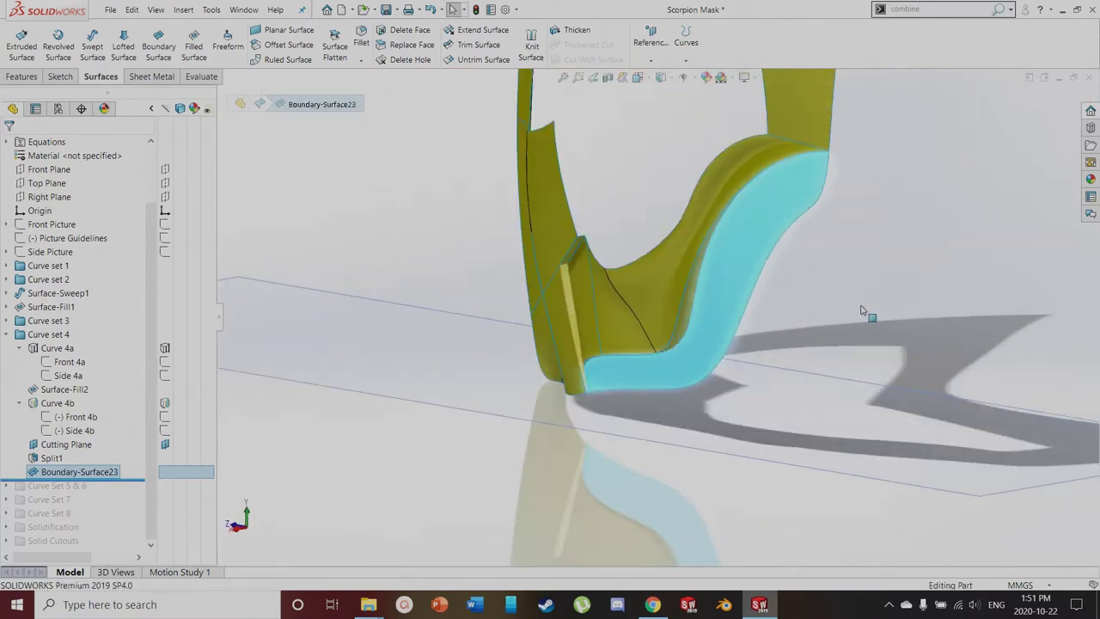
scroll(654, 238, "down", 5)
scroll(605, 287, "up", 3)
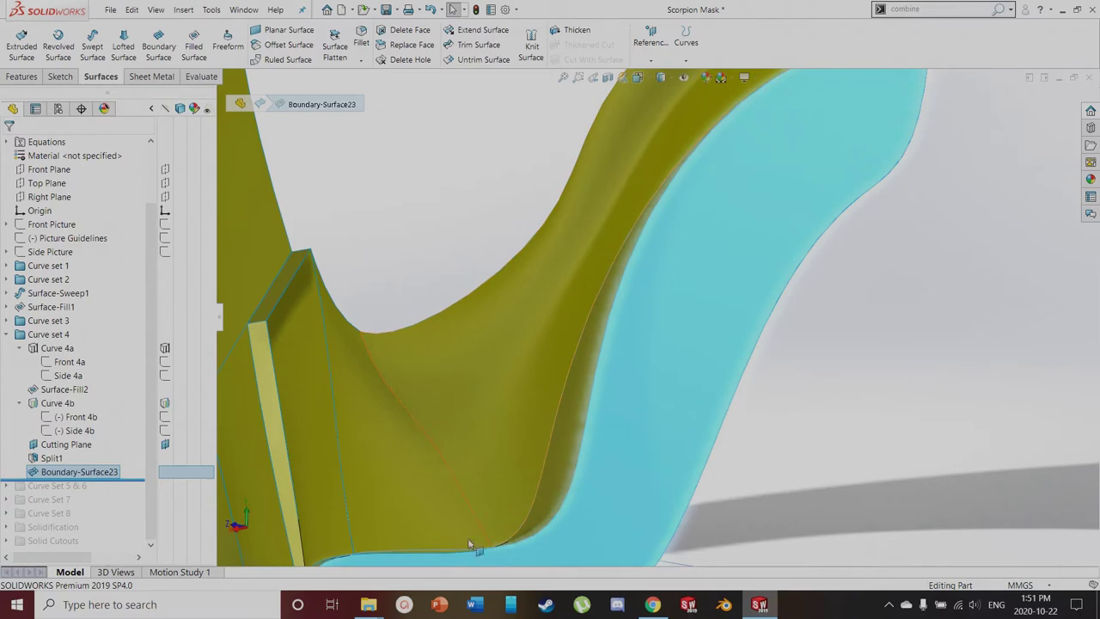
middle_click_drag(580, 456, 606, 327)
scroll(619, 325, "up", 2)
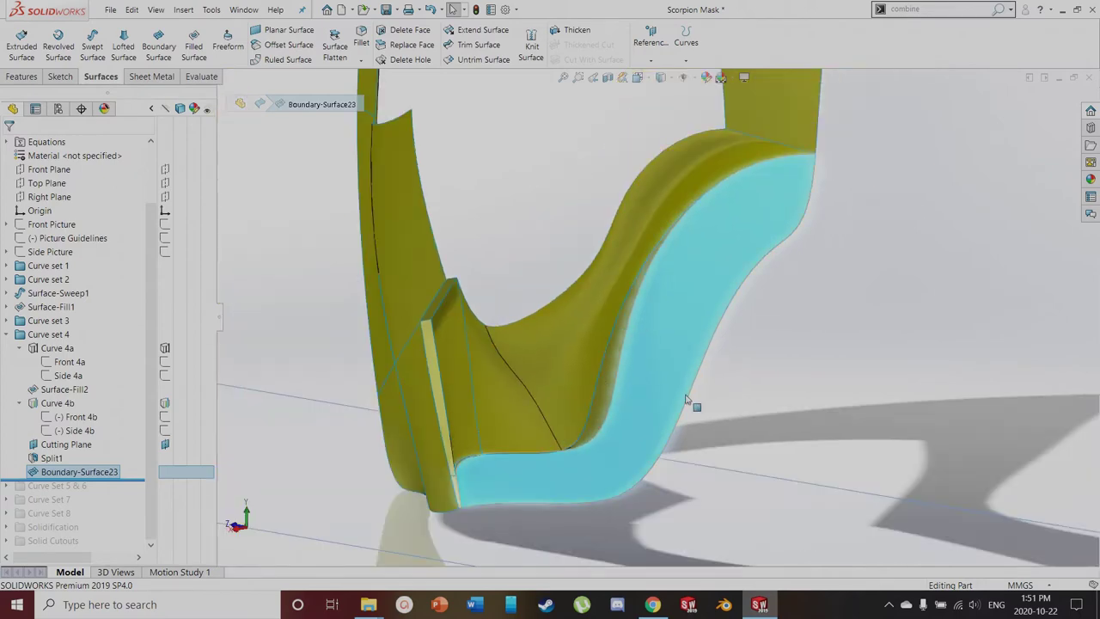
middle_click_drag(710, 347, 651, 404)
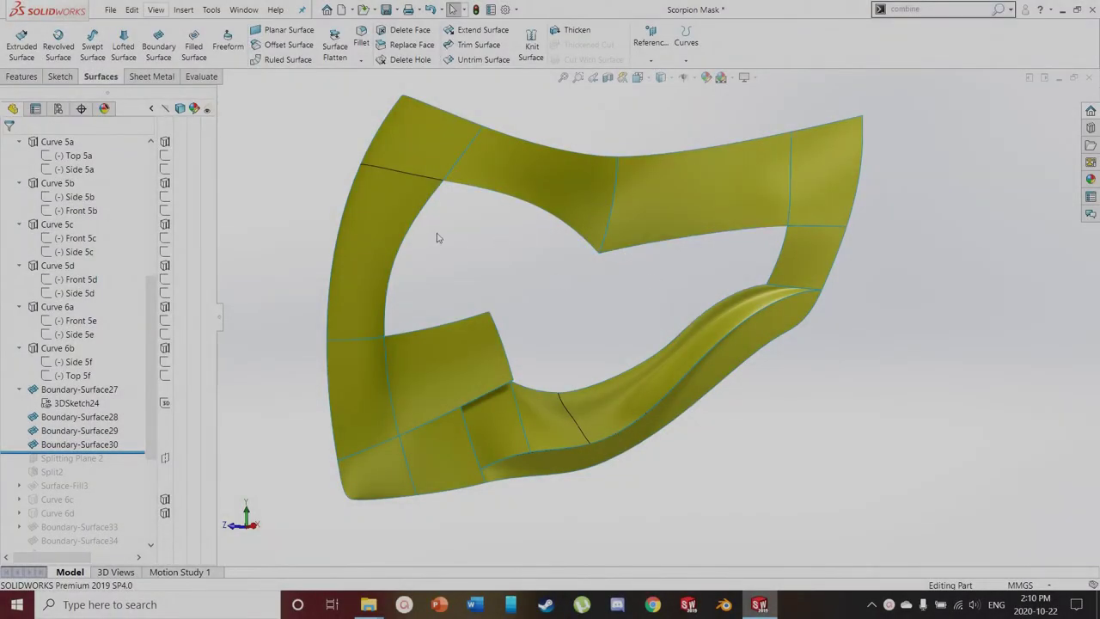
Show the Side Picture to compare the model's inner opening with the reference in side view, and hide the picture again
scroll(131, 259, "up", 6)
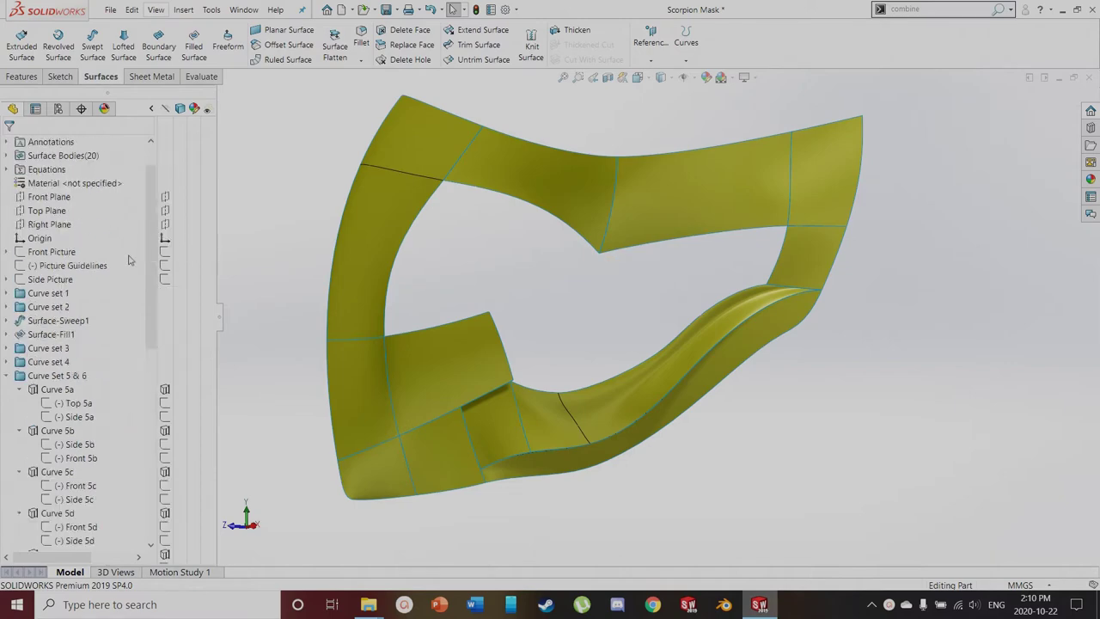
left_click(167, 282)
key("ctrl+4")
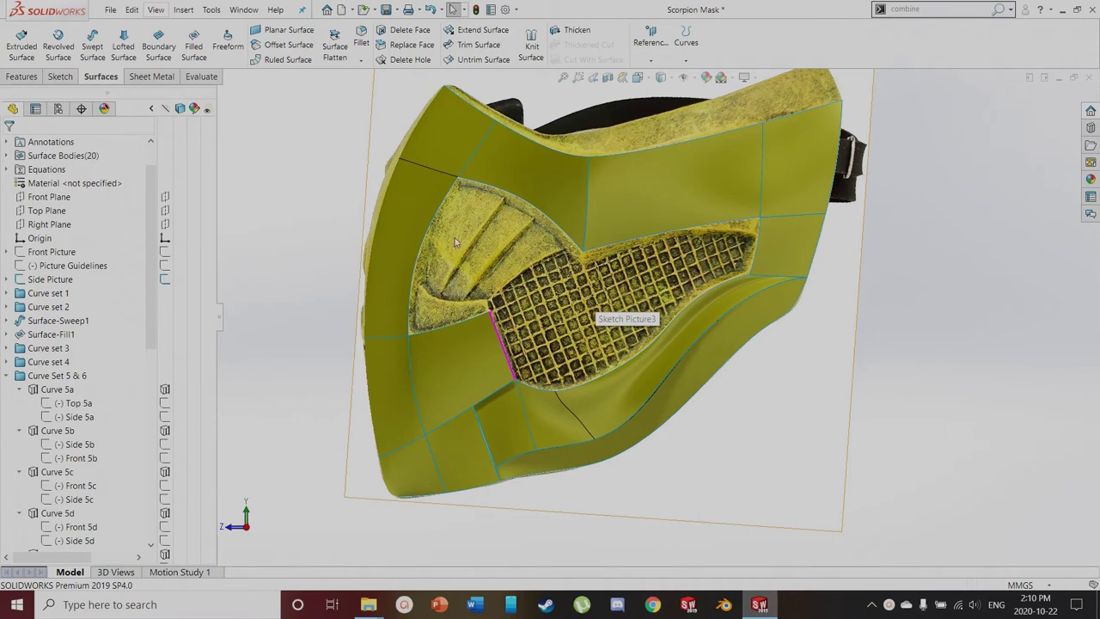
left_click(165, 282)
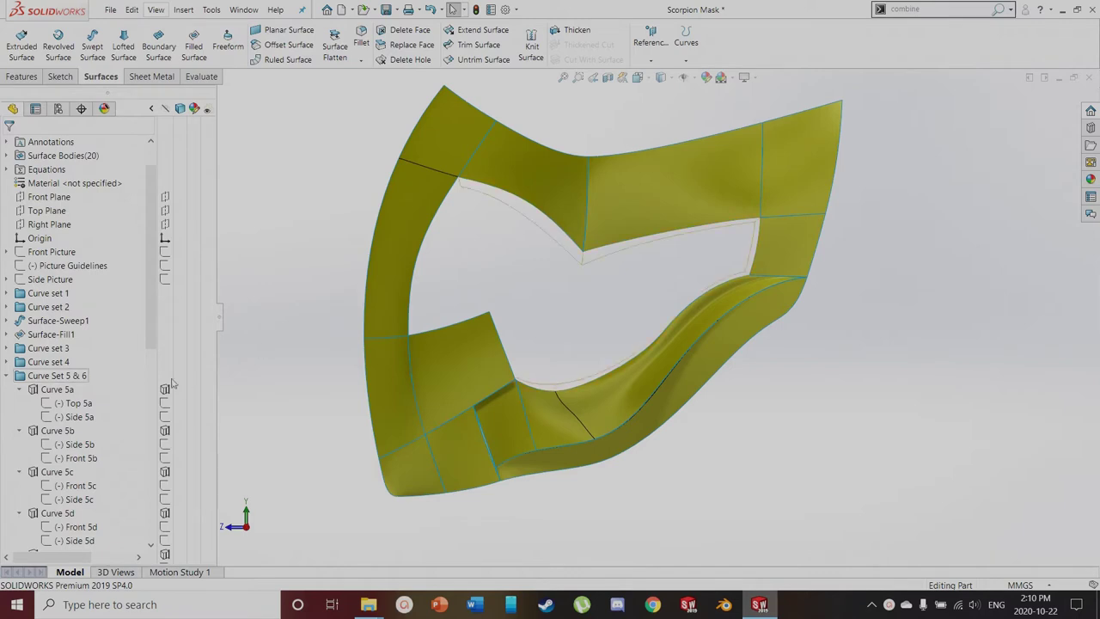
Show the side sketches 5a, 5b, 5c, 5d, 5e and 5f outlining the mask's inner opening
scroll(172, 384, "down", 3)
left_click(169, 294)
left_click(166, 321)
left_click(165, 362)
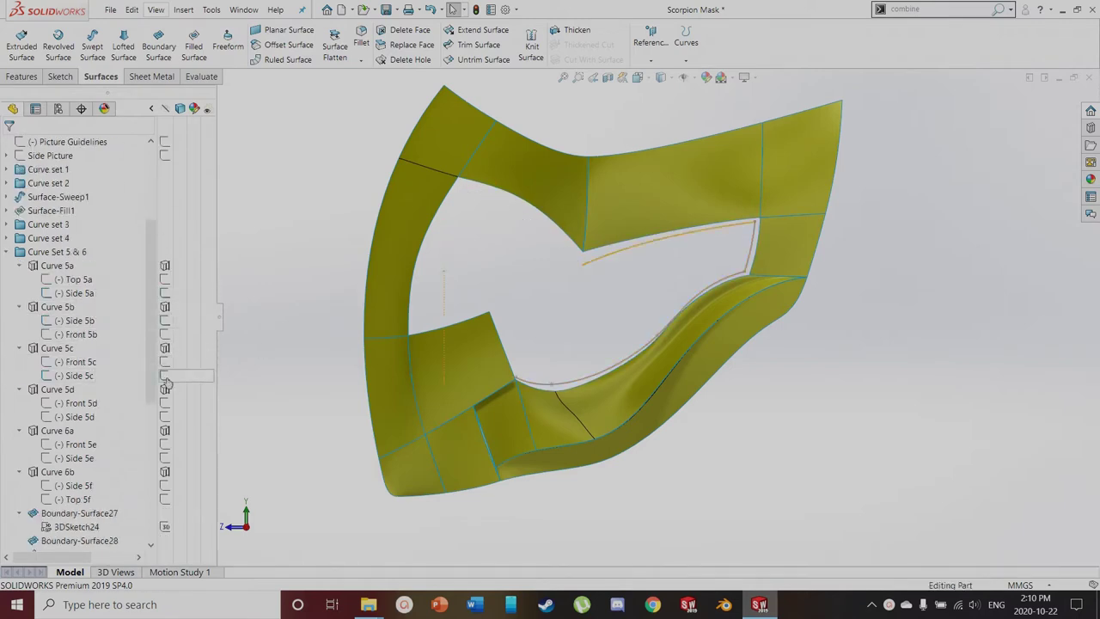
left_click(165, 417)
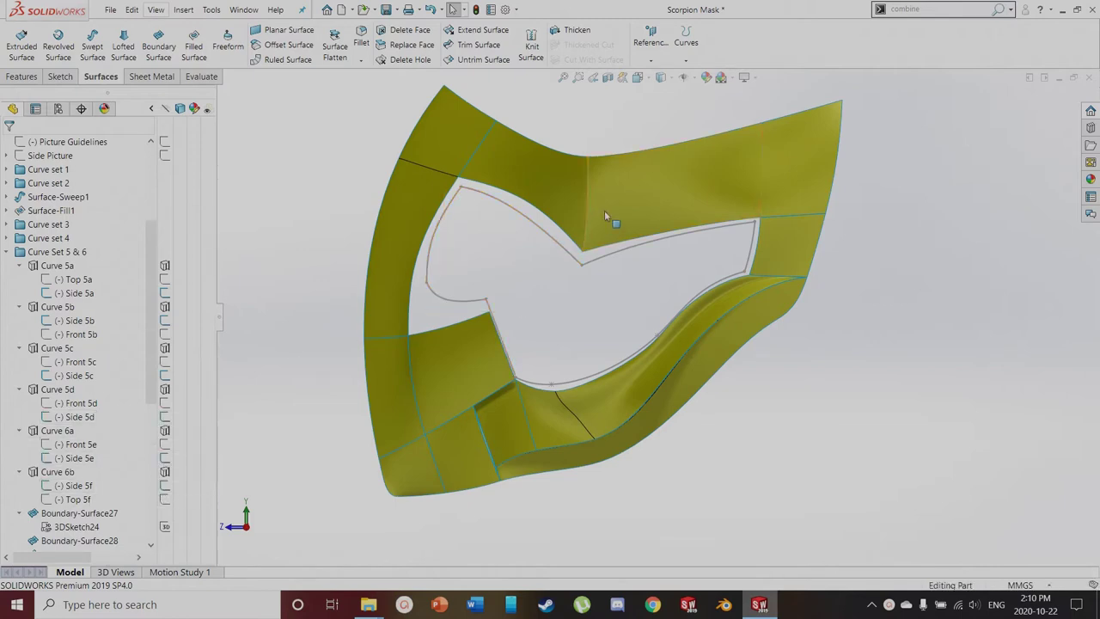
Highlight the Side 5a and Side 5f curves and inspect the flat side outline from the side and the front
scroll(583, 377, "down", 3)
left_click(578, 385)
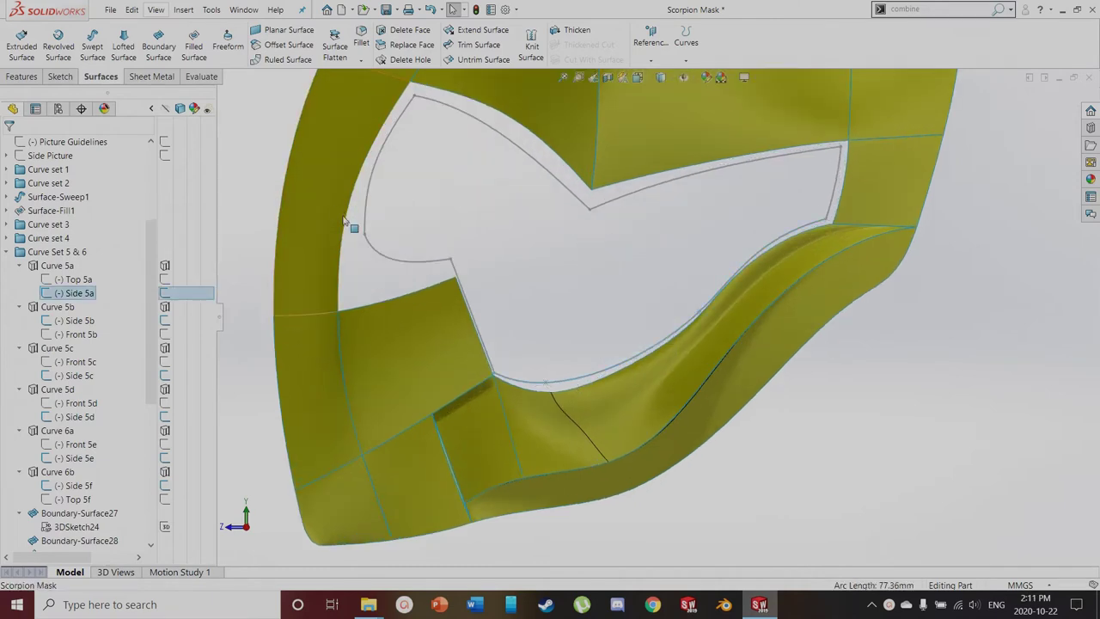
left_click(372, 257)
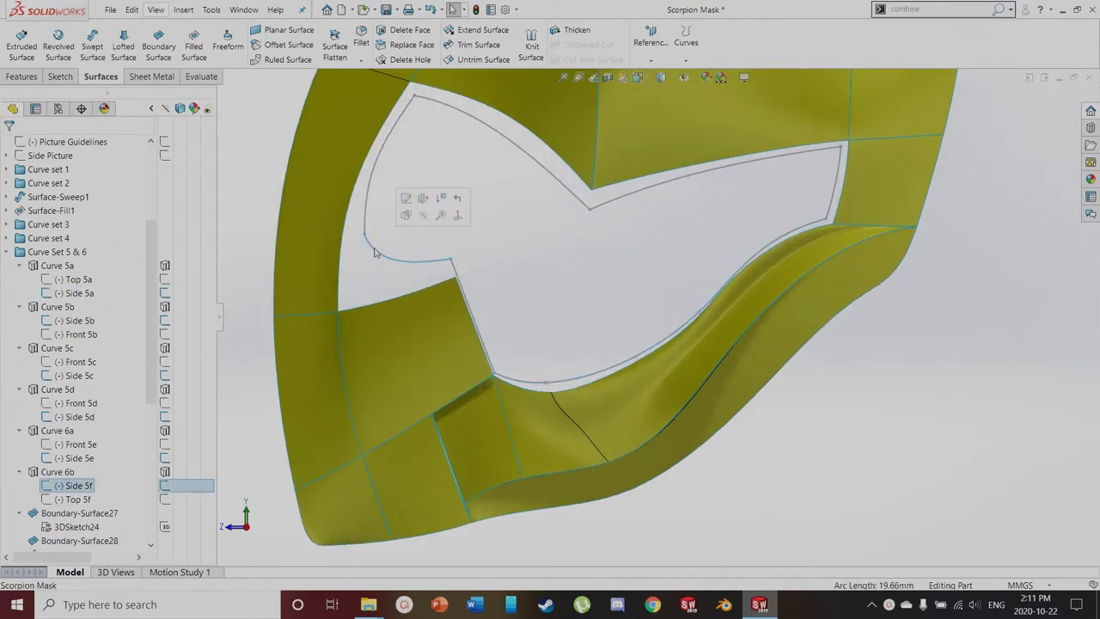
left_click(517, 255)
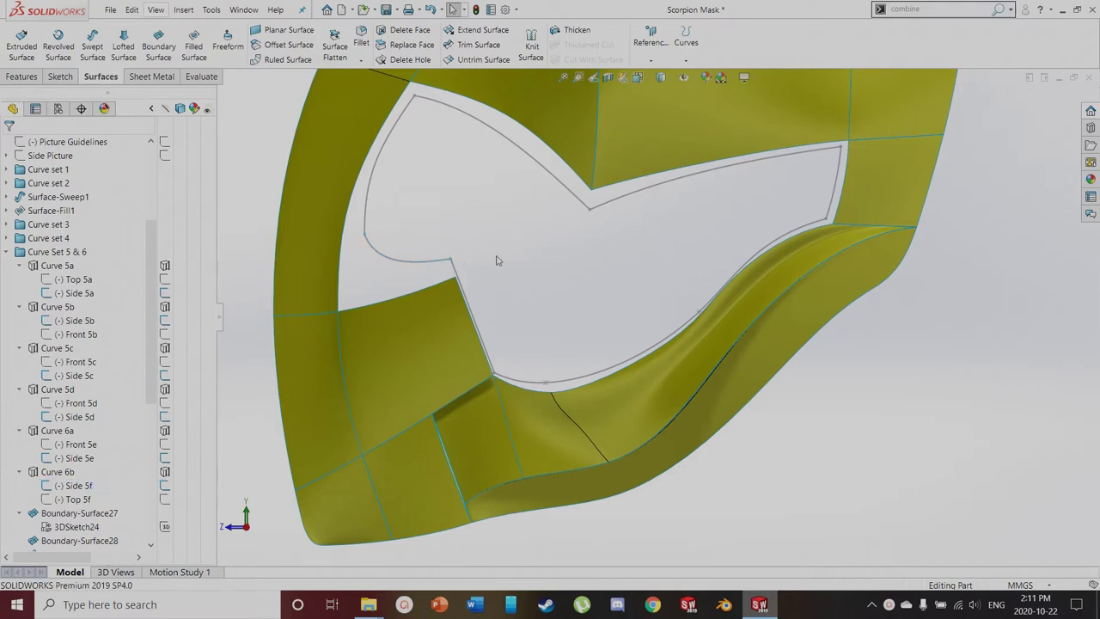
scroll(506, 244, "up", 3)
middle_click_drag(526, 294, 588, 260)
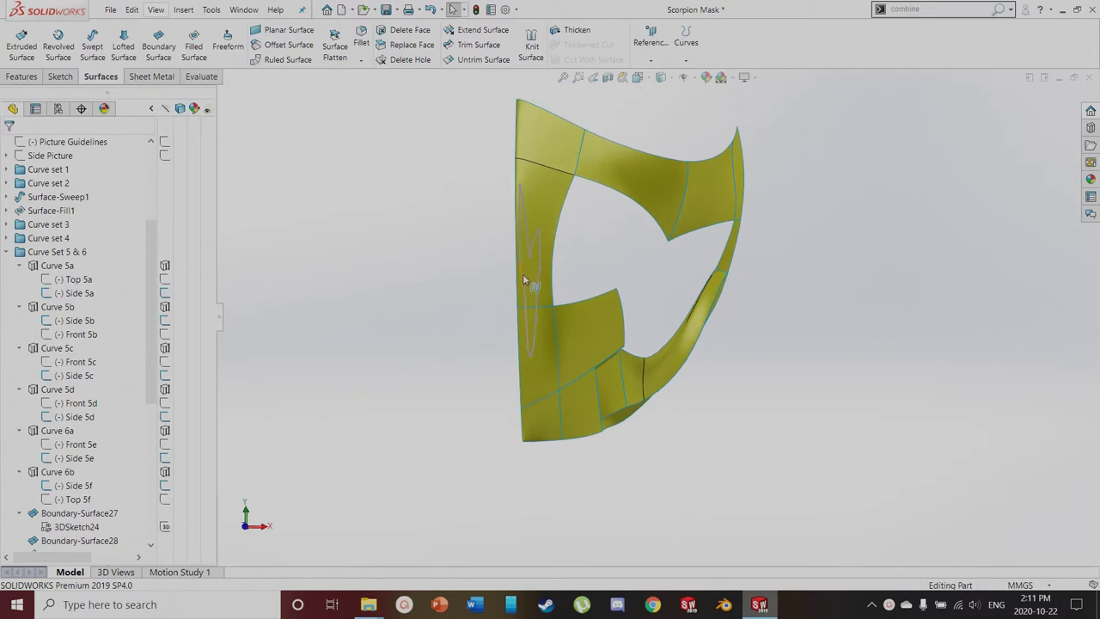
middle_click_drag(661, 276, 534, 313)
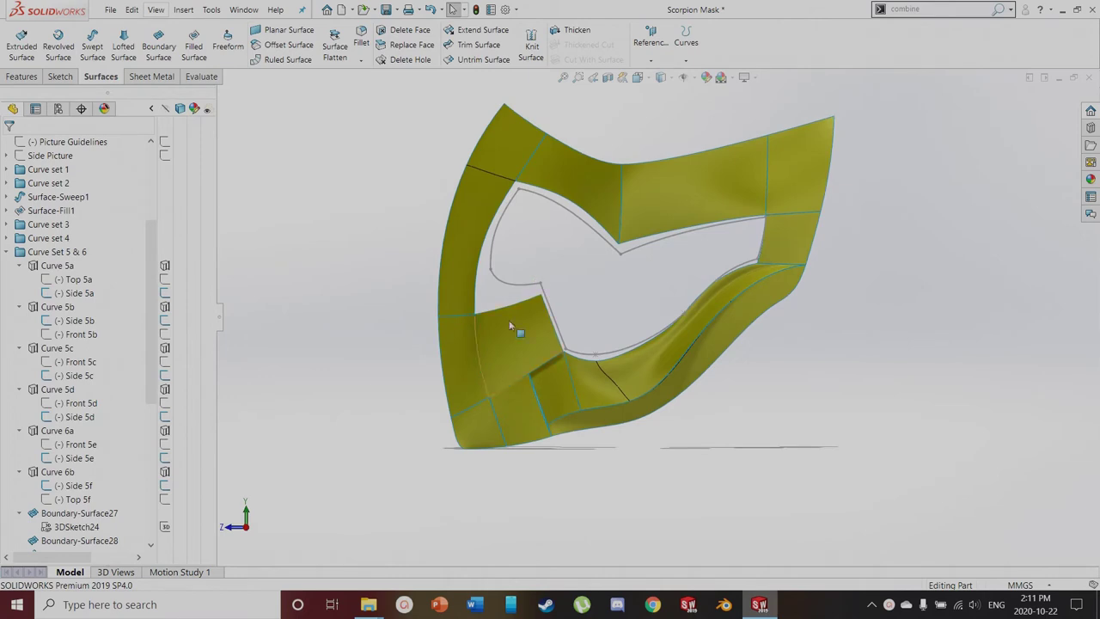
Show the Top 5a sketch and inspect it from above
left_click(75, 283)
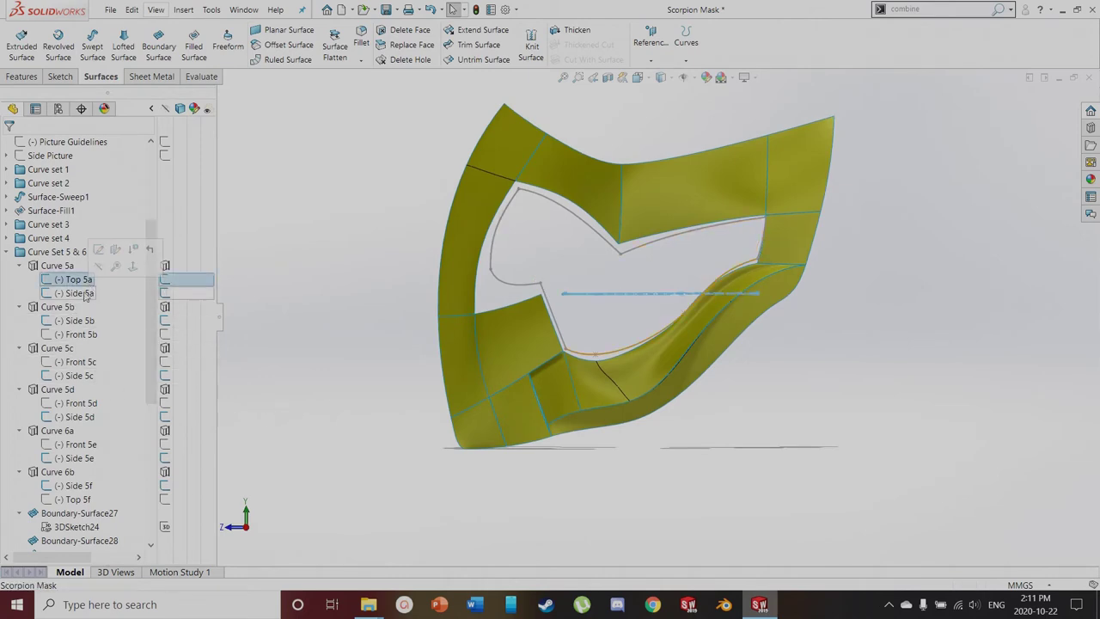
key("ctrl+8")
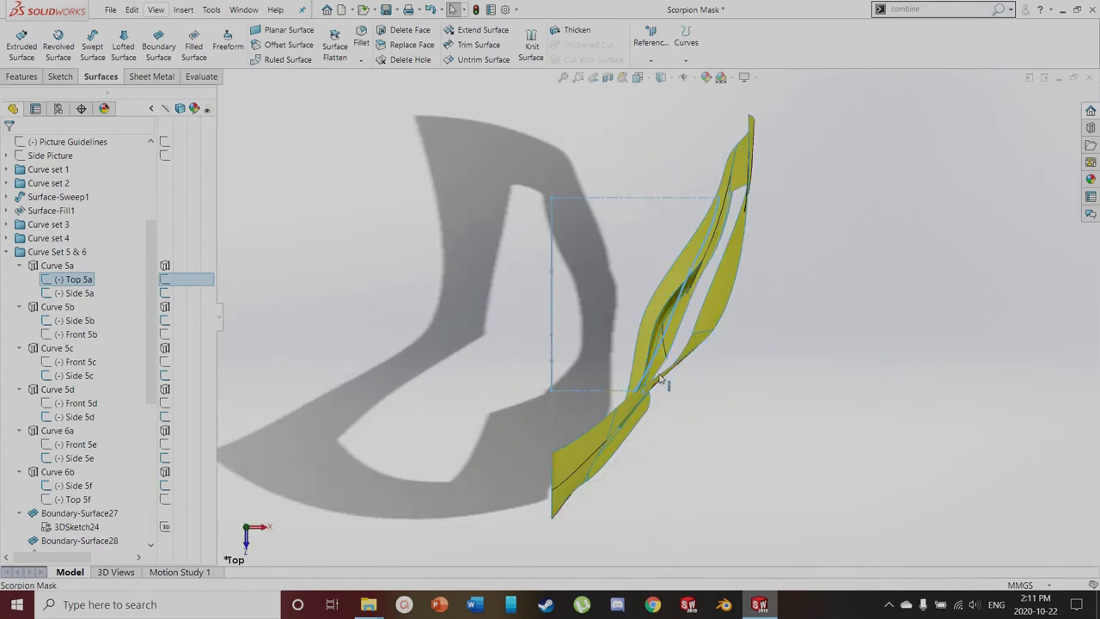
scroll(662, 381, "up", 2)
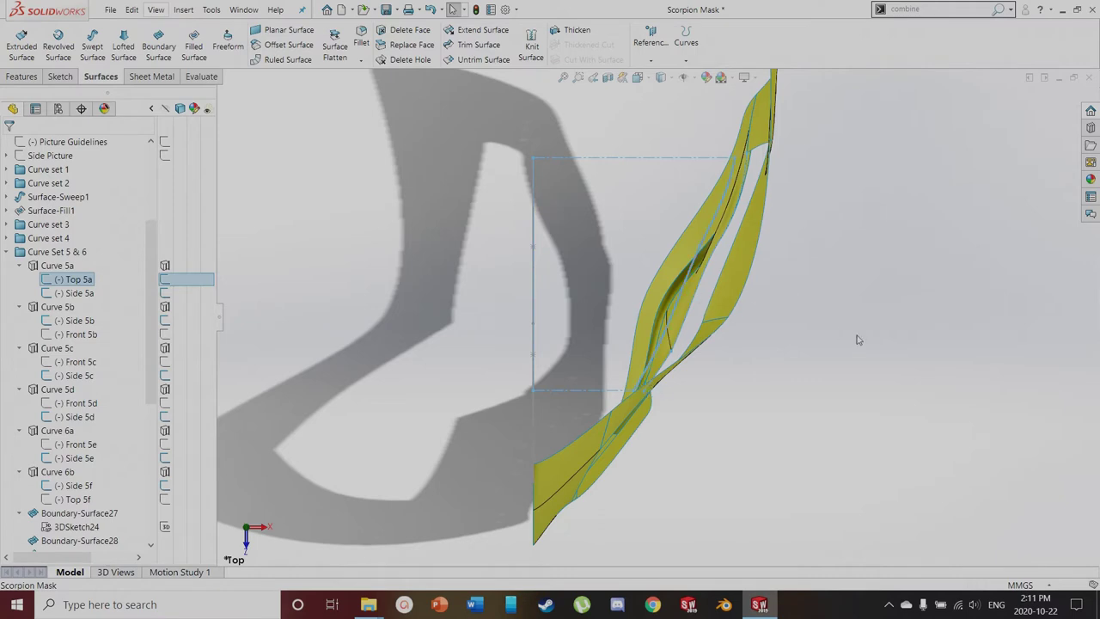
scroll(660, 430, "up", 2)
Show the projected Curve 5a and hide its Top 5a and Side 5a sketches
middle_click_drag(676, 447, 420, 261)
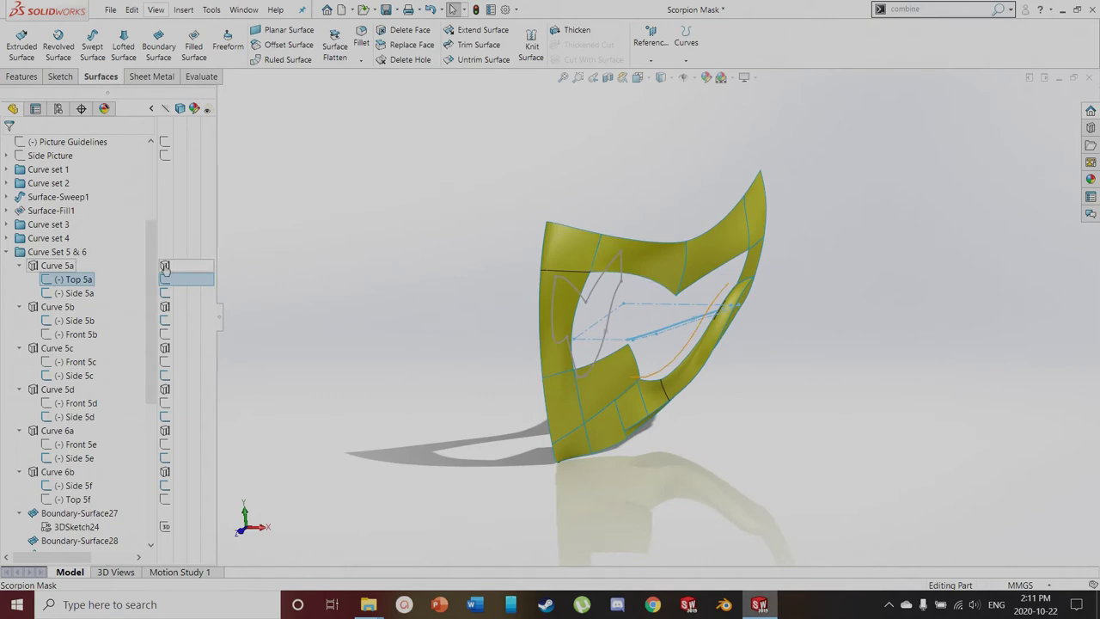
scroll(743, 366, "down", 4)
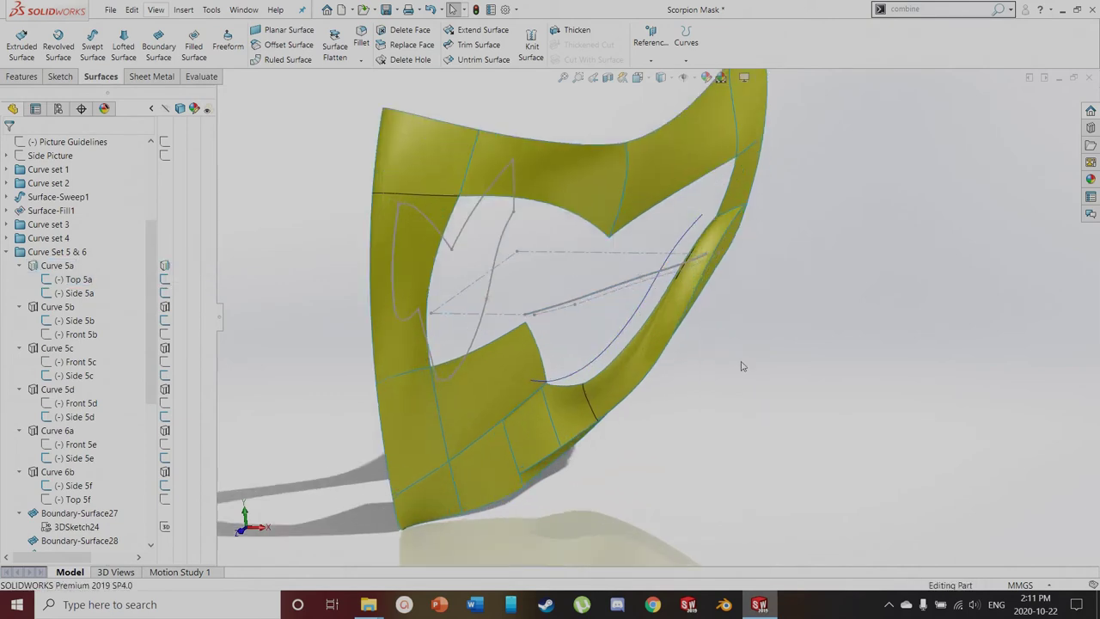
left_click(165, 293)
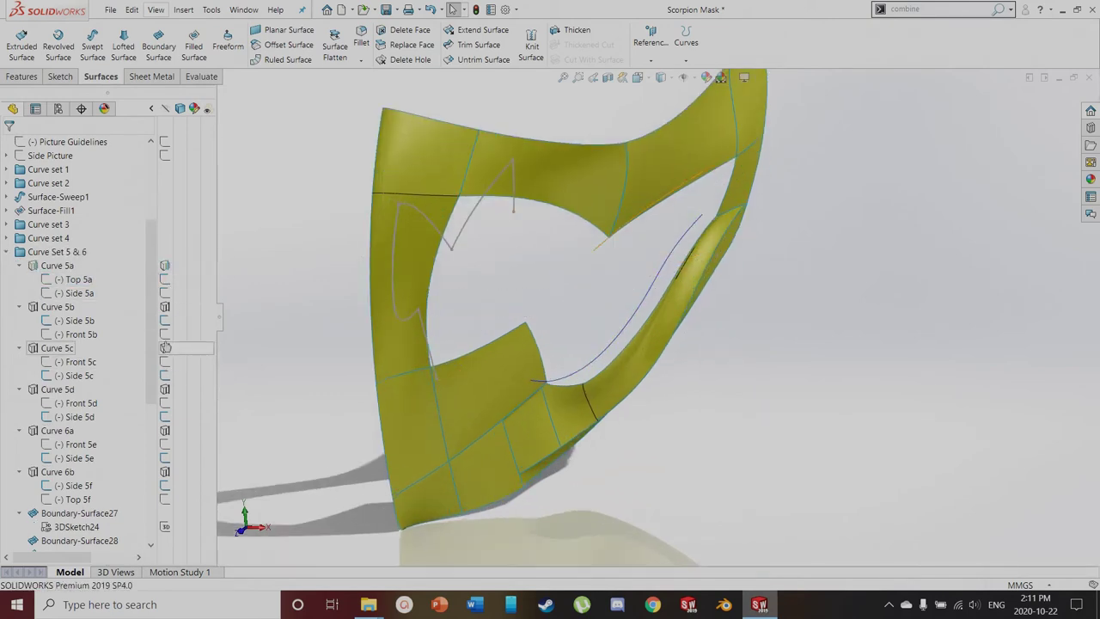
Switch to the front view and show the front sketches 5b, 5c, 5d and 5e
left_click(75, 335)
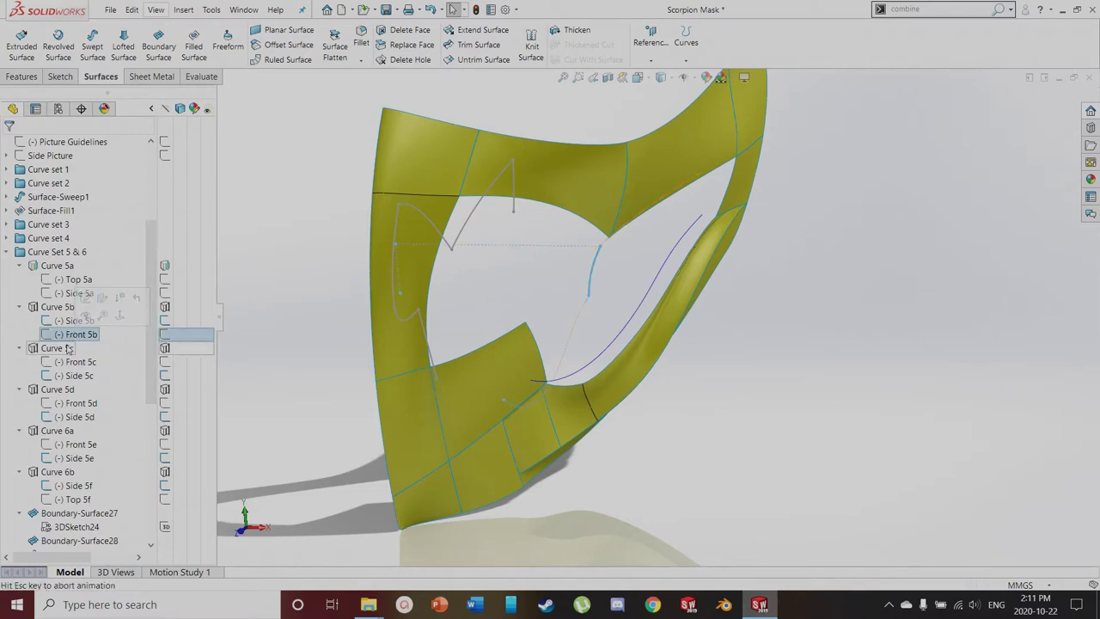
key("ctrl+8")
left_click(162, 335)
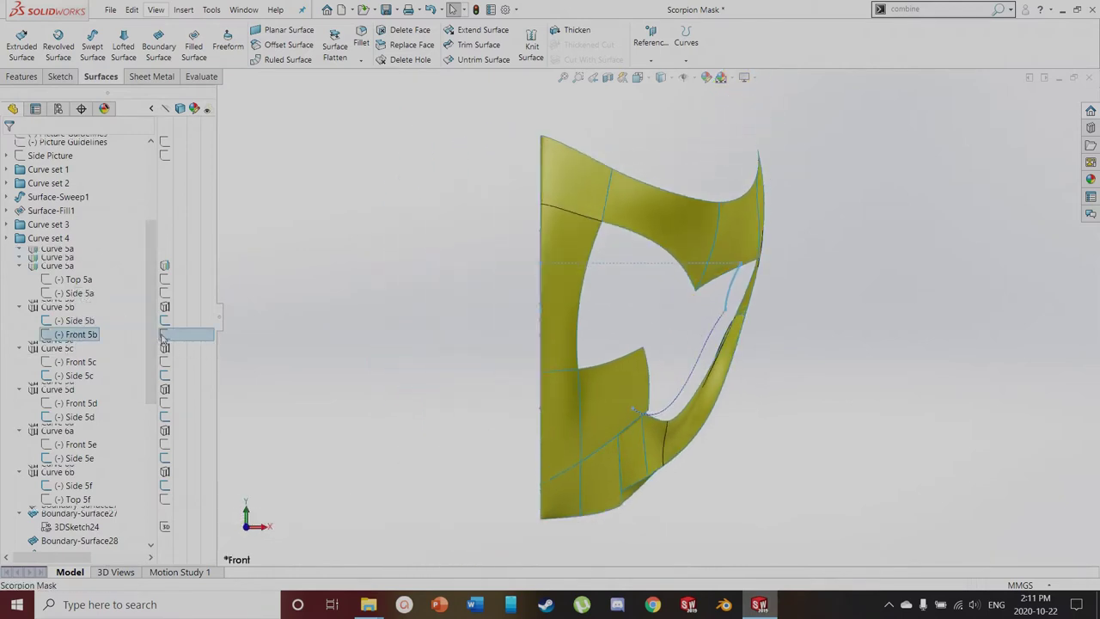
left_click(165, 378)
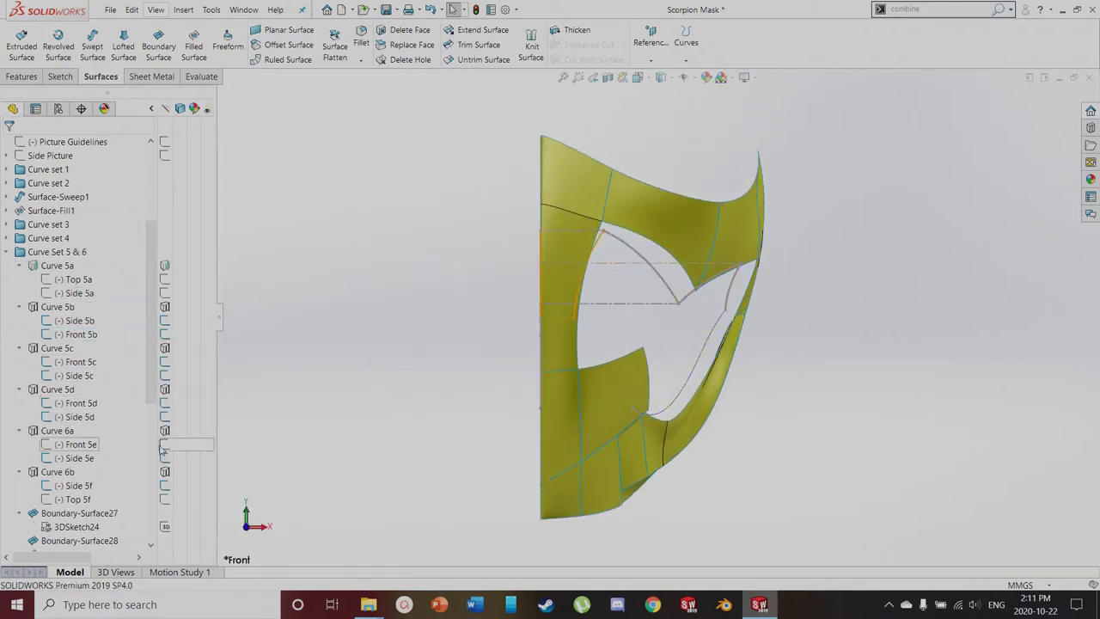
Show the projected curves 5b, 5c, 5d and 6a and hide their side and front sketches
left_click(165, 390)
left_click(164, 349)
left_click(164, 307)
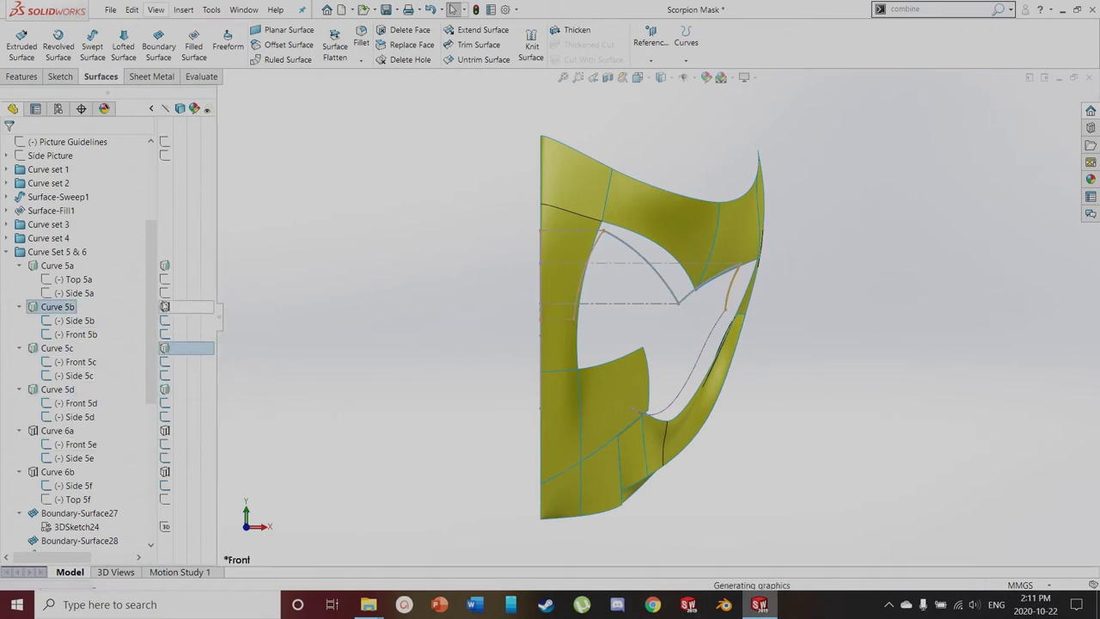
left_click(167, 376)
left_click(167, 364)
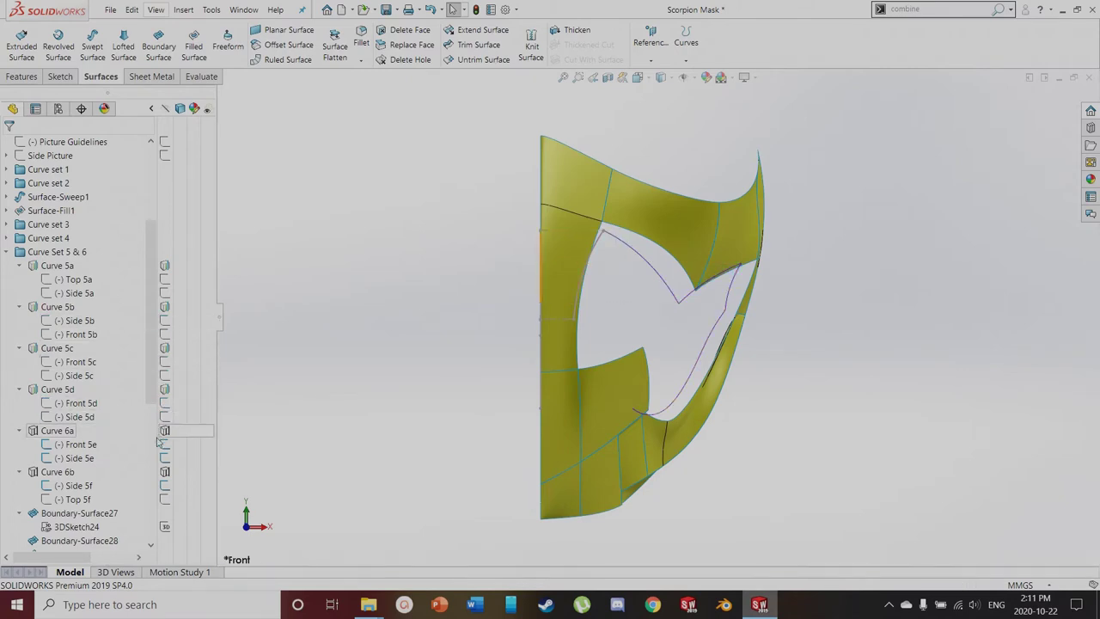
left_click(165, 431)
Show the Top 5f sketch of Curve 6b and view it from above
middle_click_drag(405, 393, 349, 395)
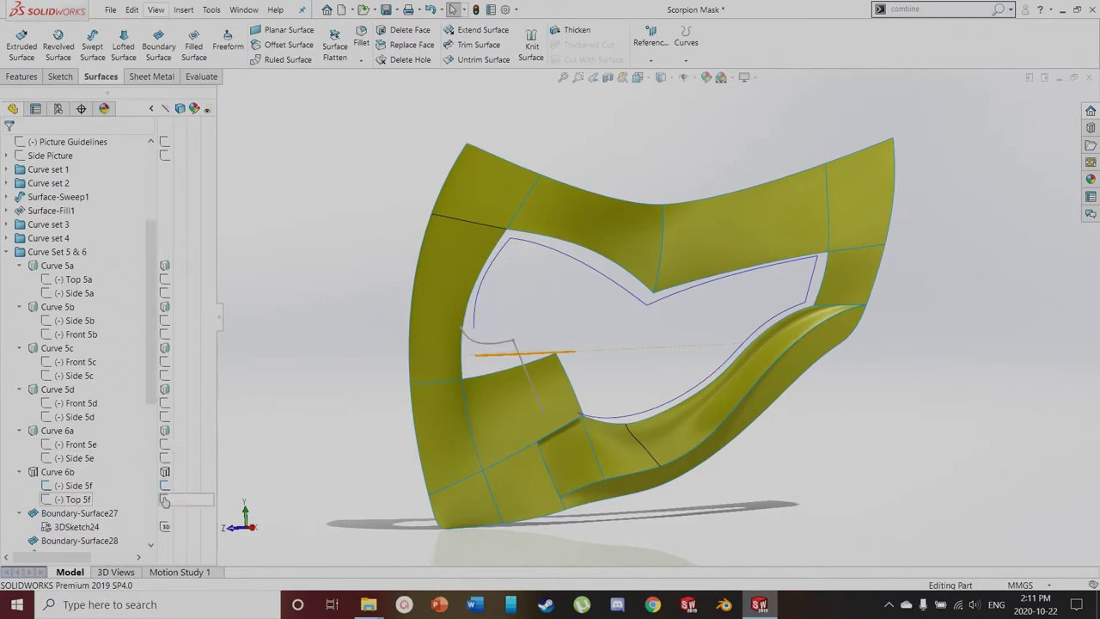
left_click(70, 499)
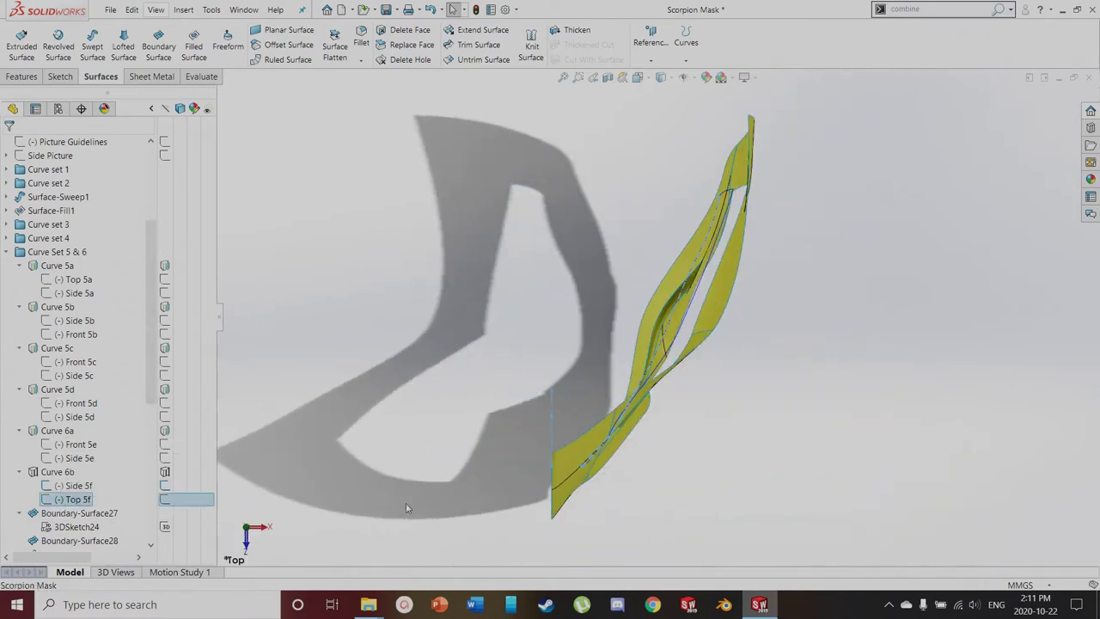
Show the projected Curve 6b, hide its Side 5f and Top 5f sketches, and inspect the closed outline of the inner opening
scroll(673, 437, "down", 2)
left_click(559, 313)
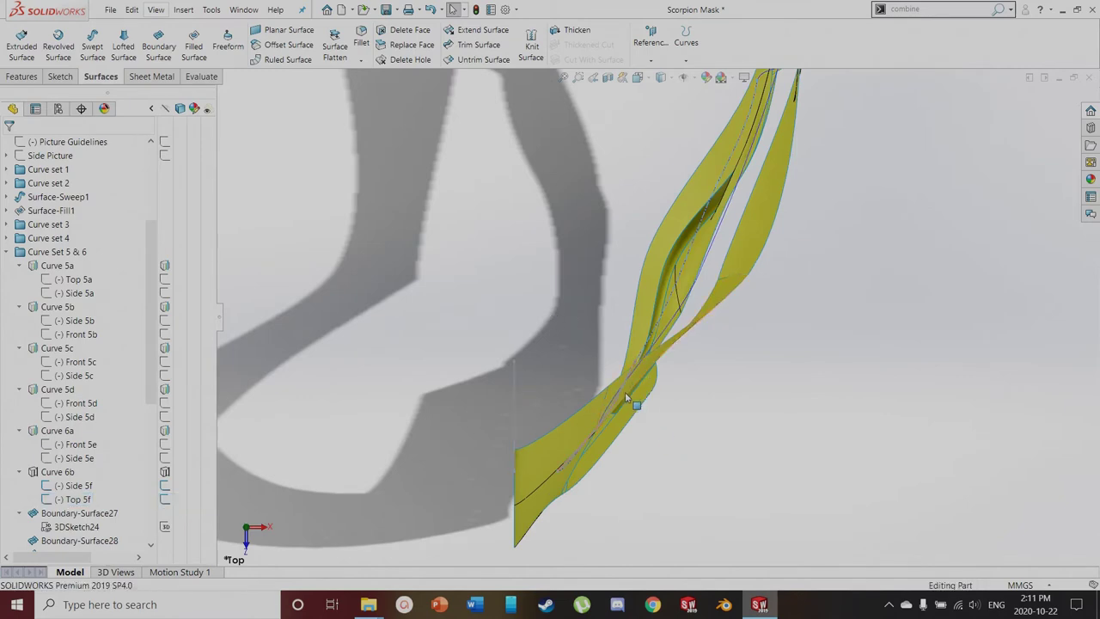
scroll(559, 415, "up", 3)
mouse_move(442, 494)
middle_mouse_down()
mouse_move(457, 275)
mouse_move(378, 310)
middle_mouse_up()
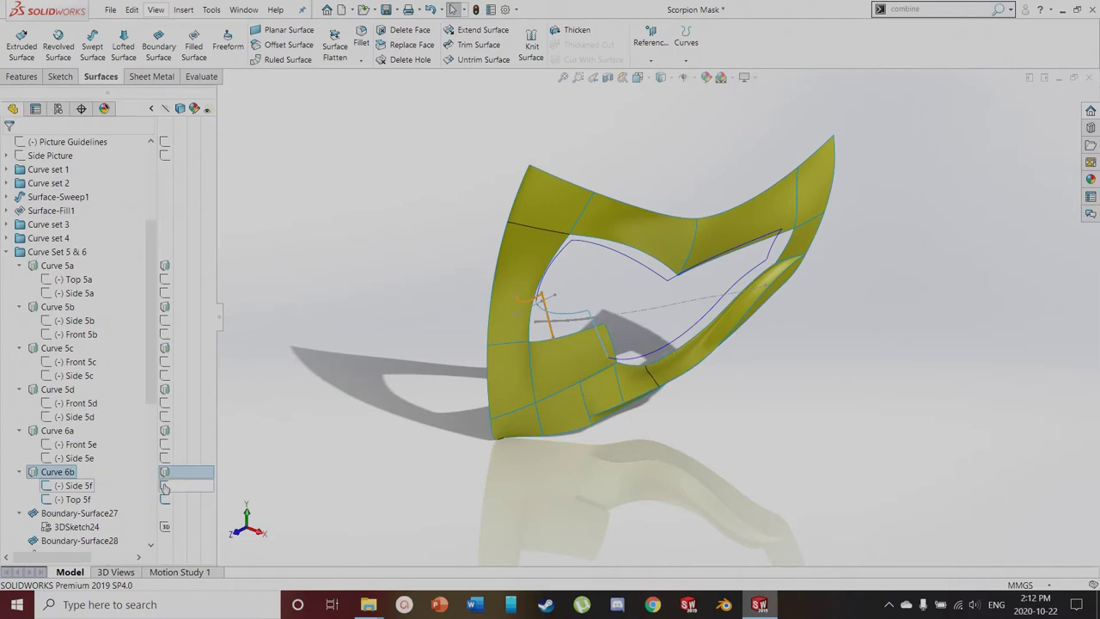
scroll(564, 430, "down", 3)
middle_click_drag(612, 312, 594, 253)
scroll(654, 219, "up", 4)
scroll(655, 222, "up", 3)
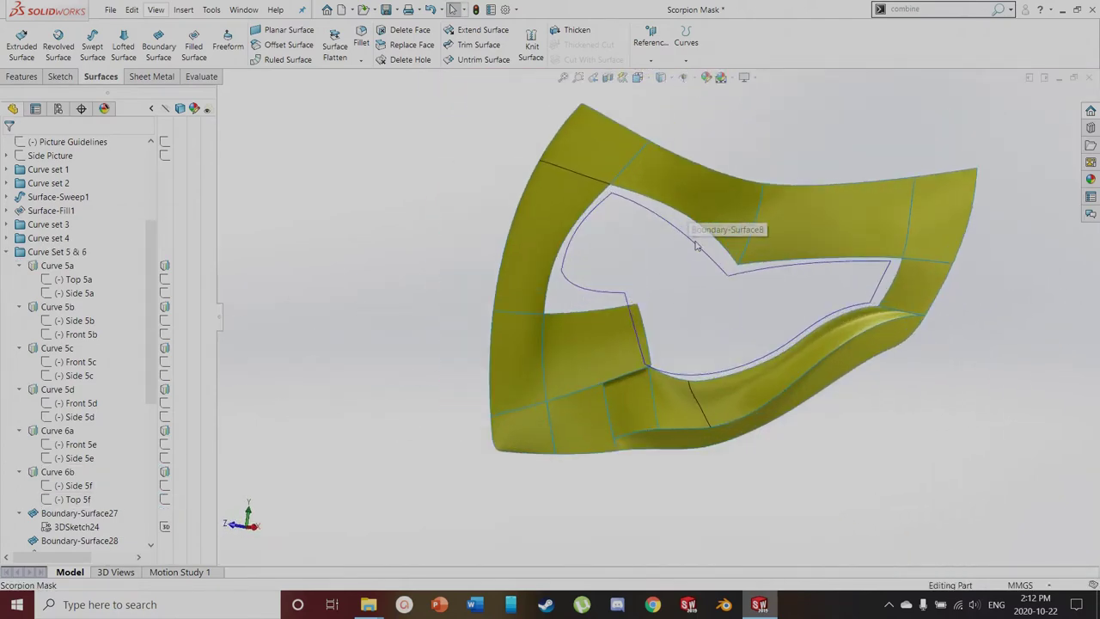
Show the 3DSketch24 sketch of Boundary-Surface27 and inspect it near the lower corner of the inner opening
middle_click_drag(319, 419, 389, 370)
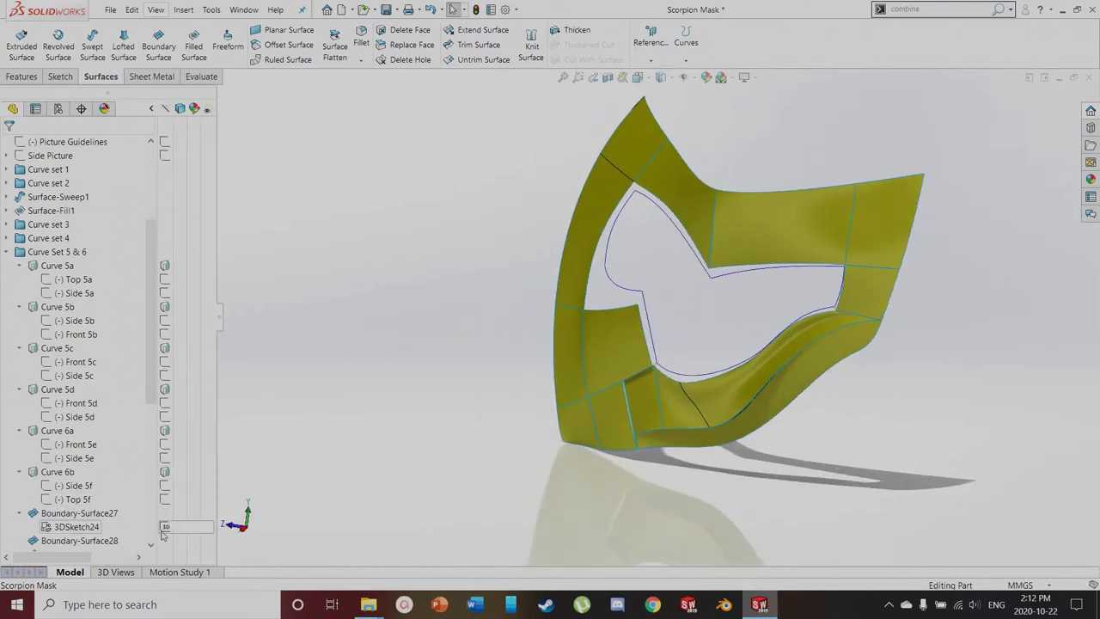
scroll(701, 388, "up", 5)
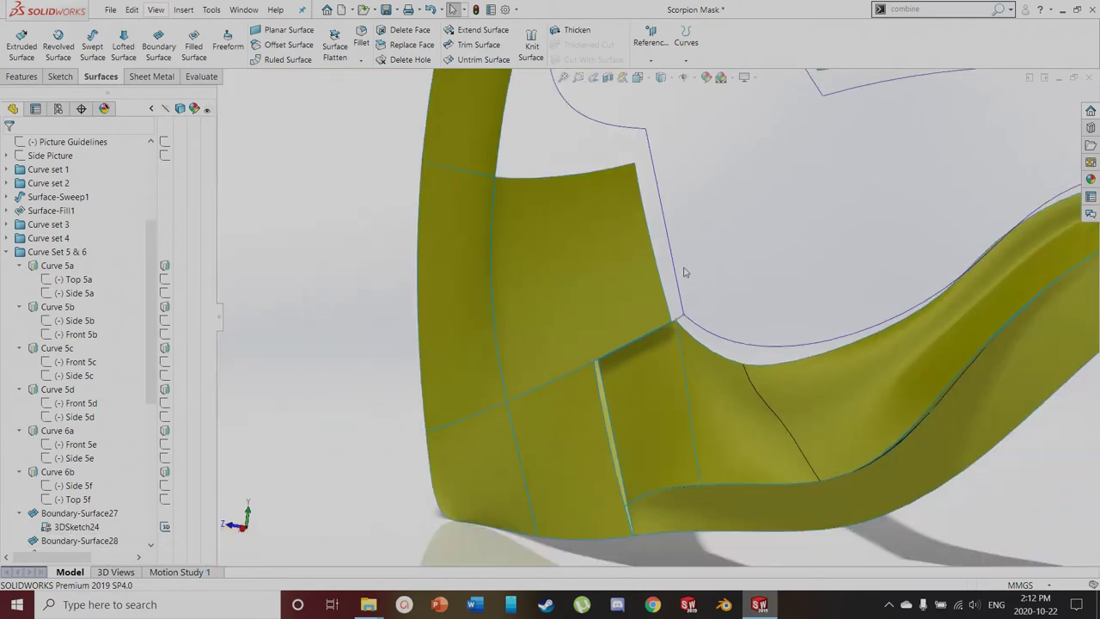
scroll(476, 369, "down", 5)
middle_click_drag(457, 356, 1023, 226)
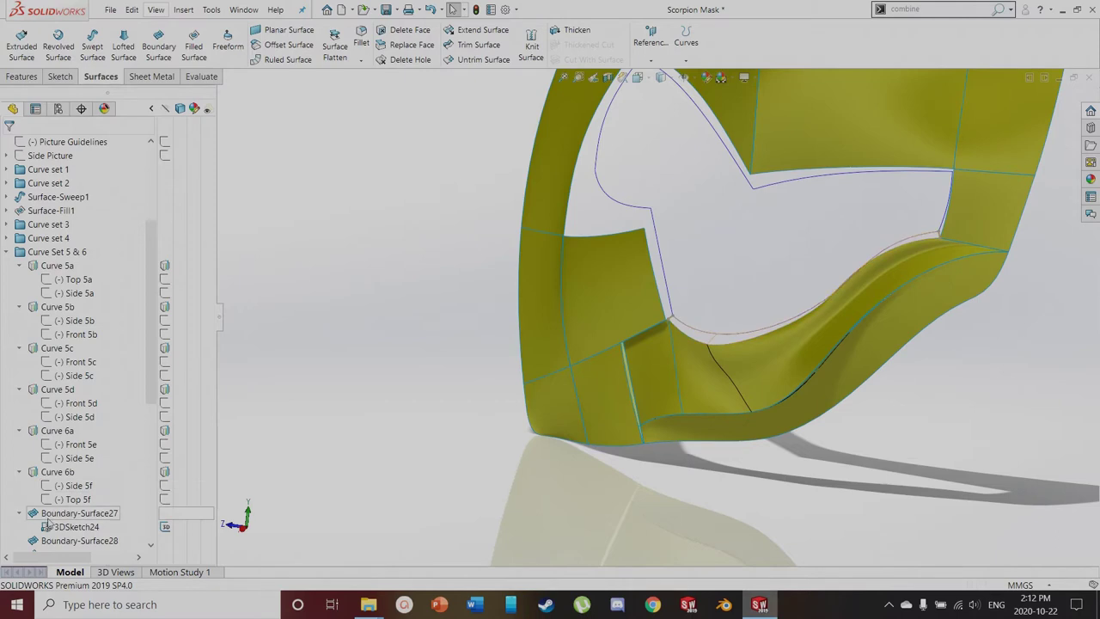
Highlight Boundary-Surface27, 28, 29 and 30 in turn to examine the rim surfaces around the inner opening
left_click(81, 513)
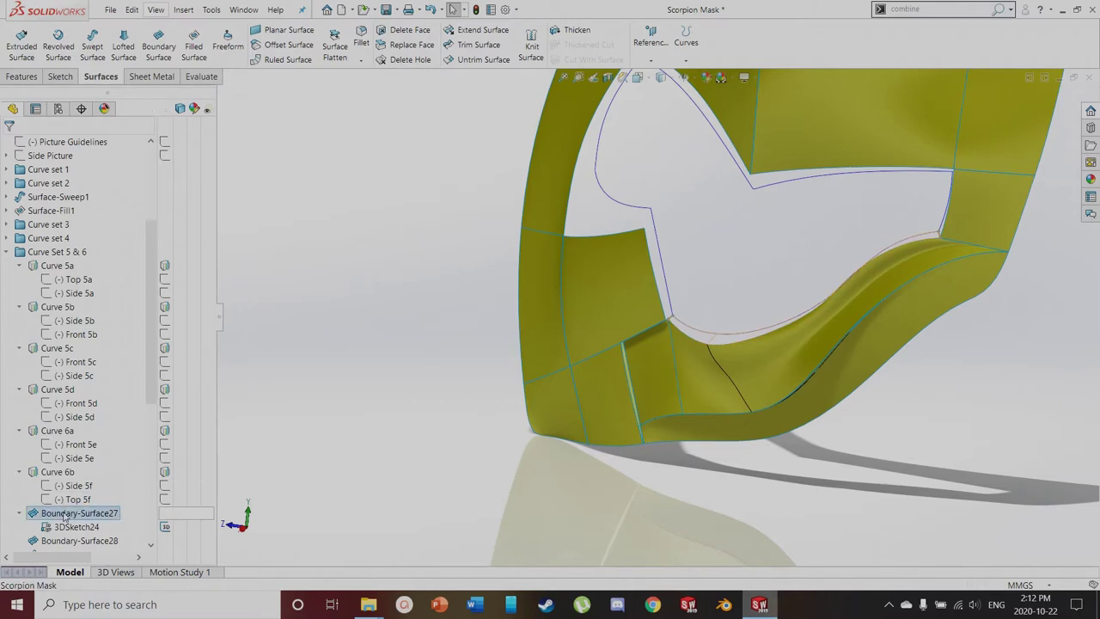
left_click(108, 541)
middle_click_drag(510, 421, 559, 393)
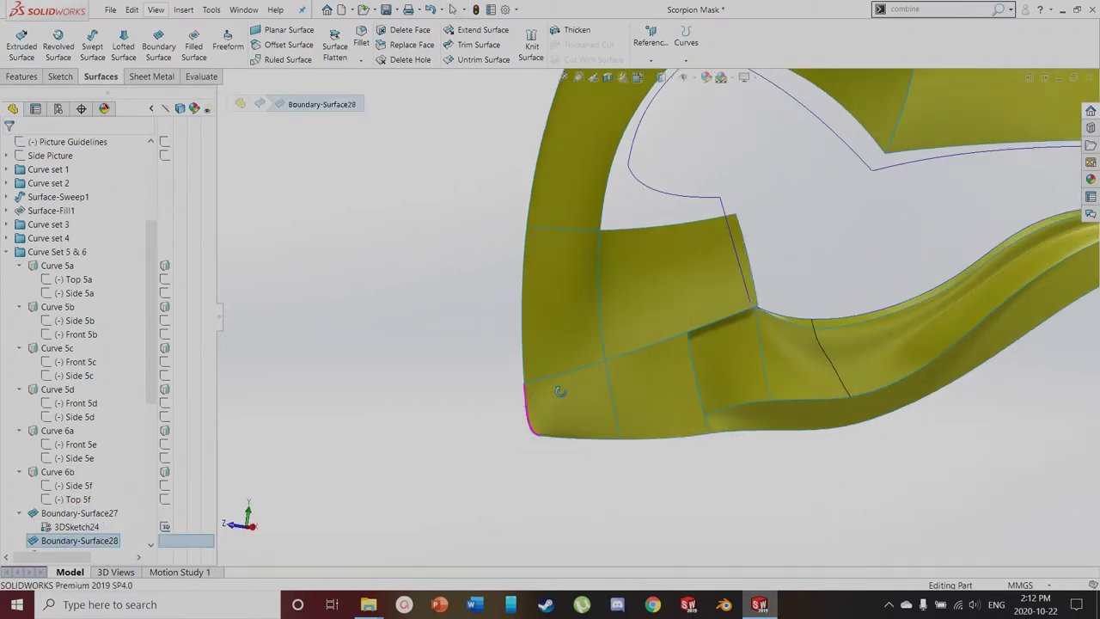
scroll(678, 319, "up", 5)
scroll(858, 257, "down", 4)
scroll(129, 507, "down", 3)
left_click(72, 430)
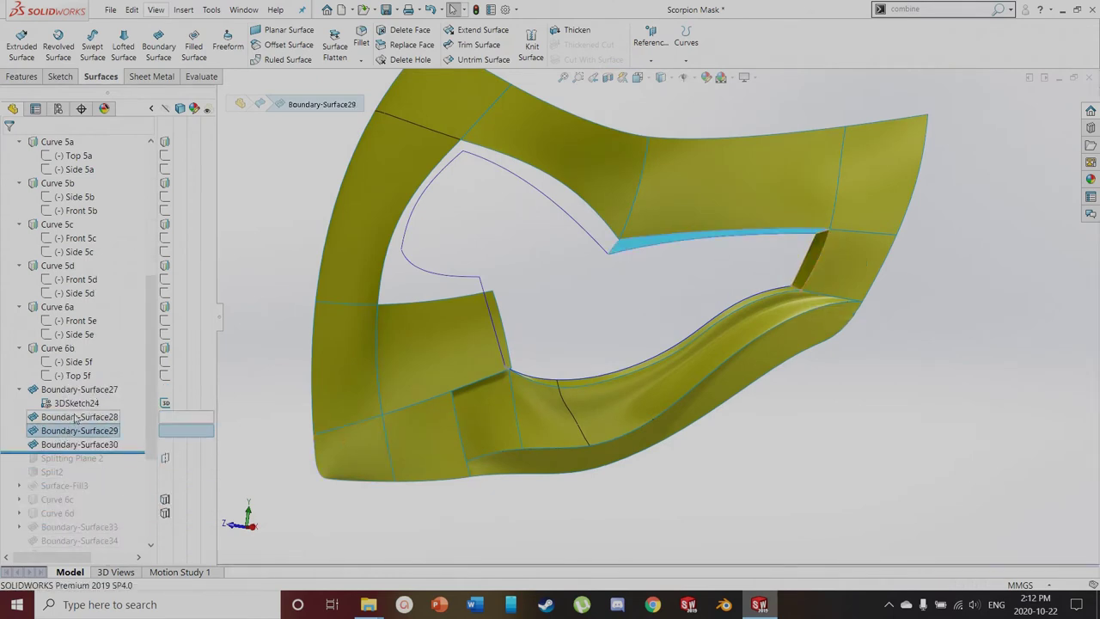
left_click(81, 443)
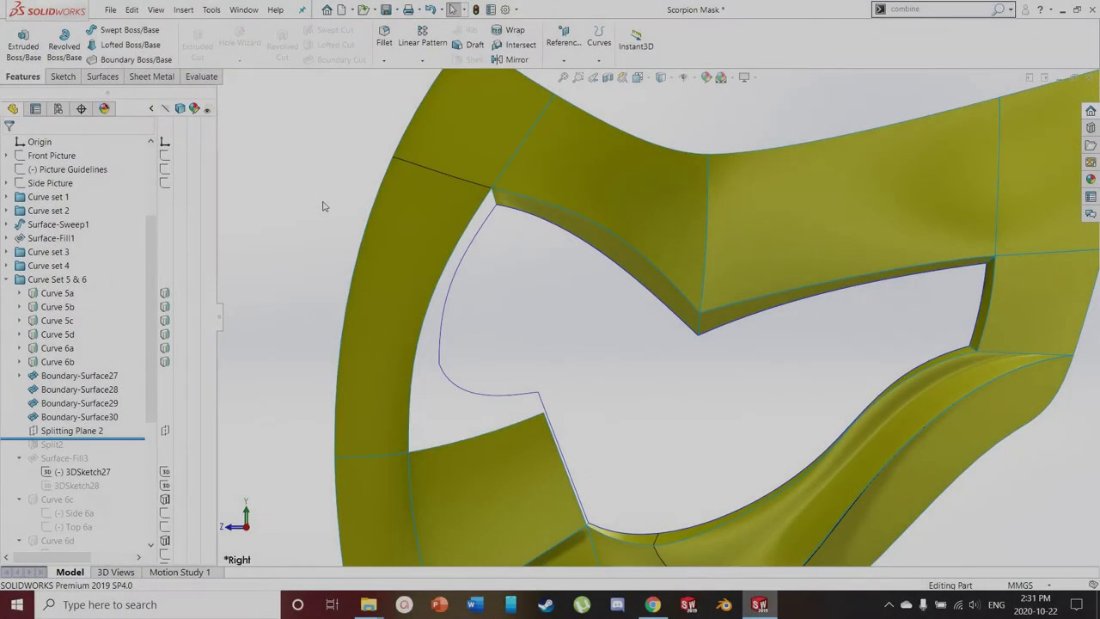
Show the Side Picture and 3DSketch27, and inspect the sketch's endpoints, including where it meets Curve 5d
left_click(161, 187)
scroll(615, 358, "down", 2)
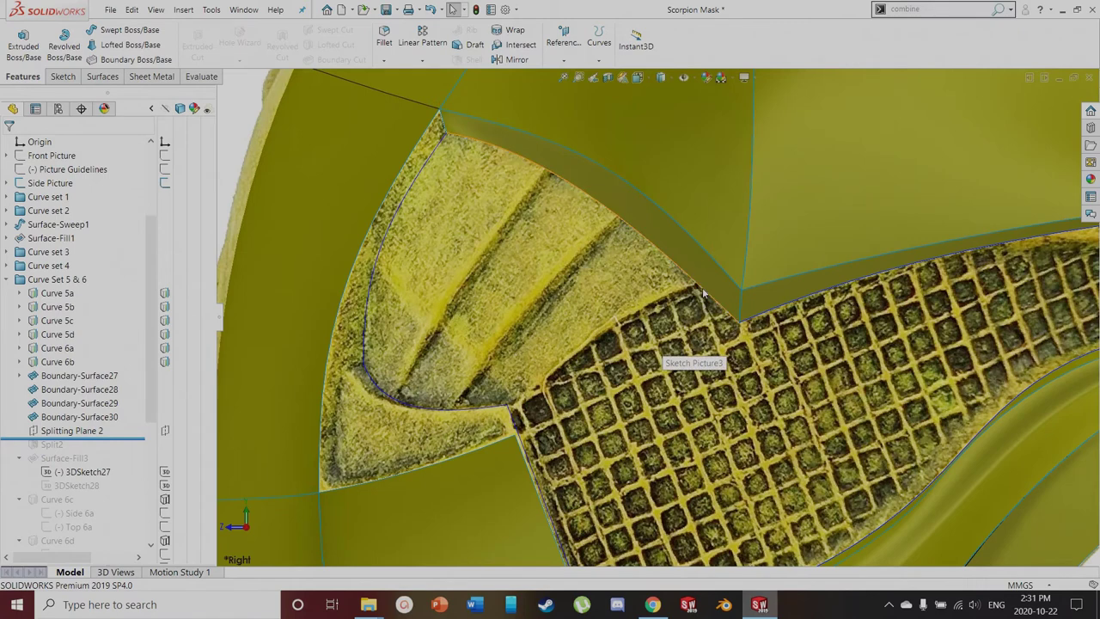
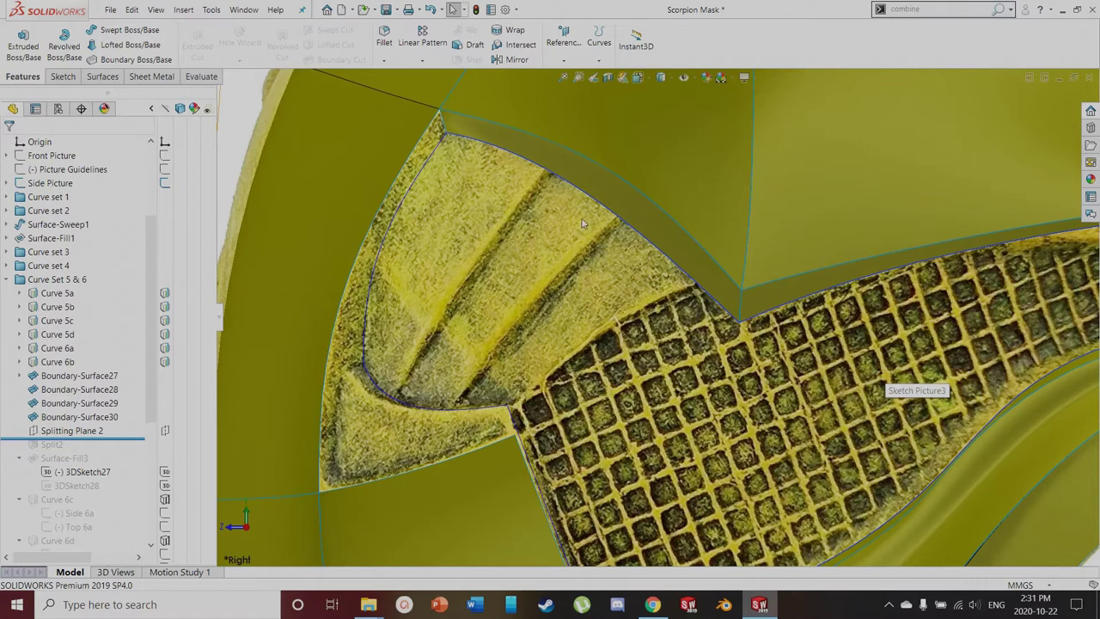
left_click(607, 191)
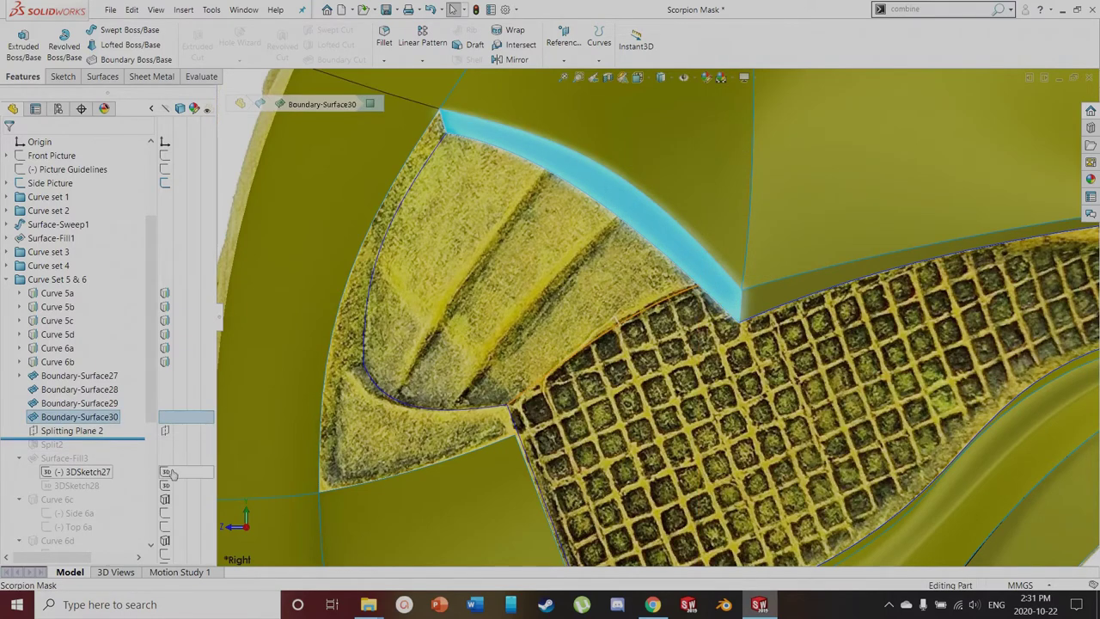
key("Escape")
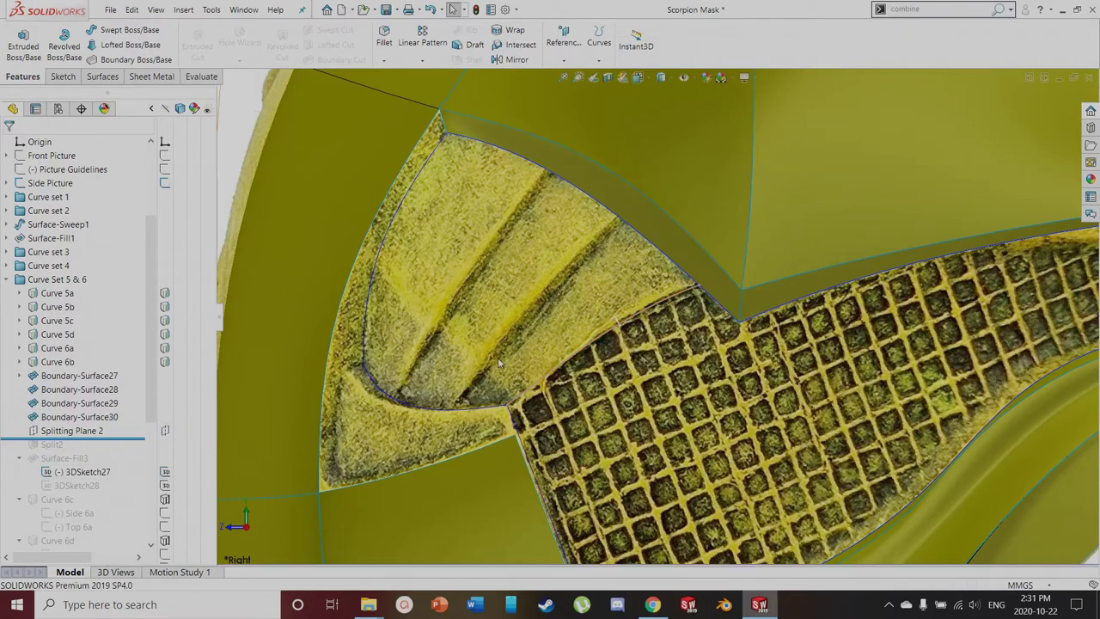
left_click(507, 413)
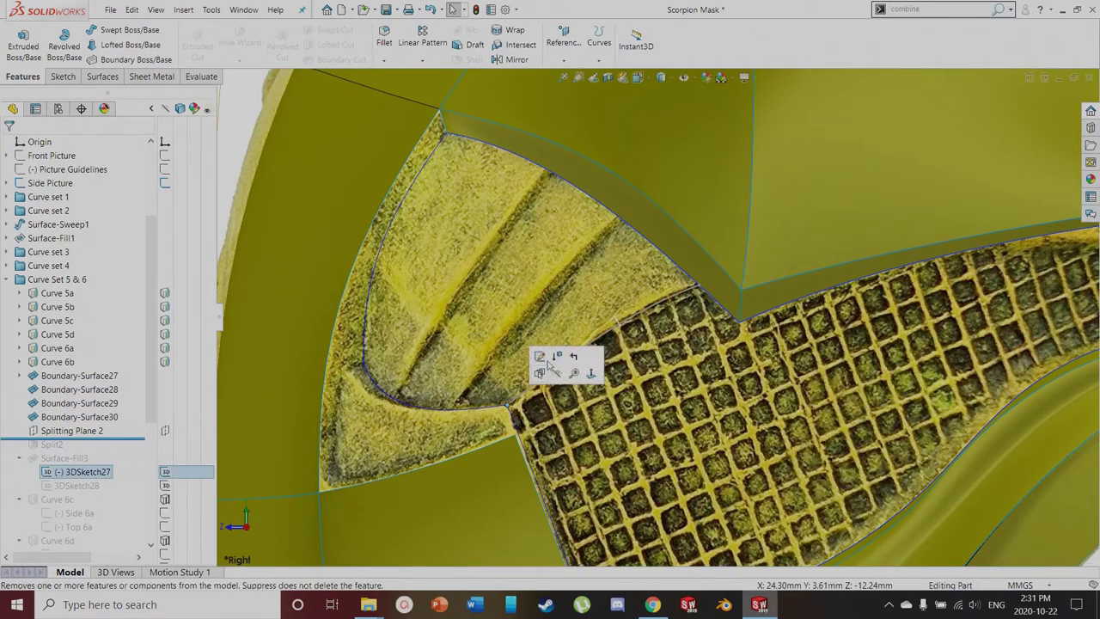
left_click(700, 289)
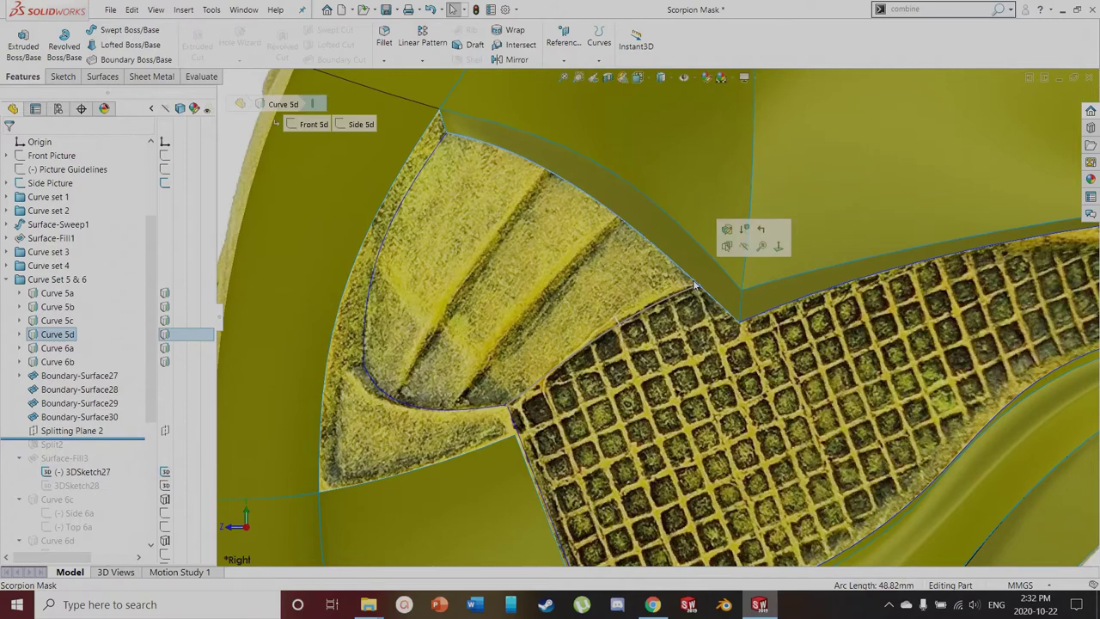
key("Escape")
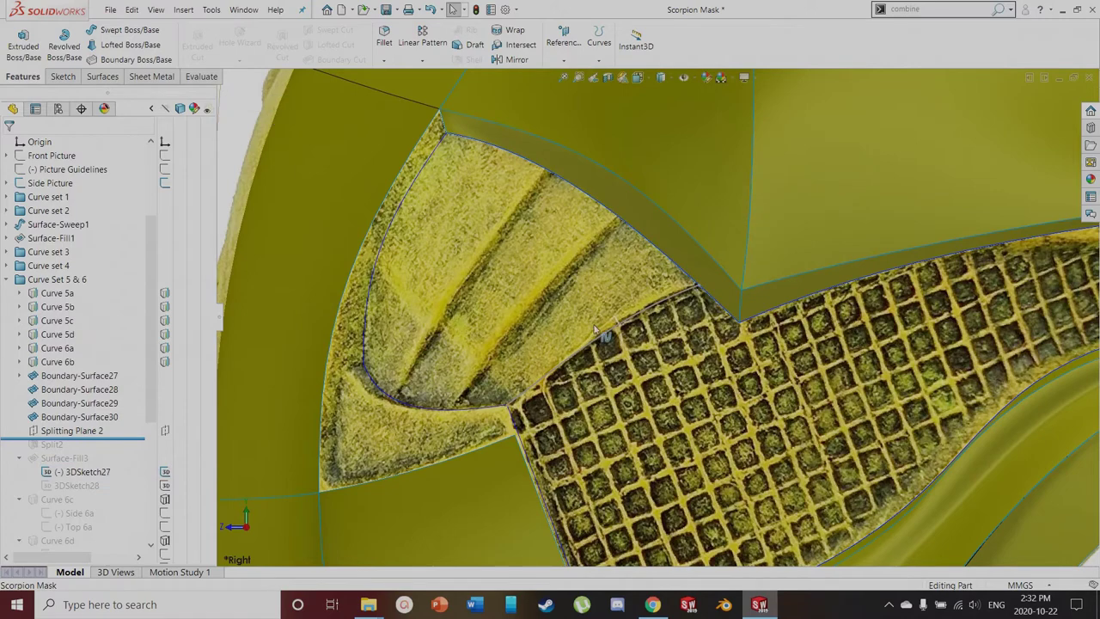
Review the Splitting Plane 2 definition with its 3DSketch27 point and Front Plane references
left_click(86, 431)
scroll(109, 409, "up", 1)
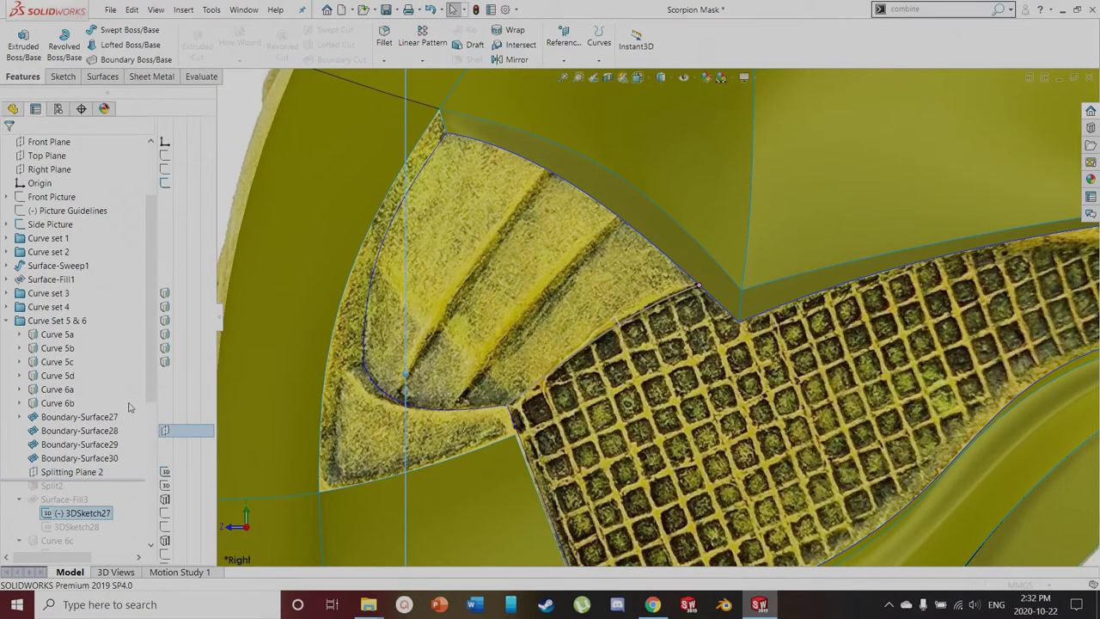
left_click(109, 408)
scroll(658, 313, "up", 3)
scroll(684, 299, "down", 5)
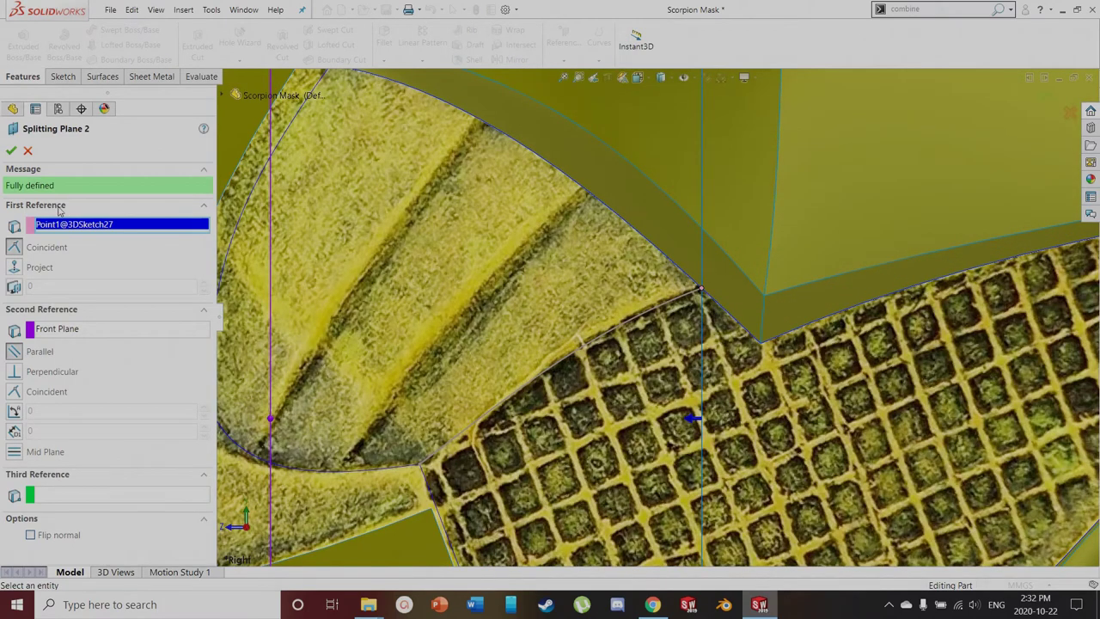
left_click(10, 151)
Roll the model forward past Split2 and review the trim tool and target body in its definition
left_click_drag(85, 478, 80, 494)
left_click(53, 486)
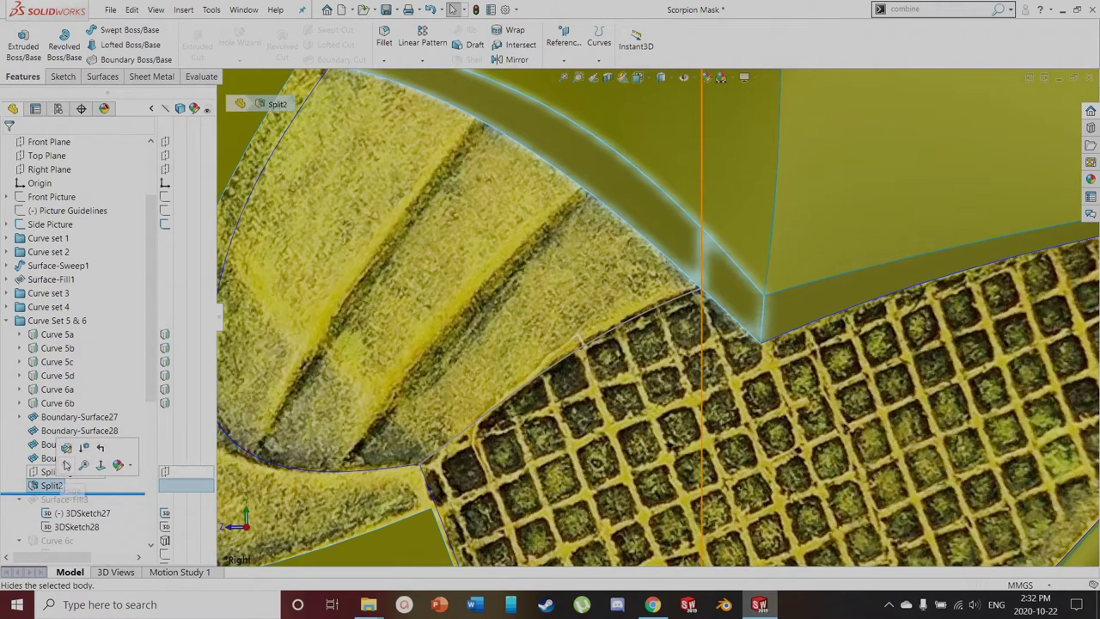
left_click(66, 449)
left_click(84, 253)
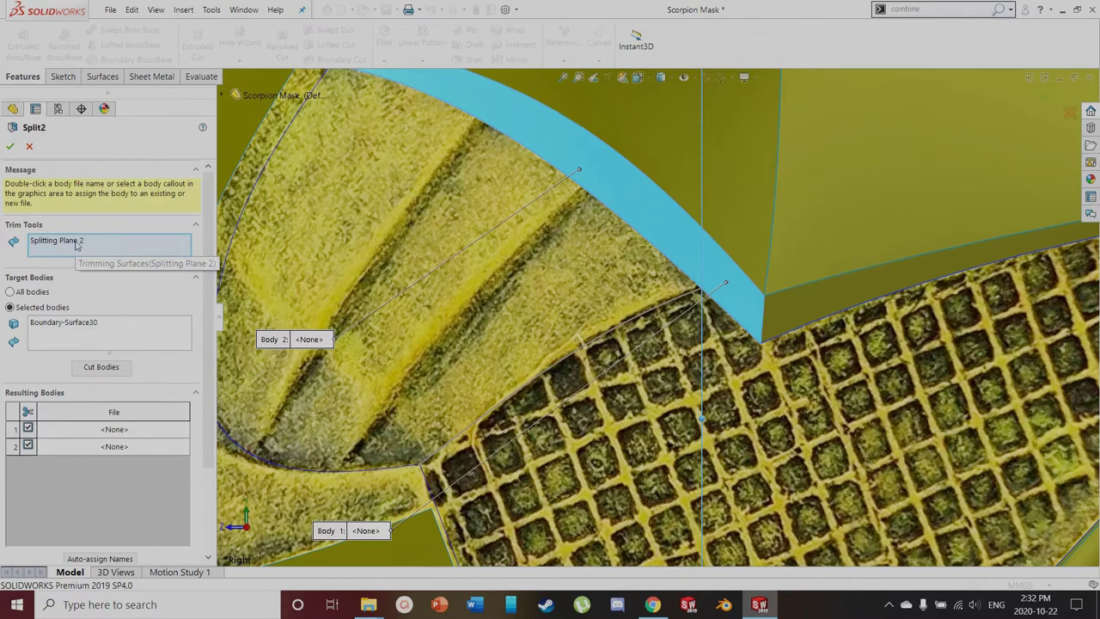
left_click(59, 342)
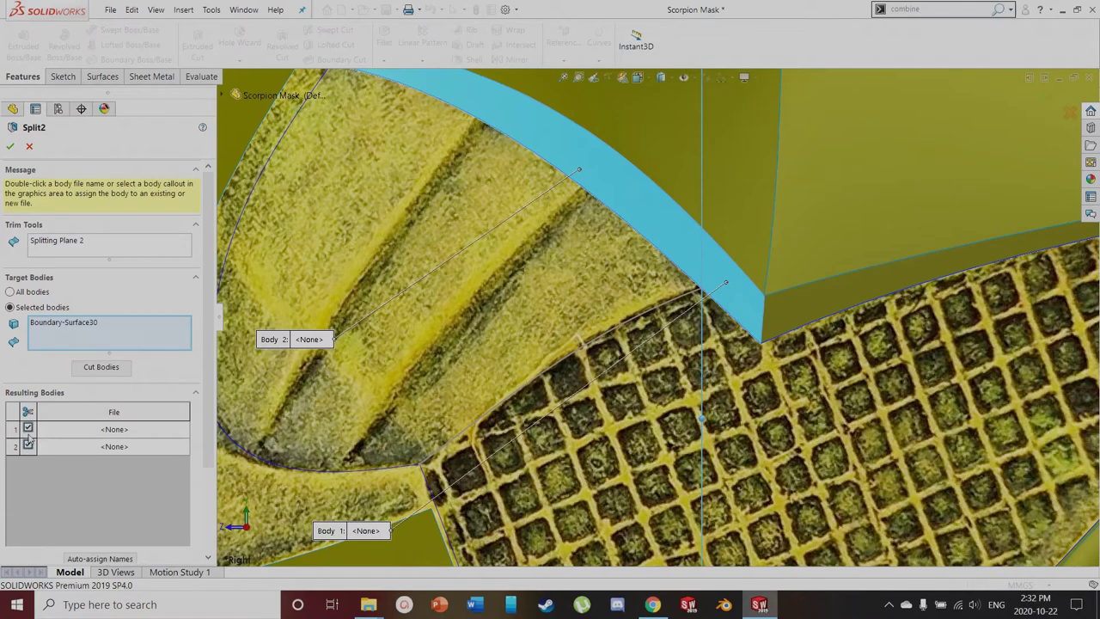
left_click(12, 148)
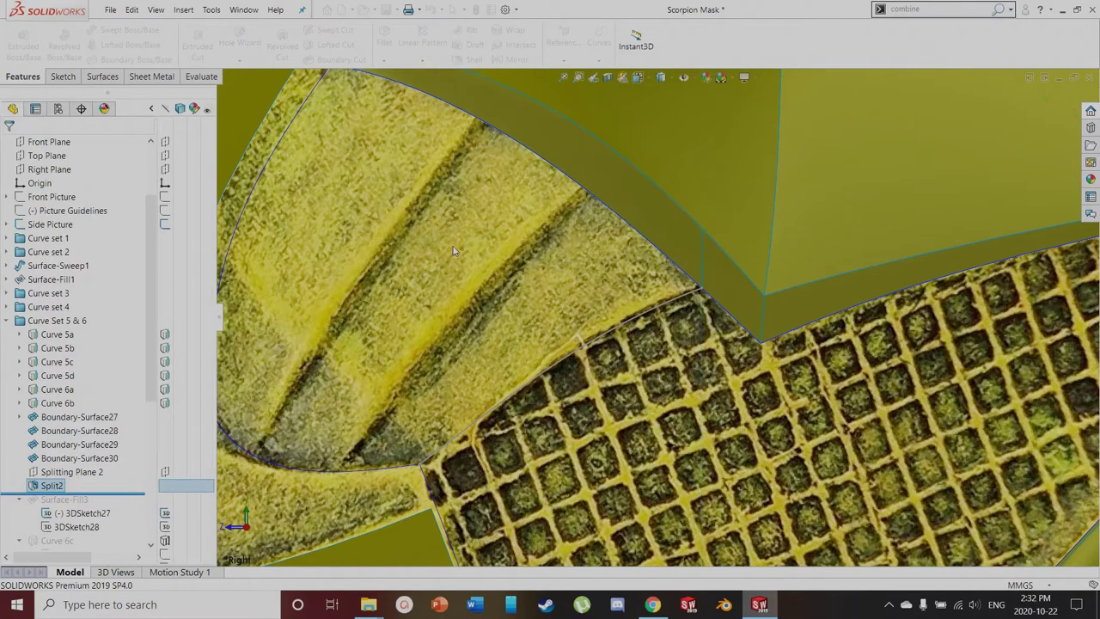
Highlight the small piece split from Boundary-Surface30, show 3DSketch28, and inspect the endpoints of 3DSketch27 and 3DSketch28
left_click(715, 273)
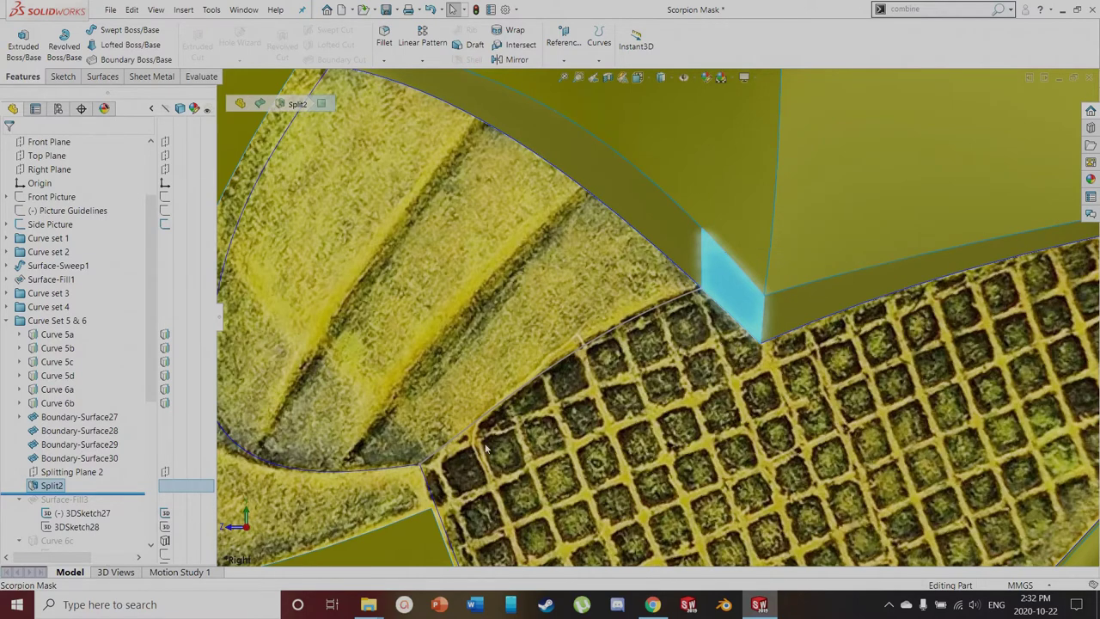
scroll(545, 439, "up", 2)
scroll(572, 462, "up", 3)
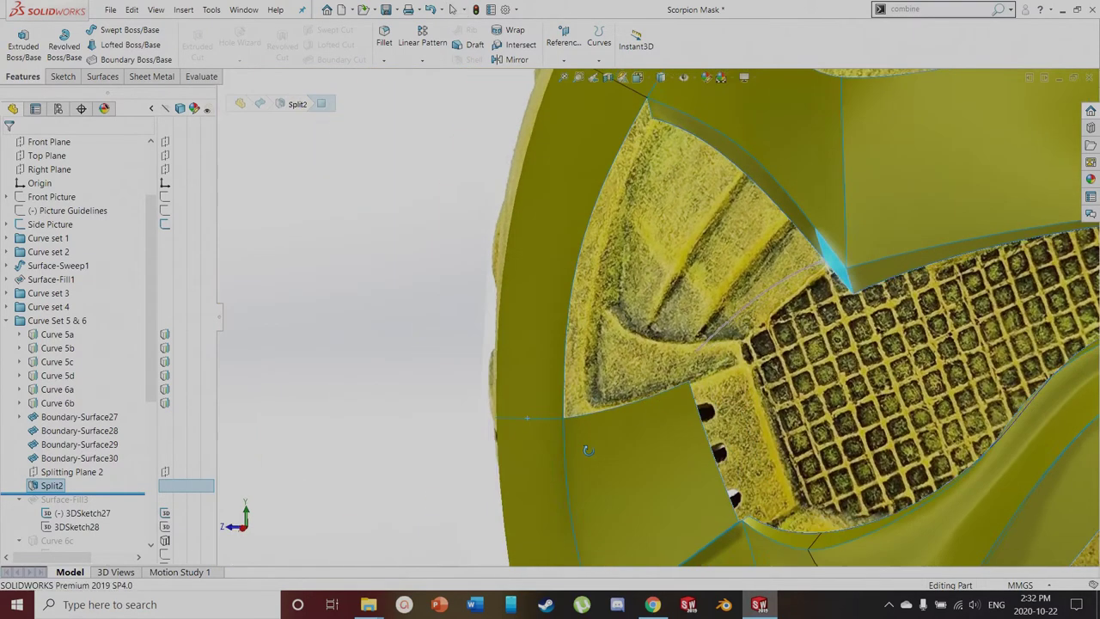
scroll(799, 400, "down", 4)
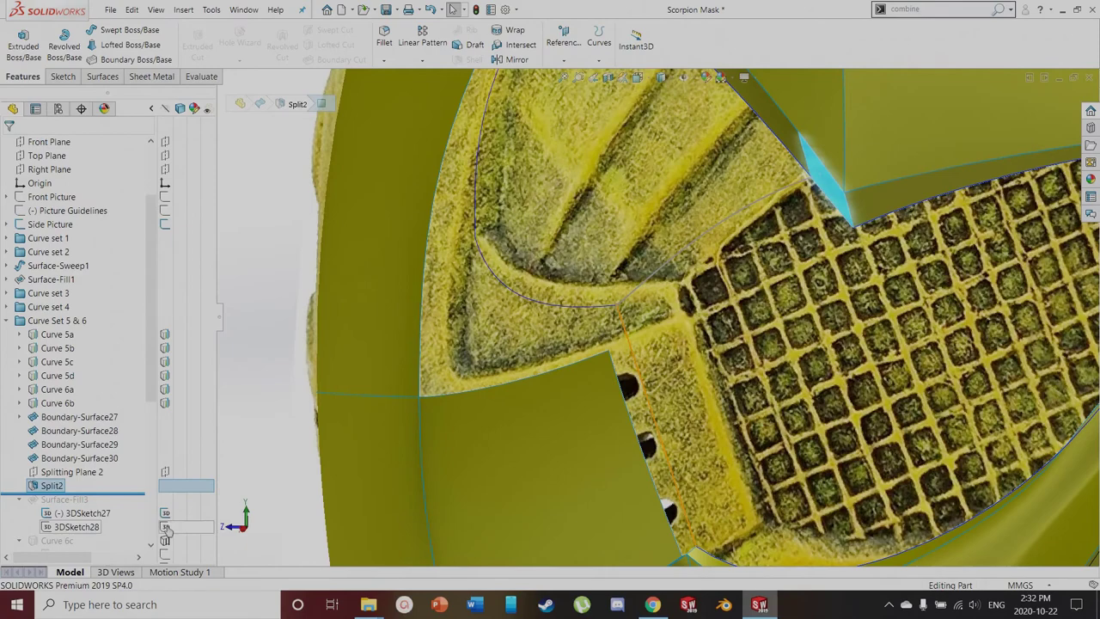
key("Escape")
scroll(655, 315, "up", 3)
scroll(627, 305, "down", 2)
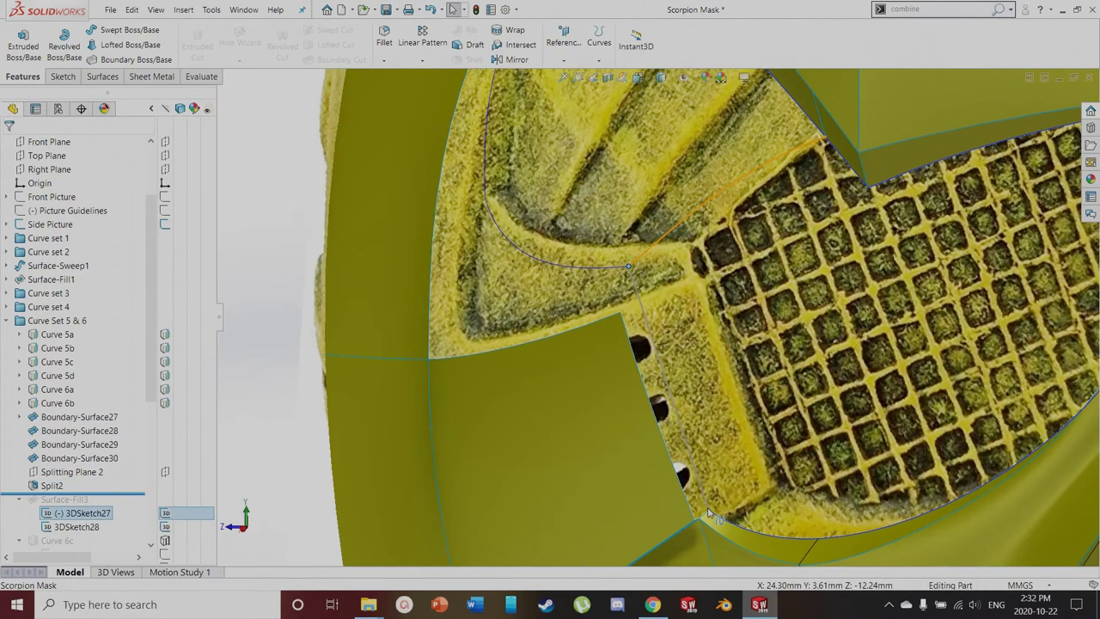
left_click(709, 516)
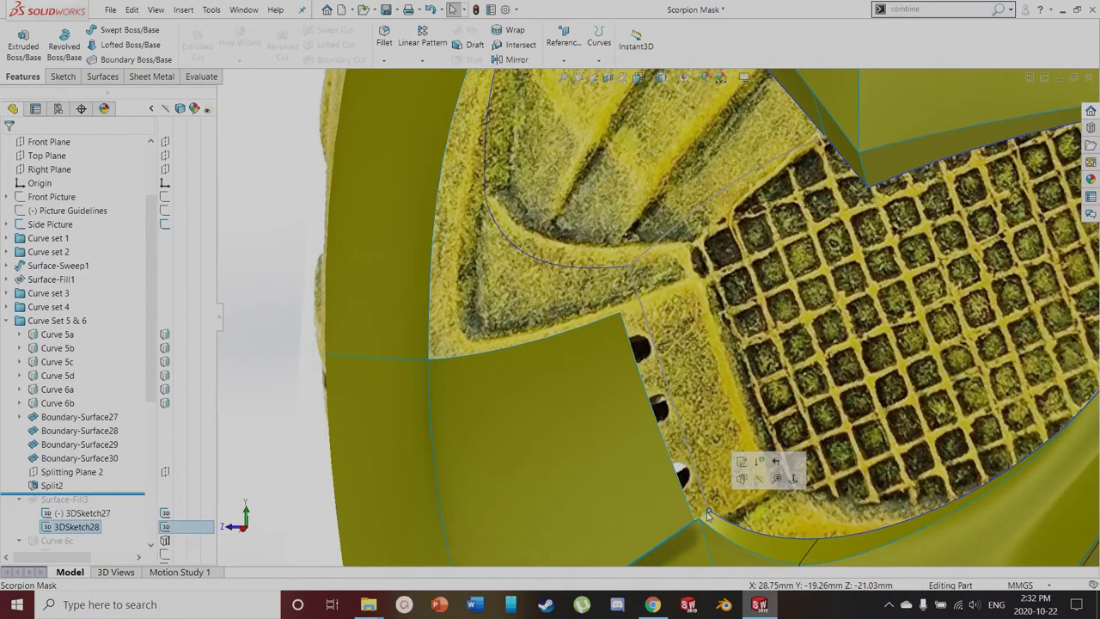
Roll the model forward past Surface-Fill3 and inspect the surface filling the inner opening from several angles
left_click_drag(142, 494, 142, 534)
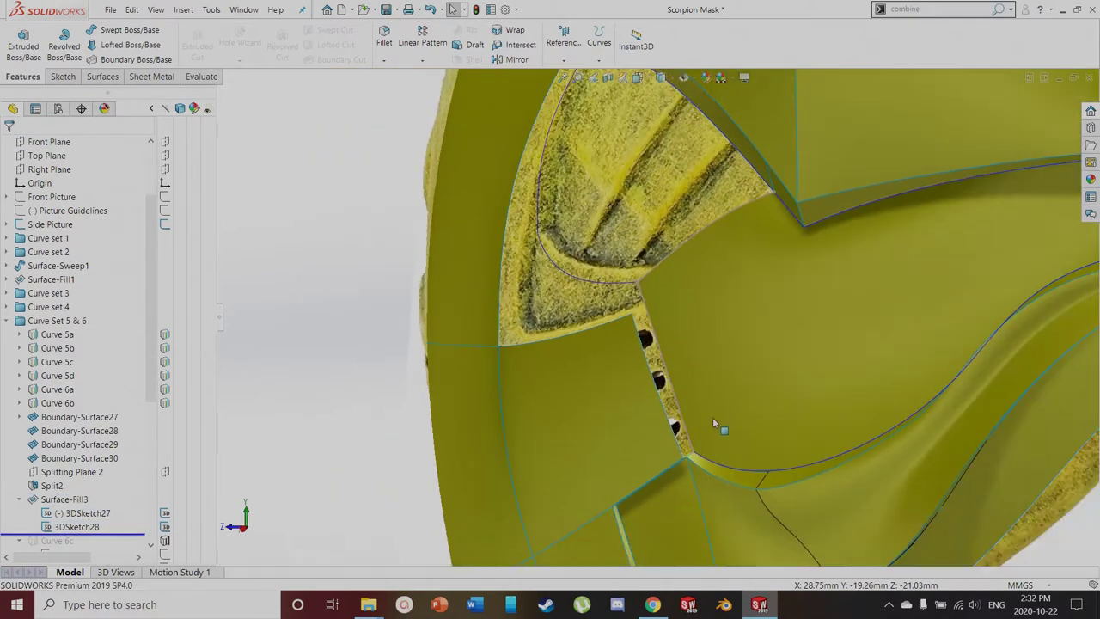
middle_click_drag(669, 395, 693, 387)
scroll(695, 393, "up", 5)
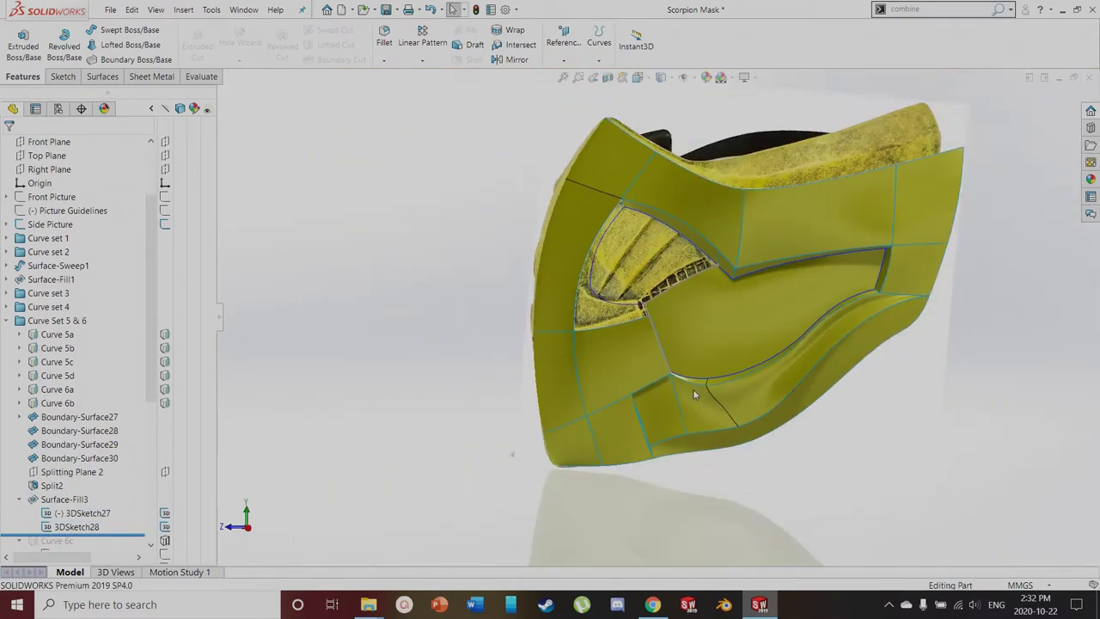
scroll(692, 328, "down", 2)
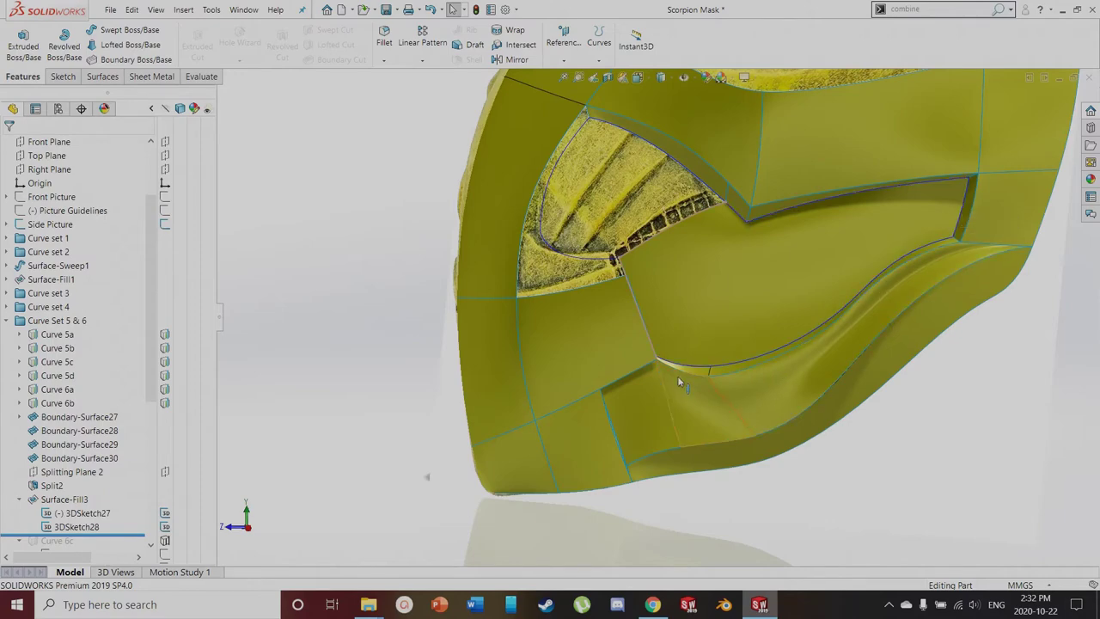
scroll(705, 308, "down", 3)
middle_click_drag(705, 307, 651, 289)
scroll(812, 321, "up", 3)
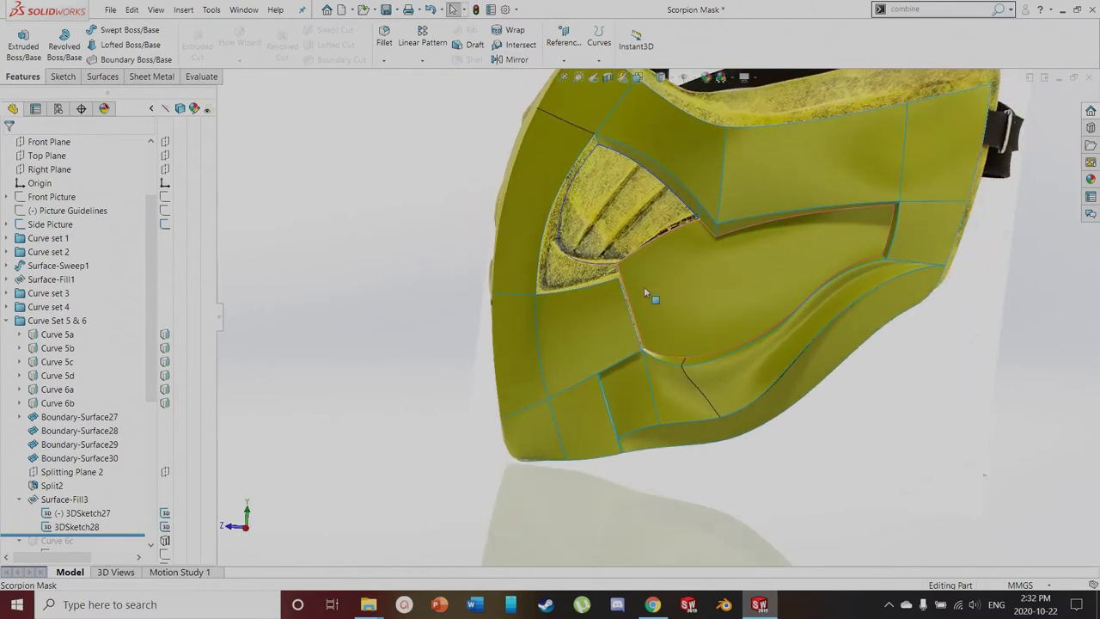
Switch to the right view and examine the unfilled area around the ribbed detail in the side picture
scroll(647, 291, "down", 3)
scroll(664, 288, "down", 2)
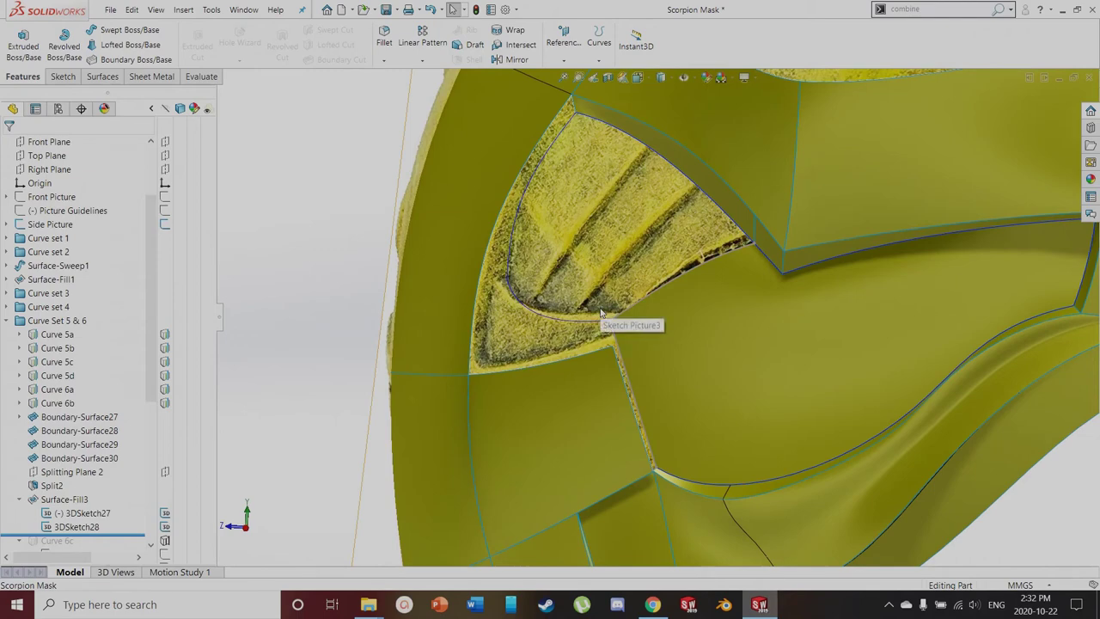
key("ctrl+4")
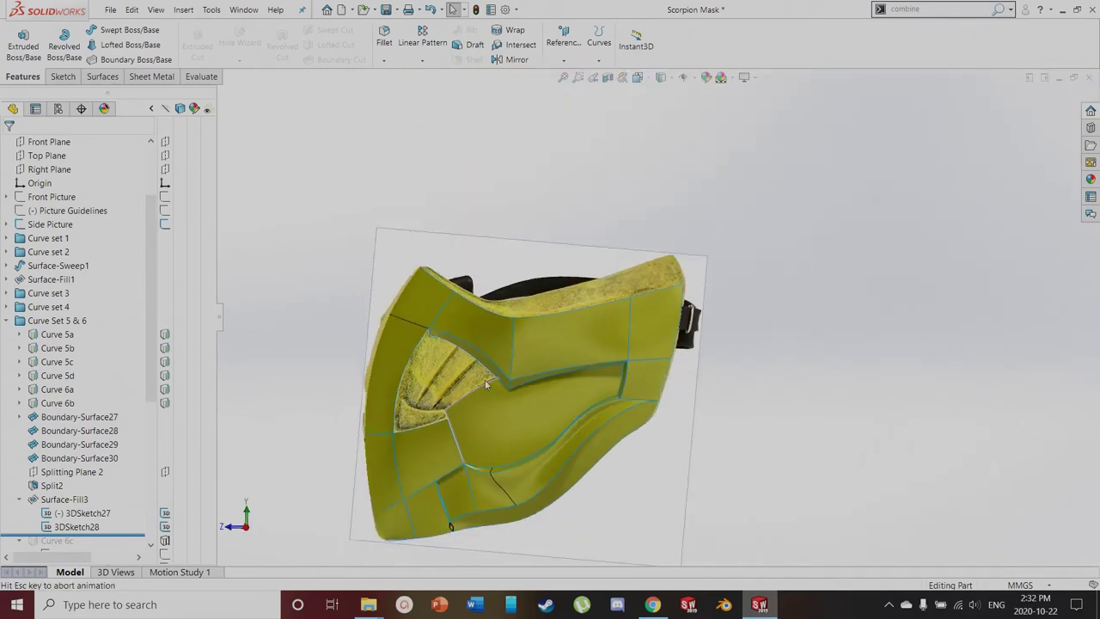
scroll(487, 388, "down", 5)
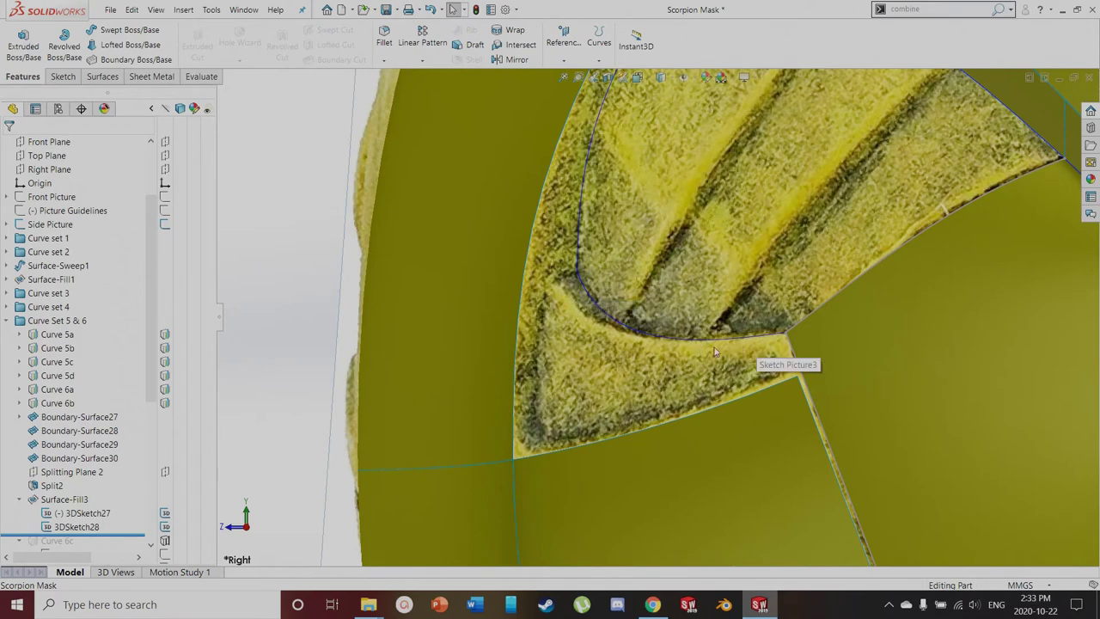
Roll the model forward past Curve 6d and inspect the new curve beside the inner corner of the fill surface
scroll(87, 410, "down", 3)
left_click_drag(87, 410, 73, 490)
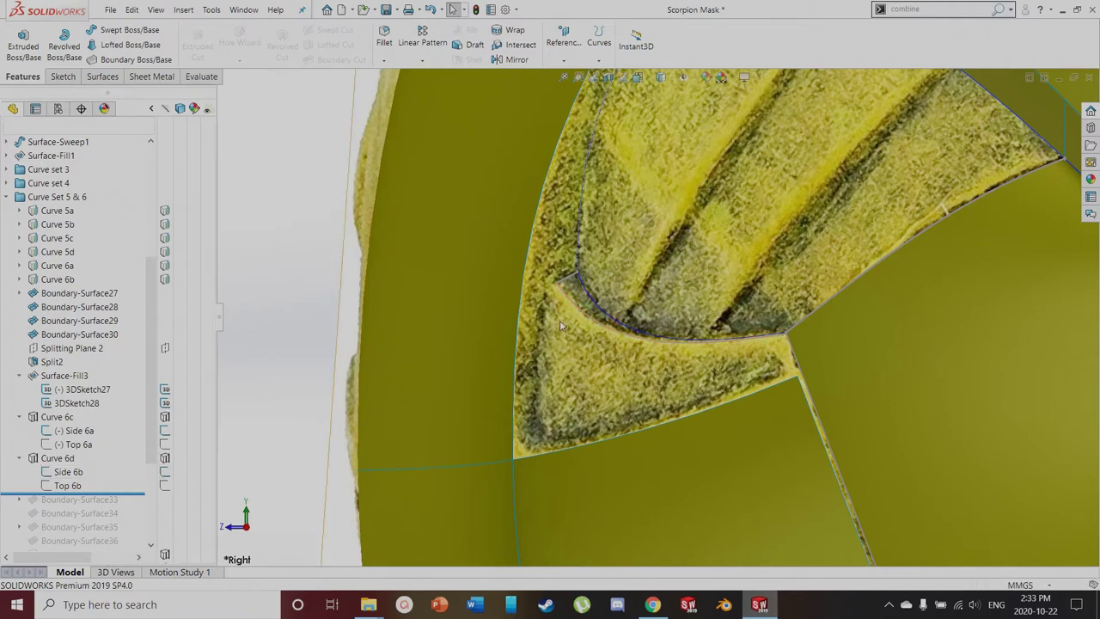
scroll(798, 359, "down", 5)
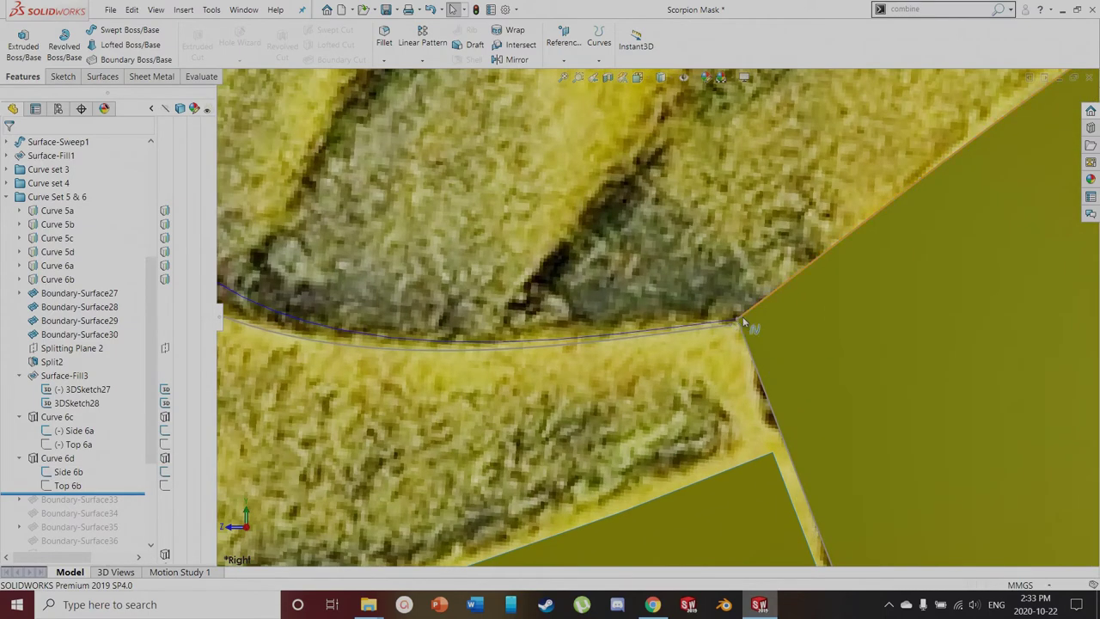
scroll(730, 333, "up", 6)
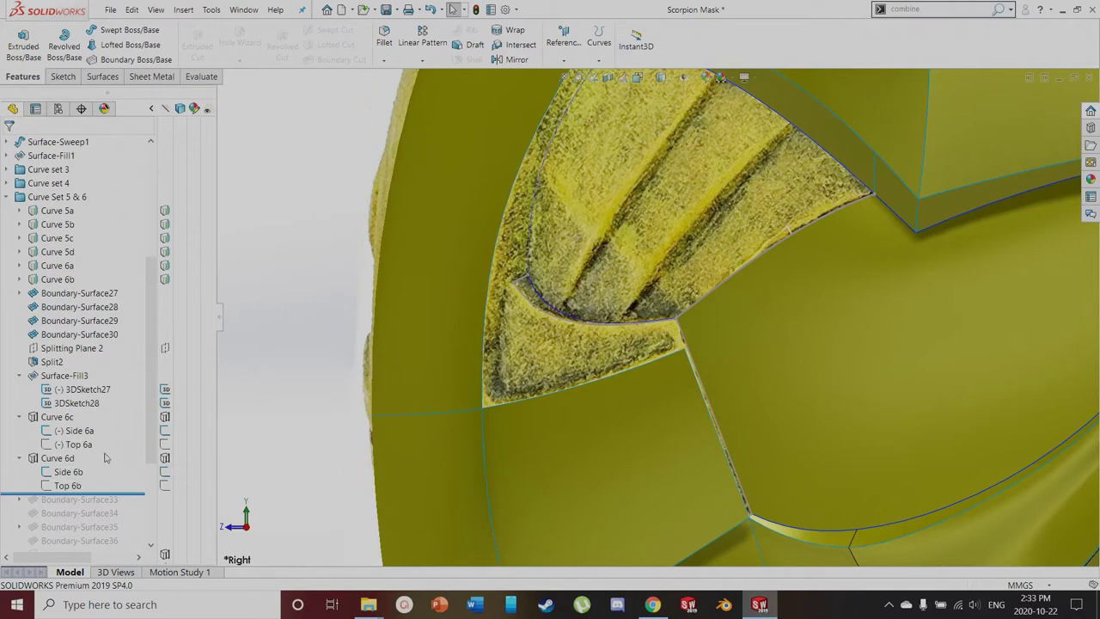
Show the Top 6a sketch of Curve 6c and examine it against the mask from the top and at an angle
left_click(84, 443)
key("ctrl+8")
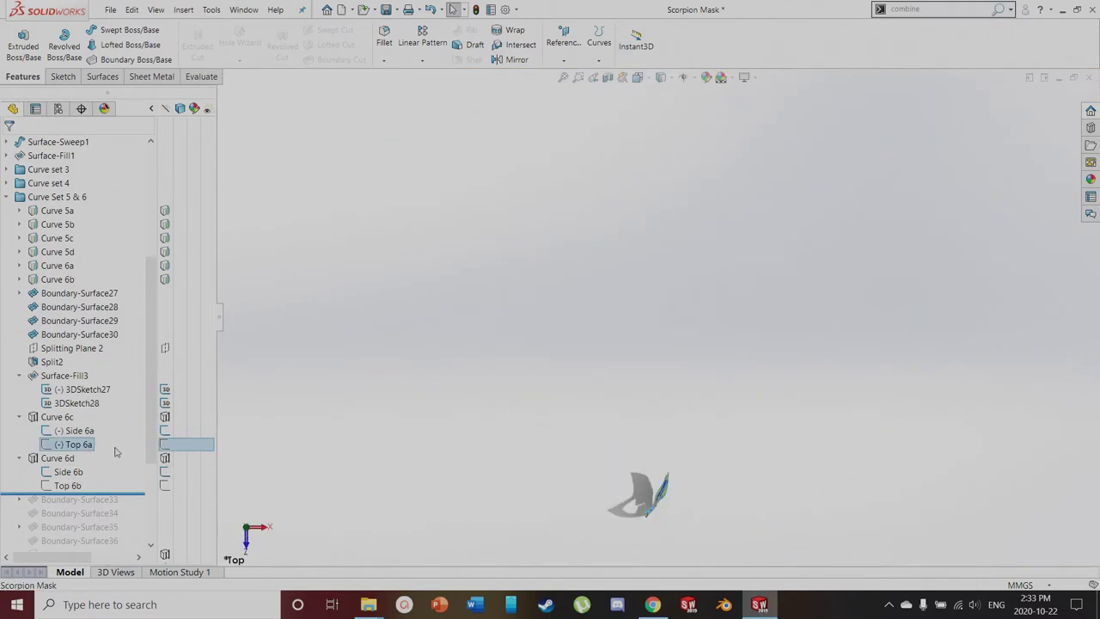
scroll(656, 514, "down", 3)
scroll(643, 372, "down", 4)
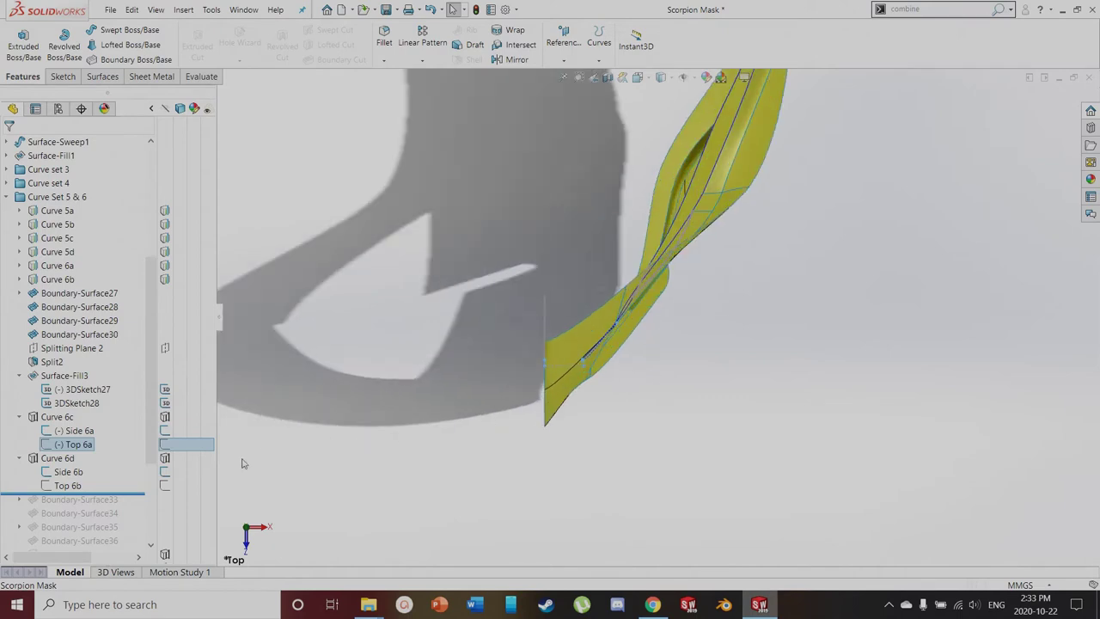
left_click(165, 445)
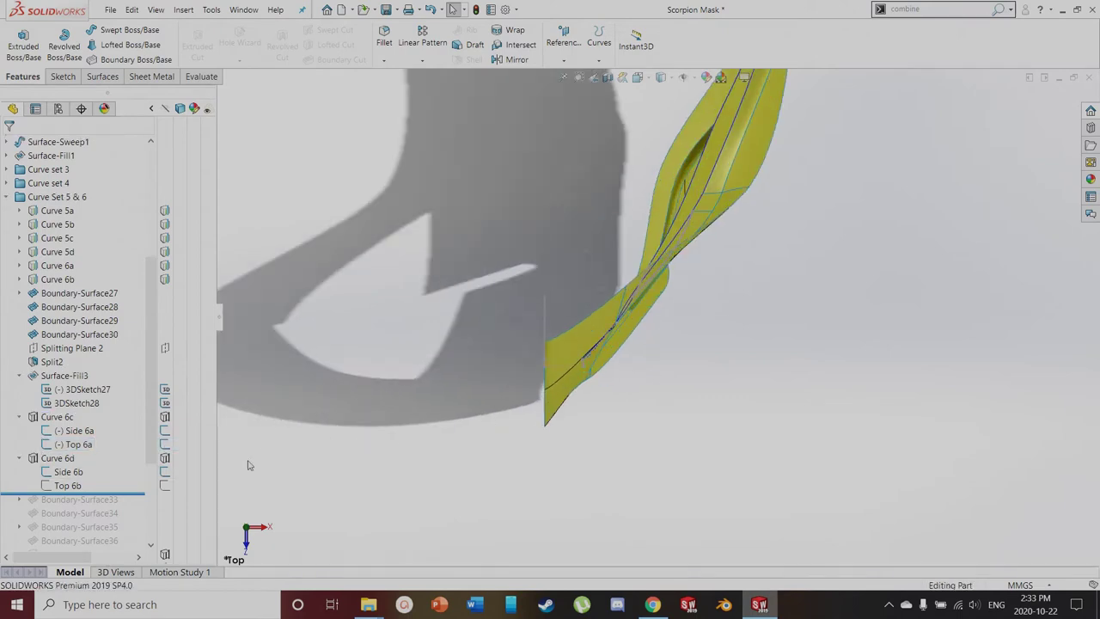
scroll(669, 289, "down", 2)
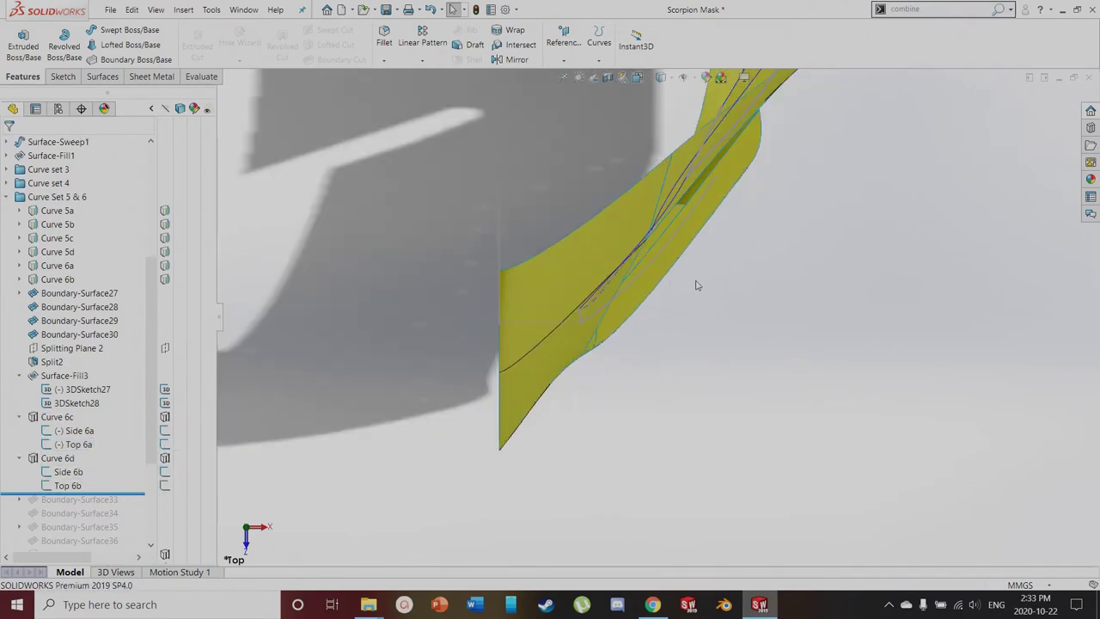
scroll(694, 286, "up", 2)
middle_click_drag(651, 442, 623, 265)
scroll(675, 301, "down", 2)
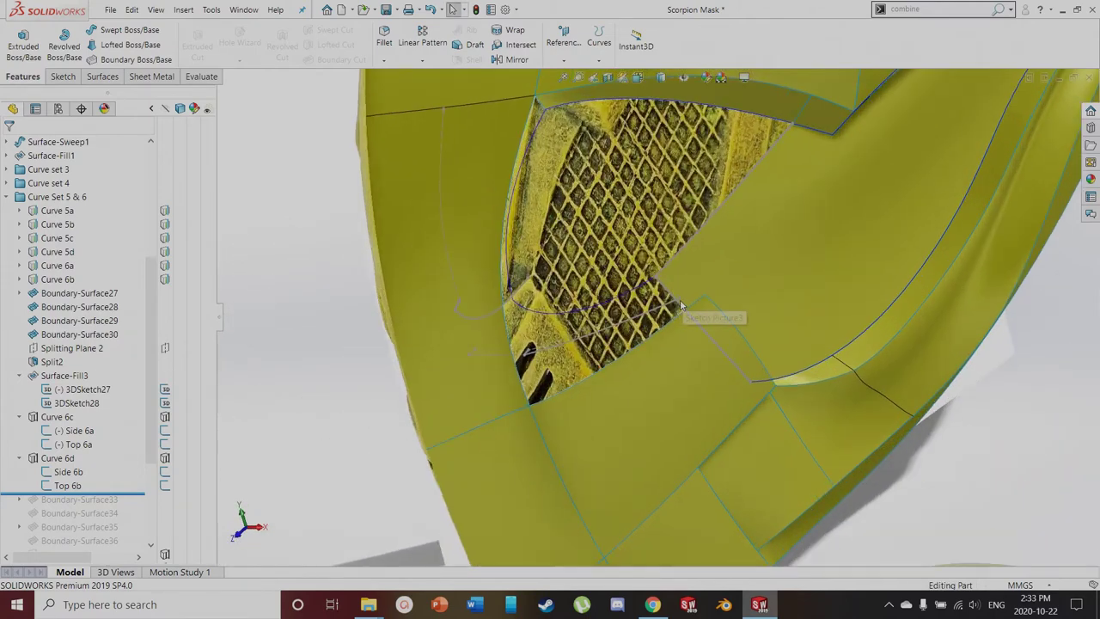
Show the projected curves 6c and 6d with their side and top source sketches hidden
left_click(165, 460)
left_click(167, 486)
left_click(166, 472)
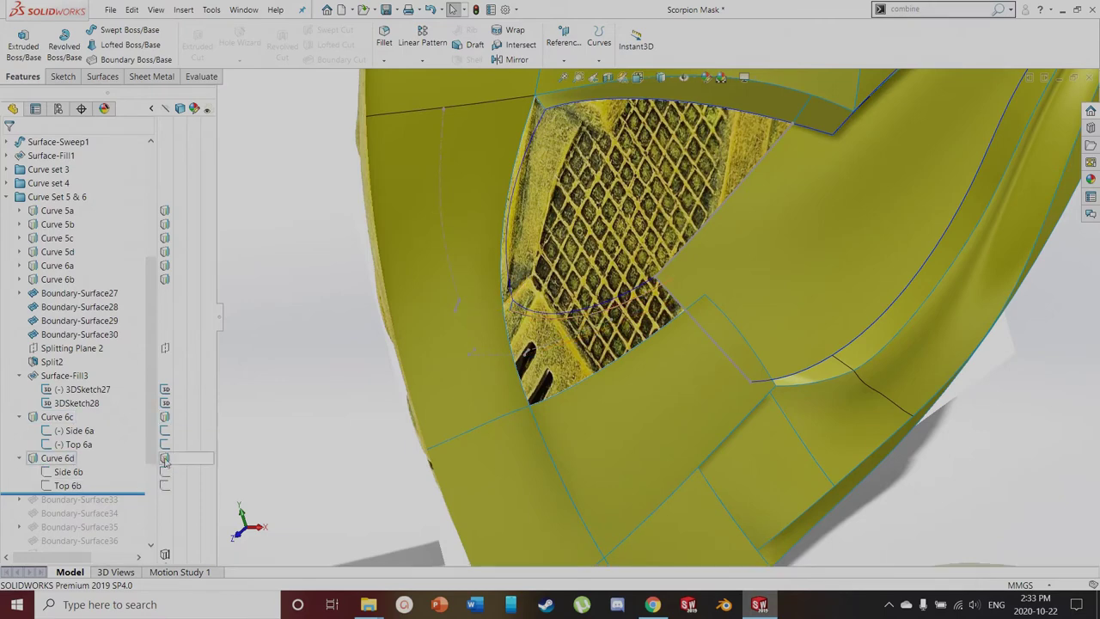
left_click(166, 444)
Examine both ends of Curve 6c and Curve 6d around the unfilled opening
scroll(653, 258, "down", 3)
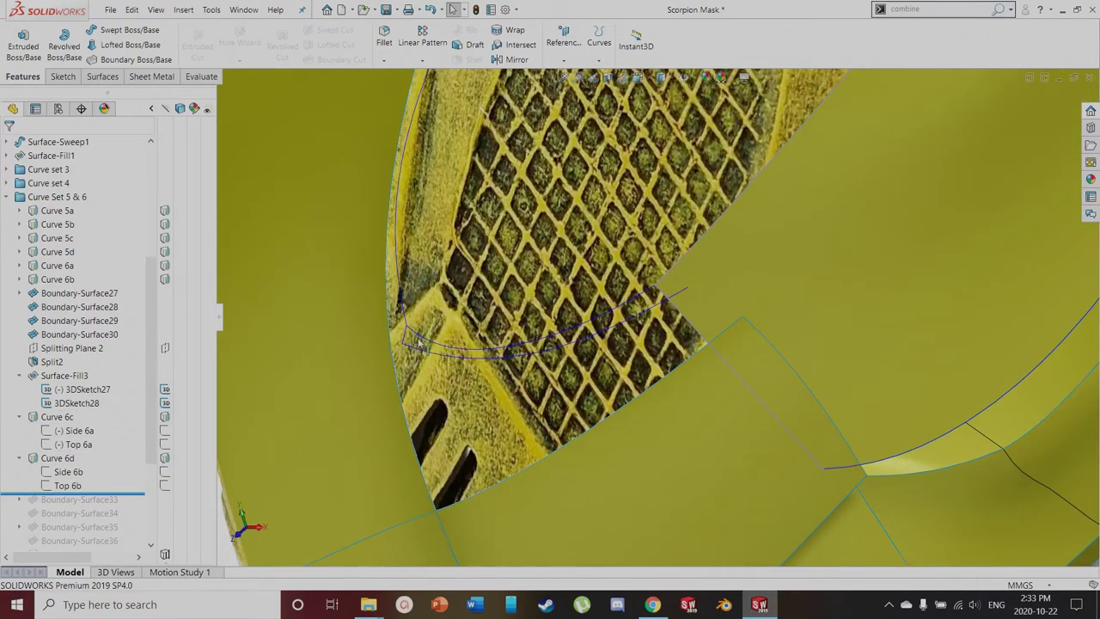
left_click(405, 340)
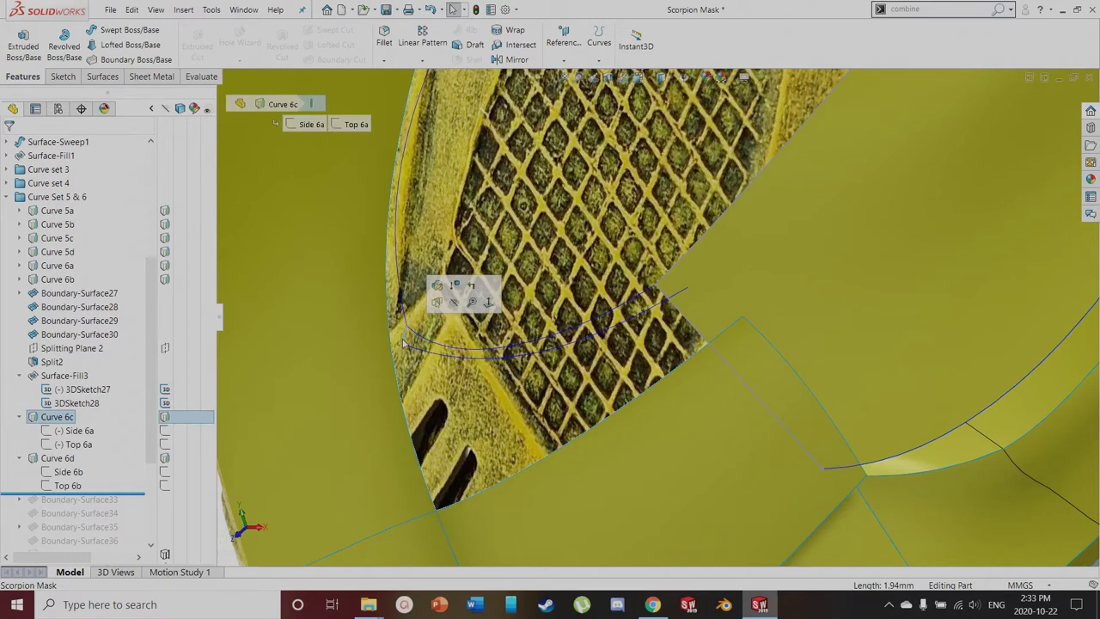
scroll(685, 299, "down", 3)
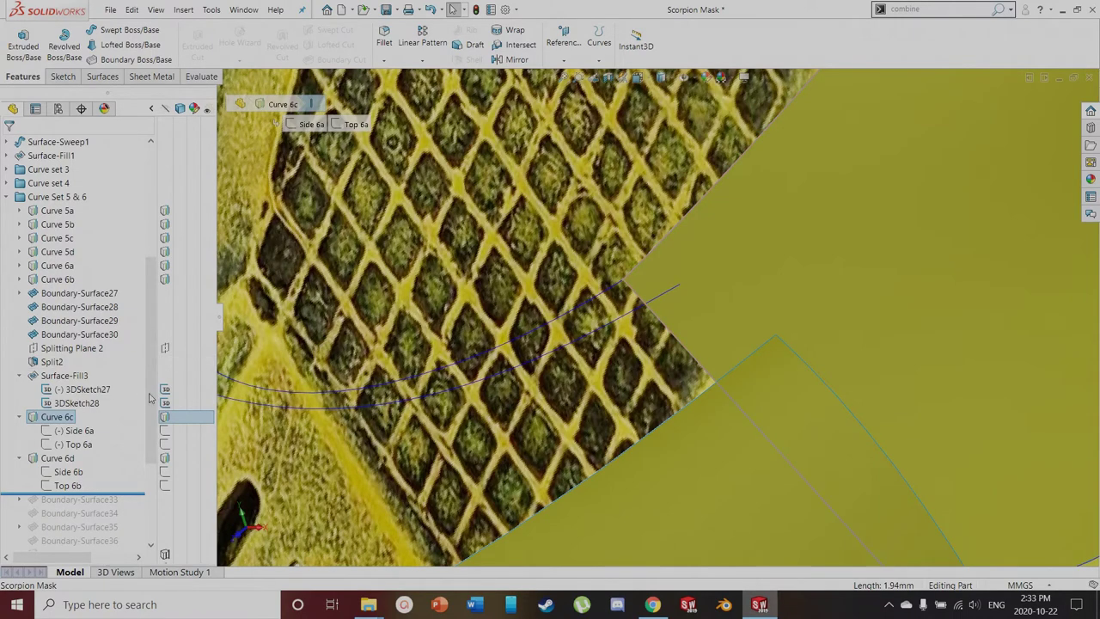
scroll(651, 442, "up", 3)
middle_click_drag(651, 441, 636, 464)
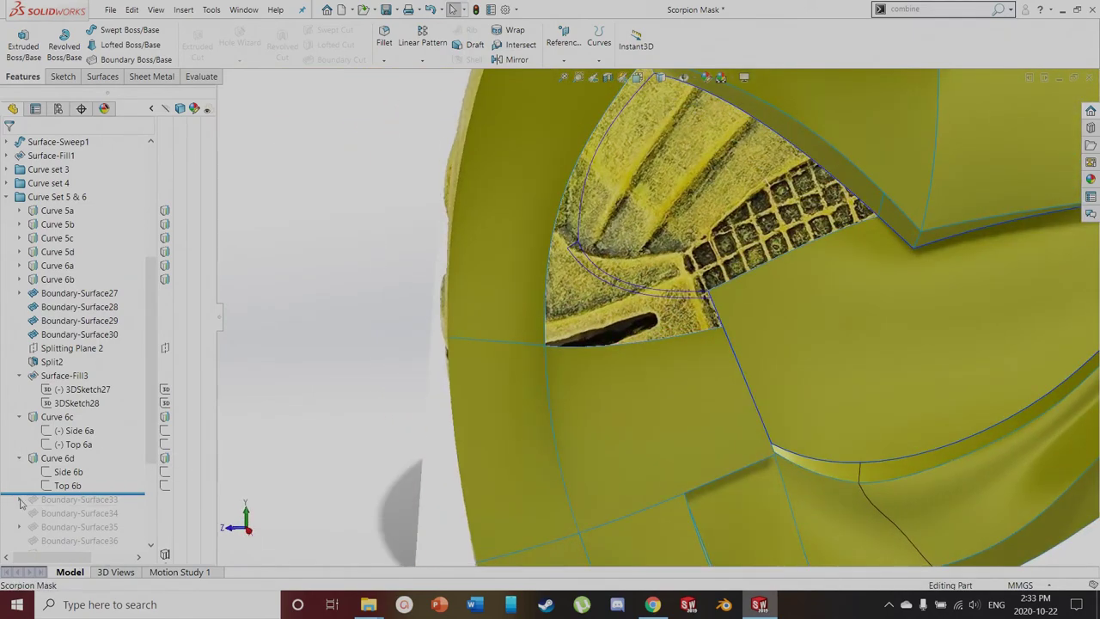
Roll the model forward past Boundary-Surface36 and show 3DSketch36 and 3DSketch37 of Boundary-Surface33 along the narrow gap
mouse_move(33, 501)
left_mouse_down()
mouse_move(34, 543)
mouse_move(71, 396)
left_mouse_up()
left_click(19, 348)
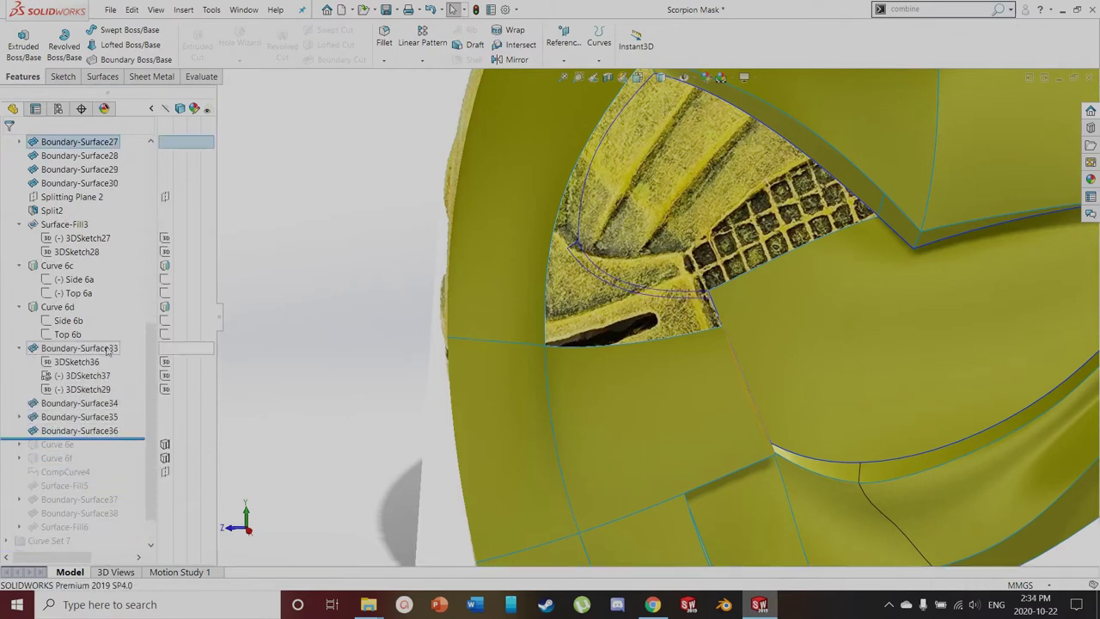
scroll(716, 417, "down", 5)
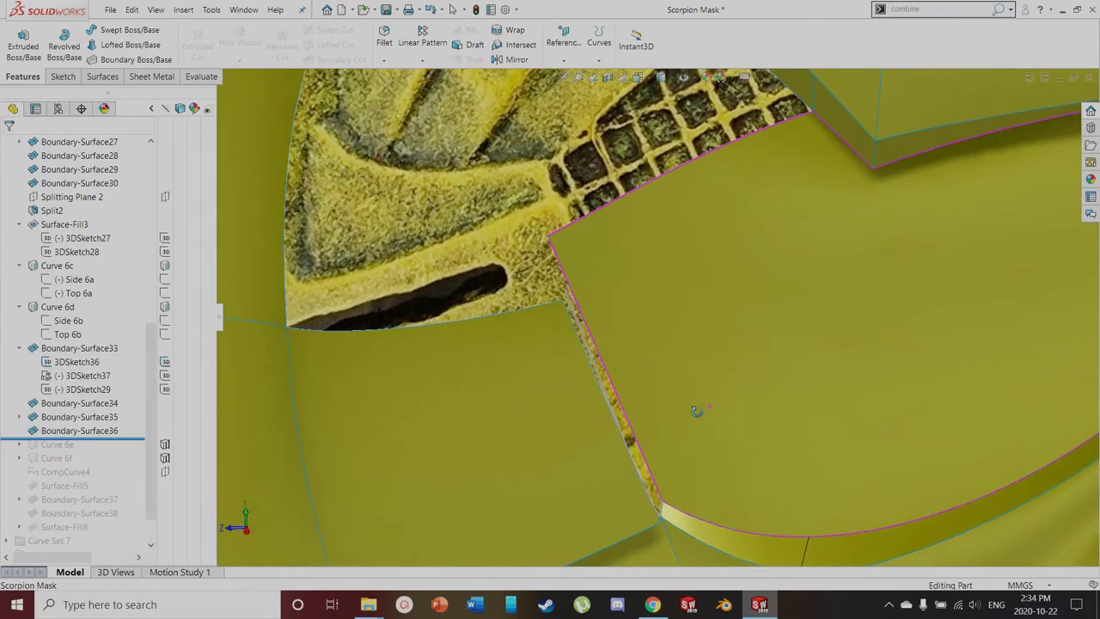
middle_click_drag(700, 410, 676, 426)
left_click(77, 362)
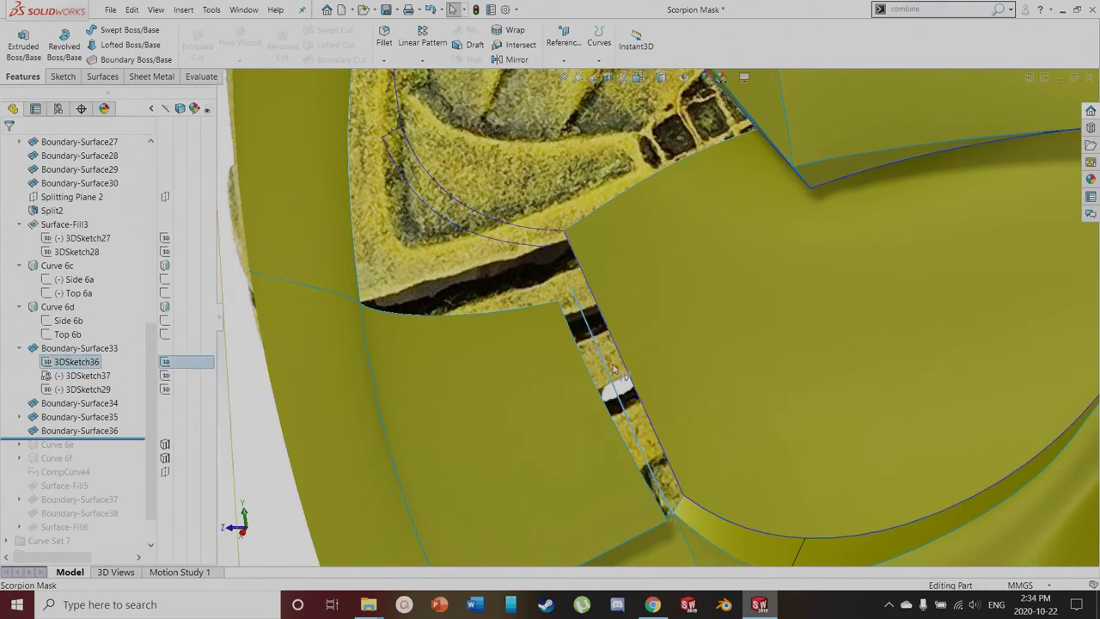
left_click(166, 377)
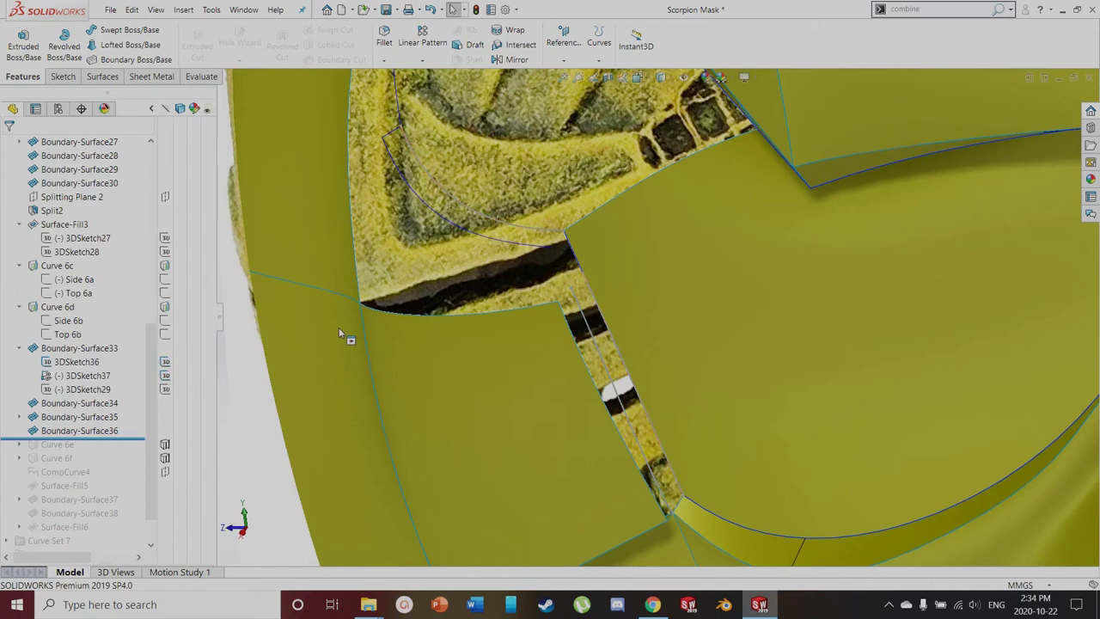
left_click(81, 376)
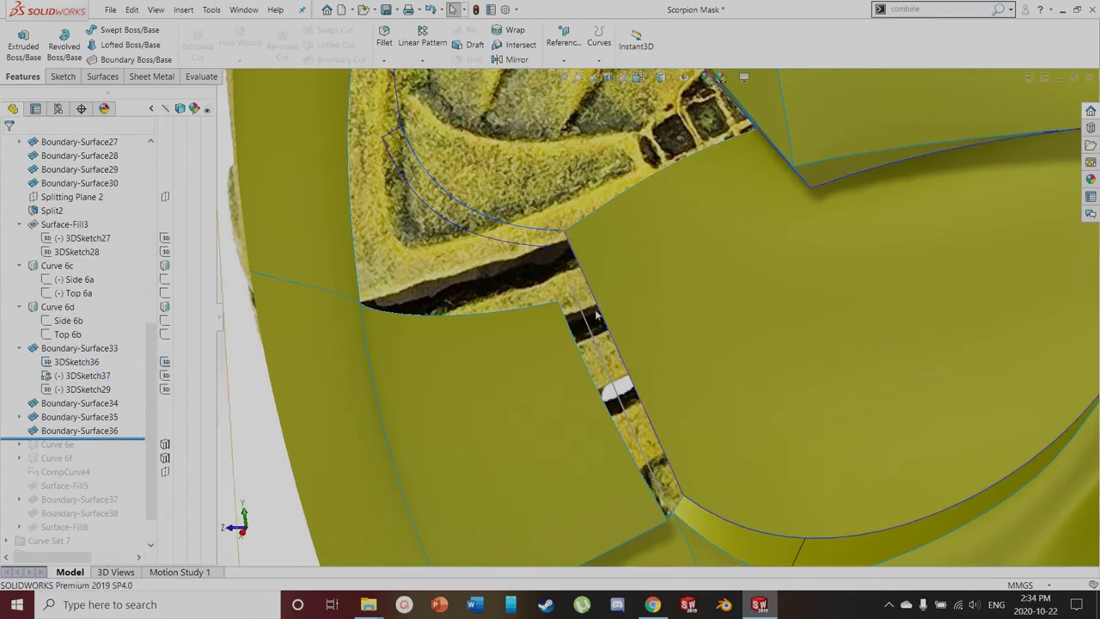
Highlight 3DSketch37, 3DSketch29, 3DSketch36 and the neighbouring fill surface to examine the curves that define Boundary-Surface33
left_click(650, 421)
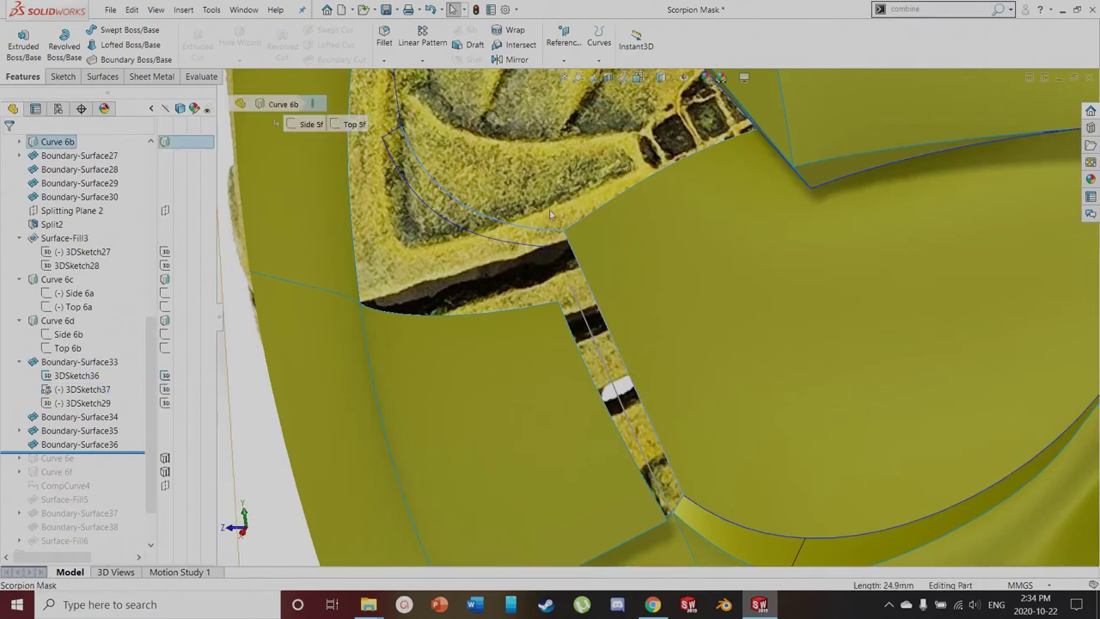
left_click(722, 250)
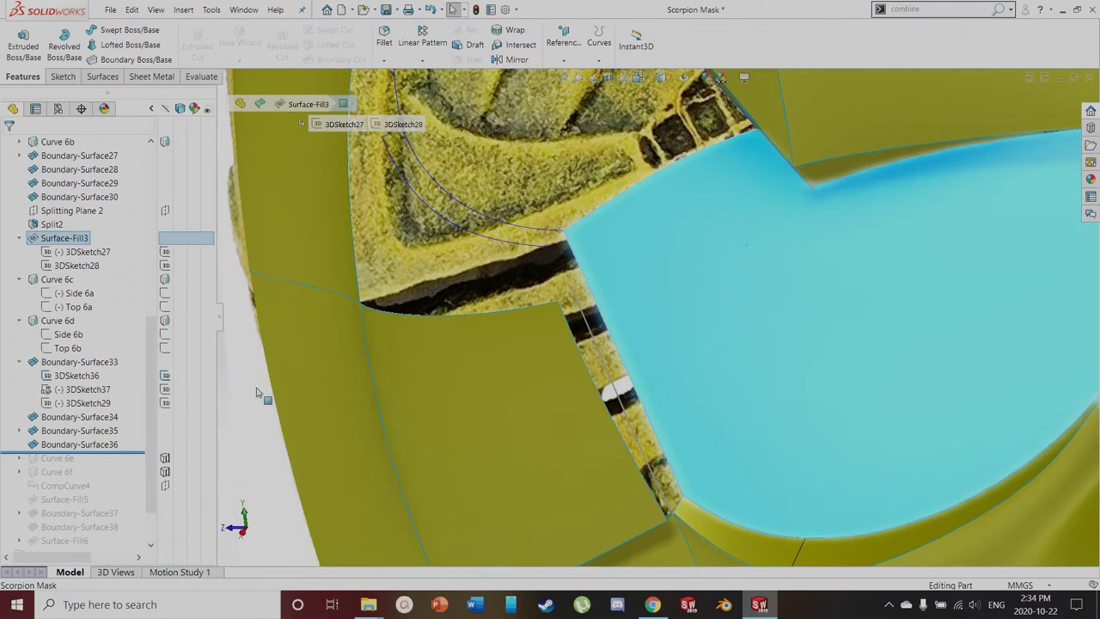
left_click(86, 389)
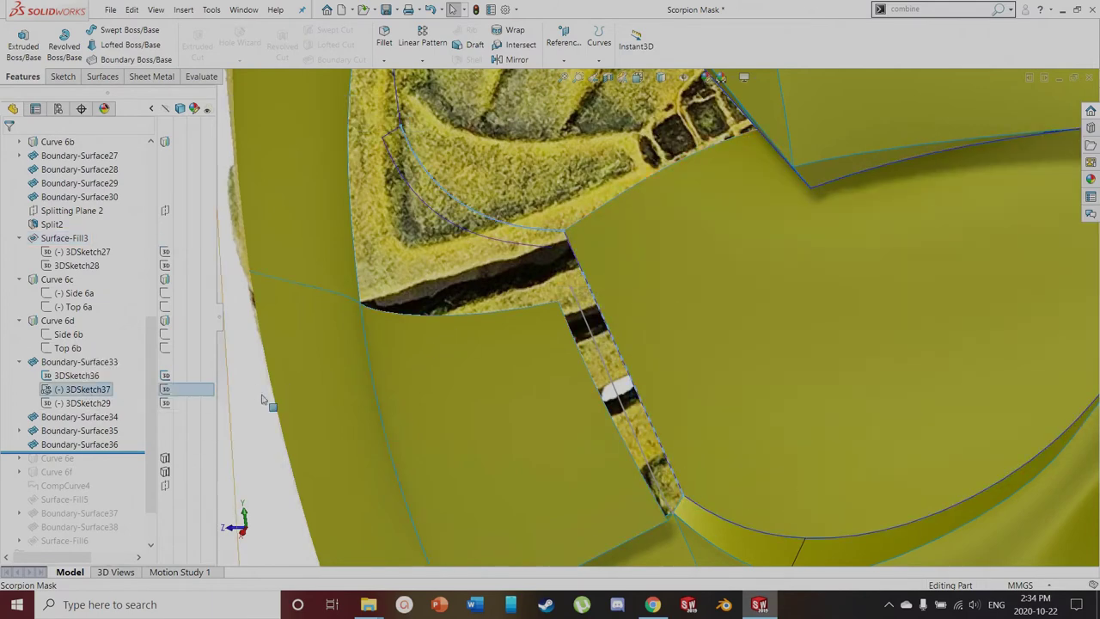
left_click(84, 404)
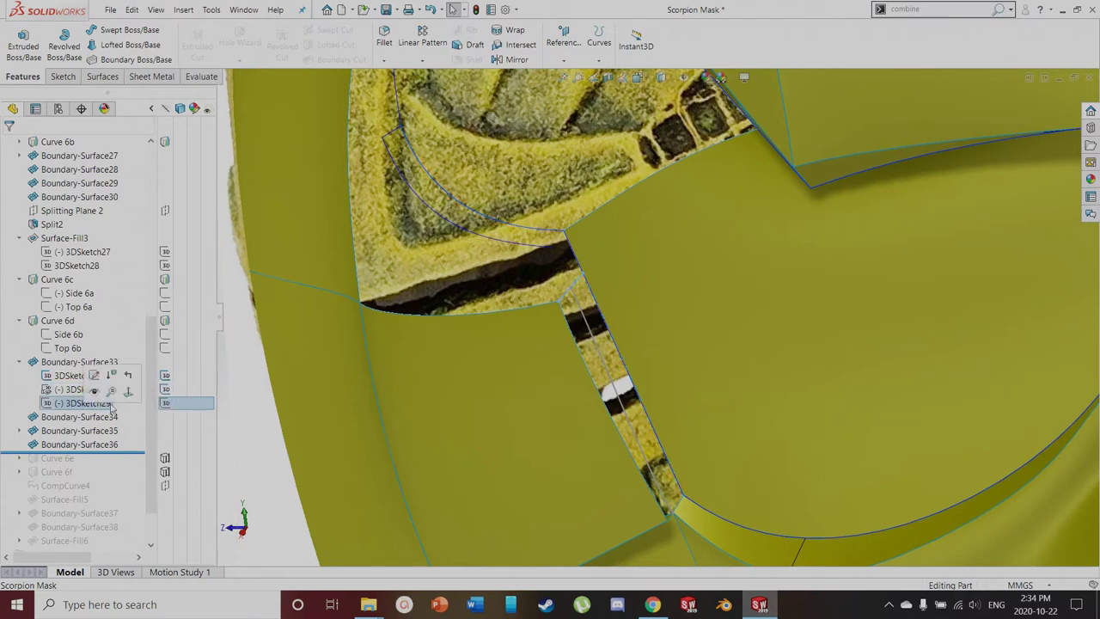
left_click(581, 274)
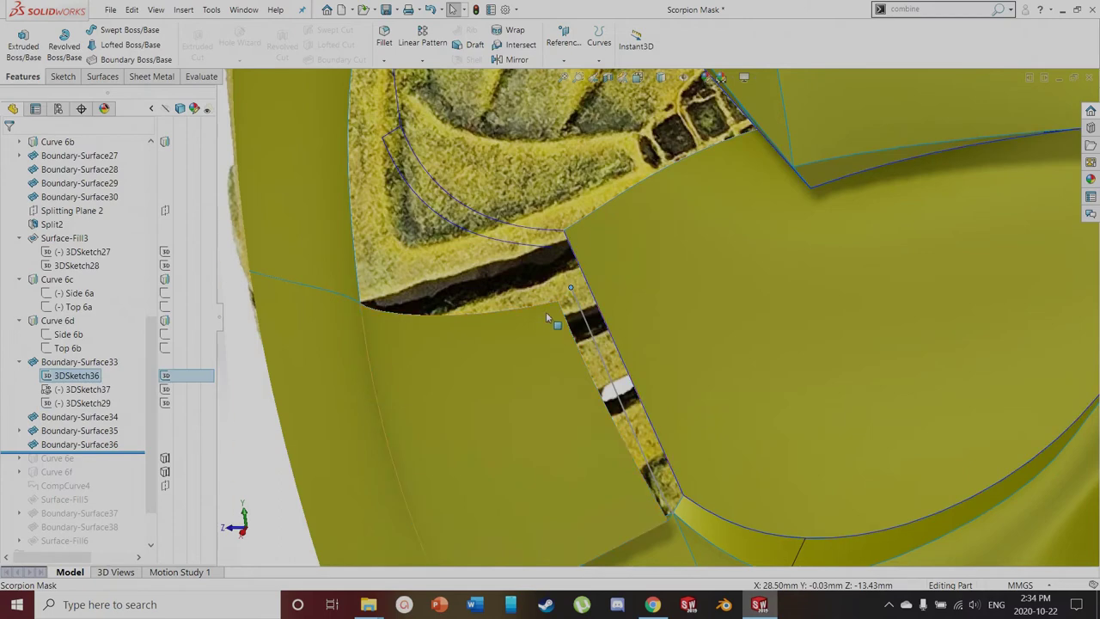
left_click(591, 293)
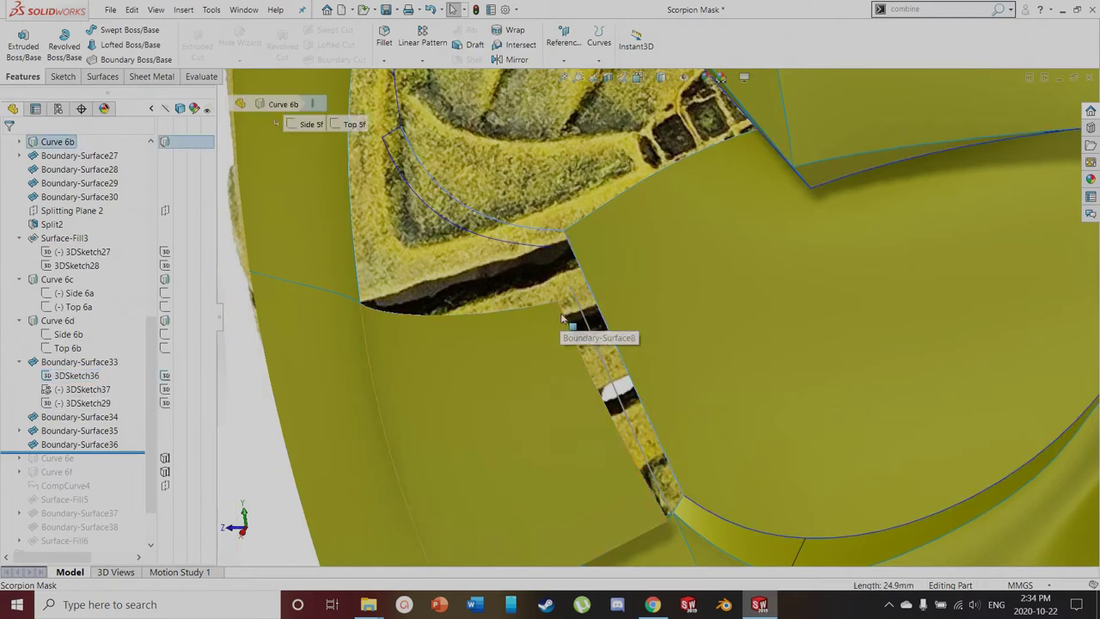
left_click(568, 325)
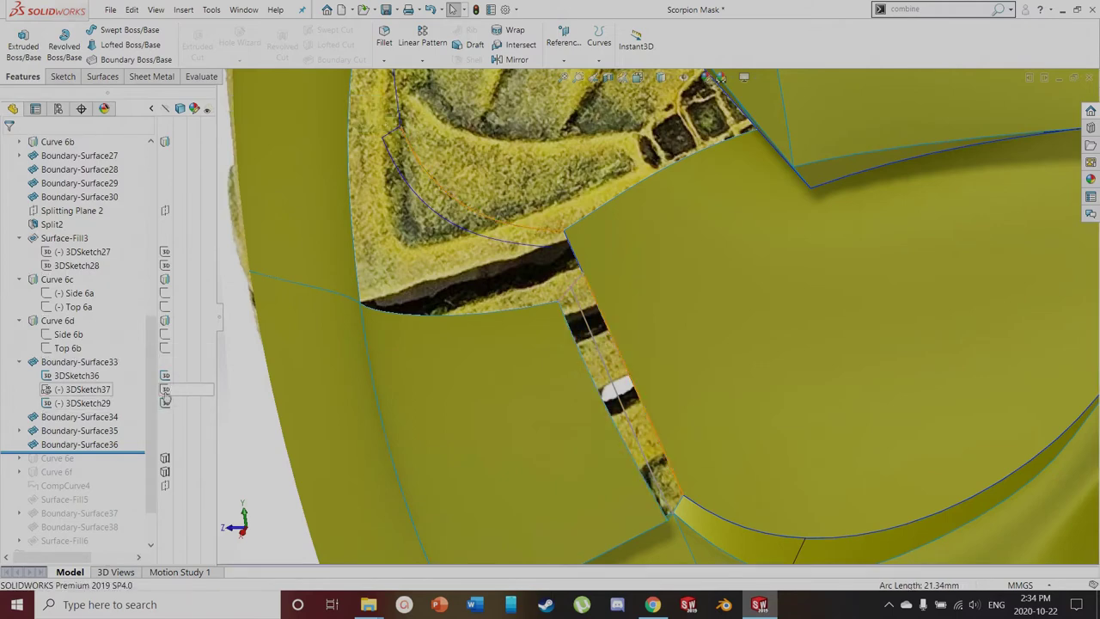
Show the Boundary-Surface33 and Boundary-Surface34 bodies and inspect the strip they form down to its lower corner
left_click(92, 362)
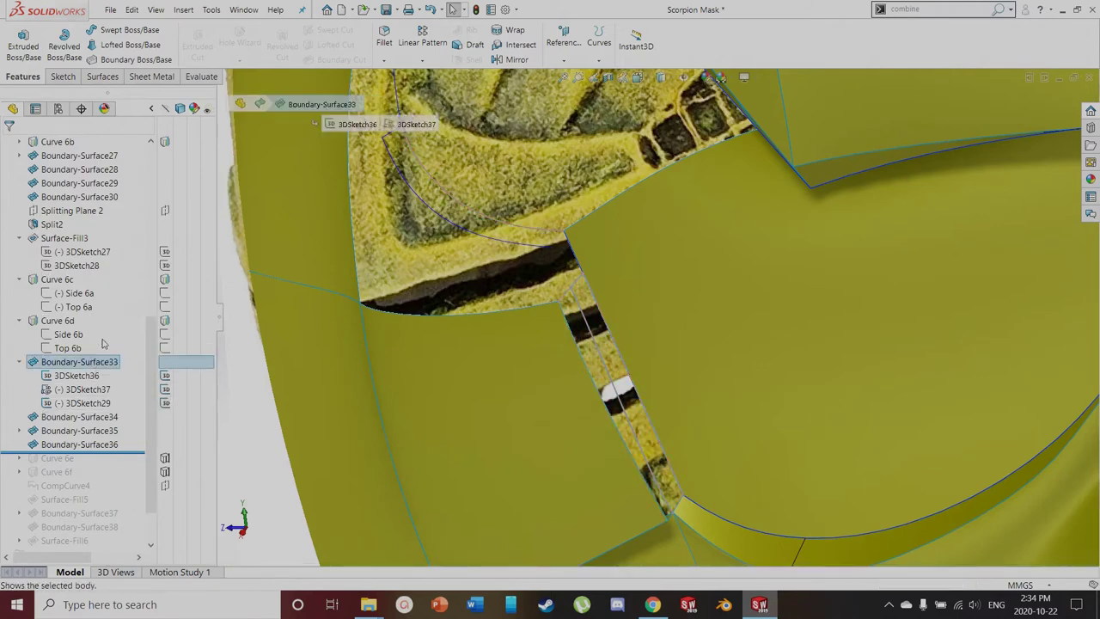
scroll(599, 311, "down", 1)
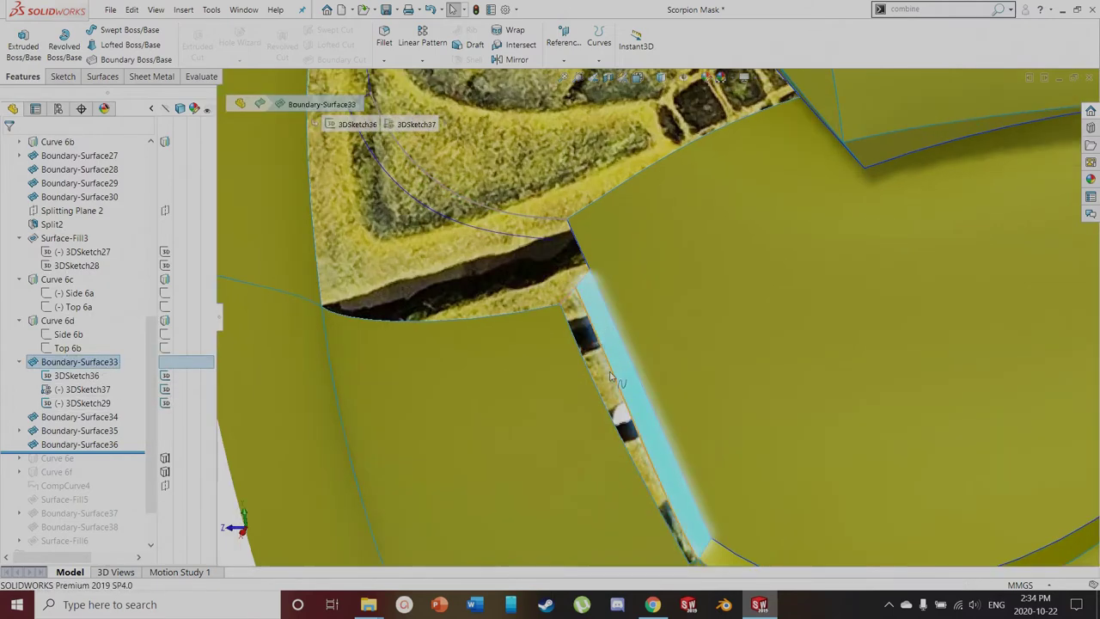
left_click(90, 417)
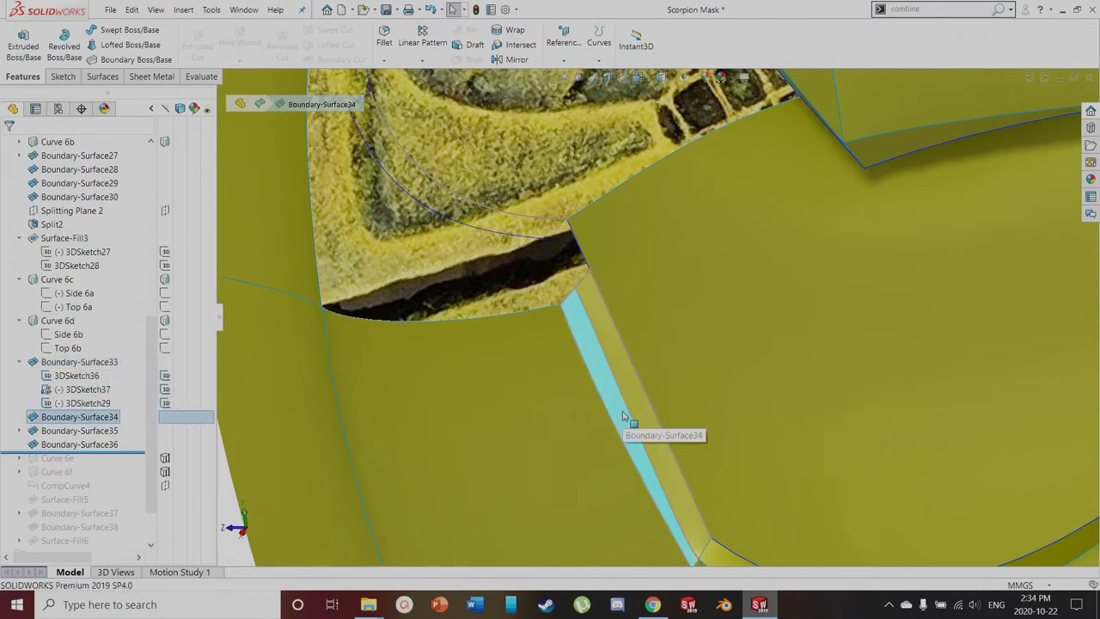
scroll(624, 416, "up", 2)
scroll(643, 432, "down", 2)
scroll(656, 437, "up", 3)
scroll(672, 427, "down", 4)
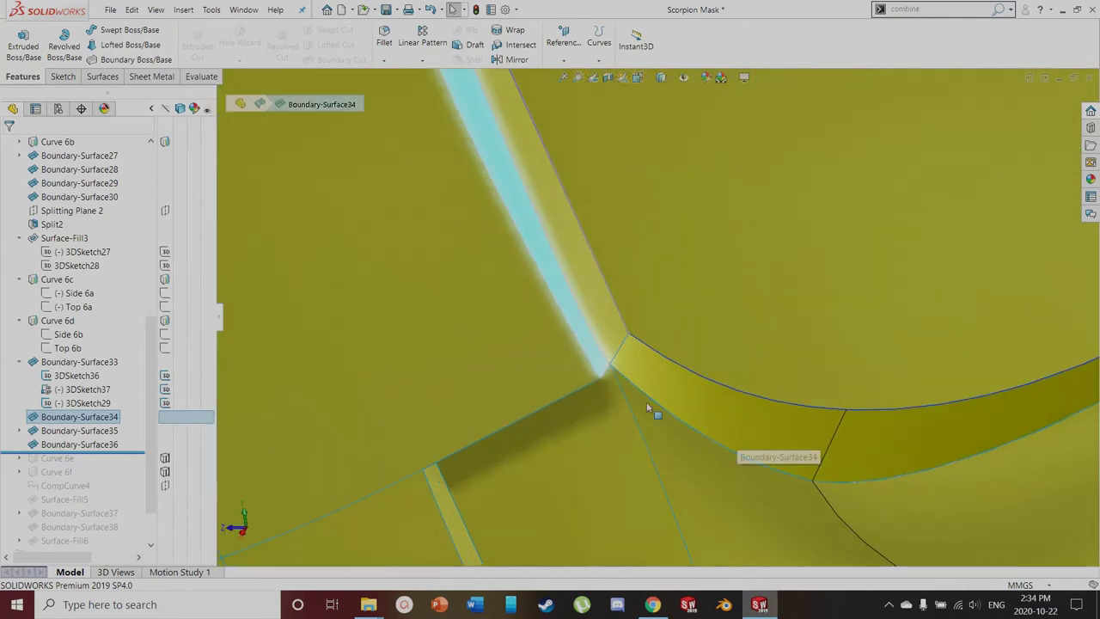
Highlight the end edge of Boundary-Surface27 at the strip's lower corner and inspect the junction from several angles
left_click(619, 358)
middle_click_drag(582, 392, 655, 356)
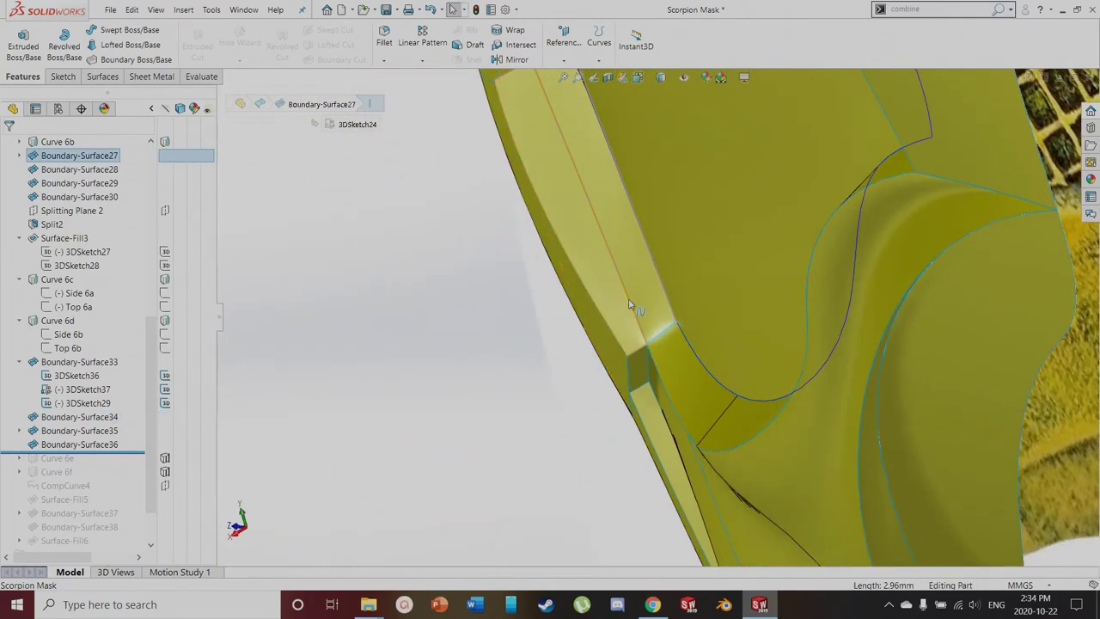
scroll(621, 307, "up", 3)
middle_click_drag(597, 310, 645, 301)
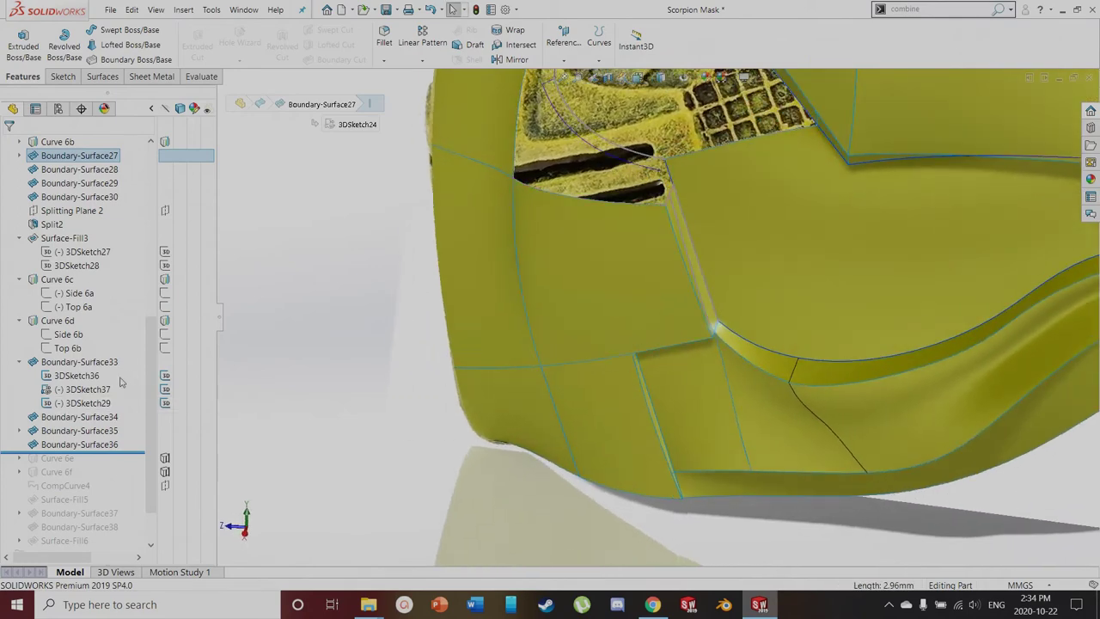
Show 3DSketch33 of Boundary-Surface35 and inspect its two line segments between the curve ends and the strip
left_click(19, 430)
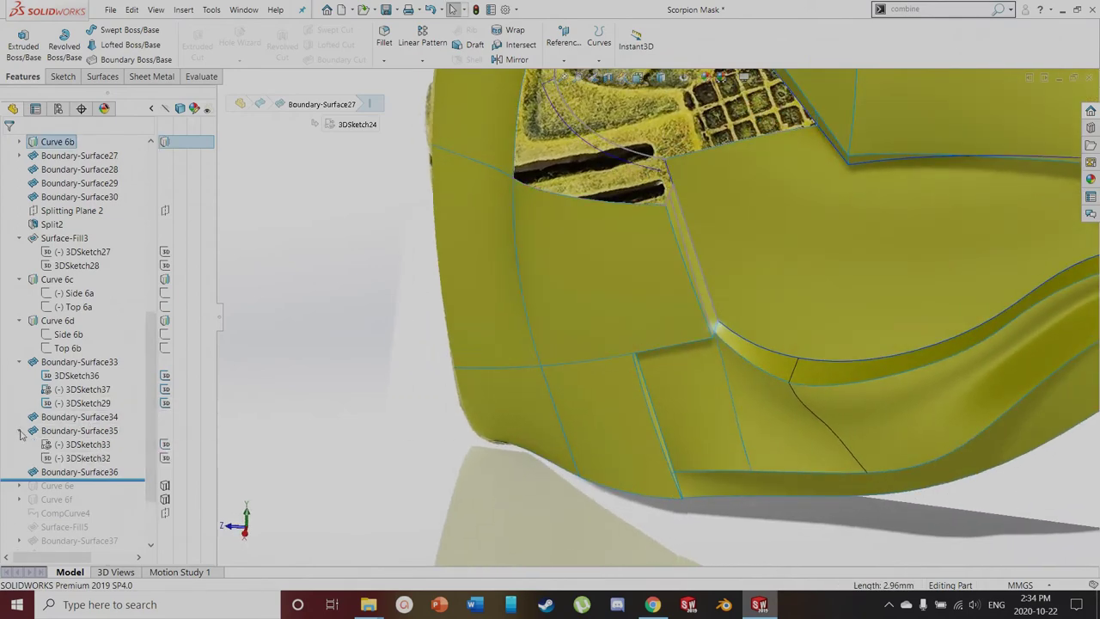
left_click(166, 445)
scroll(673, 157, "down", 7)
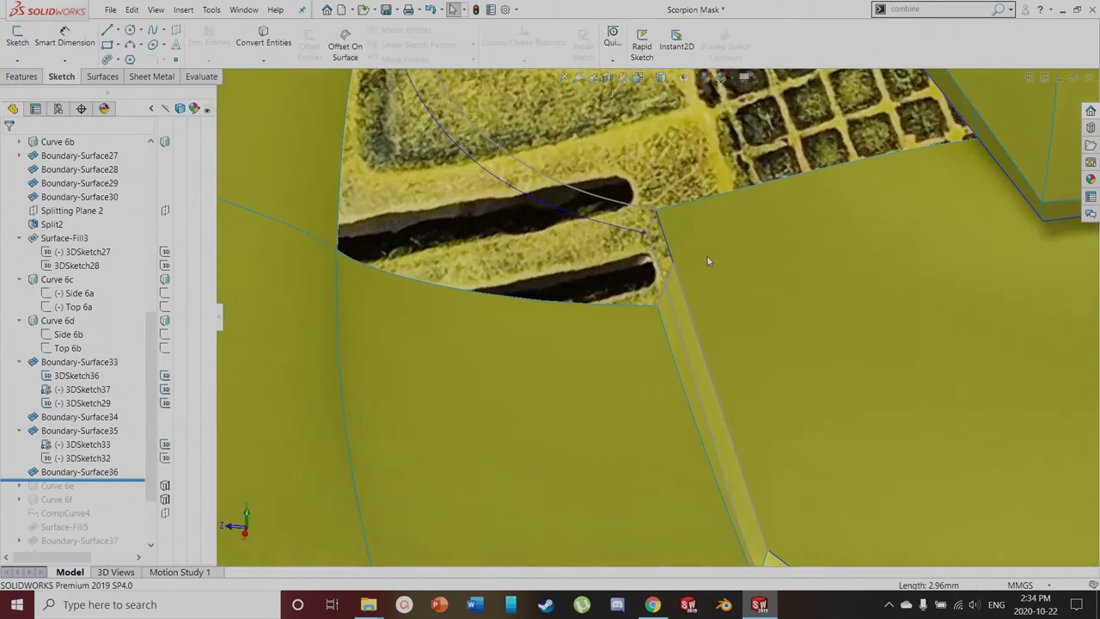
left_click(630, 205)
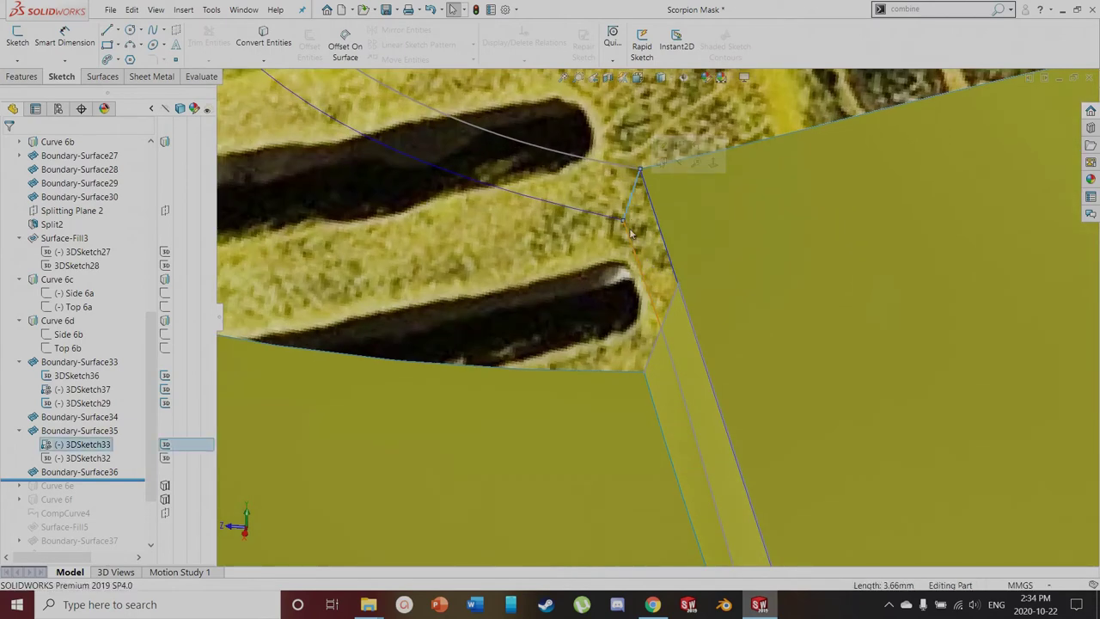
left_click(631, 247)
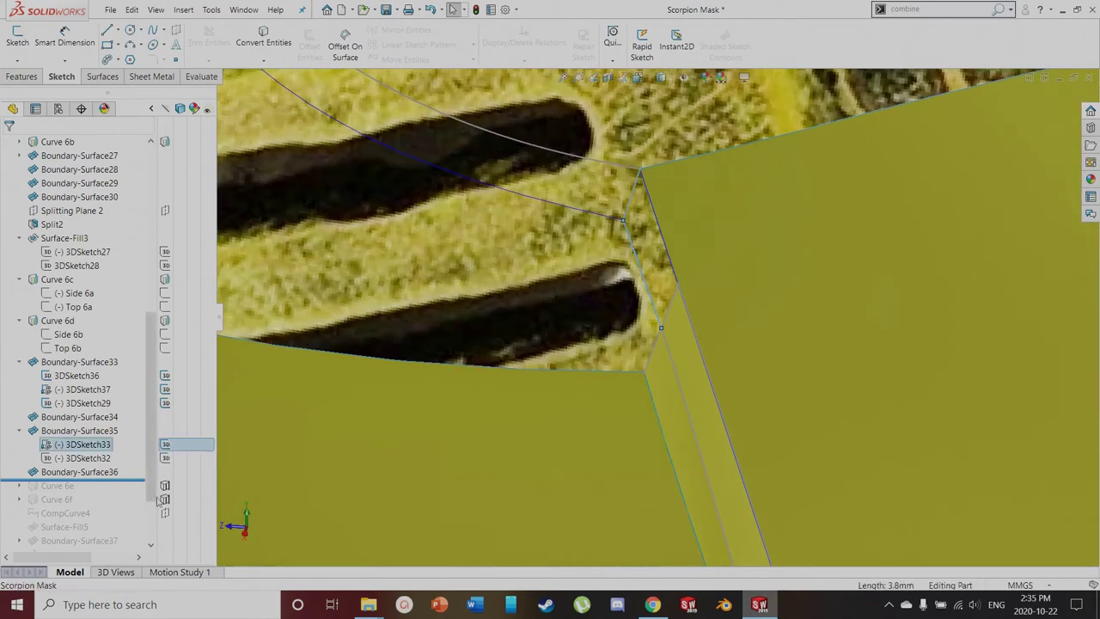
Highlight 3DSketch32 beside the strip and show the Boundary-Surface35 body spanning it and 3DSketch33
left_click(165, 459)
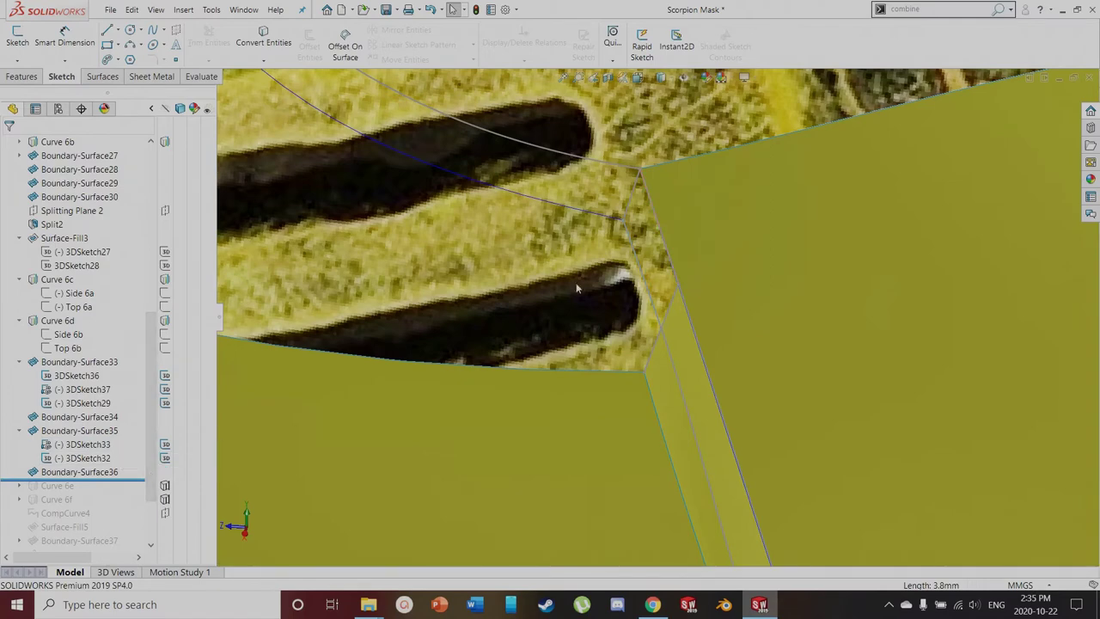
left_click(669, 258)
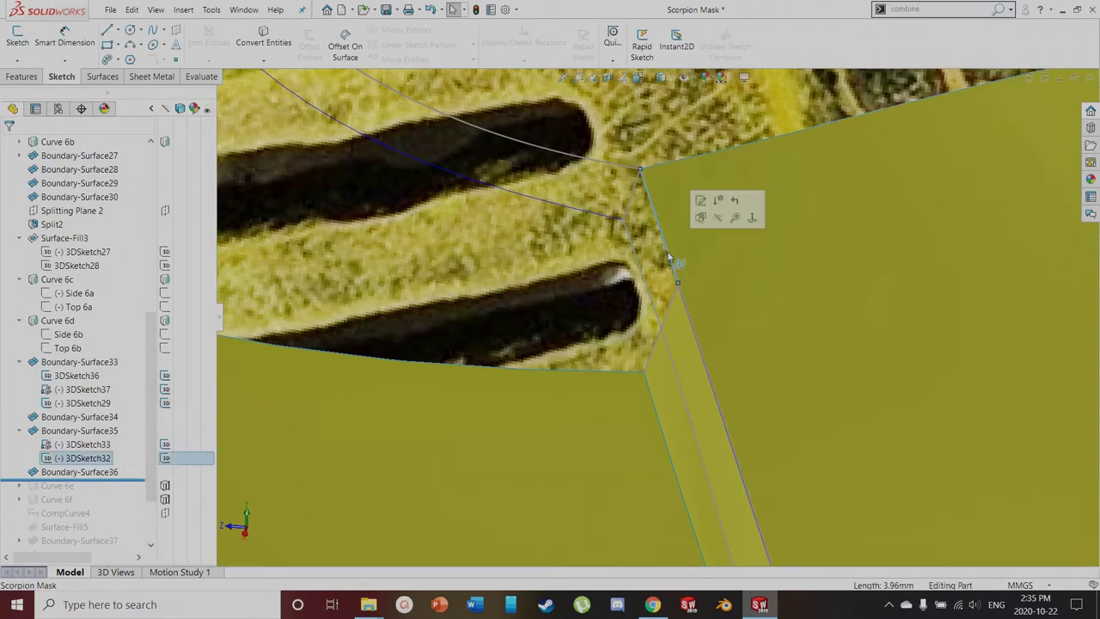
left_click(77, 429)
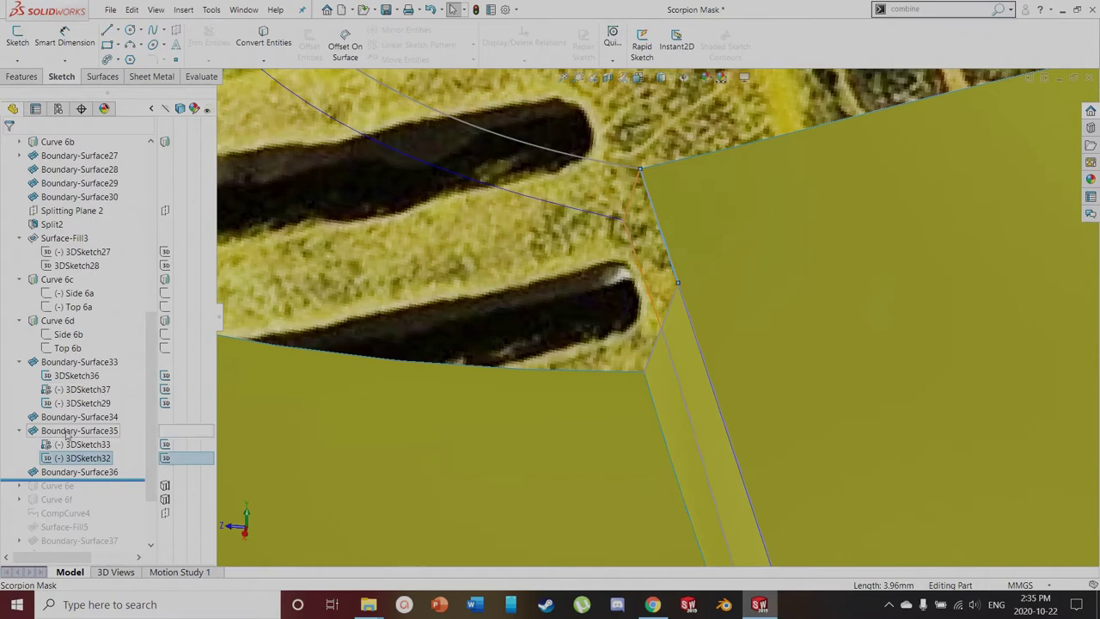
left_click(76, 416)
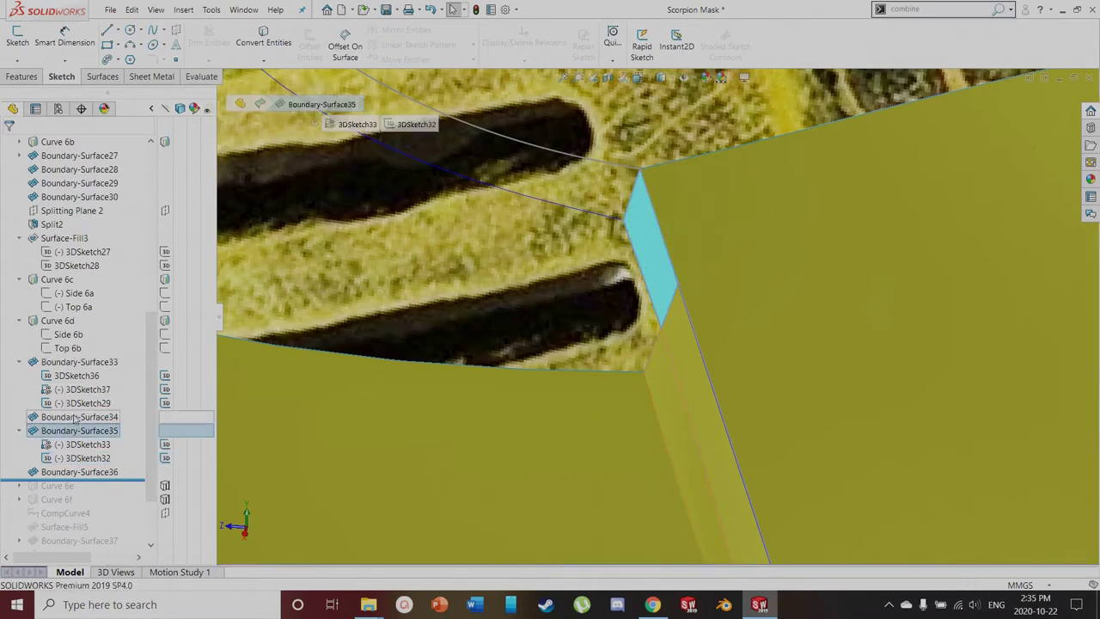
Show the Boundary-Surface36 body and inspect the curved strip it forms across the opening from several angles
left_click(79, 472)
scroll(577, 273, "up", 2)
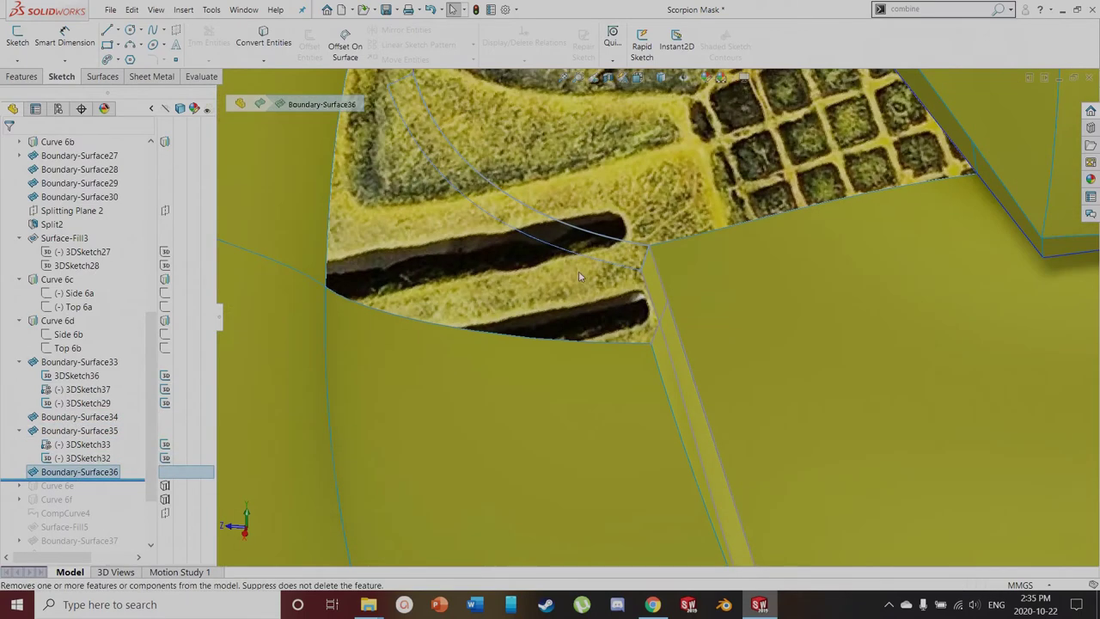
key("z")
key("z")
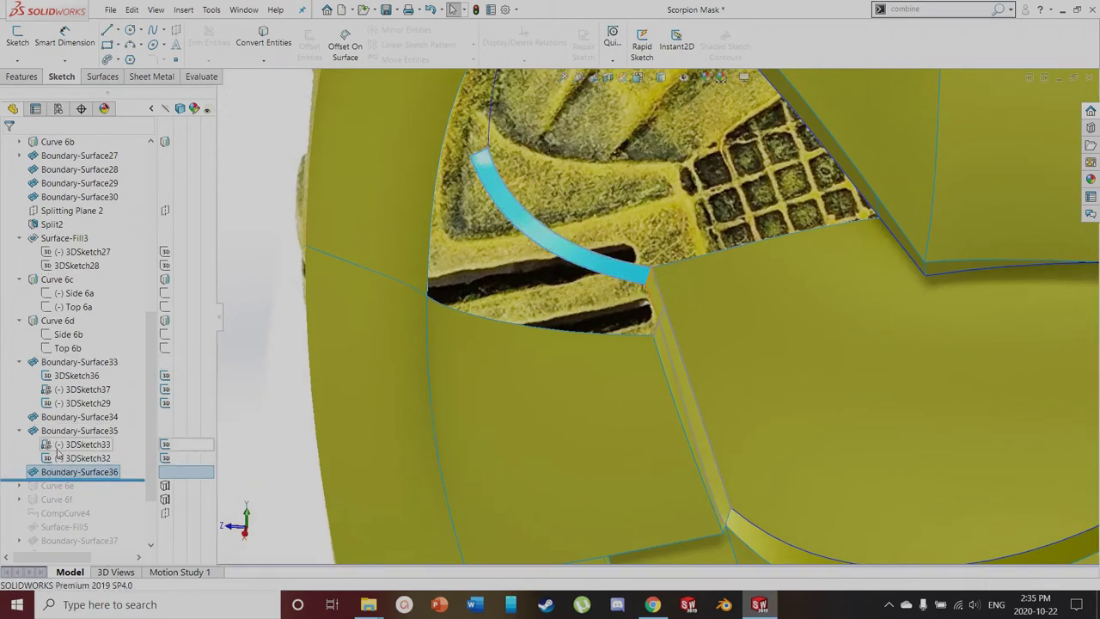
scroll(654, 220, "up", 3)
scroll(646, 190, "down", 2)
scroll(643, 206, "up", 3)
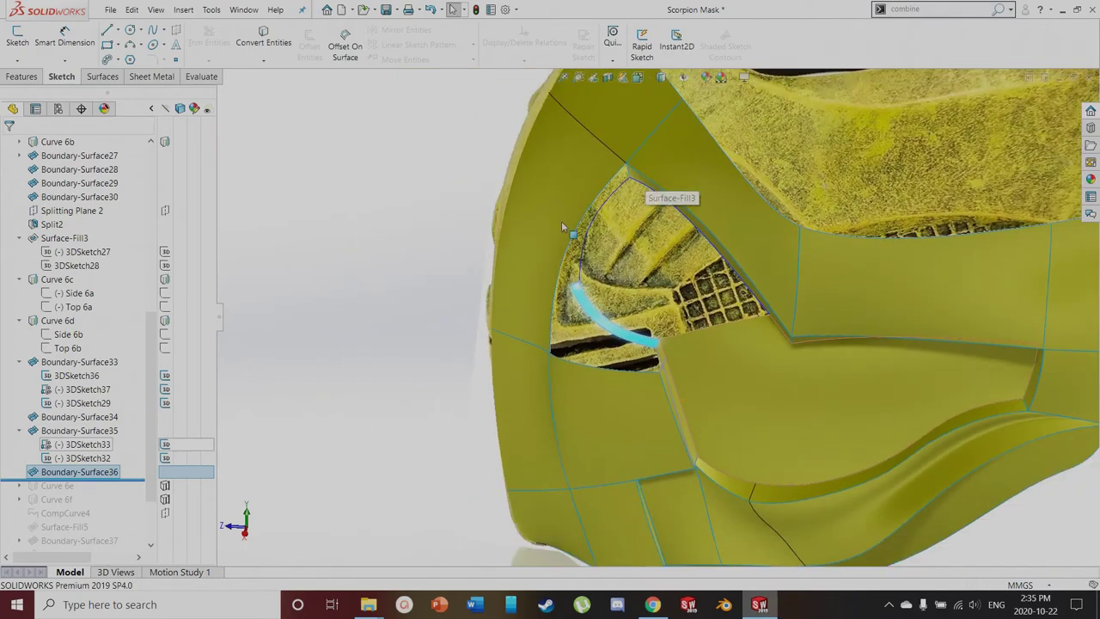
left_click(303, 194)
scroll(690, 354, "down", 1)
middle_click_drag(667, 371, 635, 224)
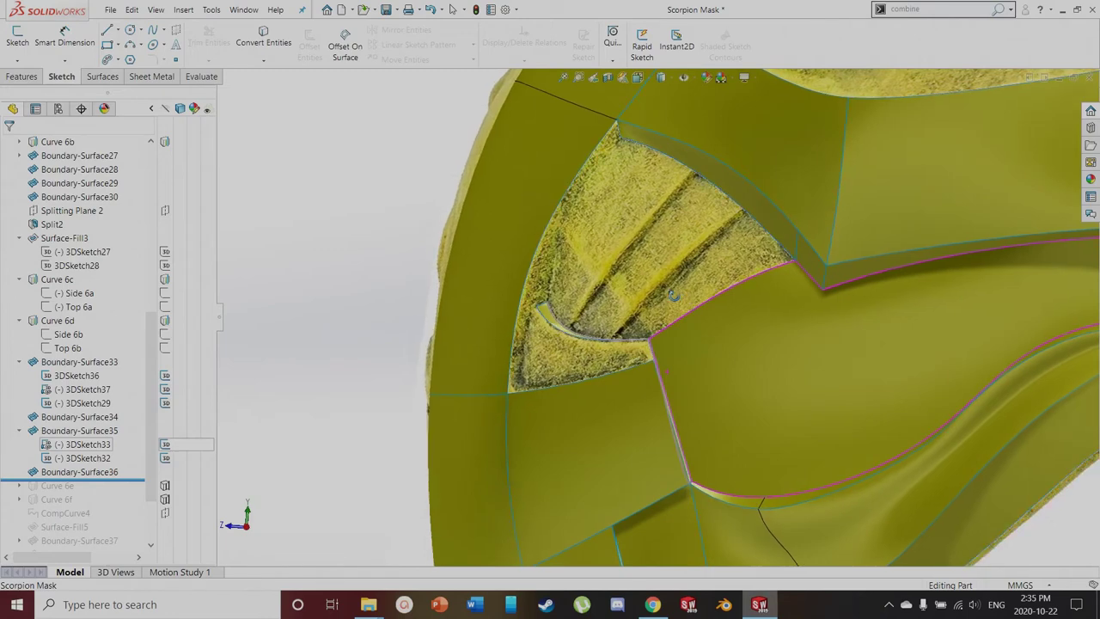
Roll the feature history forward past Curve 6f, expand Curve 6e and Curve 6f, and show the Side 6e and Side 6f sketches
scroll(589, 315, "down", 3)
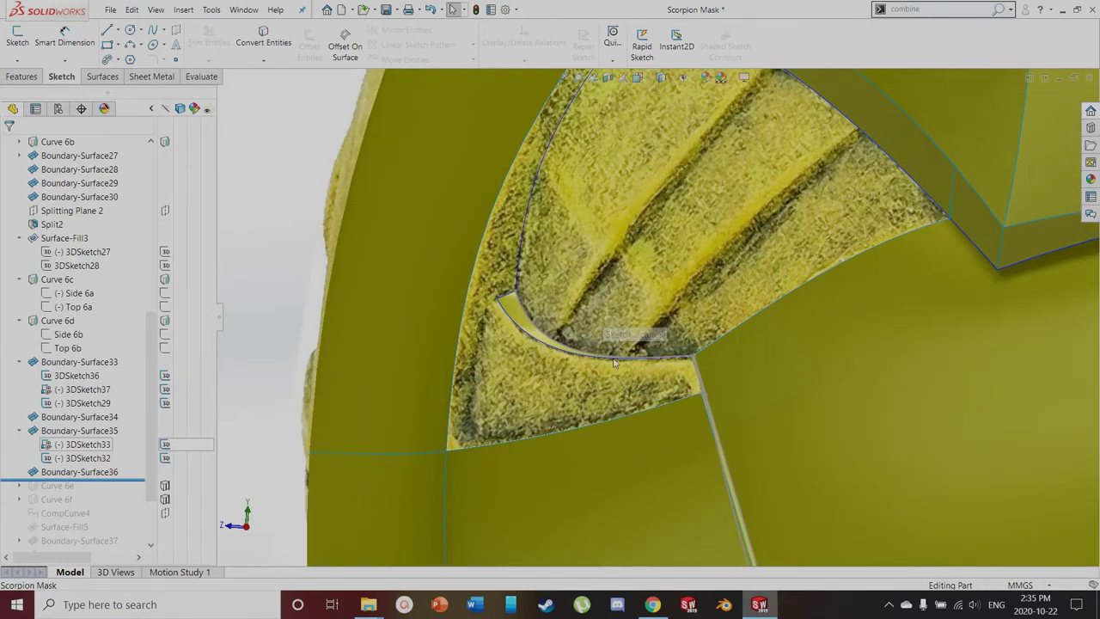
scroll(19, 495, "down", 2)
left_click_drag(59, 396, 50, 421)
left_click(19, 403)
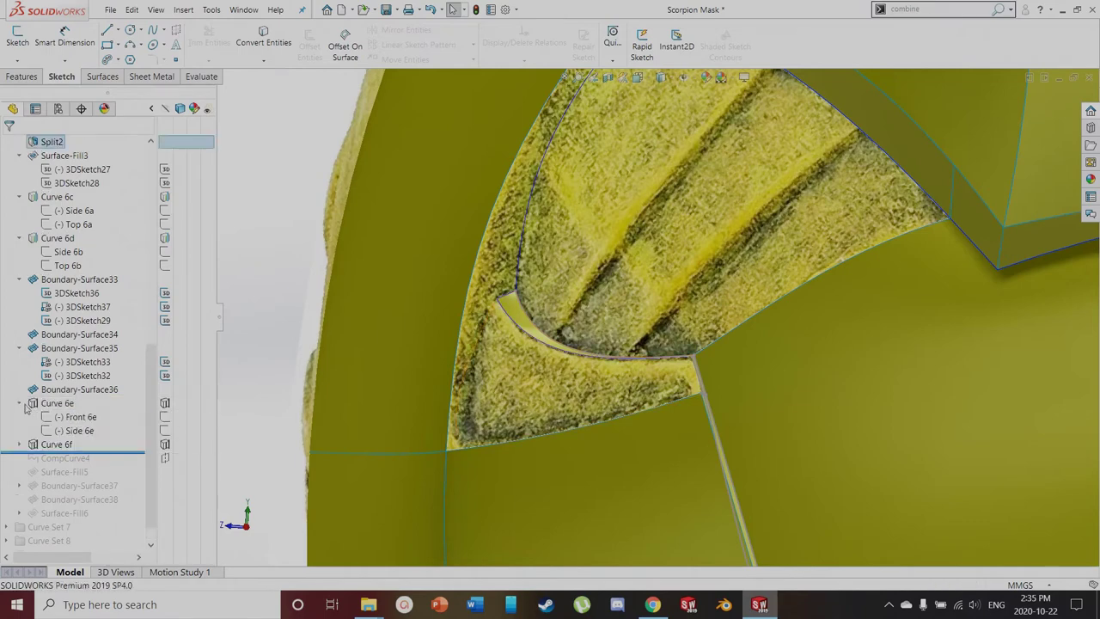
left_click(21, 444)
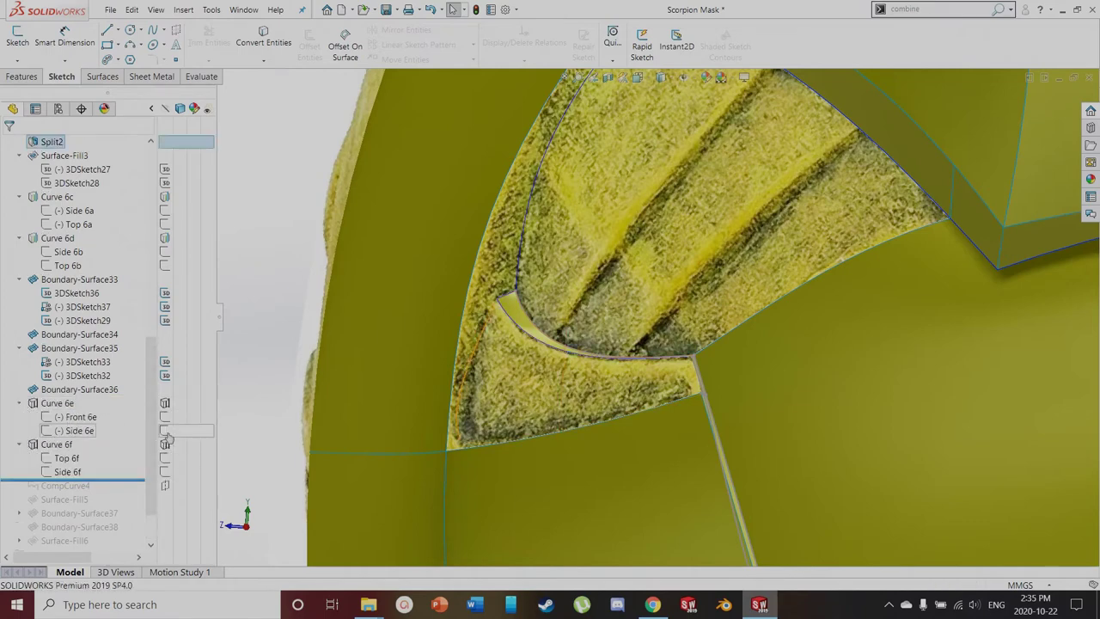
left_click(166, 471)
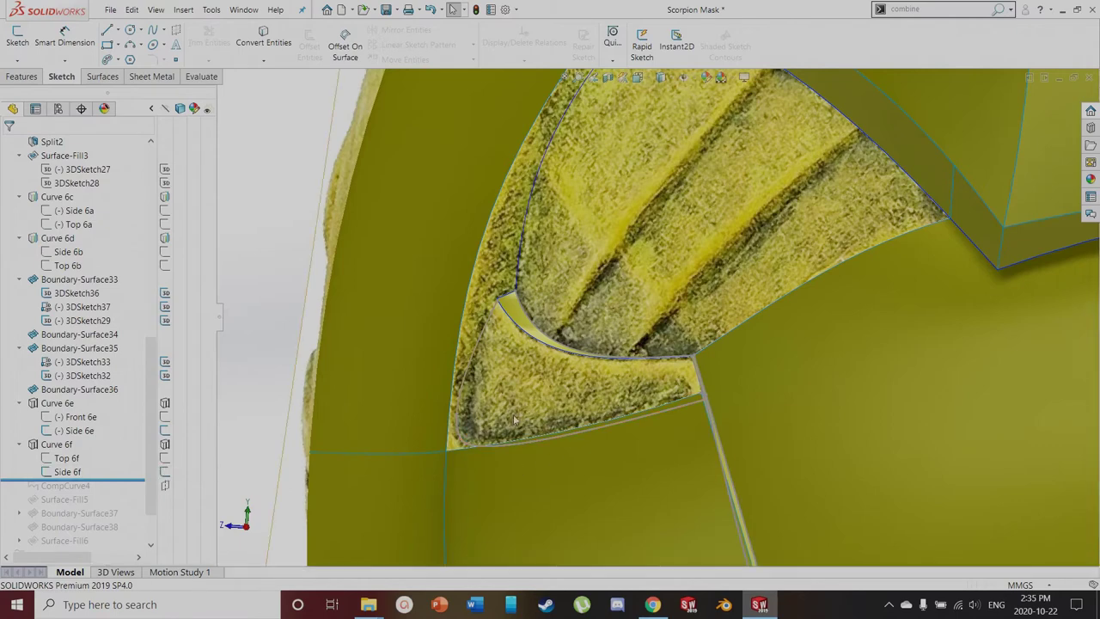
Show the Front 6e sketch and examine its curve below the eye opening from the front and the side
left_click(64, 417)
left_click(76, 430)
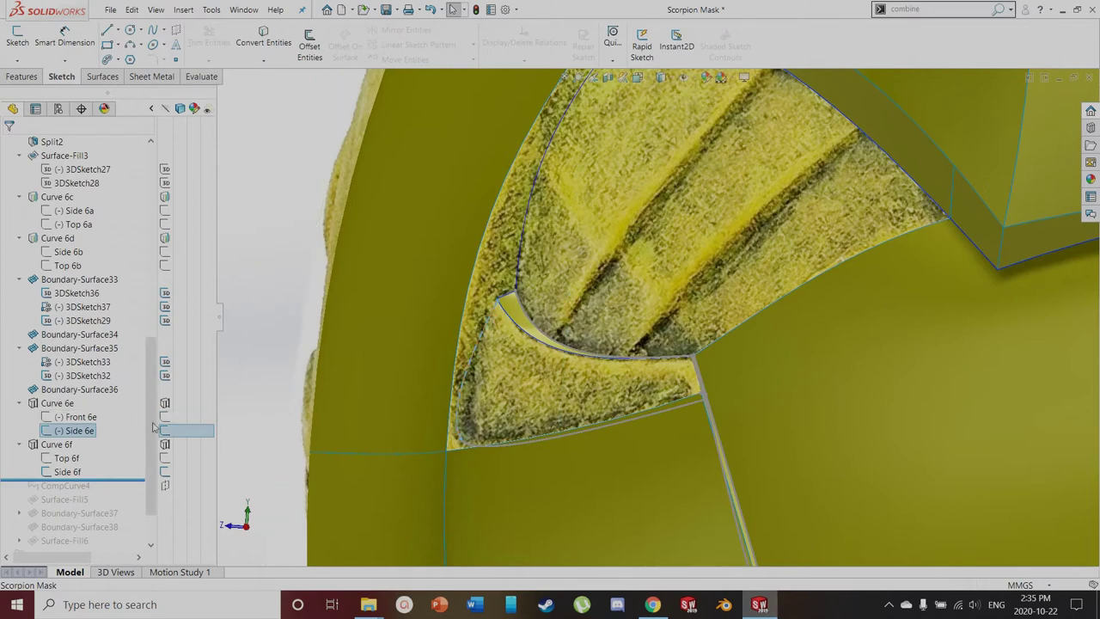
left_click(68, 418)
key("ctrl+1")
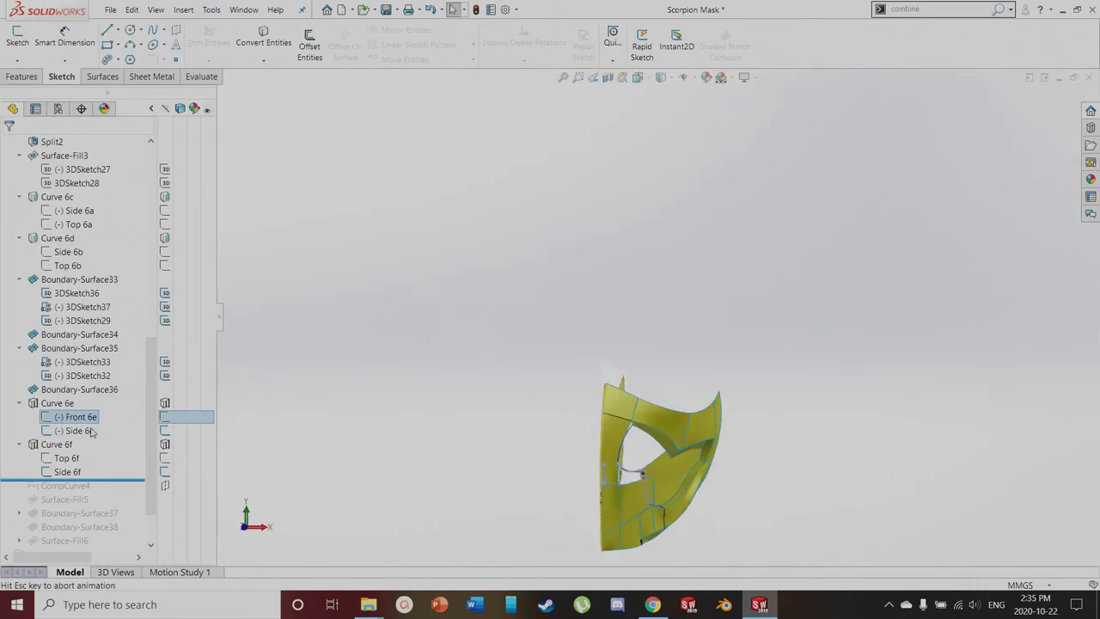
scroll(649, 492, "down", 10)
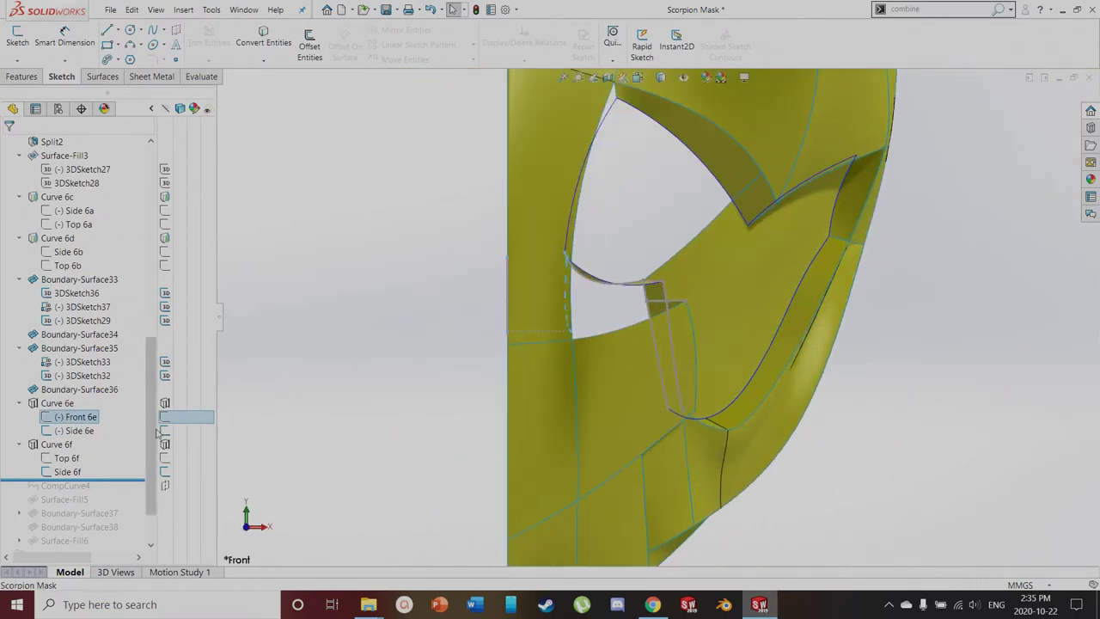
left_click(335, 249)
scroll(671, 387, "up", 3)
middle_click_drag(676, 404, 602, 379)
scroll(606, 348, "down", 3)
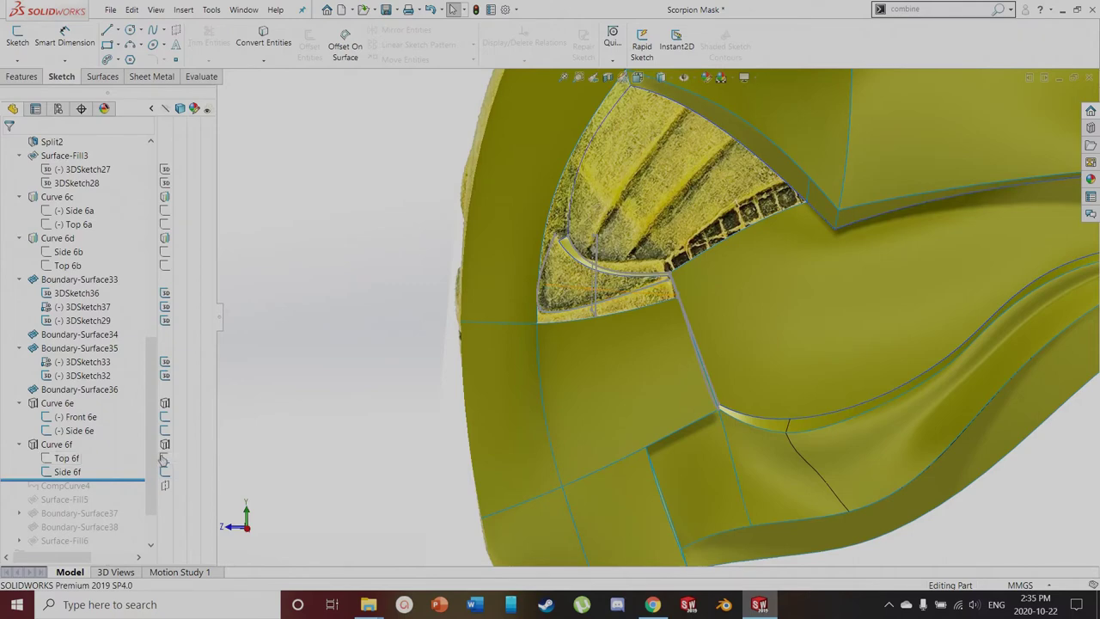
Show the Top 6f sketch and examine it against the mask surfaces from the top view
left_click(66, 458)
left_click(58, 420)
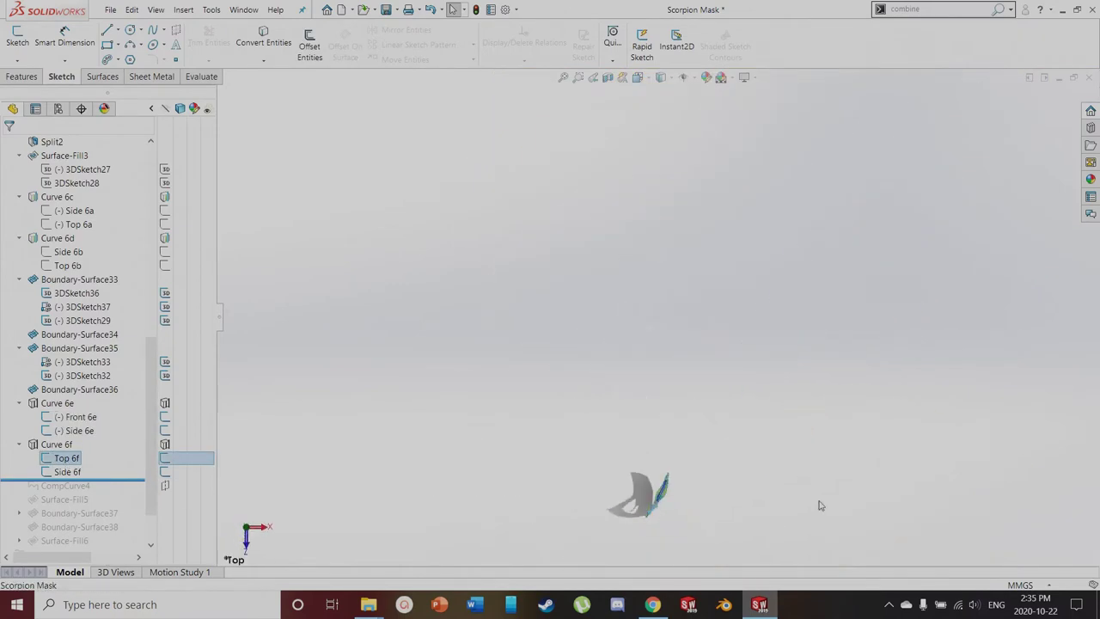
scroll(501, 386, "down", 8)
scroll(613, 405, "down", 5)
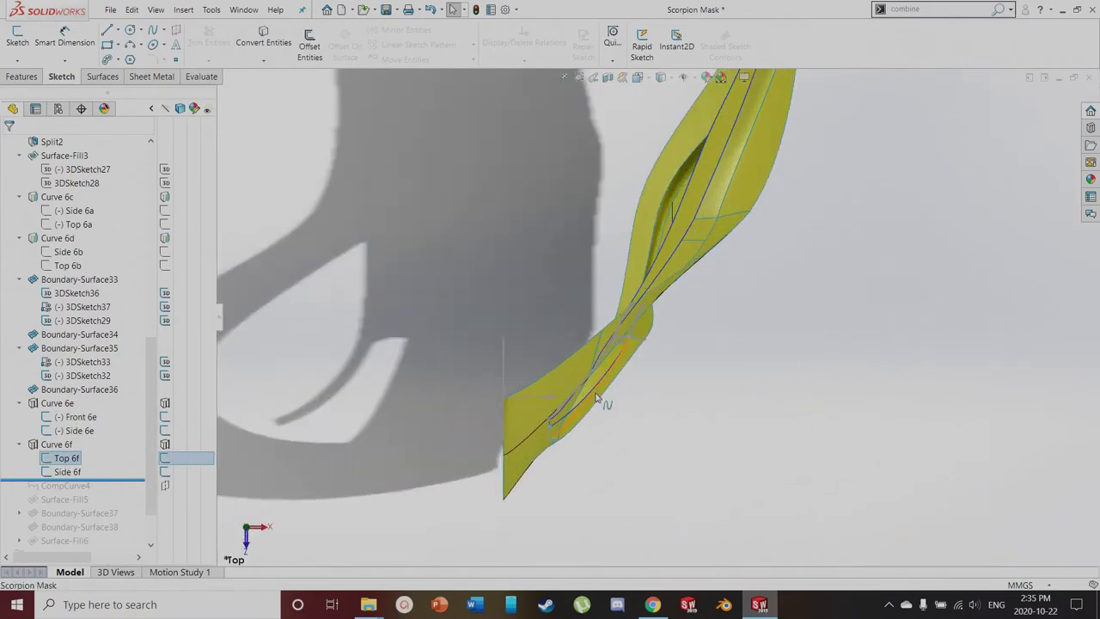
middle_click_drag(575, 465, 278, 367)
Show the projected curves Curve 6e and Curve 6f and hide their front, side and top source sketches
left_click(168, 404)
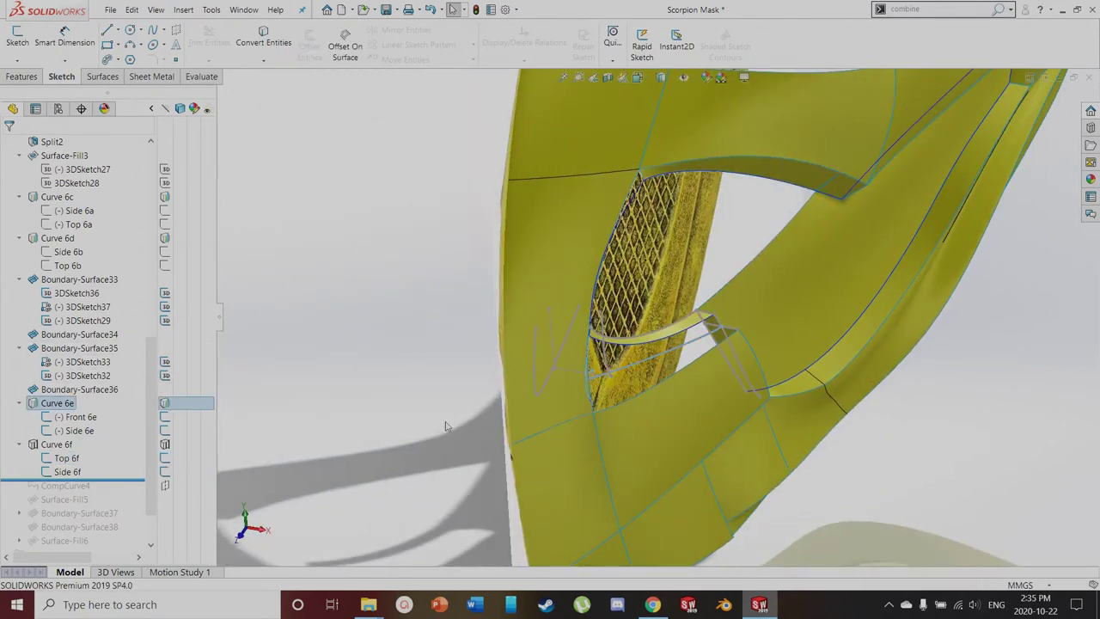
scroll(654, 437, "up", 3)
middle_click_drag(653, 438, 604, 386)
scroll(605, 386, "down", 5)
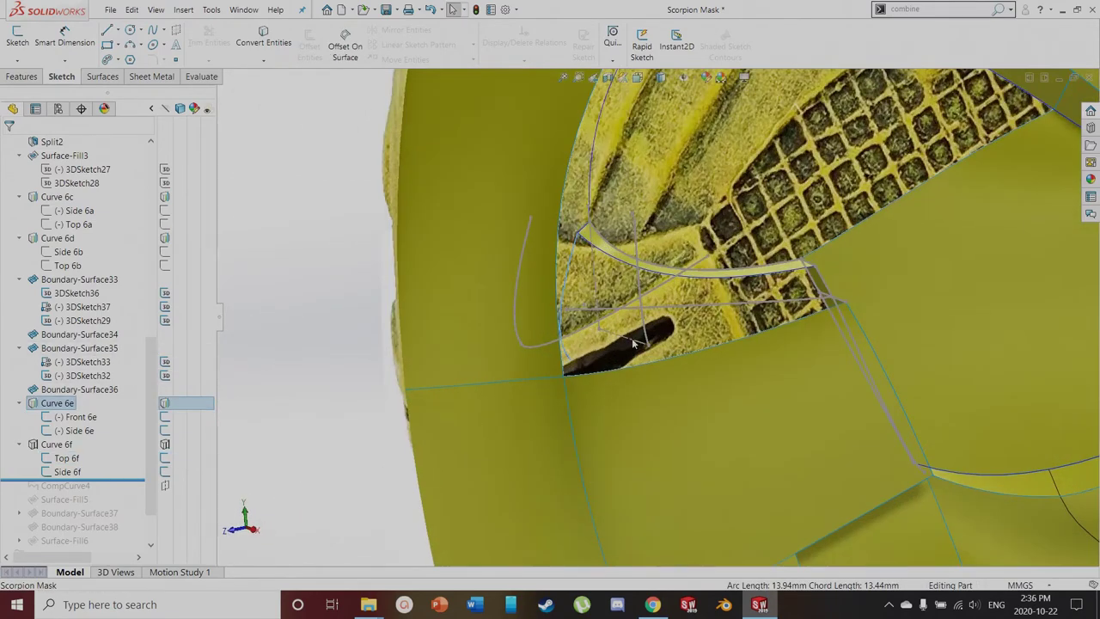
left_click(164, 445)
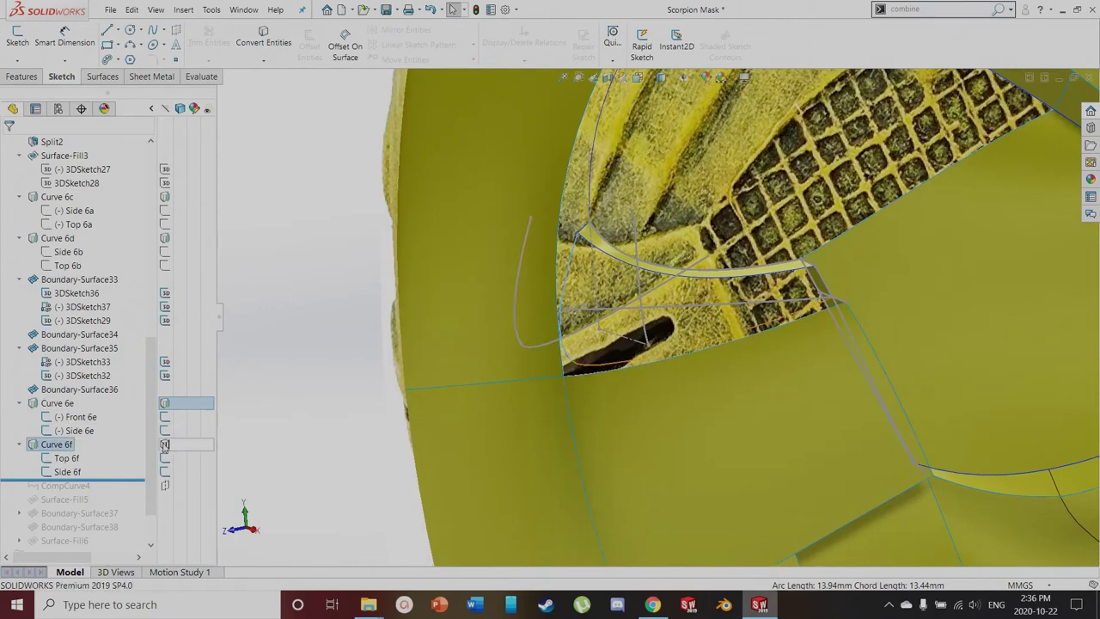
left_click(166, 472)
left_click(166, 458)
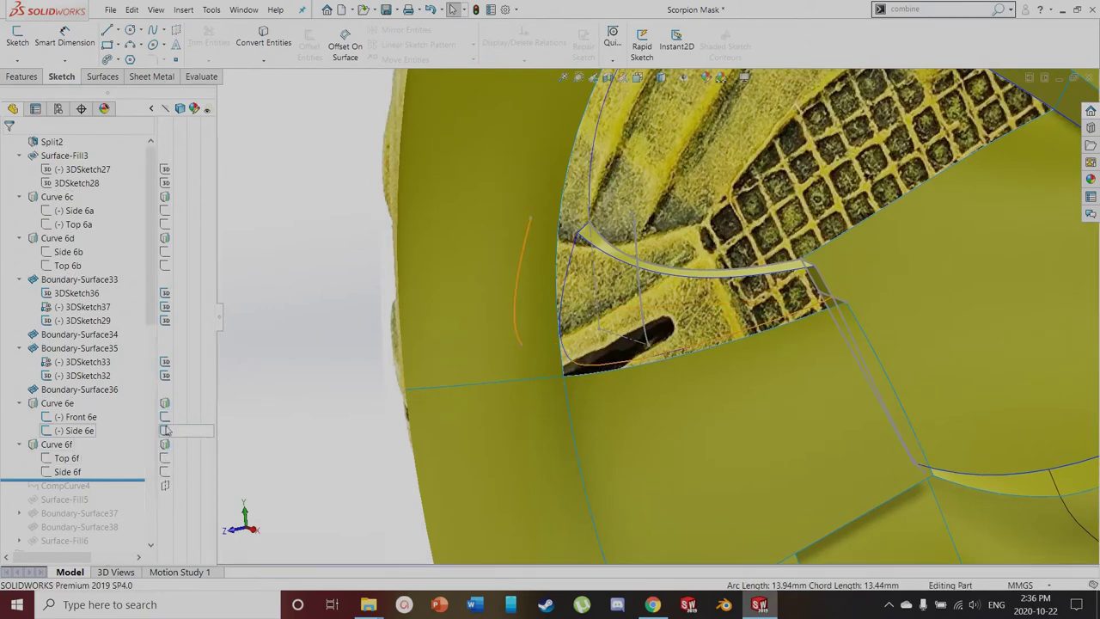
middle_click_drag(616, 411, 636, 404)
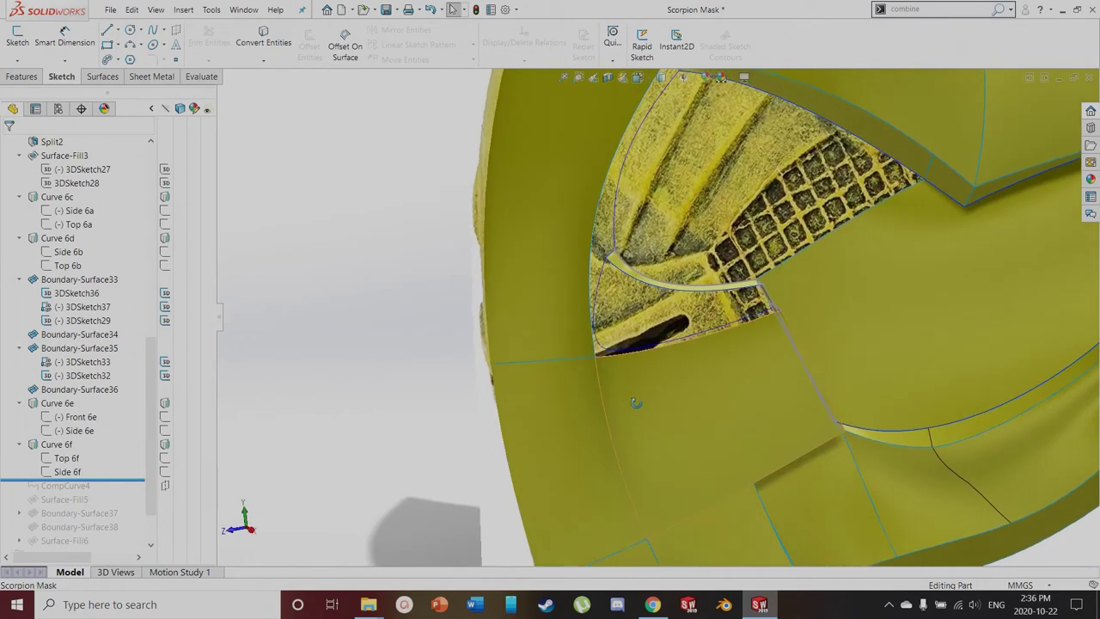
scroll(664, 367, "down", 5)
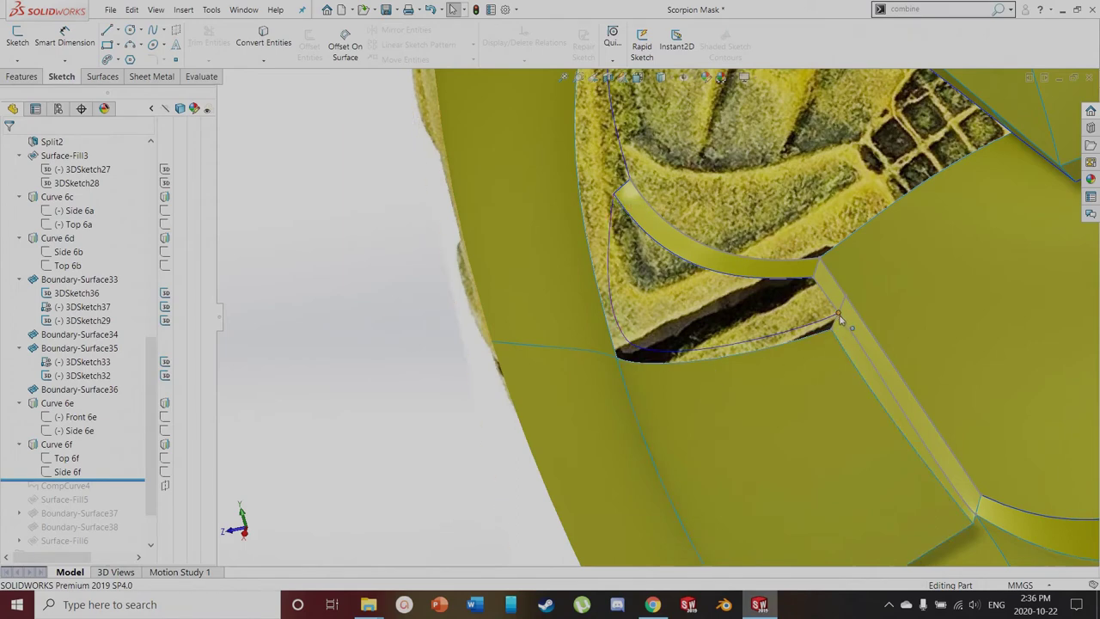
left_click_drag(118, 479, 118, 487)
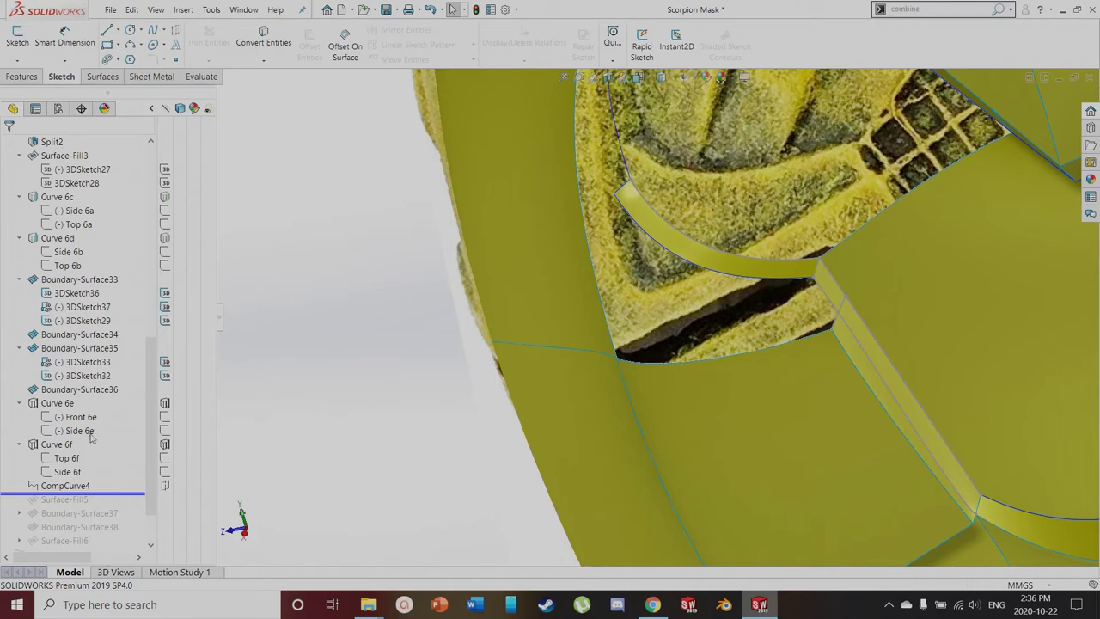
left_click(74, 486)
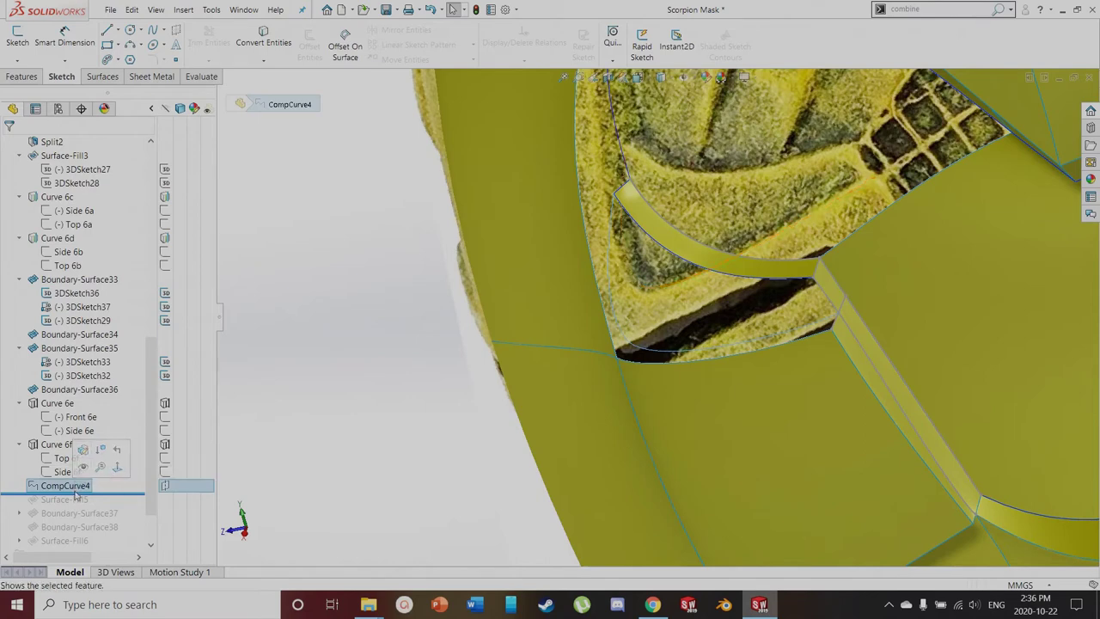
left_click(93, 497)
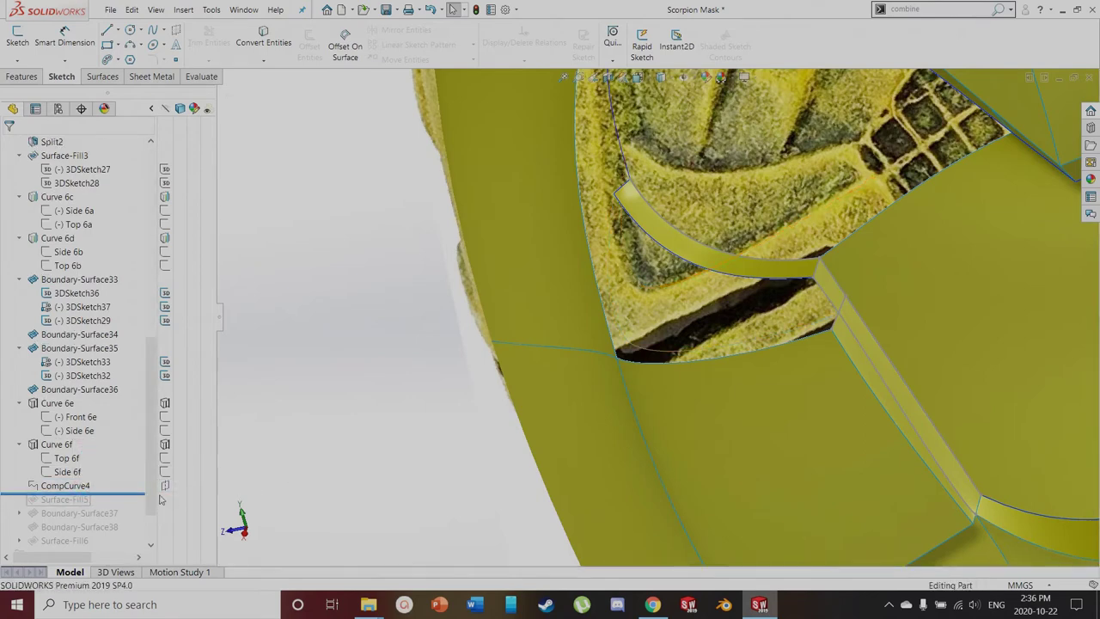
left_click_drag(129, 495, 131, 481)
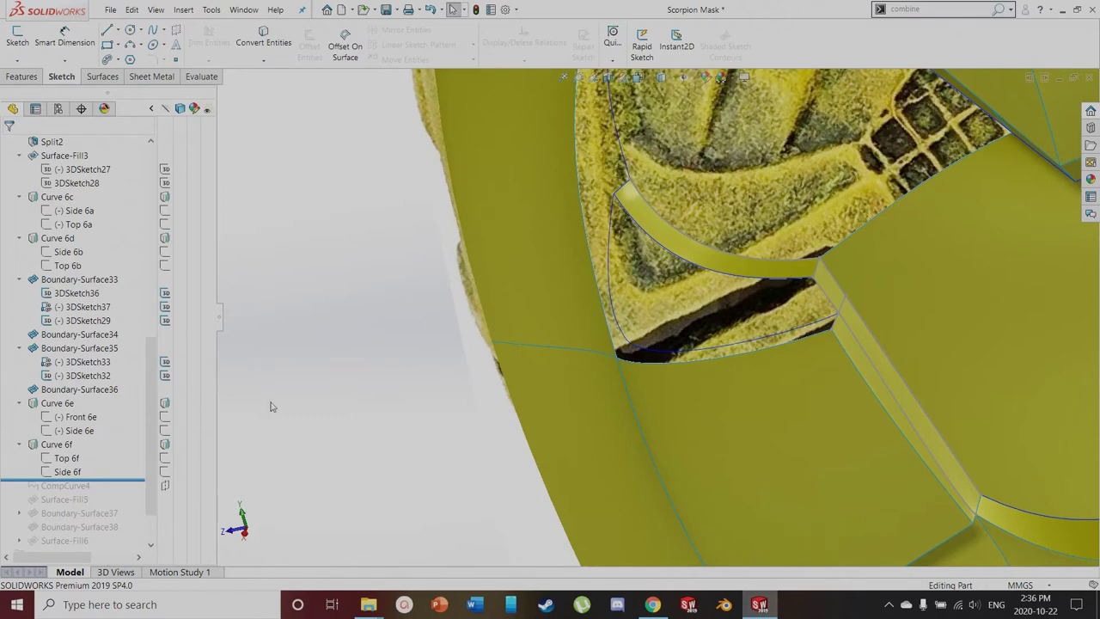
Roll the history forward past CompCurve4, hide Curve 6e and Curve 6f, and show the composite curve in their place
left_click_drag(73, 480, 73, 494)
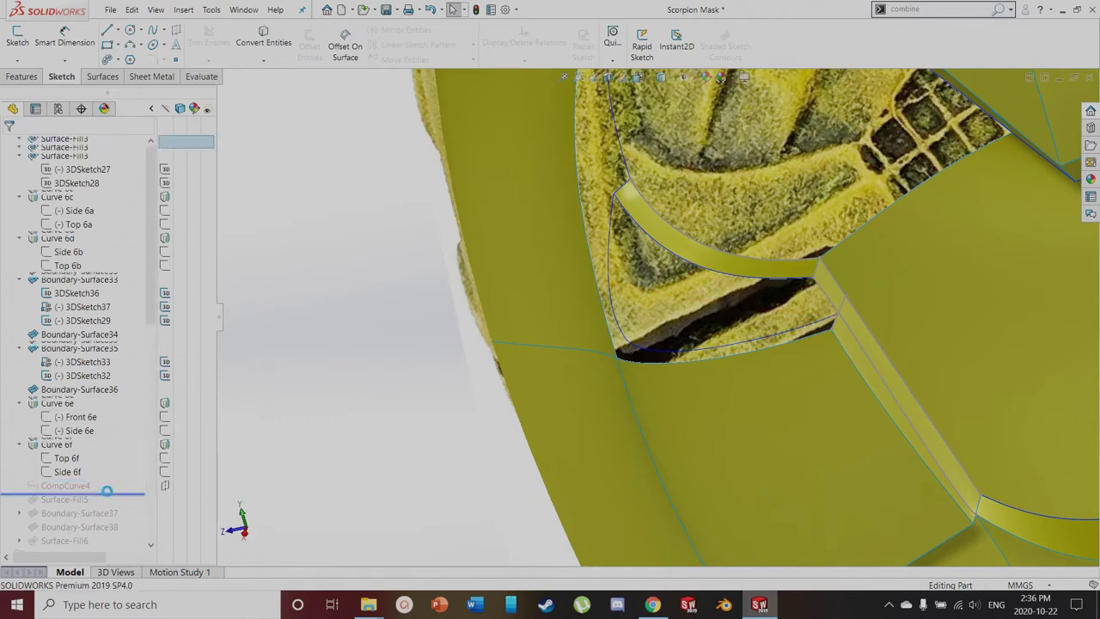
left_click(616, 215)
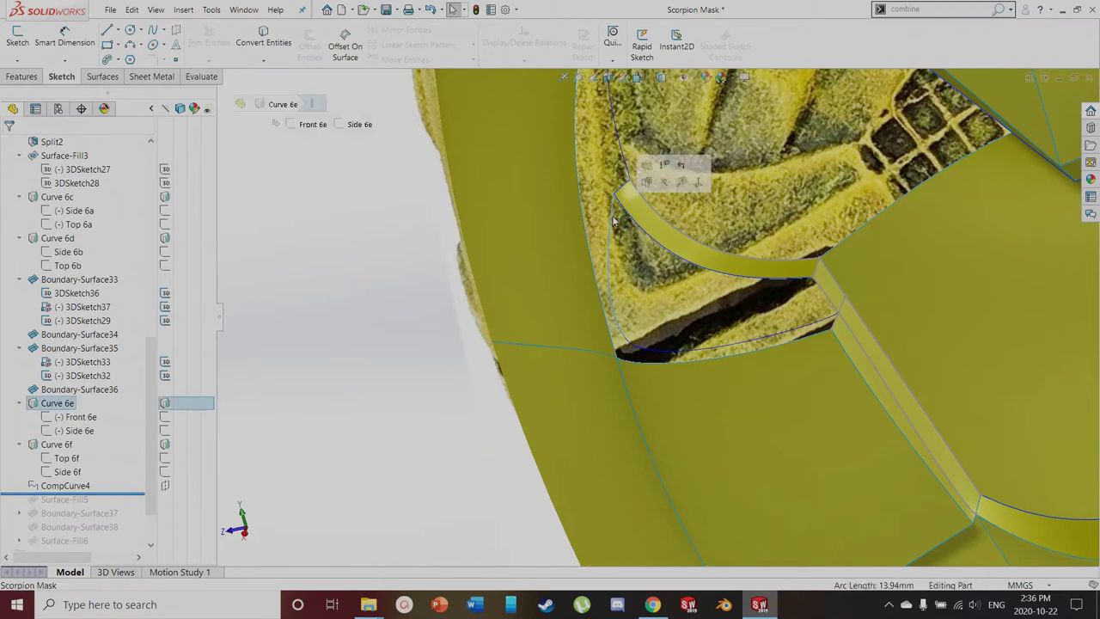
left_click(671, 356)
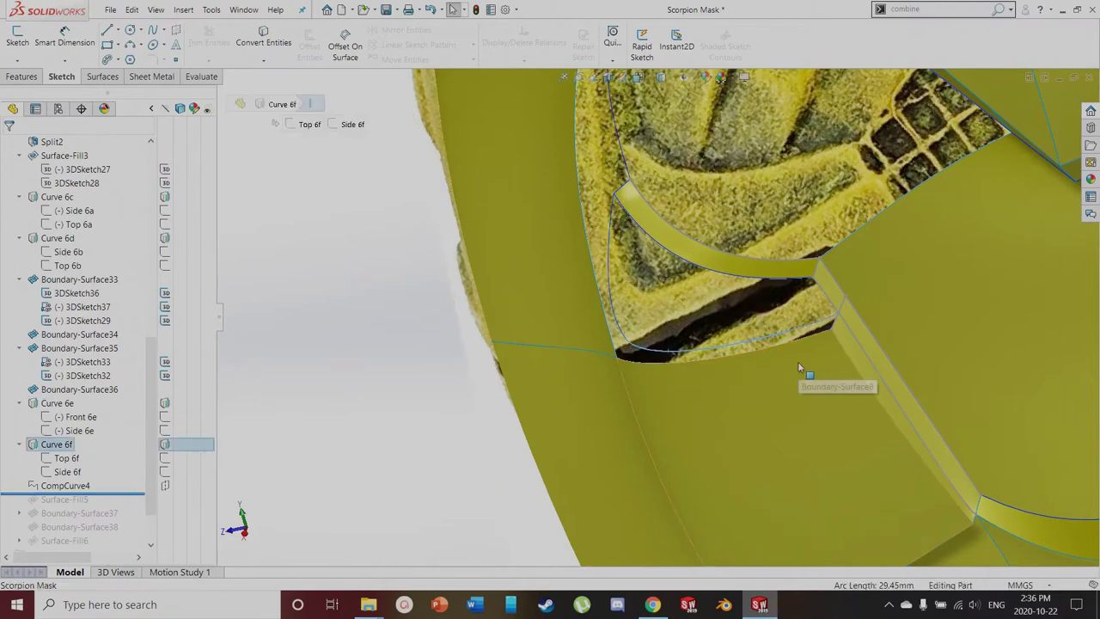
left_click(167, 445)
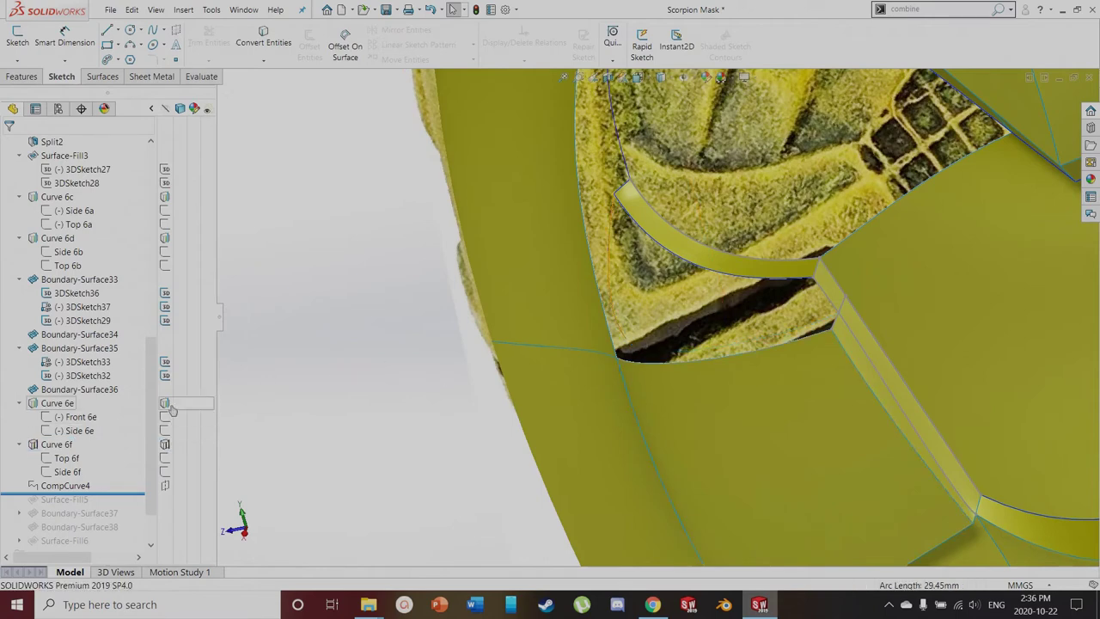
left_click(166, 487)
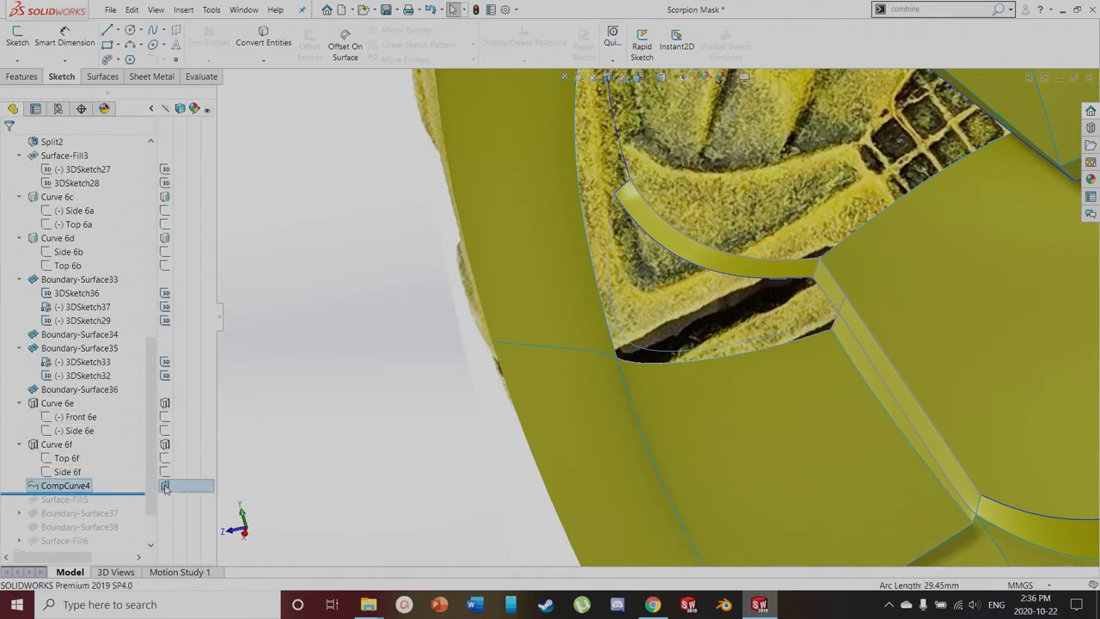
left_click(348, 361)
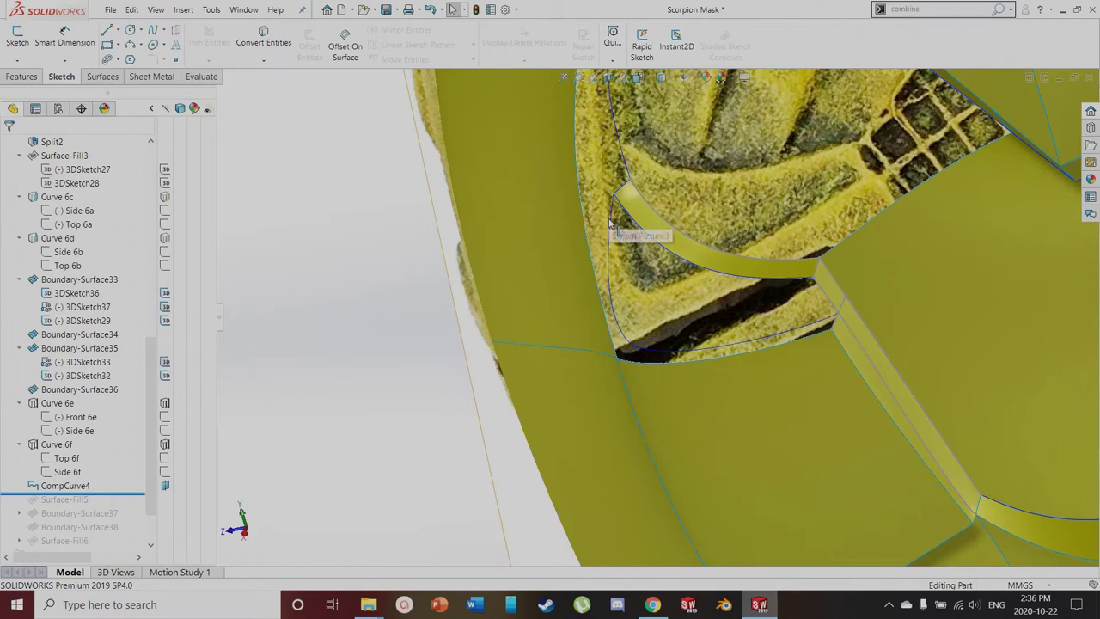
Roll the history forward past Surface-Fill6 and check the filled surface's upper corner and the 3DSketch40 boundary along the remaining gap
left_click_drag(86, 493, 74, 504)
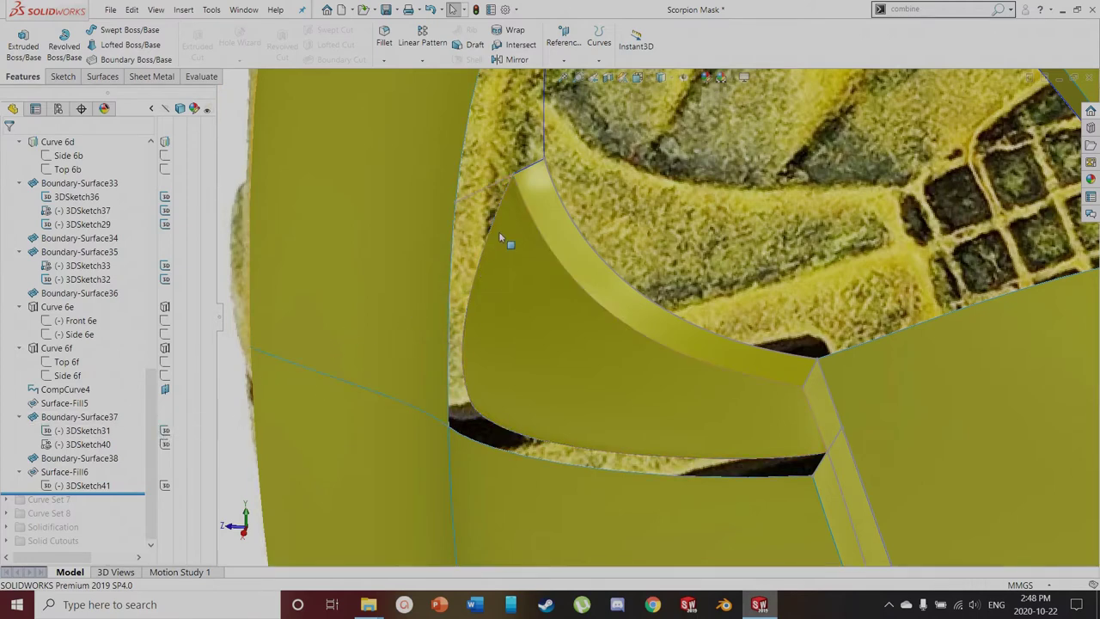
left_click(514, 174)
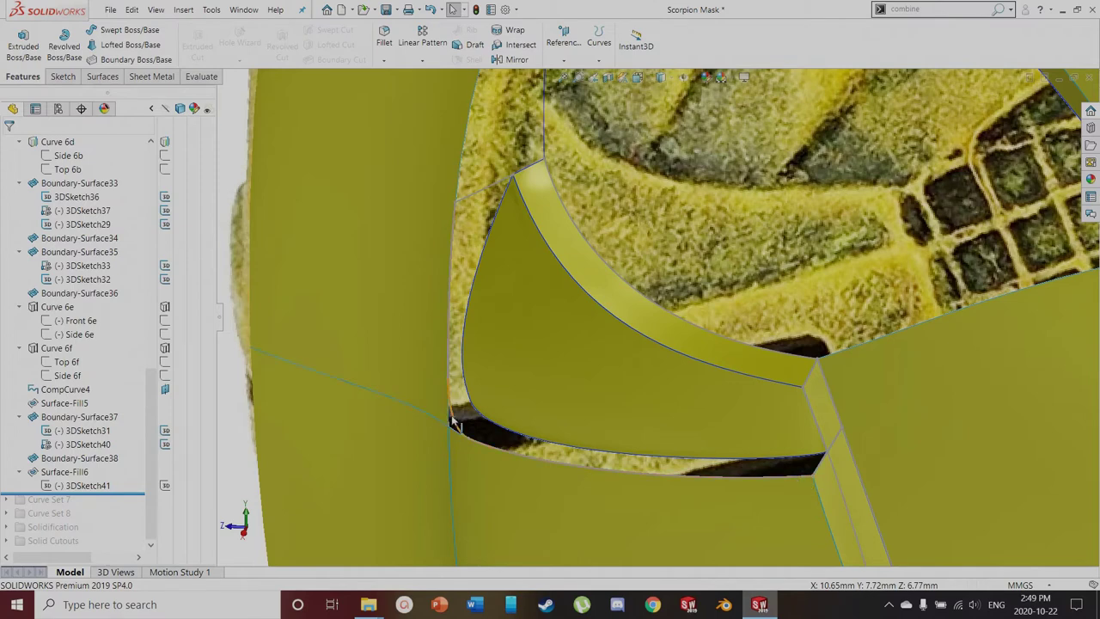
left_click(453, 389)
left_click(449, 356)
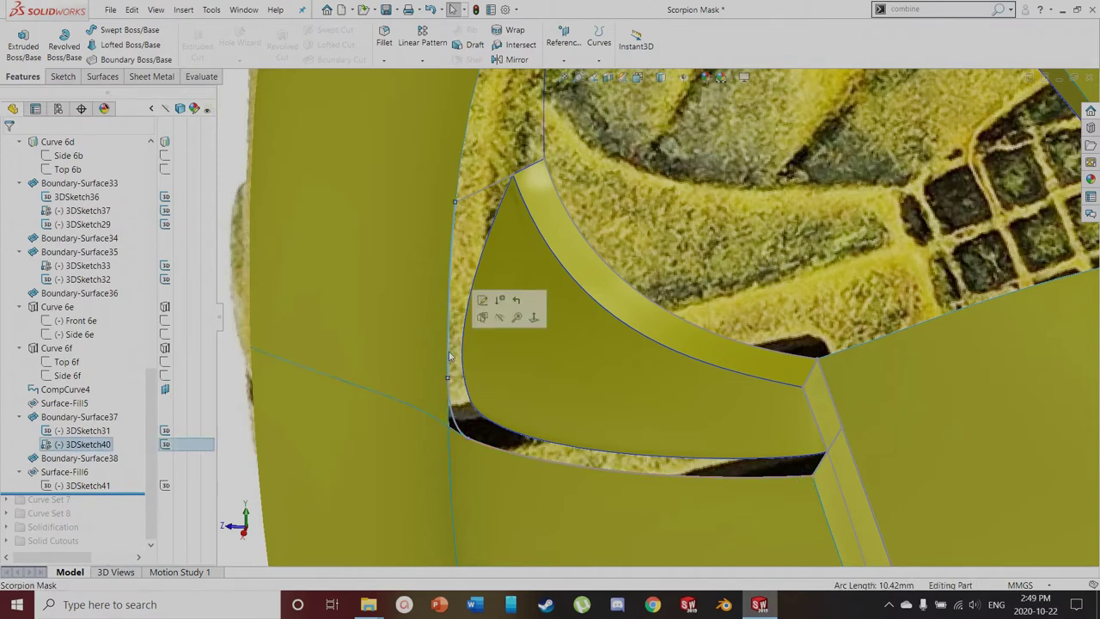
scroll(449, 356, "up", 2)
scroll(361, 256, "up", 2)
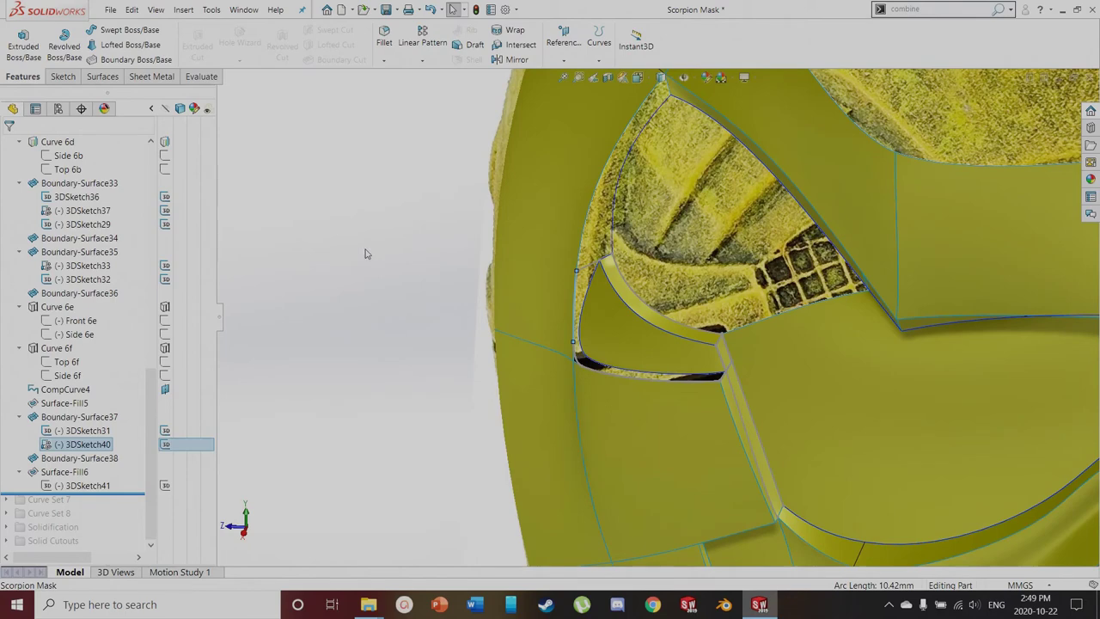
left_click(366, 254)
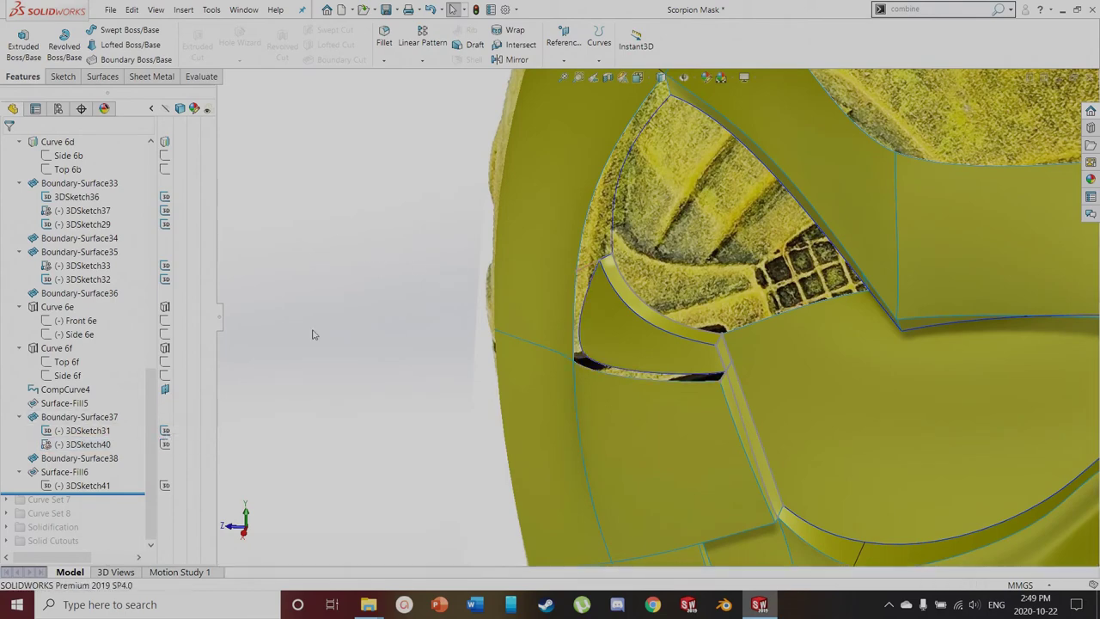
Start a new 3D sketch and convert the long upright surface edge beside the gap below the eye opening
scroll(636, 279, "down", 2)
left_click(62, 77)
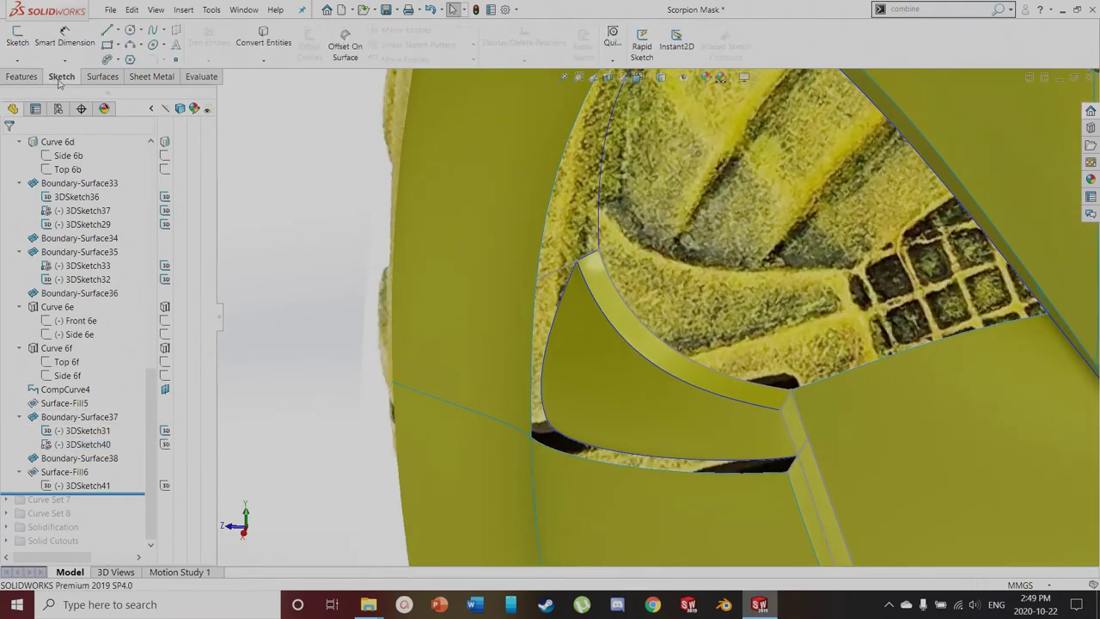
left_click(14, 62)
left_click(28, 92)
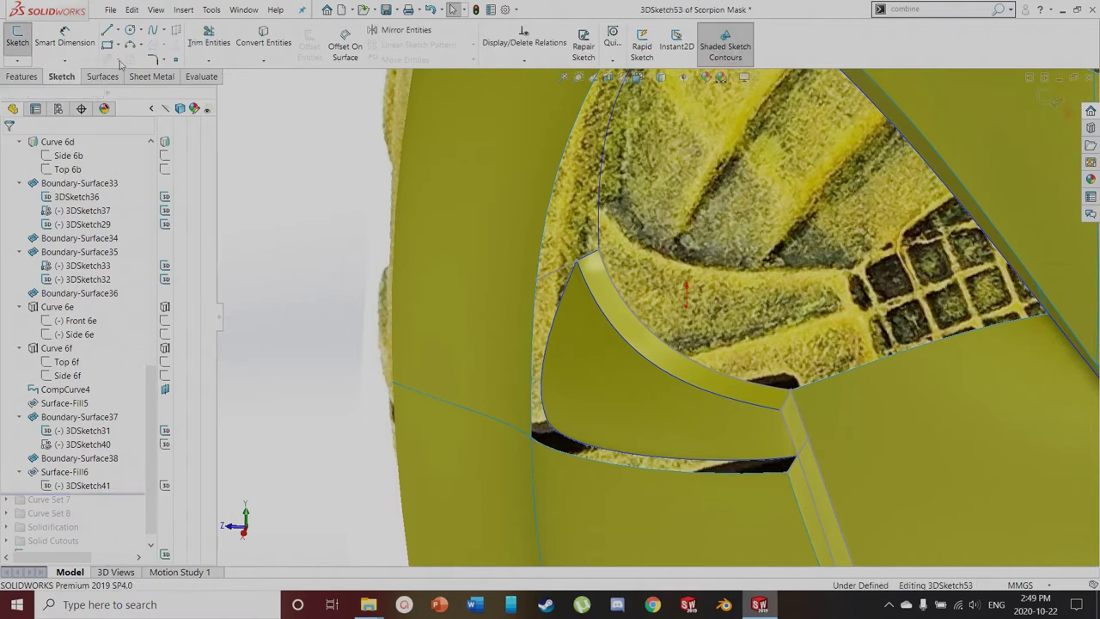
scroll(667, 392, "down", 5)
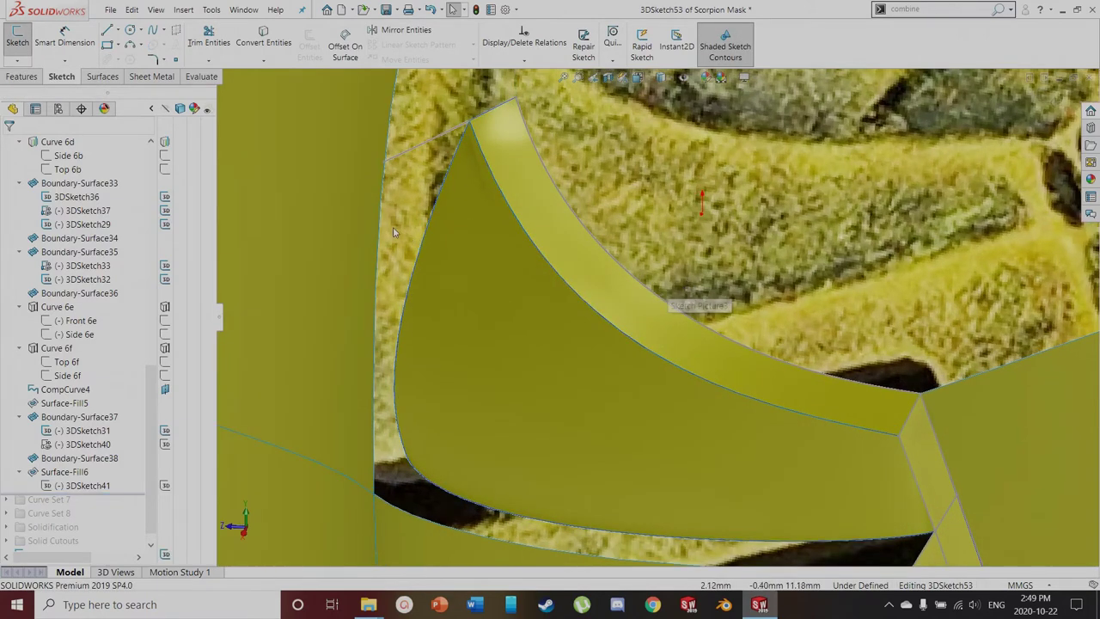
left_click(263, 36)
scroll(643, 560, "up", 2)
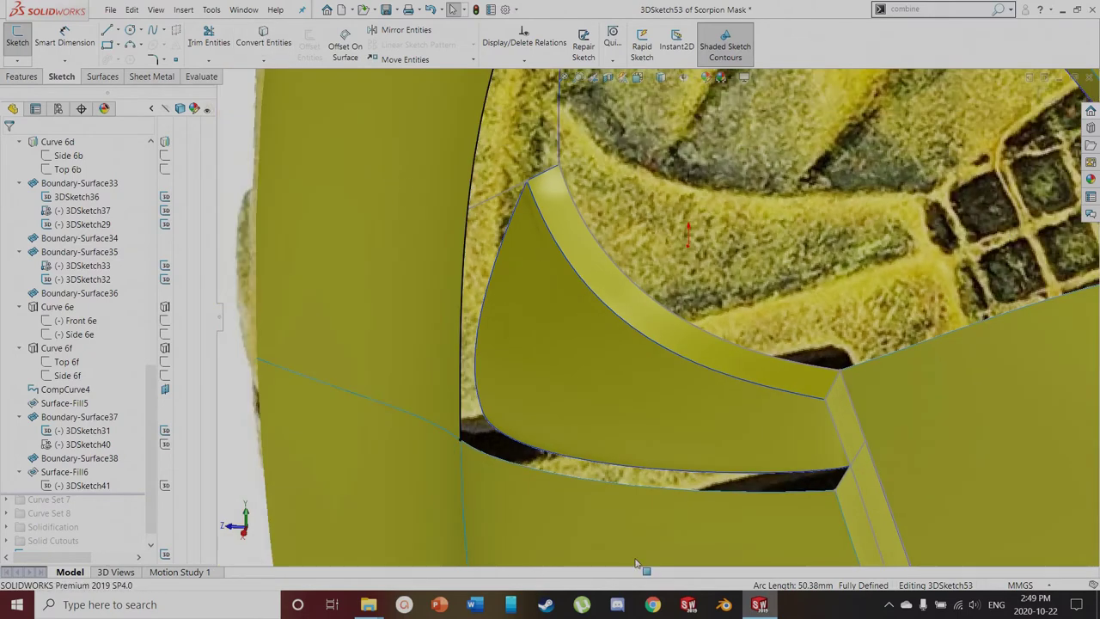
Convert the curved lower edge of the gap below the eye opening into the 3D sketch
left_click(531, 468)
left_click(270, 36)
scroll(367, 176, "up", 2)
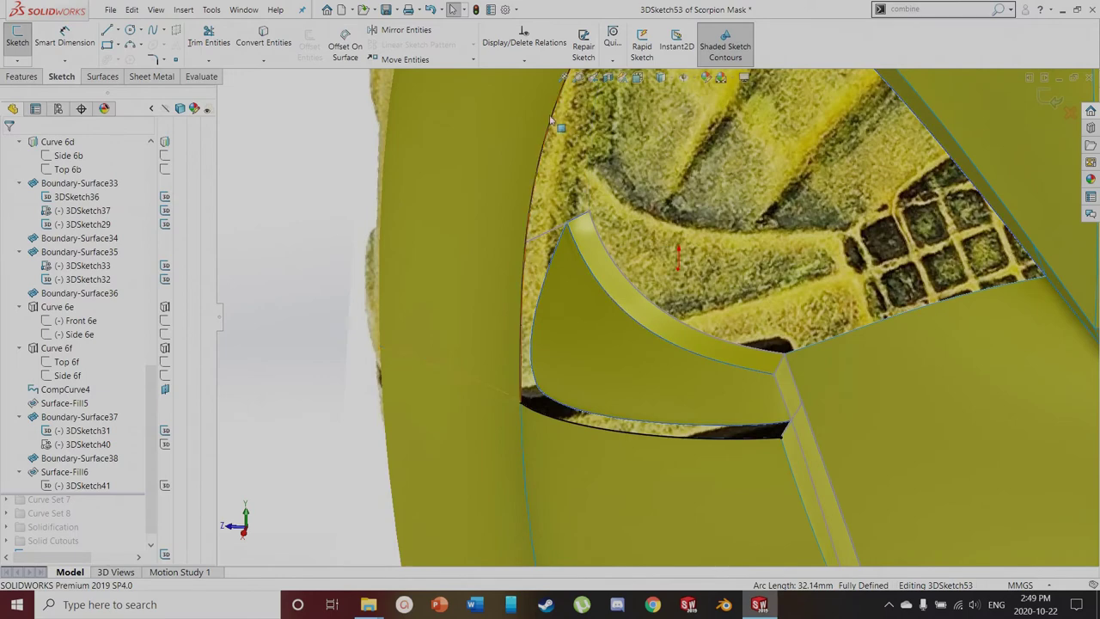
scroll(521, 266, "down", 2)
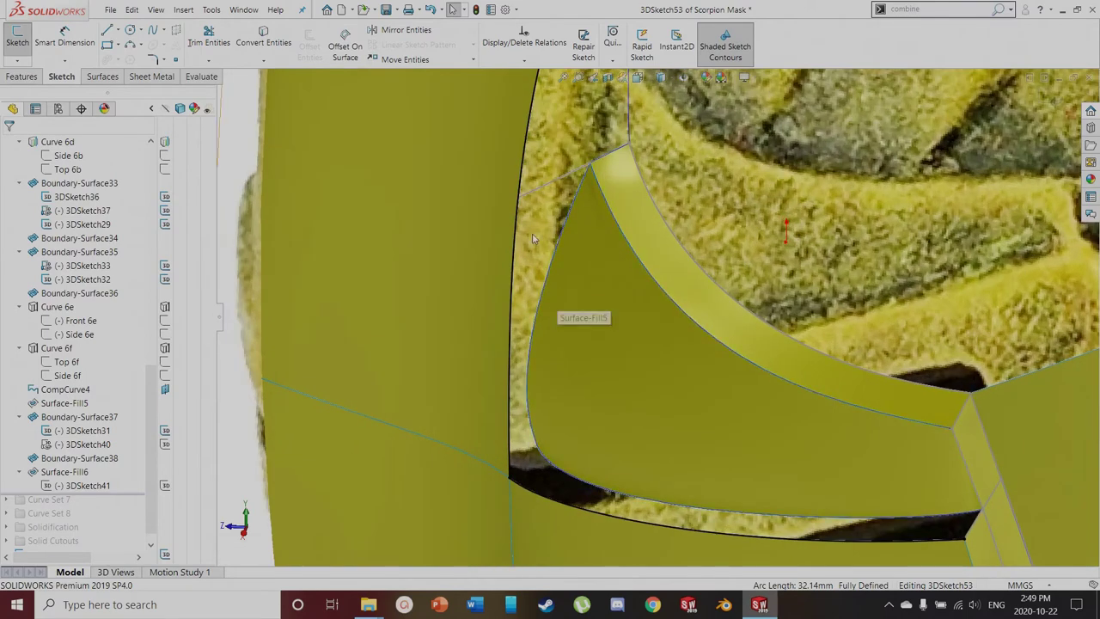
scroll(534, 331, "up", 3)
middle_click_drag(580, 423, 612, 413)
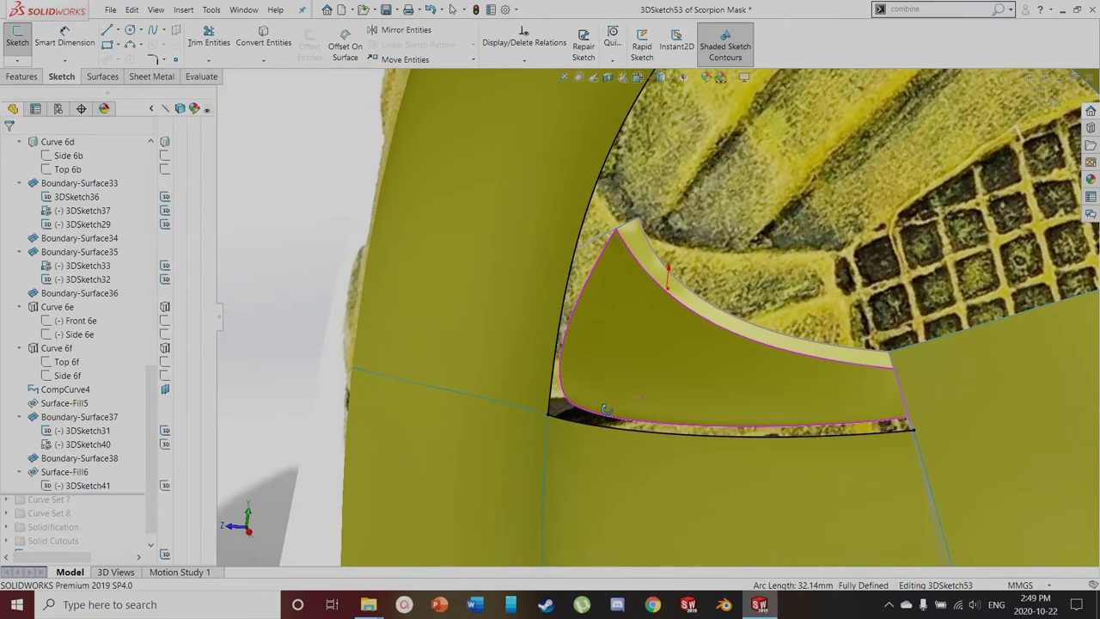
Draw a two-point spline across the gap's lower corner, from the converted lower edge to the converted upright edge
left_click(155, 30)
scroll(642, 455, "down", 3)
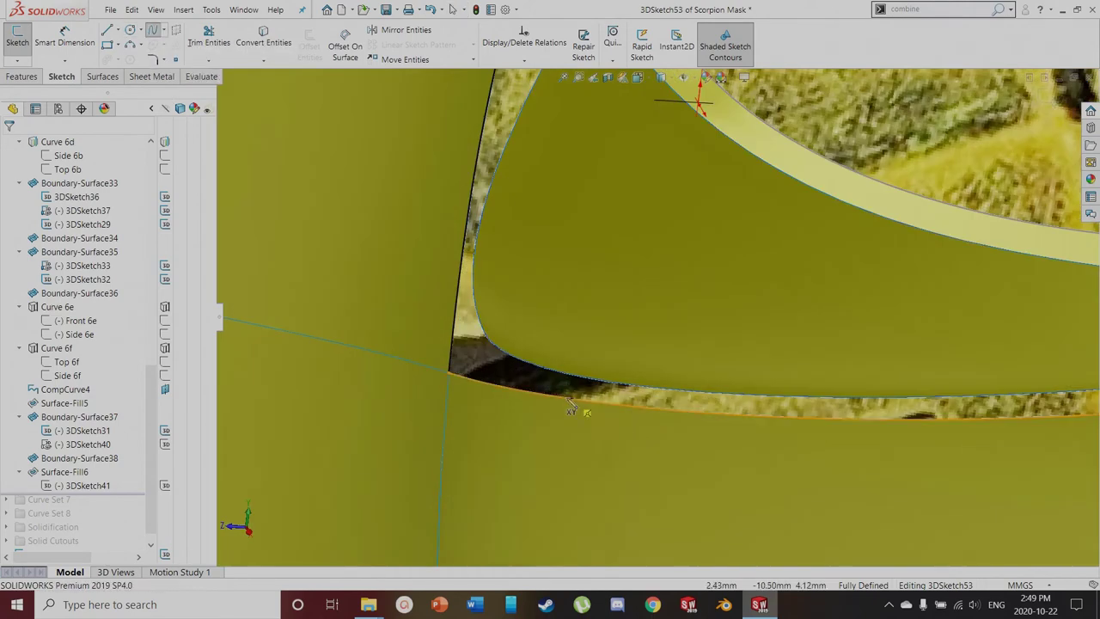
left_click(515, 377)
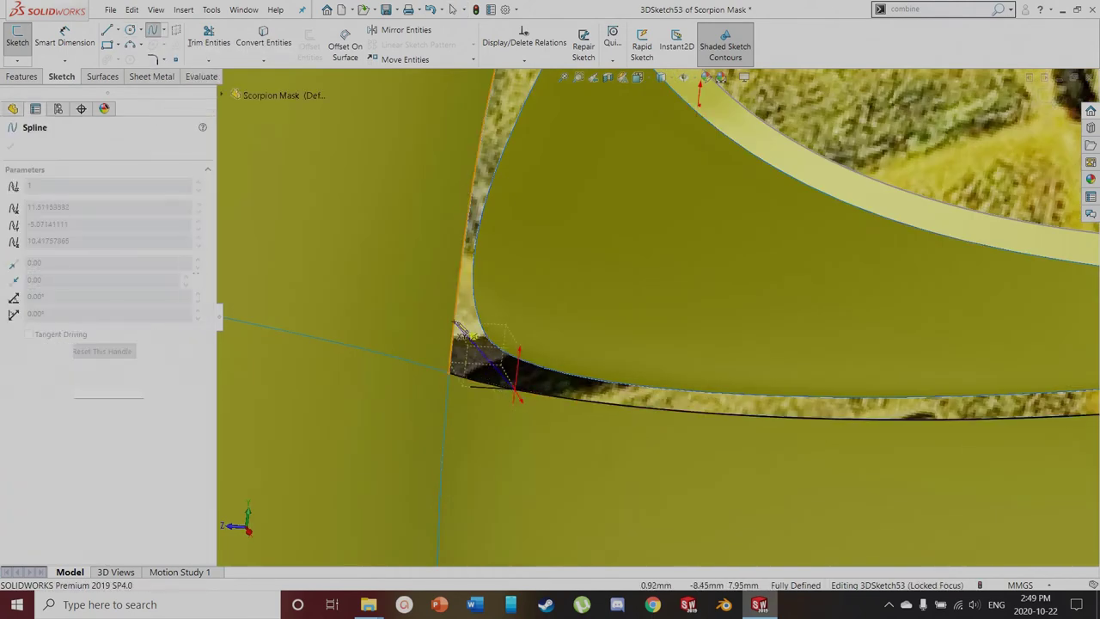
double_click(458, 291)
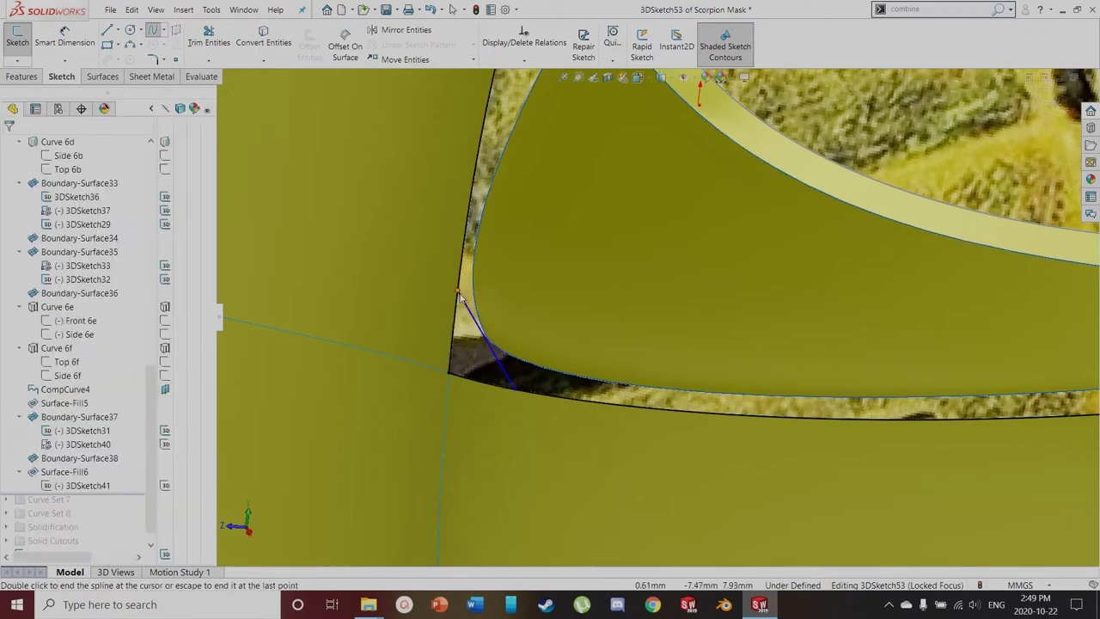
key("Escape")
In the Right view, move the corner spline's upper endpoint down along the upright edge, closer to the corner
key("ctrl+4")
scroll(467, 518, "down", 10)
scroll(486, 211, "down", 3)
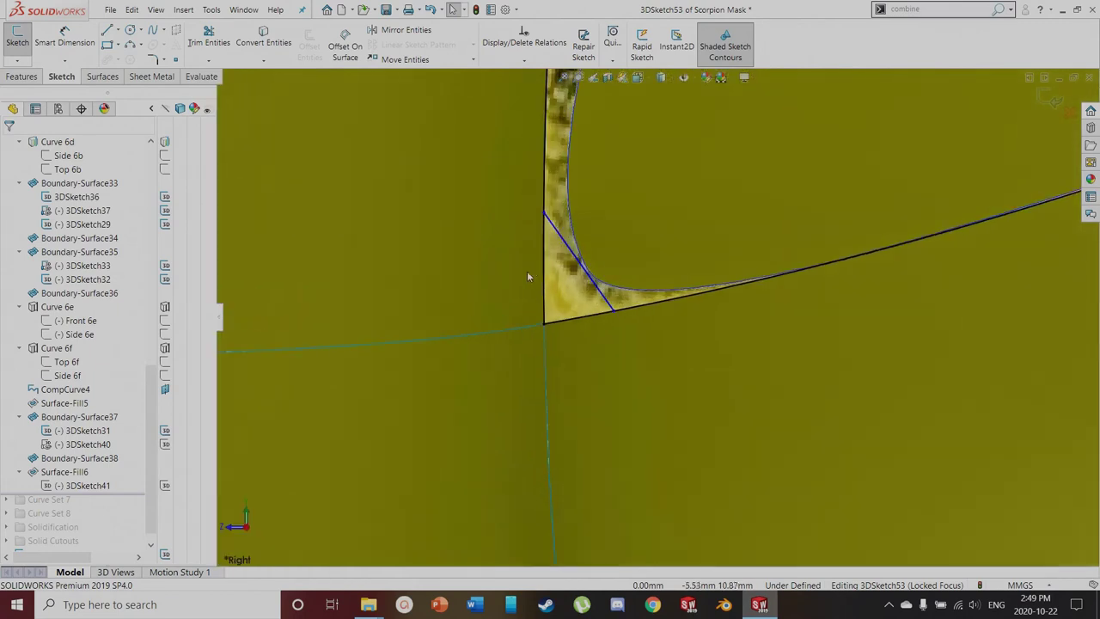
left_click_drag(544, 212, 544, 260)
key("Escape")
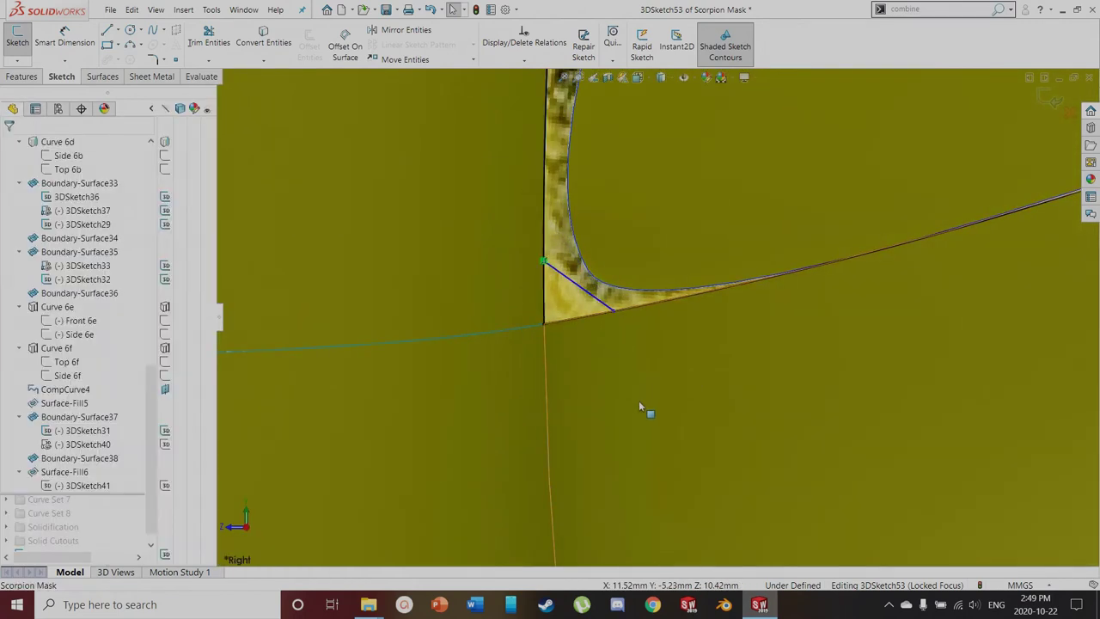
Trim the converted lower and upright edges back to the ends of the corner spline
key("t")
left_click(604, 313)
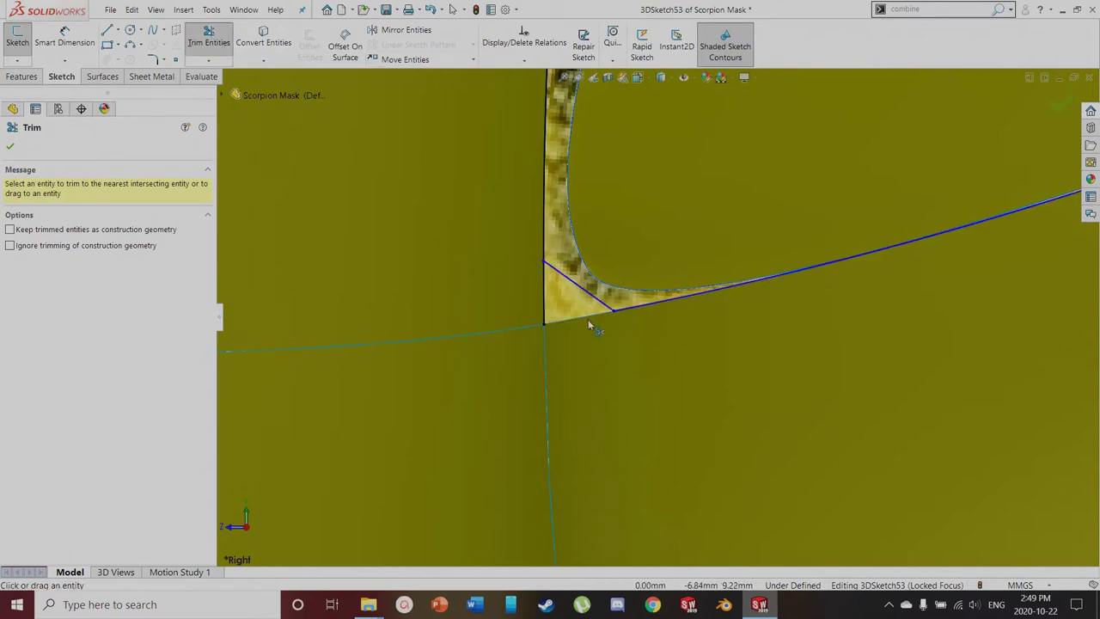
left_click(544, 291)
scroll(658, 312, "up", 7)
scroll(645, 102, "down", 4)
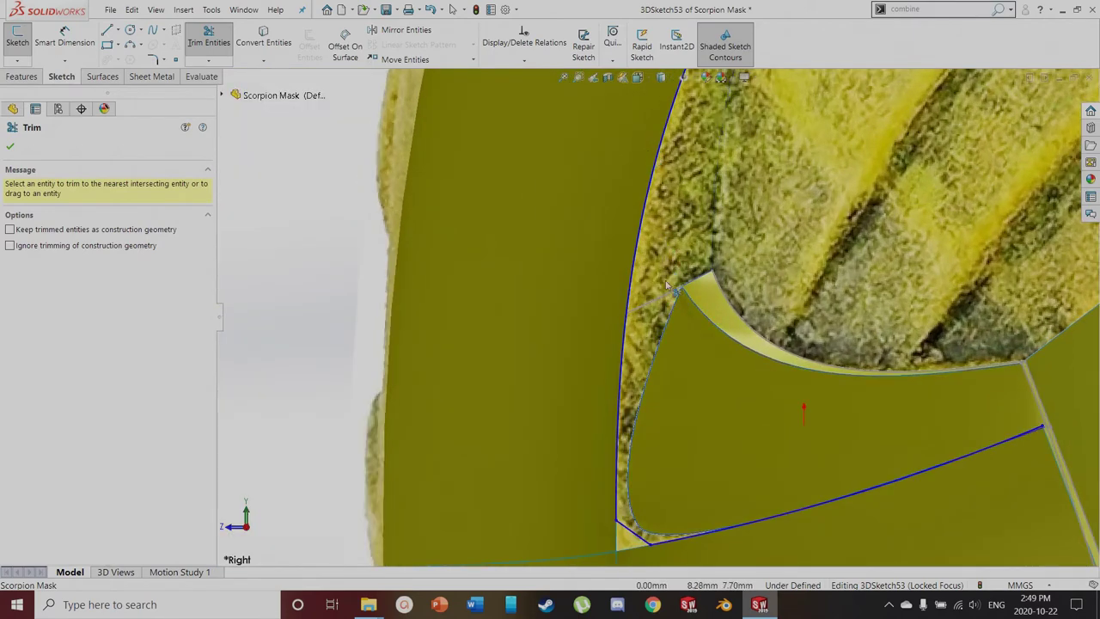
Convert the short edge at the gap's upper end and trim the upright line above it
key("Escape")
left_click(661, 297)
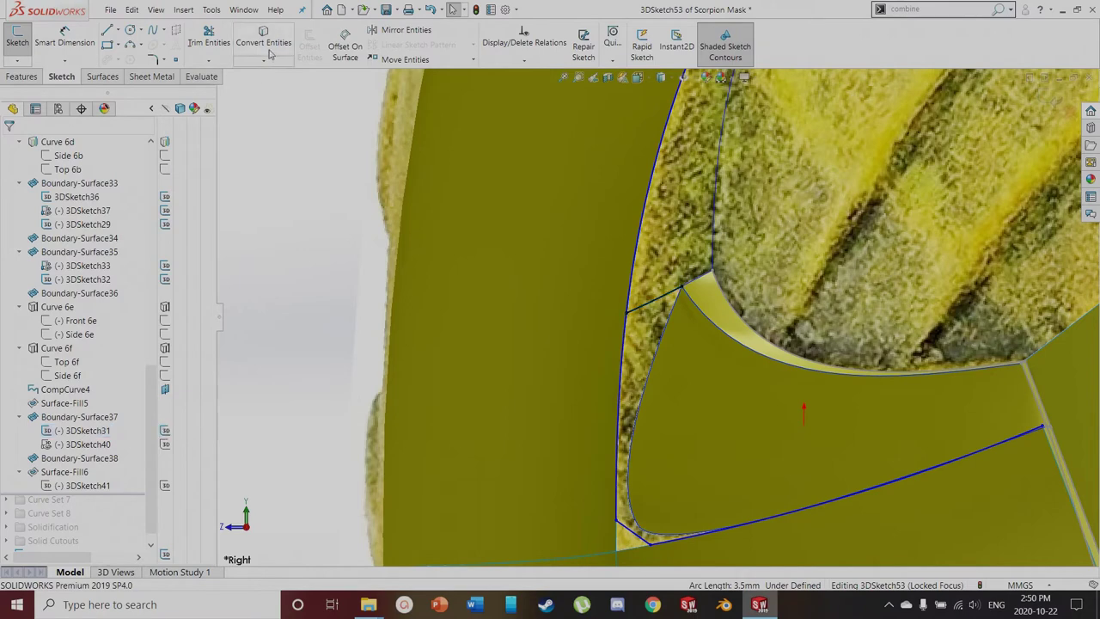
scroll(607, 265, "down", 2)
key("t")
left_click(645, 272)
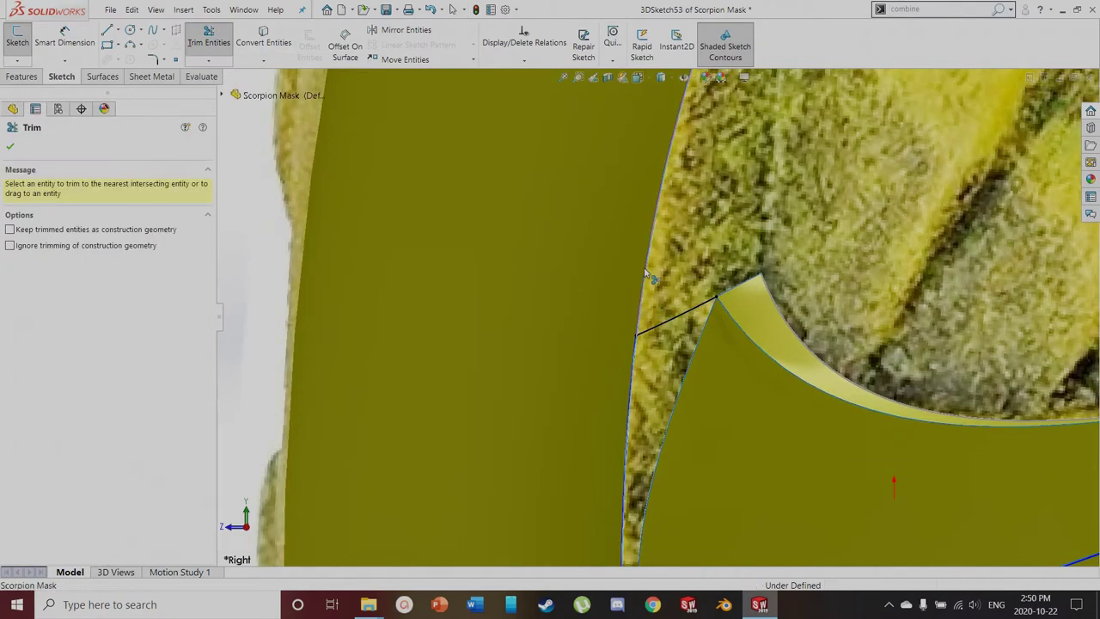
Delete the converted short edge at the gap's upper end from the sketch
key("Escape")
left_click(675, 316)
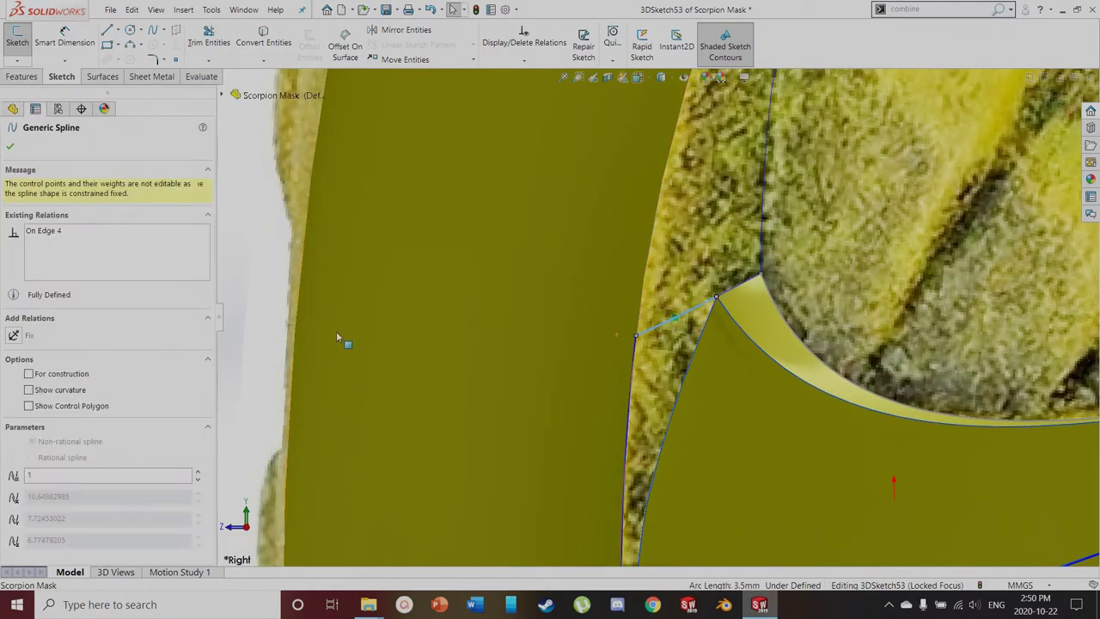
left_click(880, 359)
left_click(687, 310)
key("Delete")
Make the corner spline tangent to both the converted lower edge and the converted upright edge
scroll(688, 418, "up", 2)
scroll(737, 486, "down", 4)
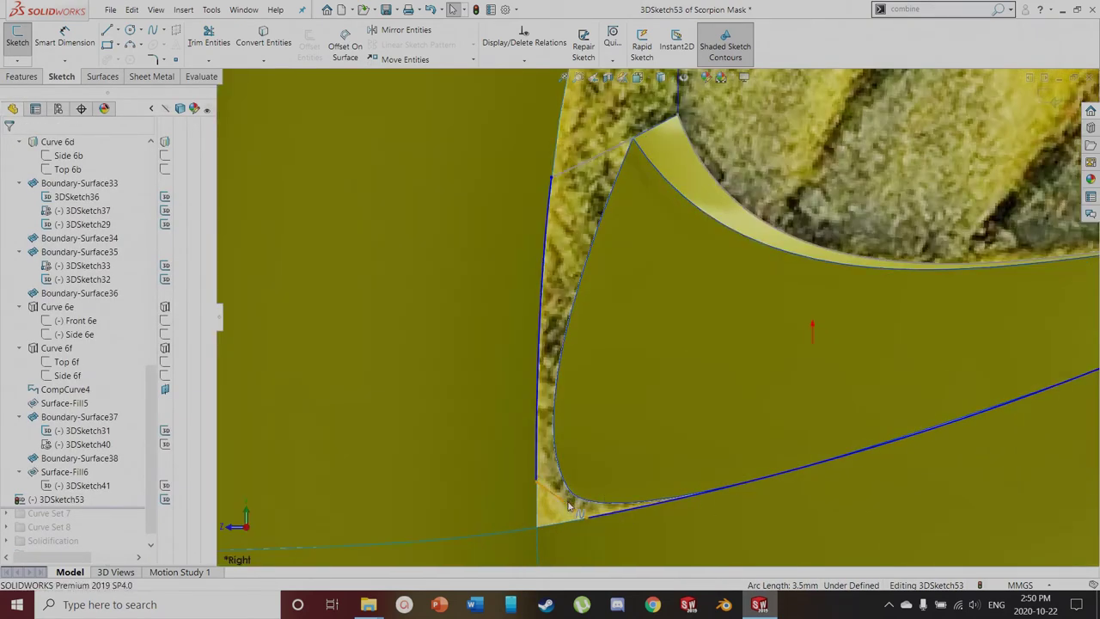
left_click(607, 513)
left_click(609, 514, "ctrl")
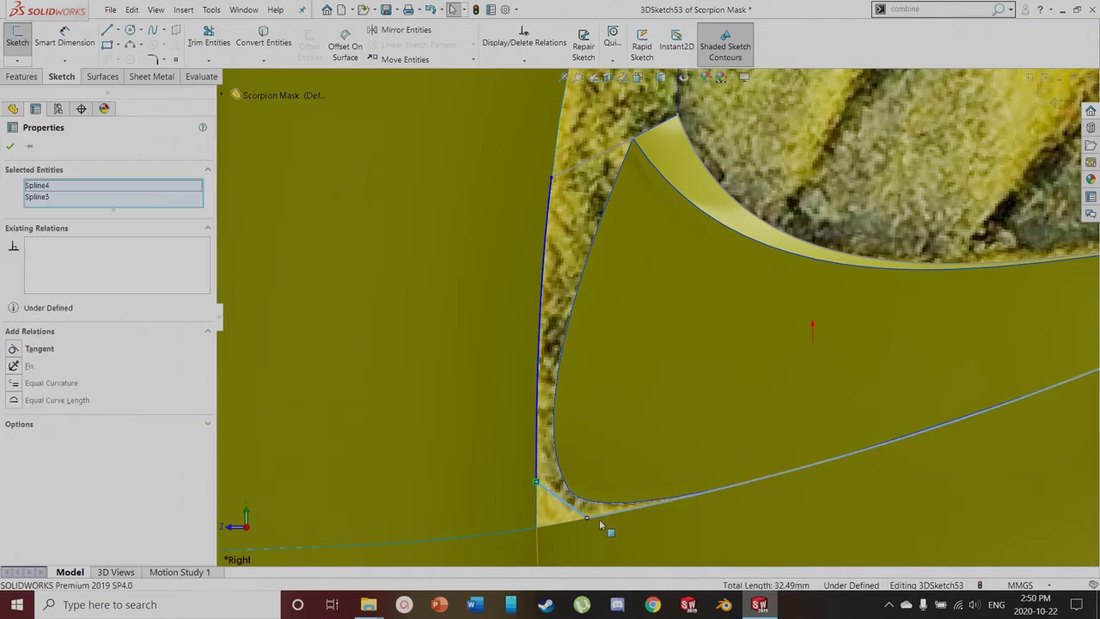
left_click(14, 350)
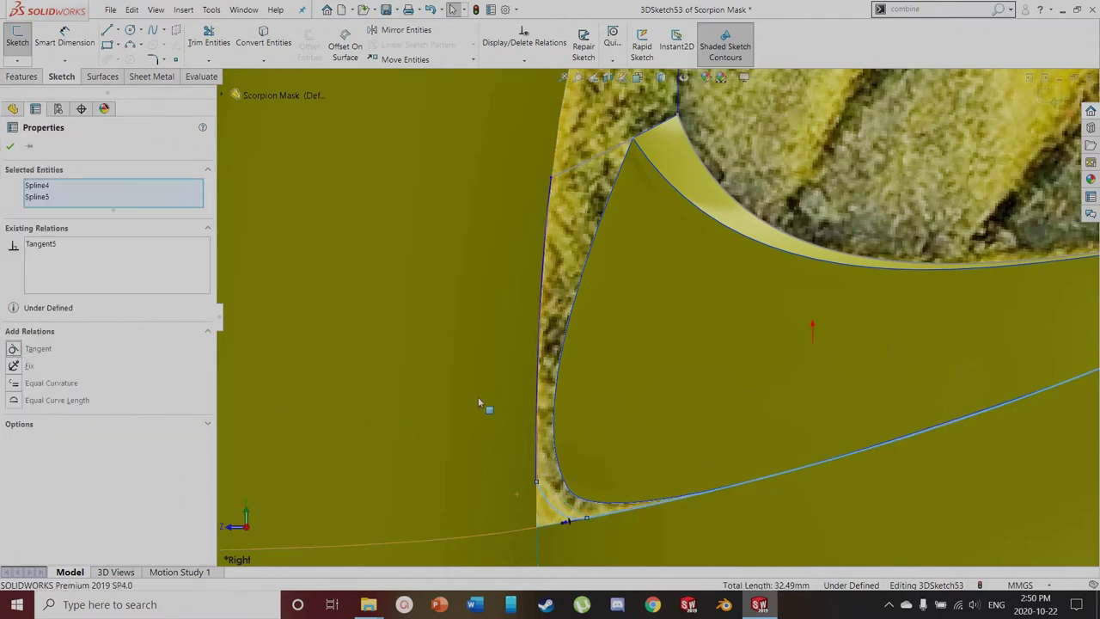
left_click(547, 479)
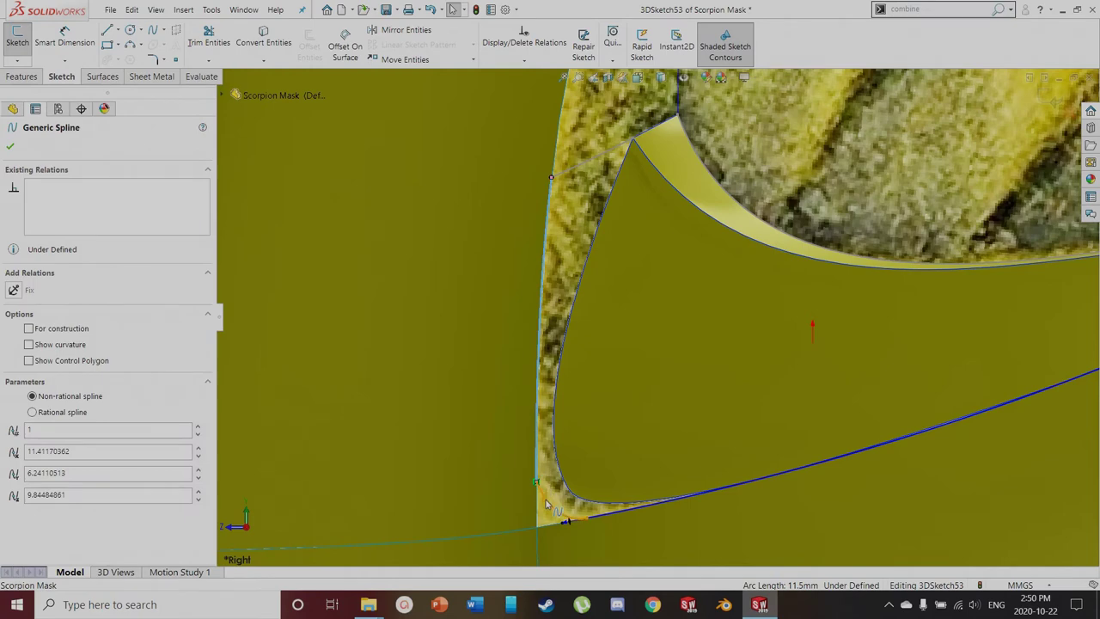
left_click(545, 502, "ctrl")
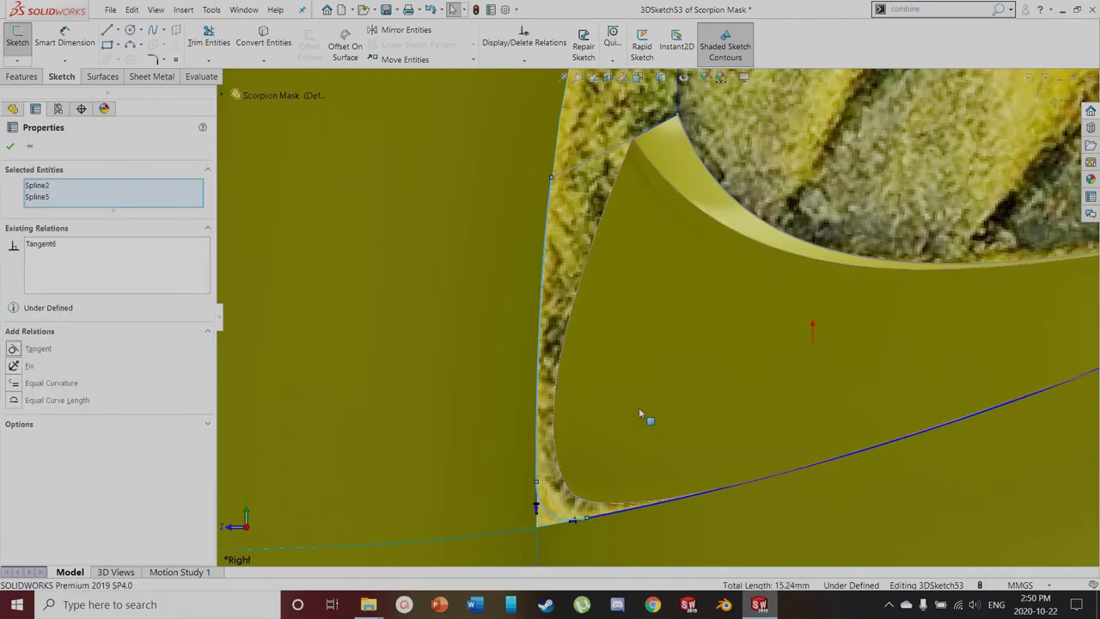
Examine the tangent corner spline, the trimmed outline along the gap, and the short boundary edge at its upper end
scroll(654, 316, "up", 3)
left_click(315, 199)
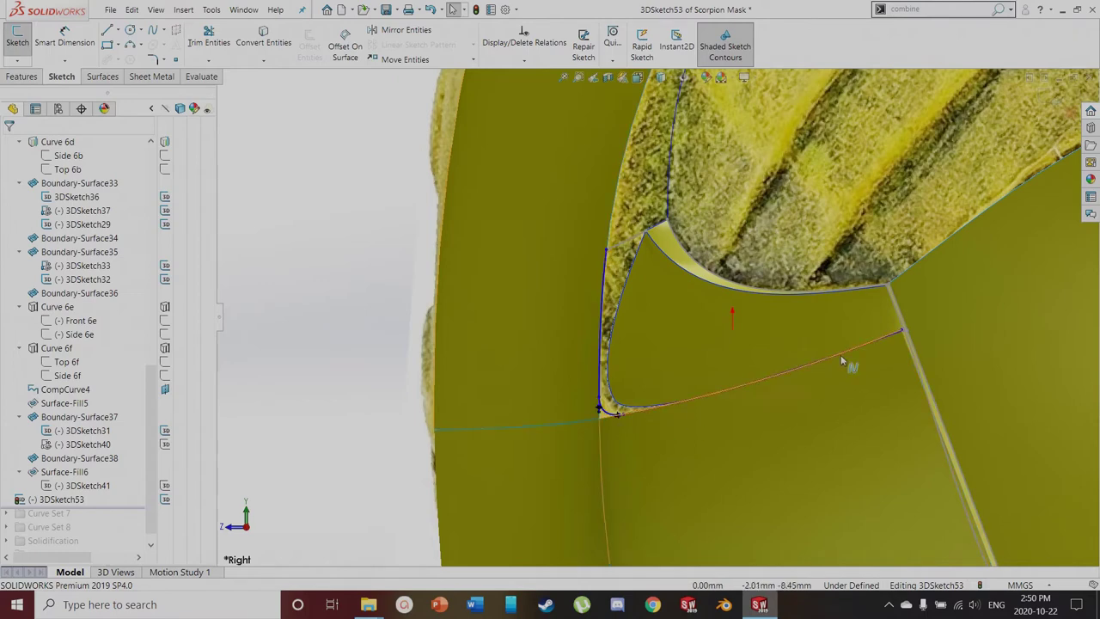
scroll(654, 412, "down", 5)
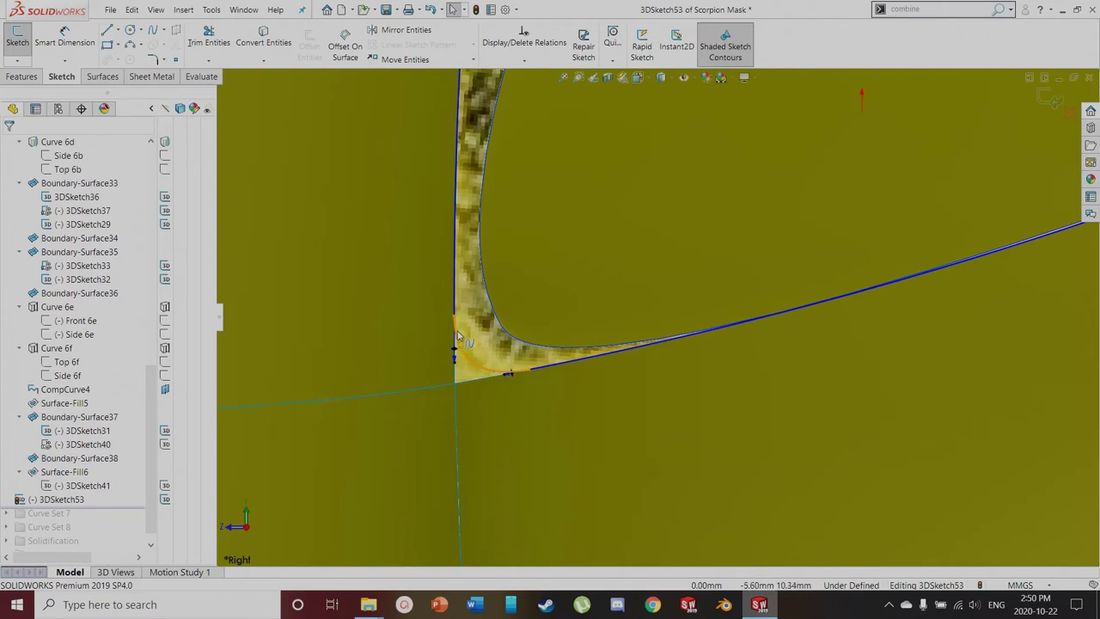
scroll(560, 372, "up", 6)
scroll(645, 94, "down", 3)
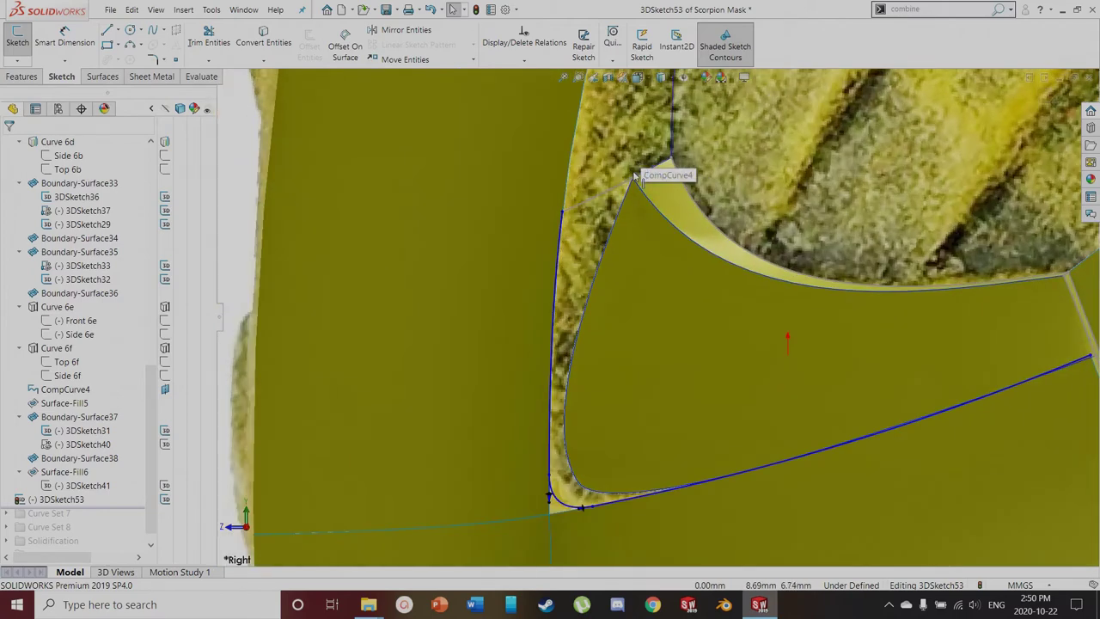
scroll(638, 166, "down", 2)
scroll(670, 327, "up", 5)
mouse_move(688, 354)
middle_mouse_down()
mouse_move(663, 369)
mouse_move(675, 380)
middle_mouse_up()
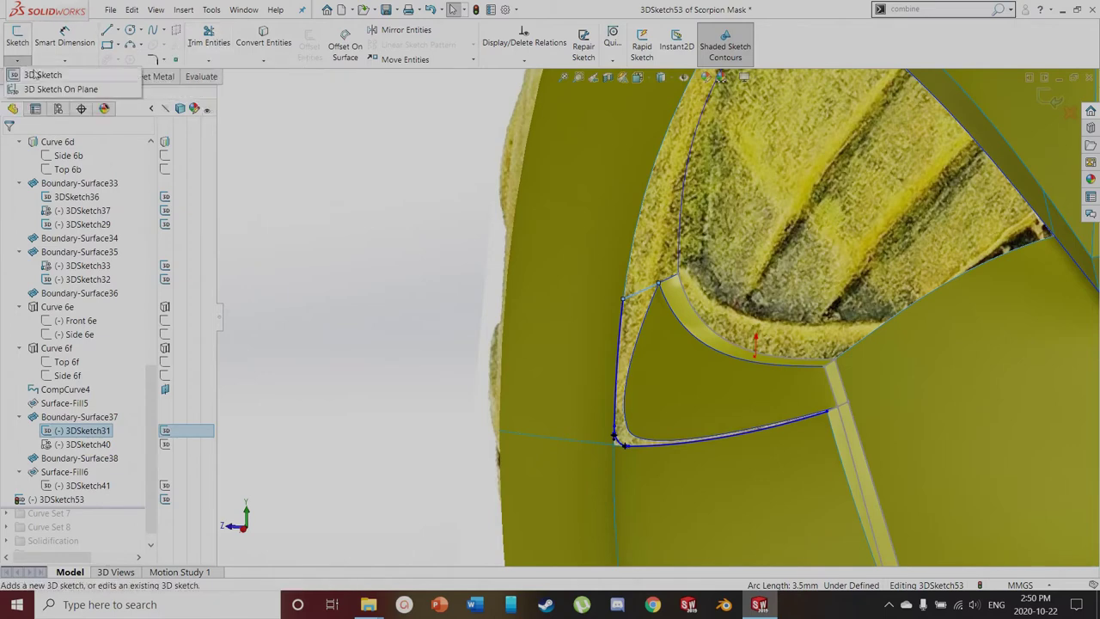
Leave the 3D sketch and delete 3DSketch53 from the model
left_click(76, 497)
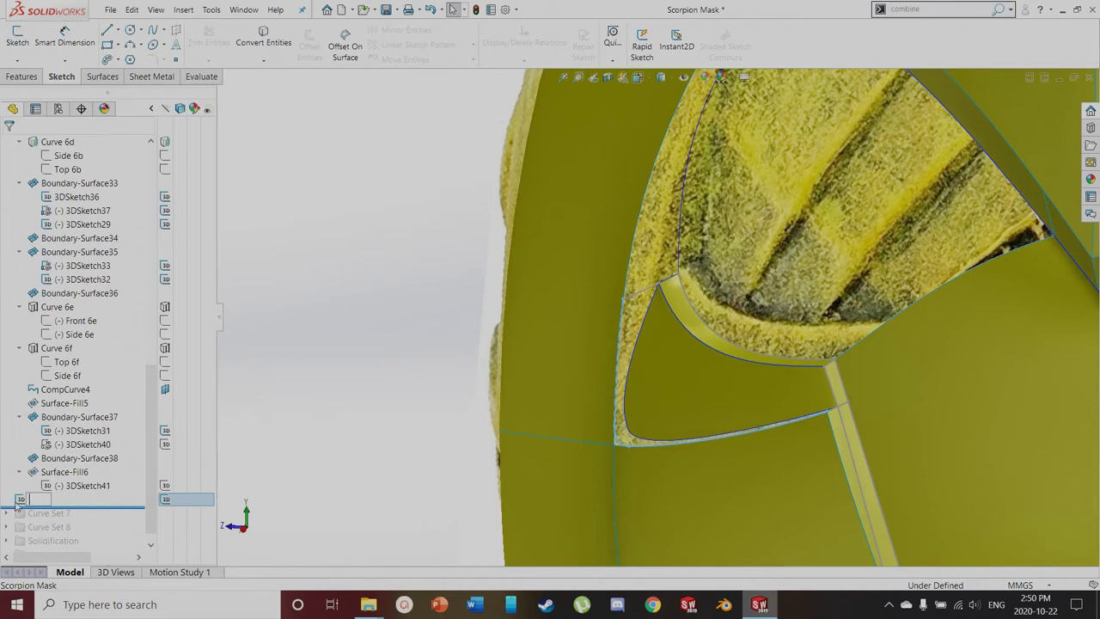
key("Escape")
key("Delete")
key("Return")
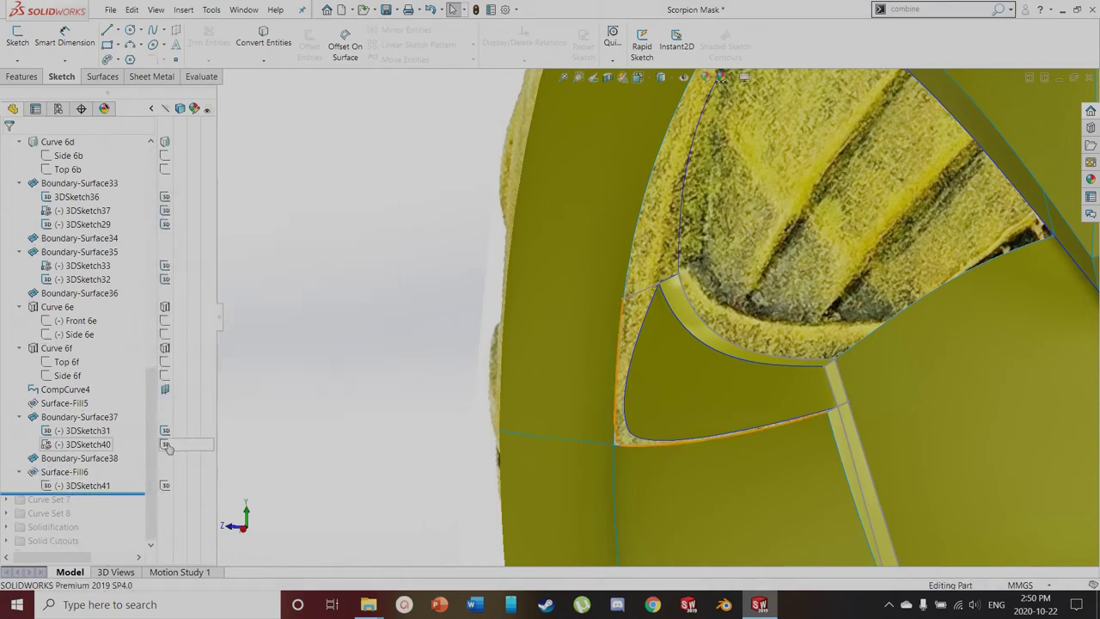
Show the body of Boundary-Surface37, which spans the gap between 3DSketch40 and the filled surface's edge
left_click(104, 445)
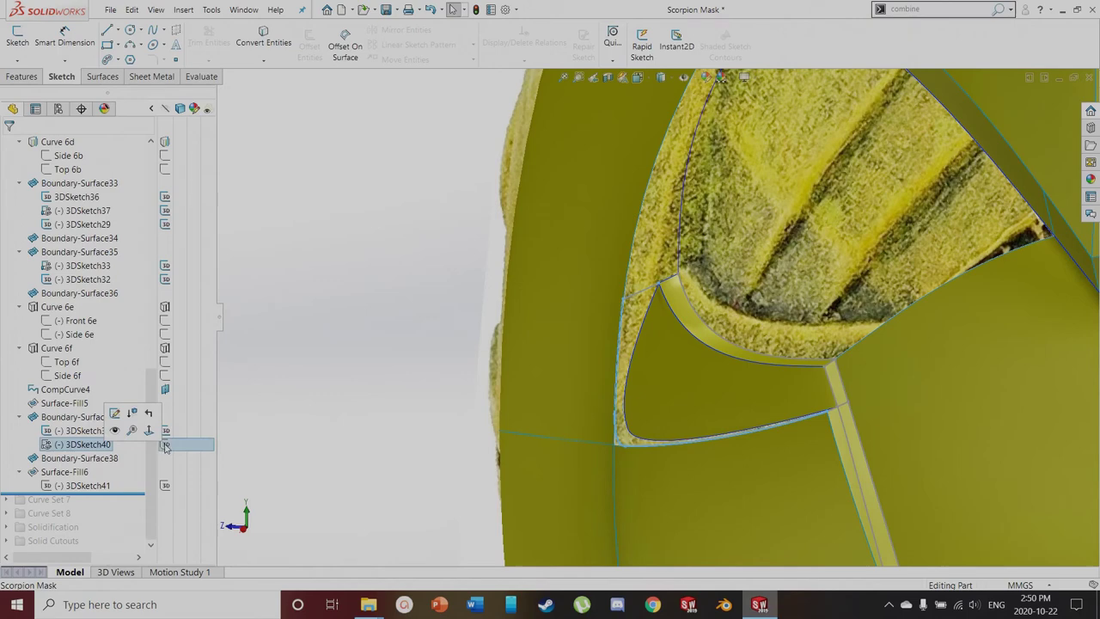
scroll(662, 408, "down", 2)
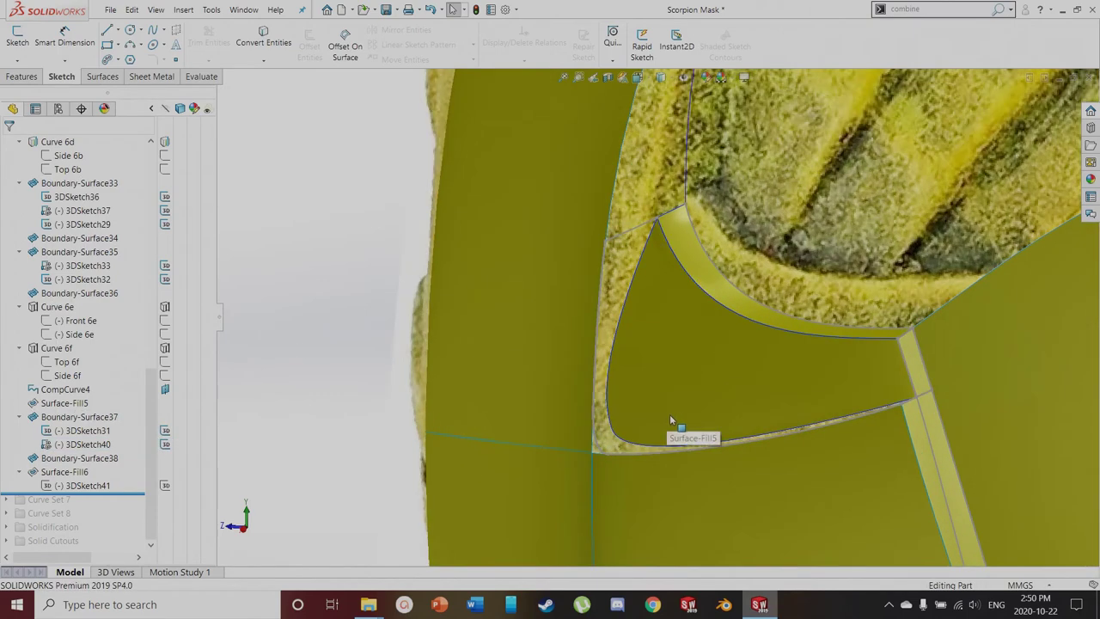
left_click(604, 267)
left_click(49, 417)
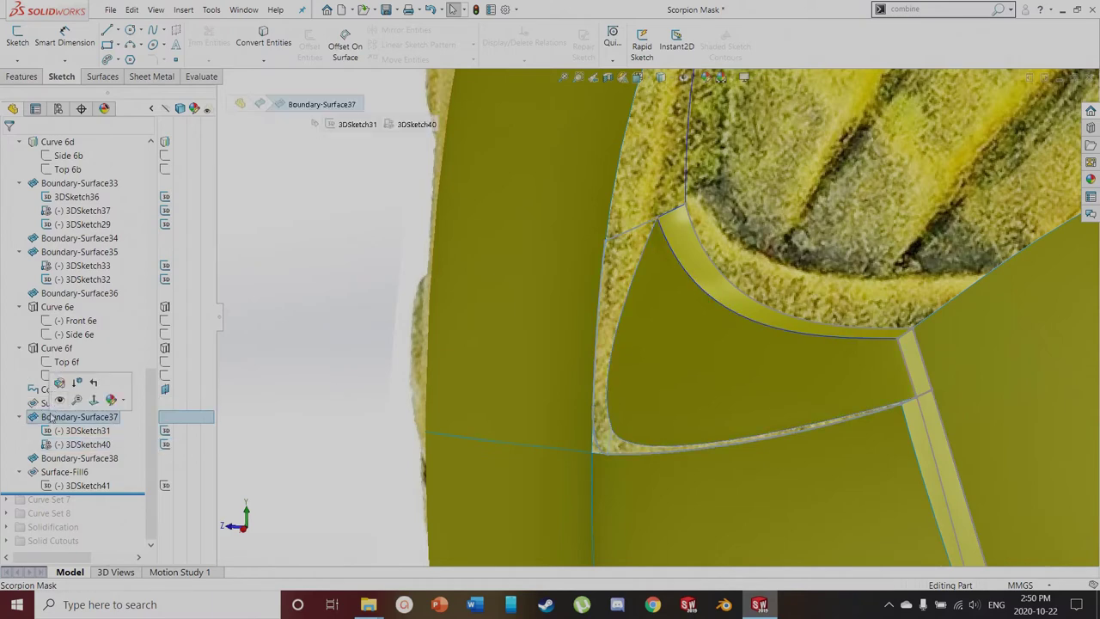
left_click(59, 400)
left_click(301, 271)
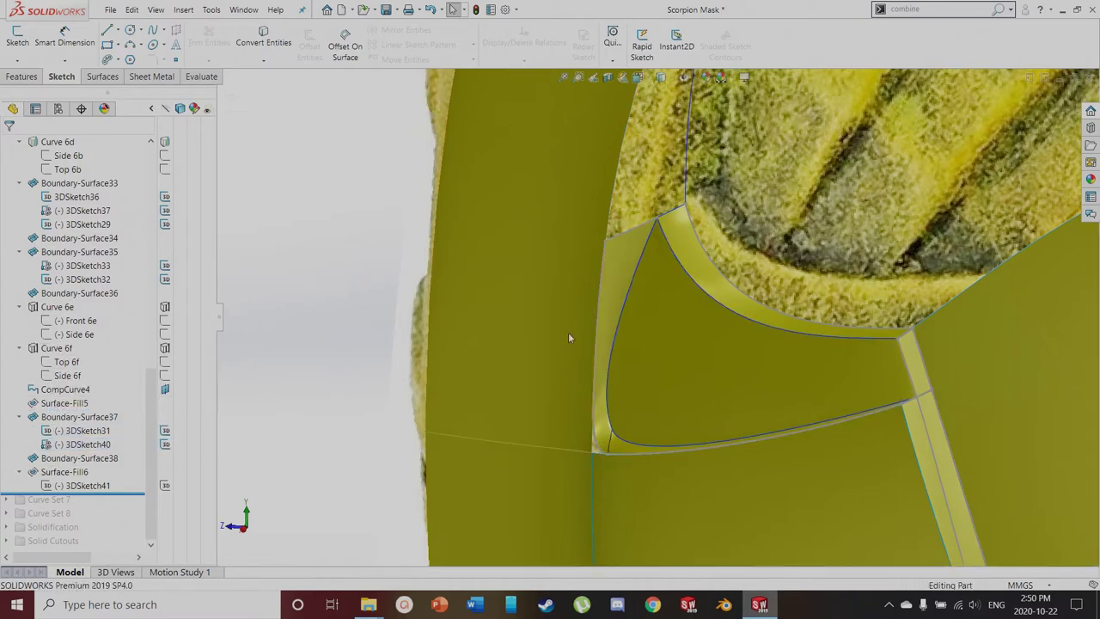
Show the body of Boundary-Surface38 along the curved strip above the short 3DSketch31 edge and check its upper corner
scroll(768, 394, "down", 6)
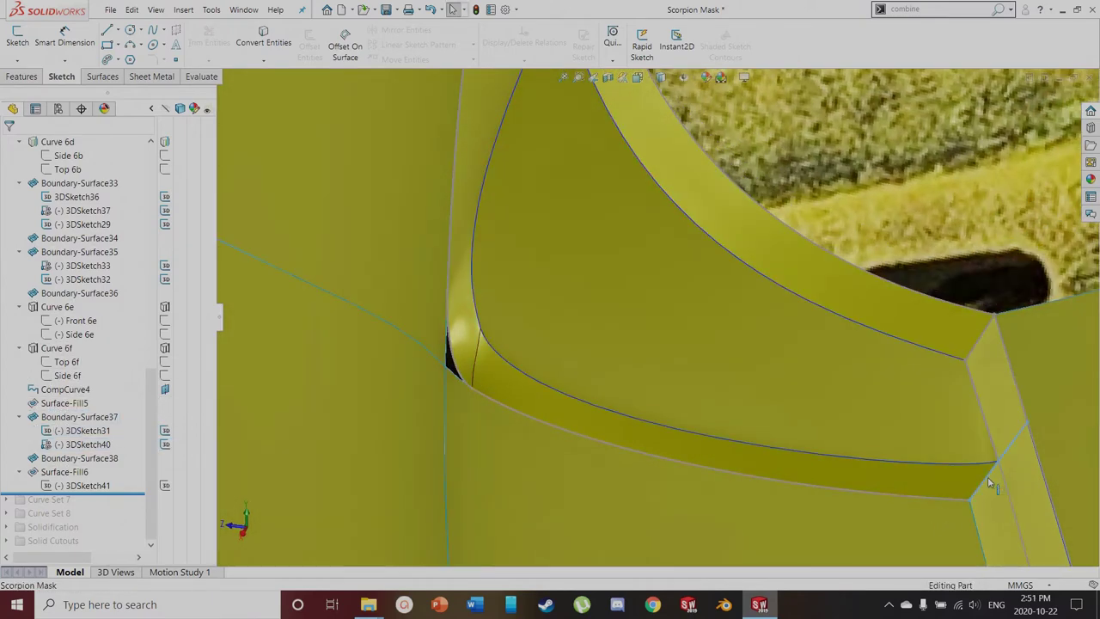
scroll(980, 477, "up", 5)
left_click(574, 307)
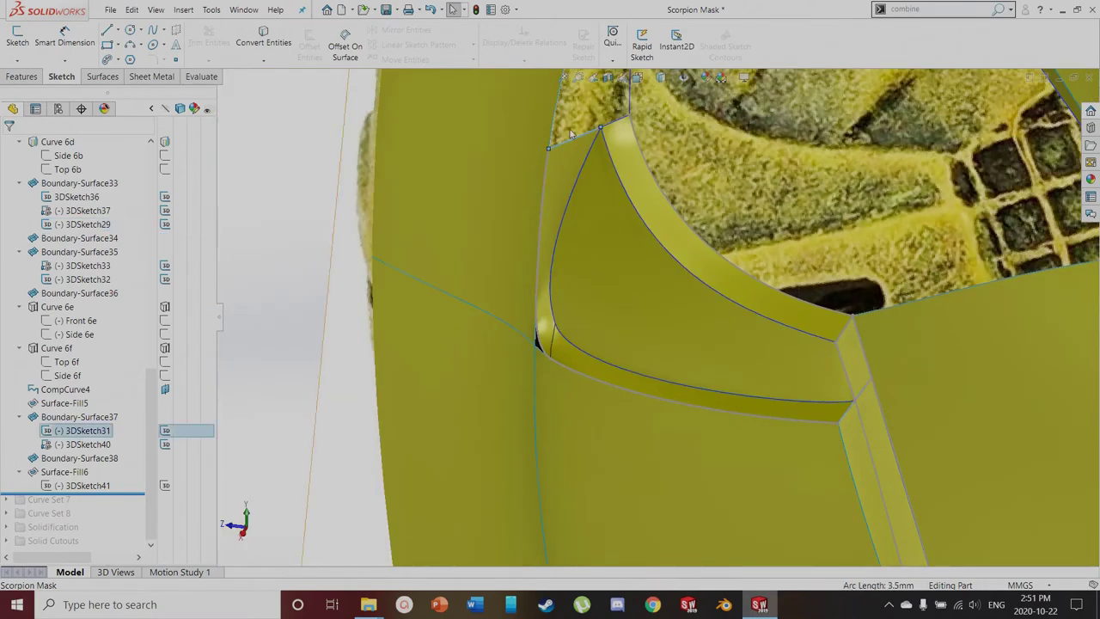
left_click(79, 459)
middle_click_drag(533, 464, 673, 214)
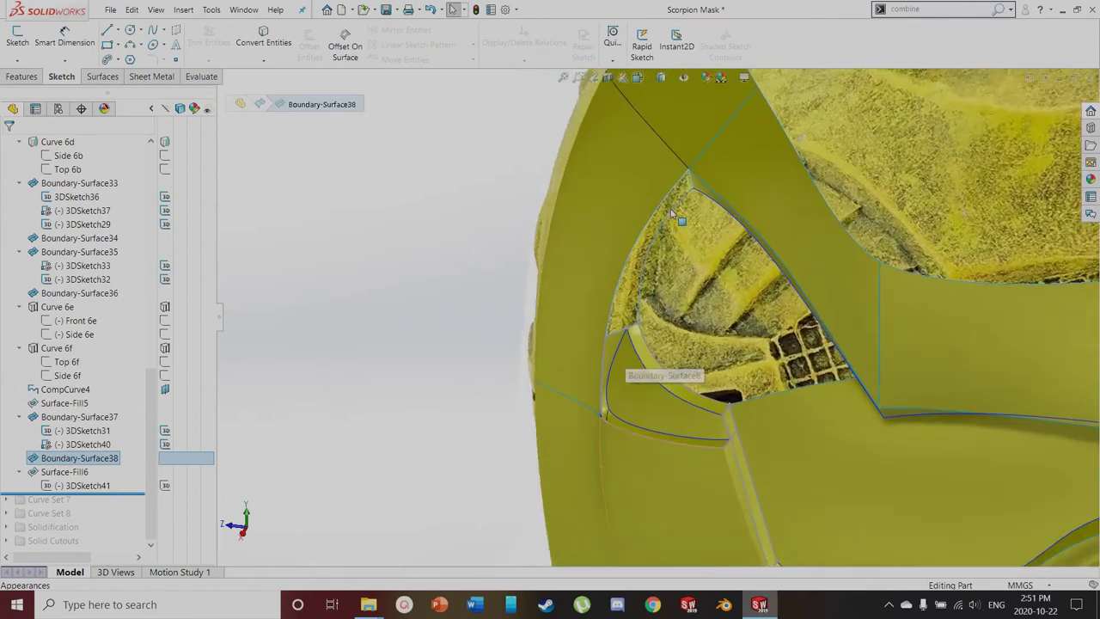
scroll(673, 214, "down", 3)
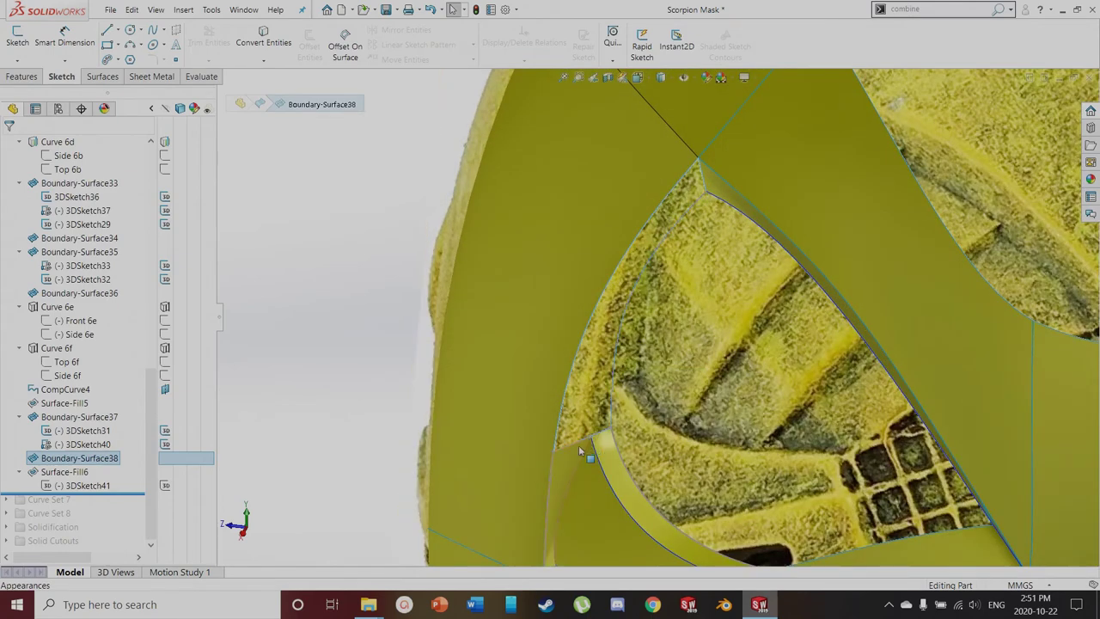
left_click(53, 462)
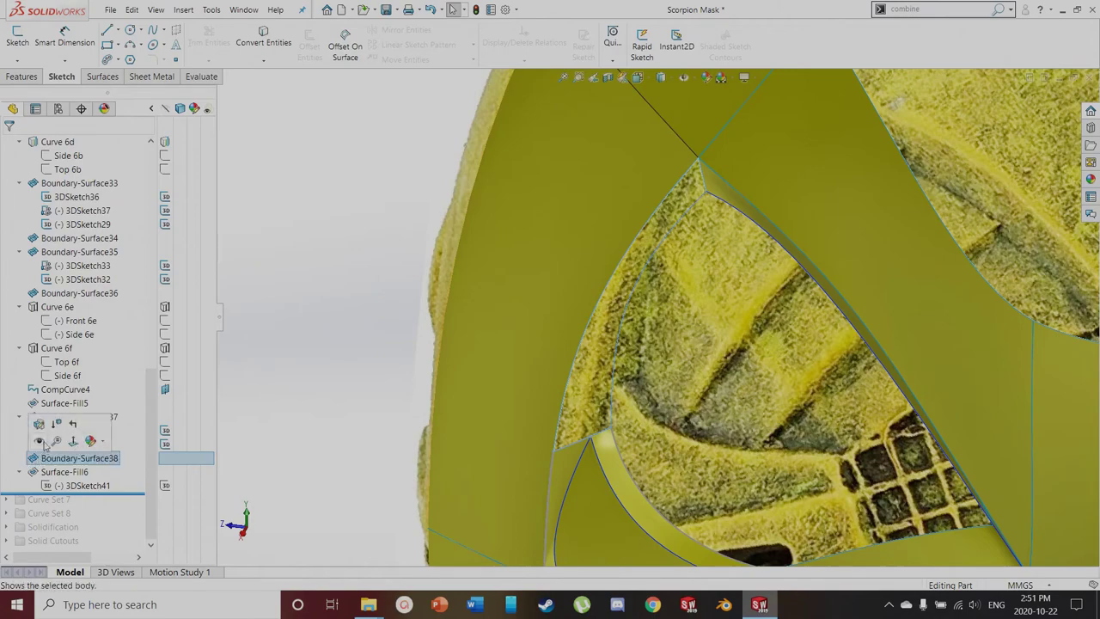
left_click(608, 411)
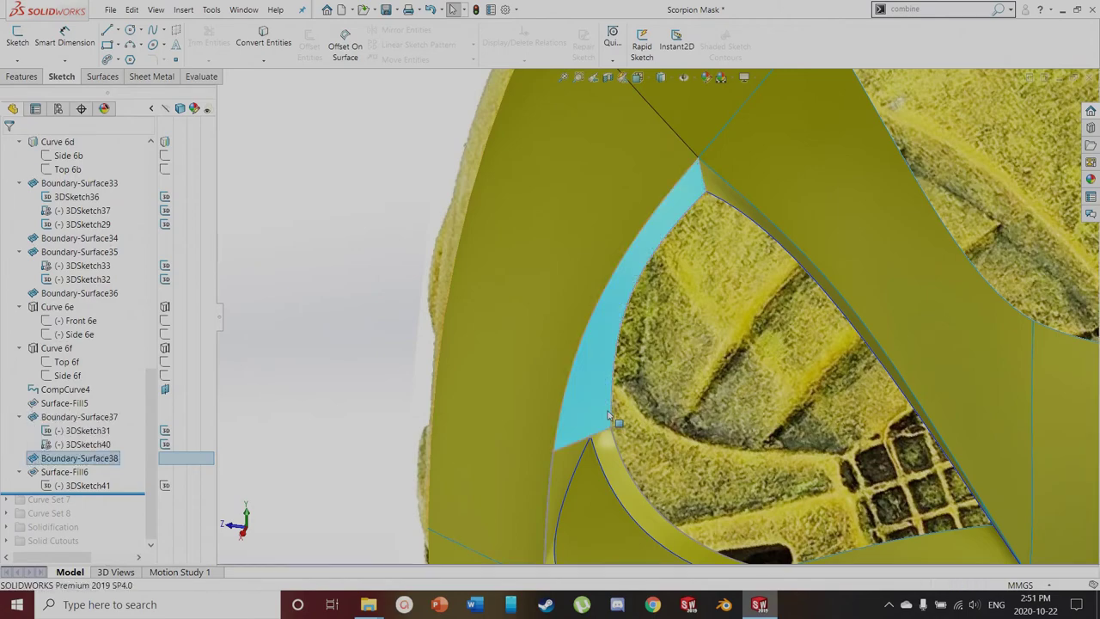
left_click(702, 174)
scroll(525, 415, "up", 6)
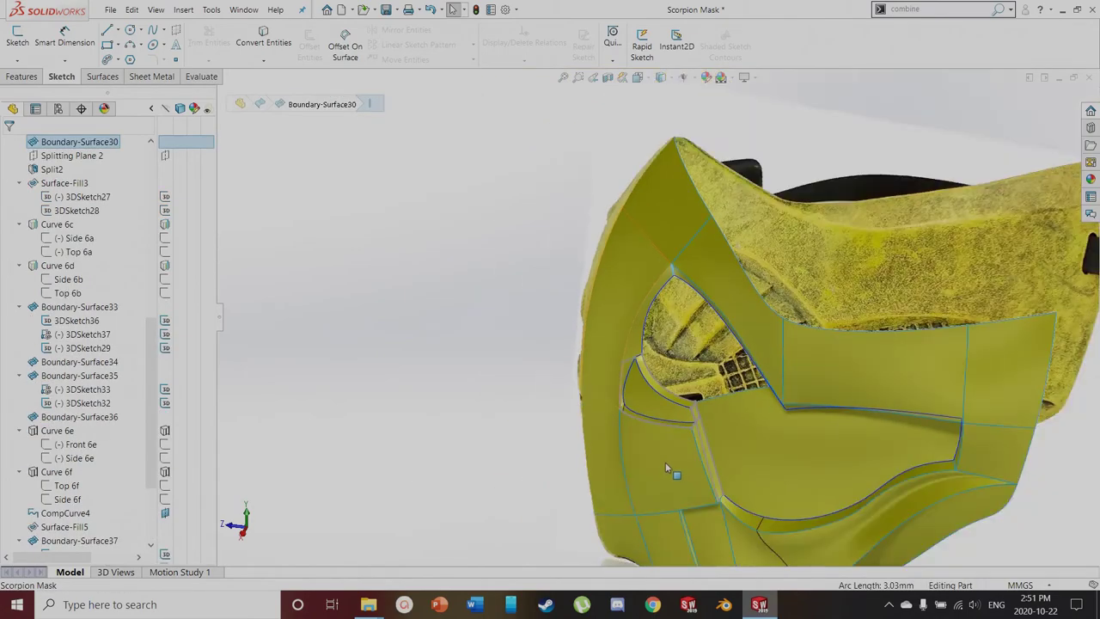
Examine the small triangular gap at the curved strip's corner and the 3DSketch40 spline that borders it
scroll(666, 464, "down", 6)
scroll(606, 361, "down", 3)
scroll(584, 258, "down", 3)
scroll(572, 197, "down", 3)
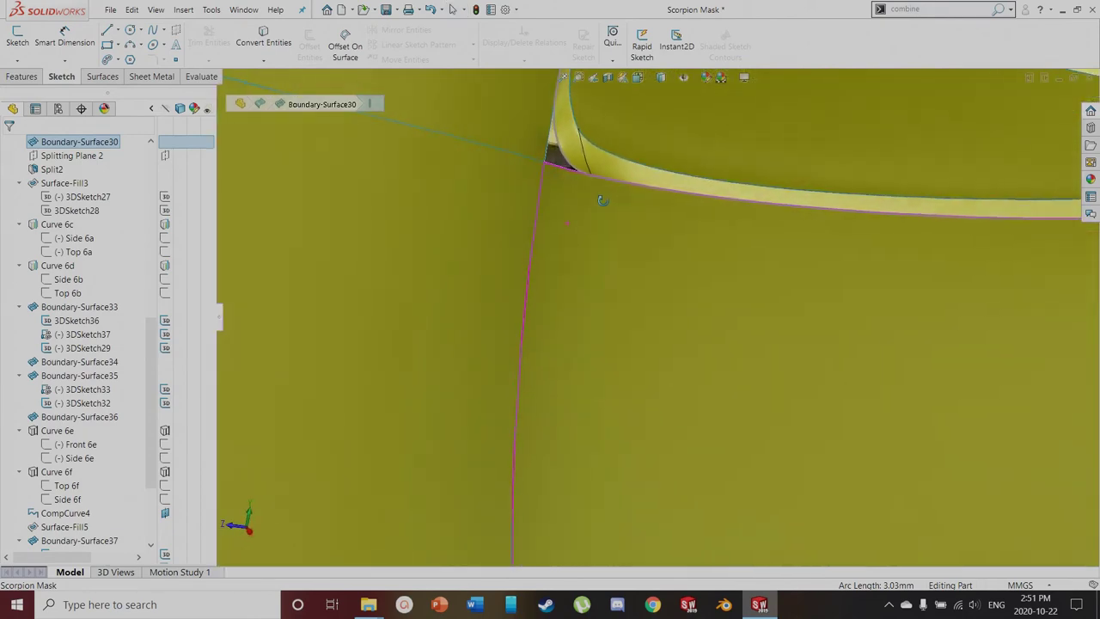
scroll(556, 154, "down", 2)
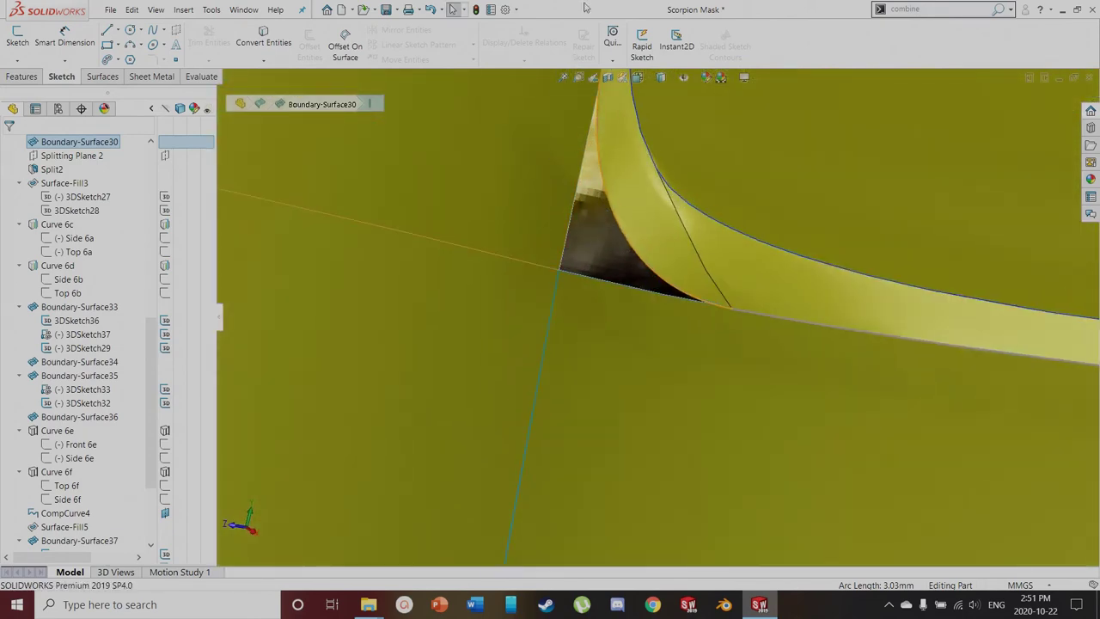
scroll(590, 167, "up", 4)
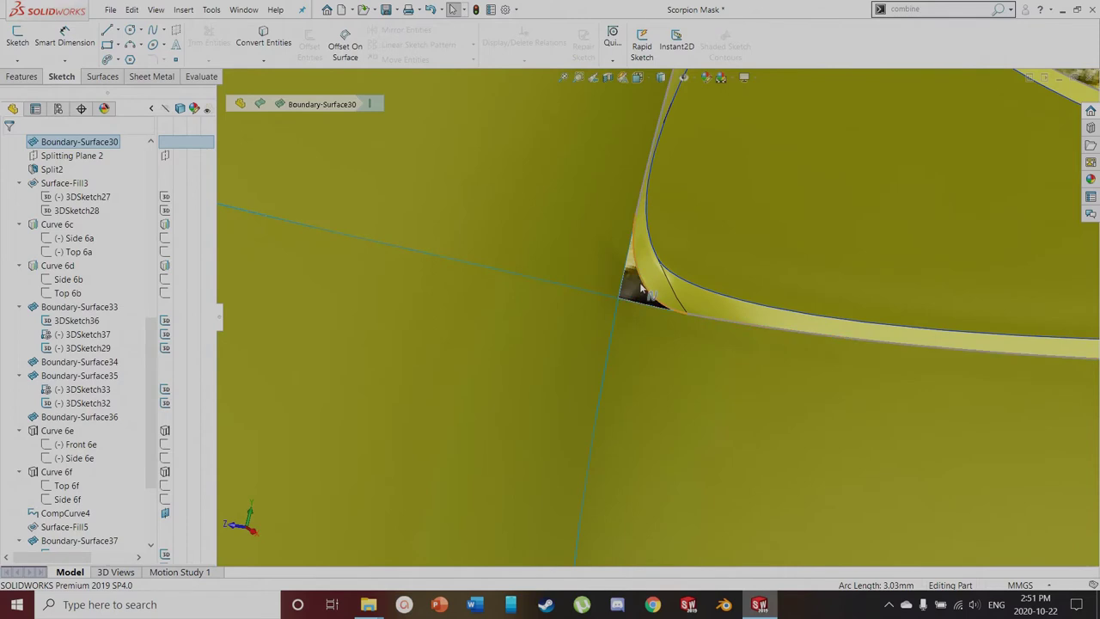
scroll(12, 378, "down", 3)
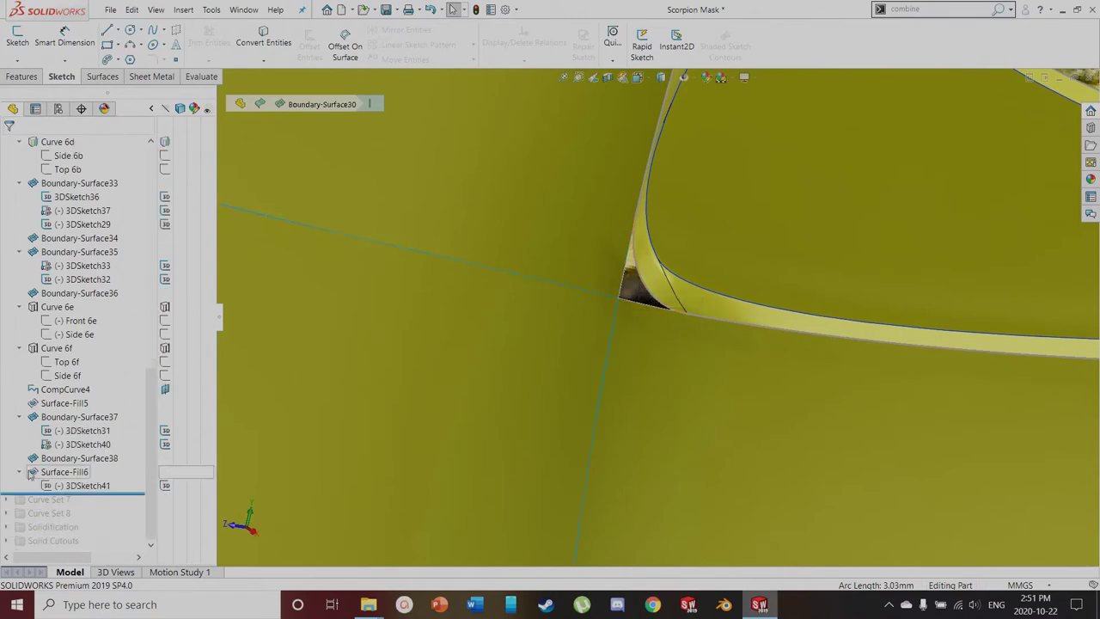
left_click(69, 486)
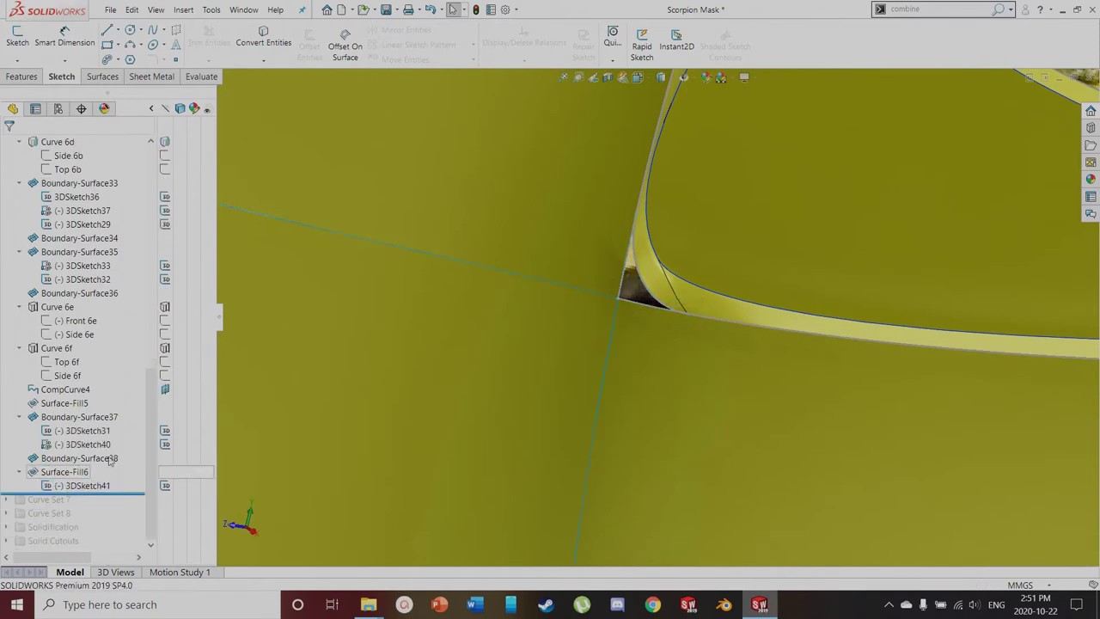
left_click(635, 253)
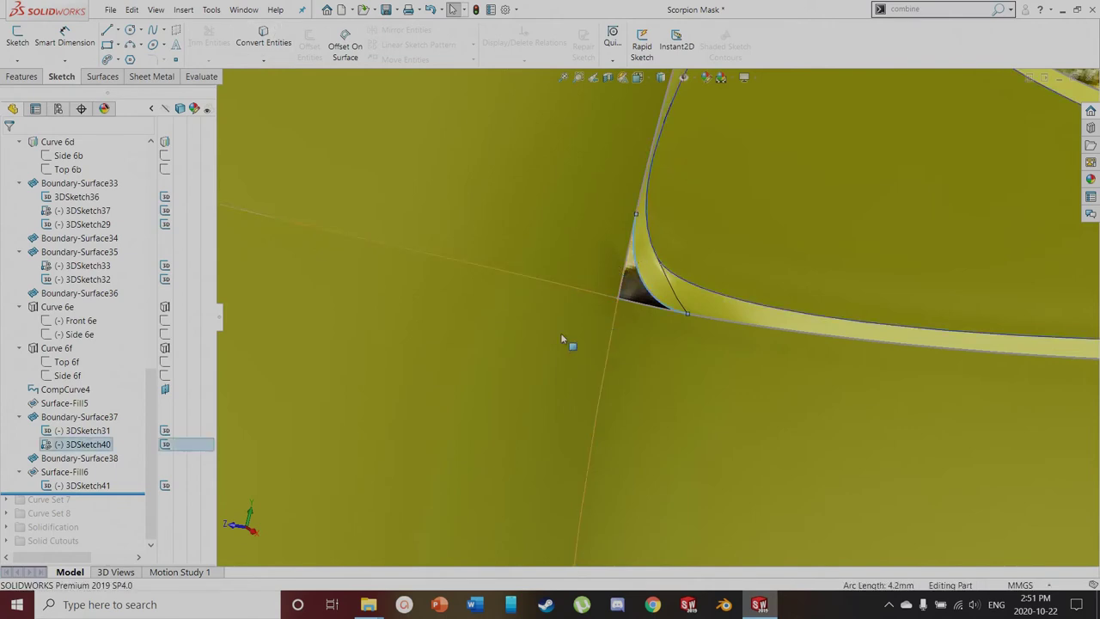
Show the body of Surface-Fill6, which closes the small corner gap outlined by 3DSketch41, and clear the selection
left_click(101, 486)
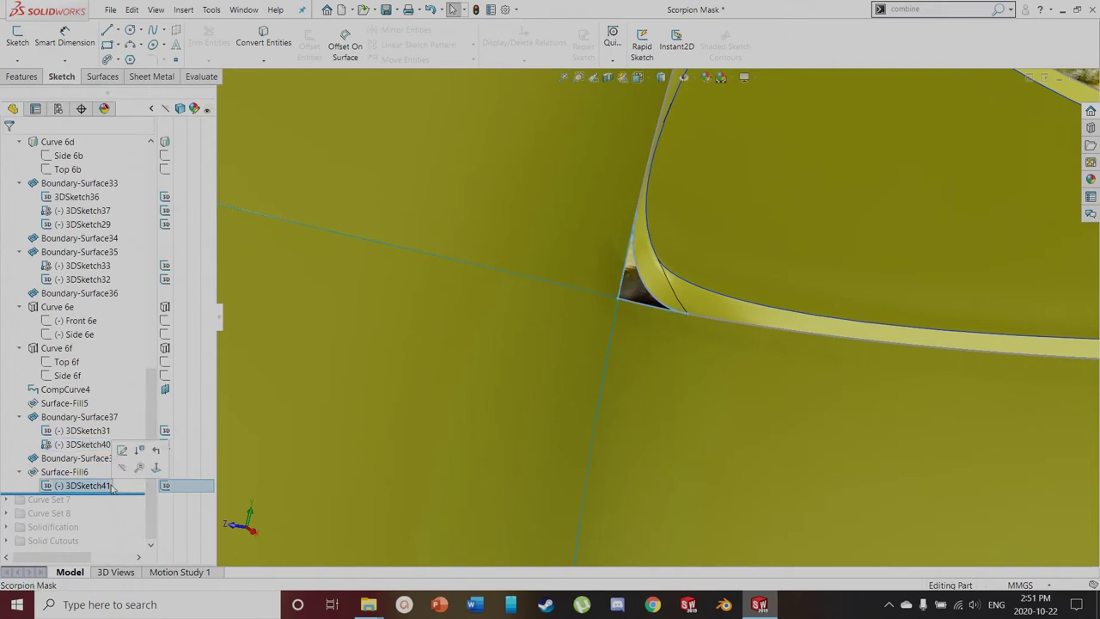
left_click(65, 472)
left_click(666, 312)
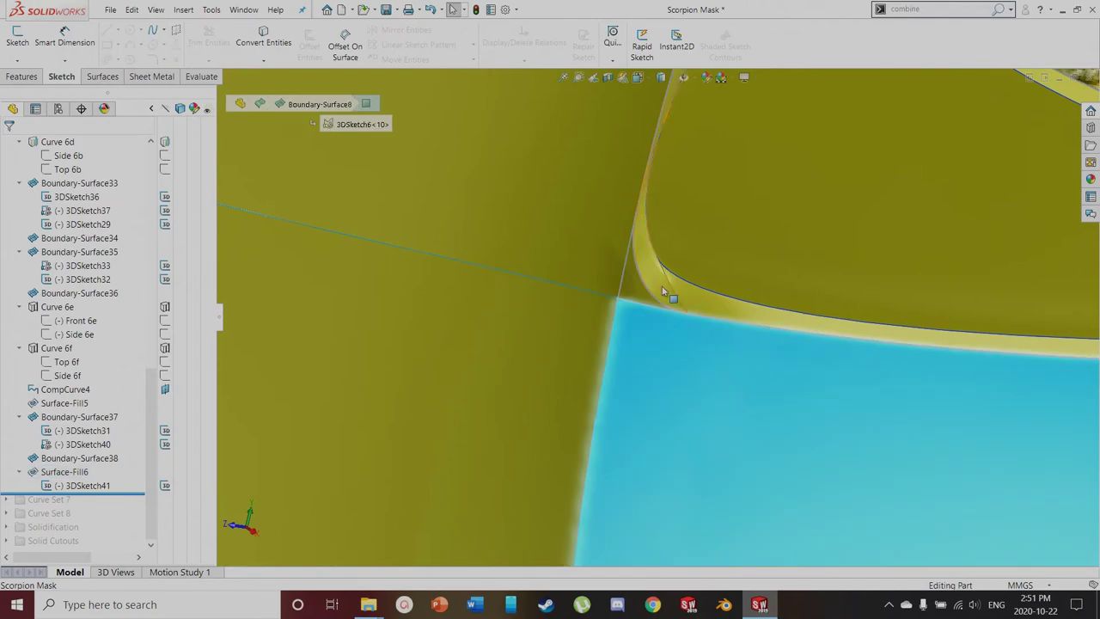
scroll(633, 289, "up", 5)
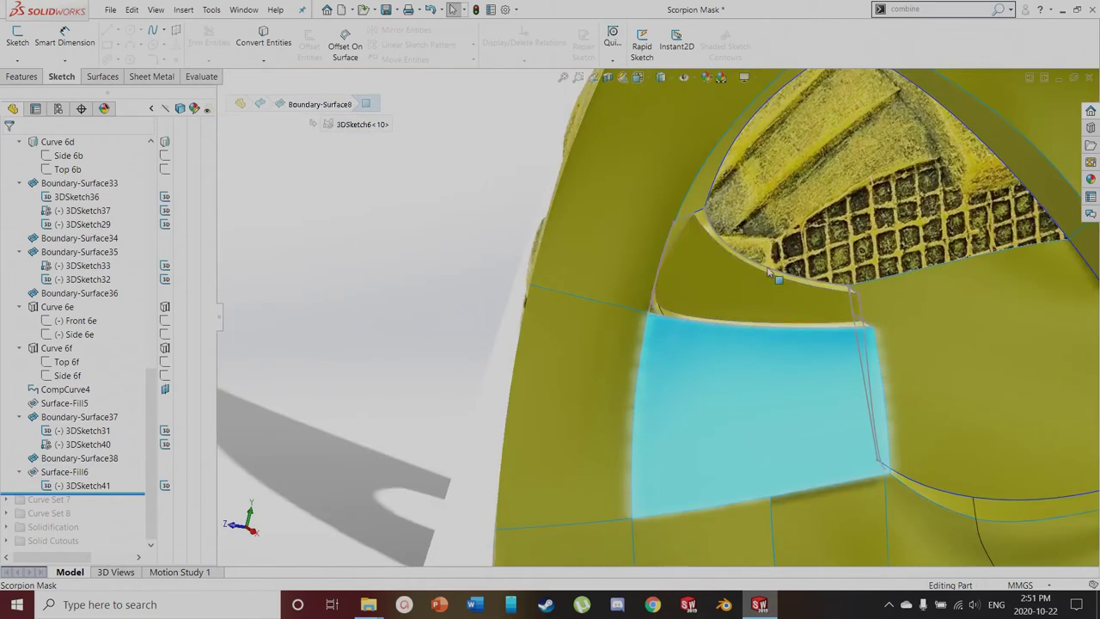
scroll(755, 332, "down", 4)
key("Escape")
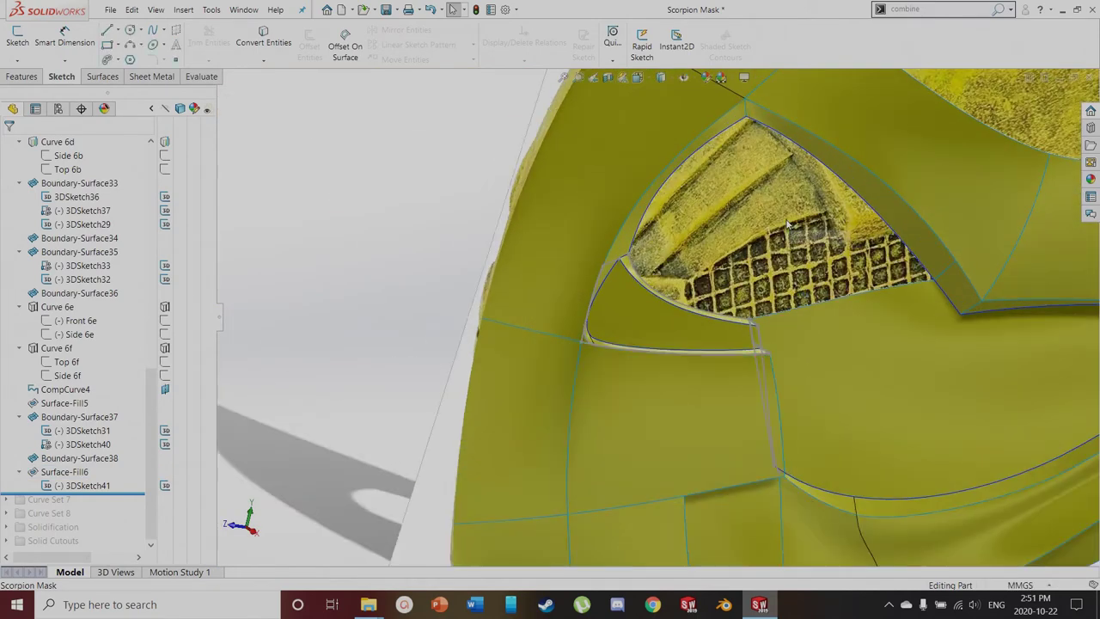
In the right view, inspect the Split2 face along the ribbed opening's upper edge and show Sketch39
key("ctrl+4")
scroll(390, 344, "down", 8)
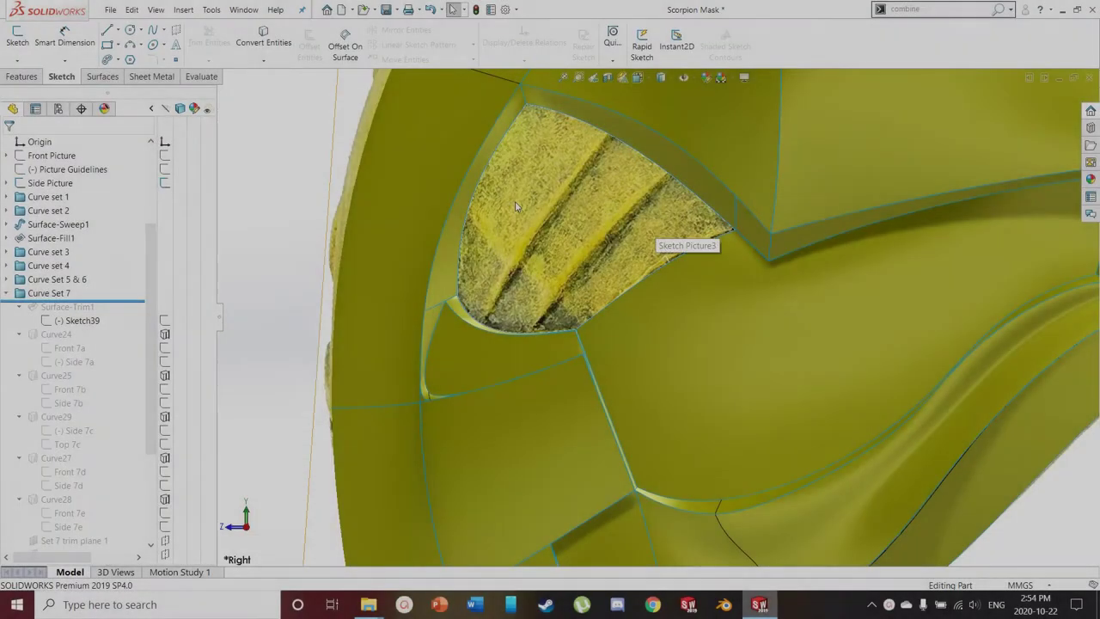
scroll(531, 201, "down", 2)
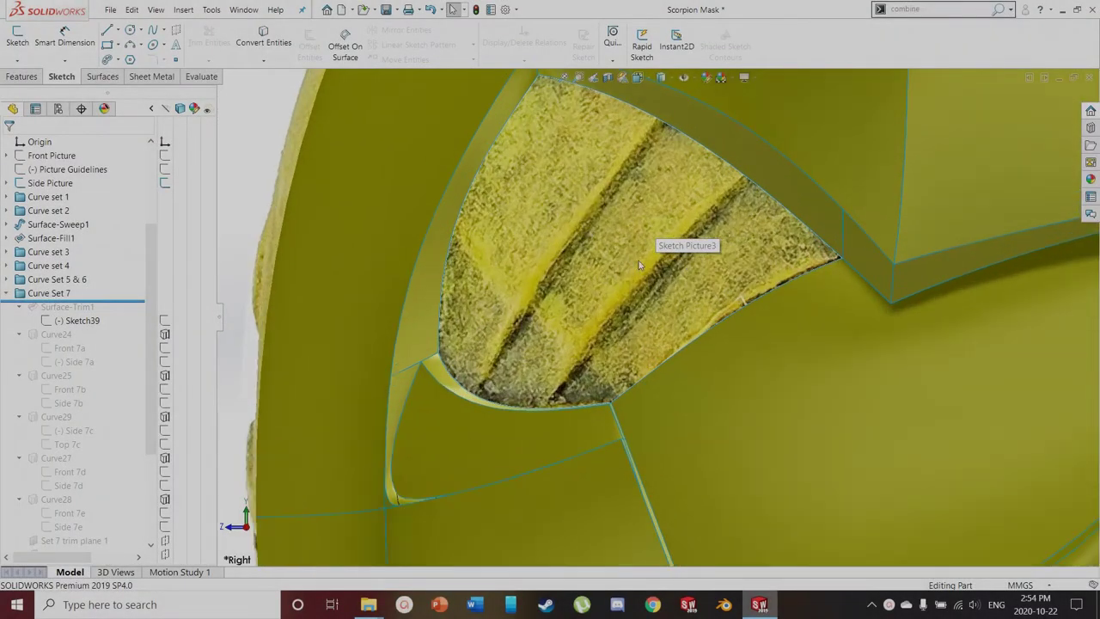
left_click(752, 143)
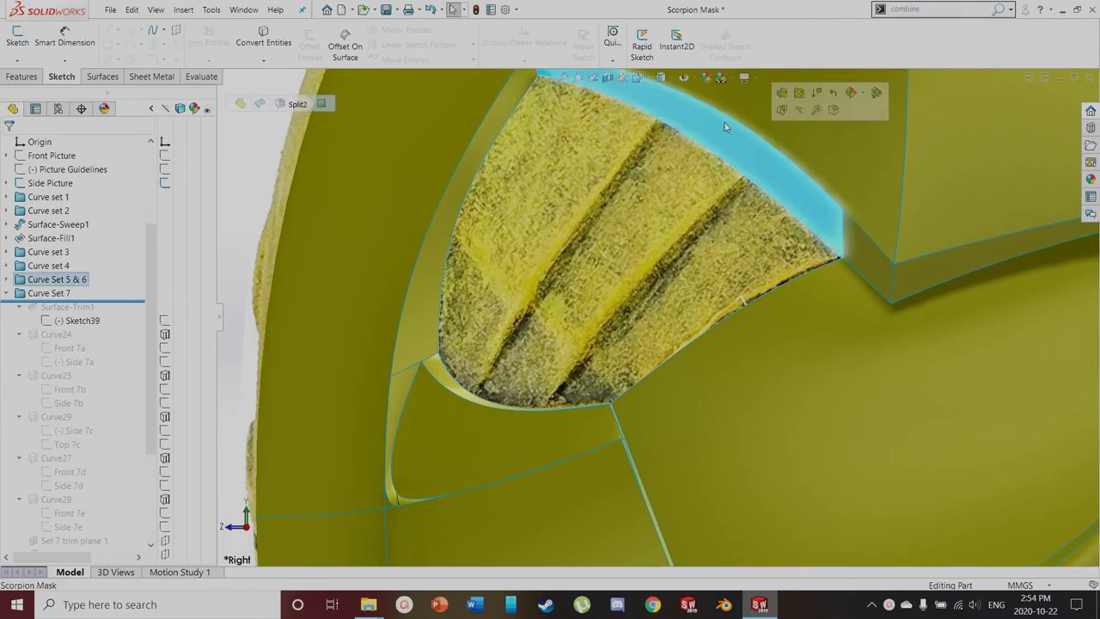
scroll(694, 172, "up", 2)
scroll(693, 196, "down", 1)
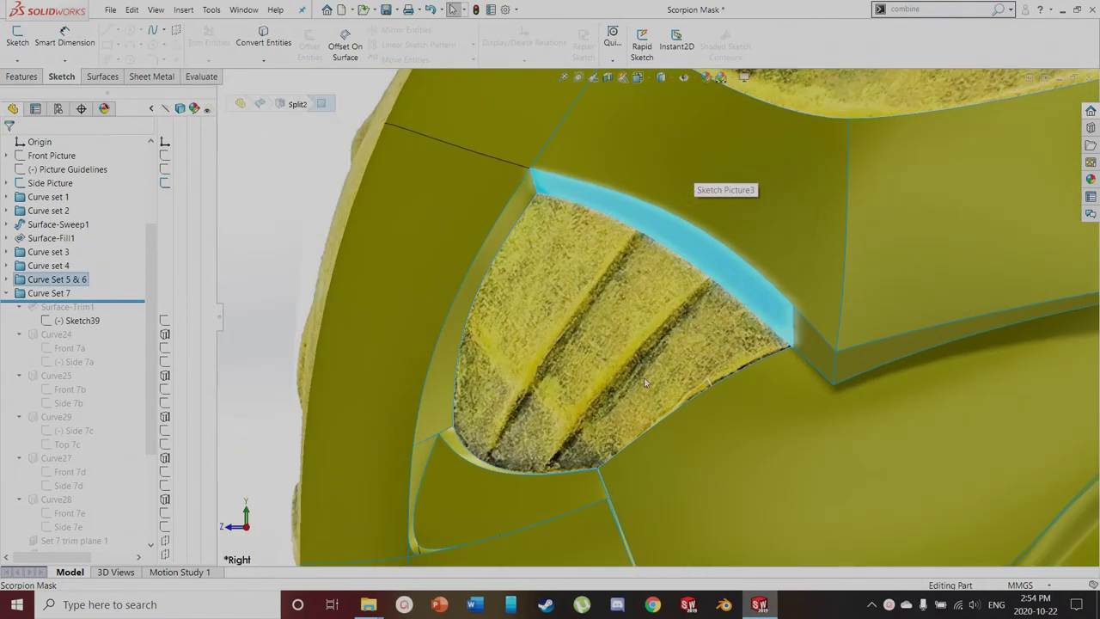
scroll(644, 379, "up", 2)
scroll(667, 387, "down", 2)
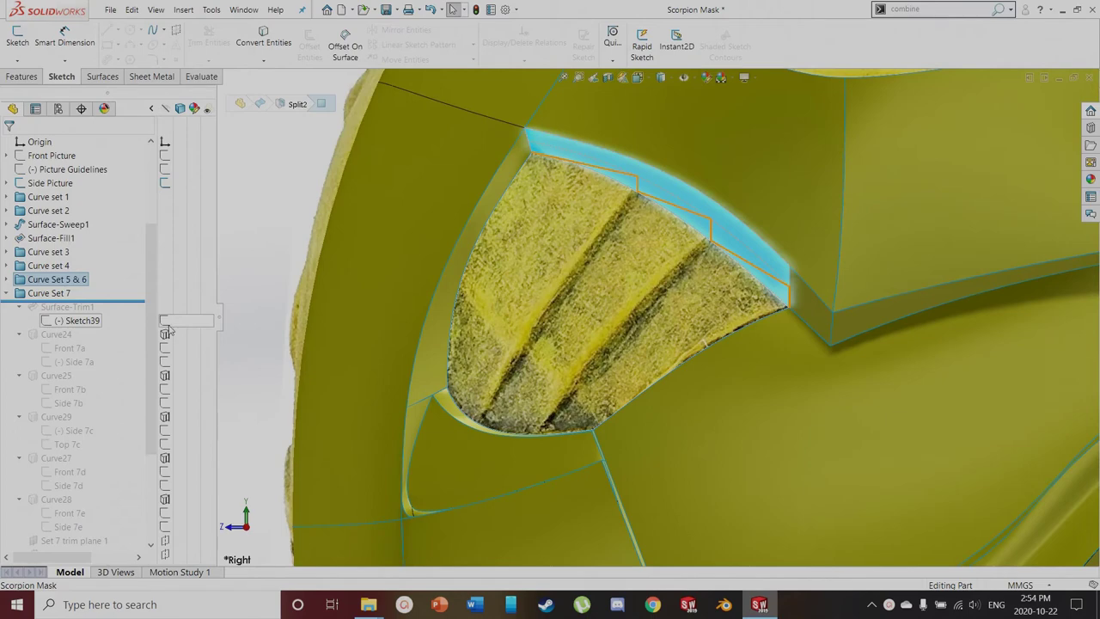
left_click(167, 324)
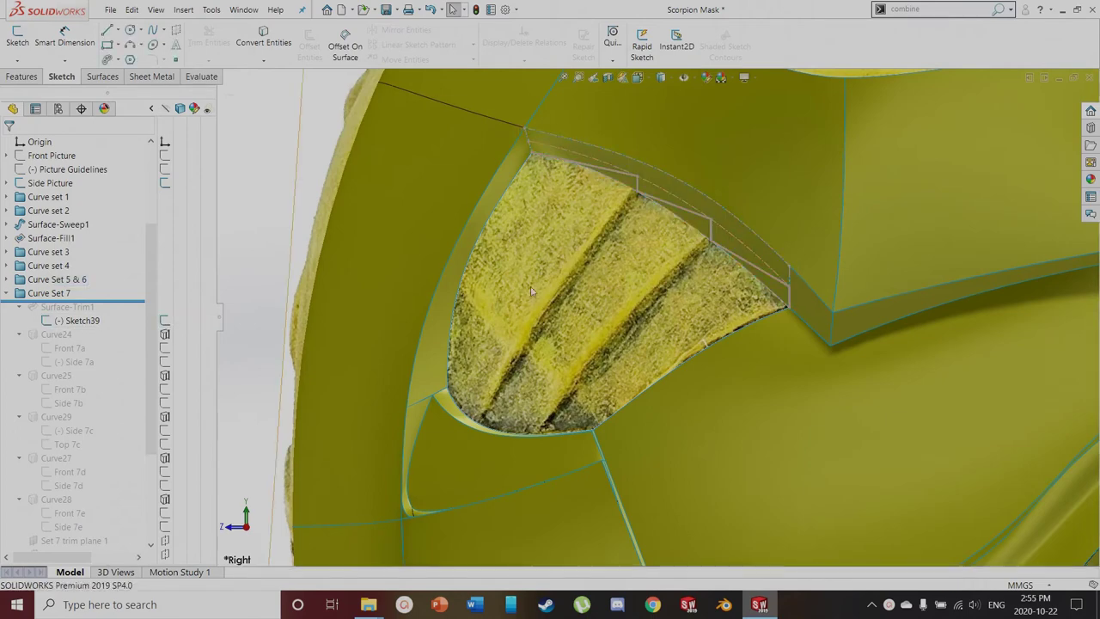
Open Sketch39 for editing, inspect the end points of its stepped profile and construction lines, and leave the sketch
scroll(689, 193, "up", 4)
middle_click_drag(714, 199, 653, 219)
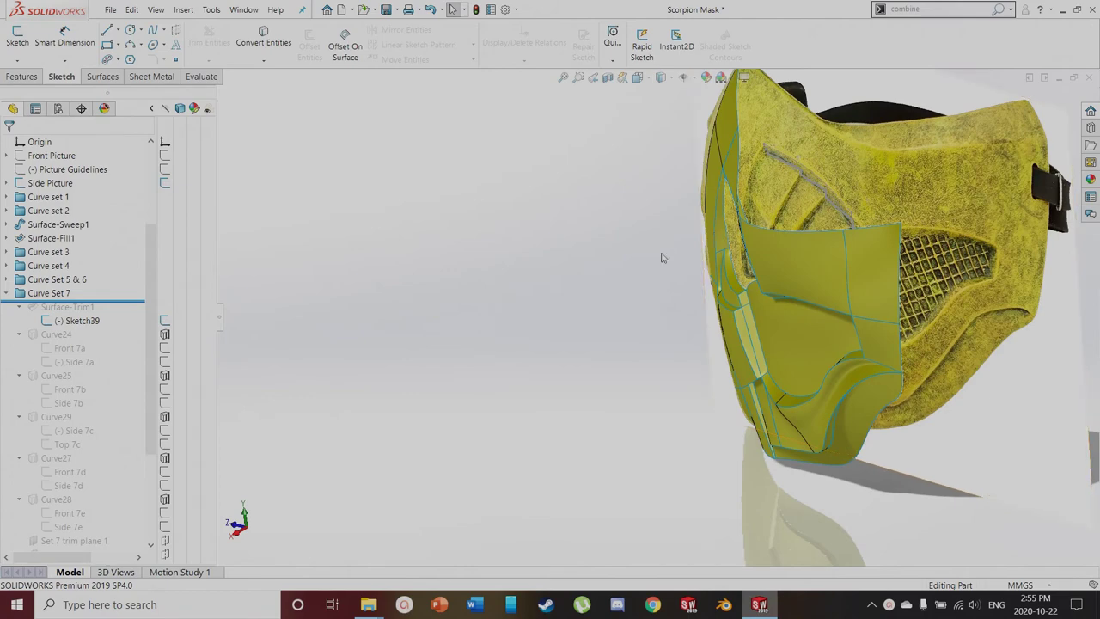
middle_click_drag(678, 288, 756, 245)
scroll(774, 243, "down", 6)
scroll(774, 242, "down", 2)
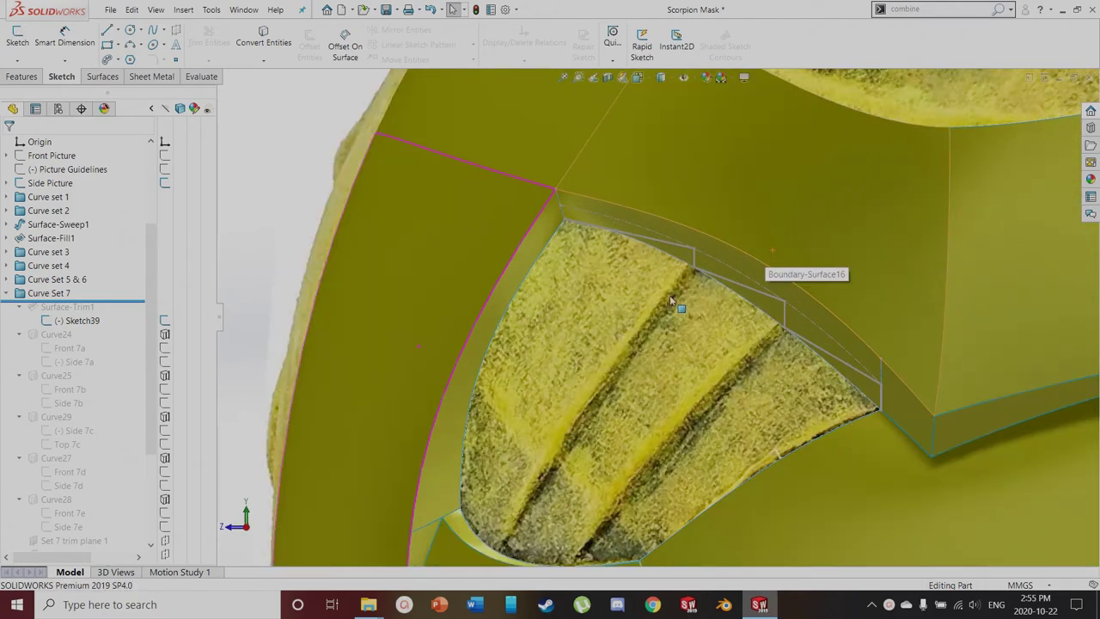
left_click(641, 225)
left_click(62, 325)
left_click(72, 292)
scroll(392, 462, "down", 15)
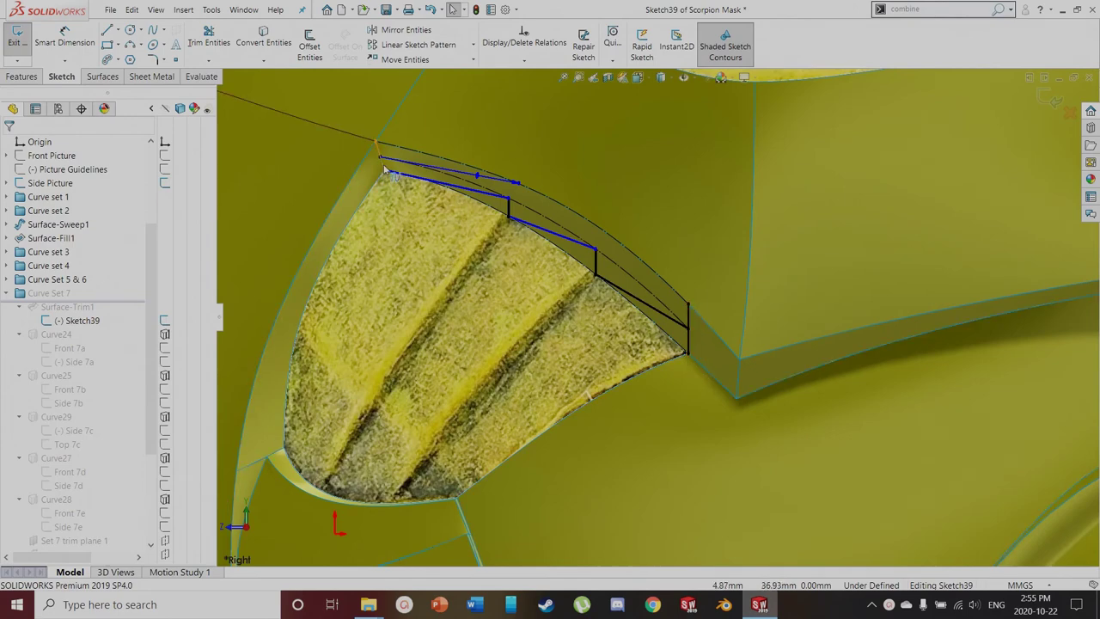
left_click(376, 141)
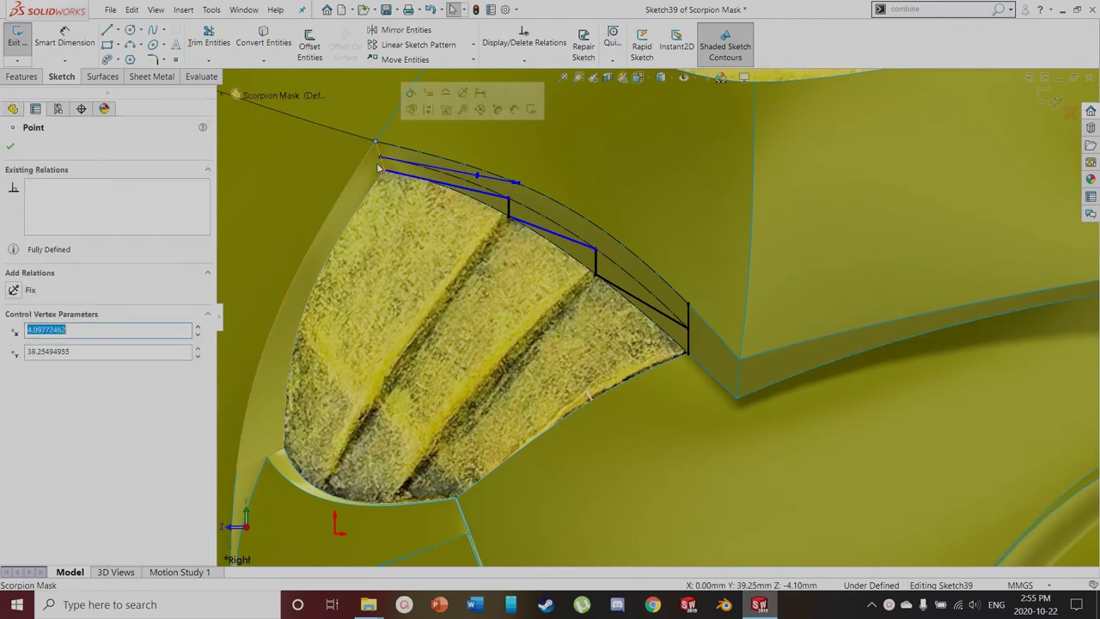
left_click(380, 160)
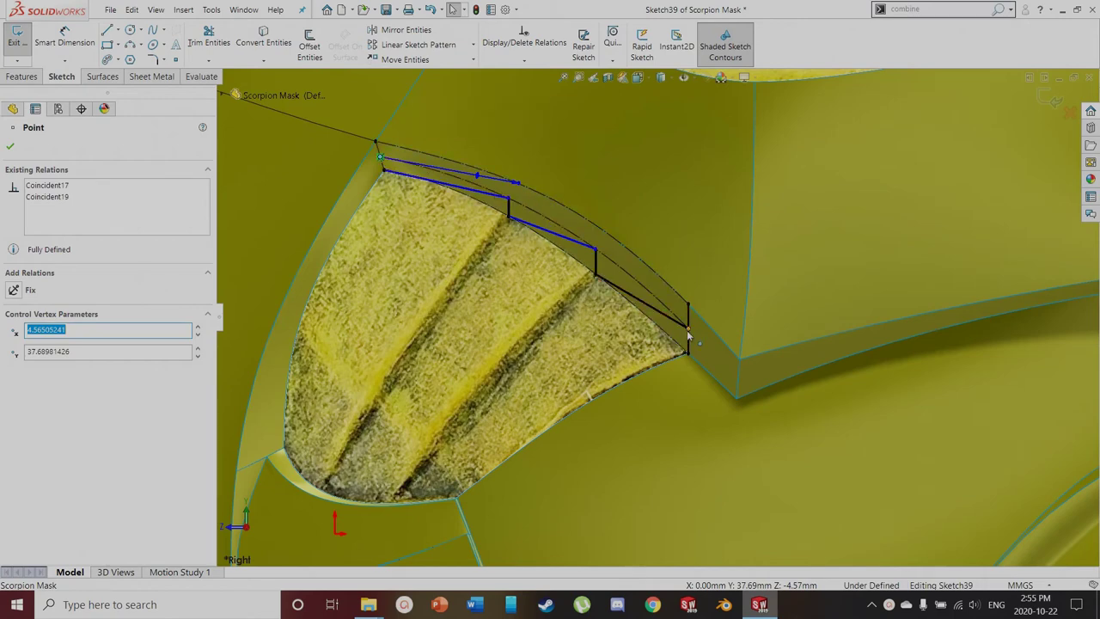
key("Escape")
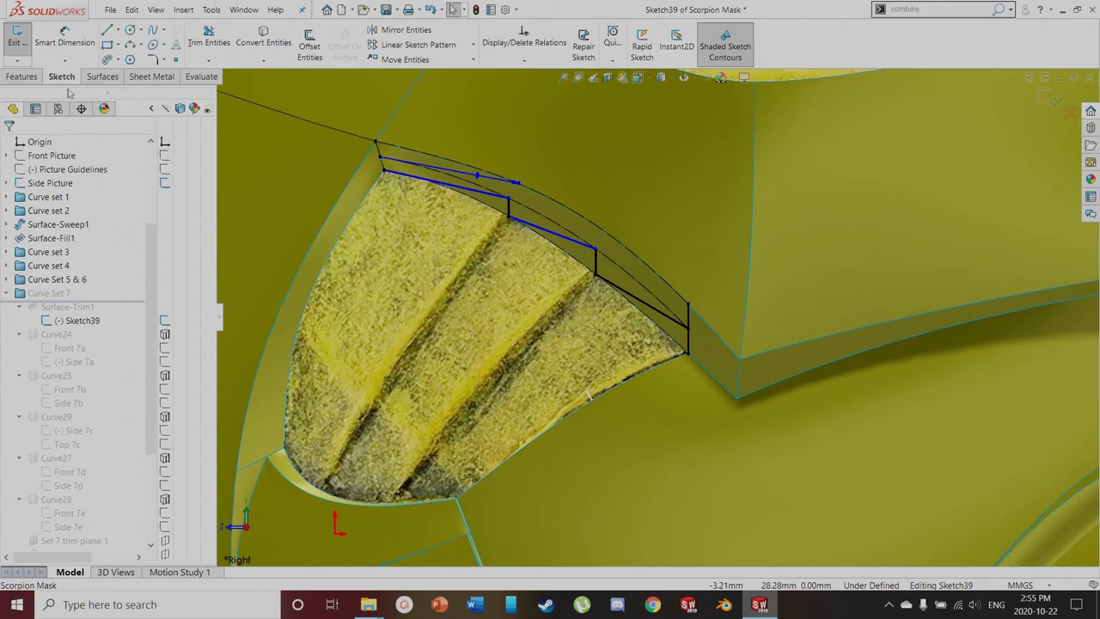
left_click(17, 36)
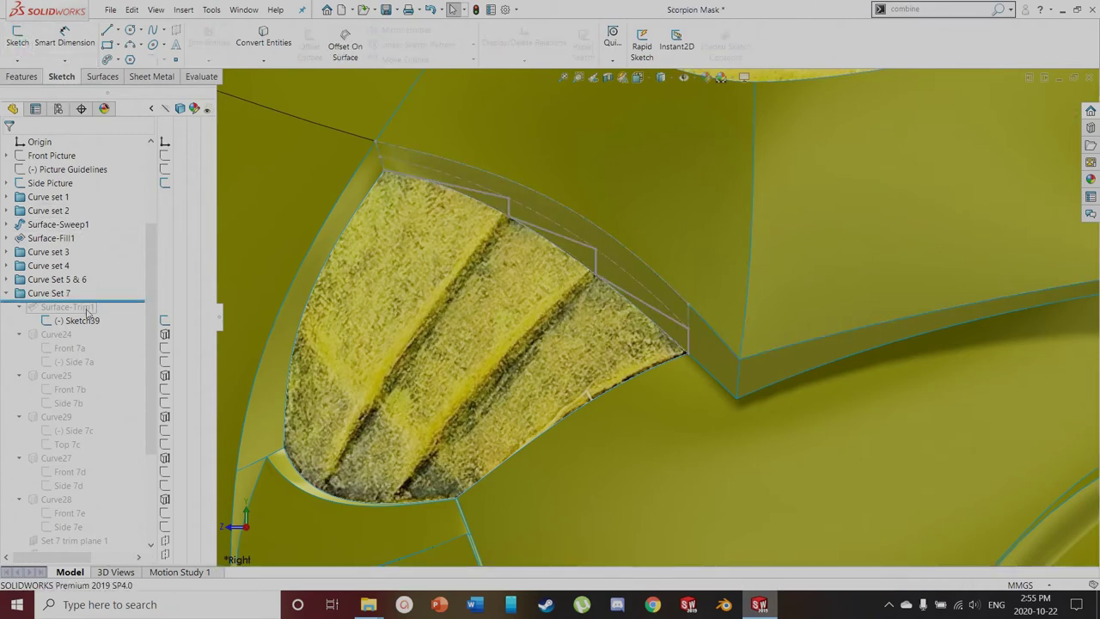
Roll the model forward past Surface-Trim1 and review its kept regions, with Sketch39 as trim tool and only Split2-Trim3 kept
left_click_drag(89, 307, 89, 328)
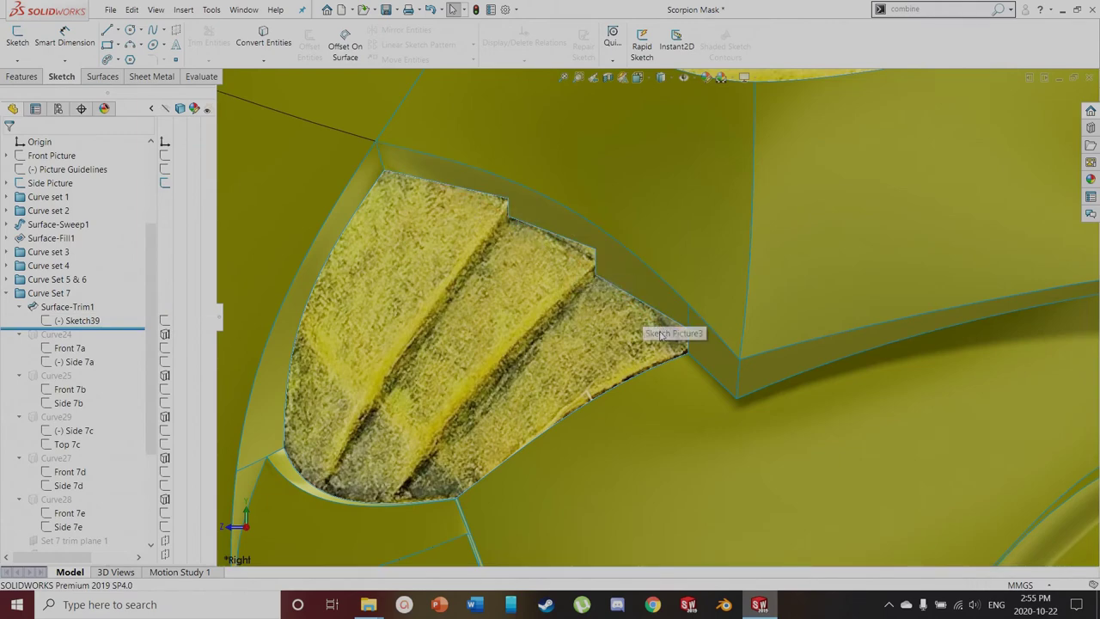
left_click(69, 306)
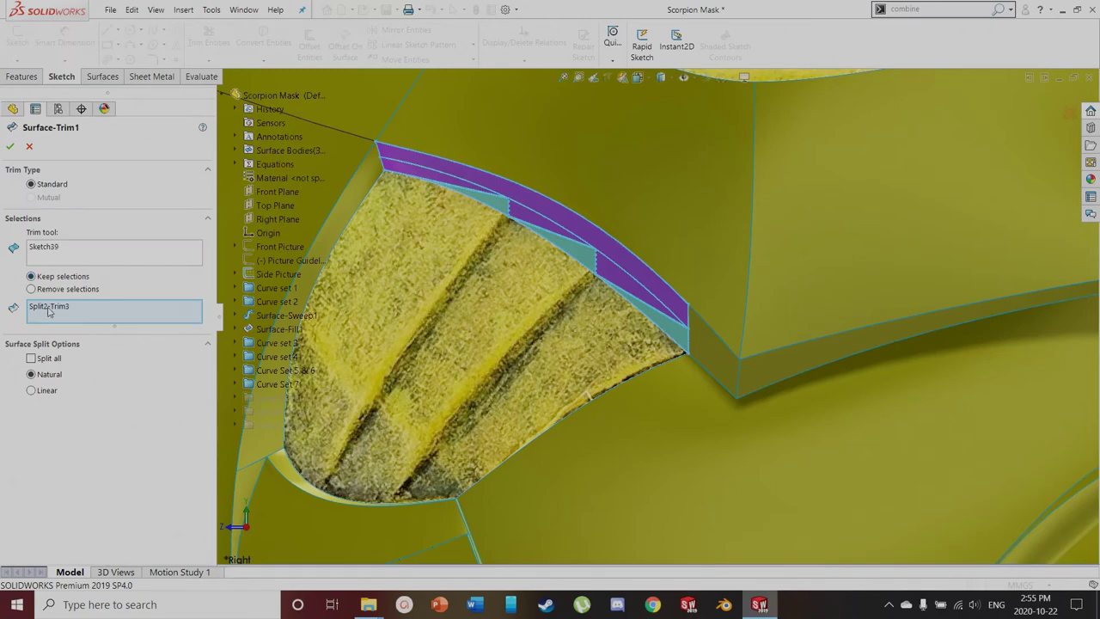
left_click(48, 308)
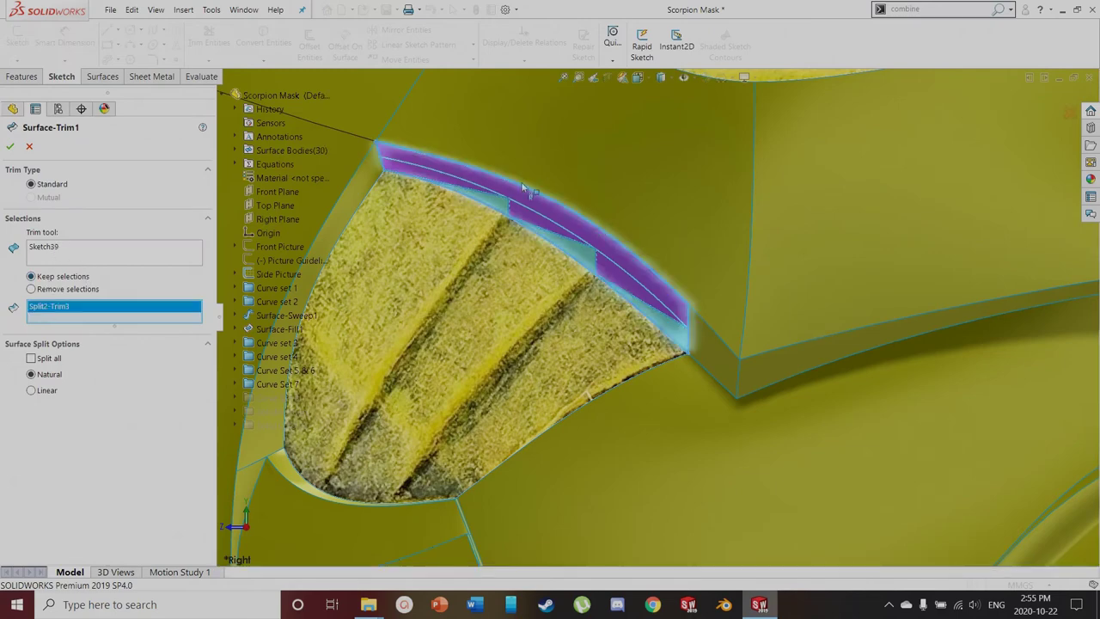
left_click(574, 251)
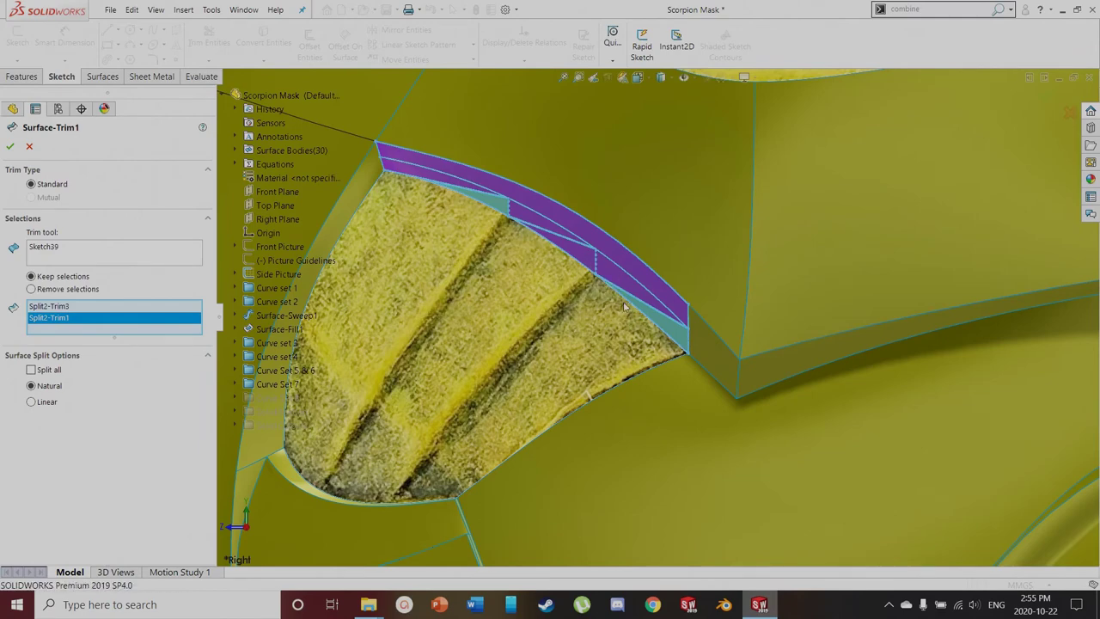
left_click(643, 305)
left_click(501, 208)
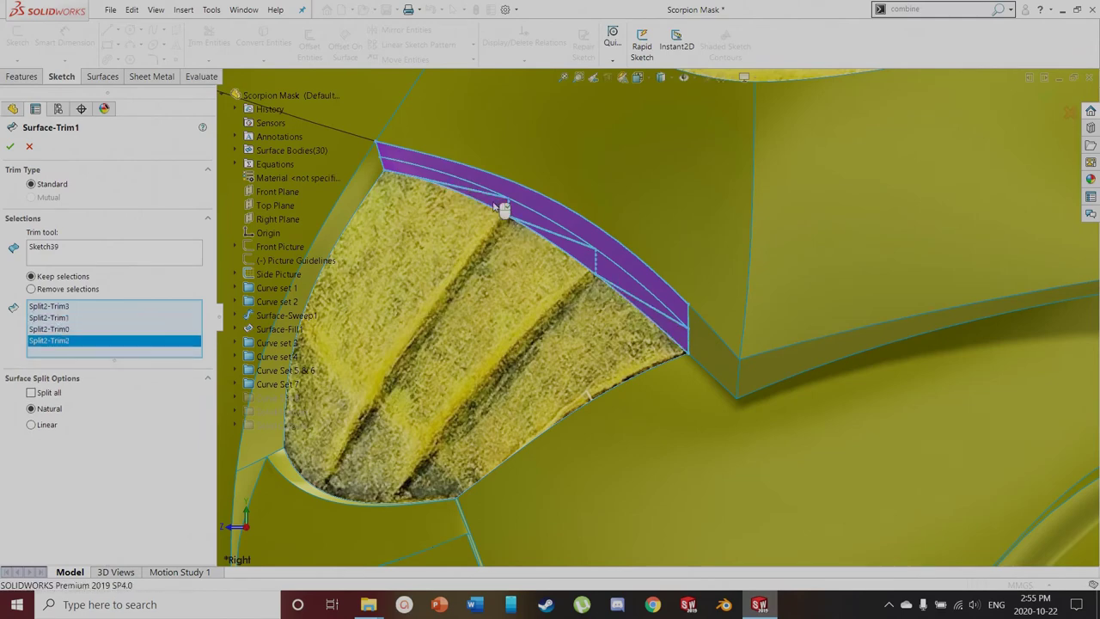
left_click(570, 254)
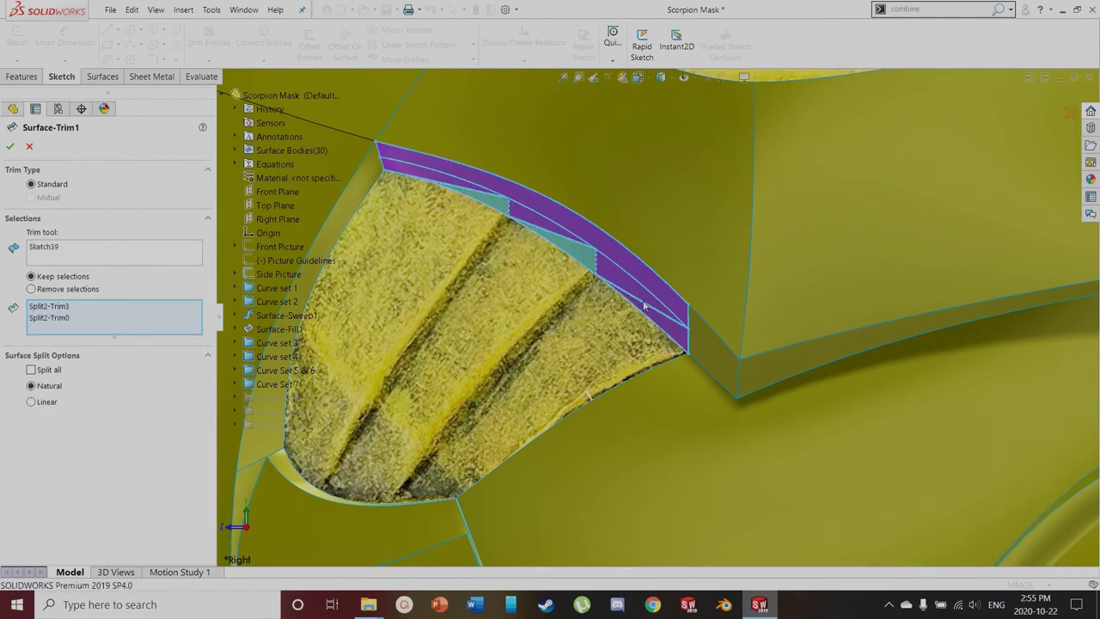
left_click(641, 305)
left_click(11, 147)
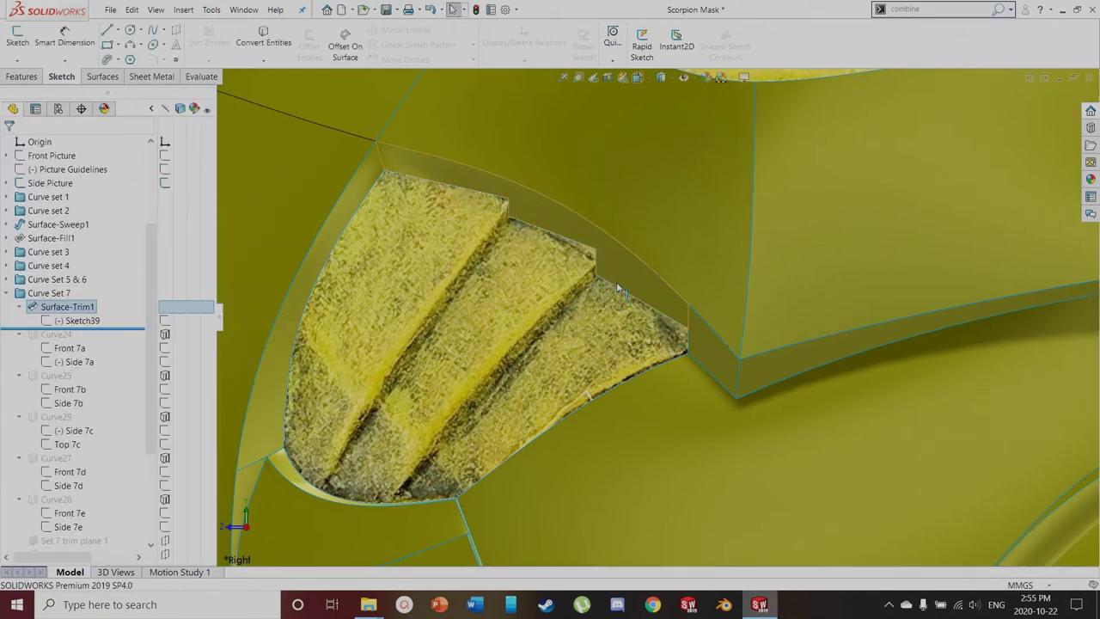
Examine the stepped corners of the trimmed edge and the opposite lower edge of the ribbed opening
scroll(610, 290, "up", 1)
scroll(639, 404, "down", 1)
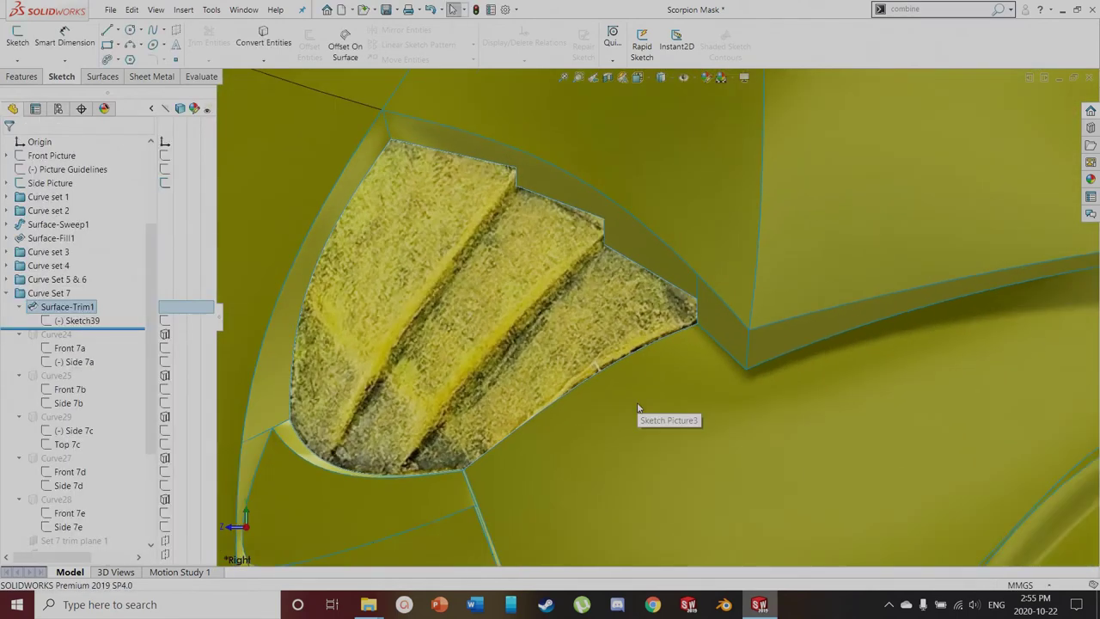
left_click(521, 165)
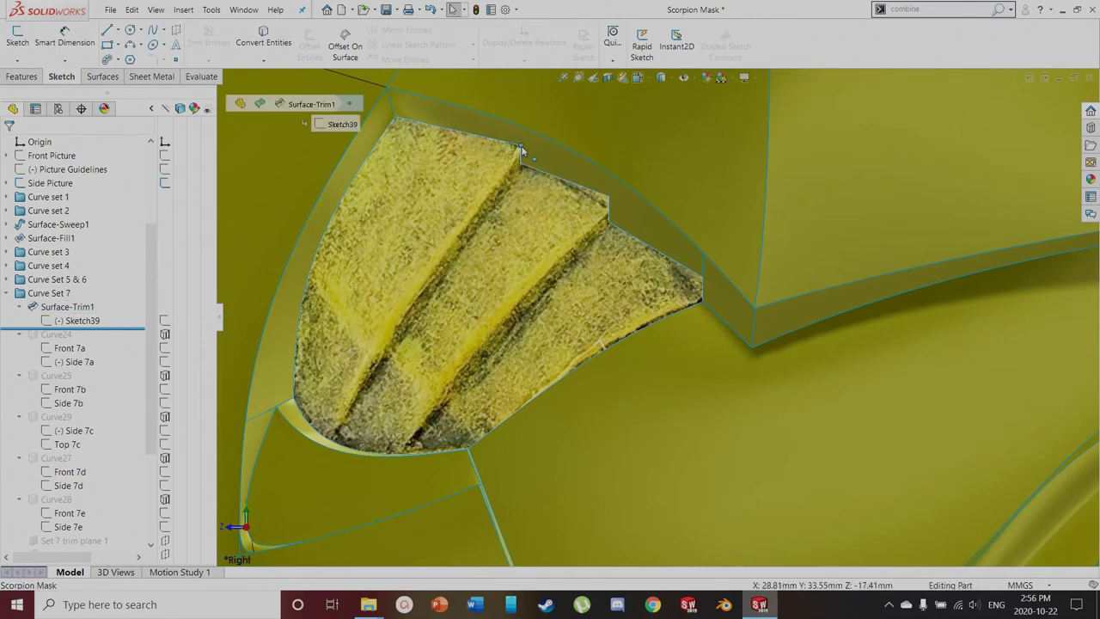
scroll(418, 330, "down", 5)
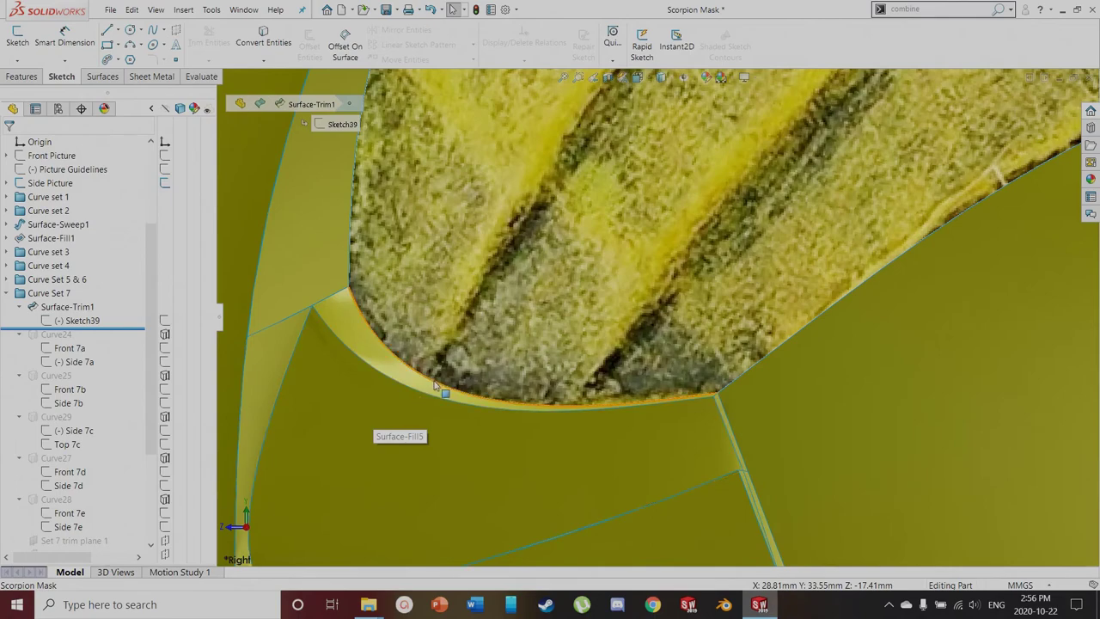
scroll(429, 385, "up", 5)
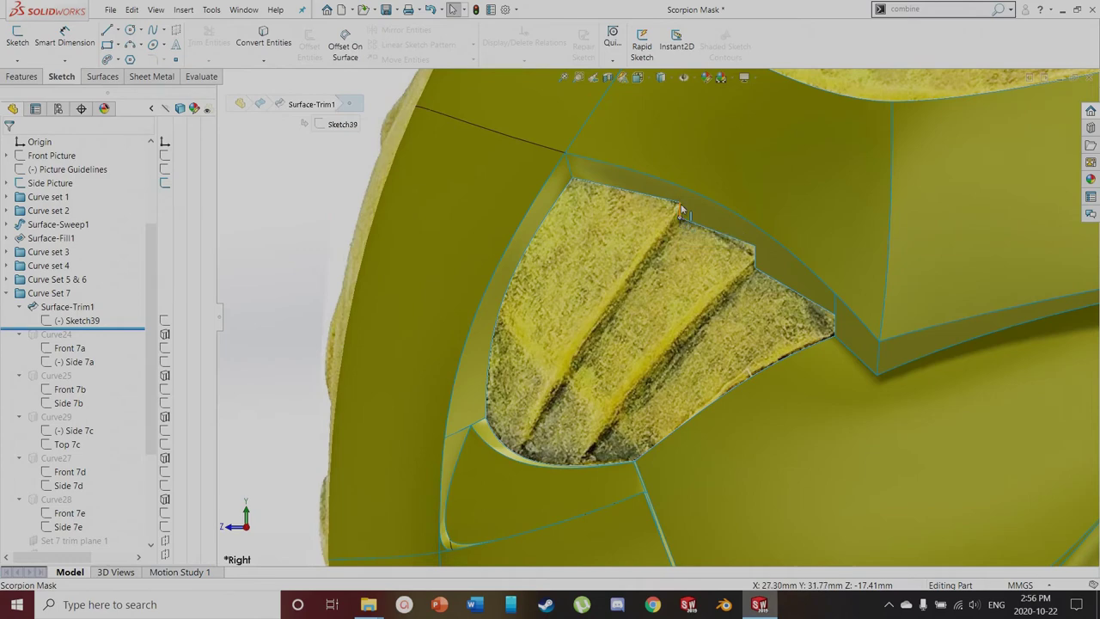
scroll(527, 448, "down", 2)
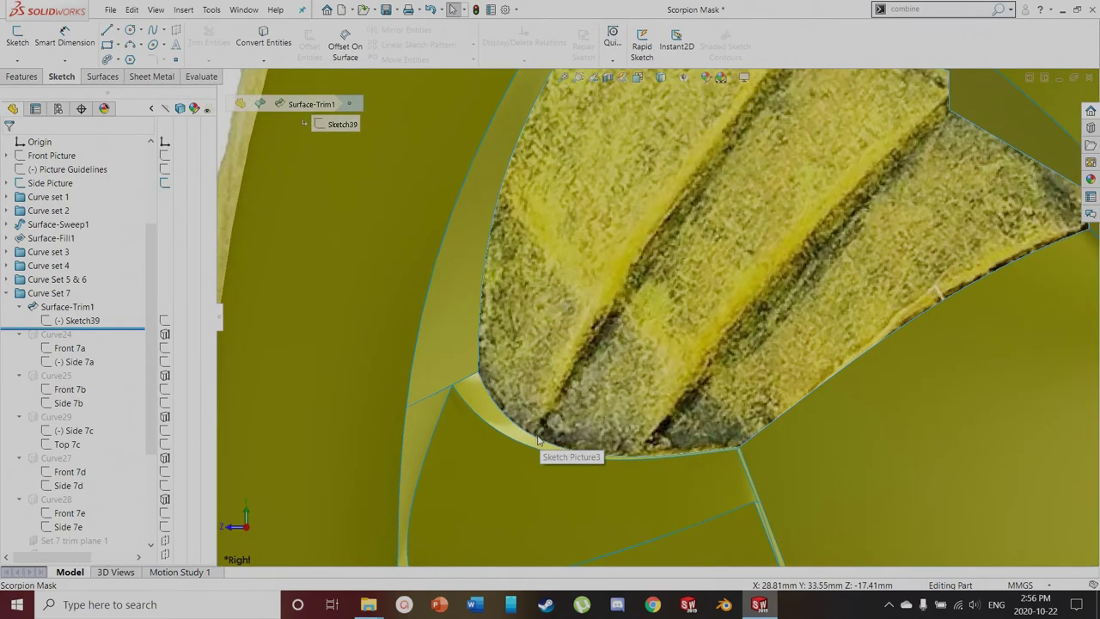
Check the ribbed opening's lower edge, roll the model forward past Curve28, and show the side sketches along the ribs
left_click(540, 439)
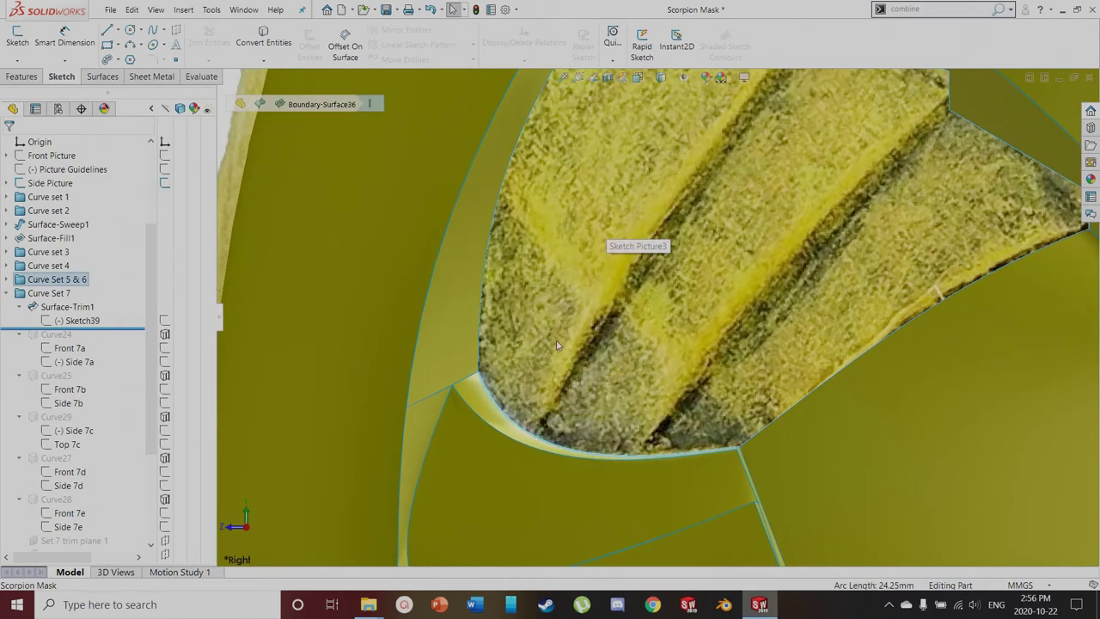
scroll(653, 309, "up", 3)
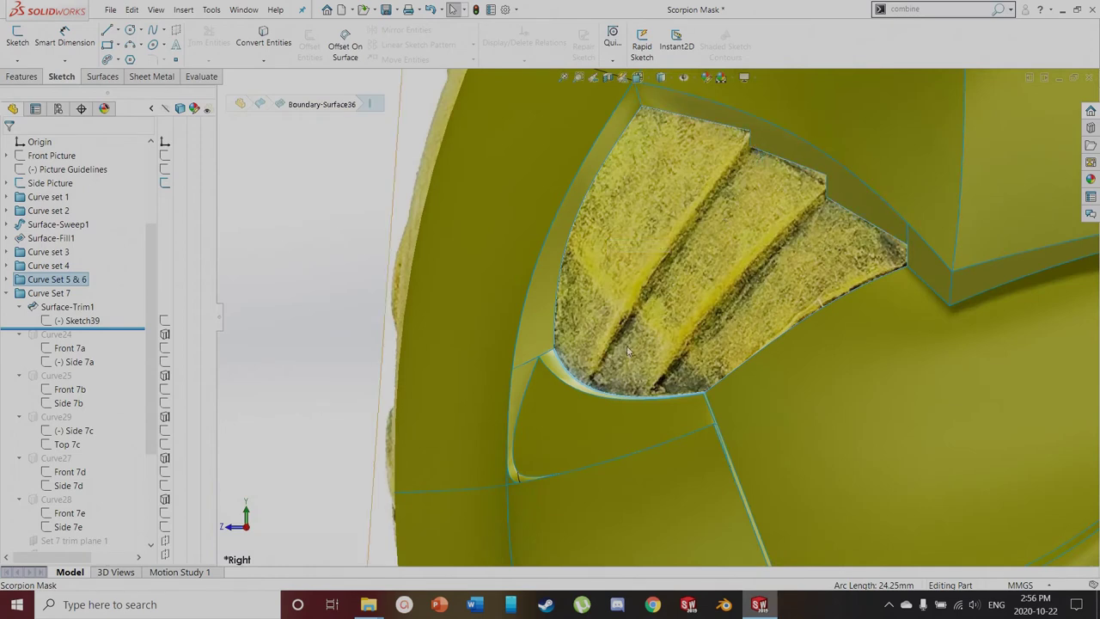
left_click(337, 237)
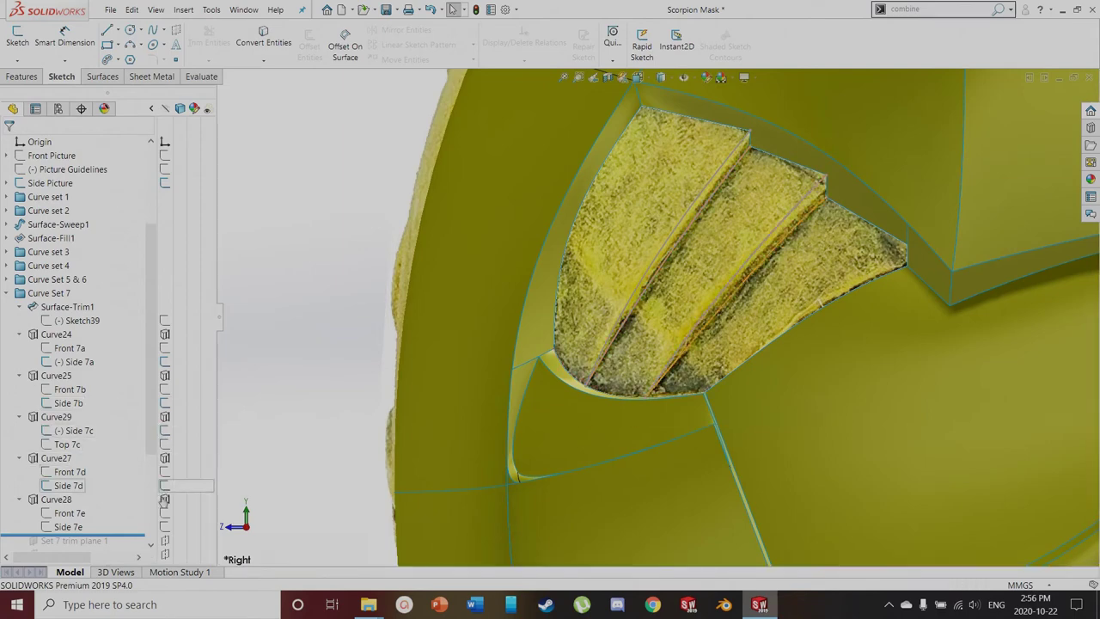
scroll(798, 323, "down", 3)
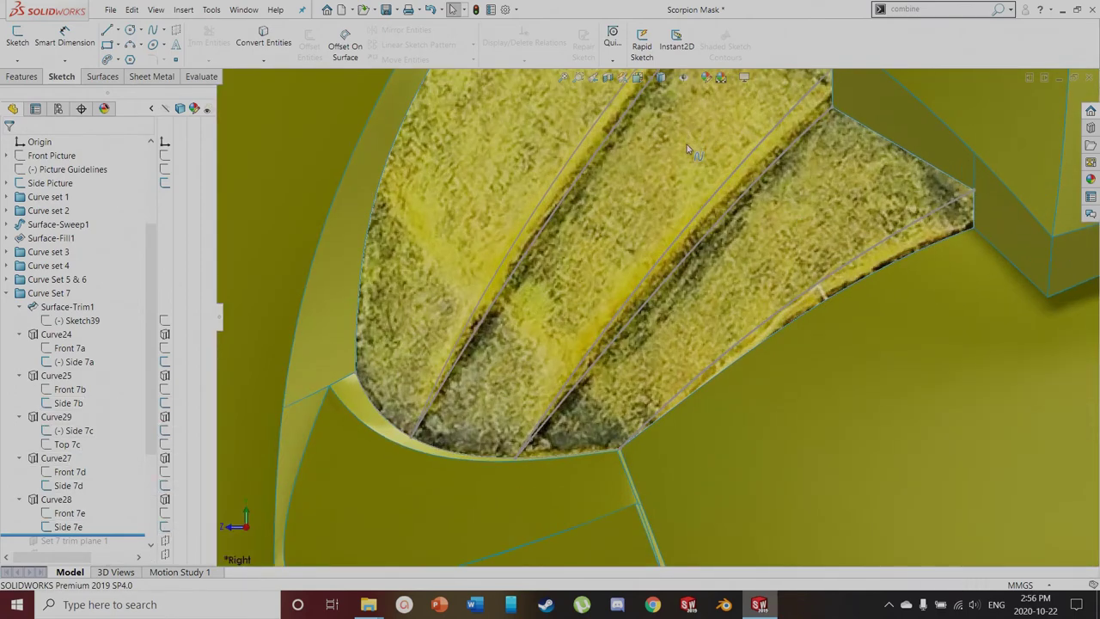
scroll(689, 146, "up", 2)
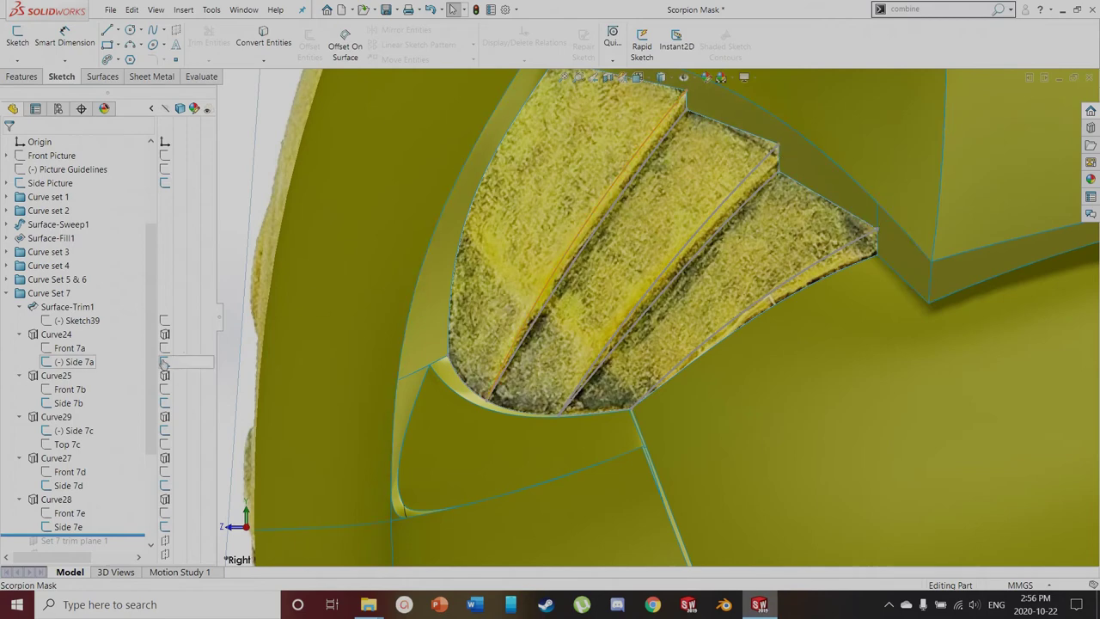
Show the Front 7a sketch and examine its curve across the opening in the front view
left_click(80, 349)
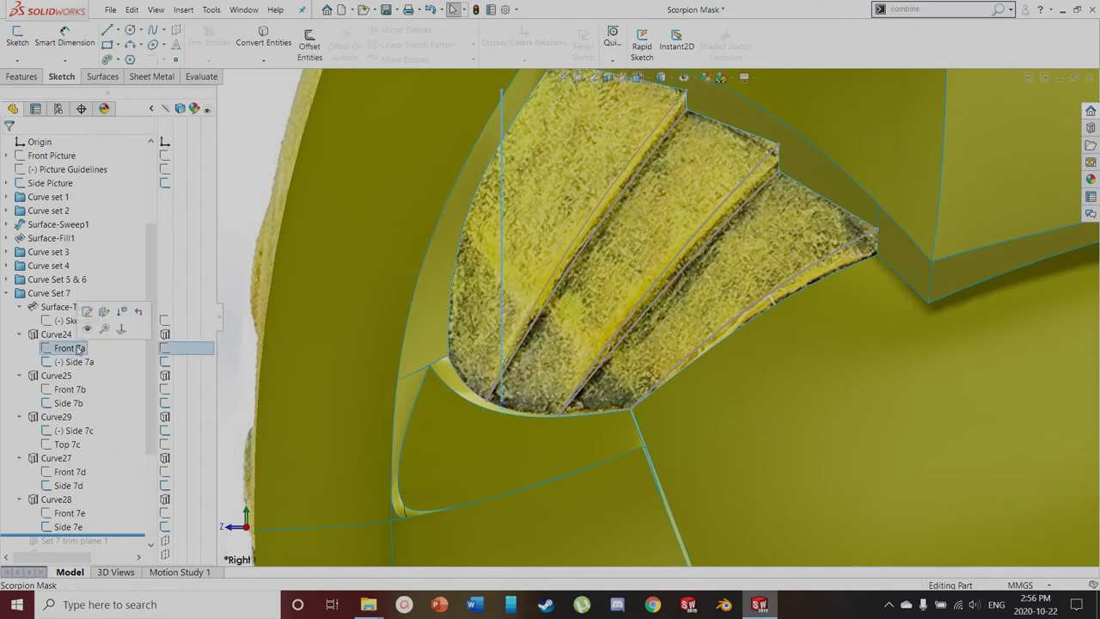
scroll(432, 343, "up", 3)
middle_click_drag(469, 331, 570, 346)
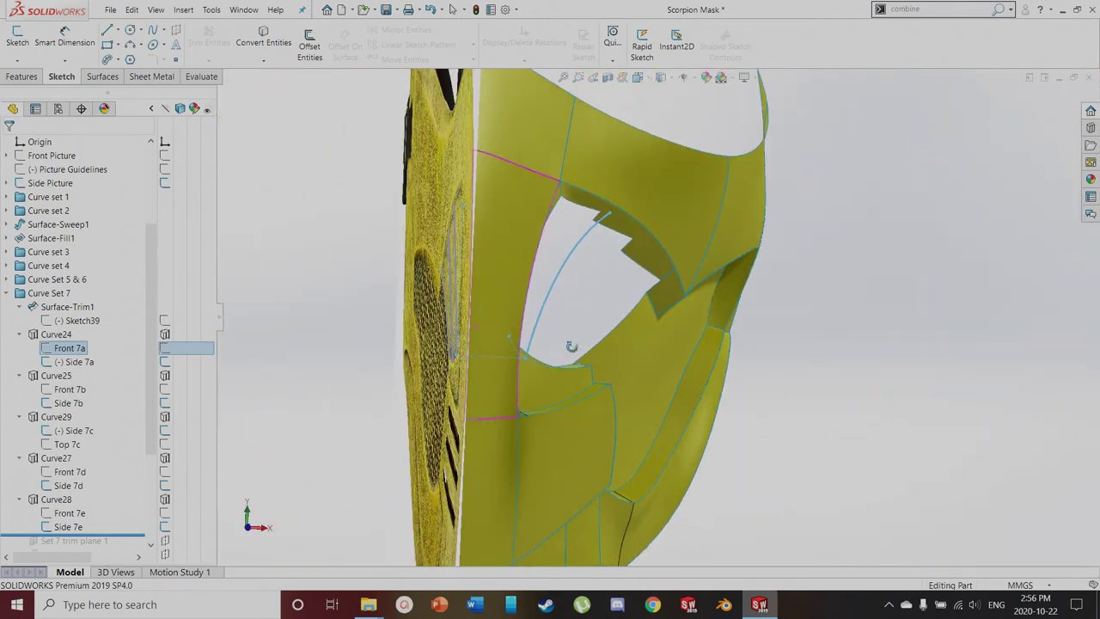
key("ctrl+1")
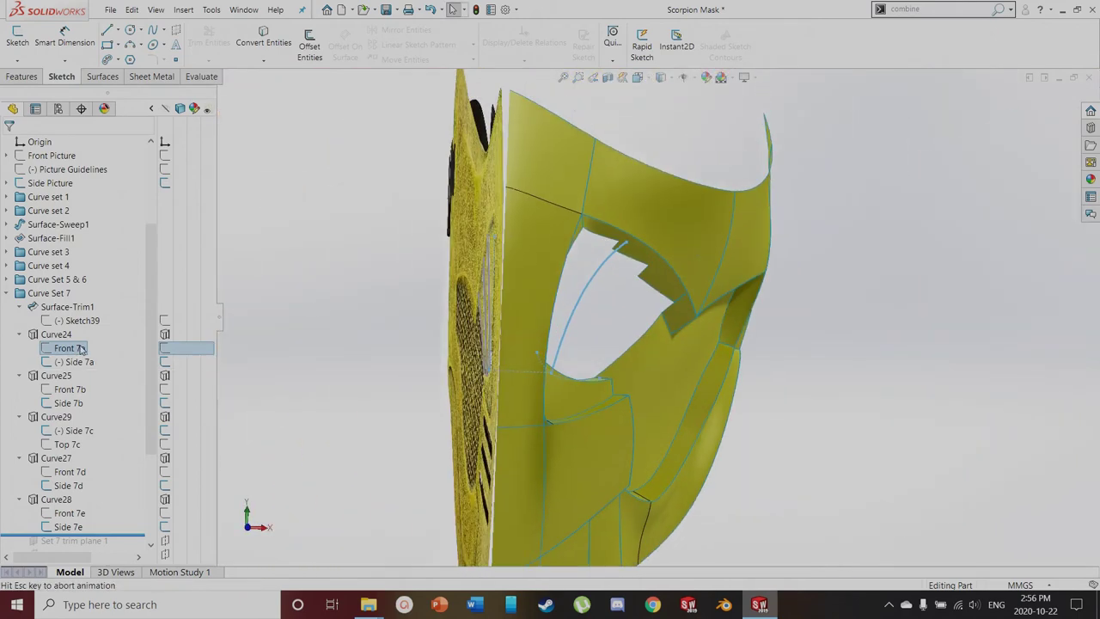
scroll(686, 474, "down", 10)
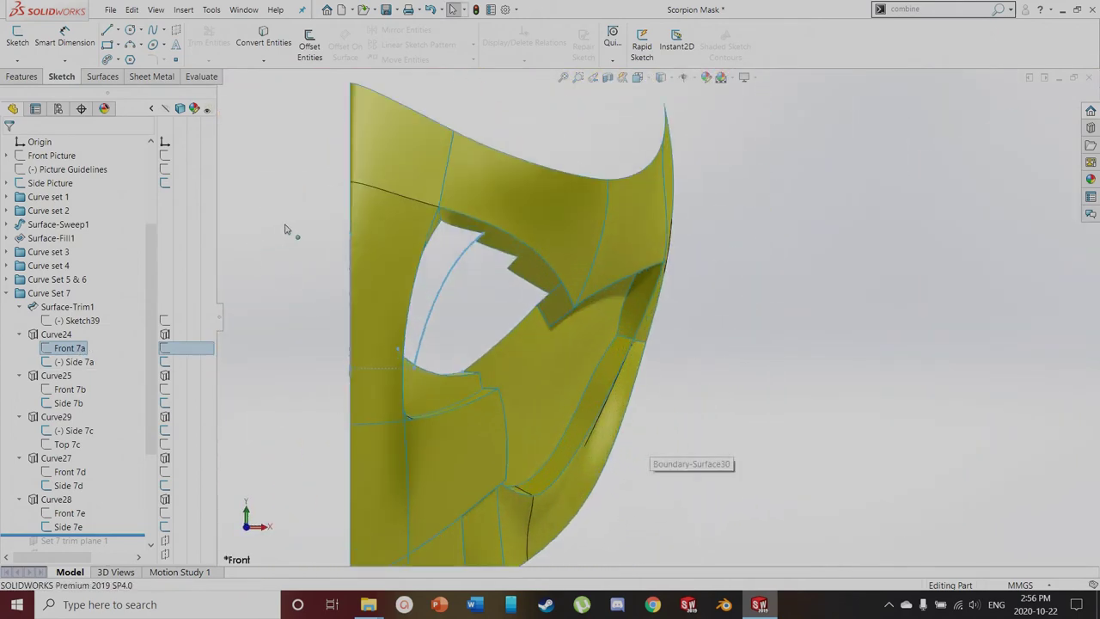
left_click(285, 229)
Show the Front 7b, Top 7c, Front 7d and Front 7e sketches and compare their curves inside the opening
left_click(167, 392)
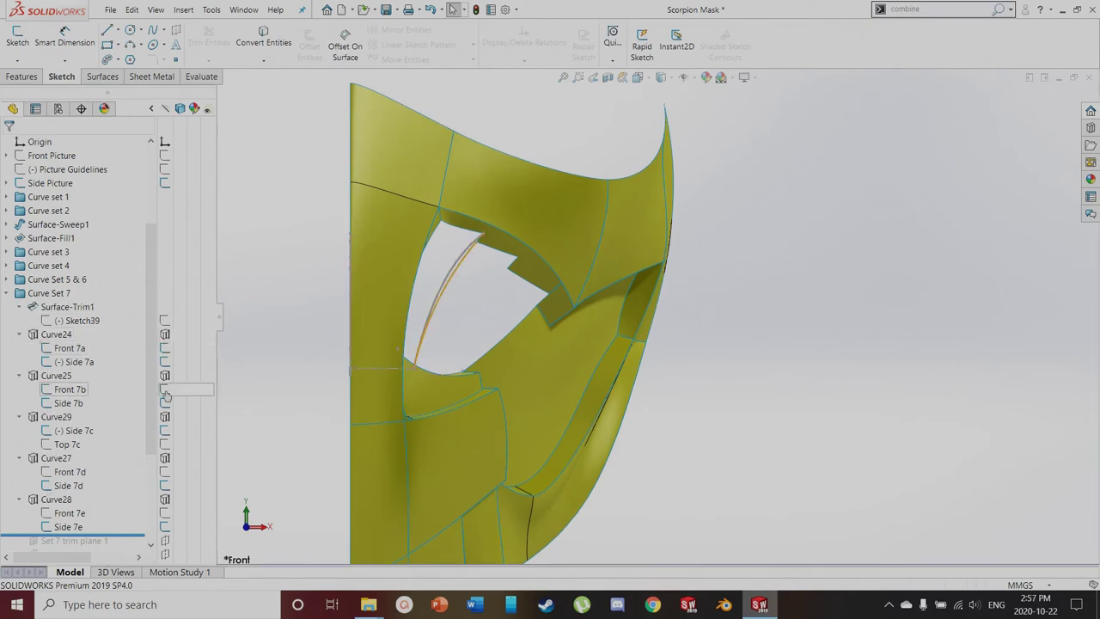
left_click(166, 444)
left_click(165, 471)
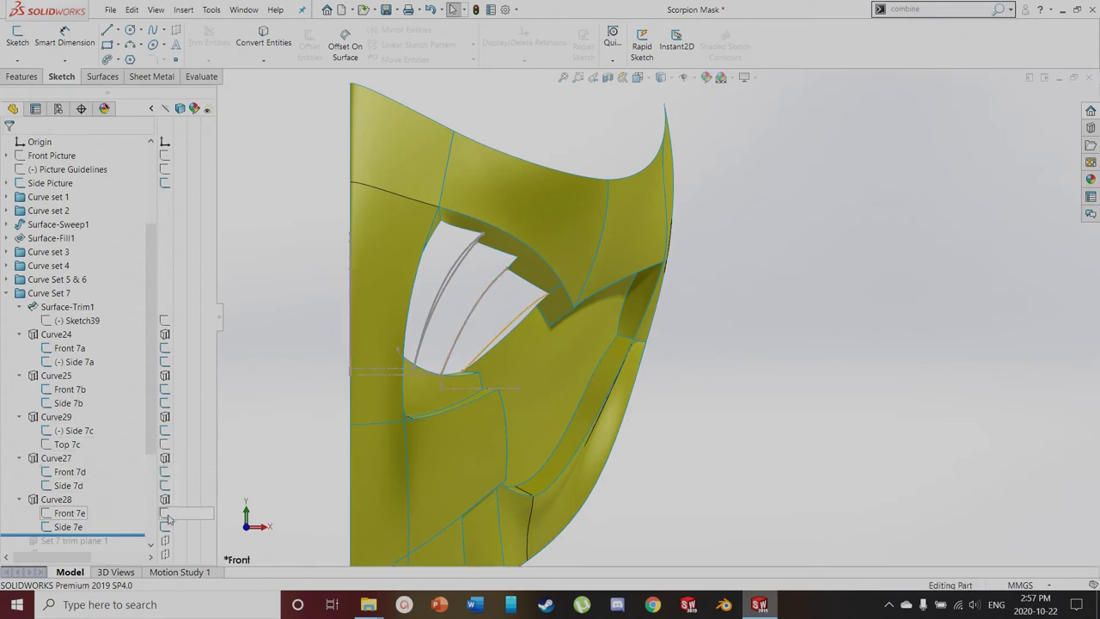
scroll(570, 271, "down", 5)
scroll(422, 457, "up", 4)
middle_click_drag(514, 247, 511, 424)
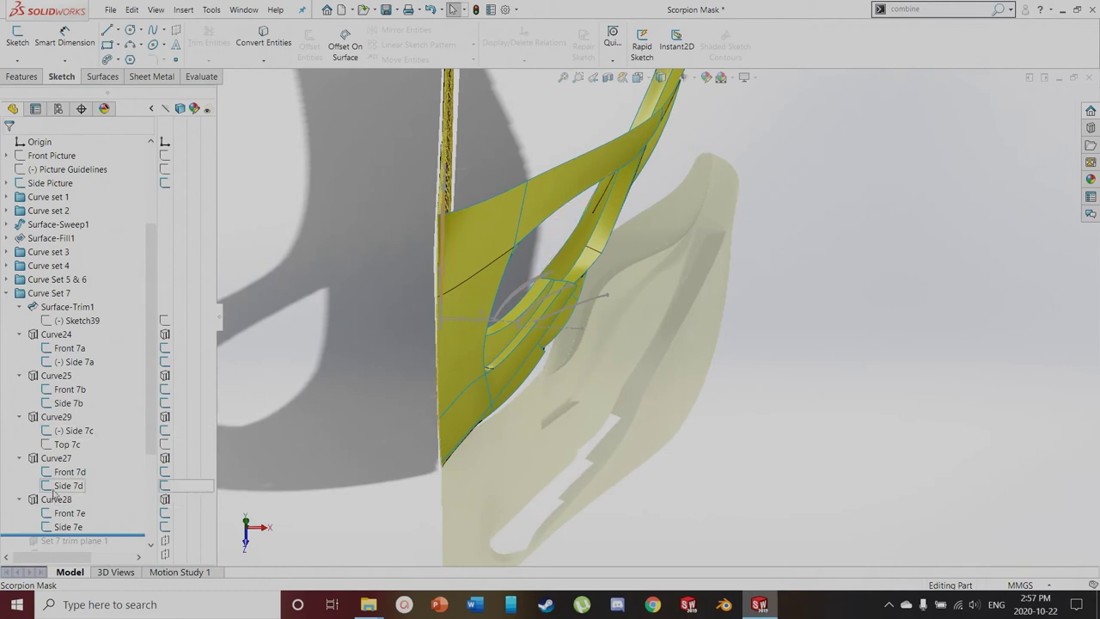
Examine the Top 7c sketch curve against the mask surfaces in the top view
left_click(60, 445)
key("ctrl+8")
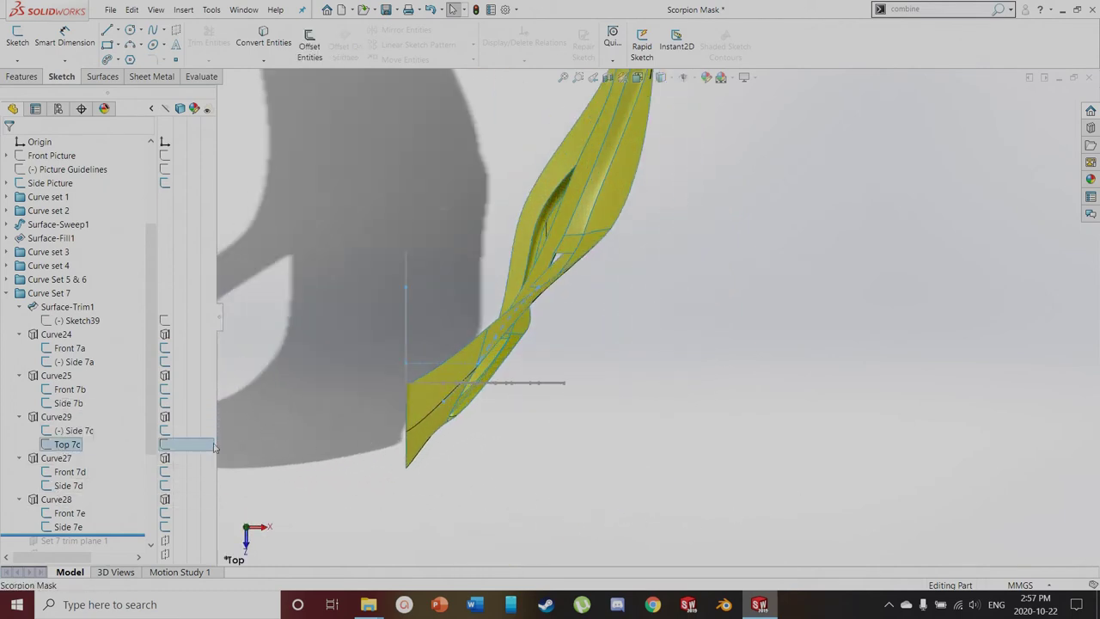
key("Escape")
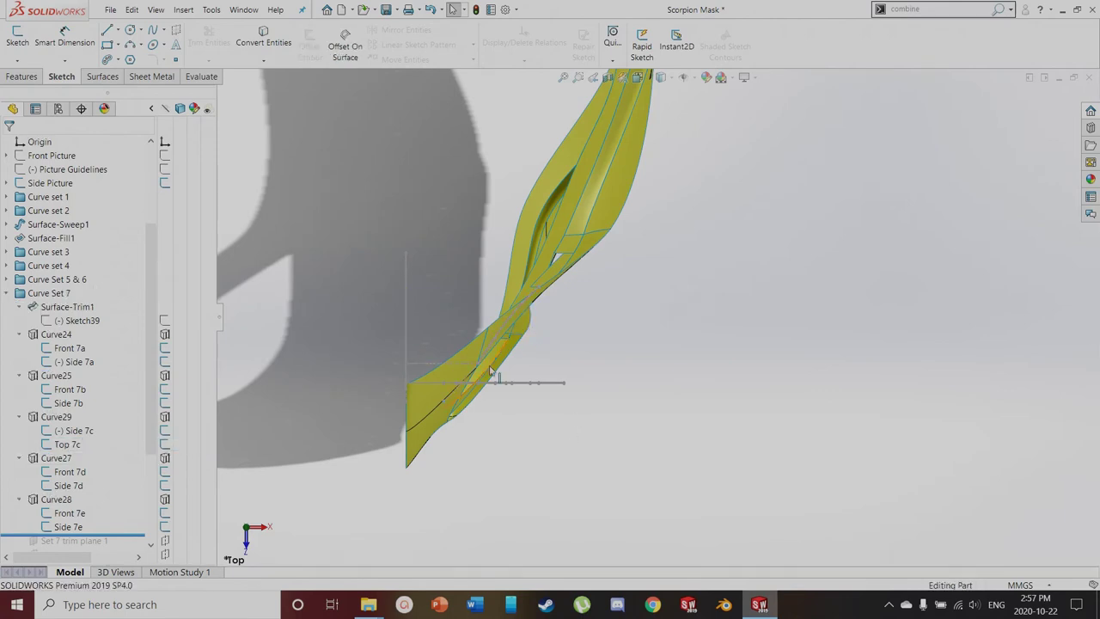
left_click(515, 319)
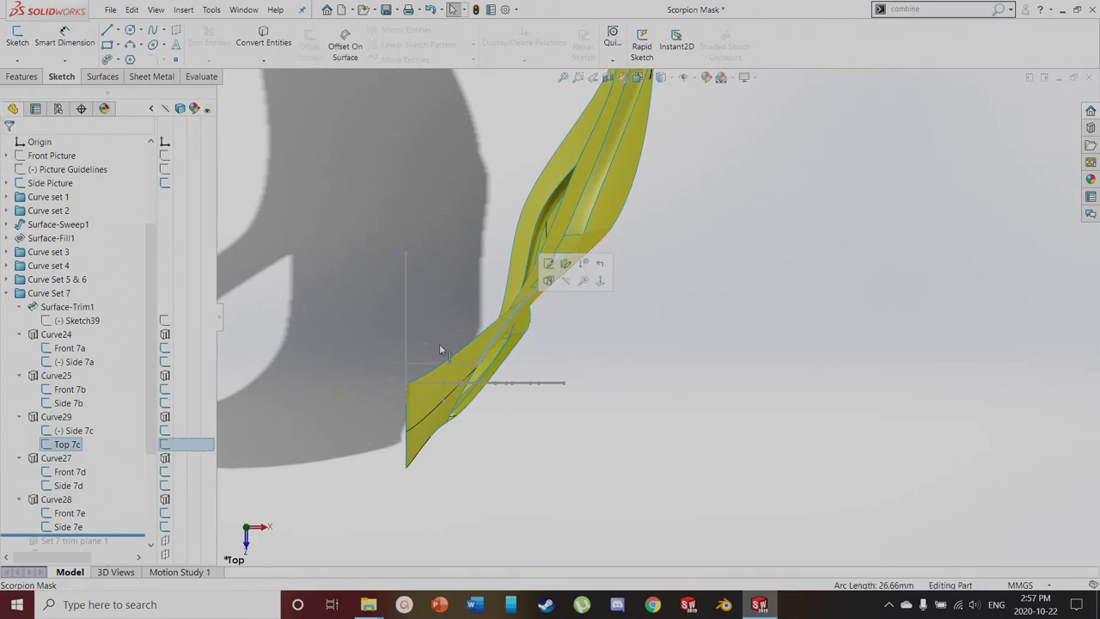
scroll(457, 472, "up", 2)
middle_click_drag(457, 472, 452, 262)
scroll(504, 302, "up", 3)
scroll(439, 176, "down", 4)
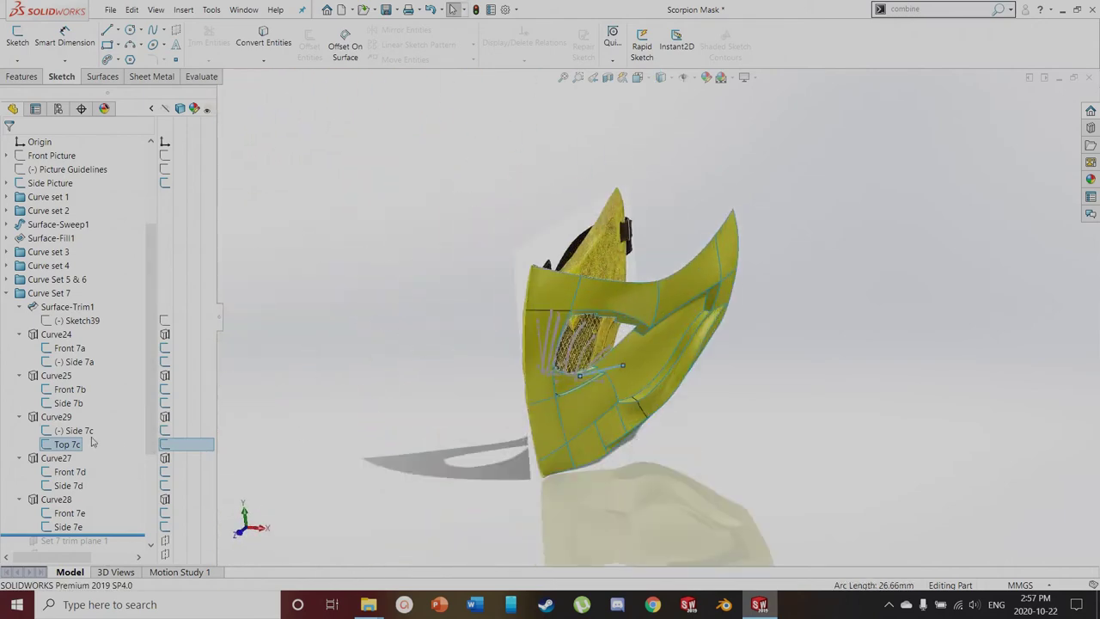
Examine the Side 7c sketch curve along the middle rib in the right view
left_click(92, 429)
left_click(90, 395)
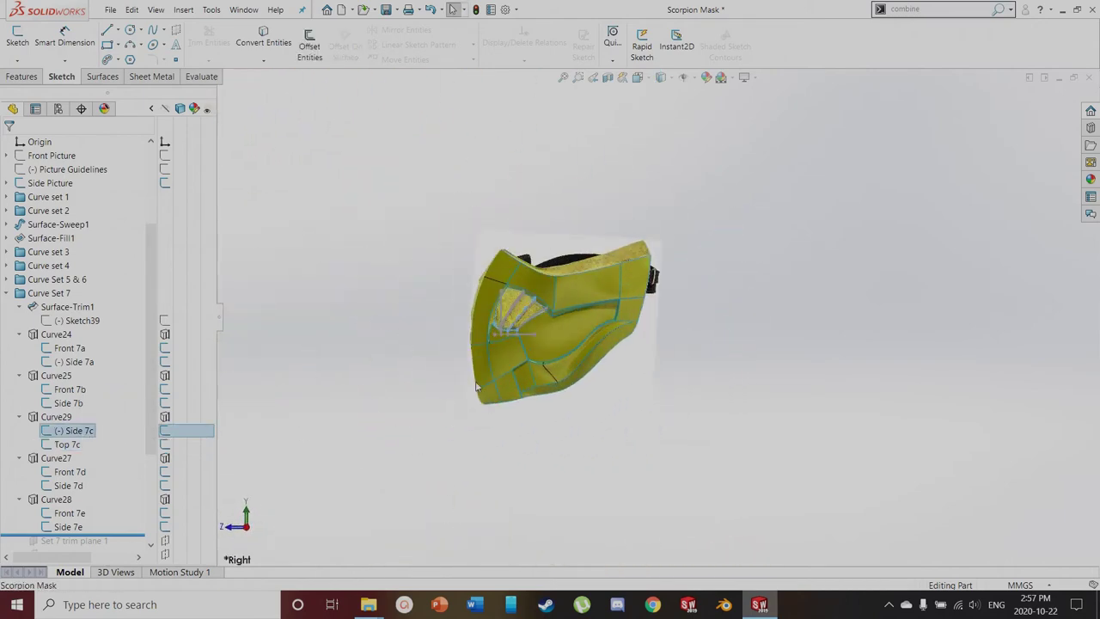
scroll(567, 348, "down", 10)
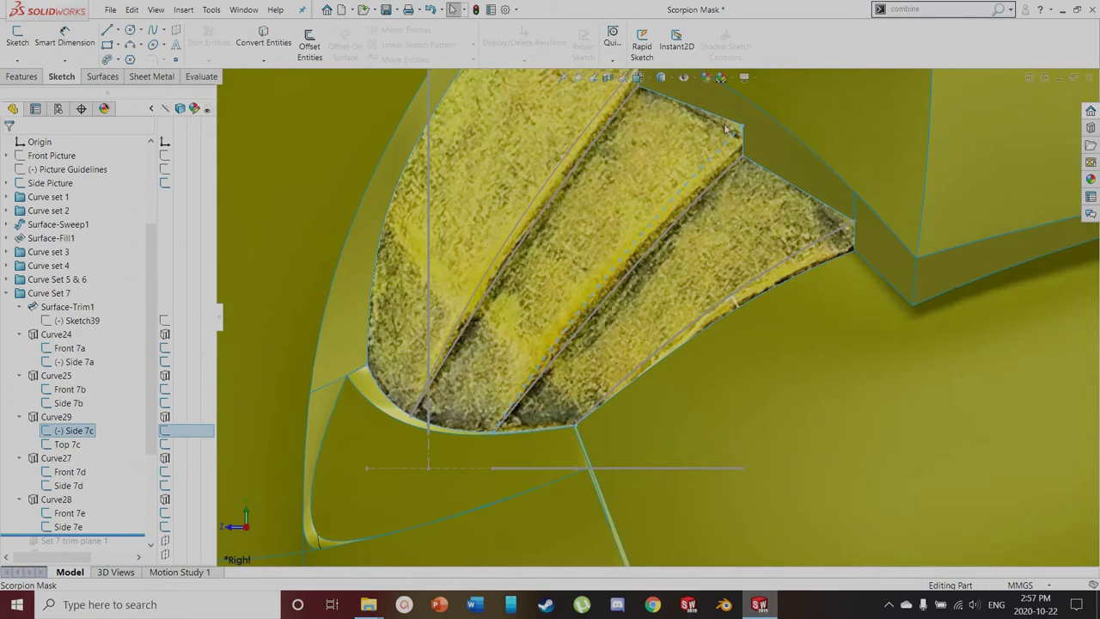
scroll(561, 467, "up", 2)
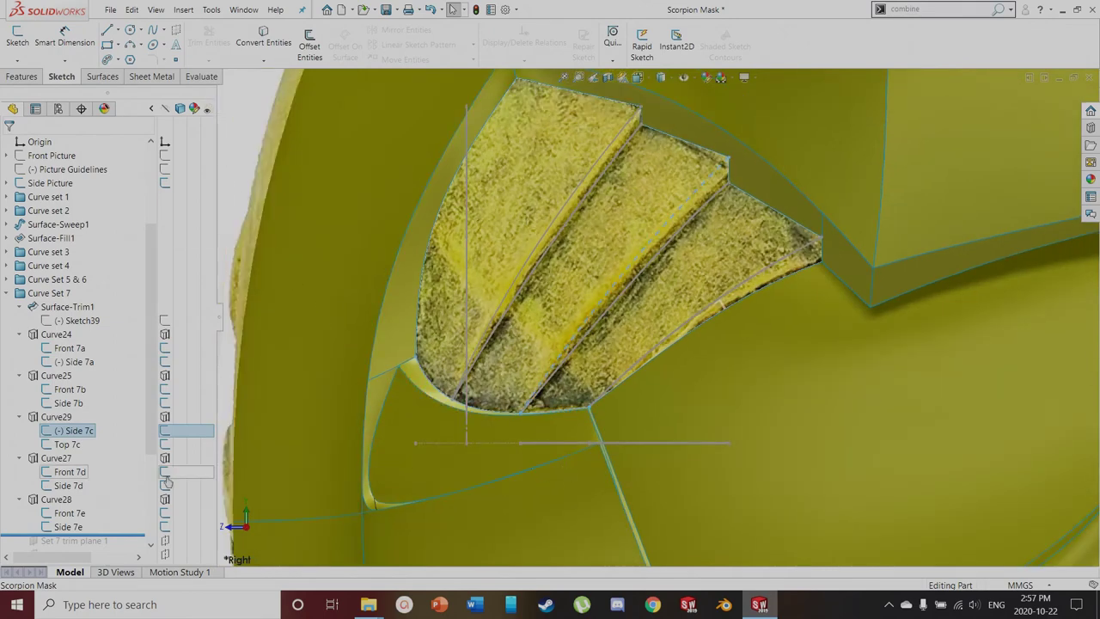
Show the projected curves Curve24 to Curve29 in place of their sketches and check where they meet the opening's lower edge
left_click(165, 417)
left_click(165, 375)
left_click(165, 334)
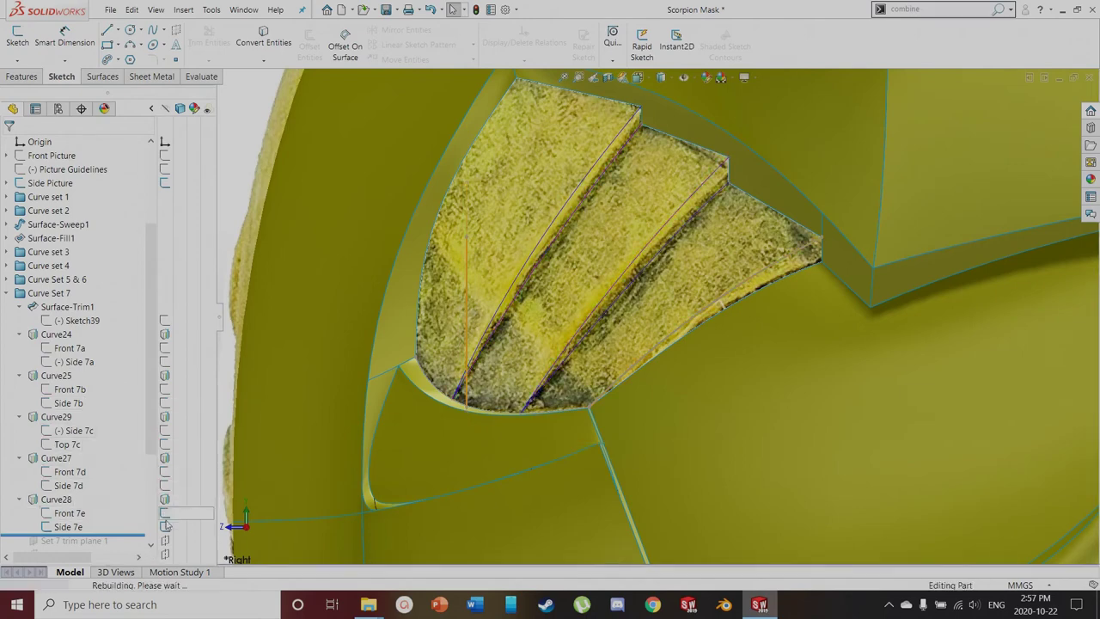
scroll(654, 426, "up", 2)
middle_click_drag(697, 314, 707, 289)
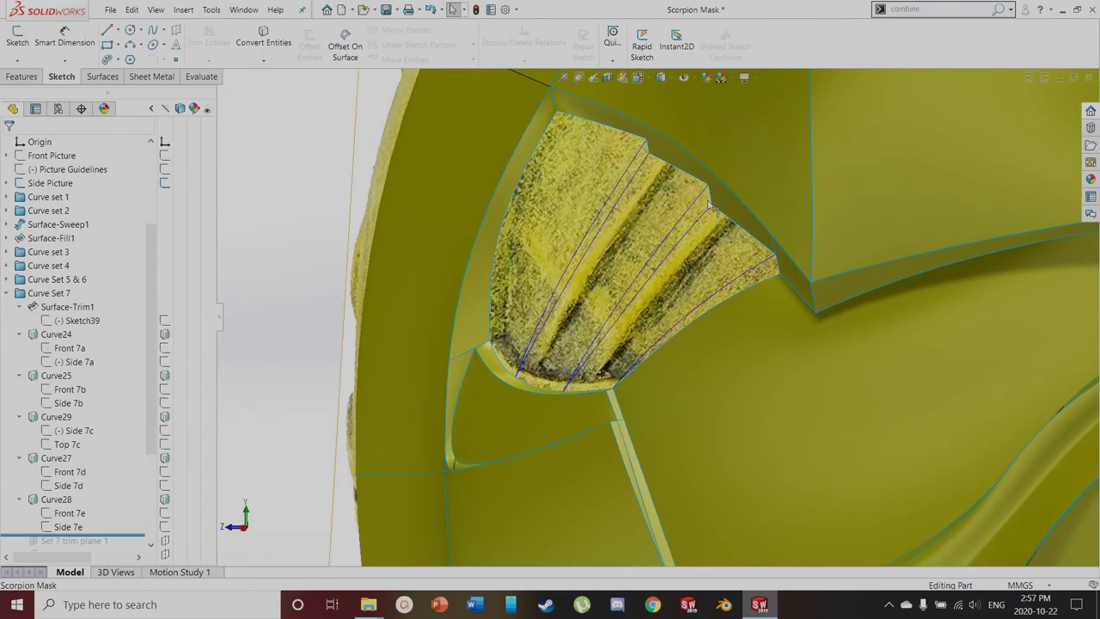
scroll(563, 404, "down", 6)
middle_click_drag(625, 355, 628, 345)
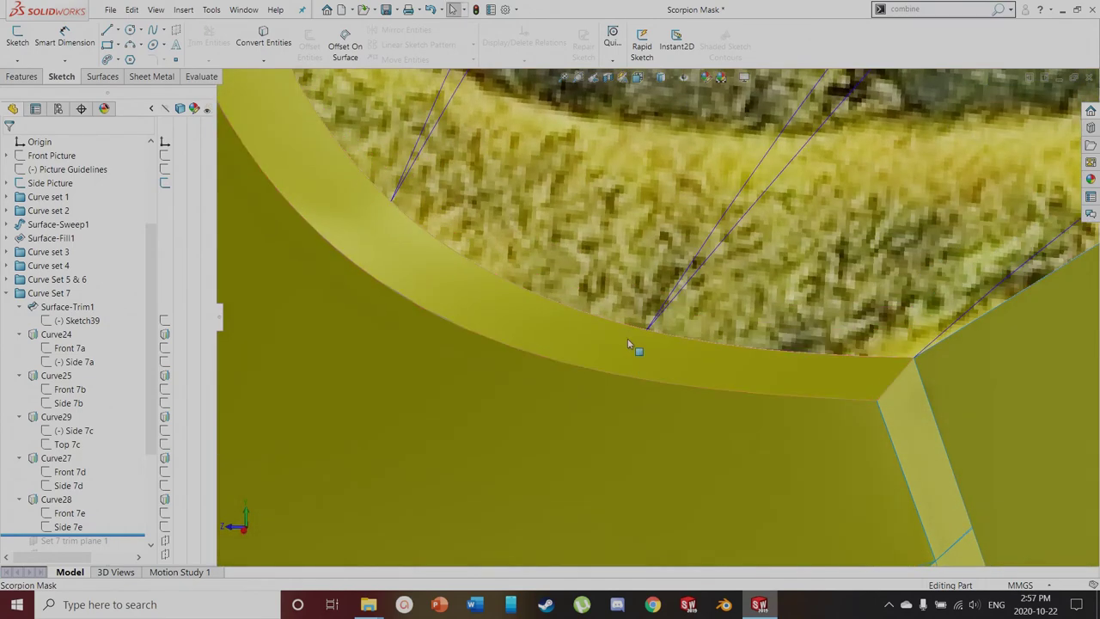
scroll(647, 337, "up", 4)
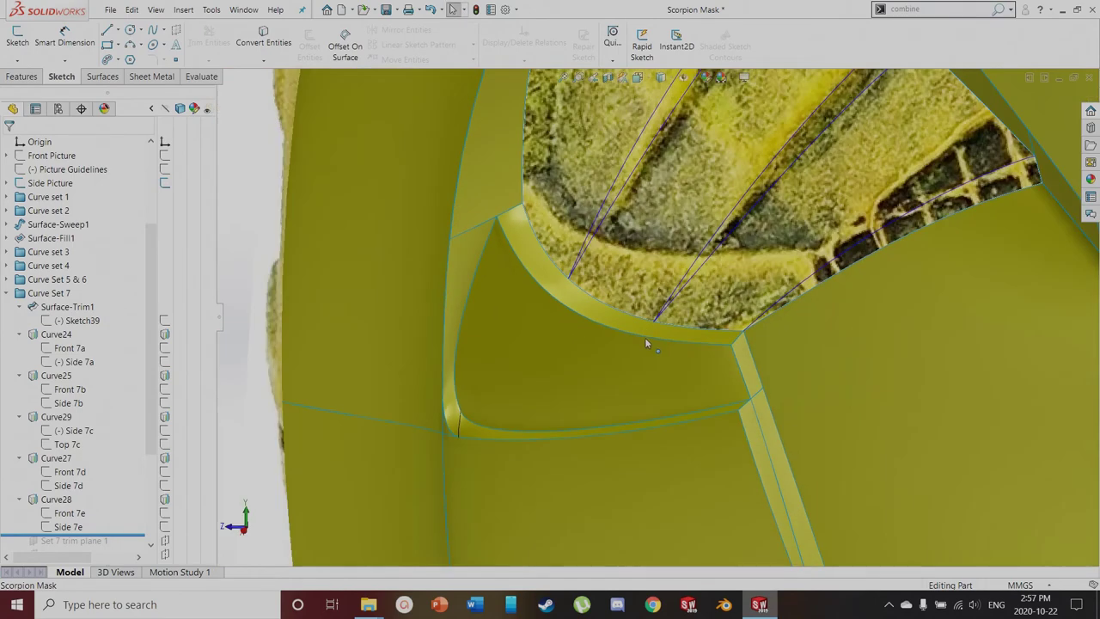
Inspect the narrow Boundary-Surface36 face below the opening and its upper edge where the projected curves end
left_click(580, 293)
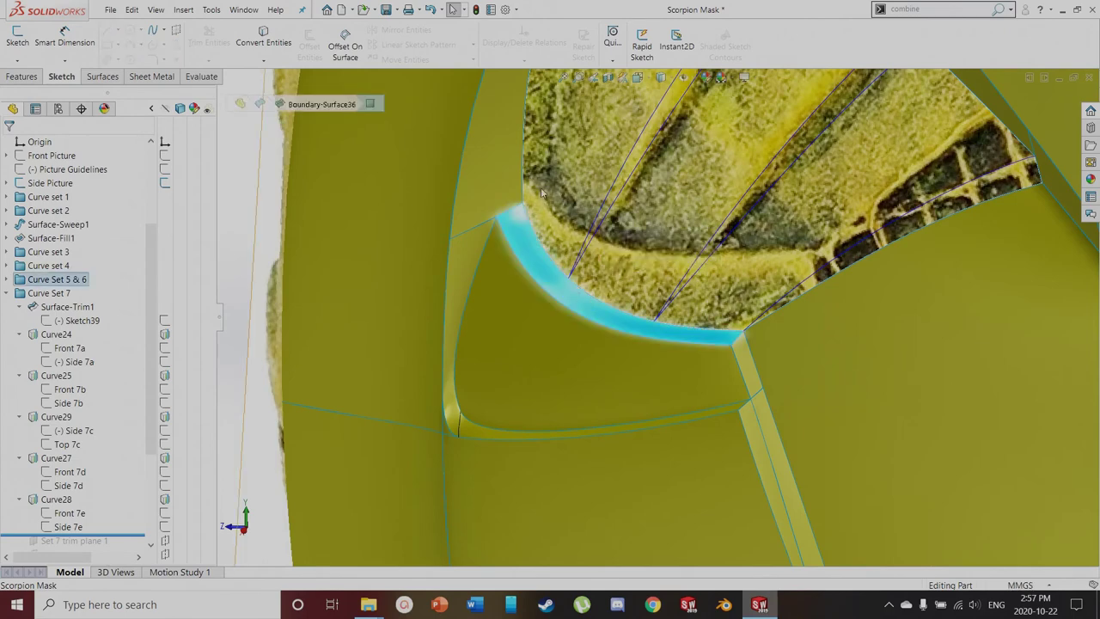
left_click(528, 252)
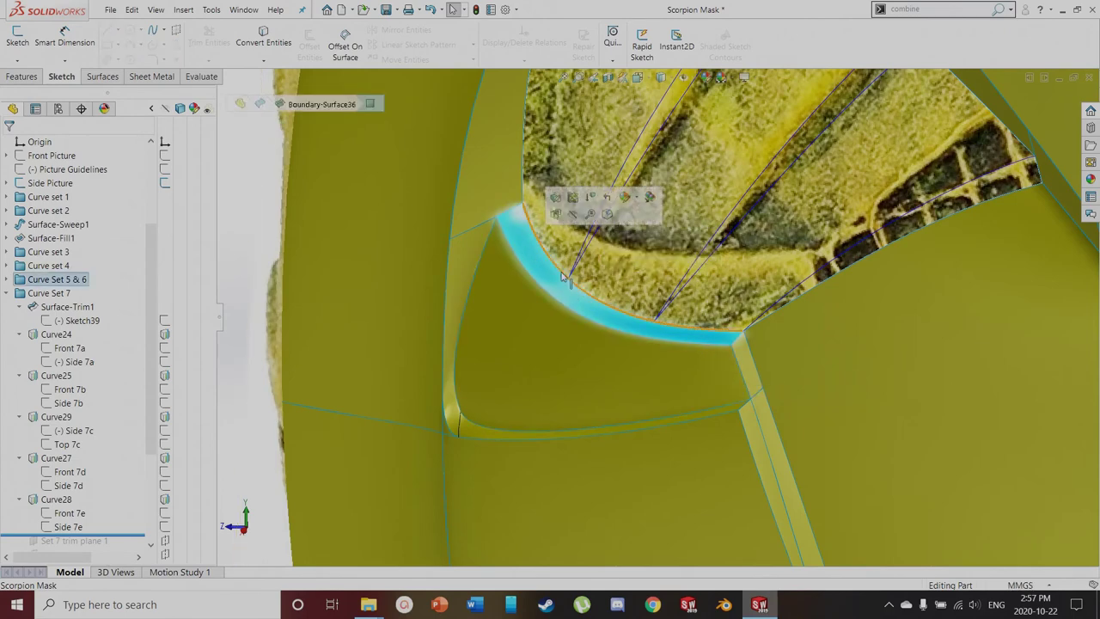
left_click(701, 333)
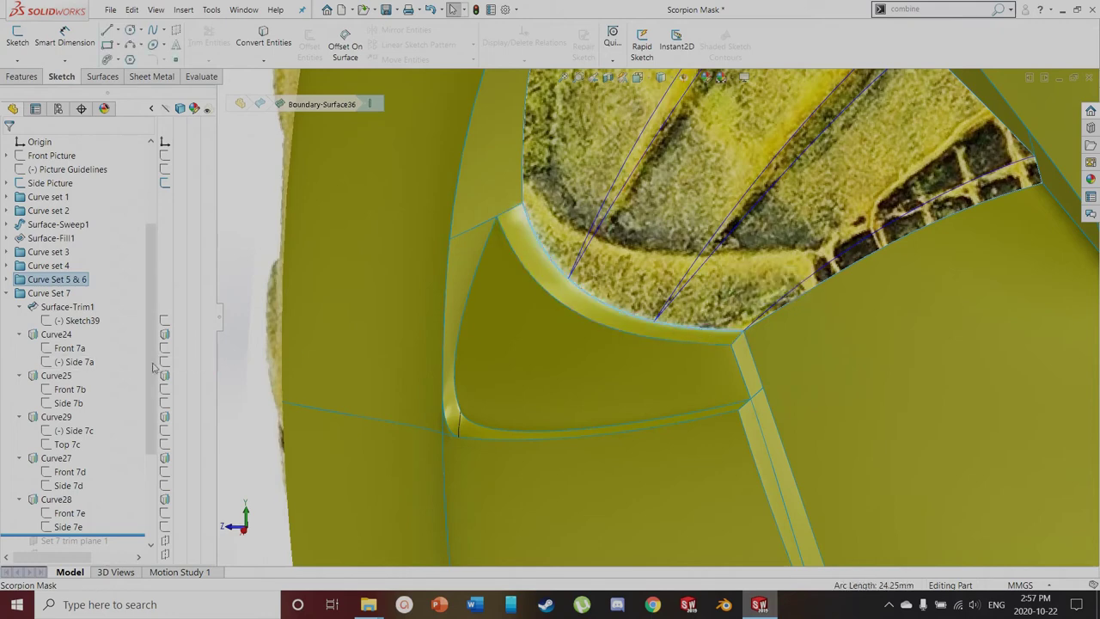
Roll the model forward past Set 7 trim plane 2 and show both Set 7 trim planes
scroll(140, 367, "down", 3)
left_click_drag(130, 403, 129, 437)
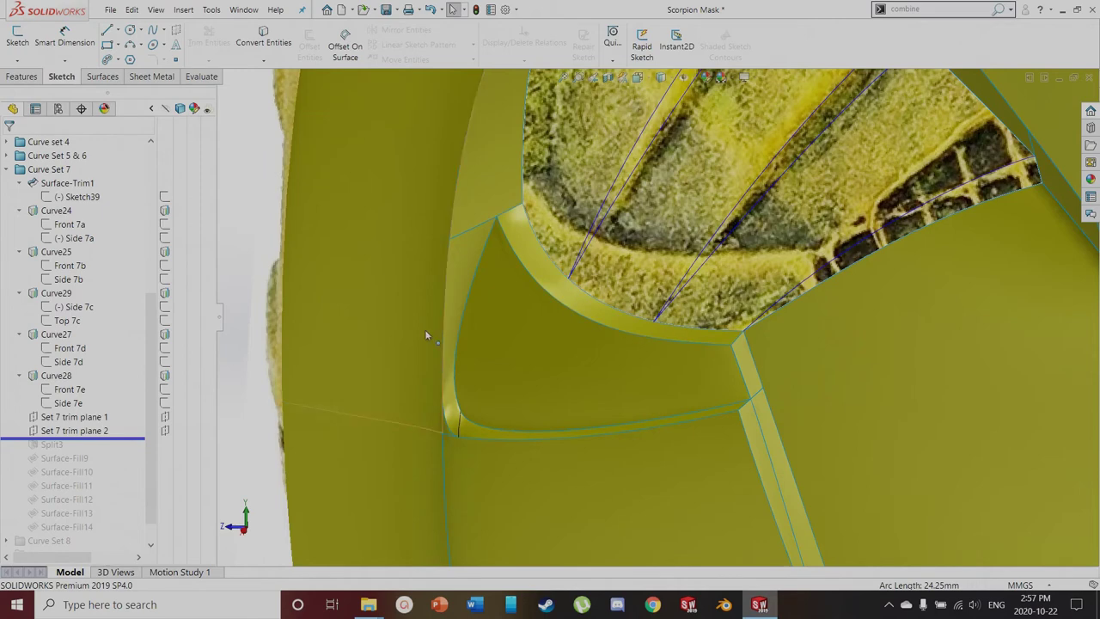
left_click(163, 418)
left_click(168, 433)
middle_click_drag(487, 261, 602, 318)
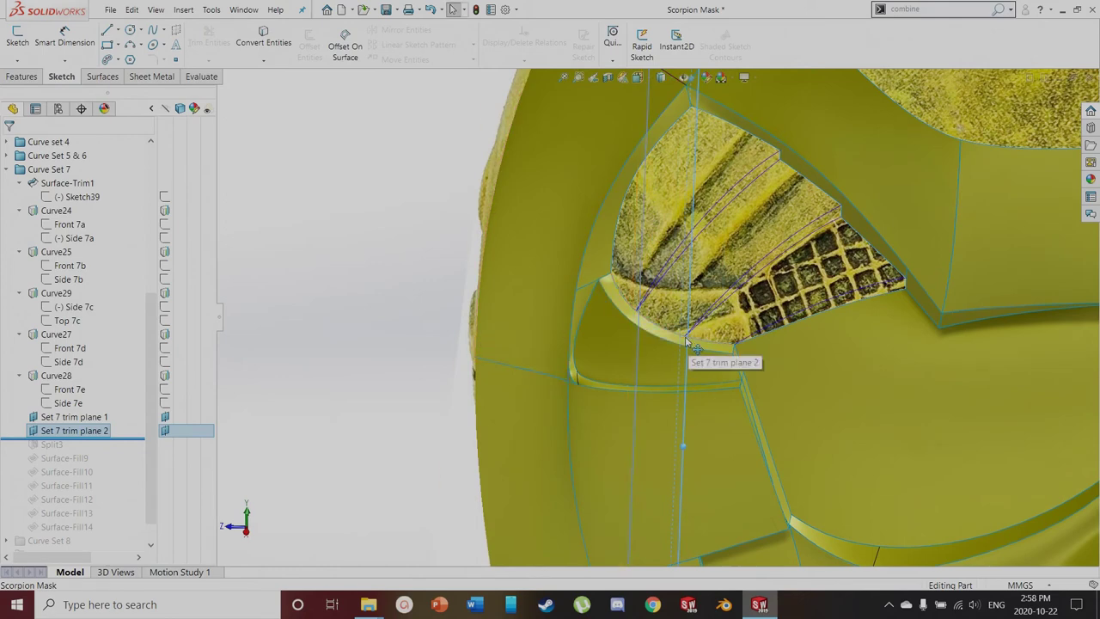
Roll the model forward past Split3 and inspect the divided narrow face along the opening's lower edge
left_click_drag(105, 437, 111, 450)
scroll(745, 350, "down", 2)
middle_click_drag(702, 348, 602, 245)
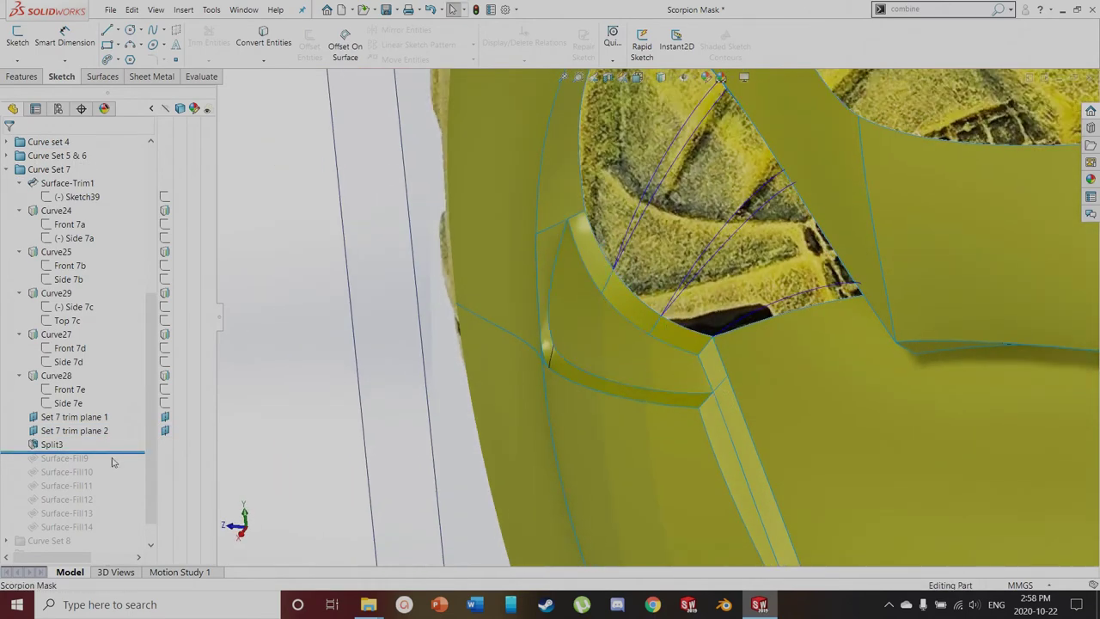
scroll(580, 344, "up", 2)
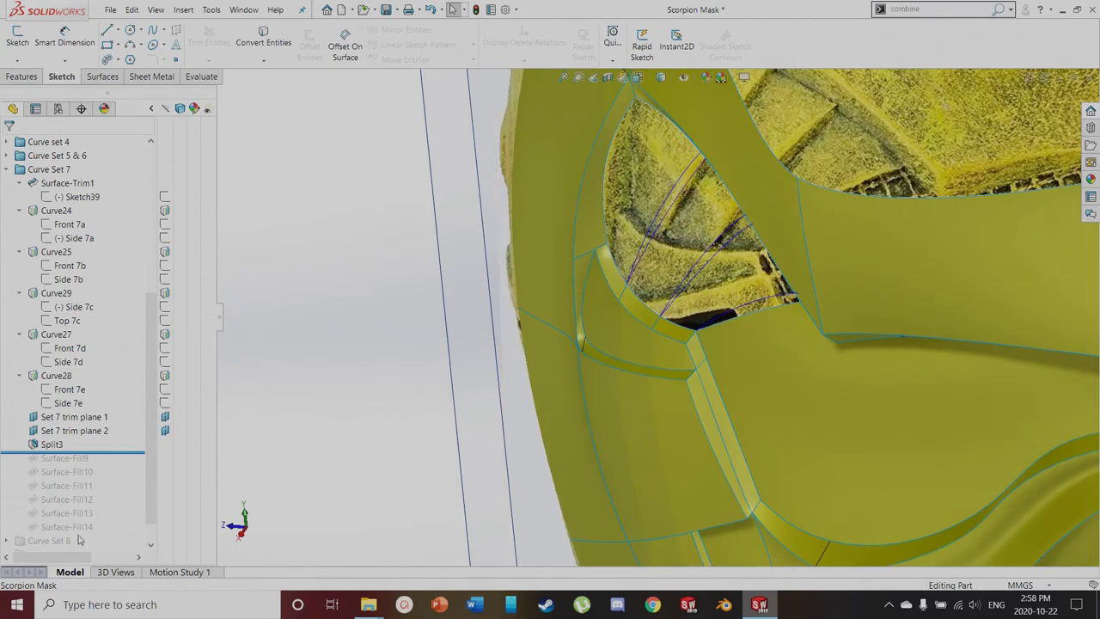
Roll the model forward past Surface-Fill14 and examine the filled ribs with the adjoining Surface-Fill3 and Split2 faces
left_click_drag(103, 450, 91, 535)
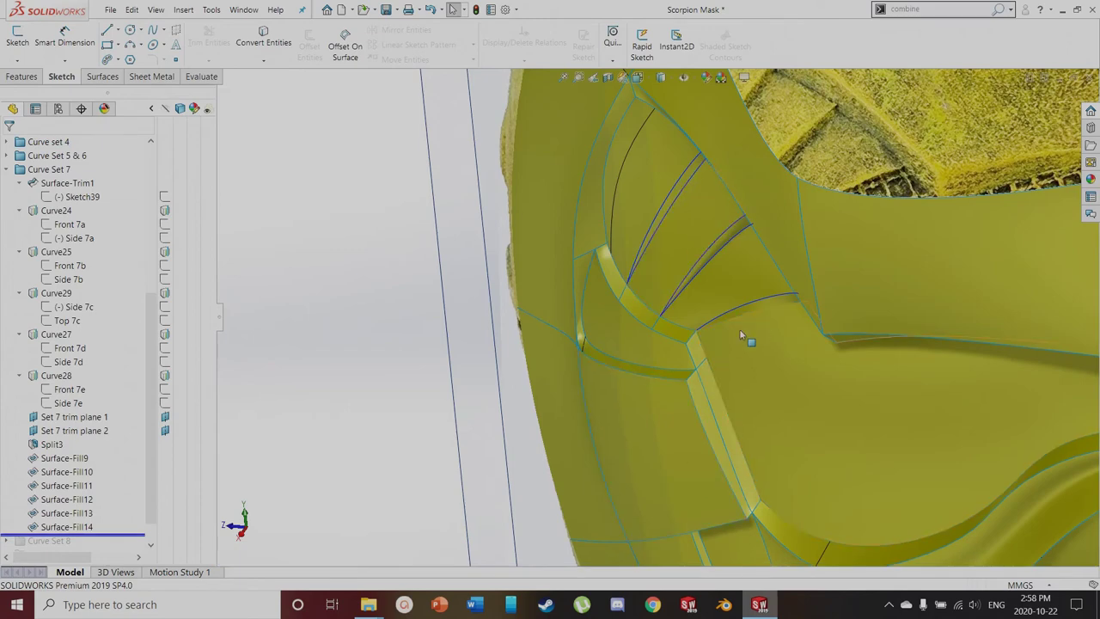
scroll(640, 421, "up", 3)
scroll(641, 421, "down", 3)
middle_click_drag(640, 421, 741, 224)
left_click(803, 278)
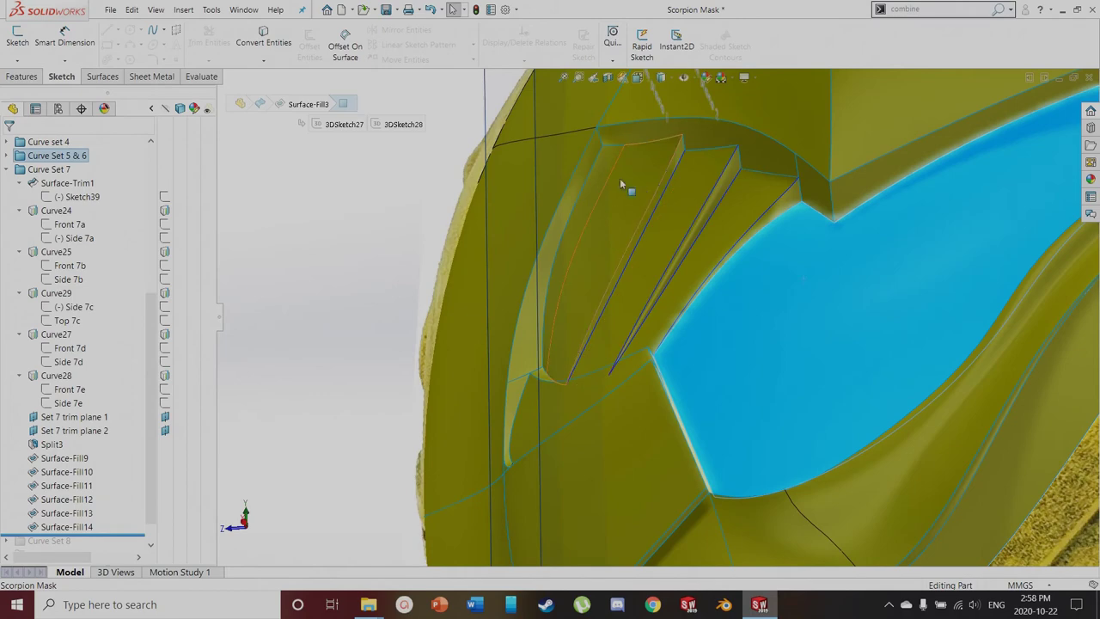
left_click(580, 167)
left_click(758, 165)
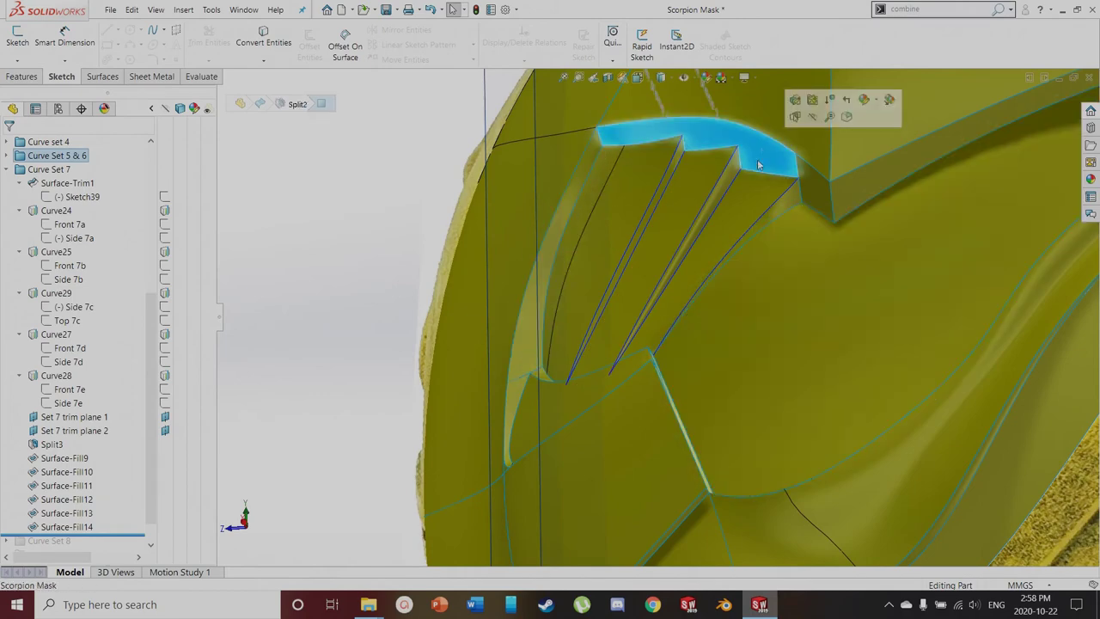
Inspect the split face segments along the lower edge of the filled ribs from below
scroll(658, 320, "up", 3)
middle_click_drag(734, 256, 705, 447)
scroll(688, 151, "down", 4)
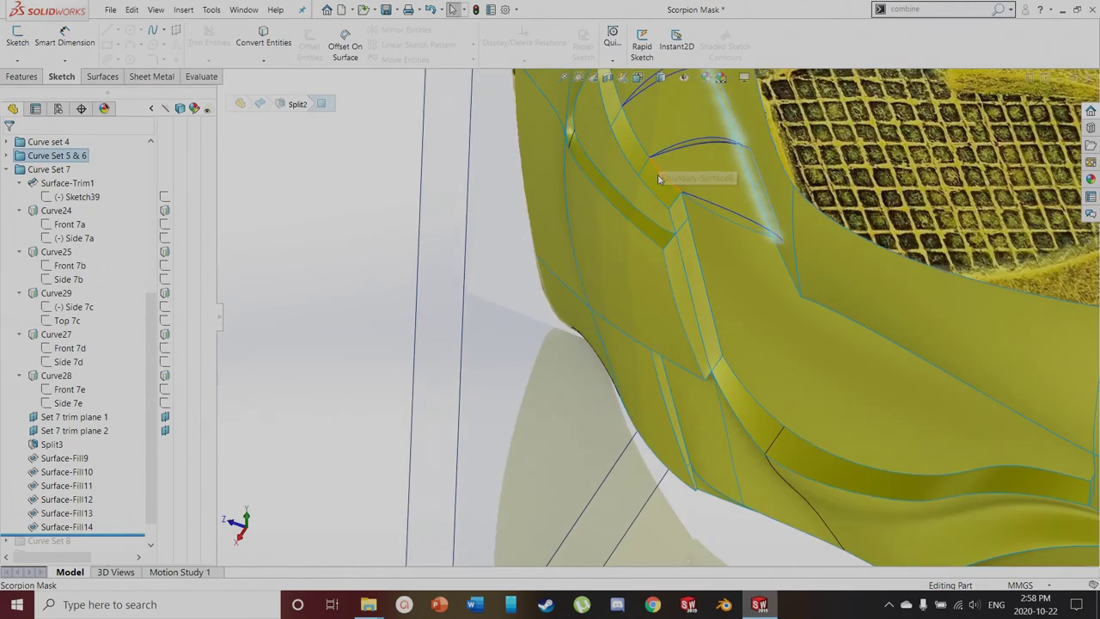
left_click(659, 179)
left_click(632, 153)
scroll(628, 241, "up", 3)
middle_click_drag(640, 292, 684, 277)
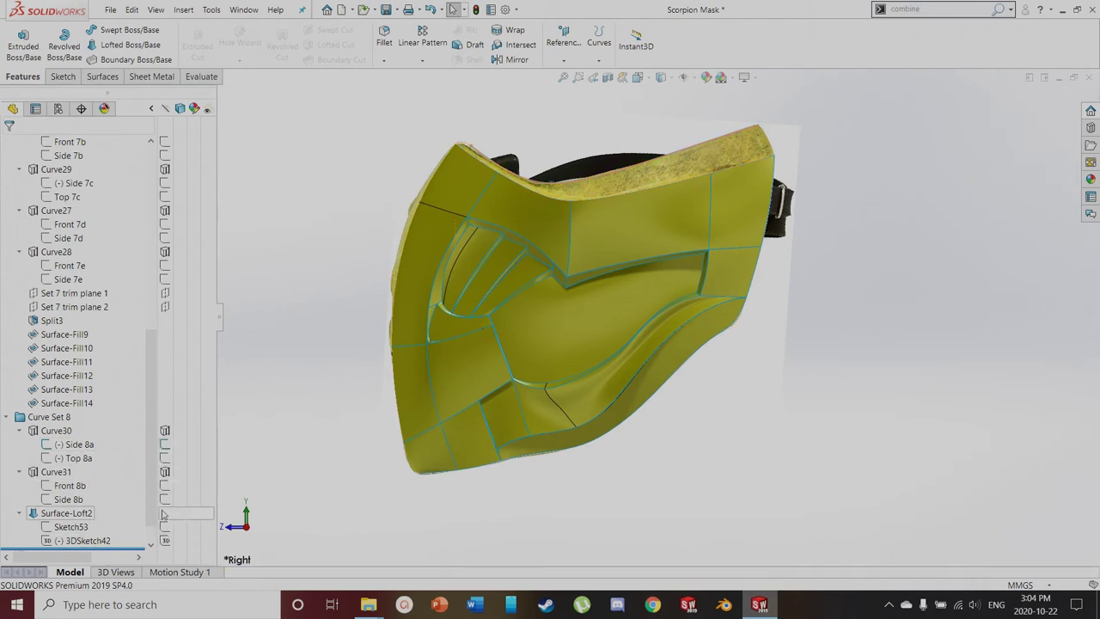
Show the Curve Set 8 sketches Side 8a, Side 8b and Top 8a and examine them from the side and top views
left_click(77, 444)
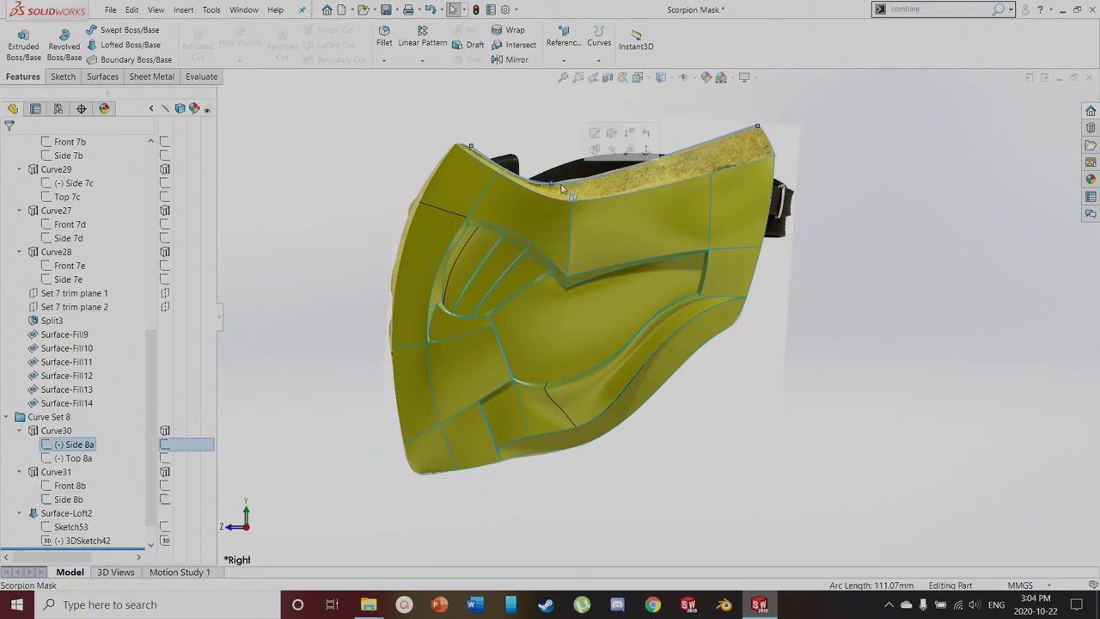
left_click(770, 143)
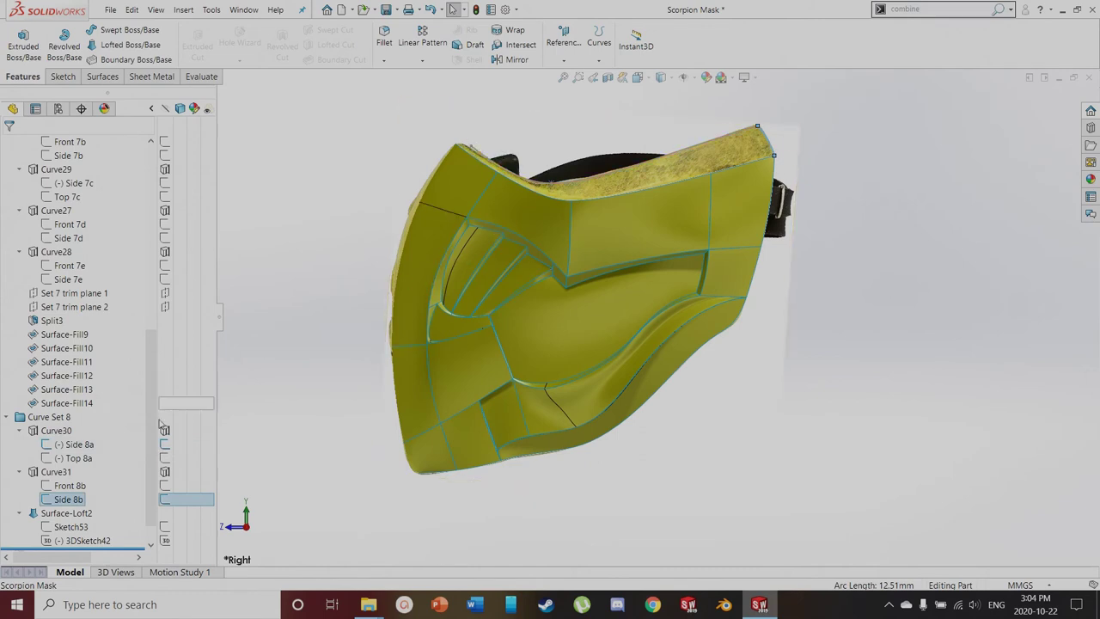
left_click(80, 459)
key("ctrl+8")
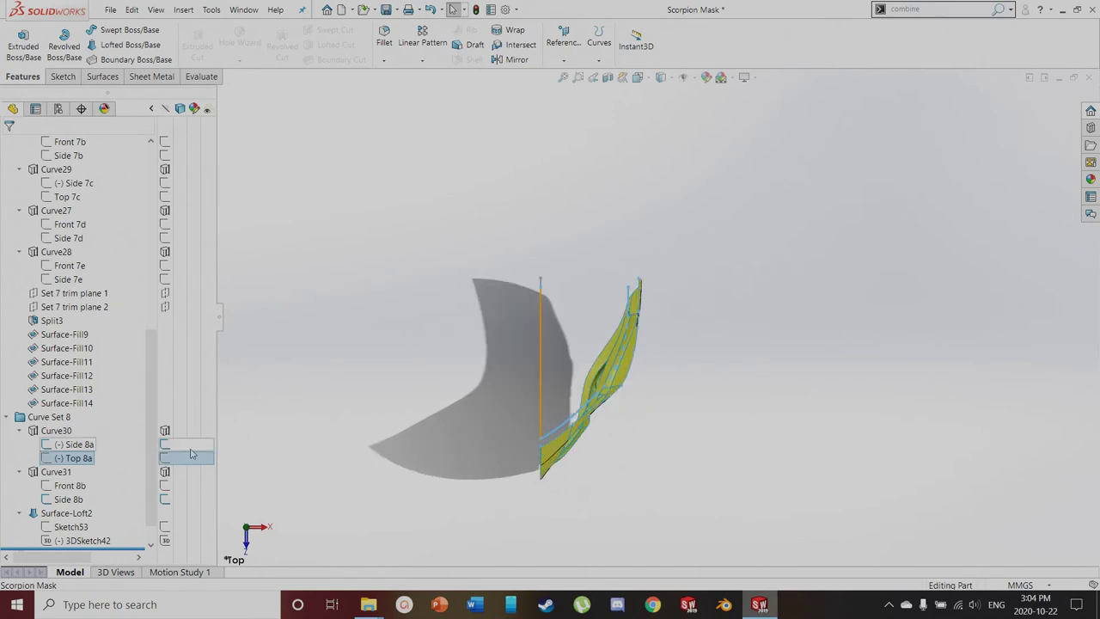
scroll(632, 279, "down", 5)
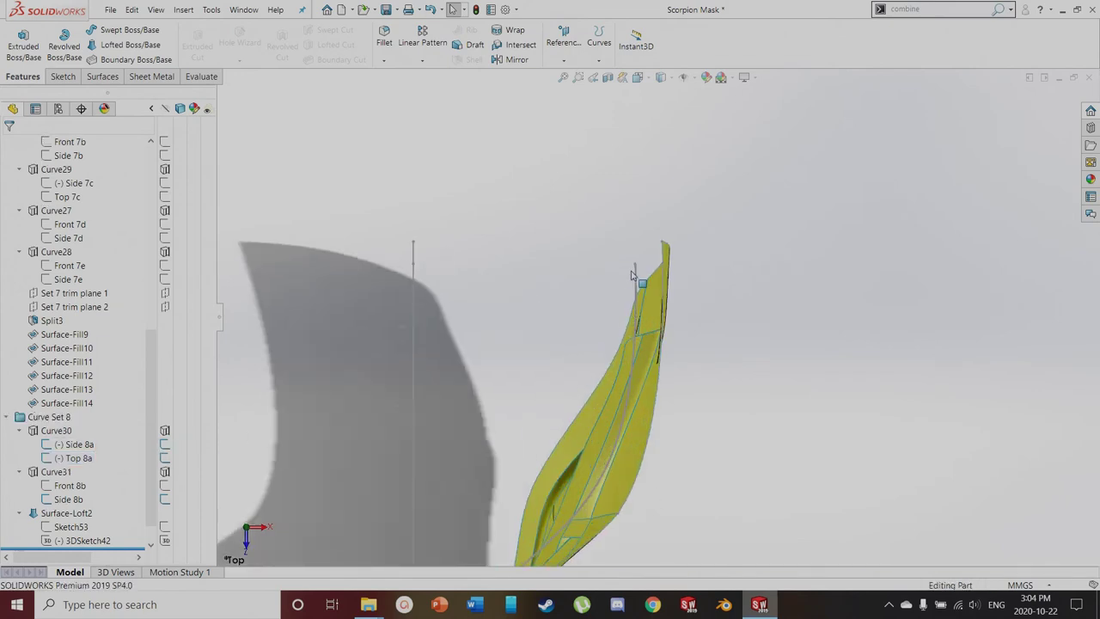
middle_click_drag(631, 327, 614, 410)
middle_click_drag(484, 542, 535, 307)
middle_click_drag(735, 289, 551, 390)
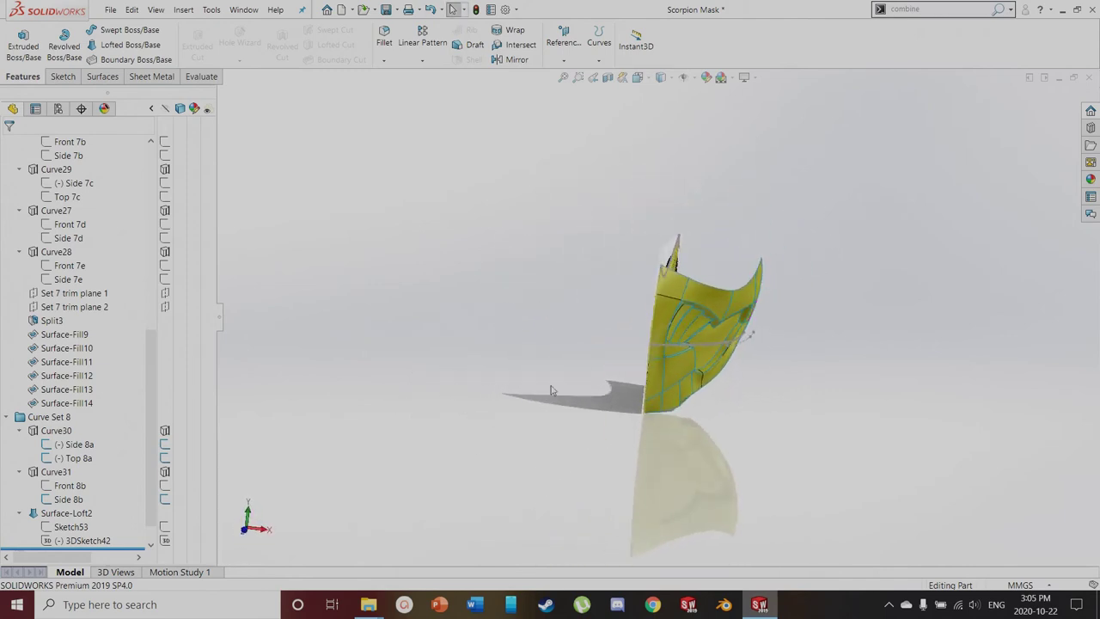
Show sketch Front 8b and examine it against the mask's upper rear edge, starting from the front view
left_click(69, 485)
key("ctrl+1")
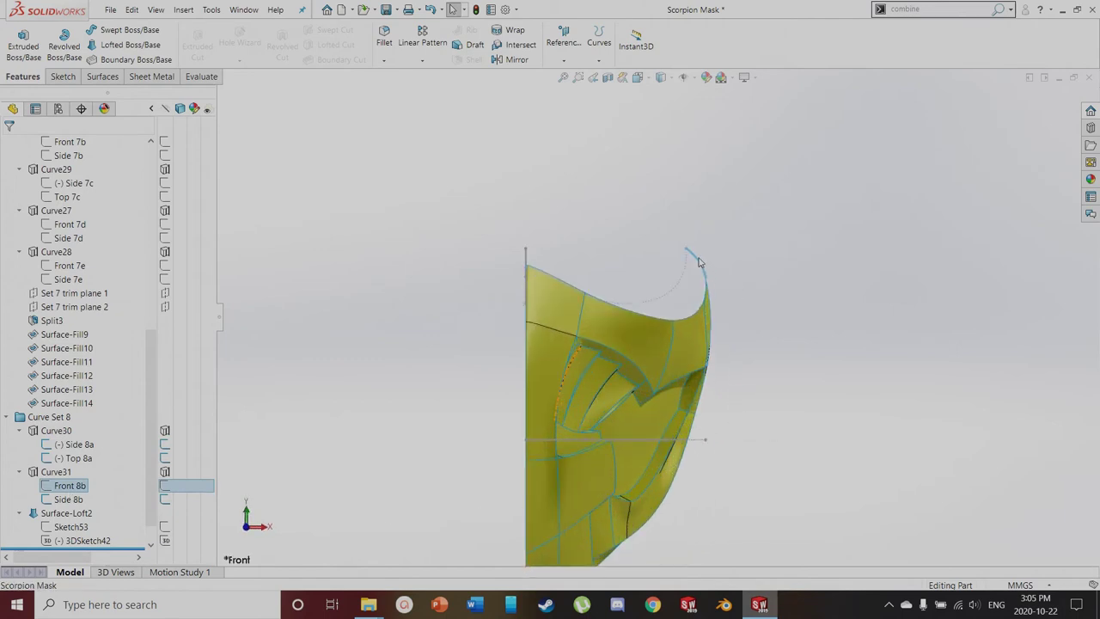
scroll(705, 277, "up", 3)
middle_click_drag(707, 393, 641, 404)
scroll(698, 383, "down", 2)
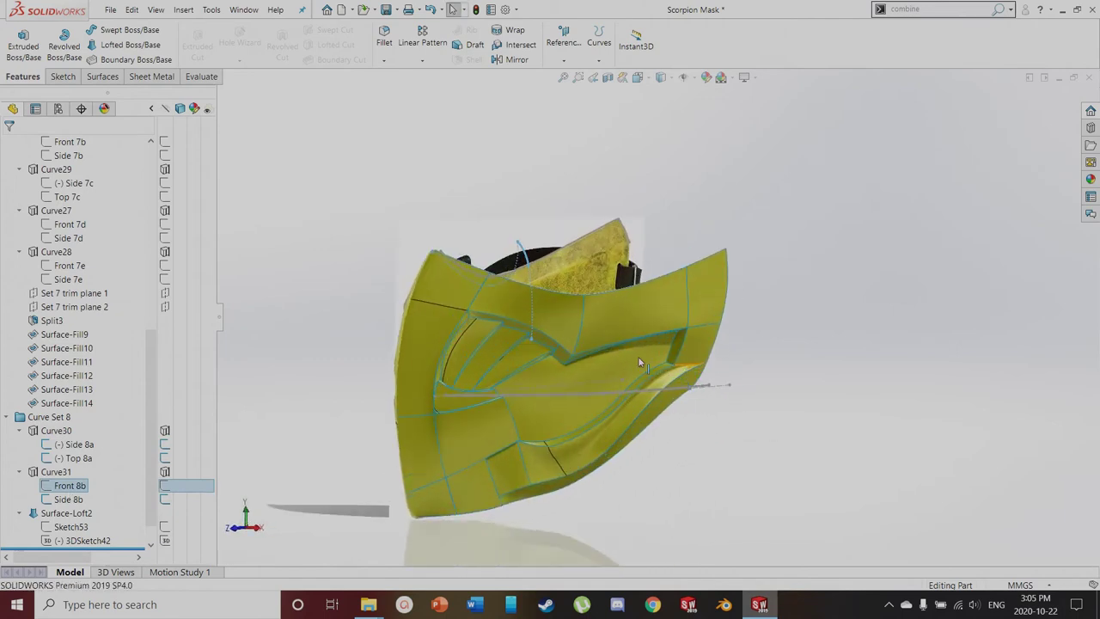
Hide the Curve Set 8 source sketches and show the projected curves Curve31 and Curve30
left_click(164, 486)
left_click(165, 500)
left_click(166, 472)
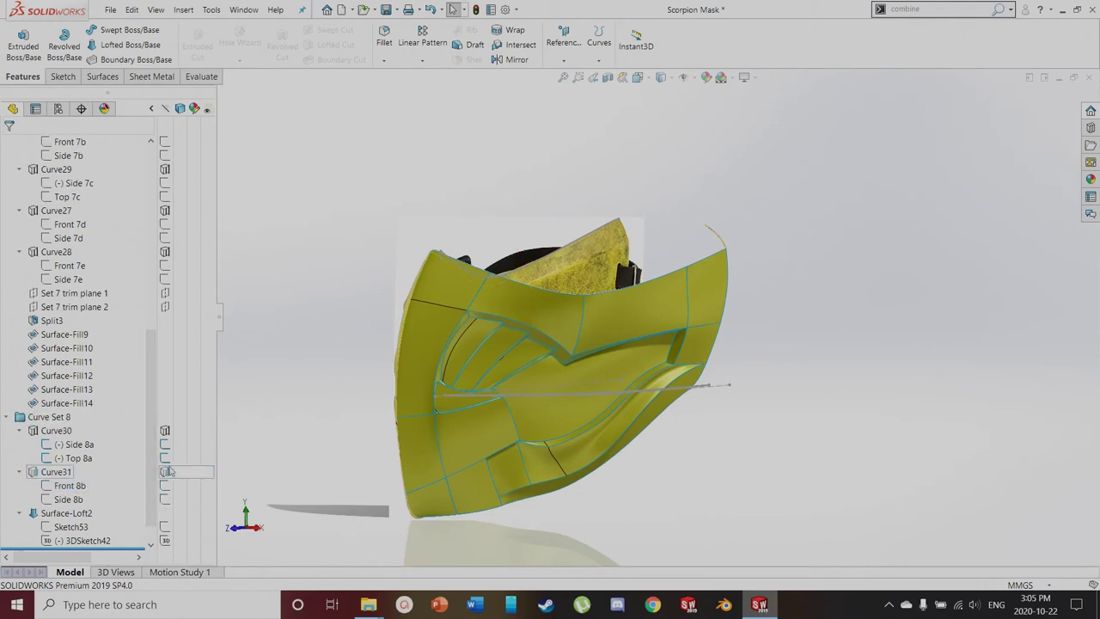
left_click(165, 431)
scroll(858, 287, "down", 2)
middle_click_drag(599, 281, 726, 400)
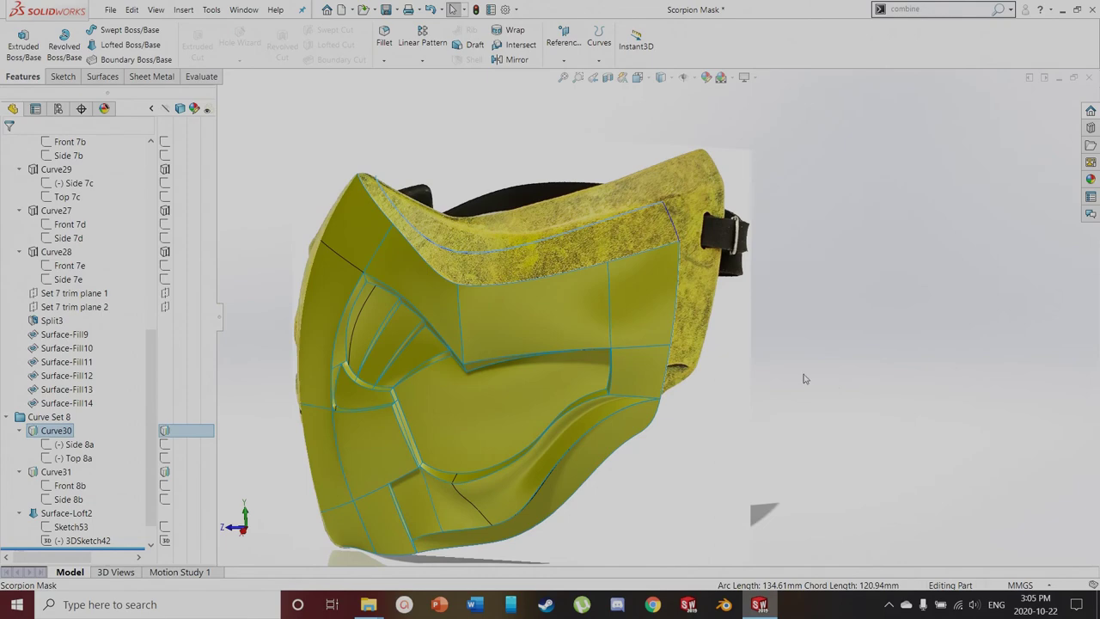
Show Sketch53 and 3DSketch42 and inspect how they connect Curve30 to the mask's upper edge
left_click(849, 330)
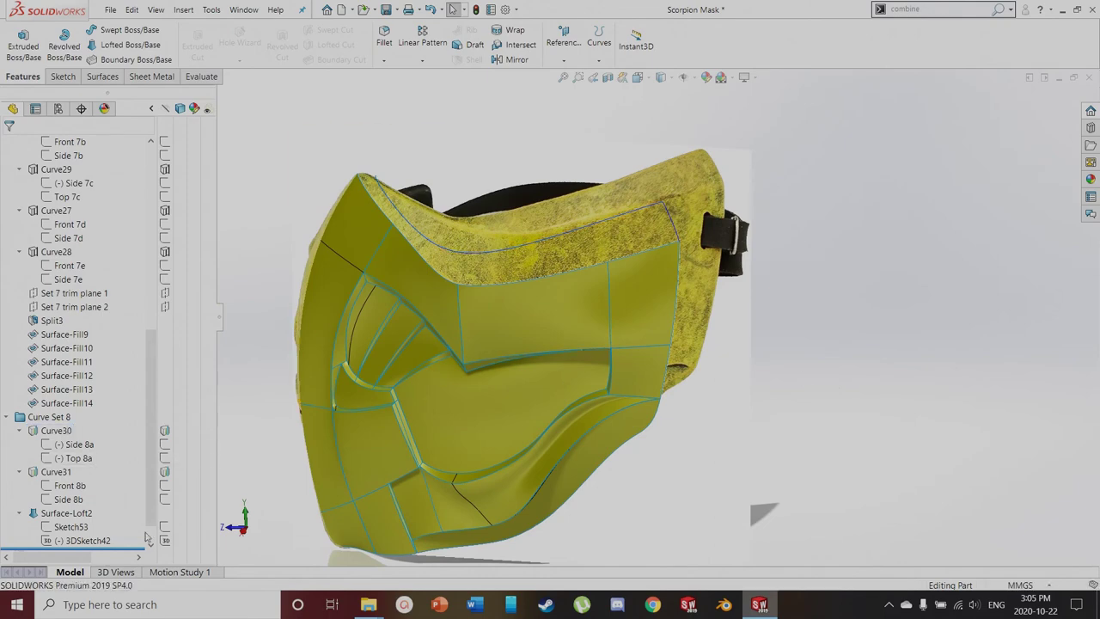
scroll(352, 210, "up", 5)
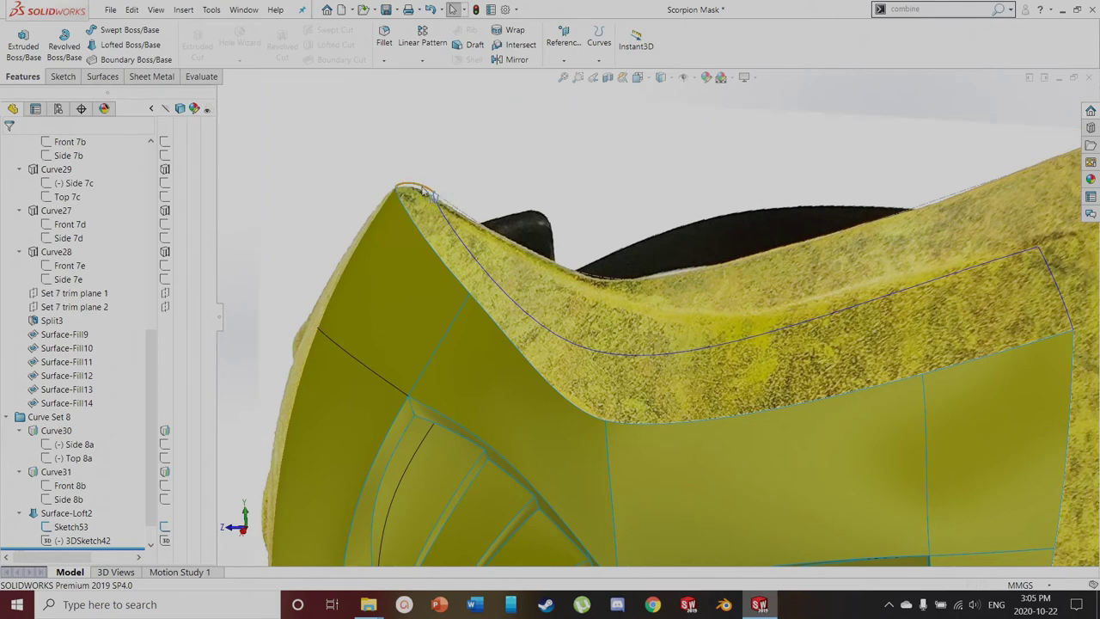
scroll(405, 191, "down", 5)
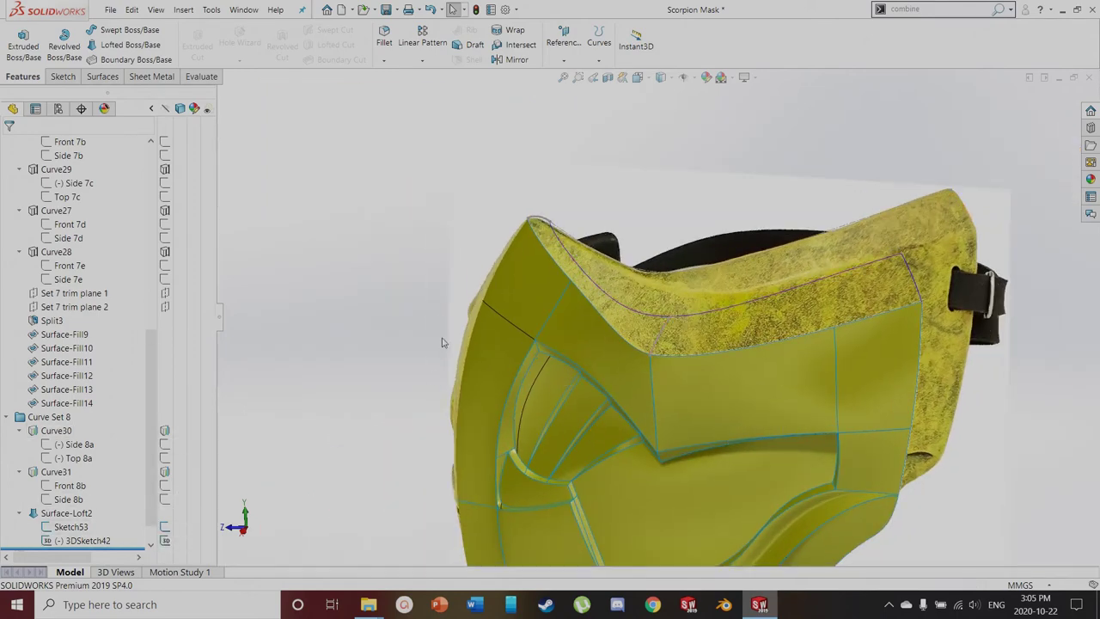
scroll(621, 289, "up", 5)
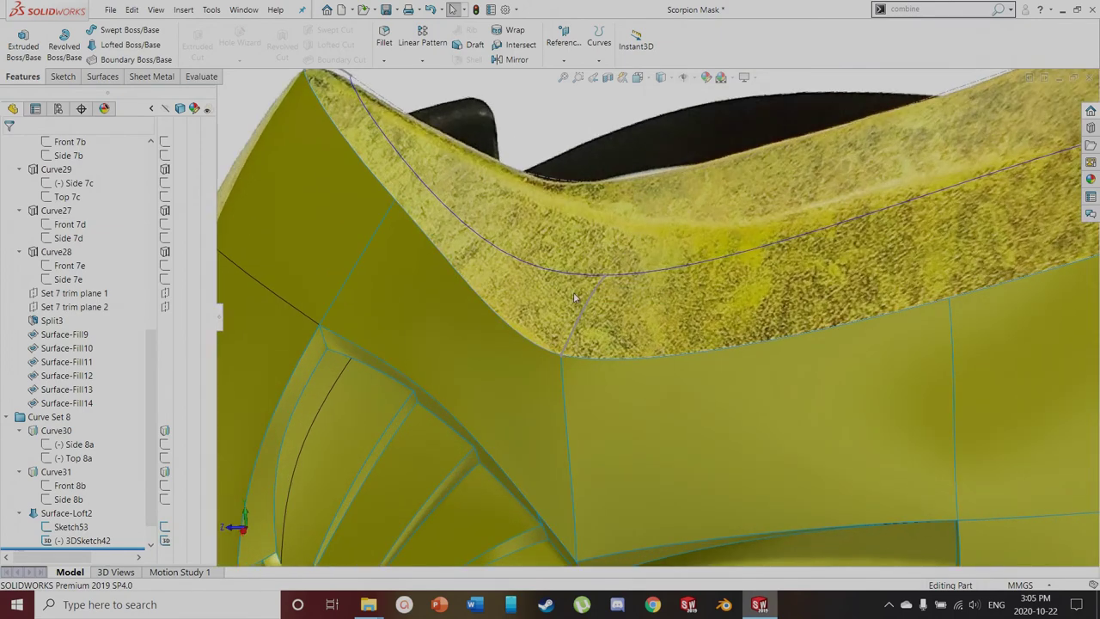
left_click(609, 277)
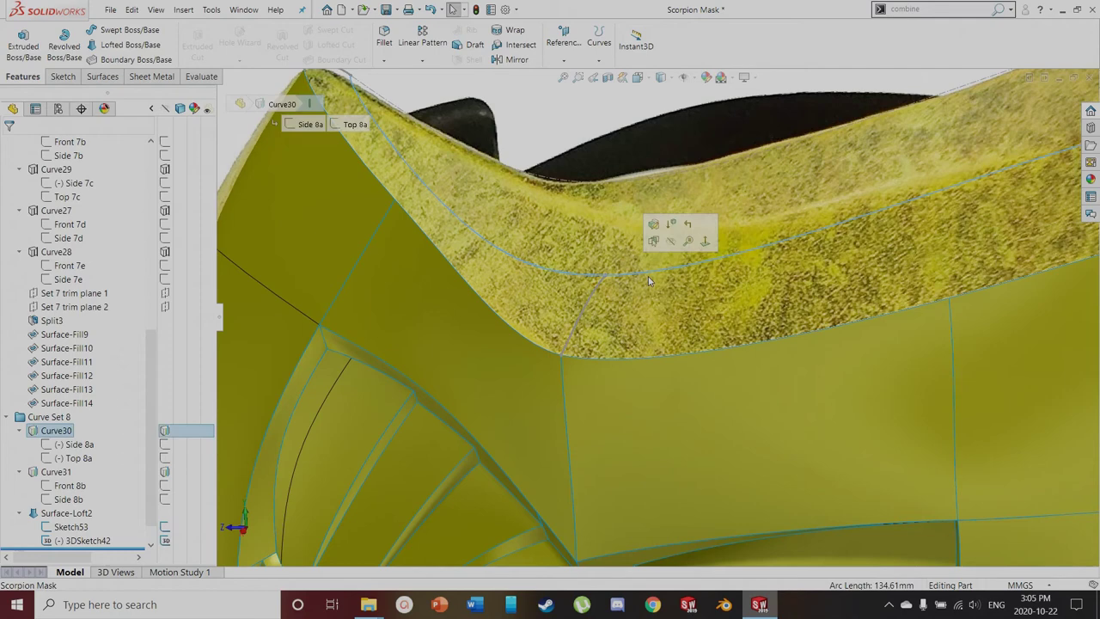
scroll(612, 301, "down", 10)
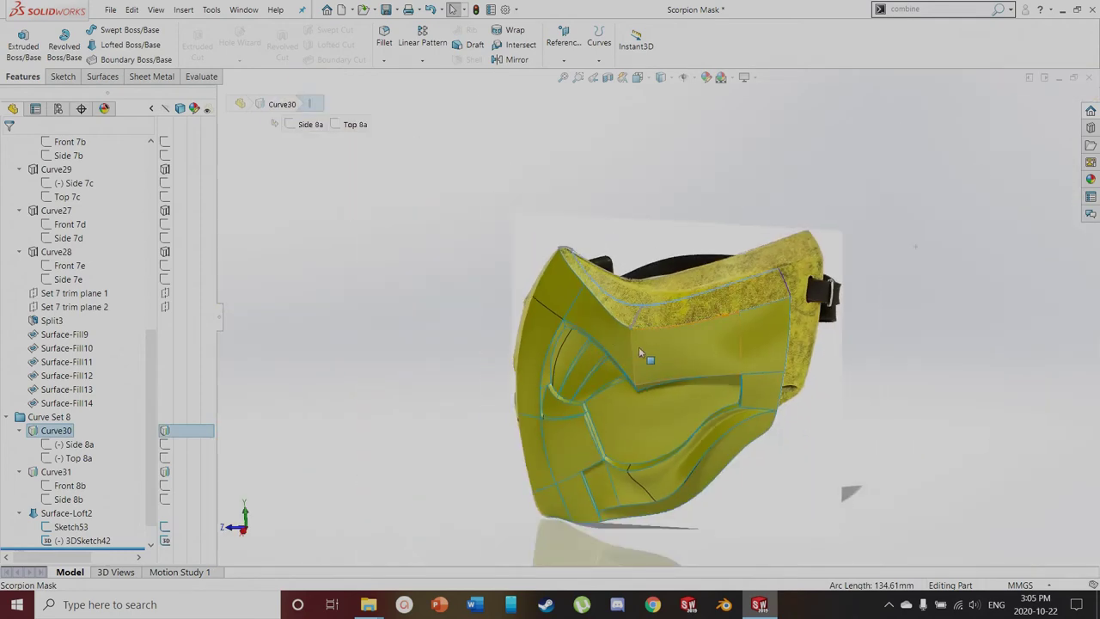
scroll(653, 361, "up", 5)
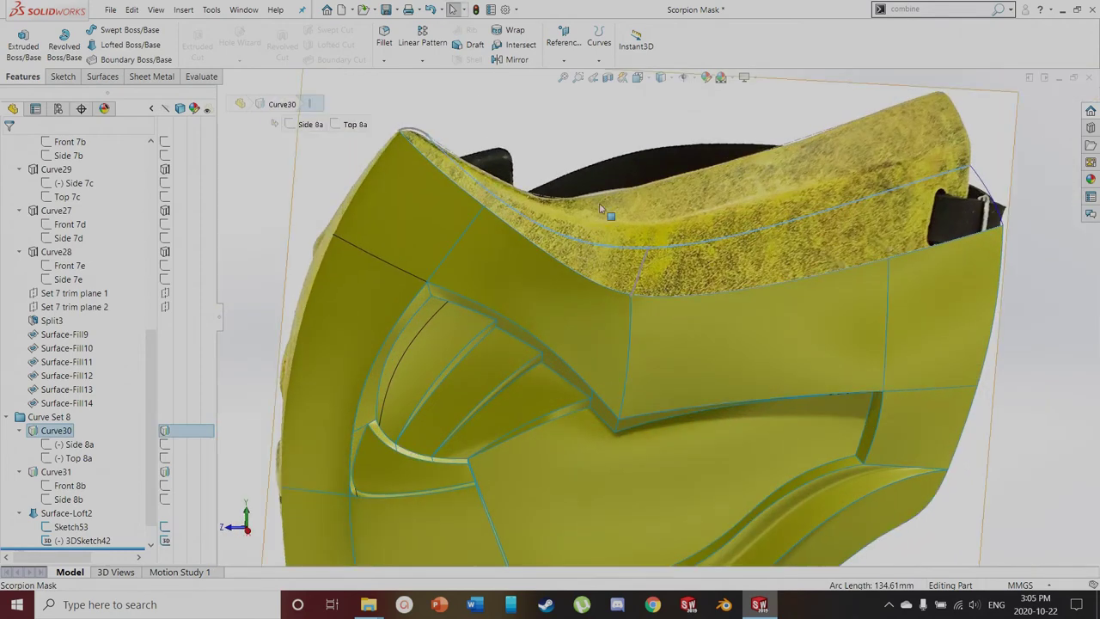
Show Surface-Loft2 and inspect the lofted strip along the mask's upper edge
left_click(66, 513)
scroll(653, 315, "down", 5)
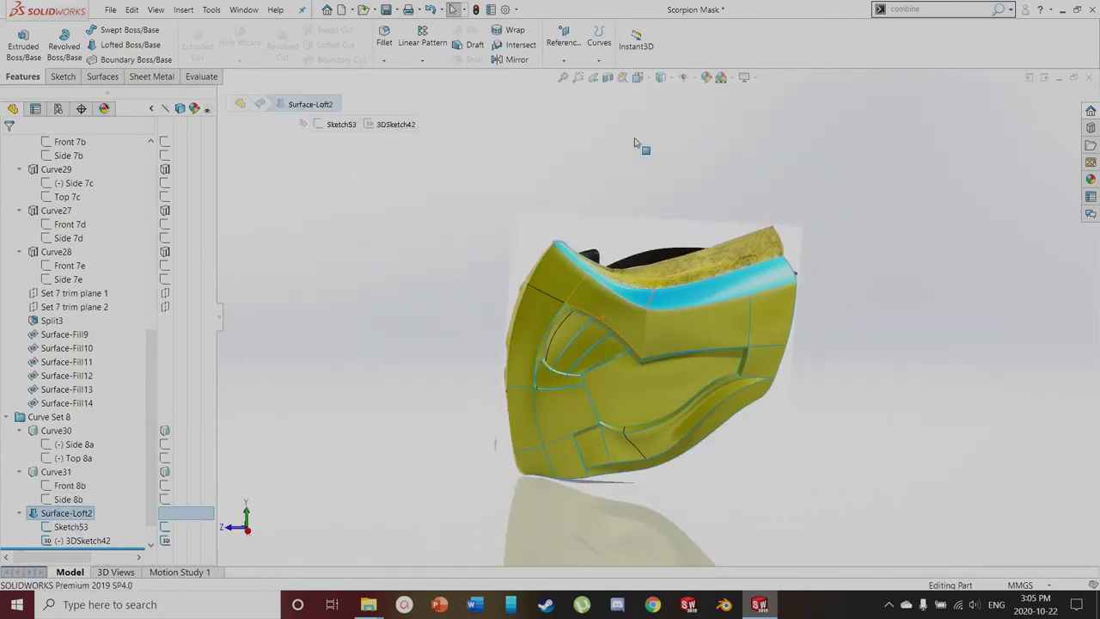
left_click(635, 142)
middle_click_drag(675, 277, 617, 337)
scroll(722, 255, "down", 1)
scroll(688, 320, "down", 3)
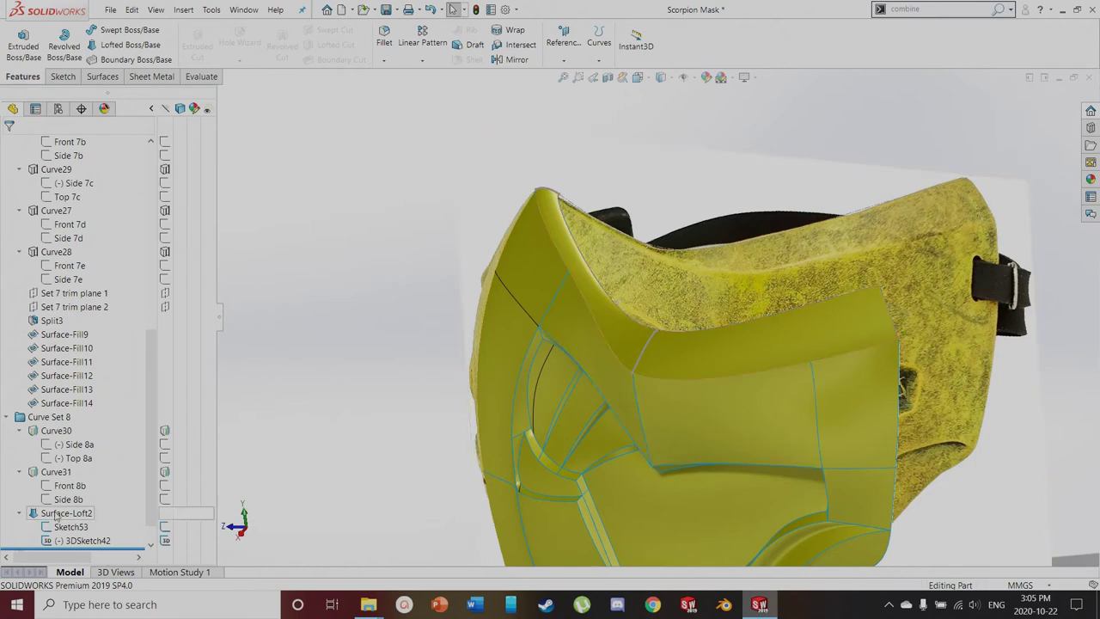
Open Surface-Loft2's definition, review its profiles Sketch53, 3DSketch42 and Curve31, and close it without changes
left_click(654, 365)
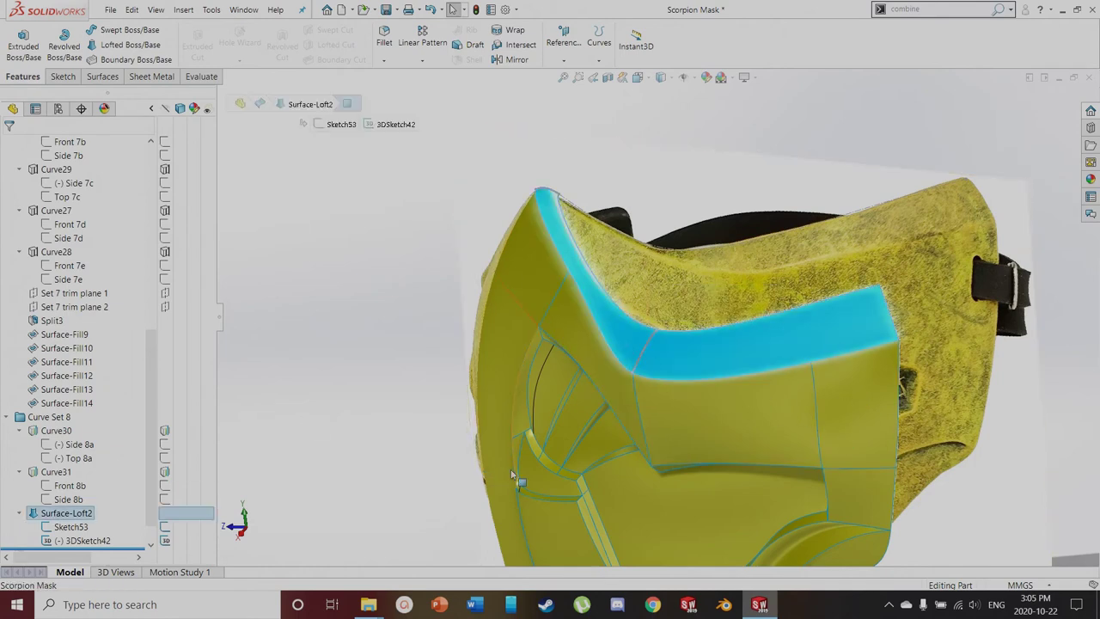
left_click(76, 514)
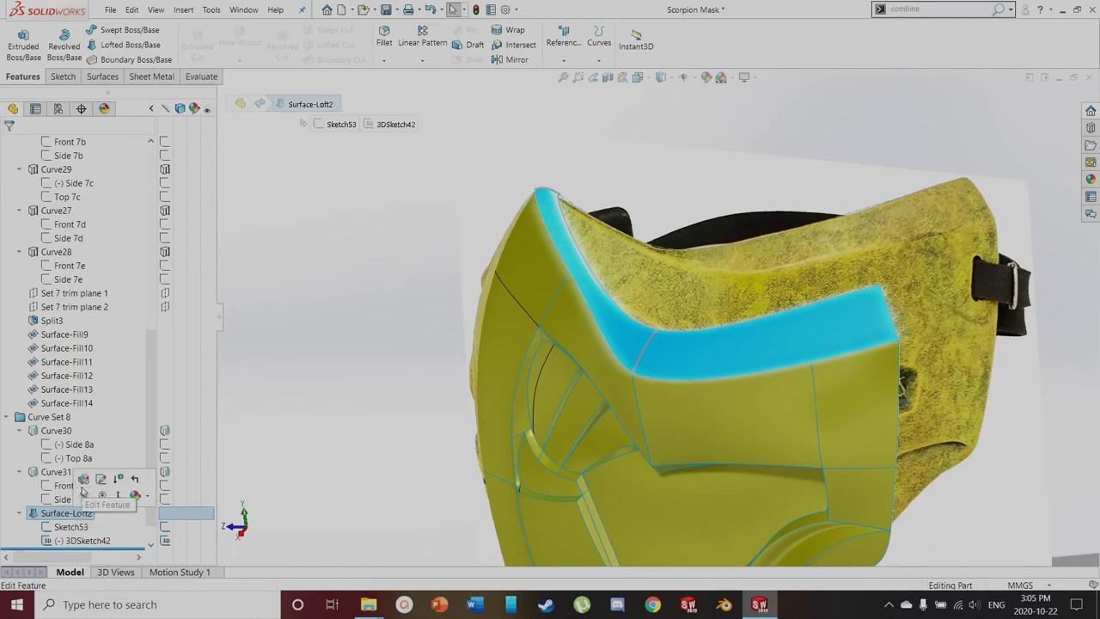
left_click(81, 485)
left_click(167, 513)
left_click(60, 186)
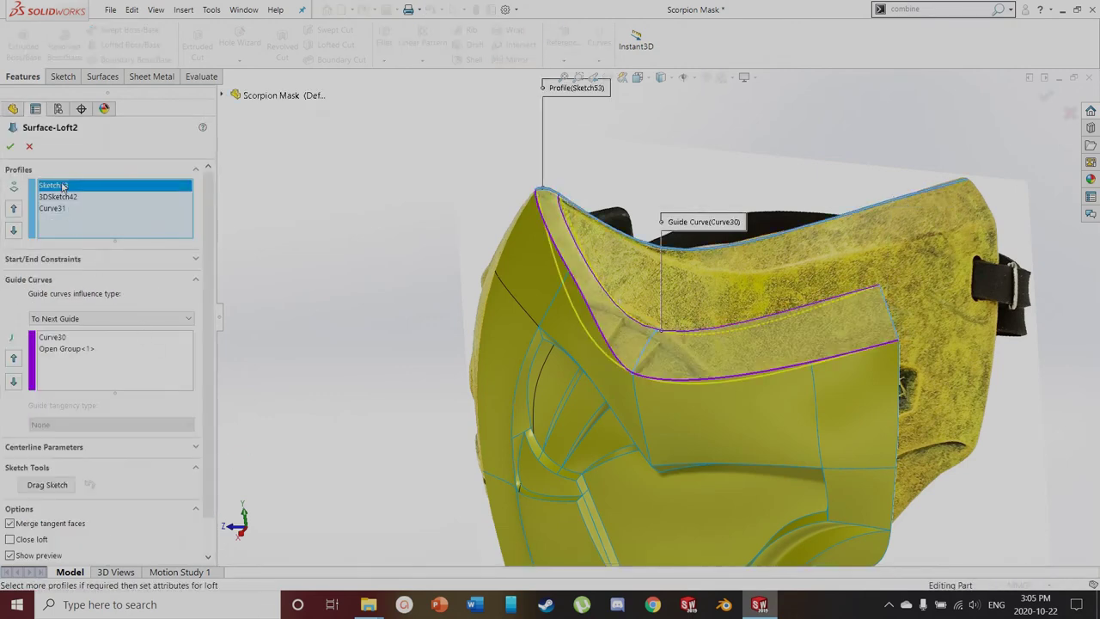
left_click(60, 196)
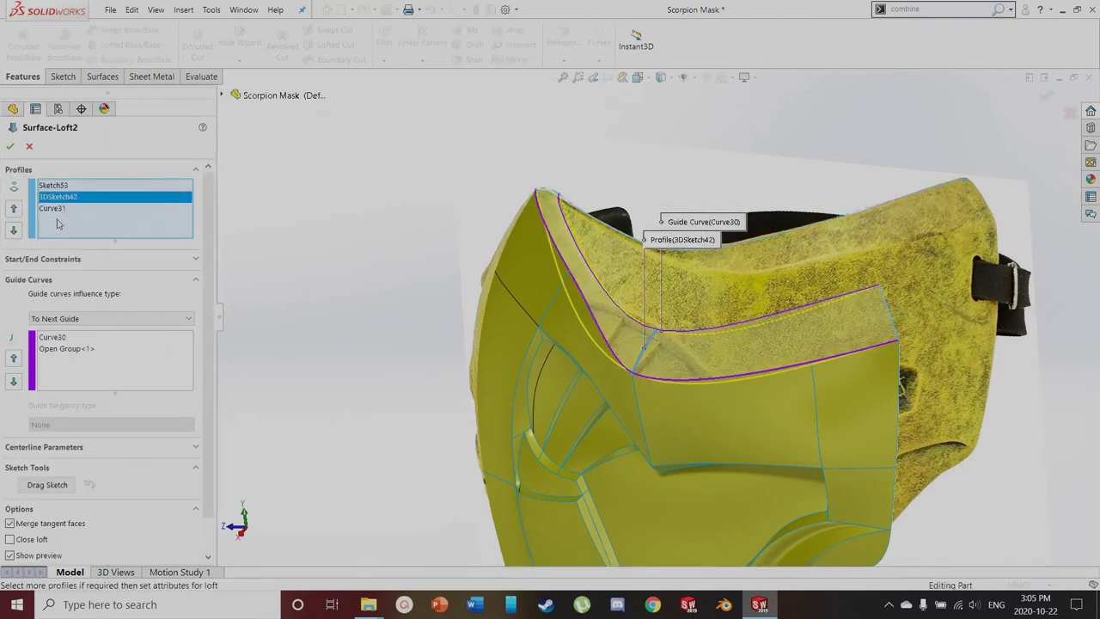
left_click(55, 208)
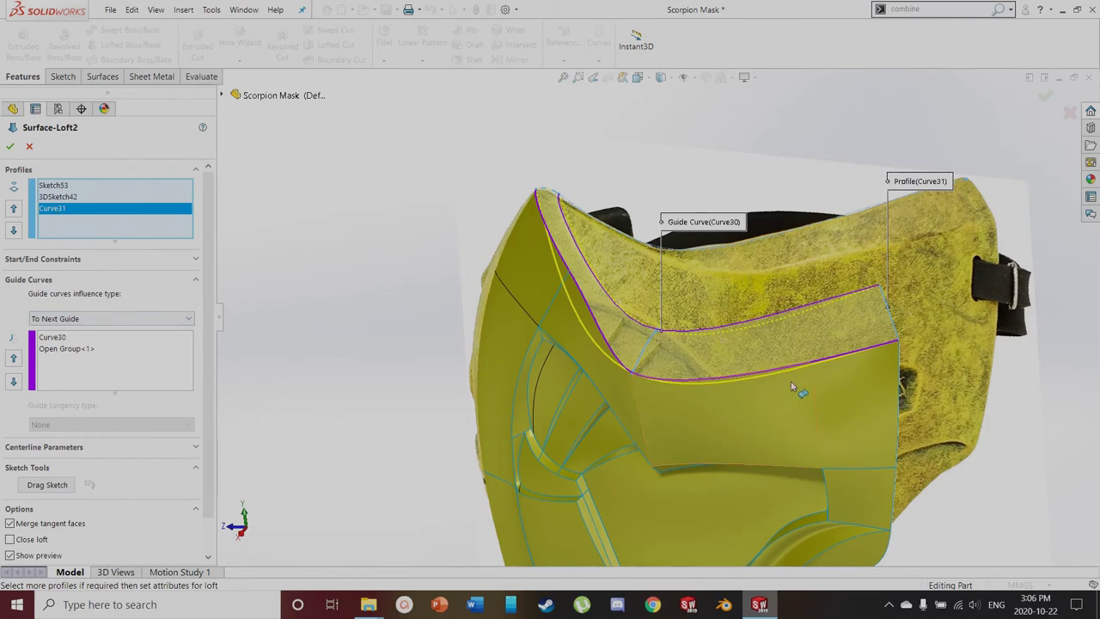
scroll(589, 322, "down", 2)
left_click(29, 147)
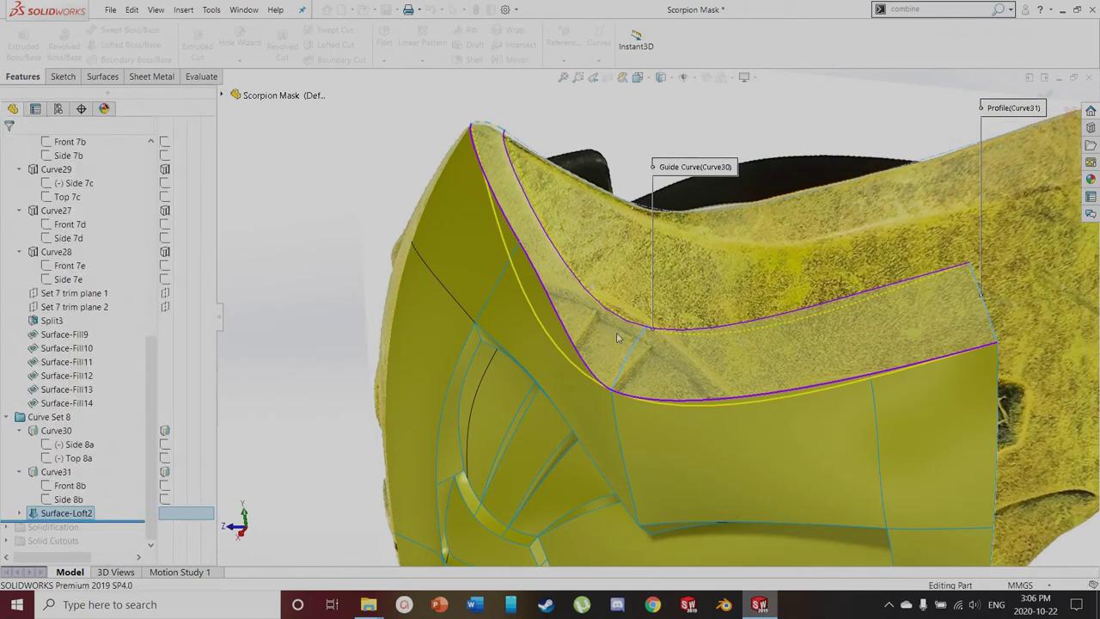
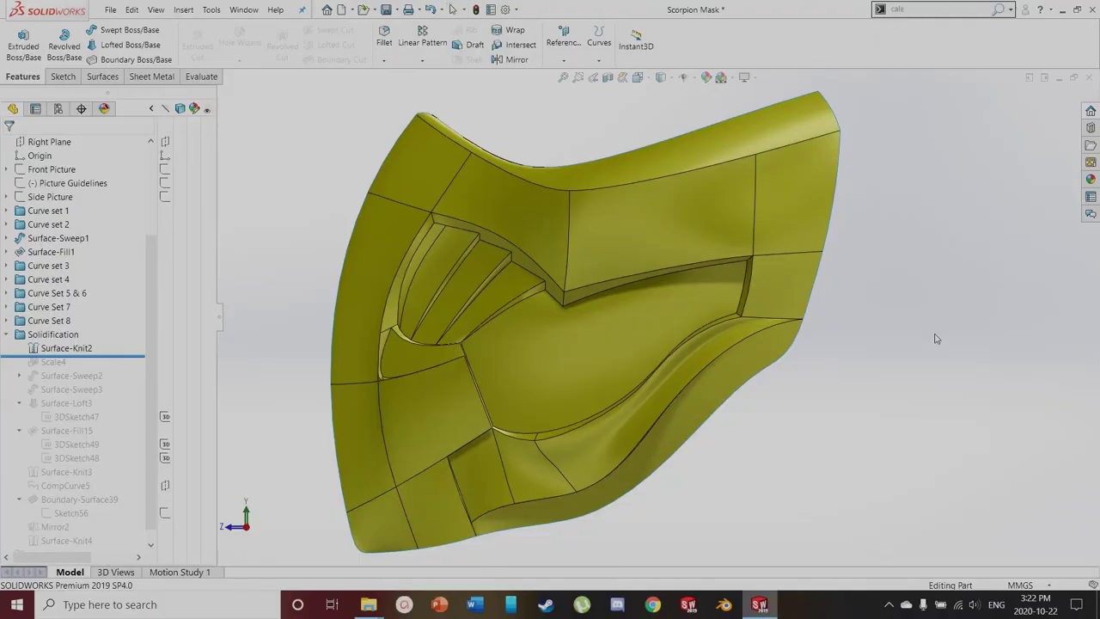
Show the Side Picture sketch behind the knitted half mask and view it square from the right
middle_click_drag(916, 332, 480, 331)
scroll(143, 333, "up", 2)
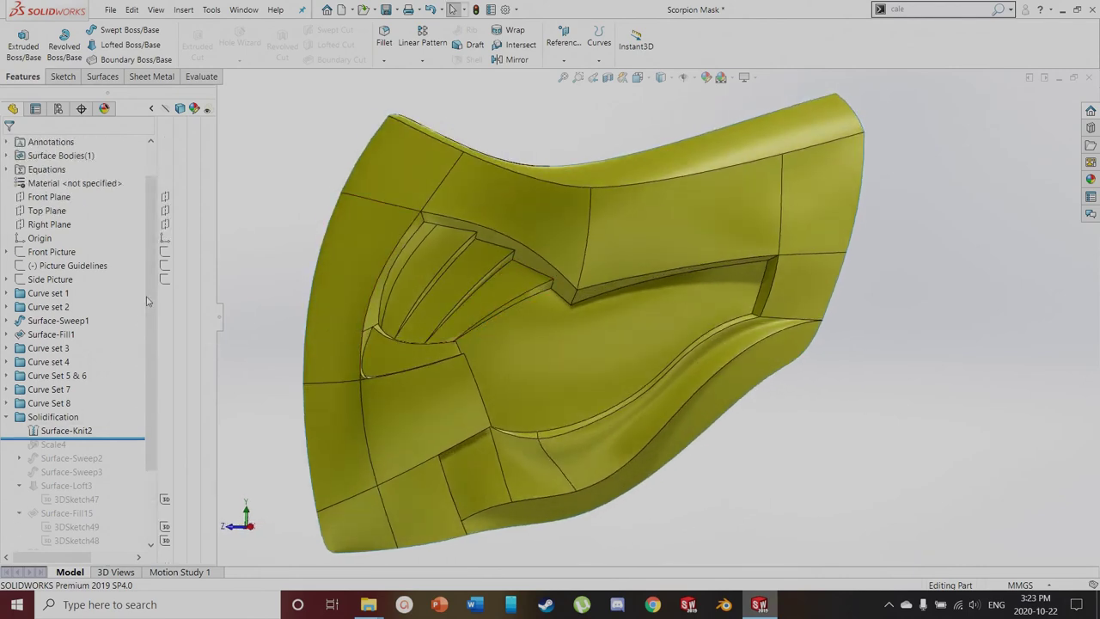
left_click(165, 281)
left_click(51, 282)
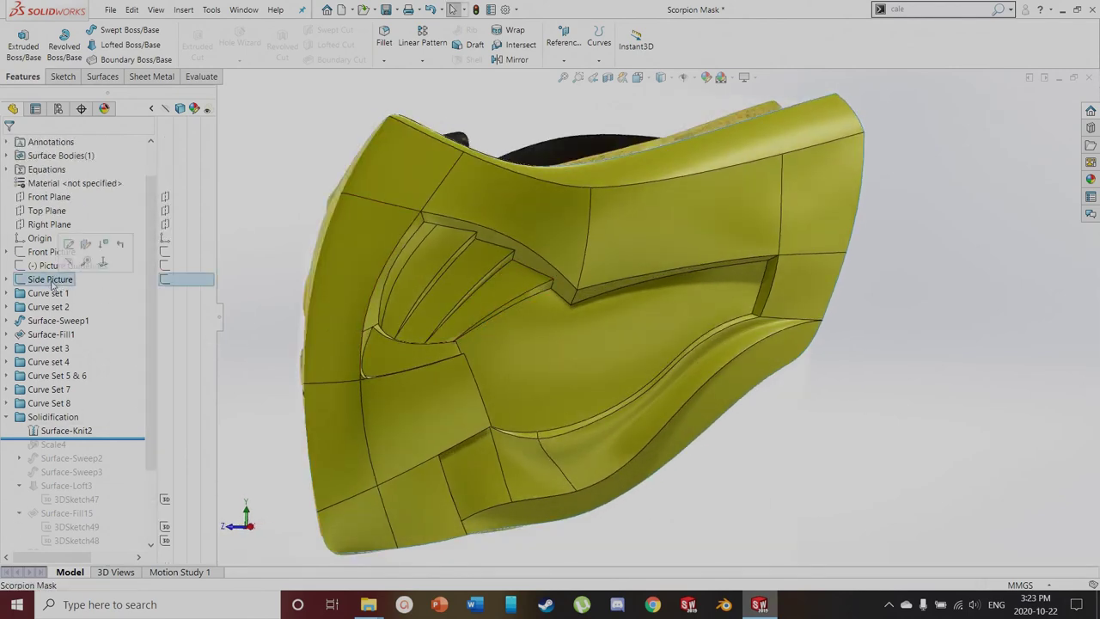
key("ctrl+8")
scroll(350, 371, "down", 4)
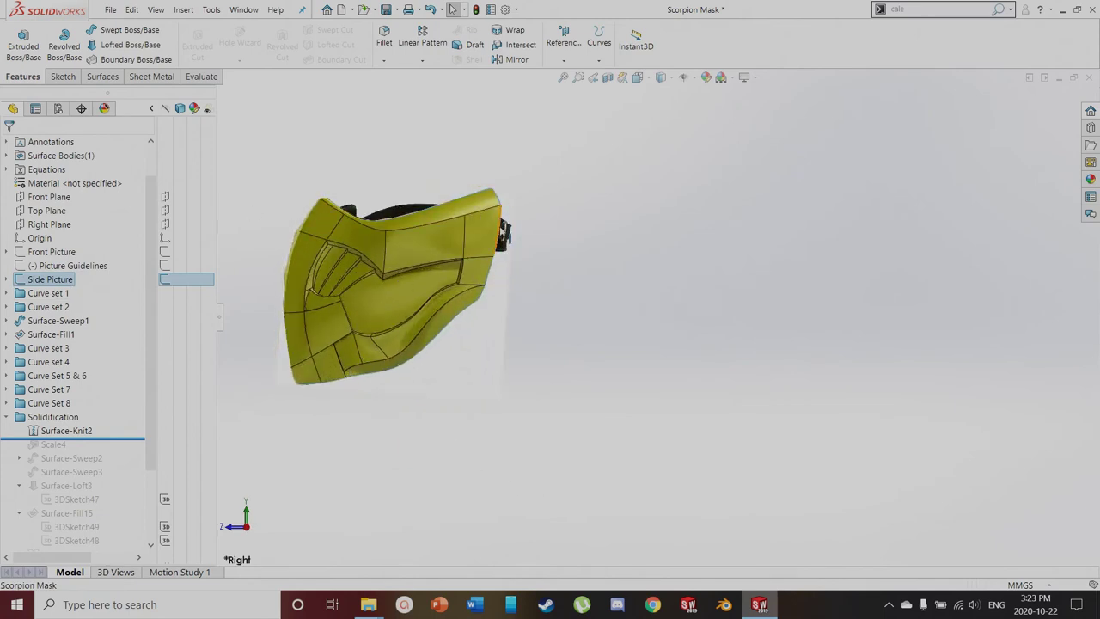
Hide Surface-Knit2 to compare it with the side reference picture, and show it again
left_click(61, 433)
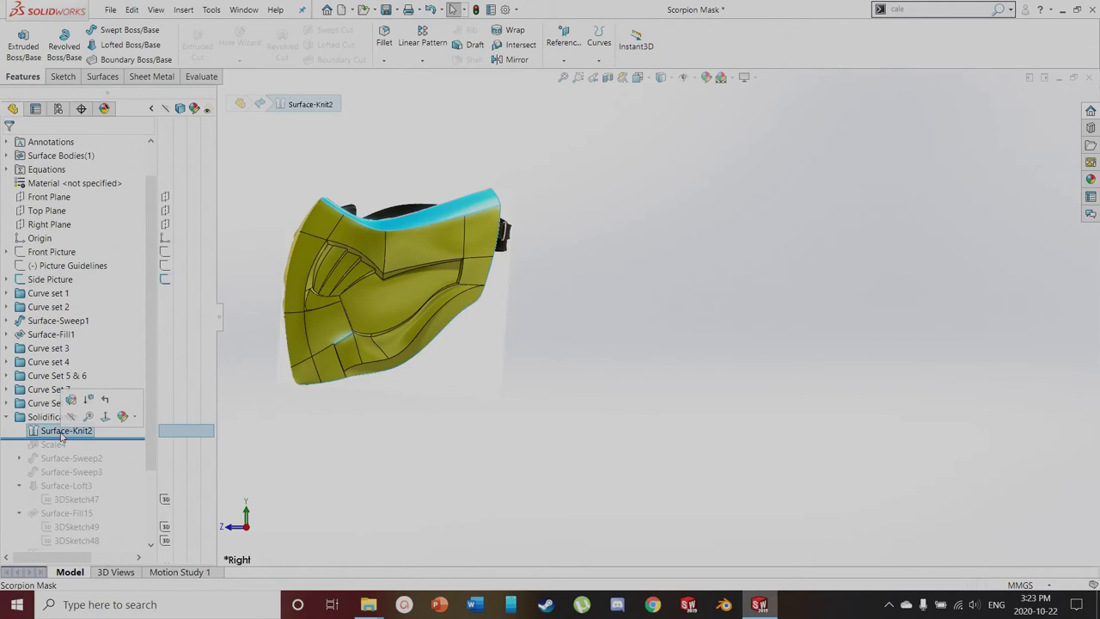
left_click(65, 418)
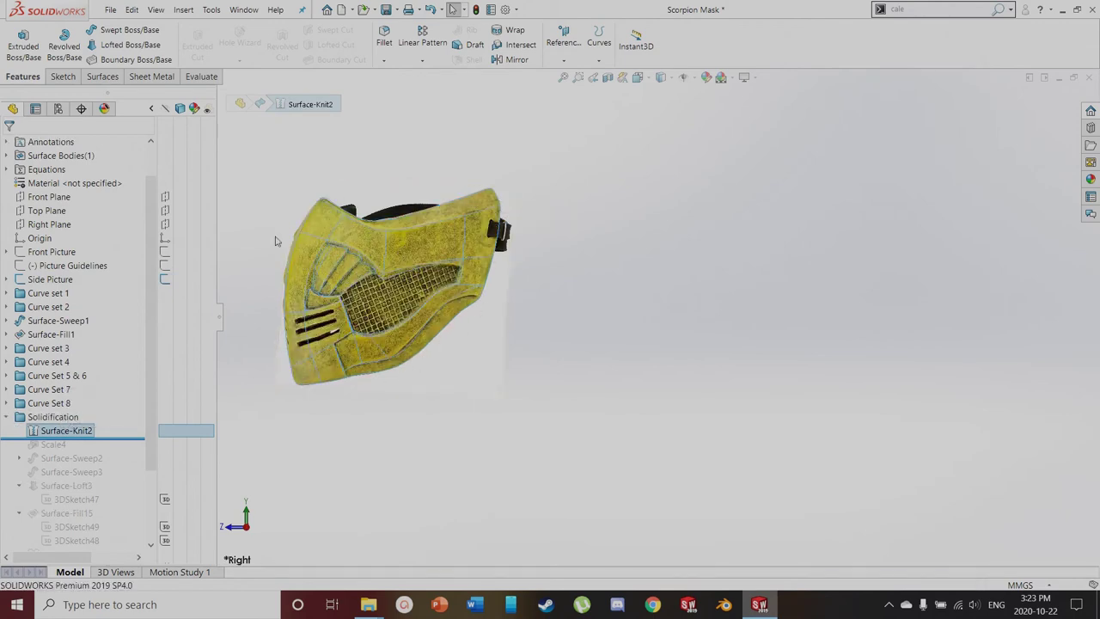
left_click(53, 432)
left_click(66, 417)
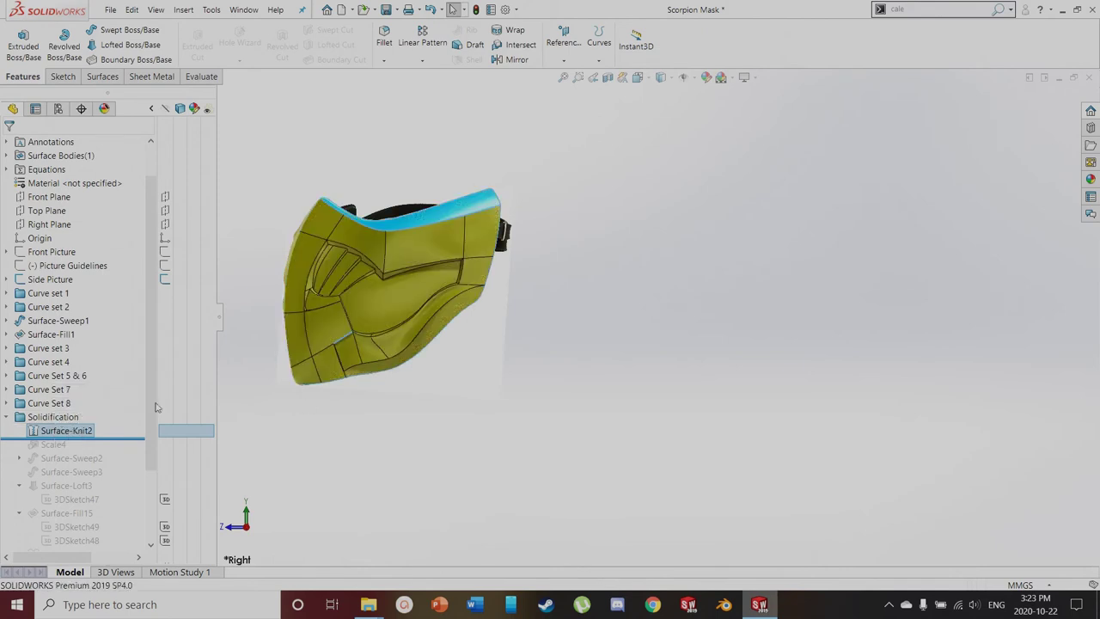
Show the Front Picture sketch, compare the half mask with it in the front view, and hide the reference pictures
left_click(34, 254)
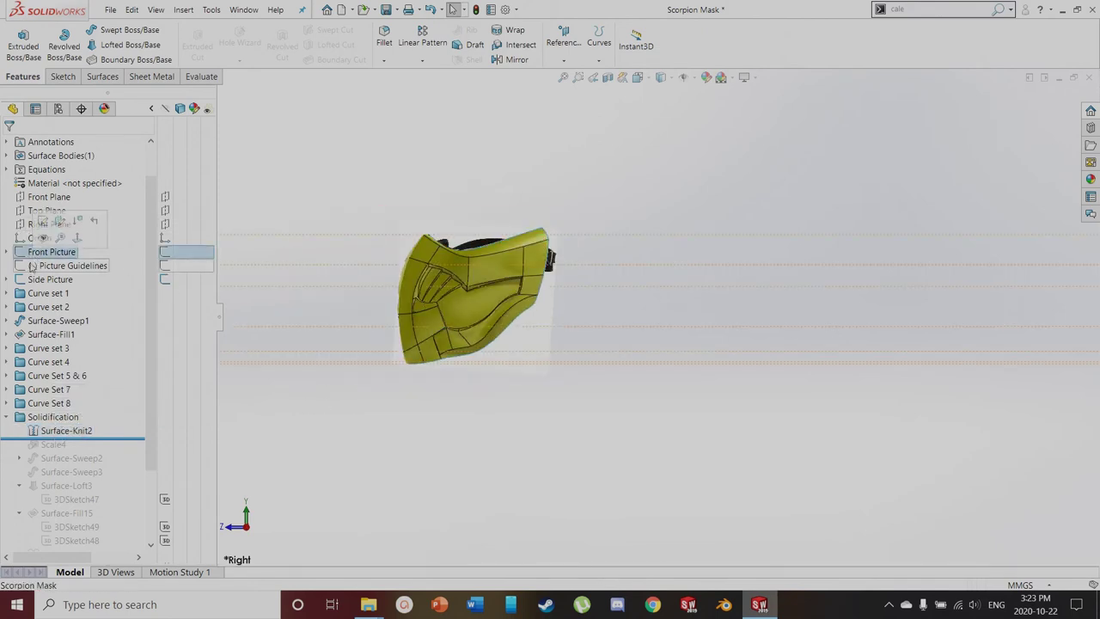
left_click(75, 236)
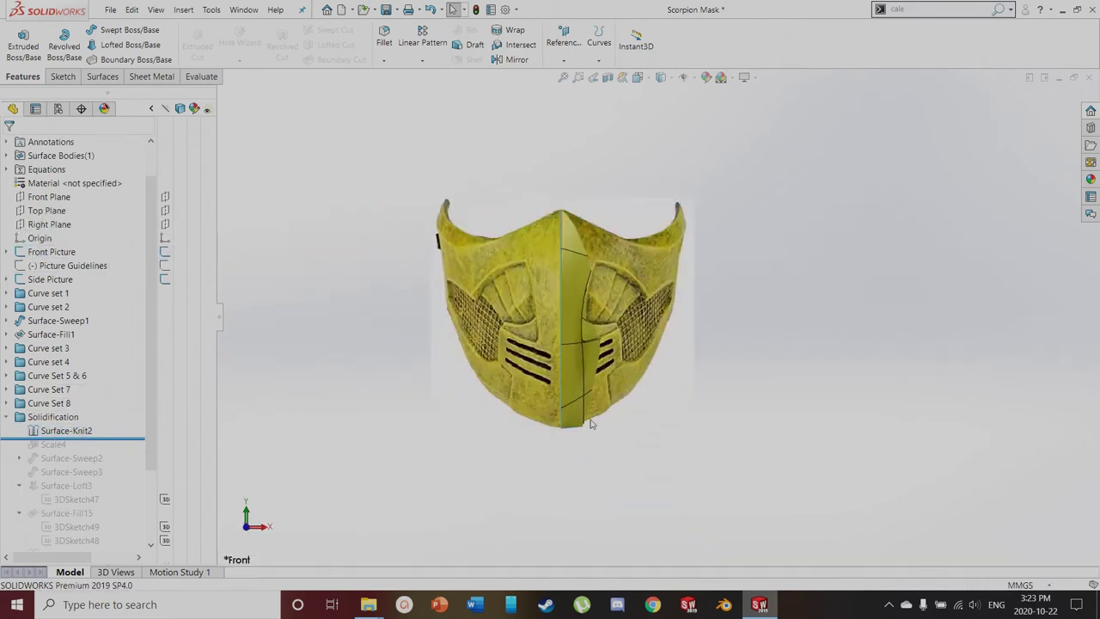
left_click(166, 255)
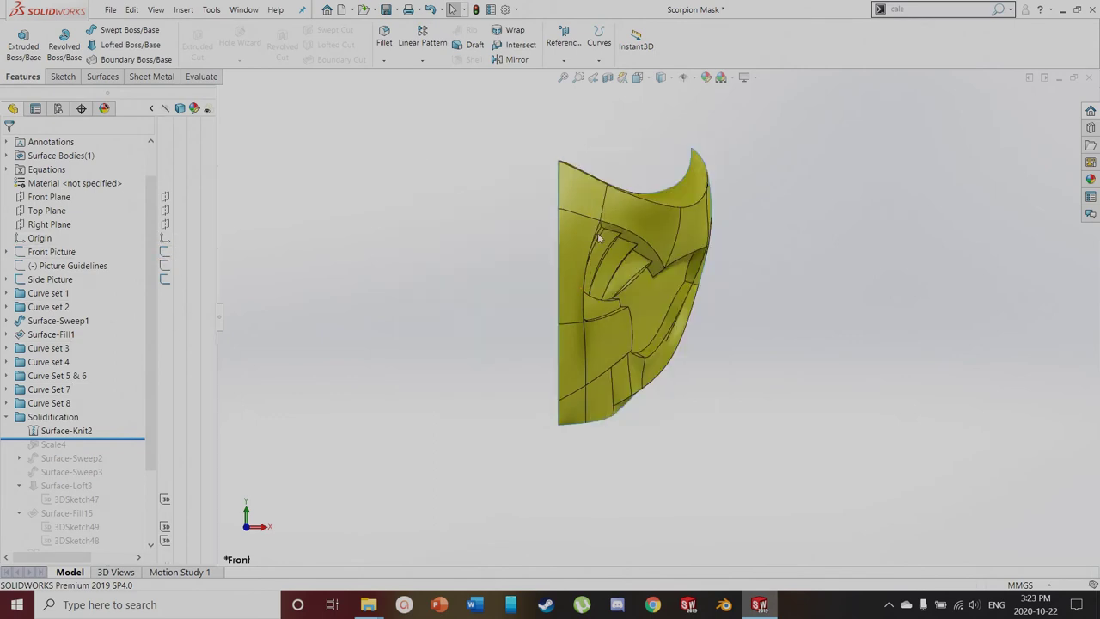
scroll(595, 397, "up", 1)
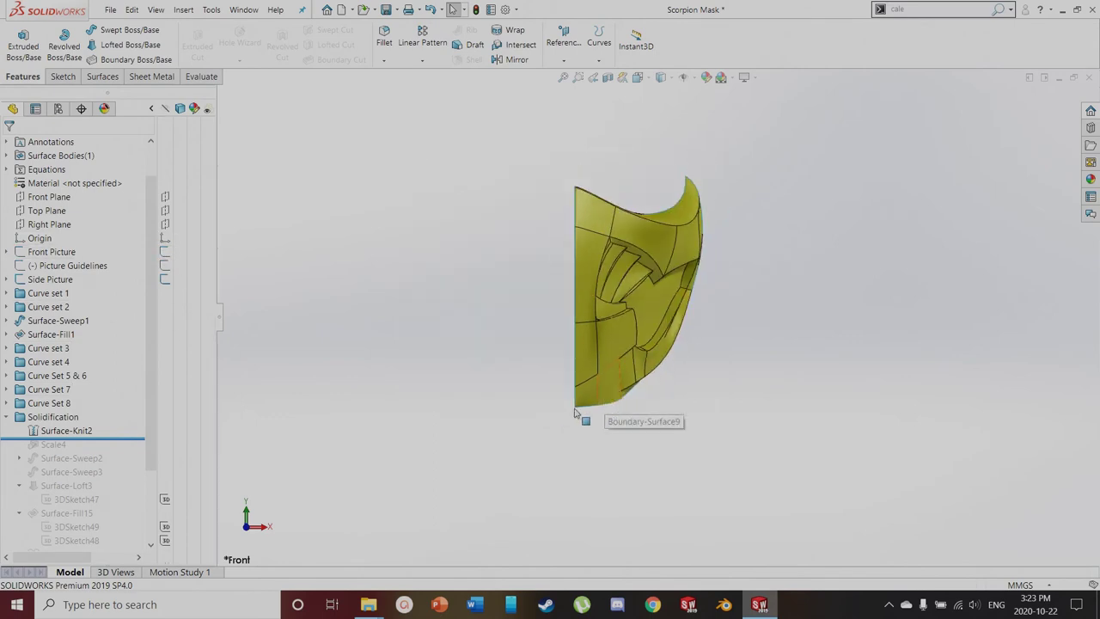
Hide the Side Picture sketch and display the Right Plane beside the knitted half mask
left_click(163, 278)
scroll(710, 429, "up", 1)
middle_click_drag(710, 428, 638, 425)
left_click(166, 224)
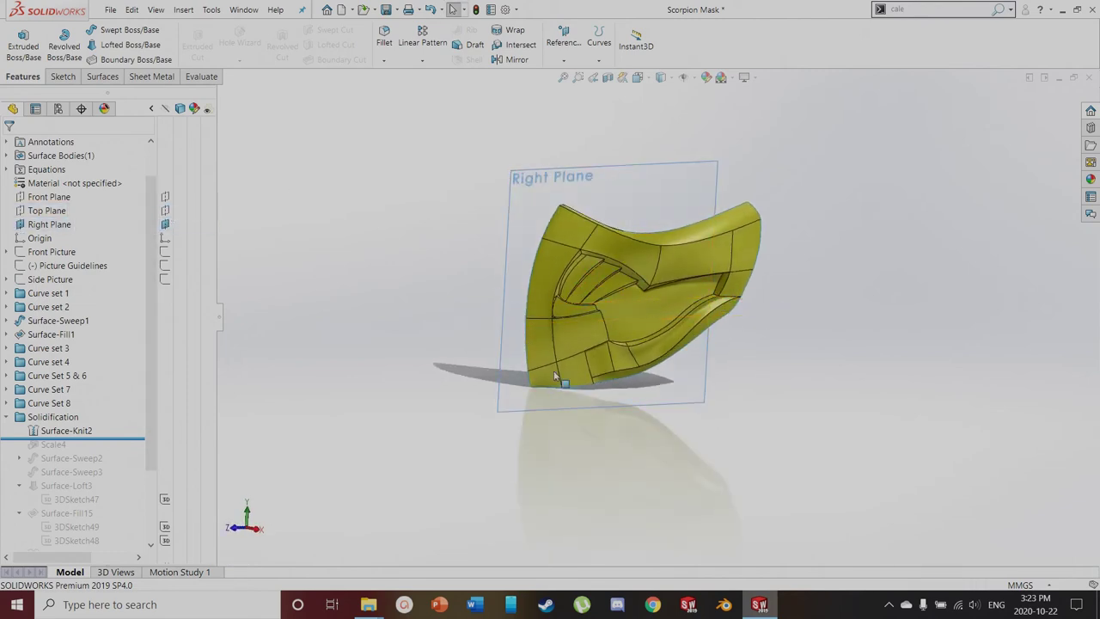
Mirror the Surface-Knit2 body about the Right Plane and inspect the full mask
left_click(514, 59)
left_click(563, 190)
left_click(578, 262)
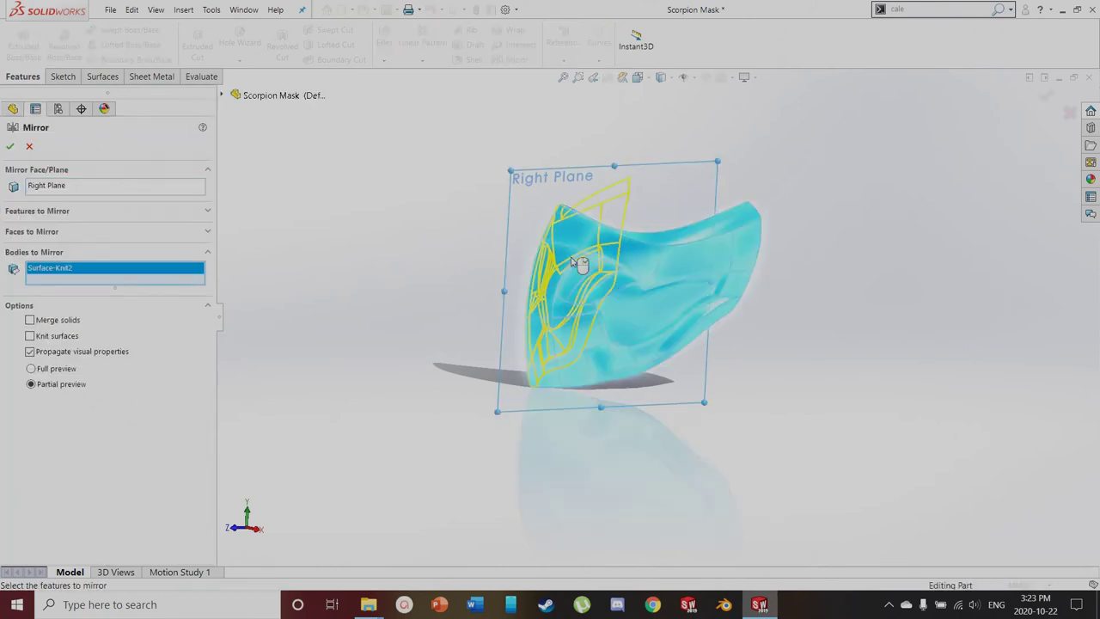
left_click(10, 146)
middle_click_drag(344, 233, 570, 314)
middle_click_drag(629, 271, 621, 265)
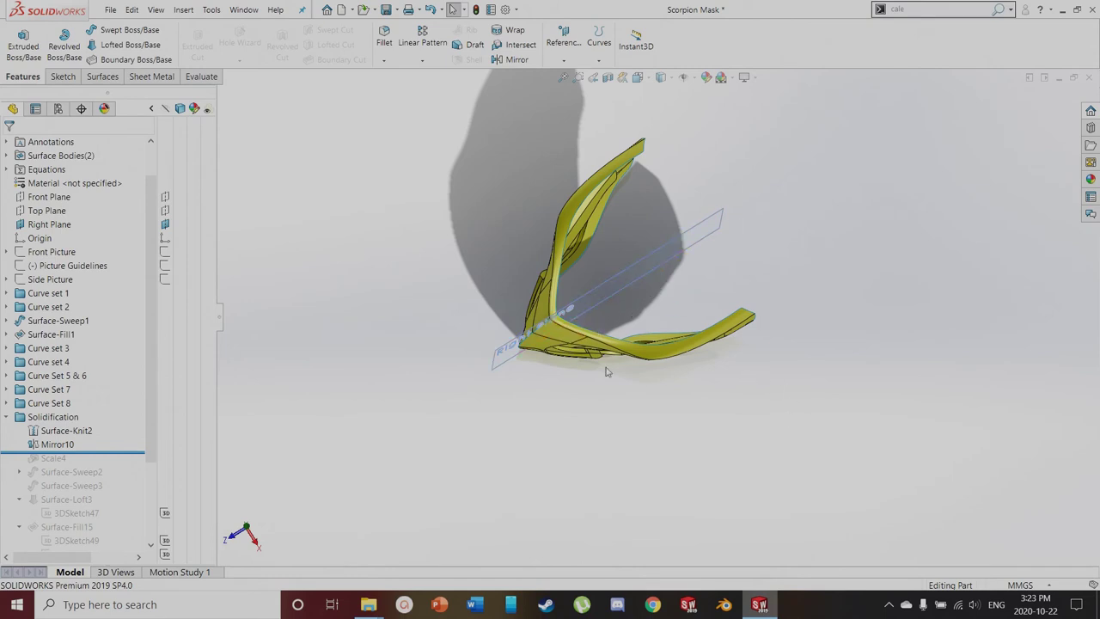
scroll(657, 367, "up", 3)
middle_click_drag(638, 340, 619, 163)
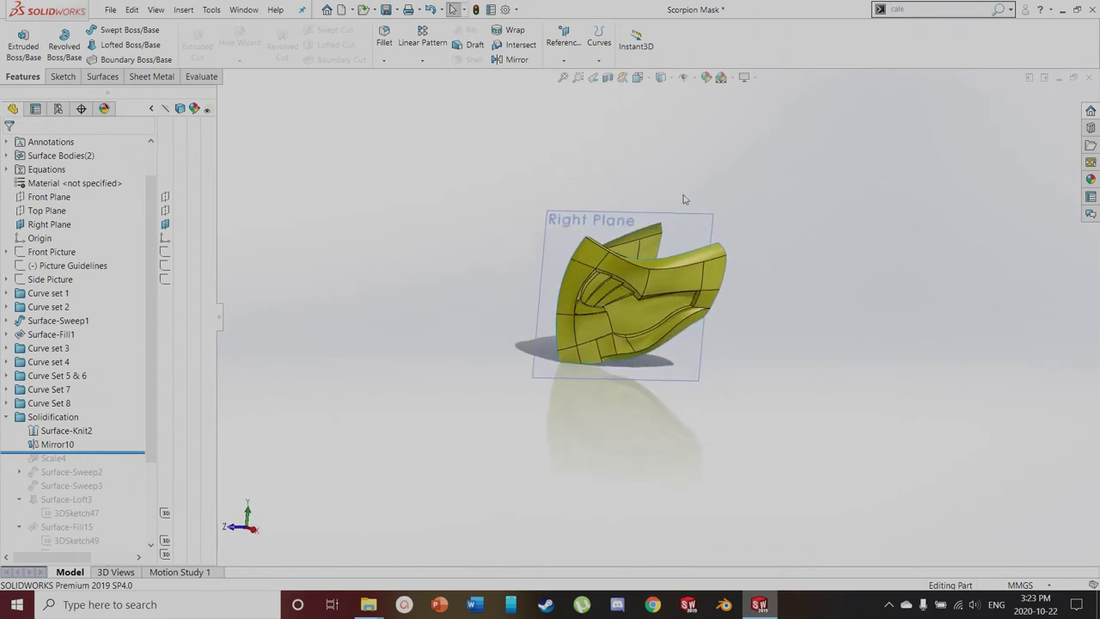
scroll(744, 321, "down", 2)
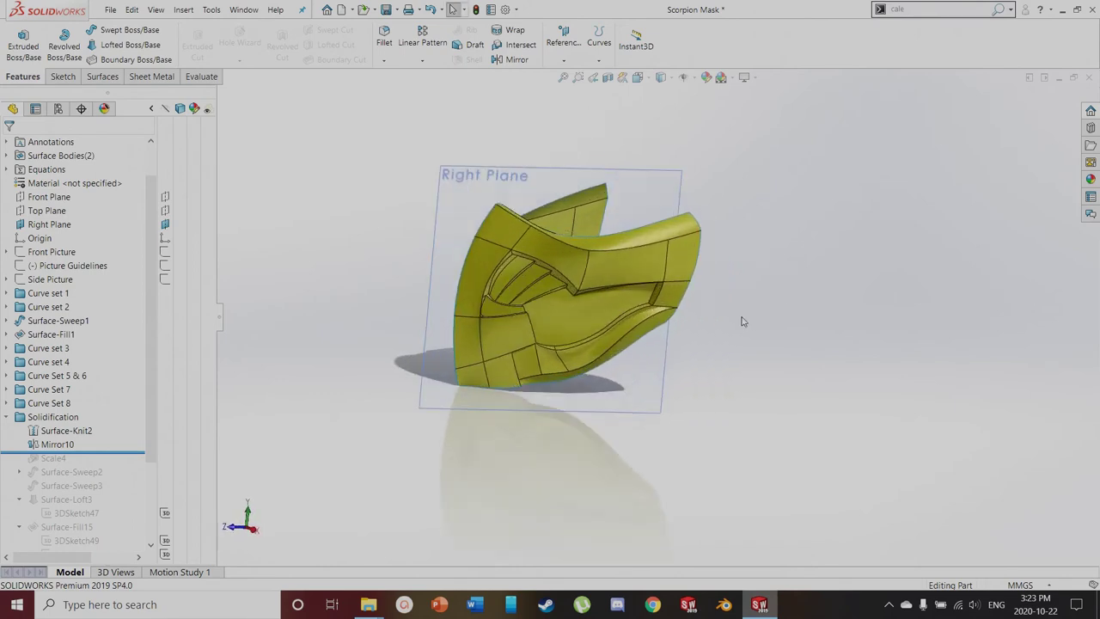
Delete the Mirror10 feature from the Solidification folder
left_click(55, 442)
key("Delete")
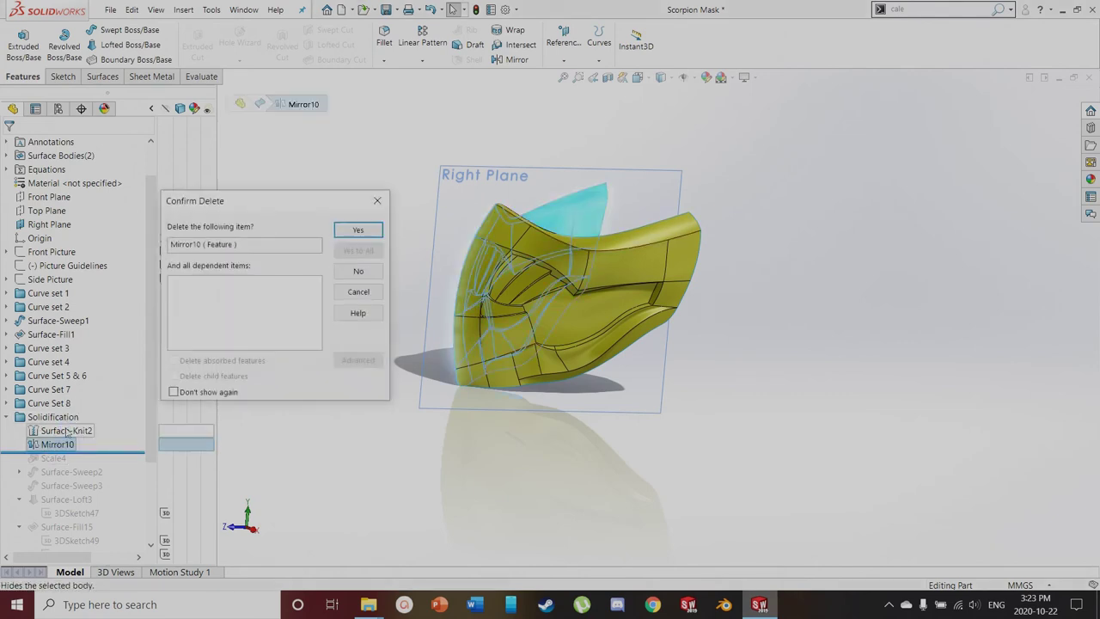
key("Return")
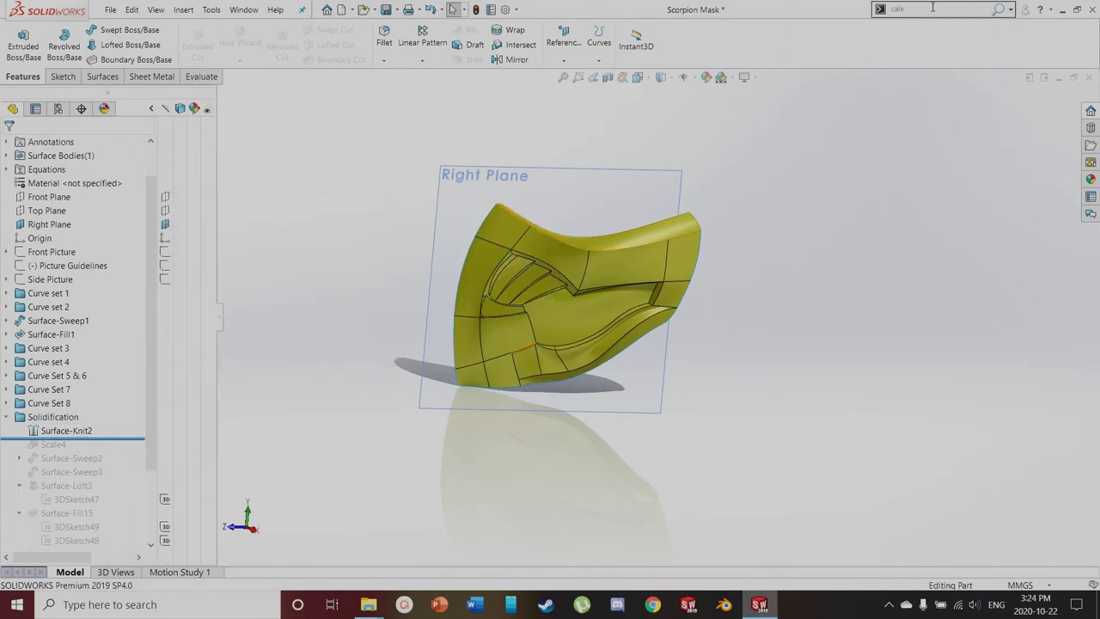
Locate the Scale command among the Molds commands without starting it
left_click(999, 14)
left_click(1059, 25)
left_click(184, 10)
mouse_move(248, 230)
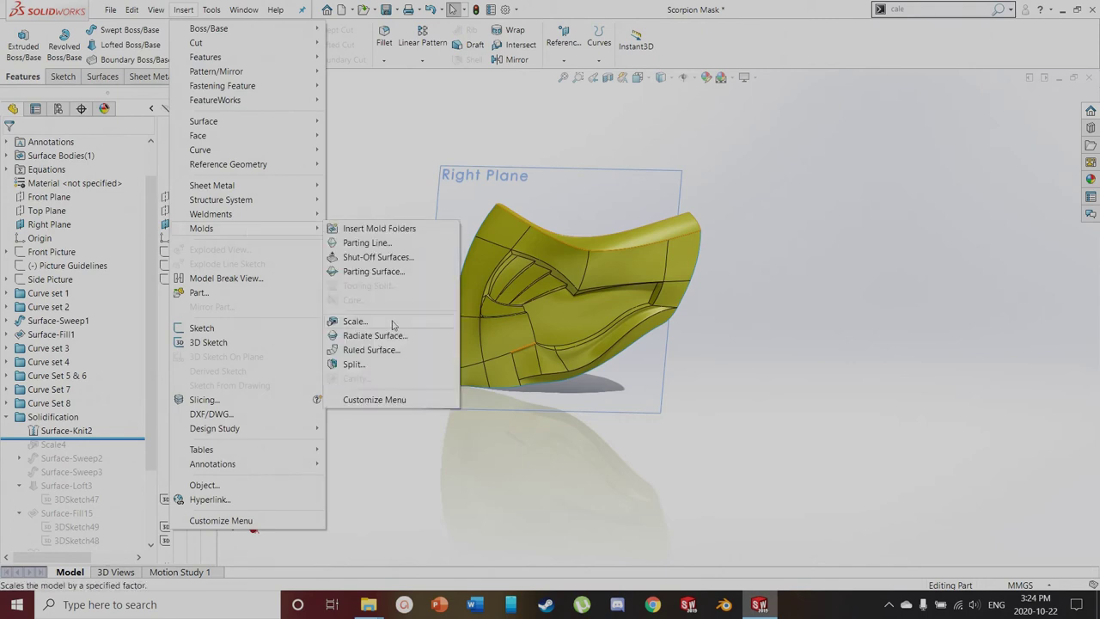
left_click(506, 362)
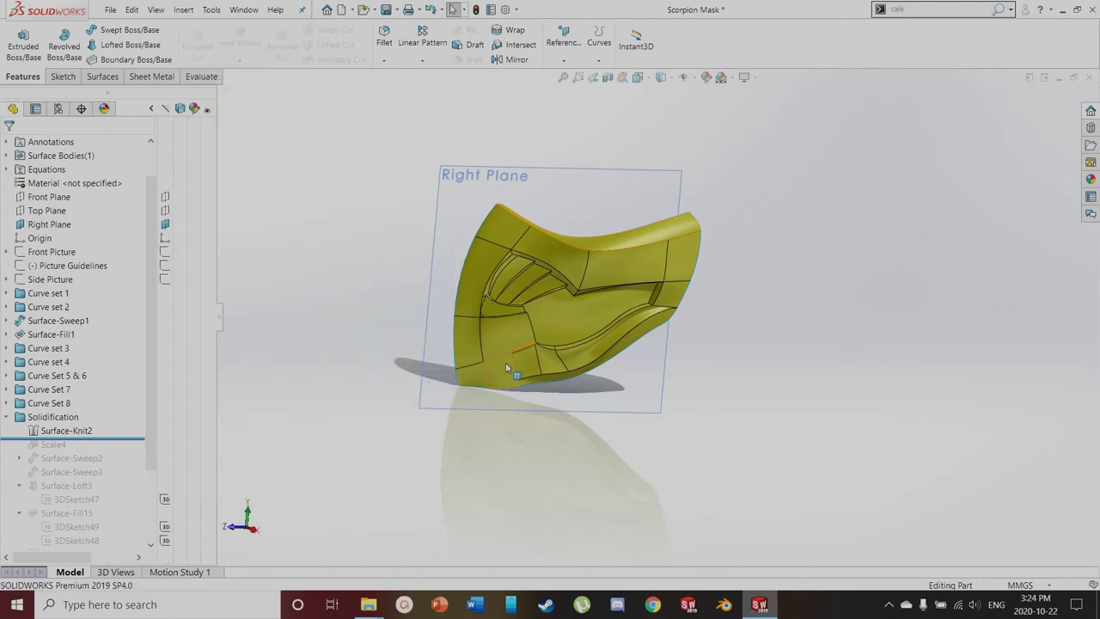
Roll the feature history forward past Scale4, review its per-axis scale factors about the origin, and accept the definition unchanged
left_click(68, 430)
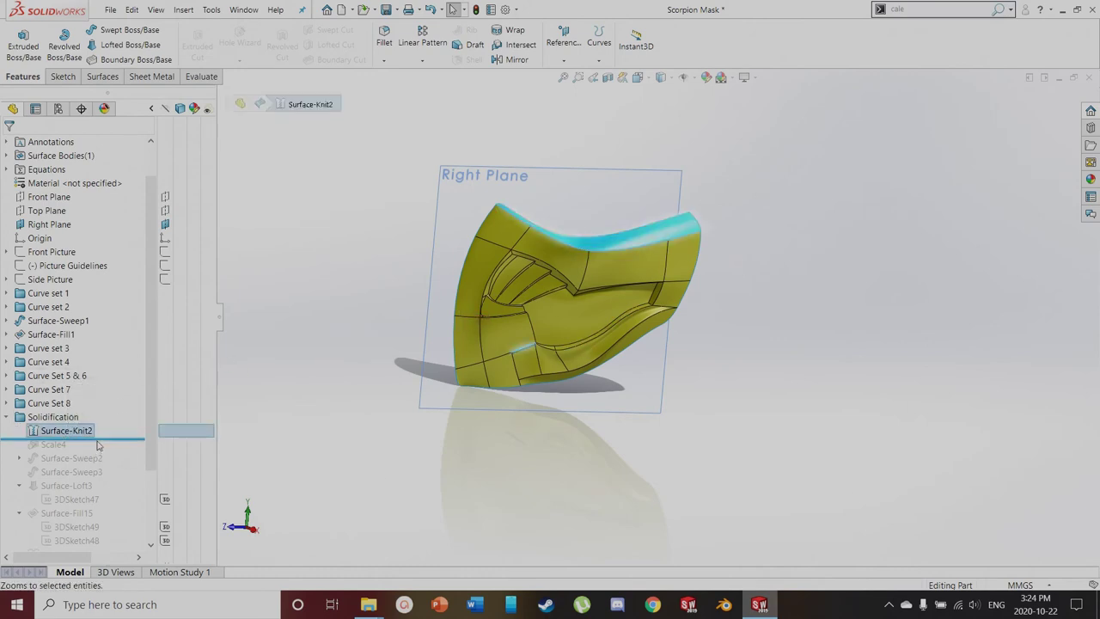
left_click_drag(101, 441, 54, 449)
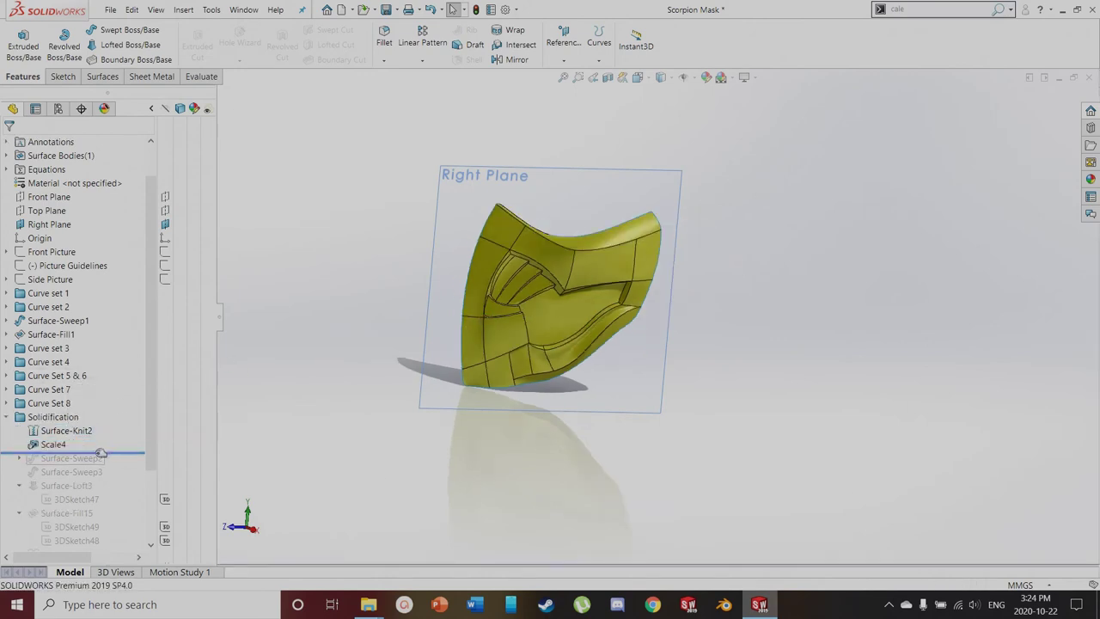
left_click(53, 446)
left_click(67, 423)
left_click(38, 275)
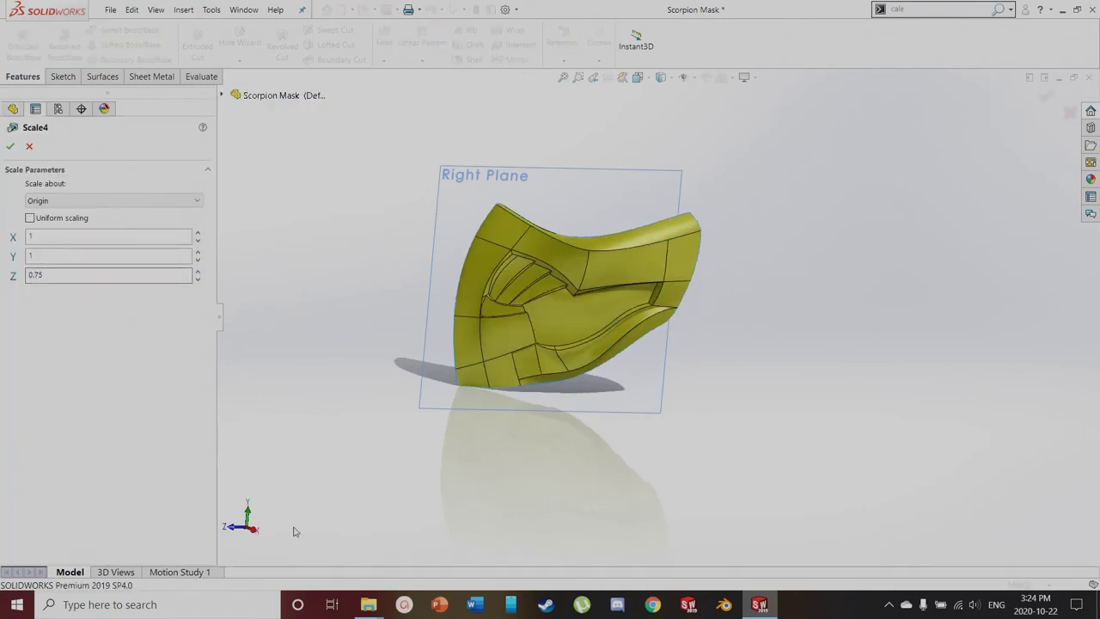
middle_click_drag(675, 401, 639, 376)
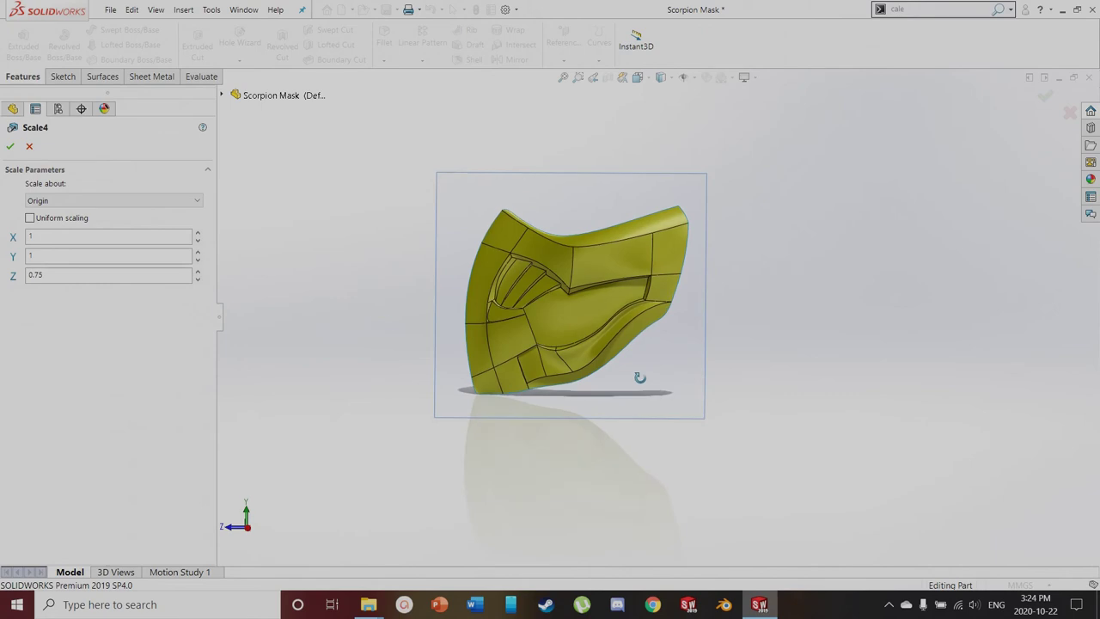
left_click(10, 146)
middle_click_drag(553, 240, 582, 464)
scroll(563, 288, "down", 2)
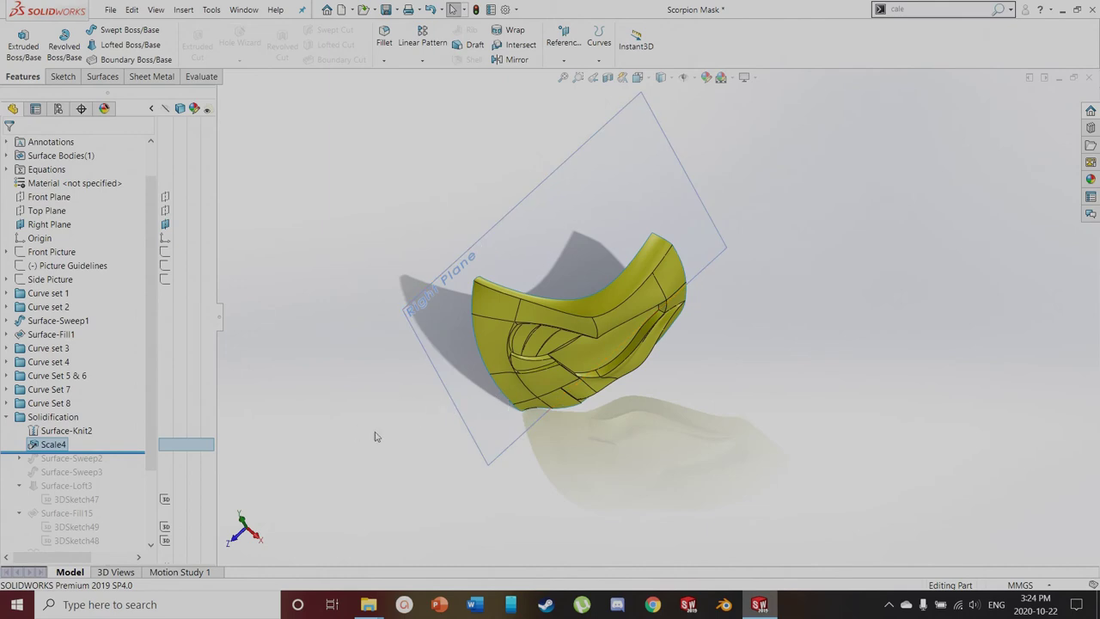
Roll the feature history forward past Surface-Fill15 to include the solidification sweeps, loft and fill
scroll(425, 436, "up", 4)
scroll(689, 473, "up", 1)
middle_click_drag(791, 323, 595, 557)
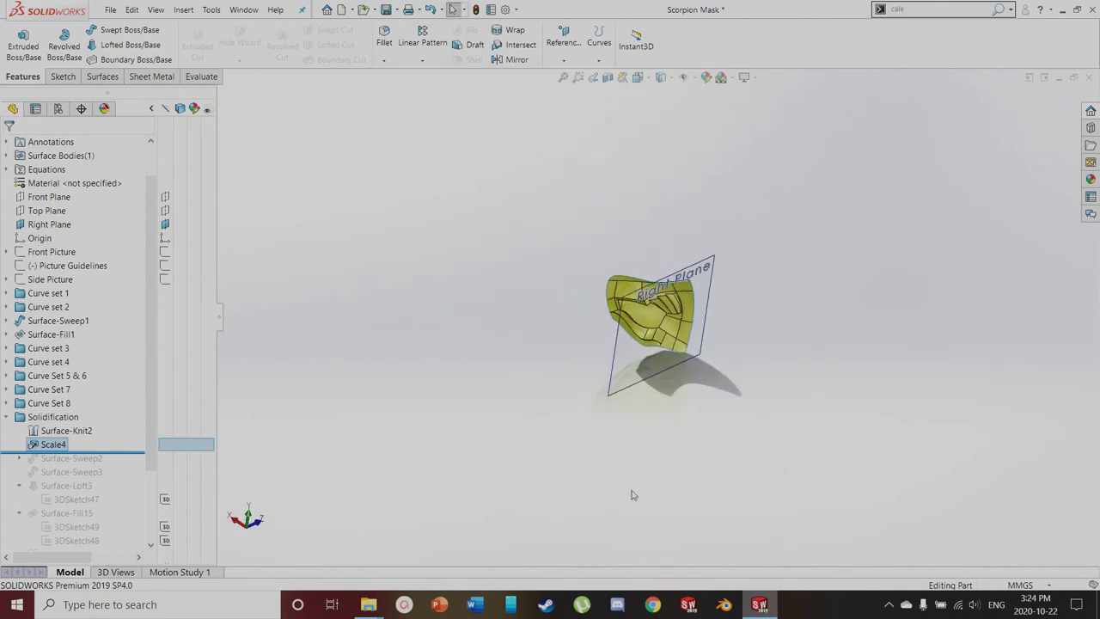
scroll(631, 310, "down", 5)
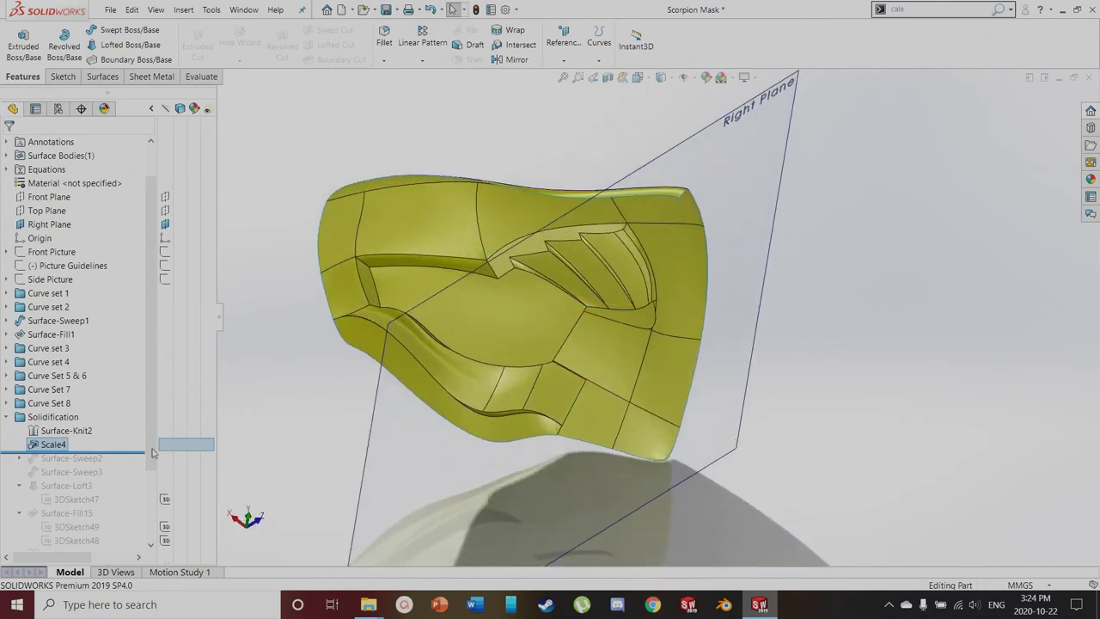
scroll(122, 451, "down", 2)
left_click_drag(119, 368, 98, 465)
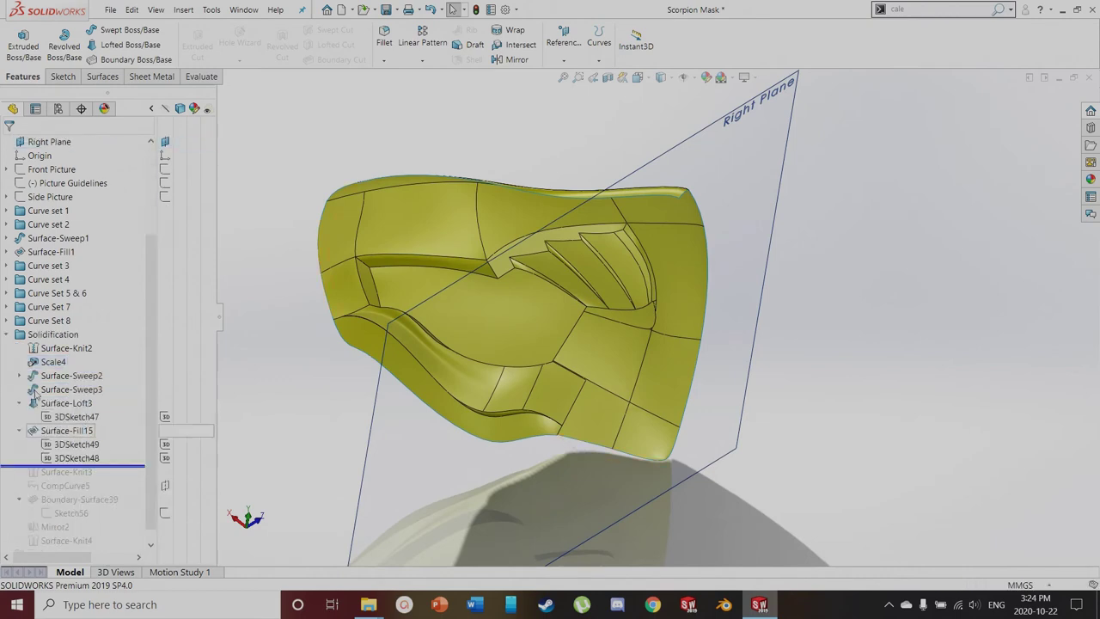
Expand Surface-Sweep2 and examine its 3DSketch44 profile line and the adjoining Surface-Loft2 edge along the mask's upper rim
left_click(18, 377)
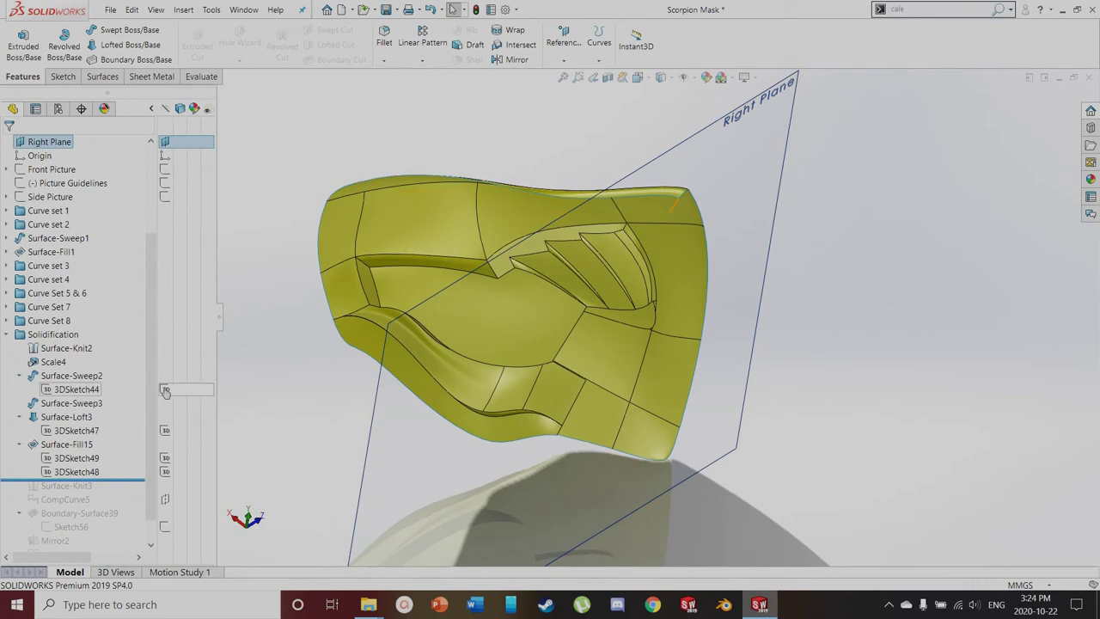
scroll(734, 185, "down", 4)
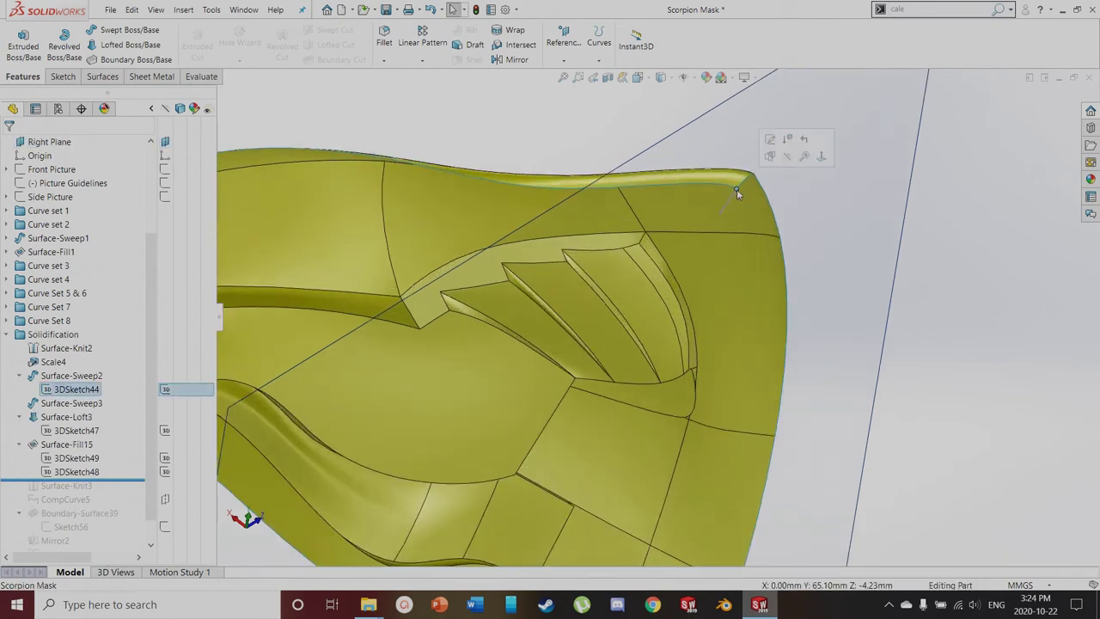
left_click(737, 190)
scroll(740, 191, "down", 2)
scroll(735, 206, "down", 2)
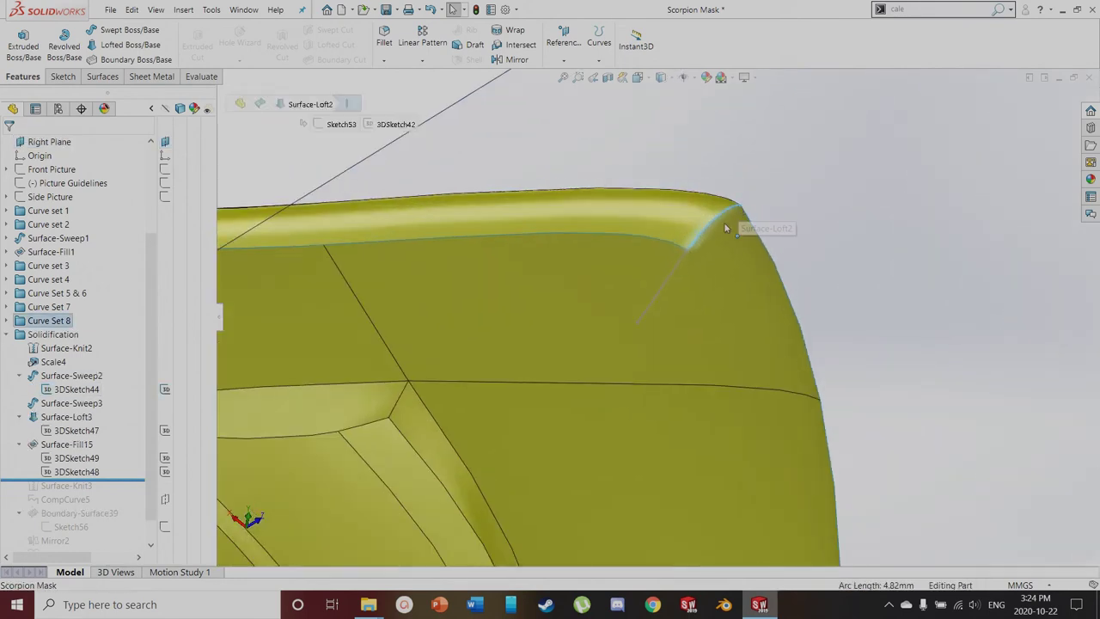
left_click(672, 277)
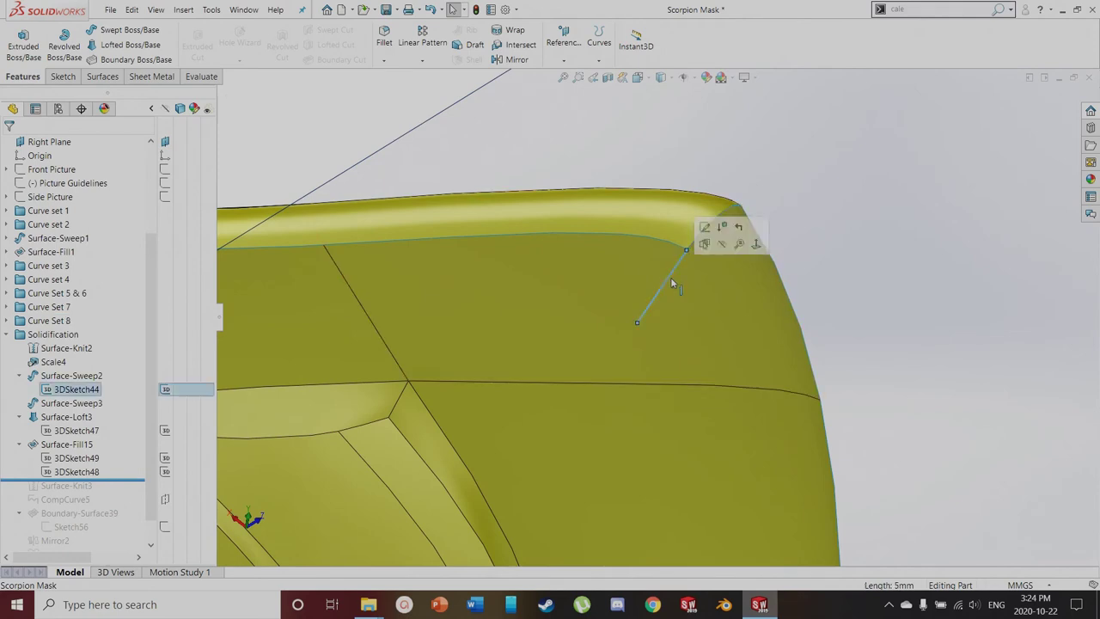
scroll(367, 400, "up", 4)
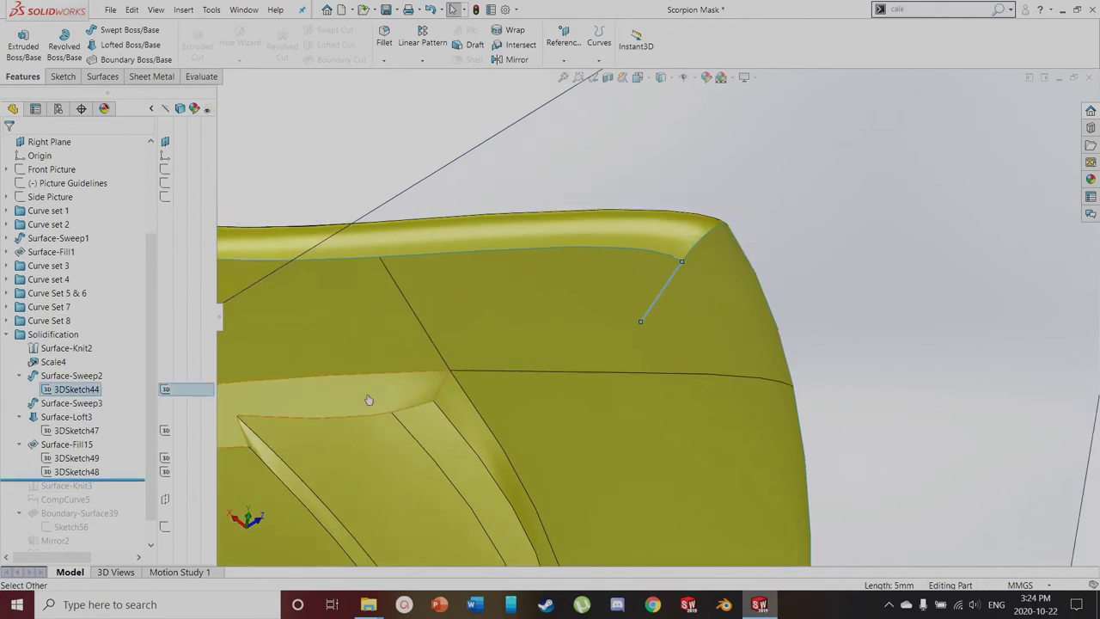
left_click(551, 284)
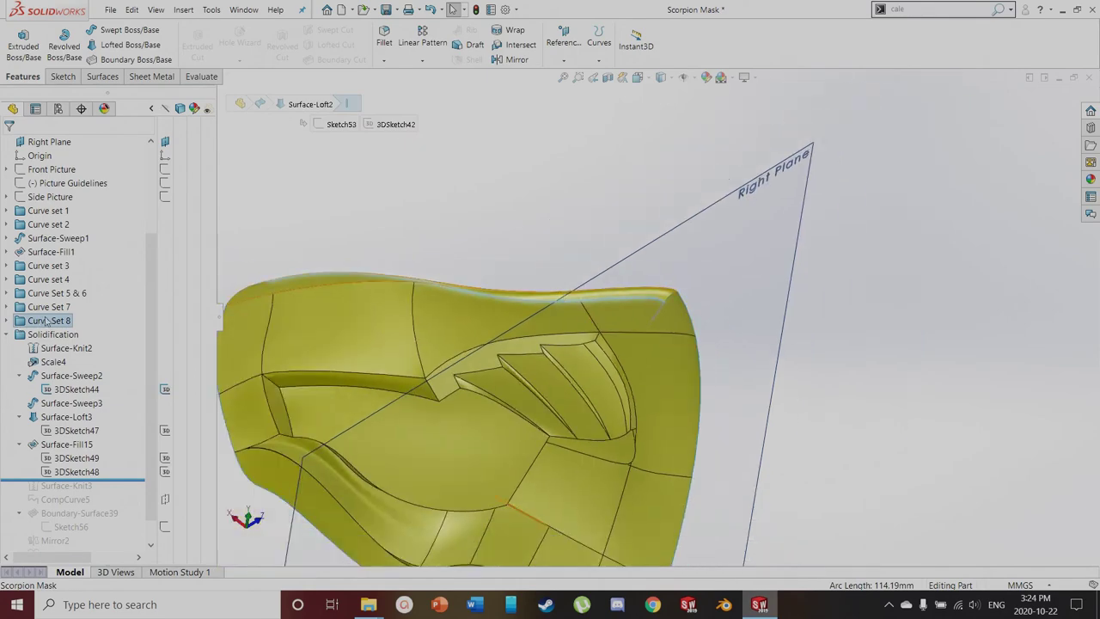
Show Surface-Sweep2 along the upper rim and examine its end edge and the neighbouring outer edges of the mask
left_click(71, 375)
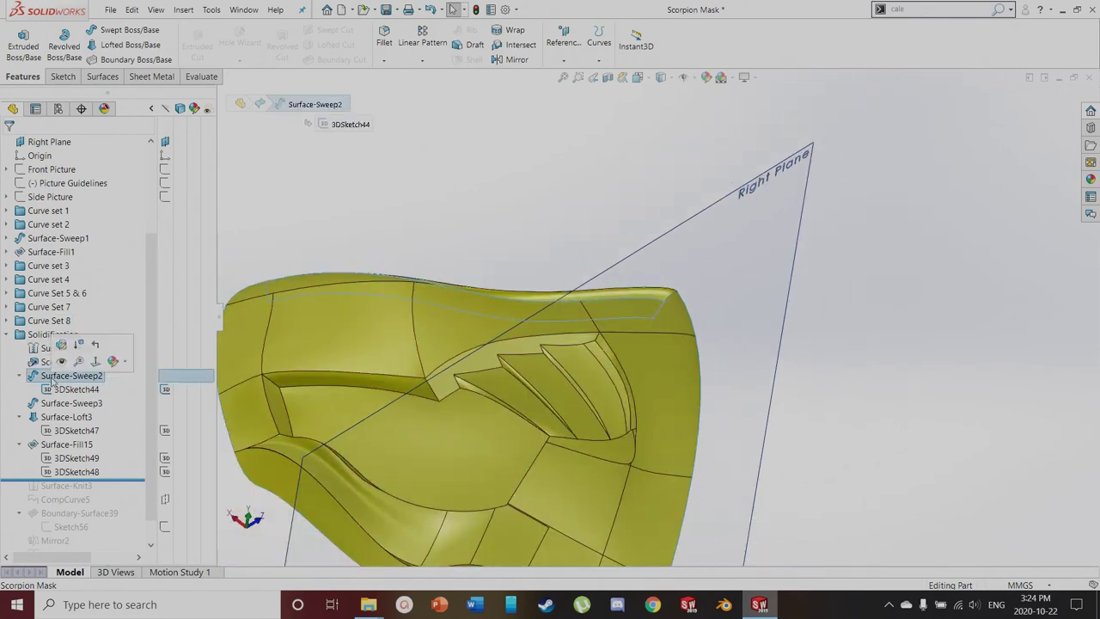
left_click(420, 270)
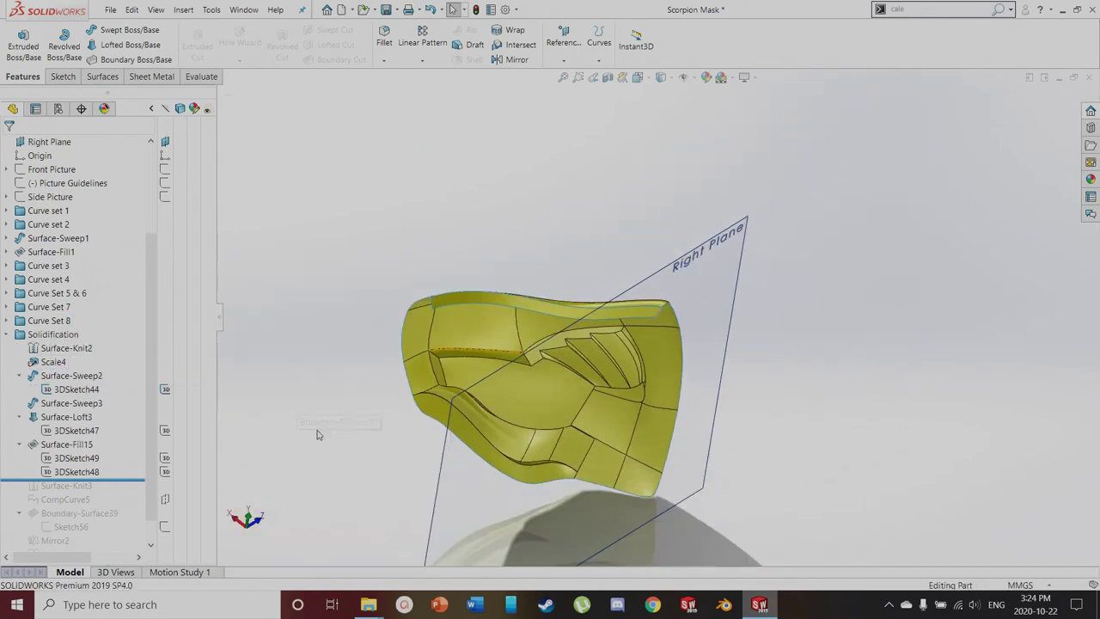
middle_click_drag(317, 435, 386, 404)
scroll(388, 402, "down", 4)
left_click(458, 255)
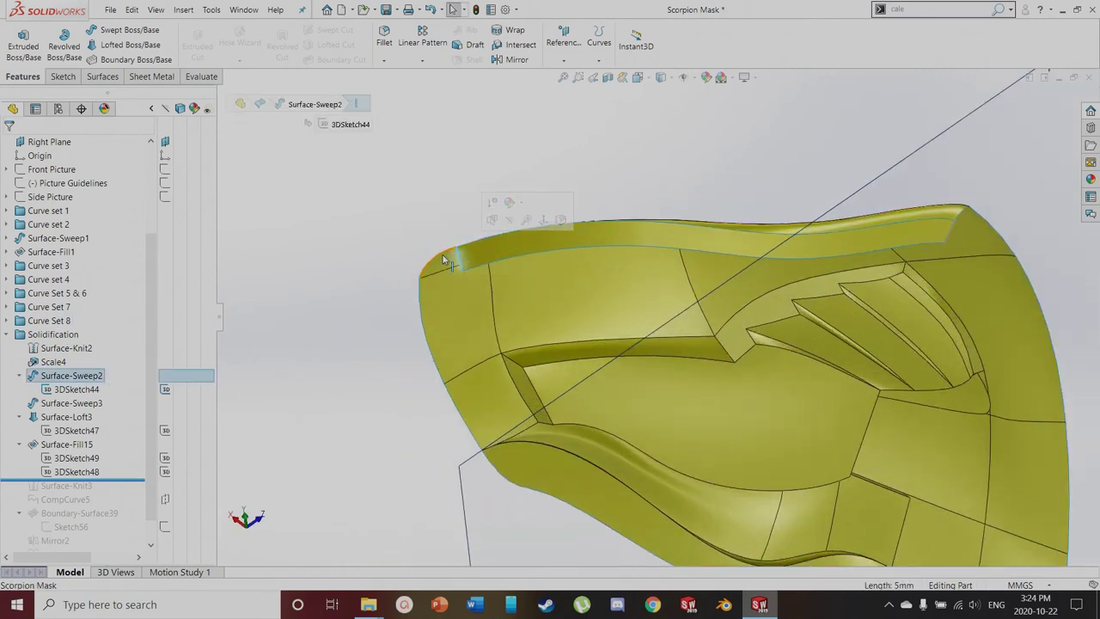
left_click(439, 255)
left_click(423, 316)
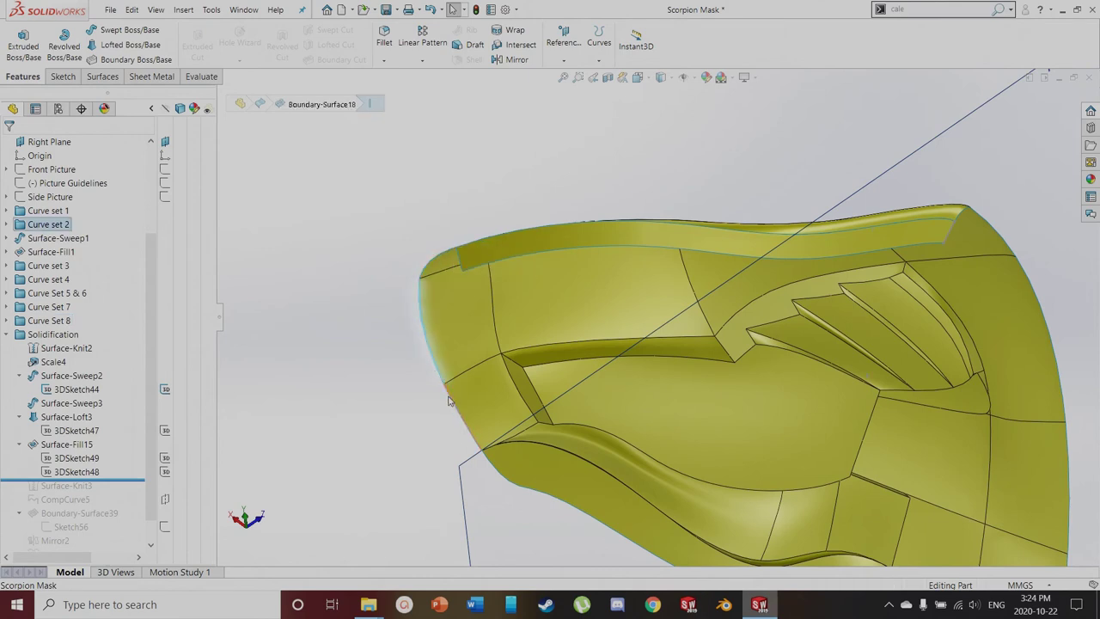
Show Surface-Sweep3 along the mask's outer side edge and inspect how it continues from Surface-Sweep2
left_click(72, 403)
left_click(78, 388)
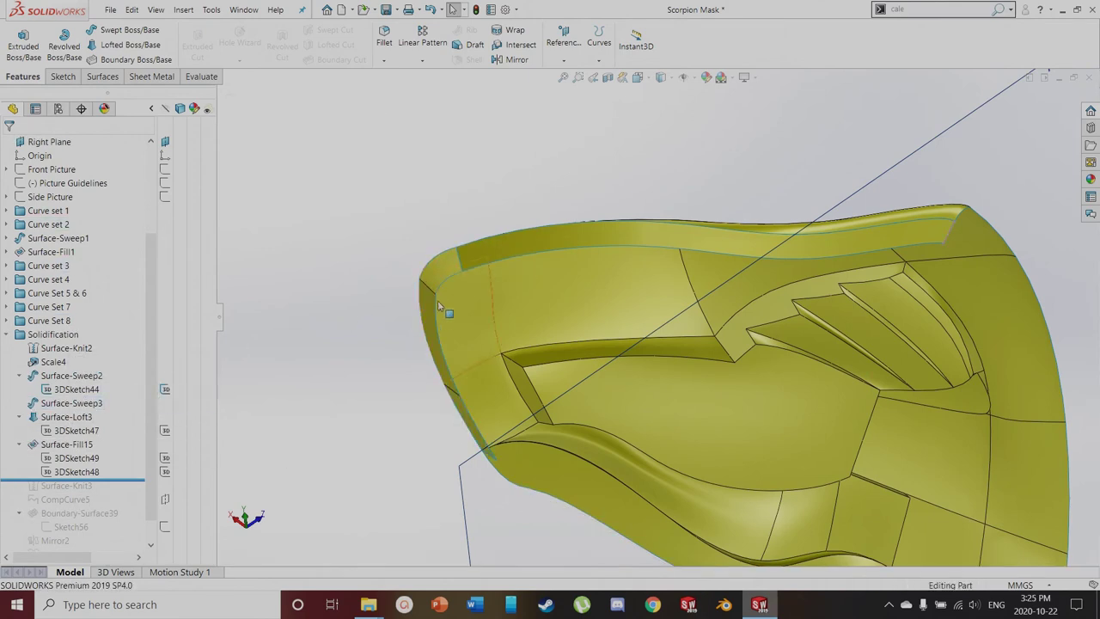
middle_click_drag(440, 288, 572, 325)
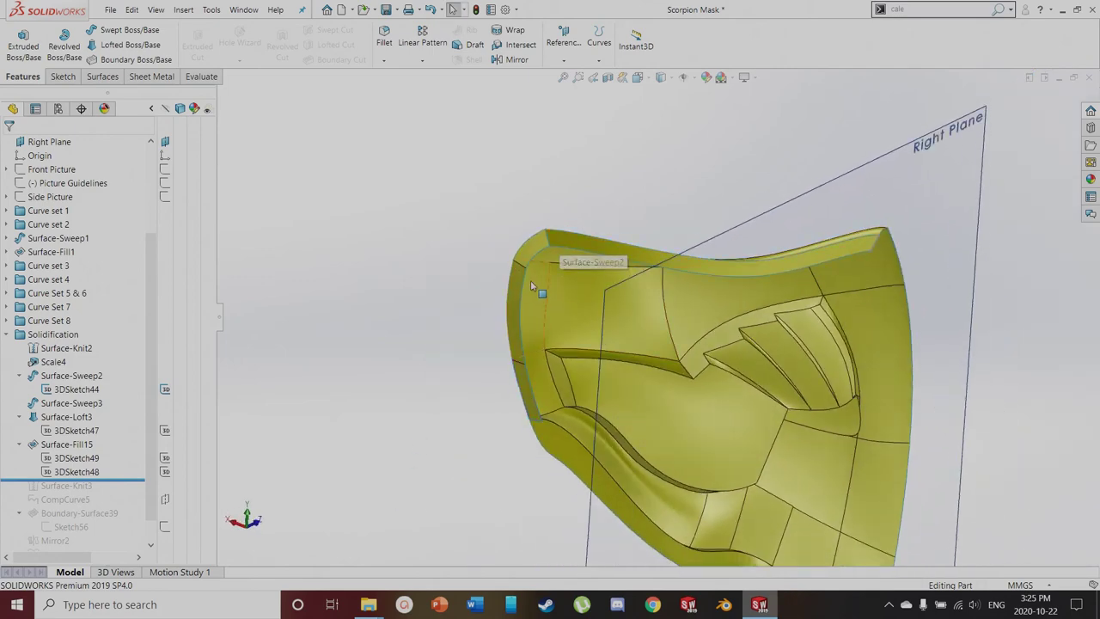
key("z")
key("z")
scroll(504, 416, "up", 1)
scroll(733, 505, "down", 3)
middle_click_drag(694, 473, 551, 395)
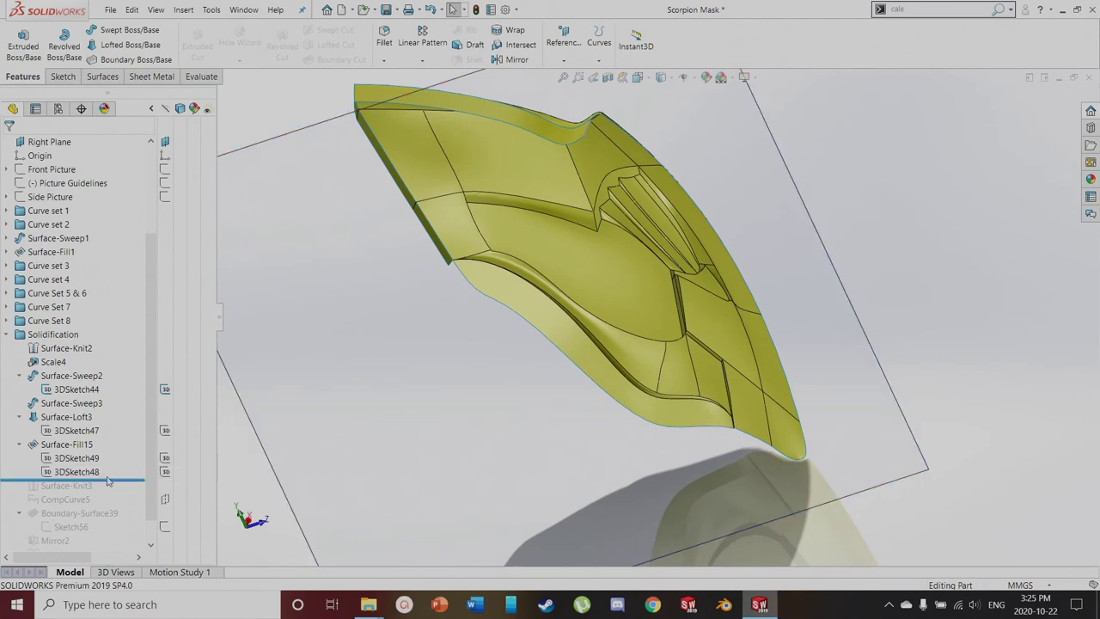
Examine the short sketched line at the corner of the mask's lower edge and its position relative to the swept rims
scroll(663, 453, "down", 3)
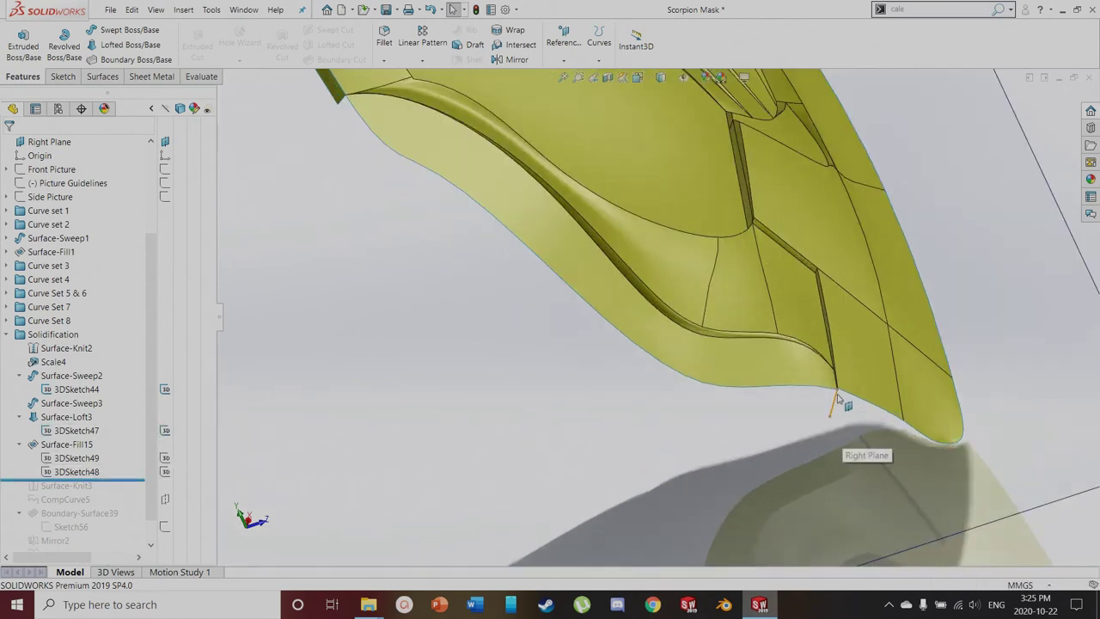
scroll(825, 412, "down", 5)
middle_click_drag(816, 414, 748, 343)
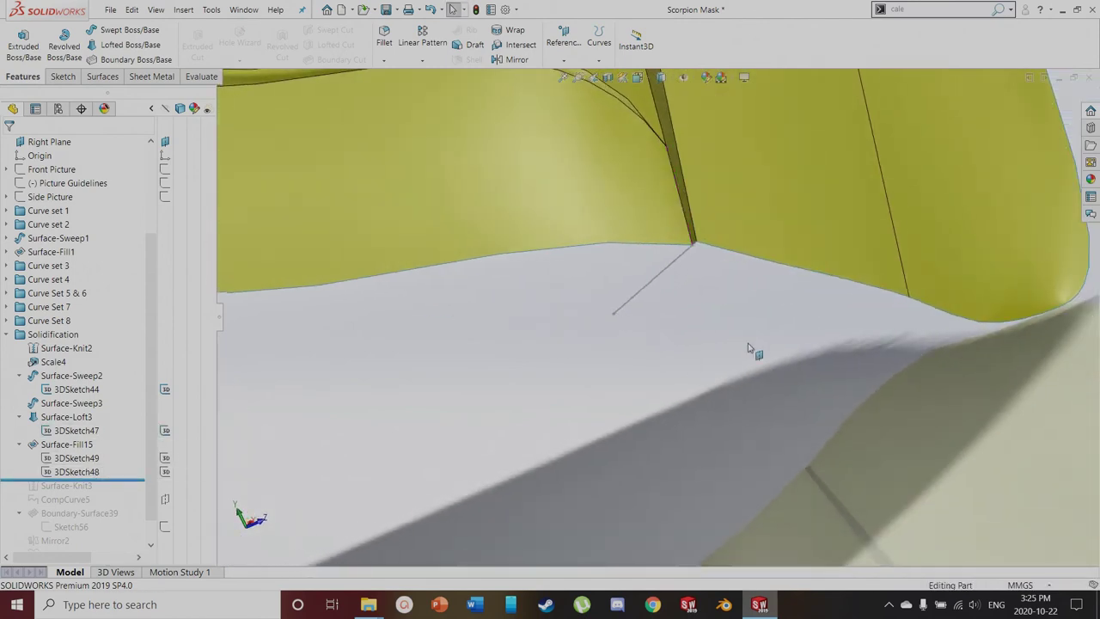
scroll(644, 319, "up", 8)
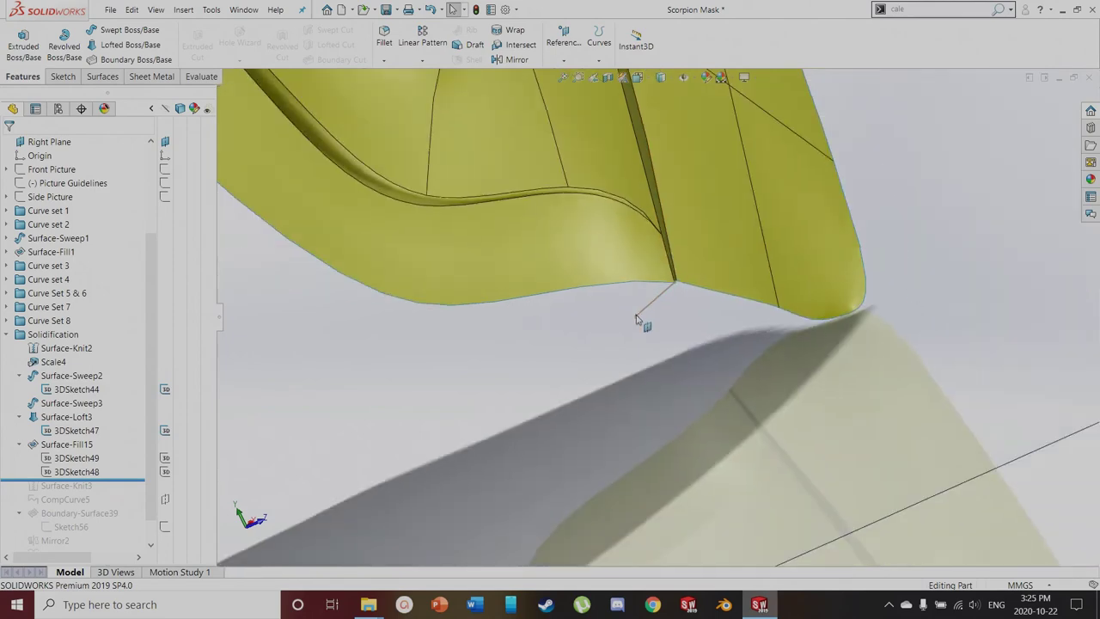
middle_click_drag(586, 277, 600, 325)
scroll(569, 137, "down", 3)
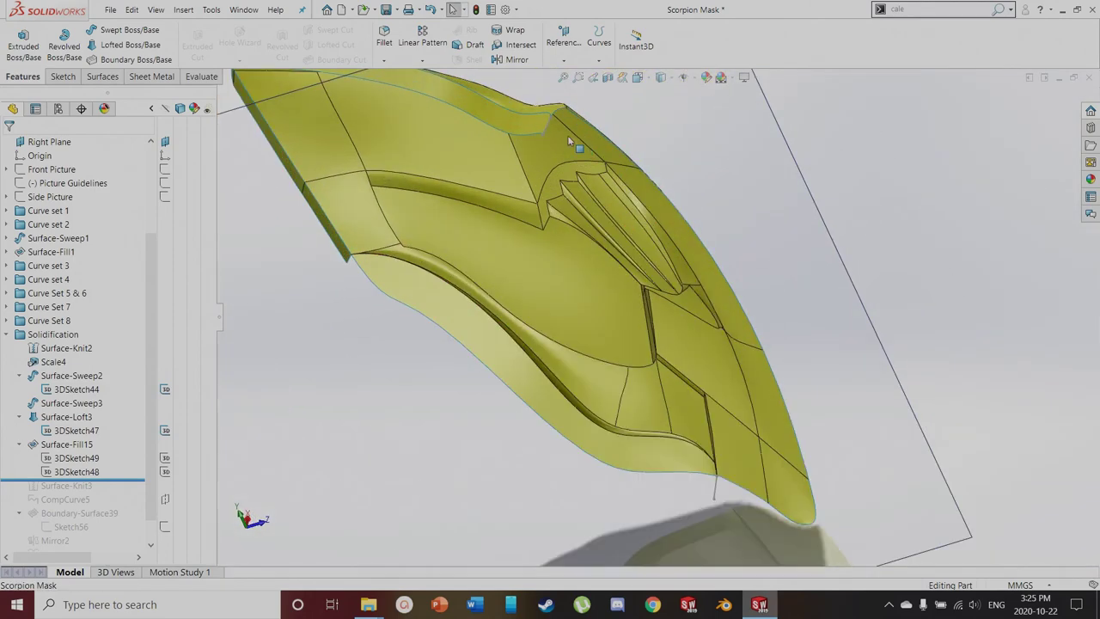
scroll(528, 138, "up", 3)
middle_click_drag(447, 212, 569, 202)
scroll(484, 291, "up", 3)
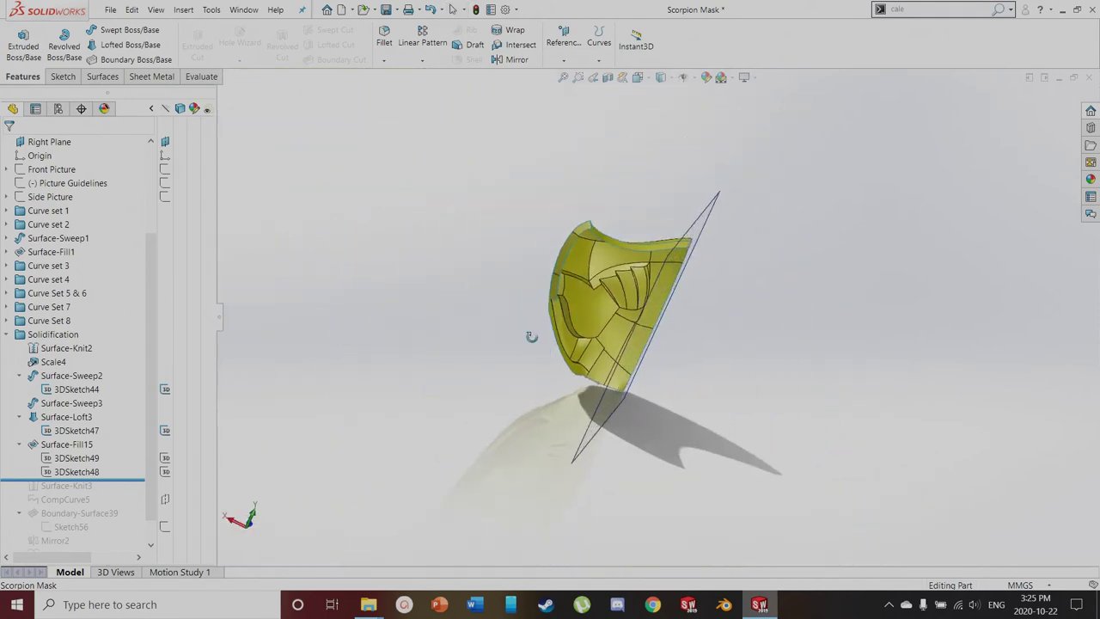
Show Surface-Loft3 along the mask's curved lower edge and inspect its end at the remaining gap near the chin
middle_click_drag(538, 347, 413, 347)
scroll(633, 378, "down", 2)
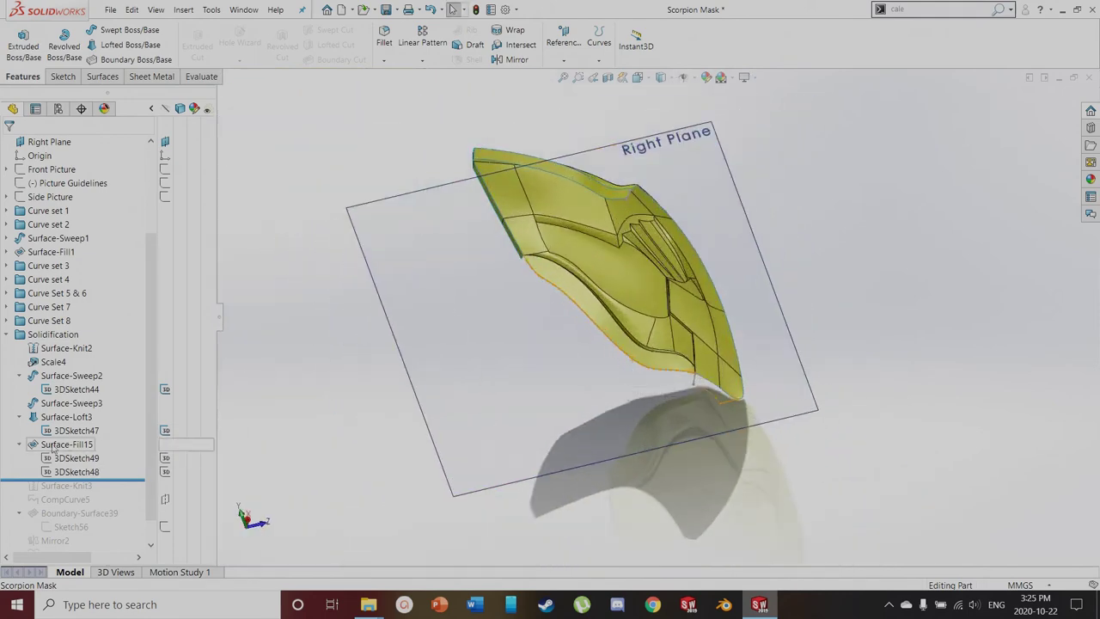
left_click(52, 416)
scroll(541, 261, "down", 3)
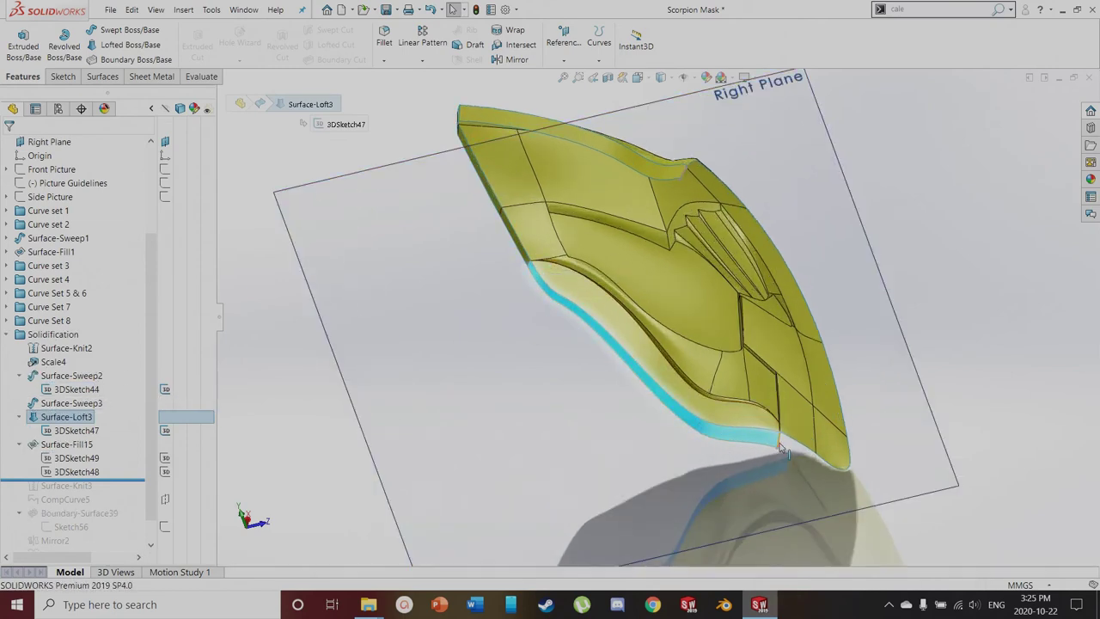
left_click(554, 445)
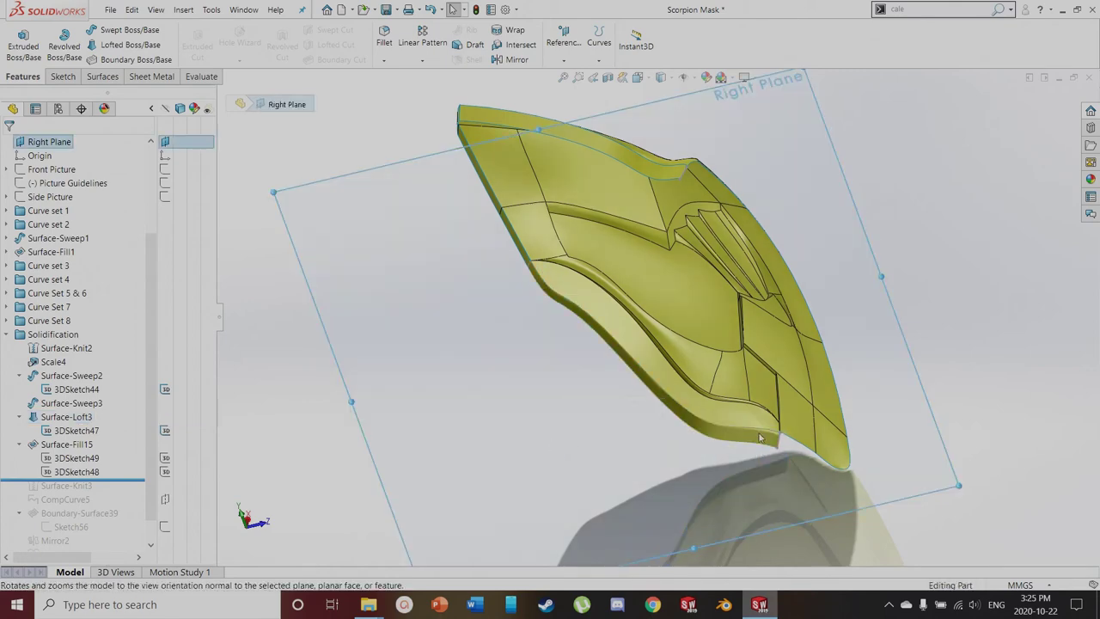
middle_click_drag(653, 494, 676, 467)
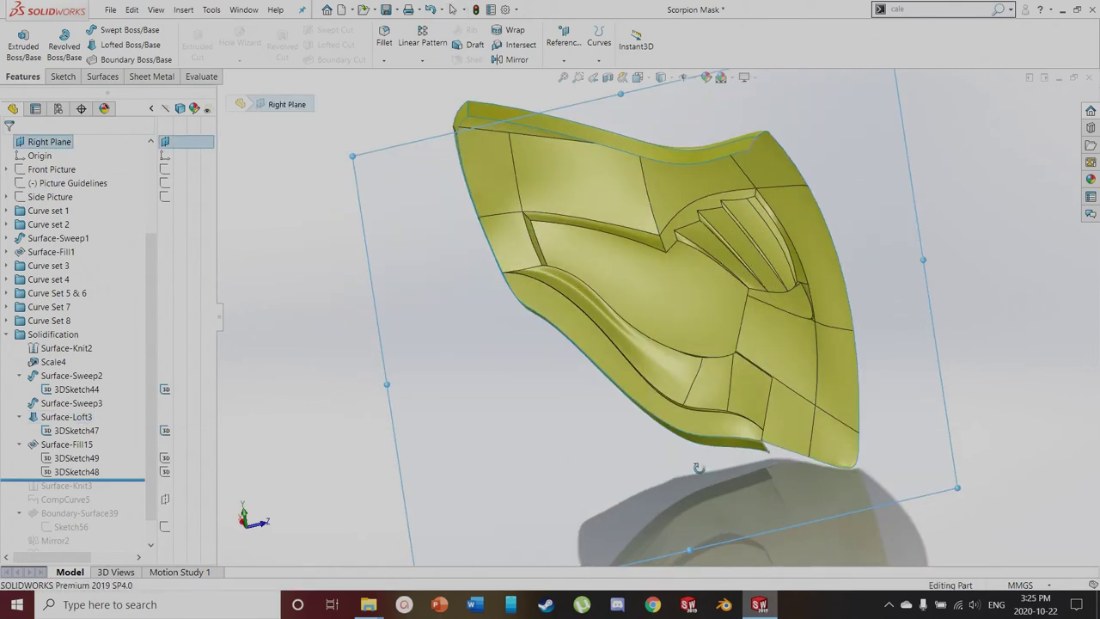
scroll(827, 508, "down", 6)
middle_click_drag(861, 458, 847, 458)
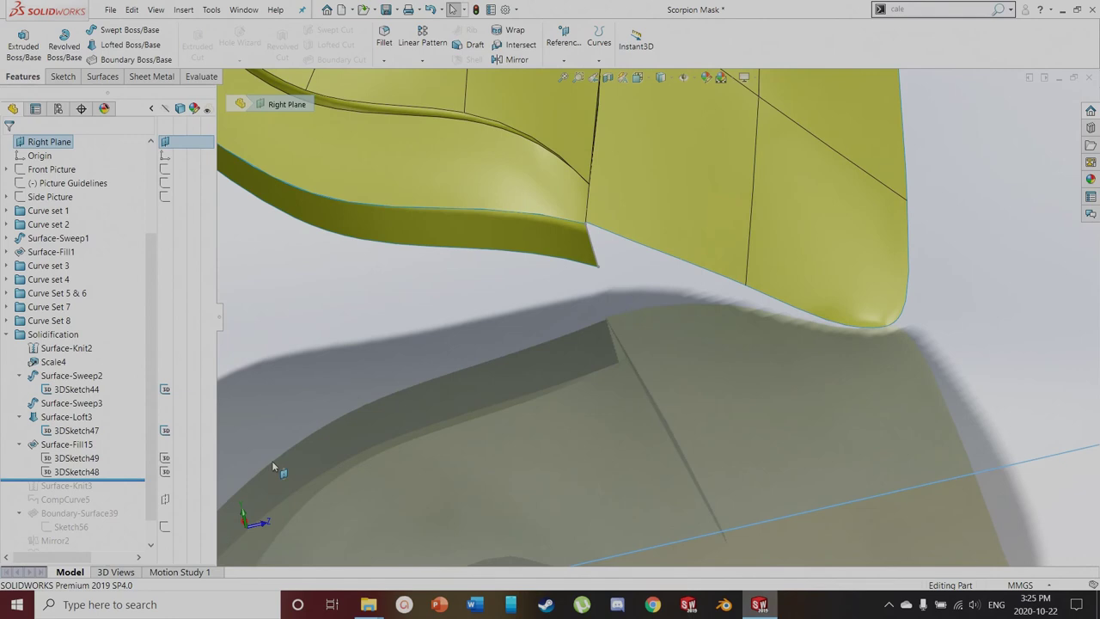
Show 3DSketch49 and 3DSketch48 around the open gap at the chin and examine their endpoints and the adjoining corner edge
left_click(163, 456)
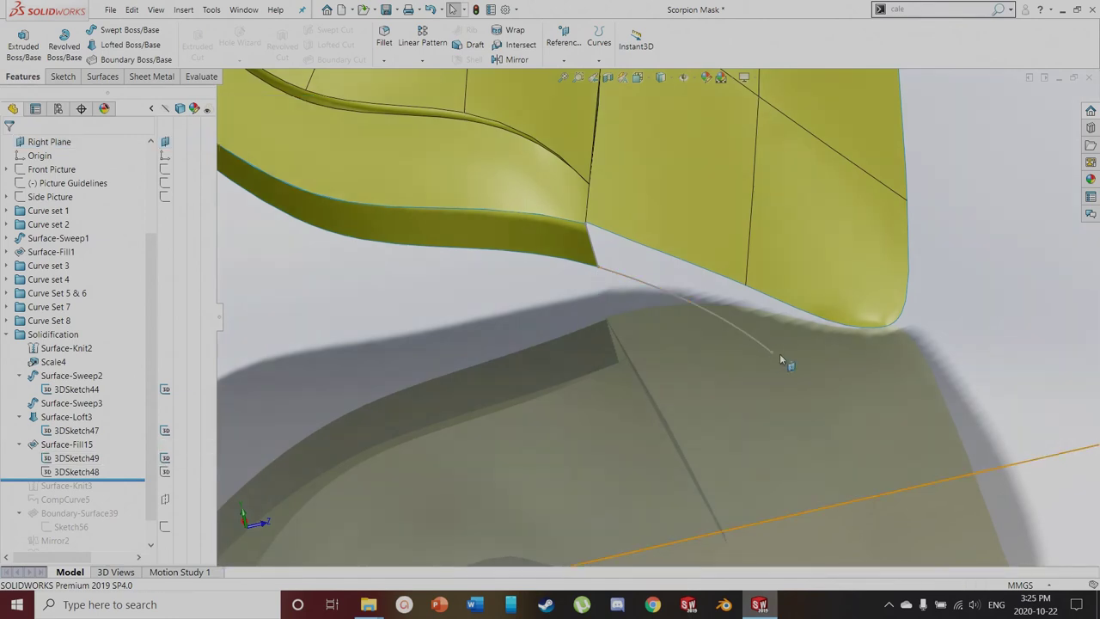
left_click(167, 473)
left_click(890, 329)
left_click(887, 329)
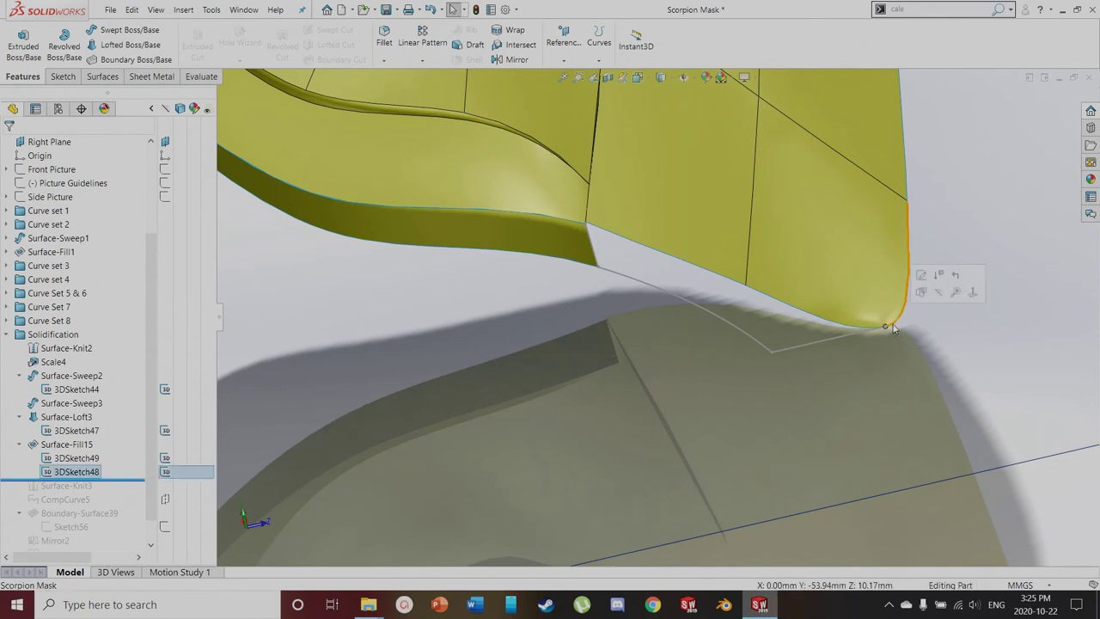
left_click(894, 328)
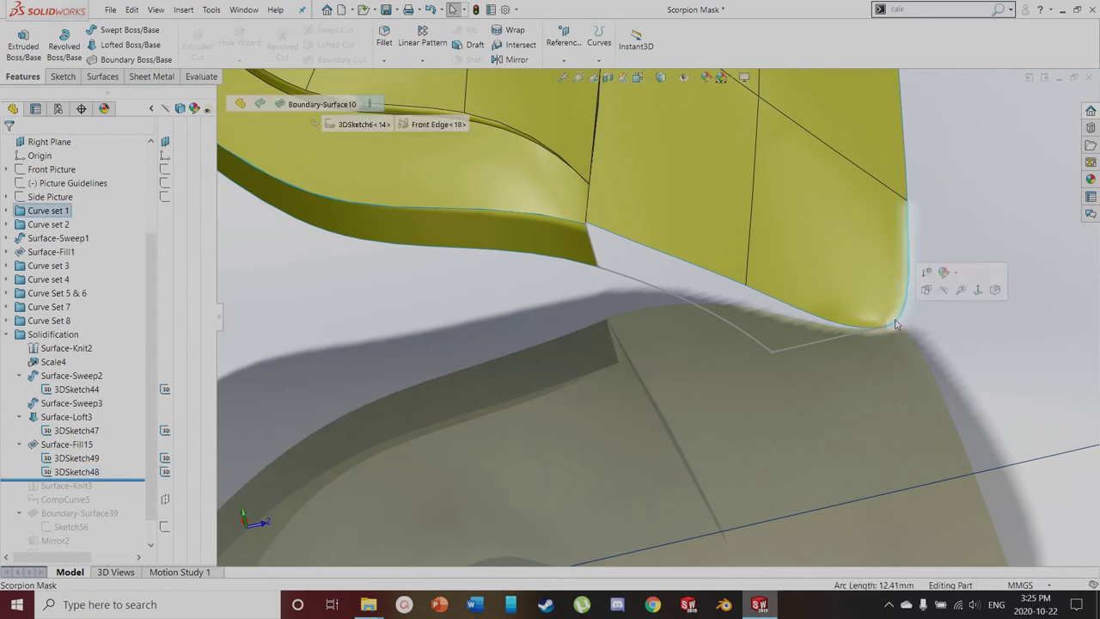
left_click(773, 352)
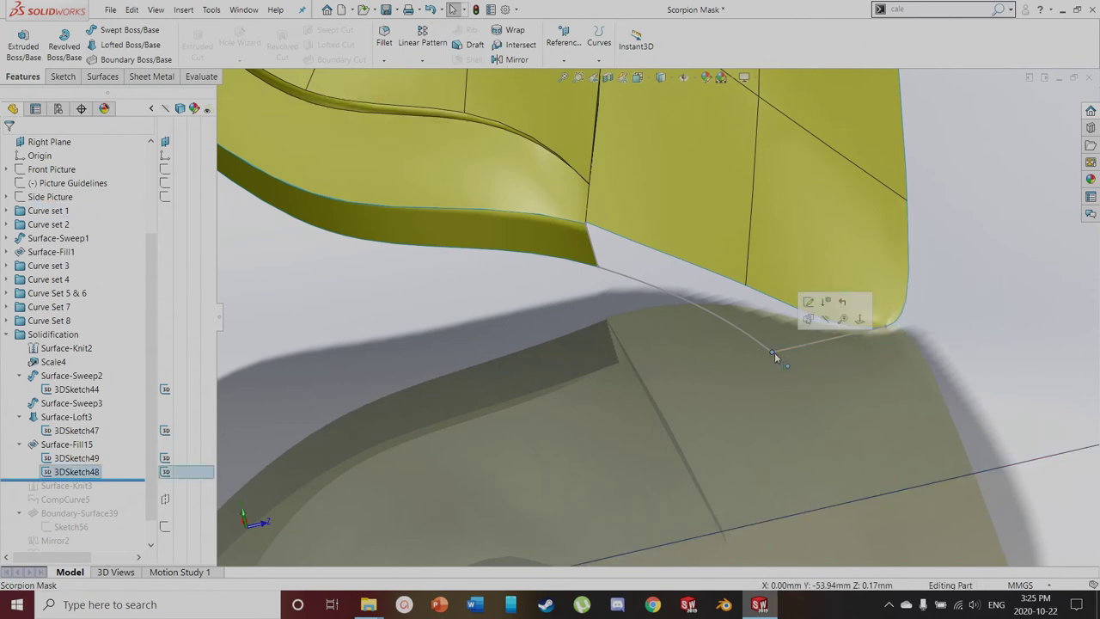
Show Surface-Fill15 across the gap at the chin and inspect the rim all around the half mask
left_click(77, 443)
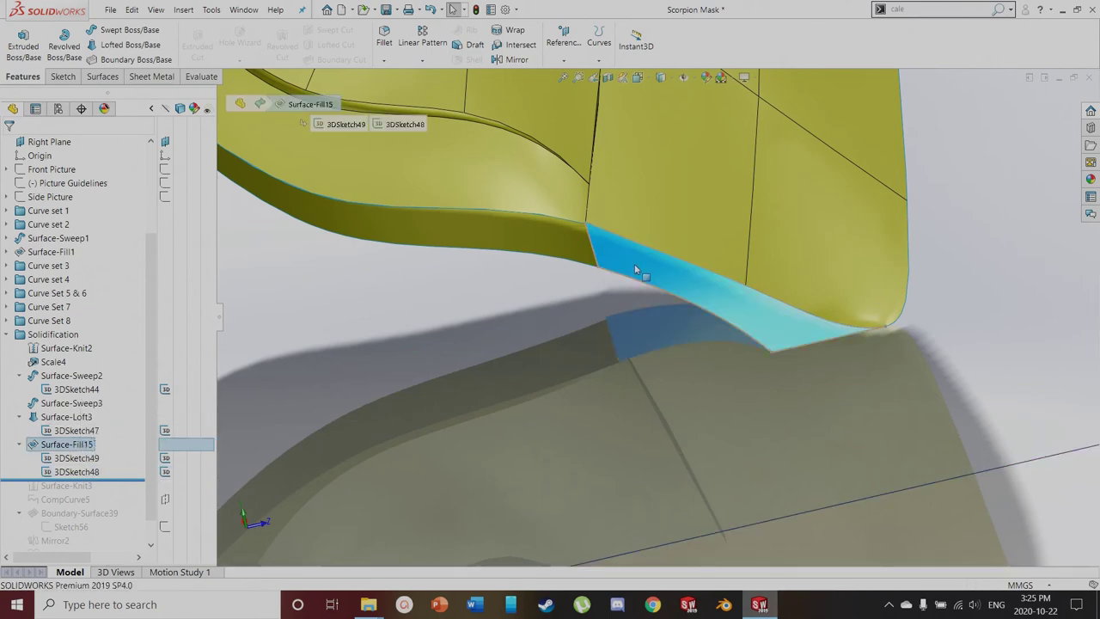
key("f")
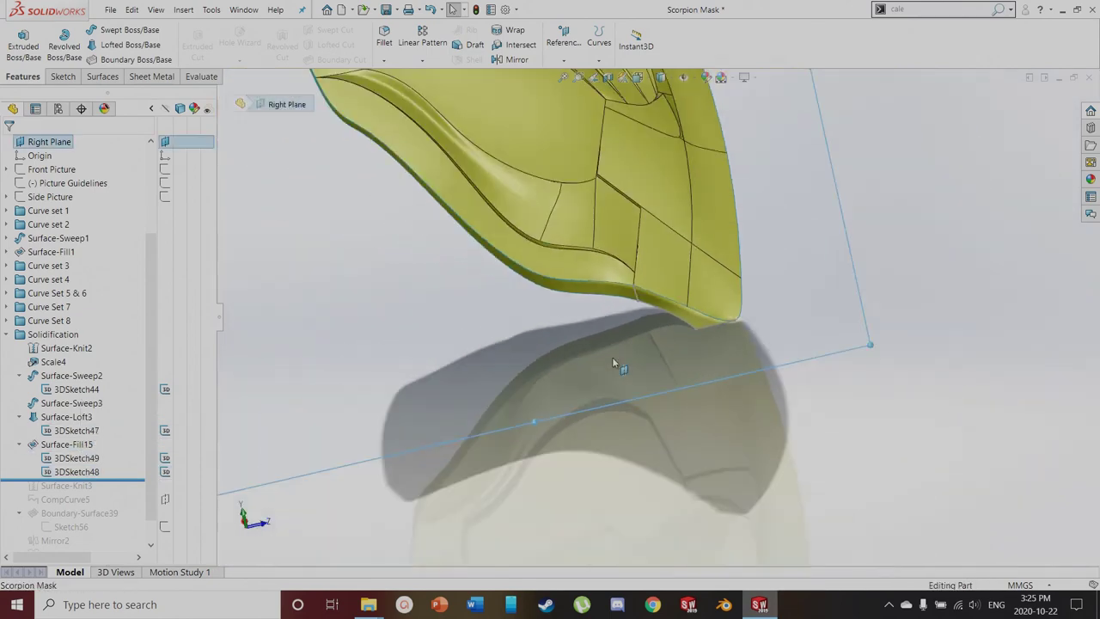
middle_click_drag(503, 284, 623, 204)
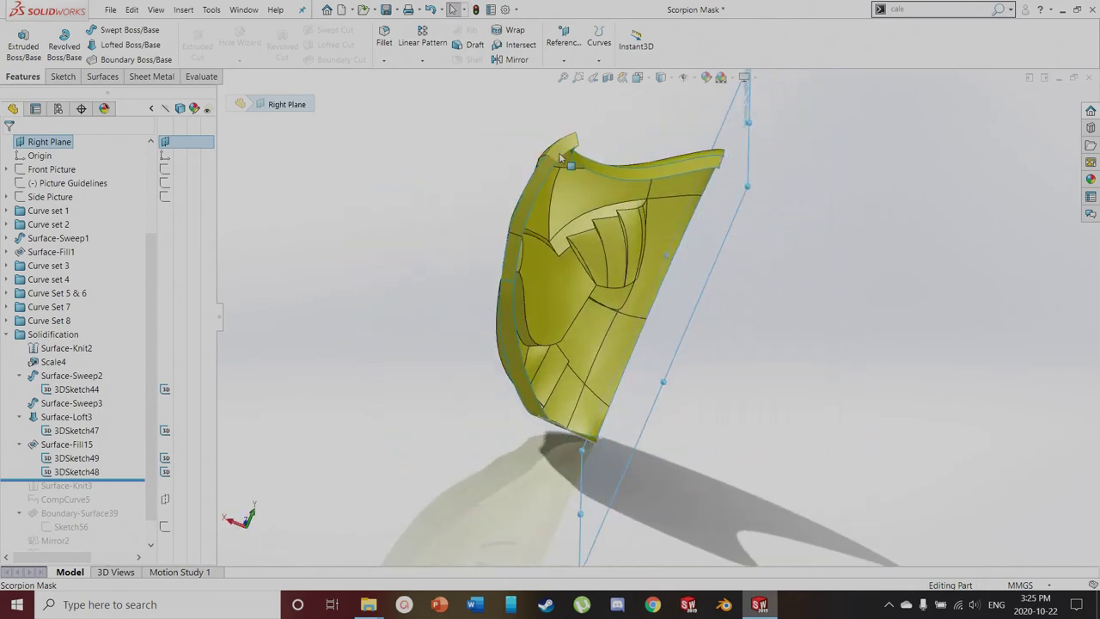
middle_click_drag(543, 203, 558, 287)
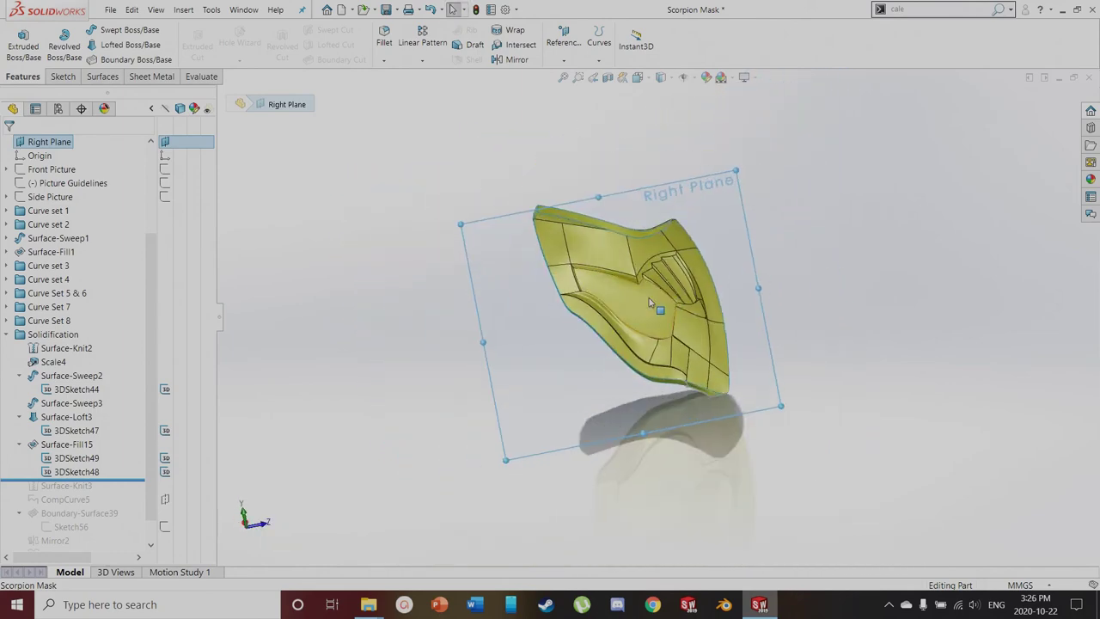
scroll(655, 307, "down", 2)
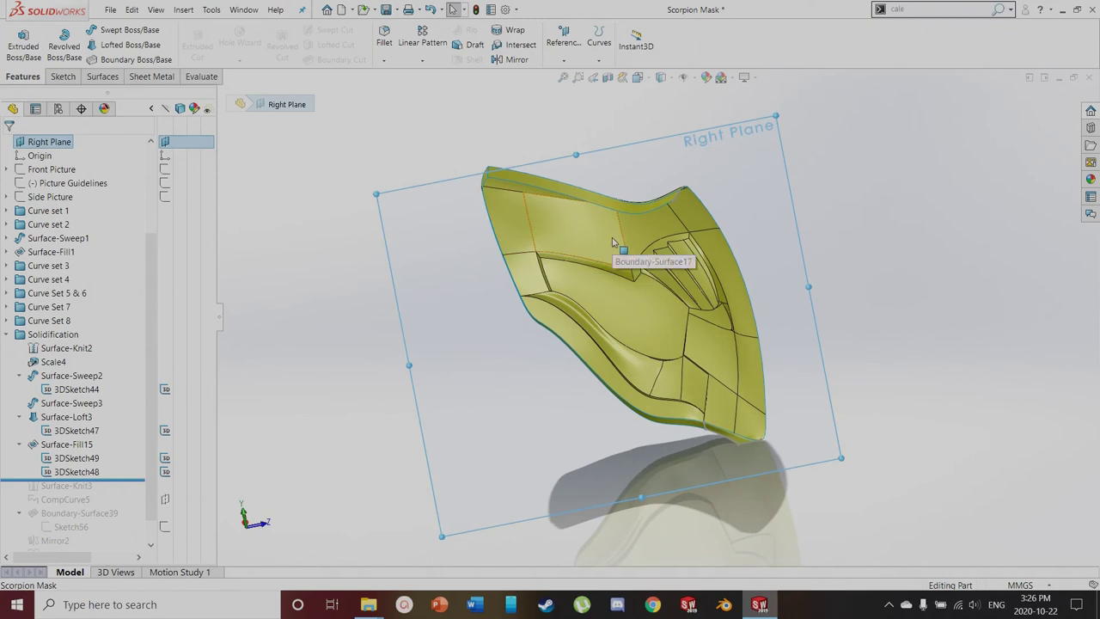
scroll(757, 379, "down", 2)
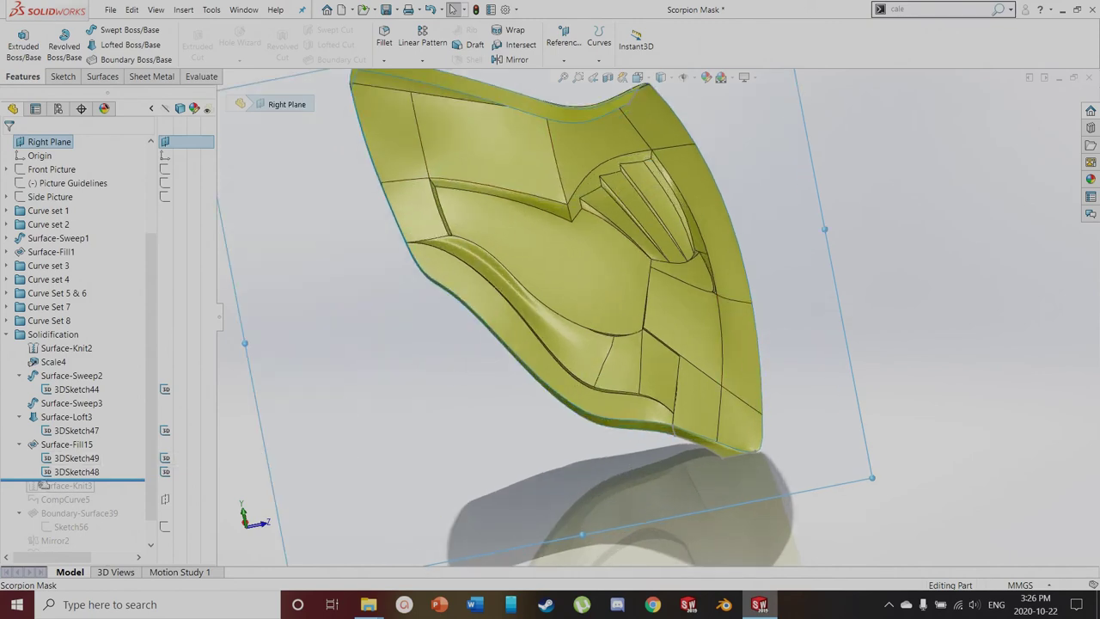
Roll the feature history forward to include Surface-Knit3, which joins the mask and rim surfaces
left_click_drag(62, 482, 62, 494)
scroll(533, 469, "up", 3)
middle_click_drag(535, 461, 594, 340)
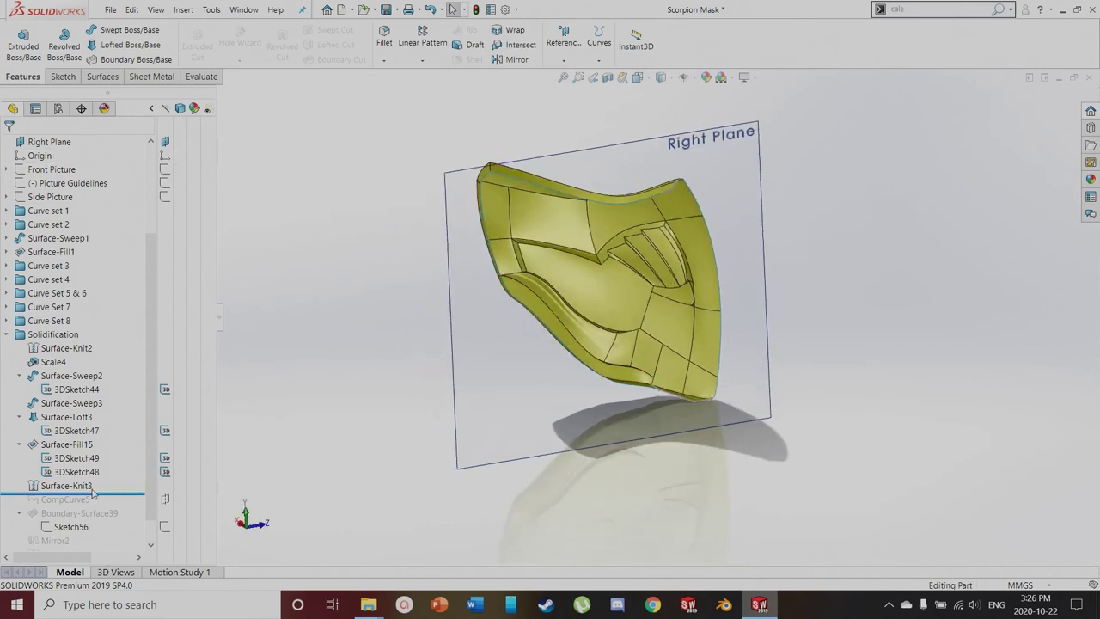
Roll the feature history forward past CompCurve5 and make the composite curve visible
left_click_drag(79, 495, 86, 507)
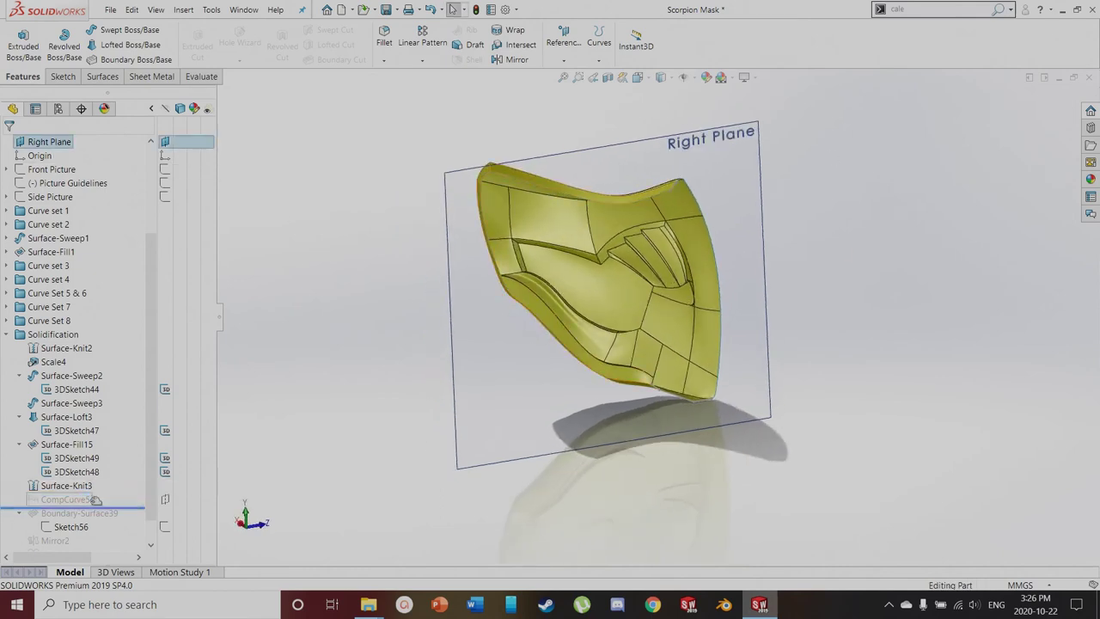
left_click(79, 499)
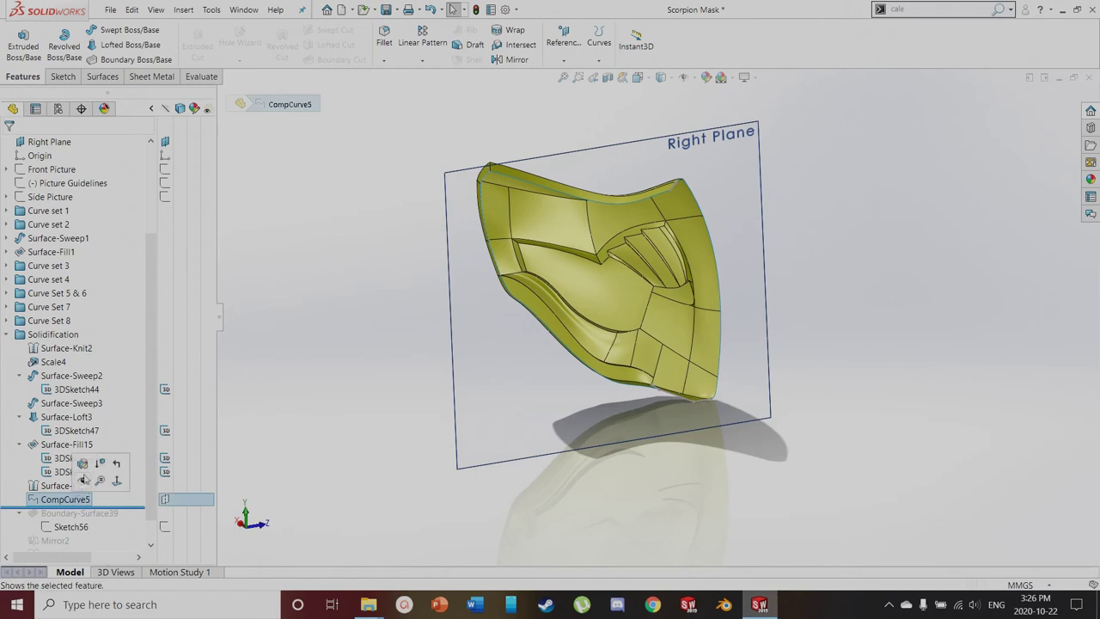
left_click(83, 482)
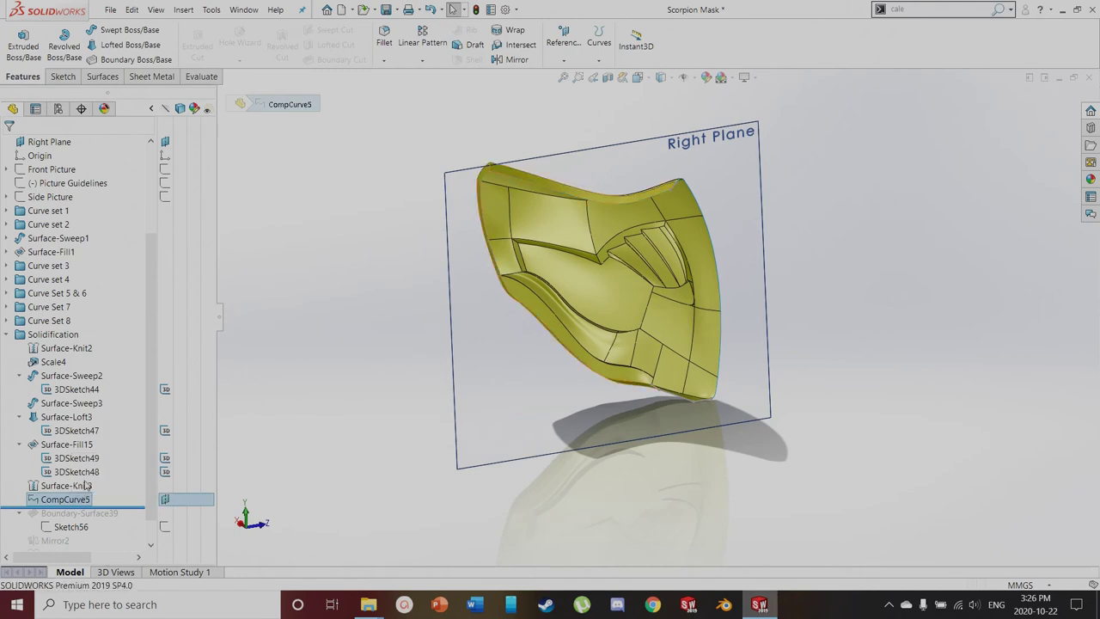
Examine where CompCurve5 runs along the mask's outer side edge, from the upper corner to the start of the lower curve
left_click(425, 289)
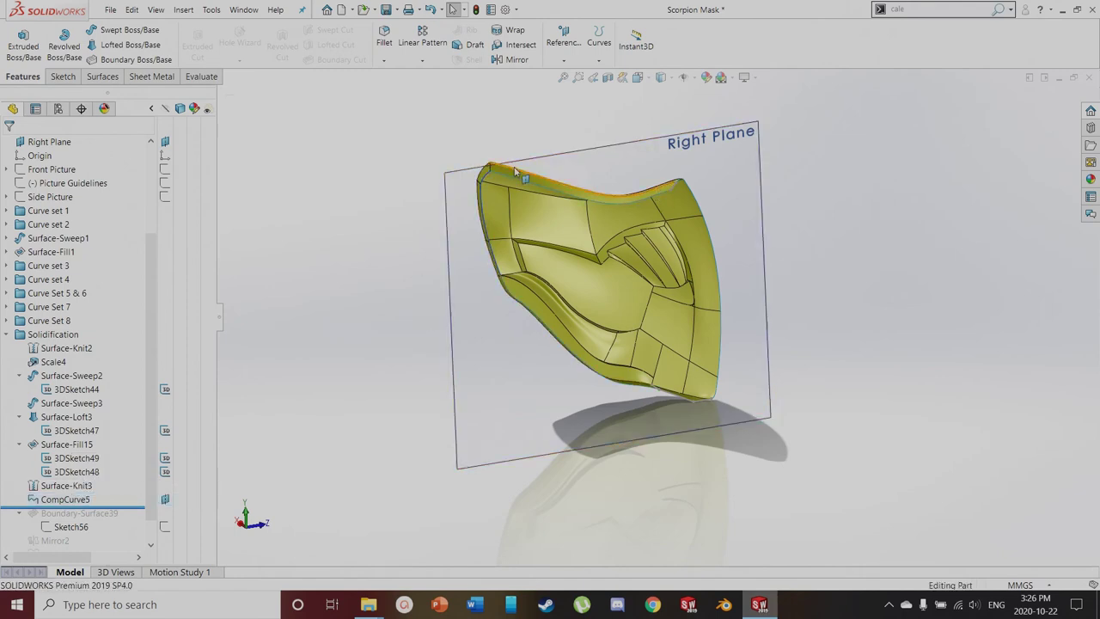
scroll(603, 299, "down", 5)
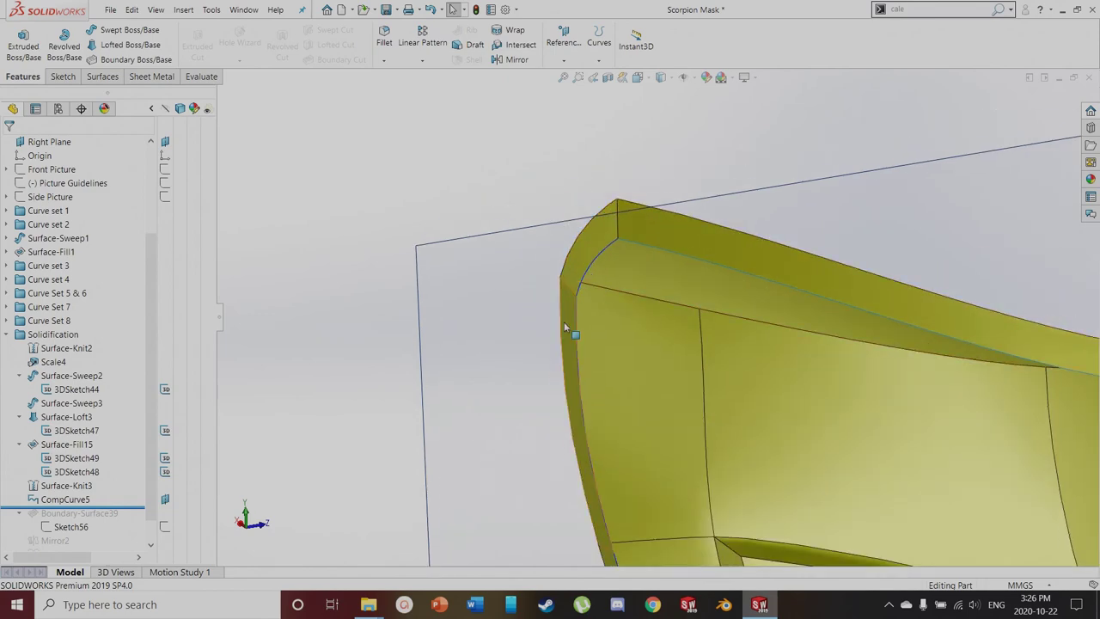
scroll(585, 440, "up", 2)
scroll(644, 420, "up", 2)
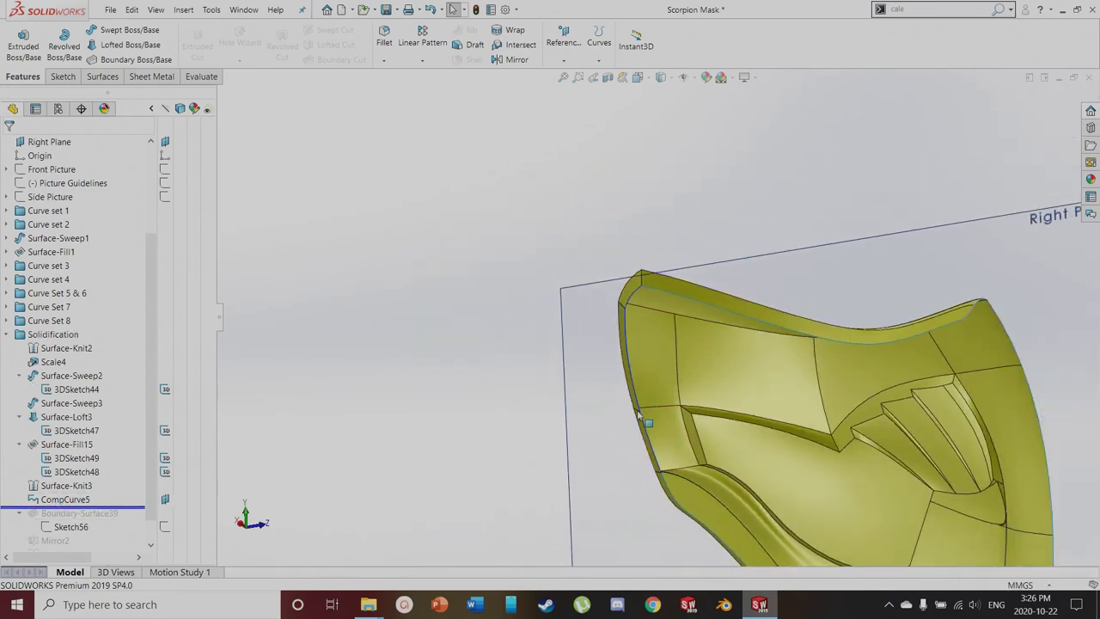
scroll(667, 521, "down", 2)
left_click(94, 502)
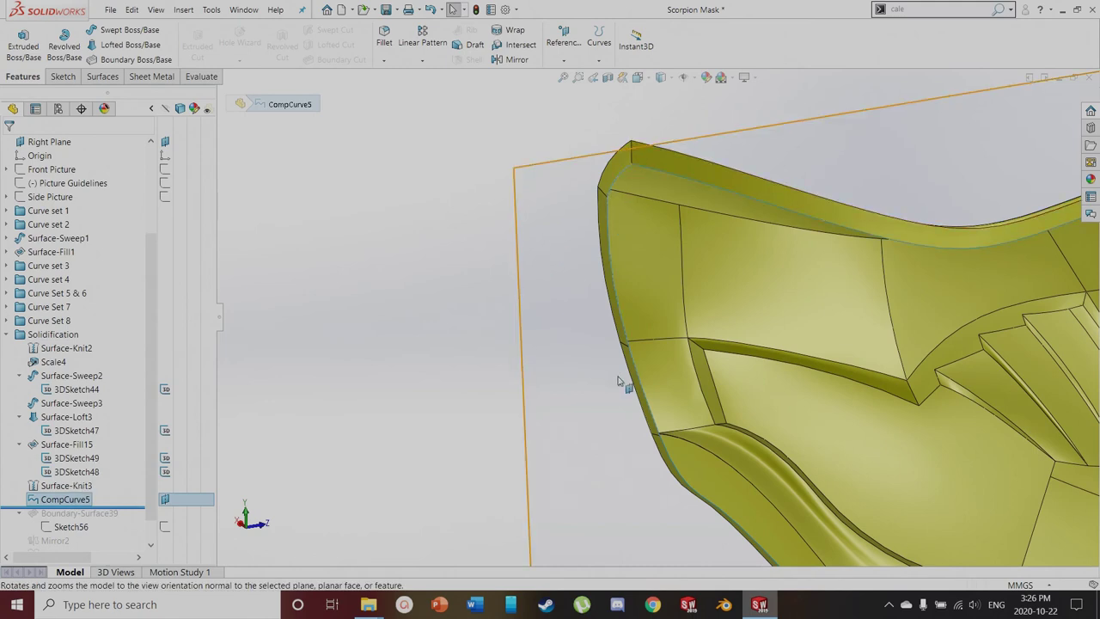
scroll(619, 451, "up", 8)
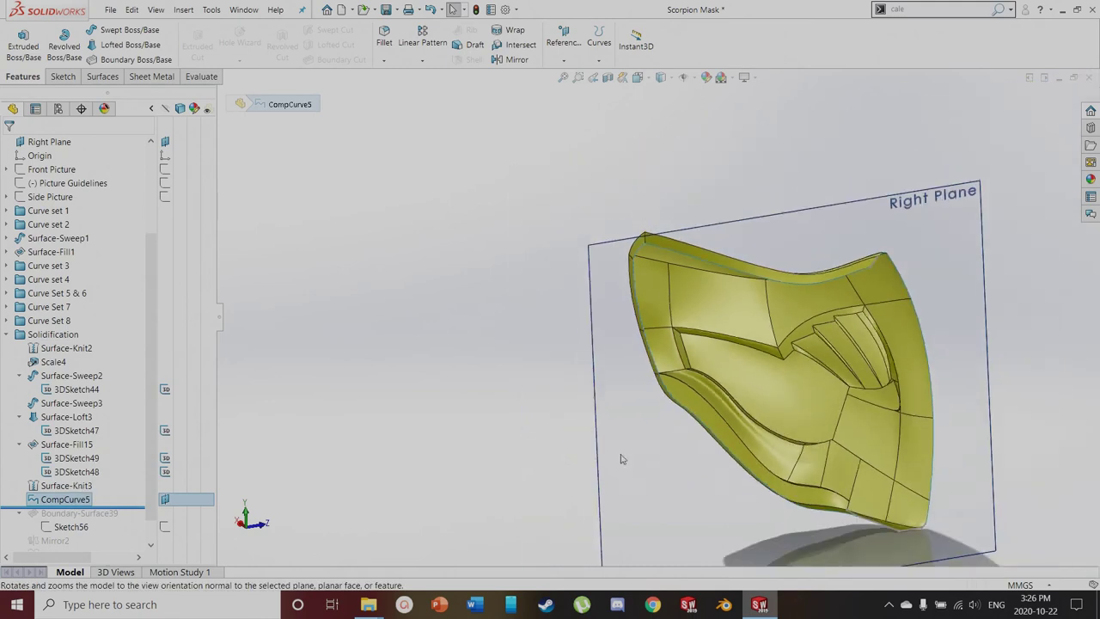
scroll(793, 448, "down", 5)
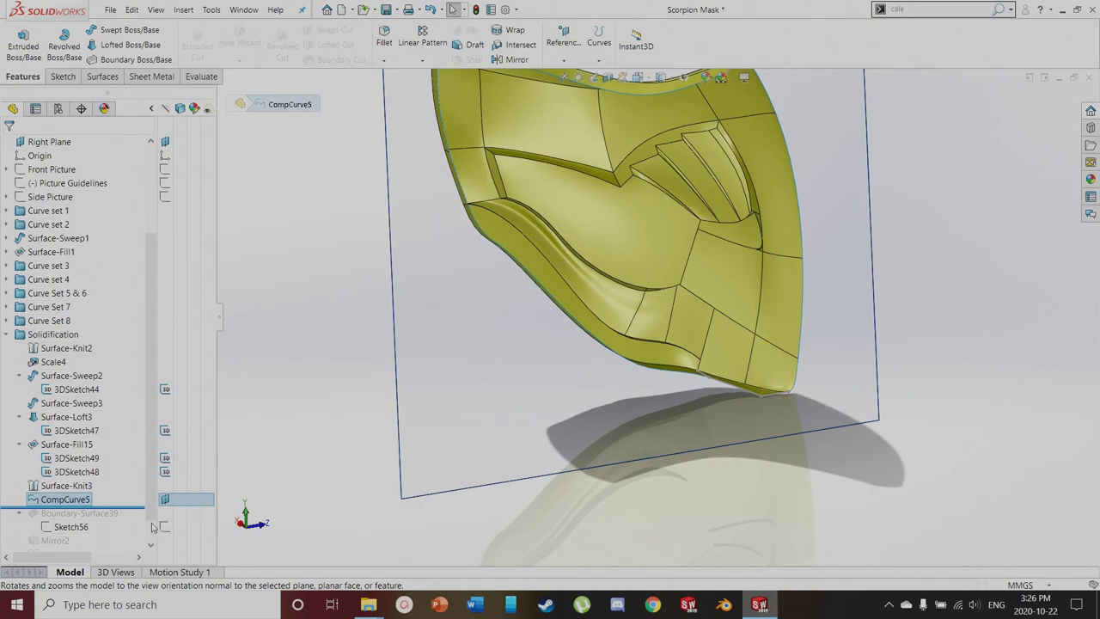
Roll the history forward past Boundary-Surface39 and inspect the inner surface and its Sketch56 curve along the Right Plane
left_click_drag(133, 507, 134, 528)
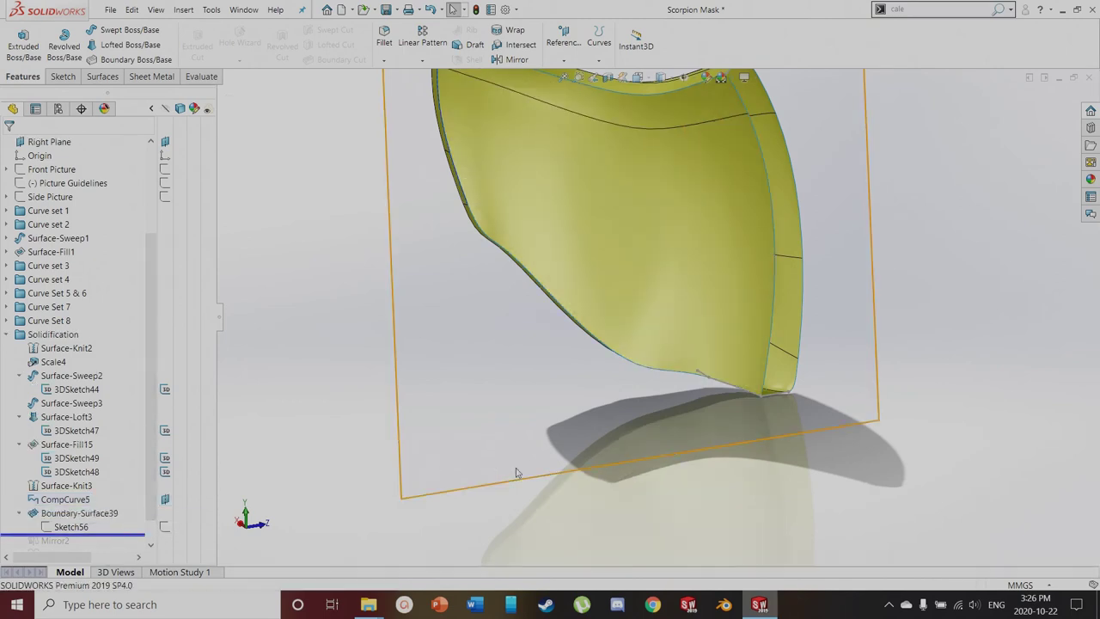
scroll(784, 401, "up", 1)
scroll(792, 327, "down", 1)
middle_click_drag(792, 322, 584, 421)
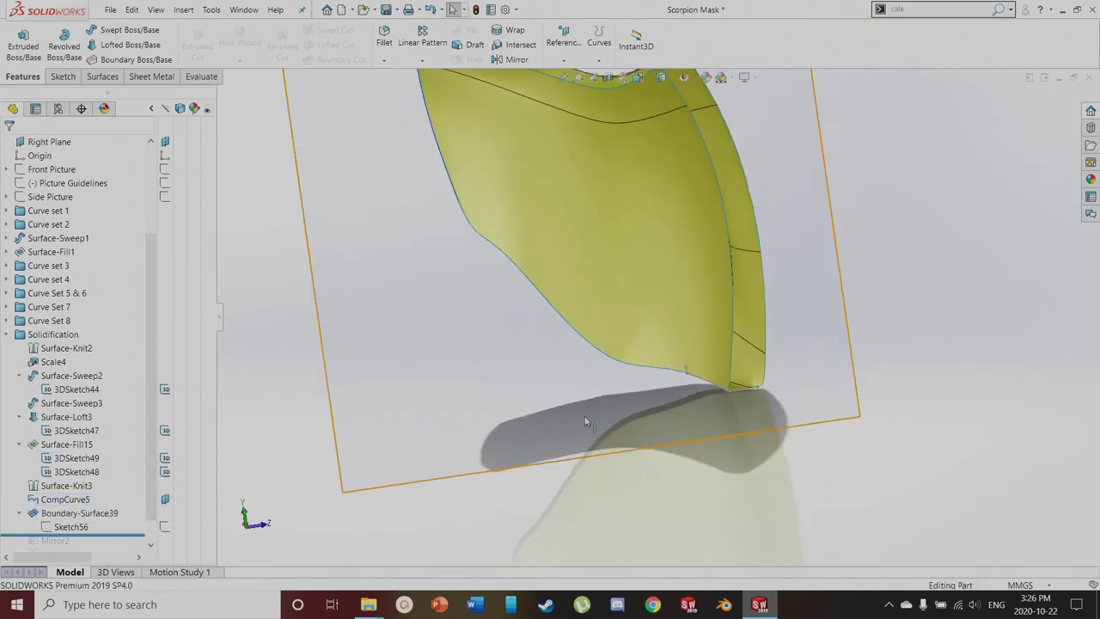
left_click(84, 527)
scroll(682, 187, "up", 1)
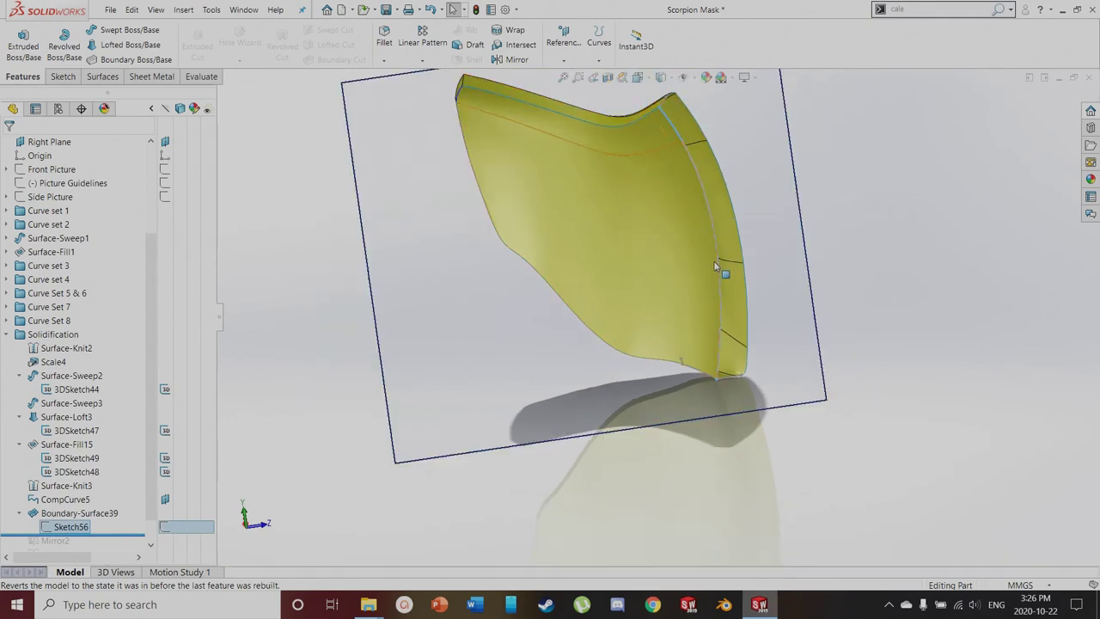
scroll(401, 405, "up", 2)
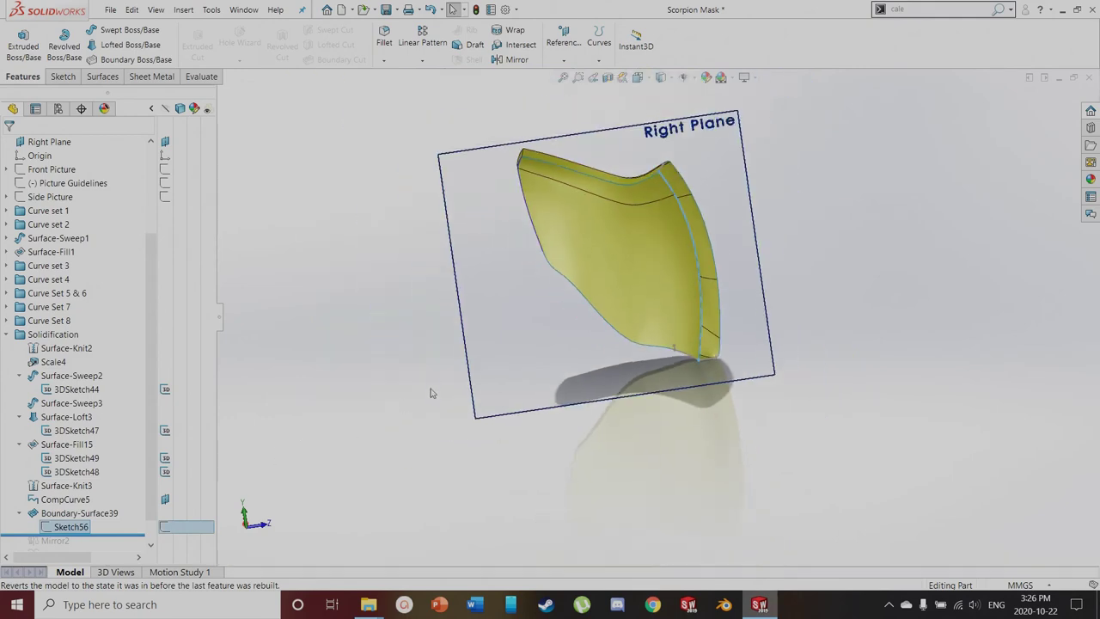
middle_click_drag(401, 405, 467, 366)
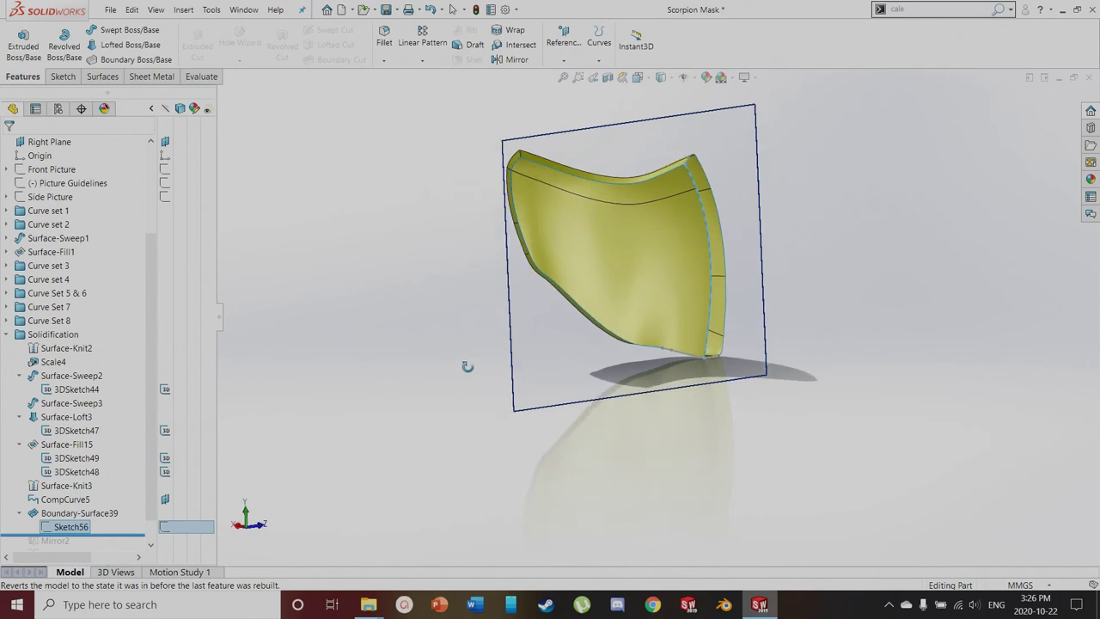
Review the Direction 1 and Direction 2 curves in the Boundary-Surface39 definition and accept it
left_click(73, 514)
left_click(61, 486)
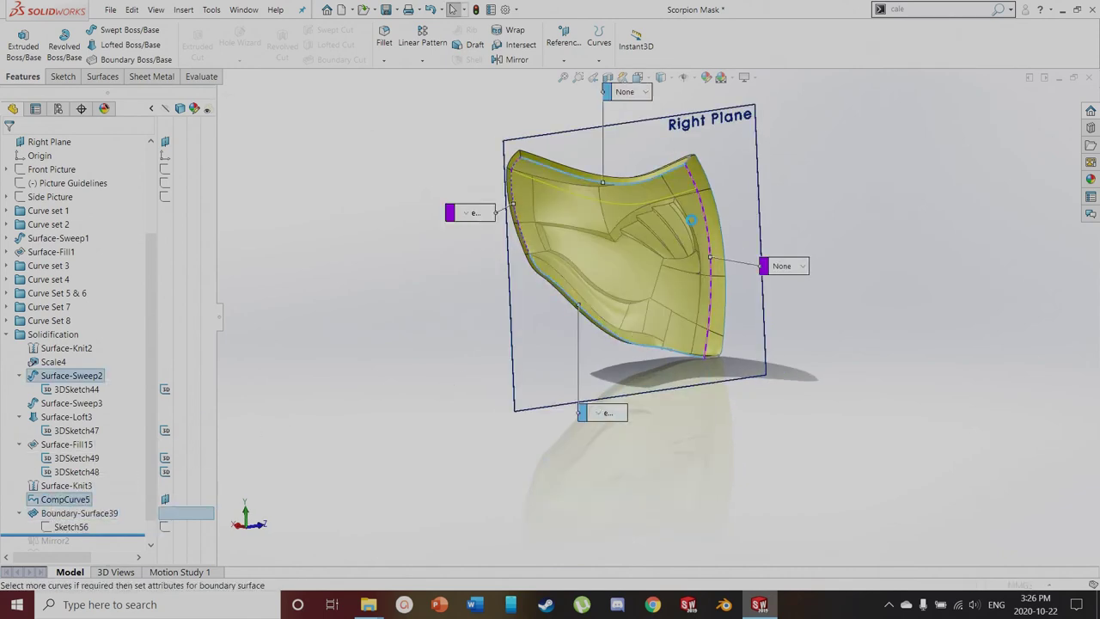
scroll(720, 206, "down", 1)
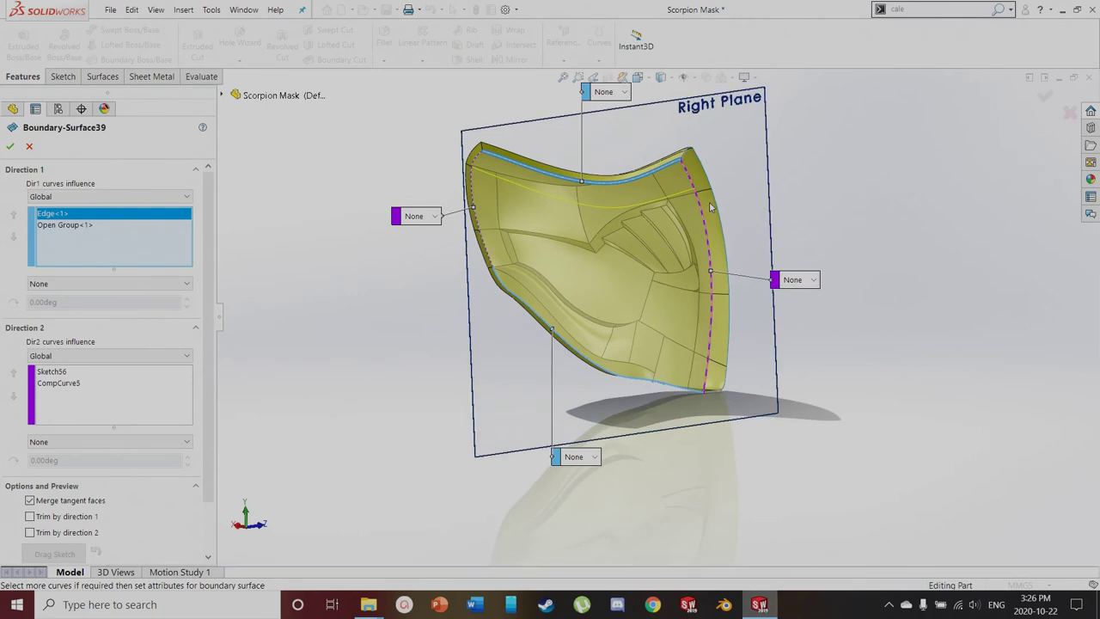
scroll(646, 195, "down", 1)
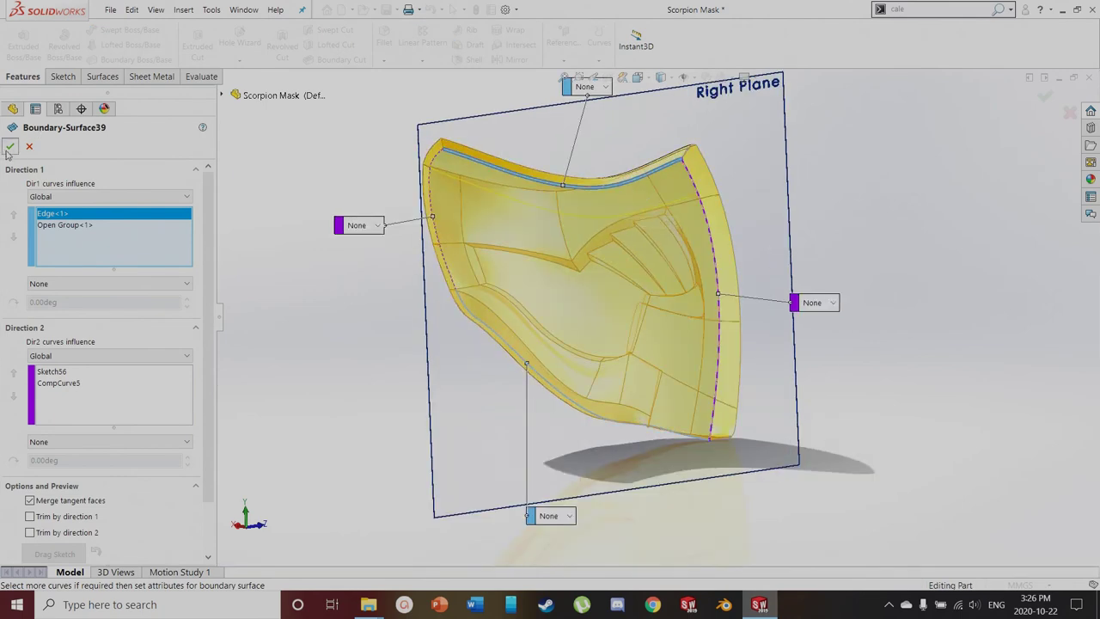
left_click(9, 147)
Roll the feature history forward past Mirror2 and Surface-Knit4 and inspect the complete mirrored mask
middle_click_drag(570, 213, 460, 338)
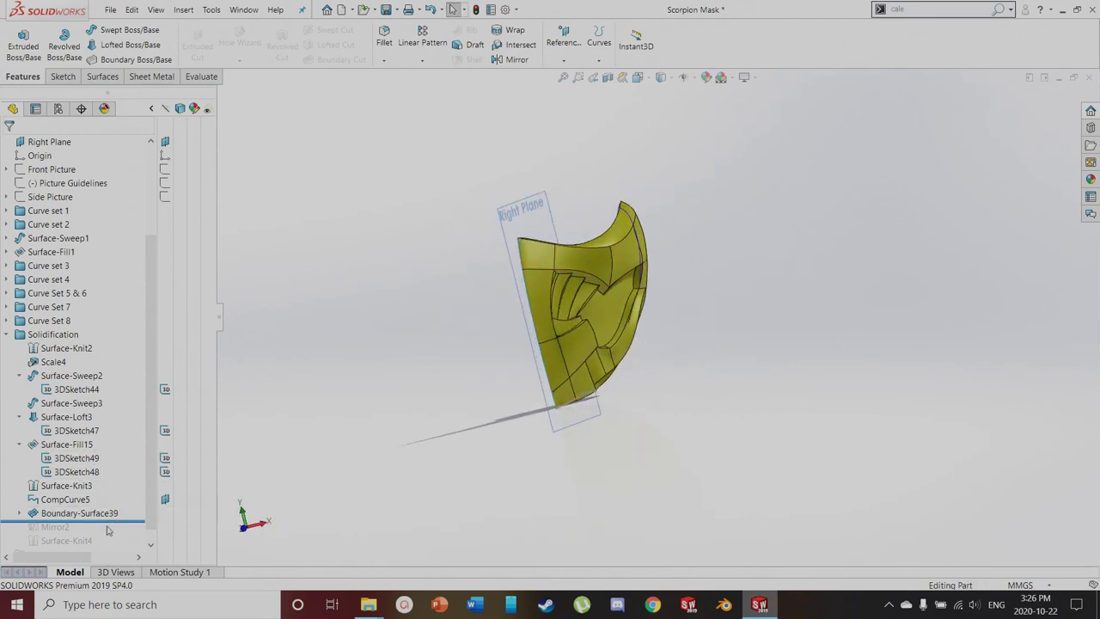
left_click_drag(109, 521, 109, 537)
scroll(422, 390, "up", 3)
middle_click_drag(422, 391, 857, 366)
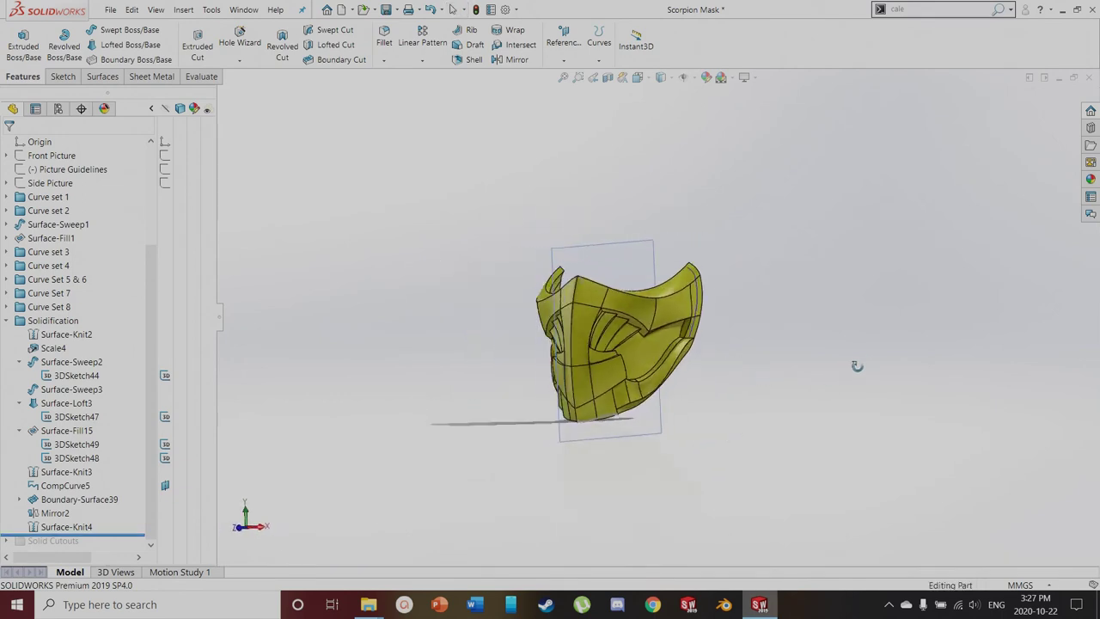
Review the surfaces, solid option and gap settings in the Surface-Knit4 definition, accept it, and inspect the knitted mask
left_click(76, 526)
left_click(101, 501)
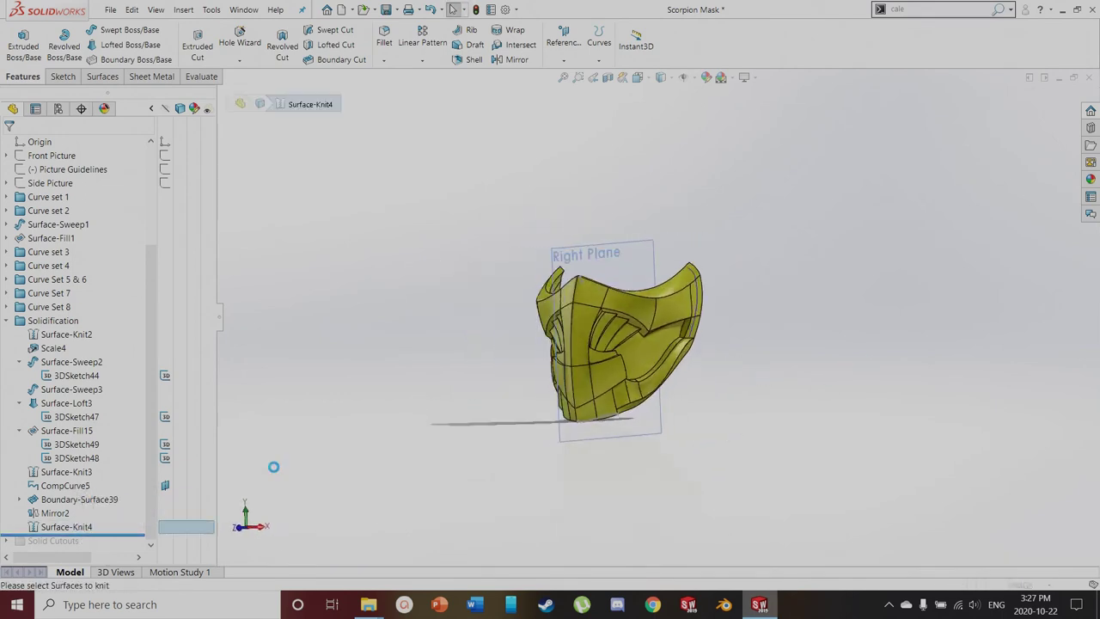
middle_click_drag(620, 397, 529, 292)
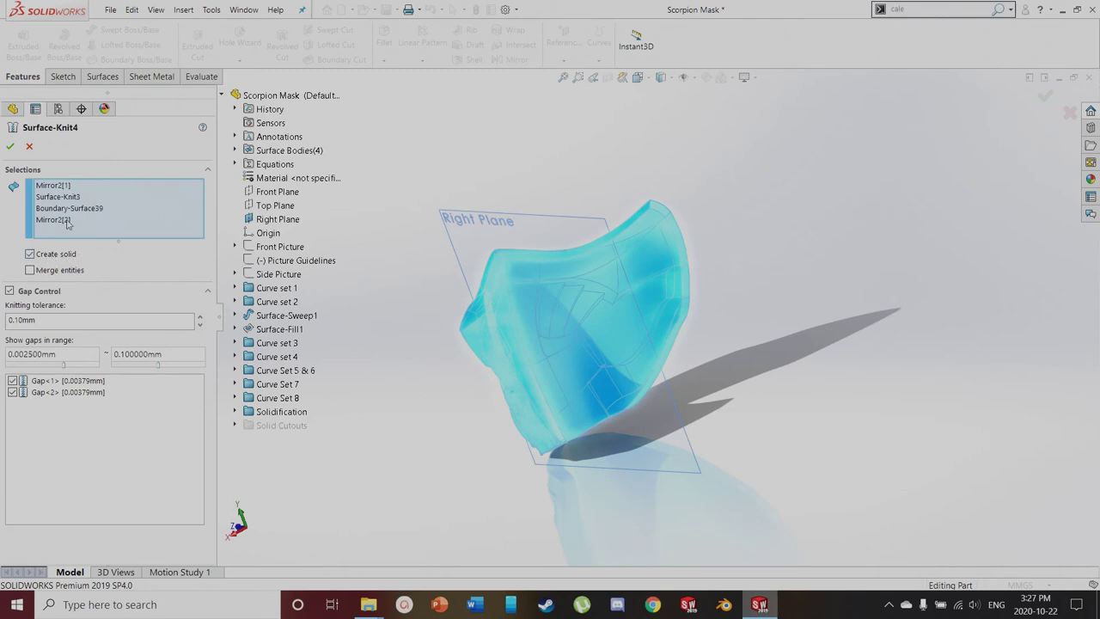
left_click(10, 148)
scroll(452, 359, "down", 3)
middle_click_drag(457, 381, 603, 312)
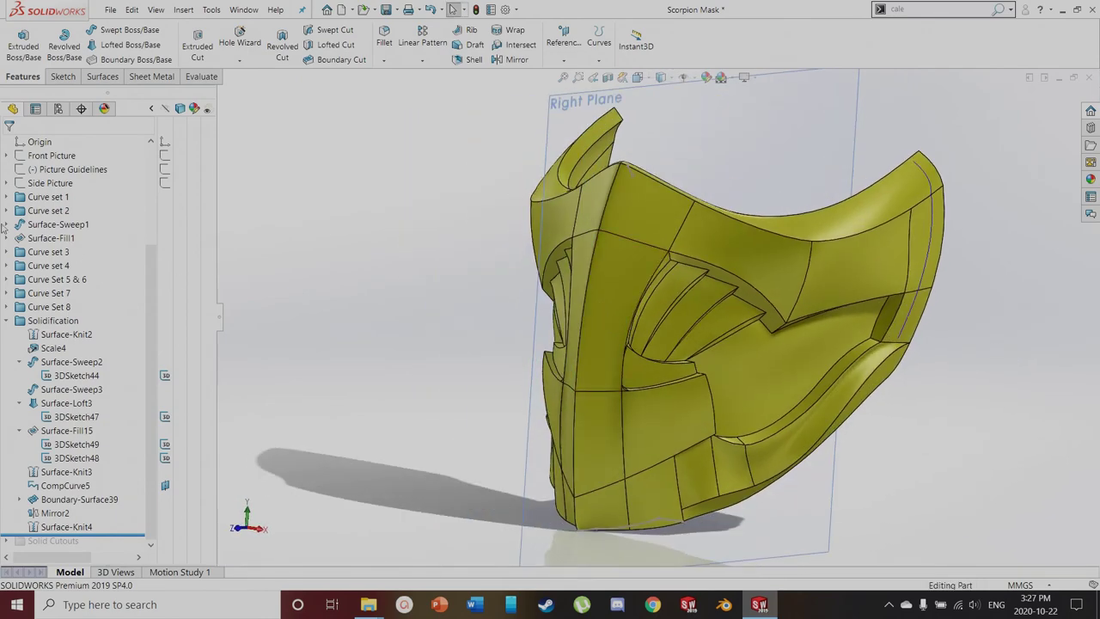
Section the mask along the Front Plane and shift the section to examine its solid wall
scroll(47, 230, "up", 4)
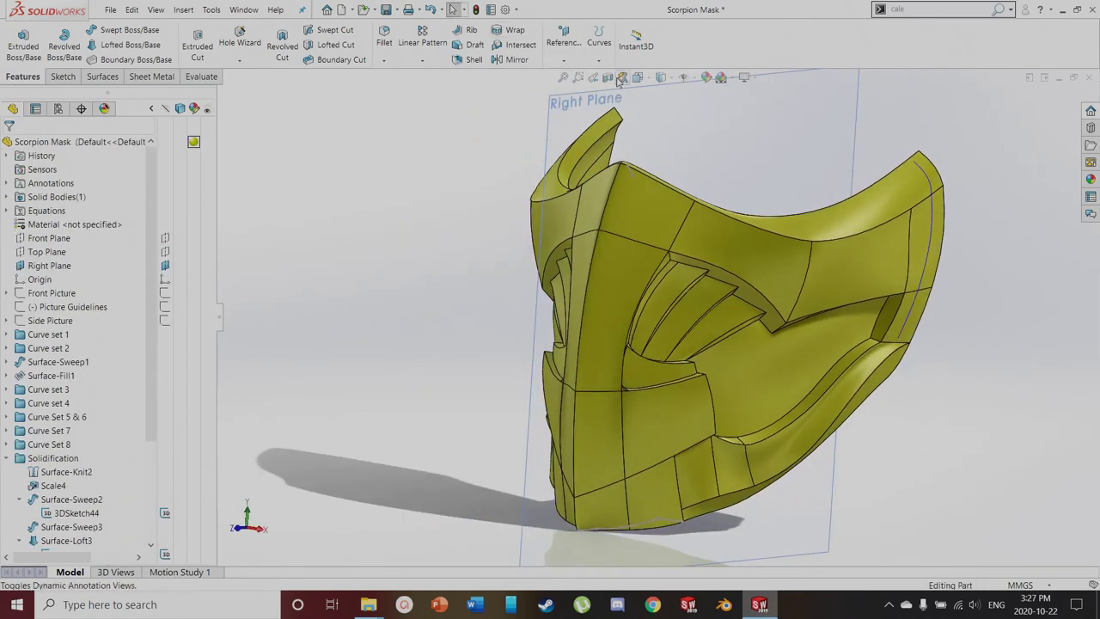
left_click(608, 77)
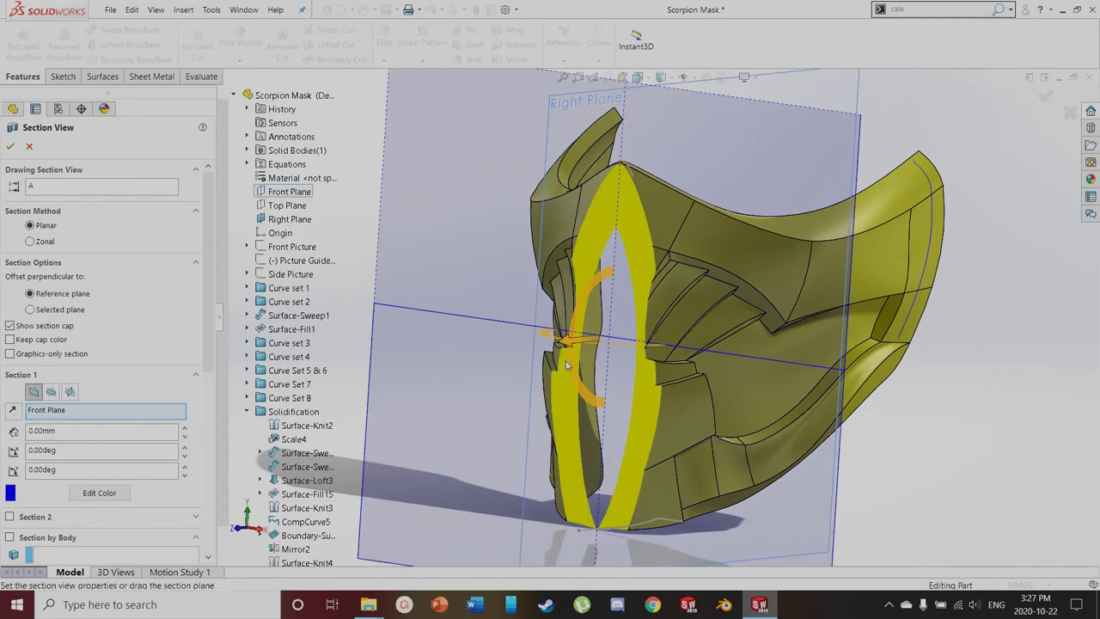
scroll(568, 352, "up", 3)
left_click_drag(593, 331, 575, 379)
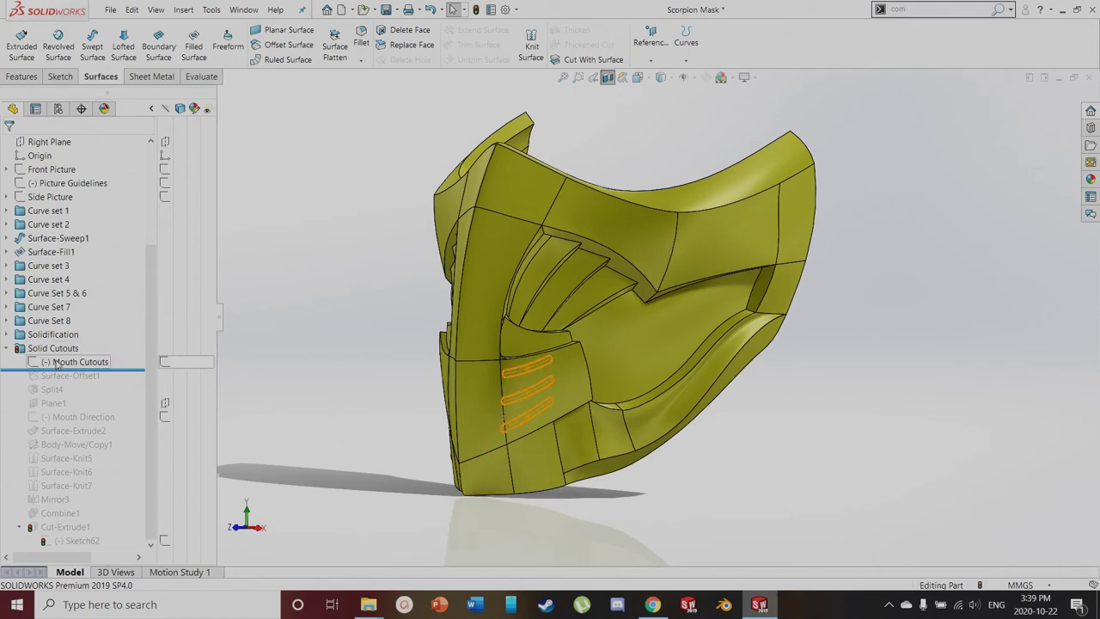
Open the Mouth Cutouts sketch, examine its three curved slots and construction line on the mouth area, and exit the sketch
left_click(76, 362)
left_click(66, 326)
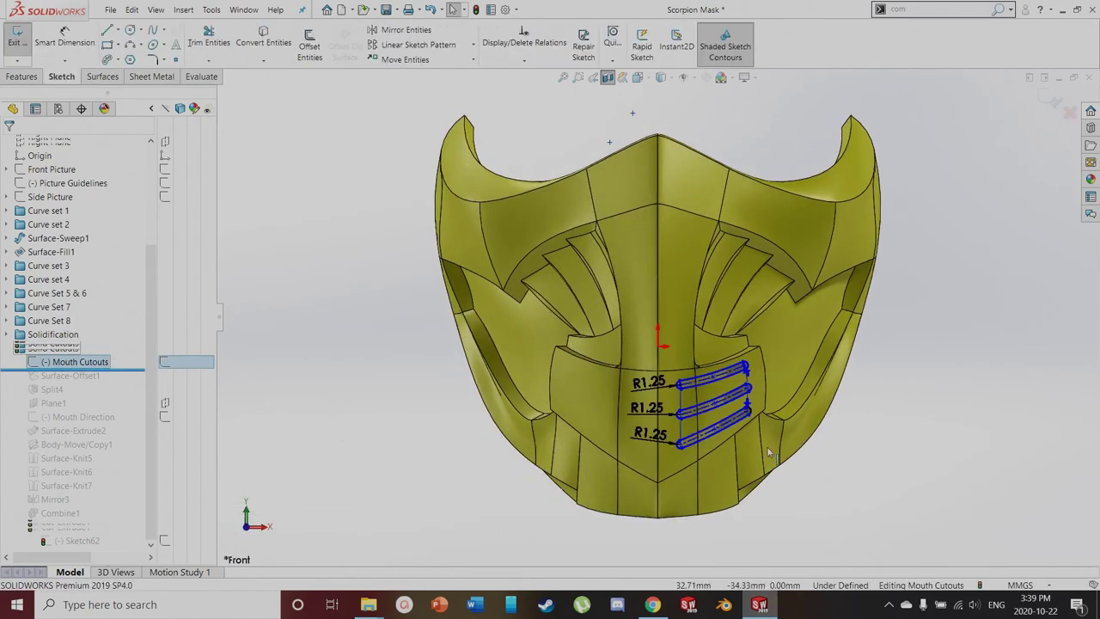
scroll(746, 436, "down", 3)
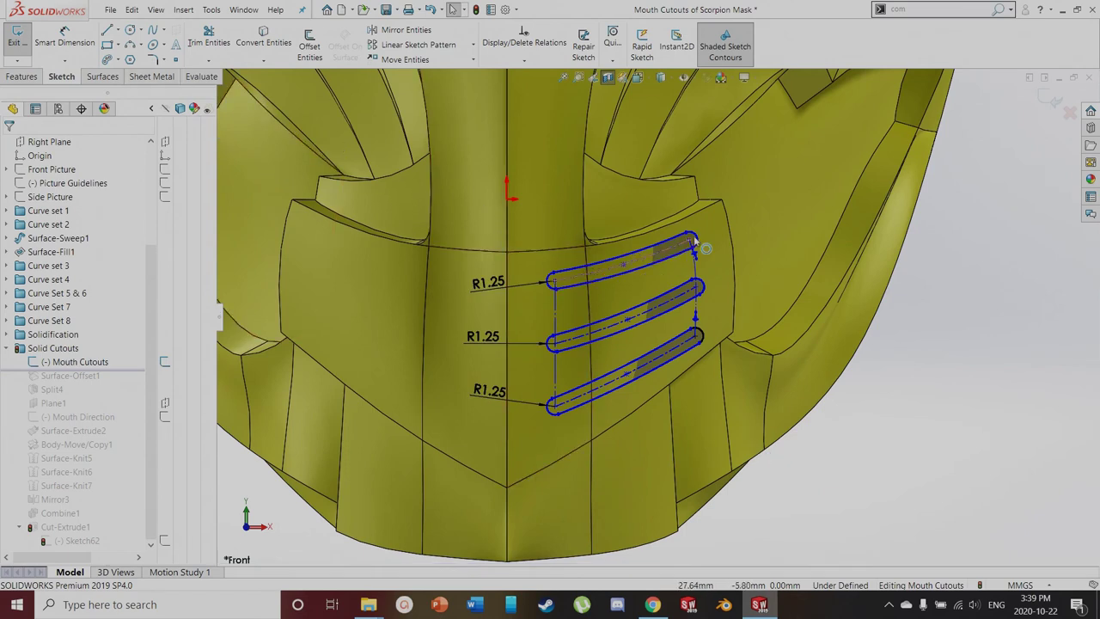
left_click(556, 299)
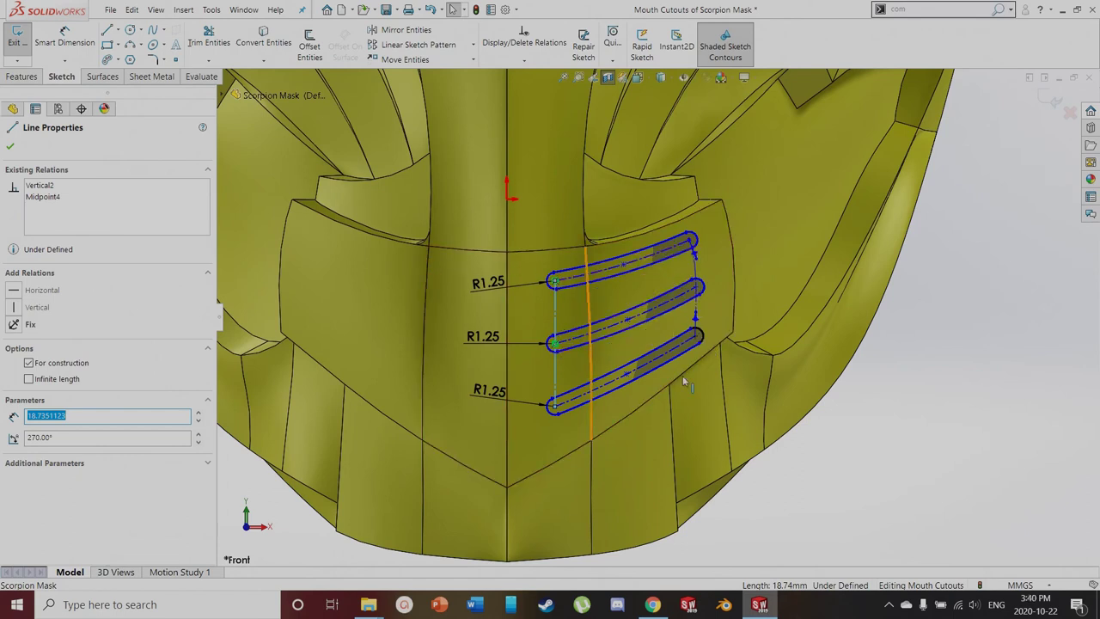
scroll(840, 479, "up", 3)
left_click(884, 455)
middle_click_drag(885, 455, 778, 404)
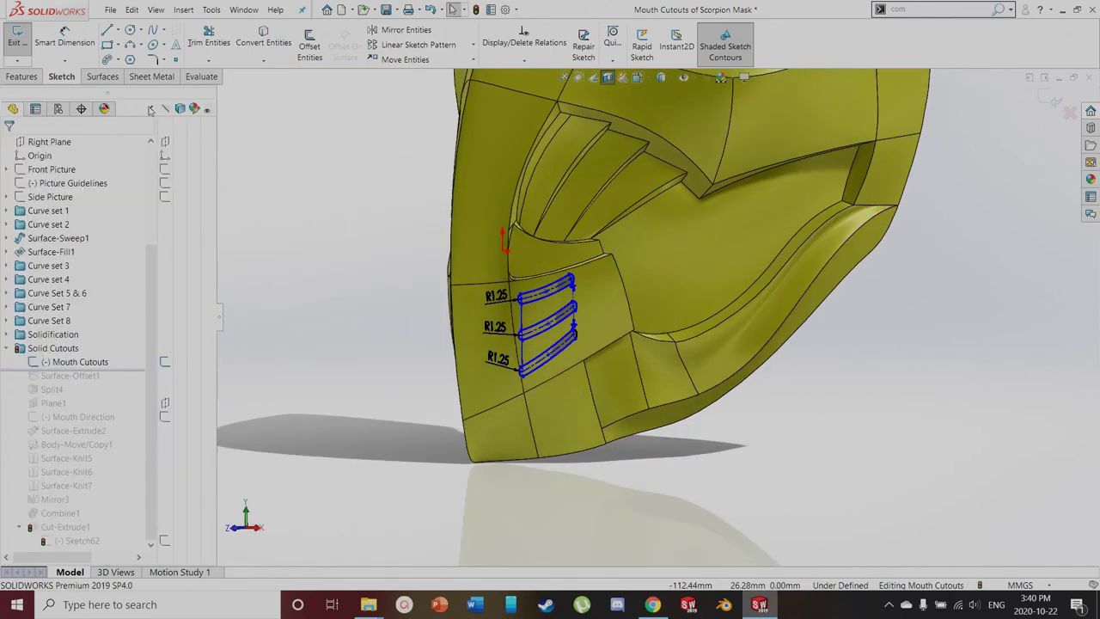
left_click(15, 46)
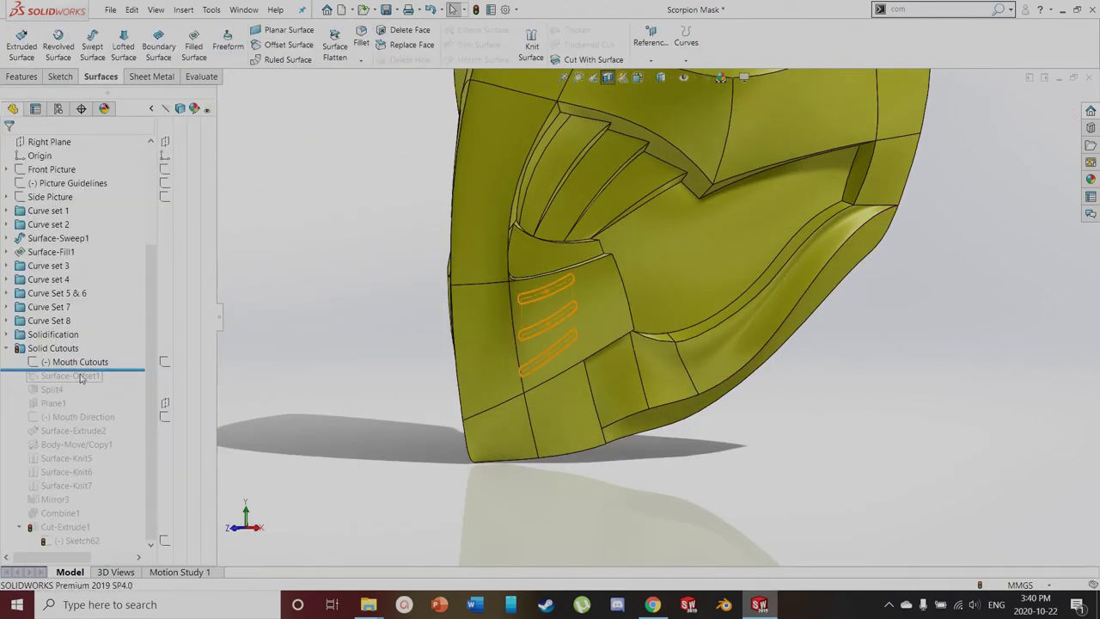
Roll the history forward past Surface-Offset1 and inspect the mouth face it is taken from
left_click_drag(87, 369, 86, 381)
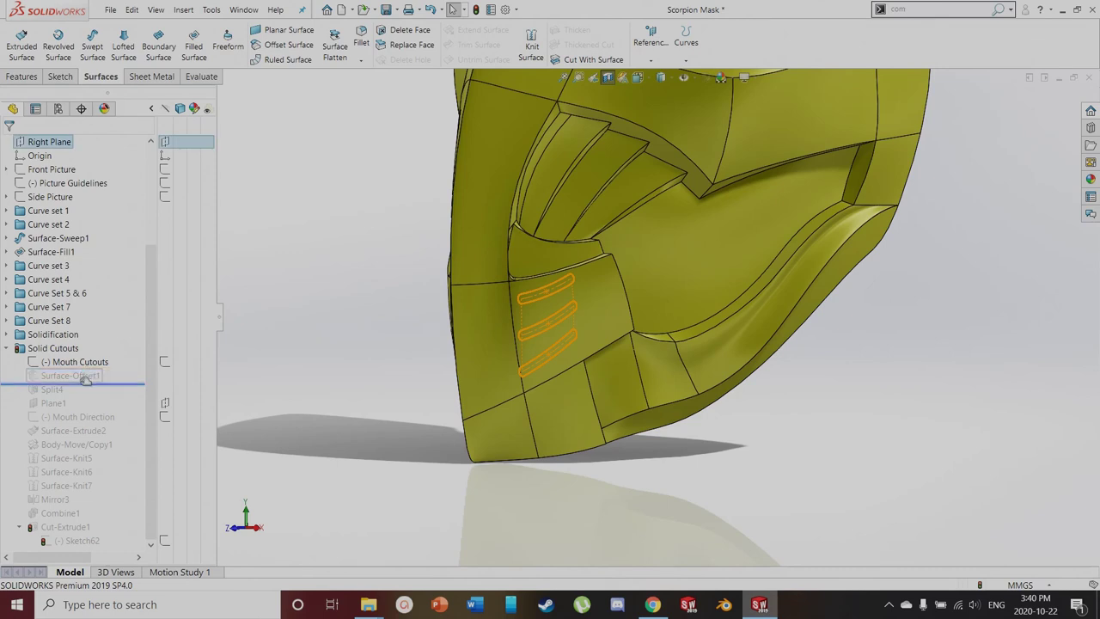
left_click(78, 378)
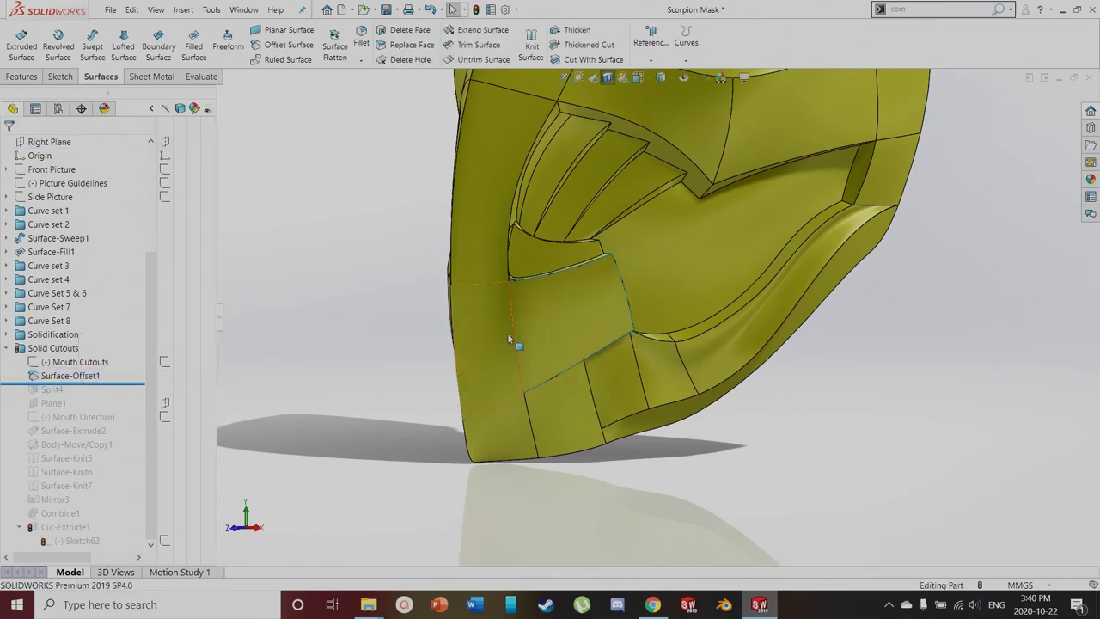
left_click(535, 315)
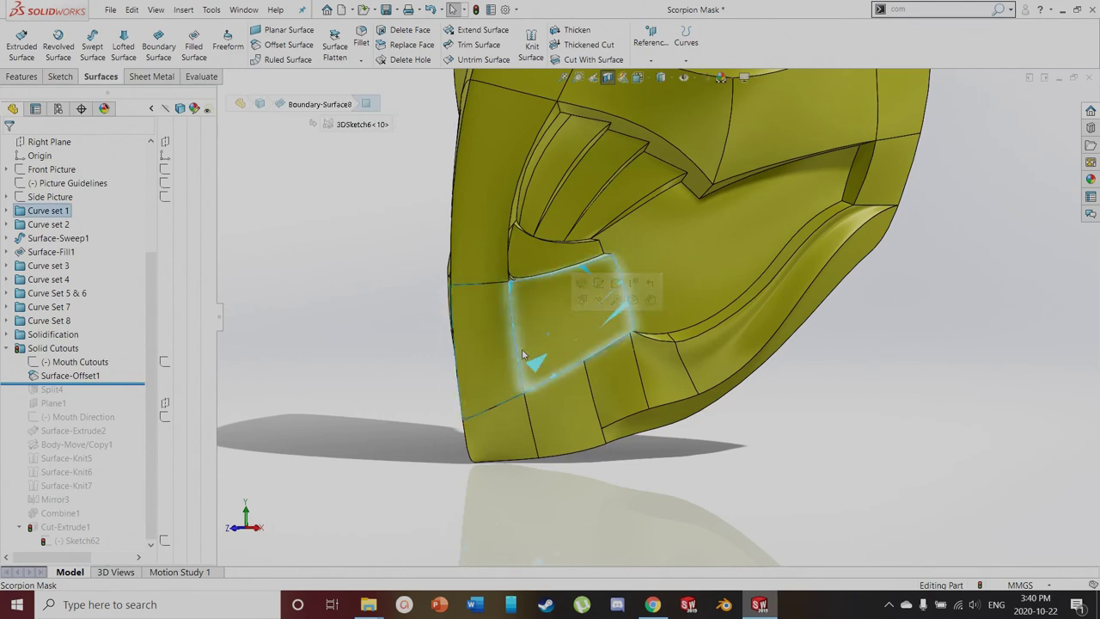
left_click(360, 284)
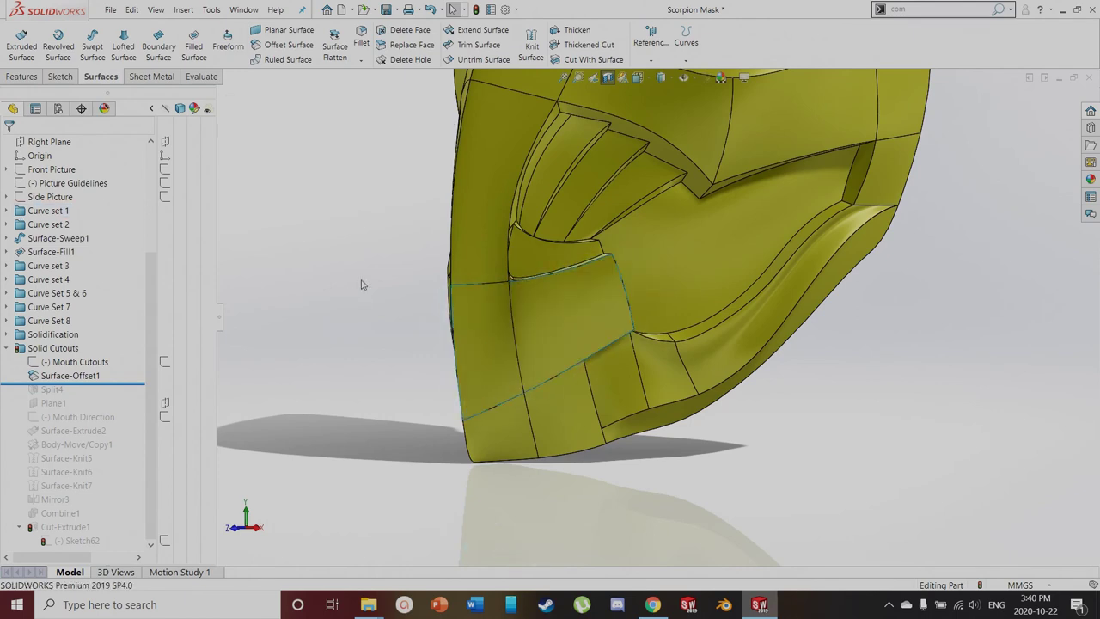
Roll the history forward past Split4 and Plane1, and review Split4's trim tool and target body before accepting it
left_click_drag(123, 382, 120, 414)
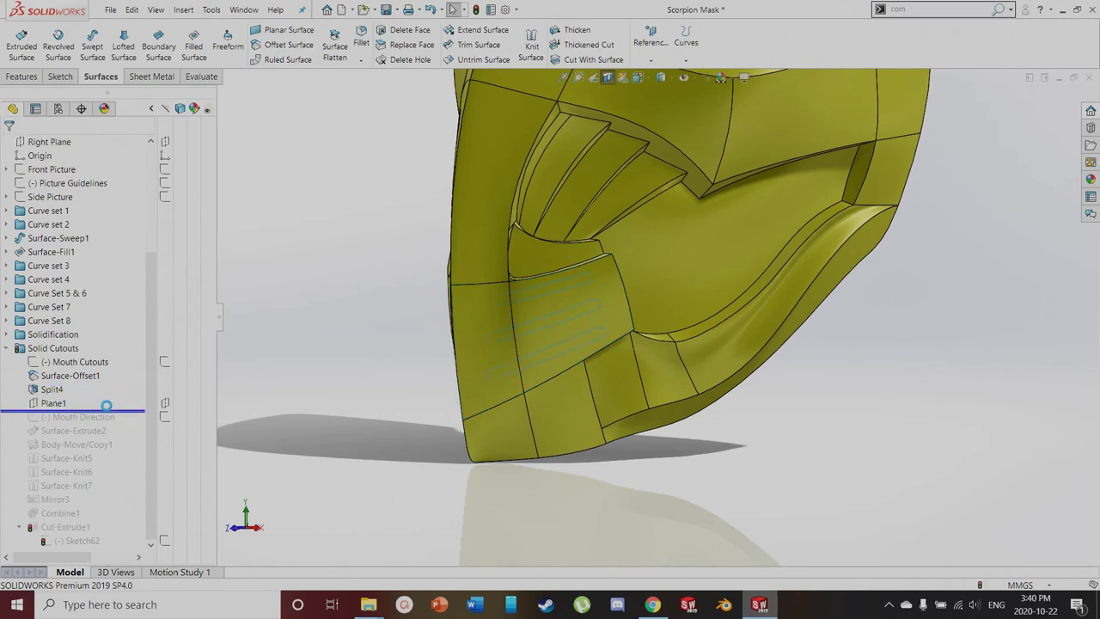
left_click(44, 362)
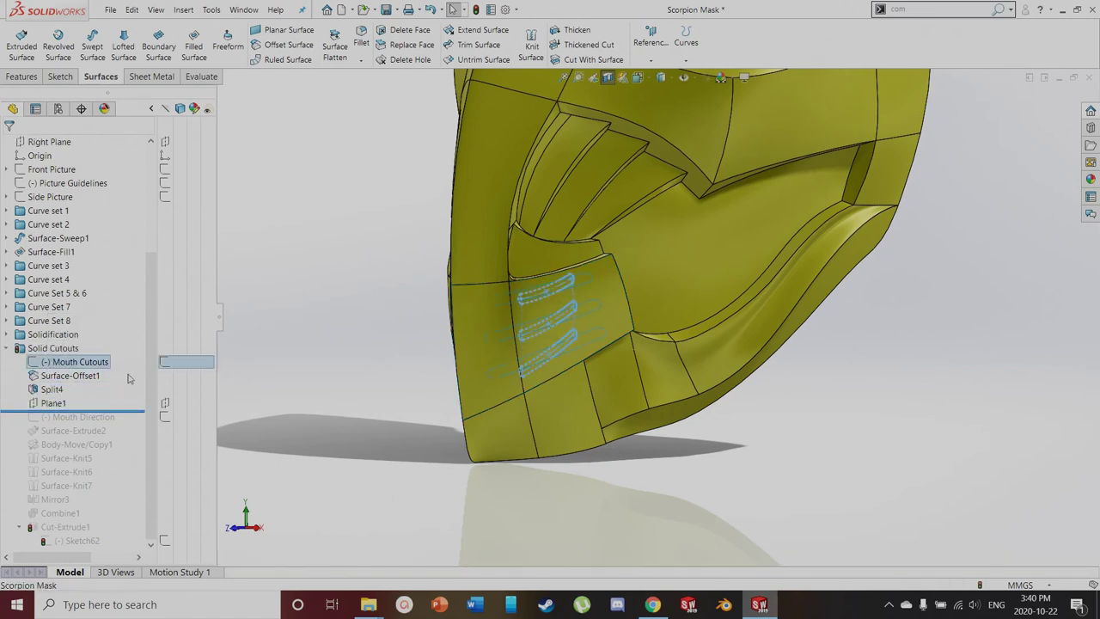
left_click(60, 391)
left_click(73, 355)
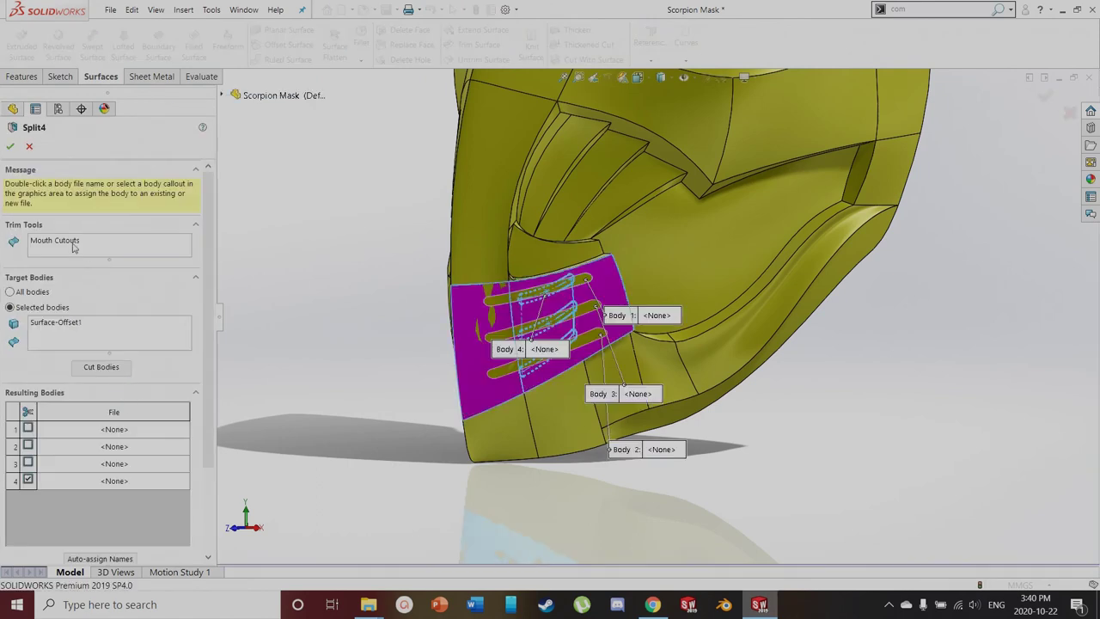
left_click(73, 247)
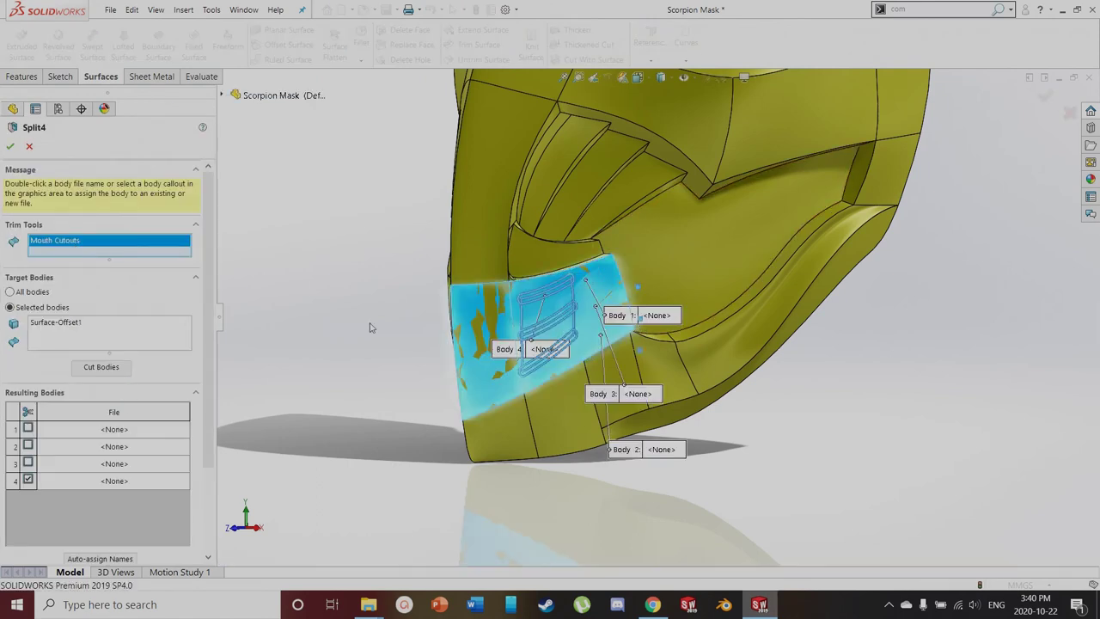
left_click(129, 340)
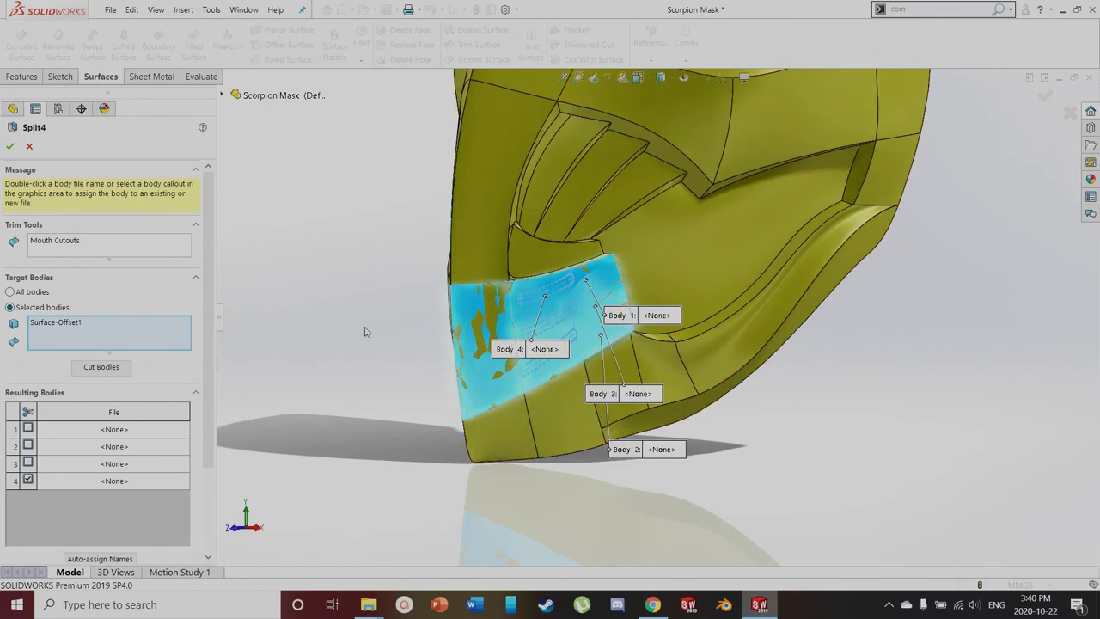
left_click(9, 146)
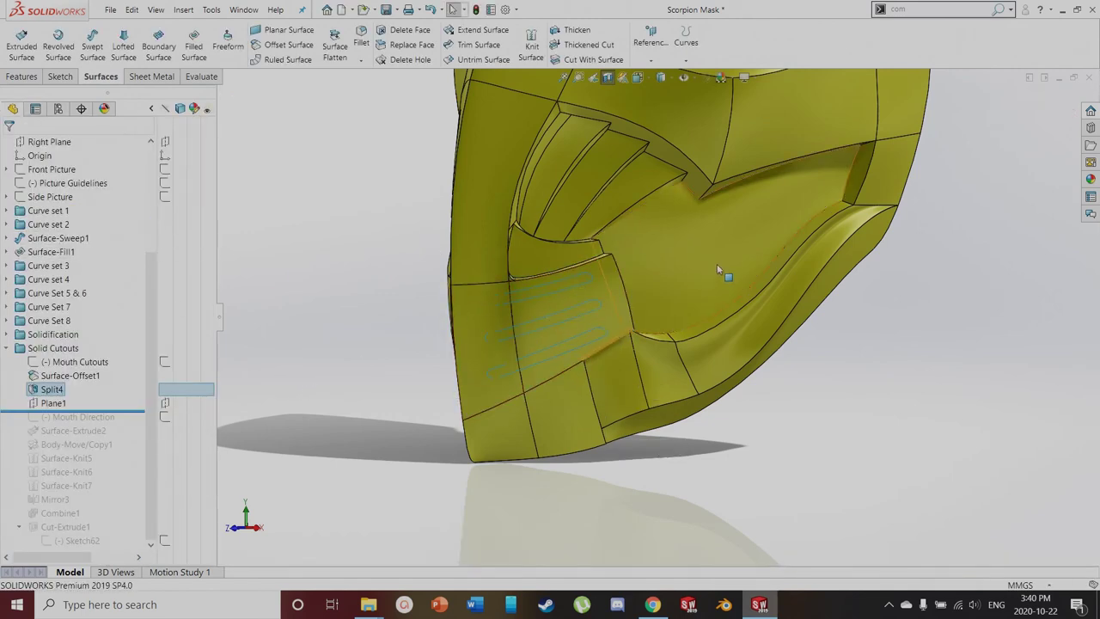
Hide the mask body and inspect the three isolated slot surfaces left by the split
left_click(756, 258)
left_click(774, 237)
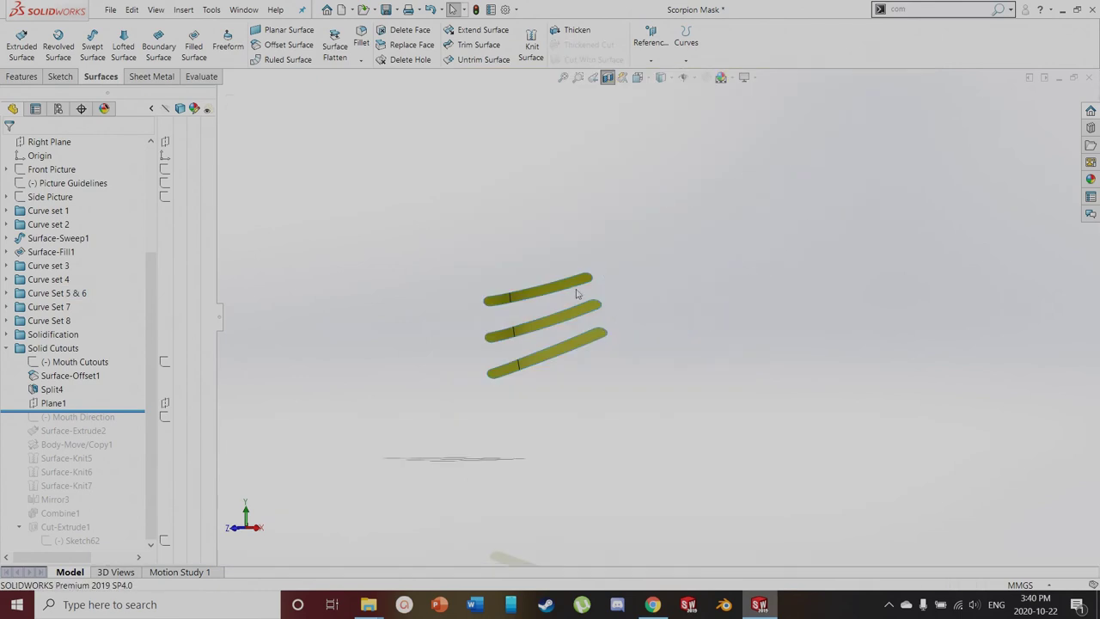
scroll(577, 360, "down", 2)
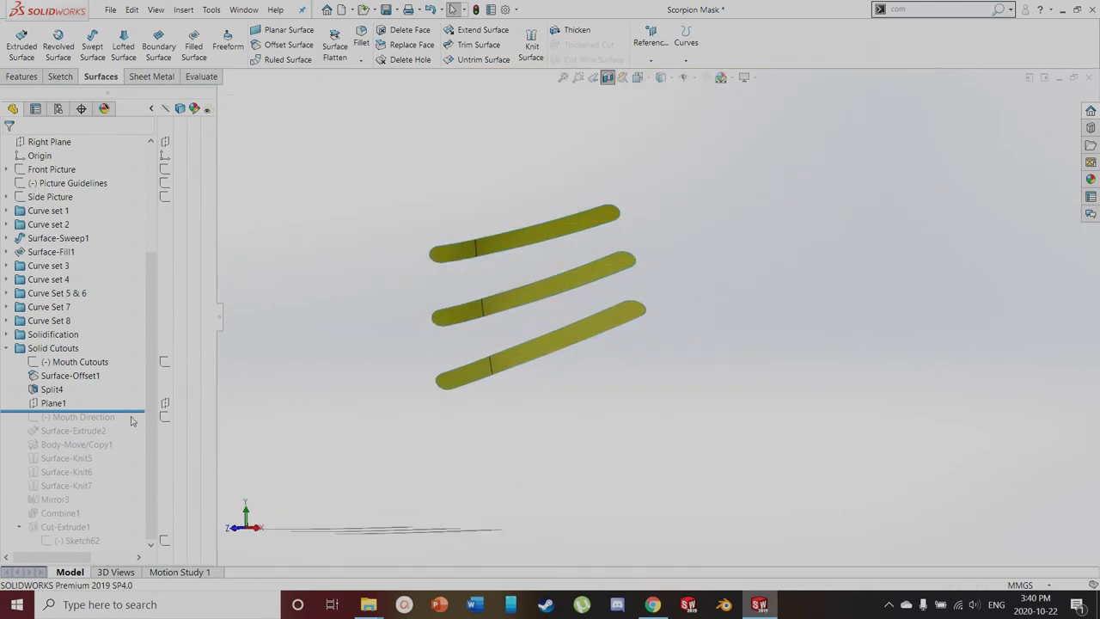
scroll(418, 330, "up", 3)
middle_click_drag(418, 330, 423, 398)
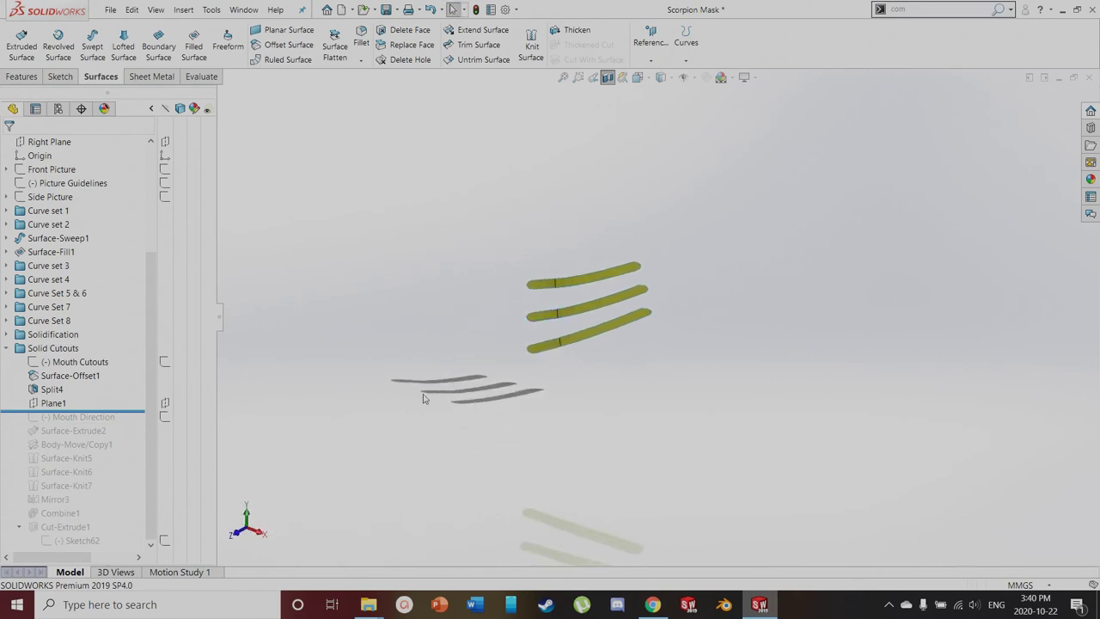
Roll the history forward past the Mouth Direction sketch and show that sketch beside the slot surfaces
left_click_drag(131, 412, 131, 426)
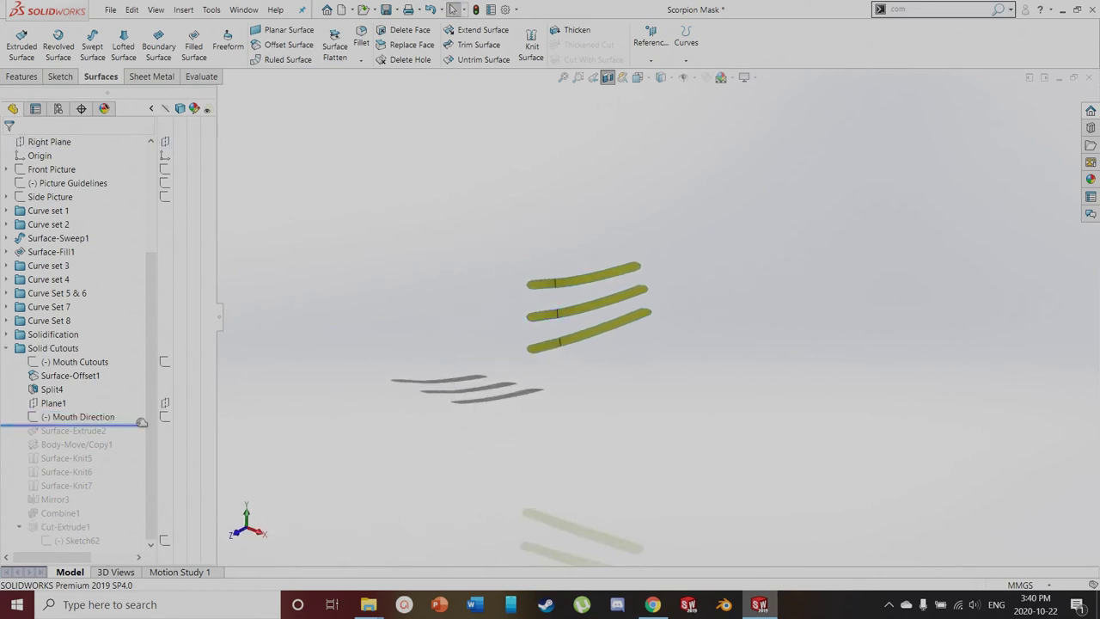
left_click(165, 417)
scroll(572, 284, "down", 3)
middle_click_drag(508, 267, 490, 329)
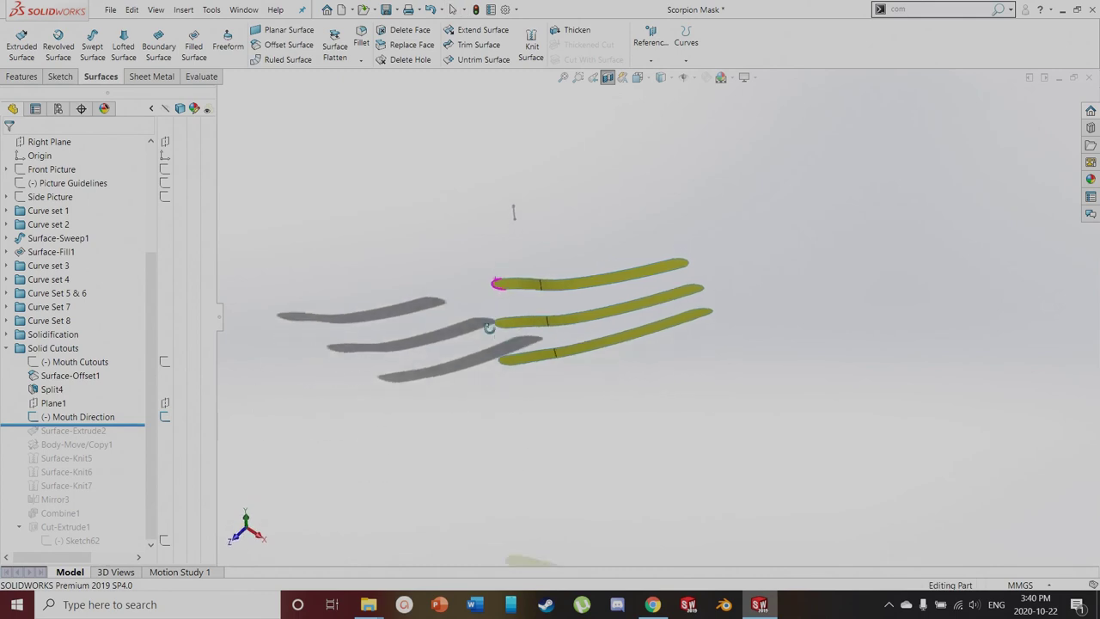
scroll(490, 234, "down", 3)
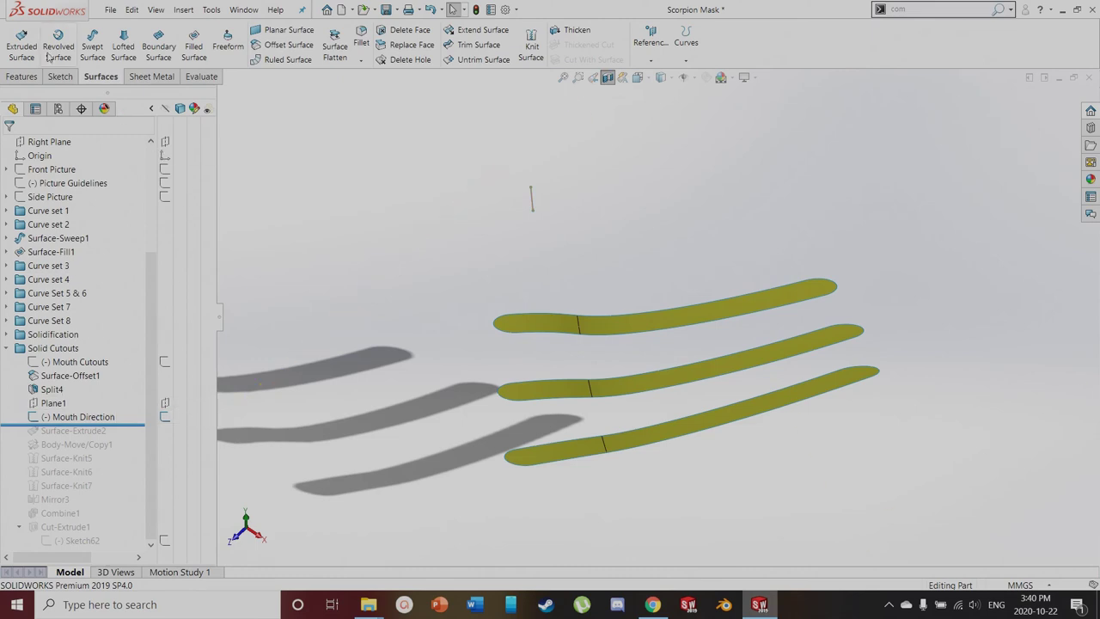
Roll the history forward past Surface-Extrude2, review its faces, direction line and depth, accept it, and inspect the extruded slots
left_click_drag(86, 425, 88, 438)
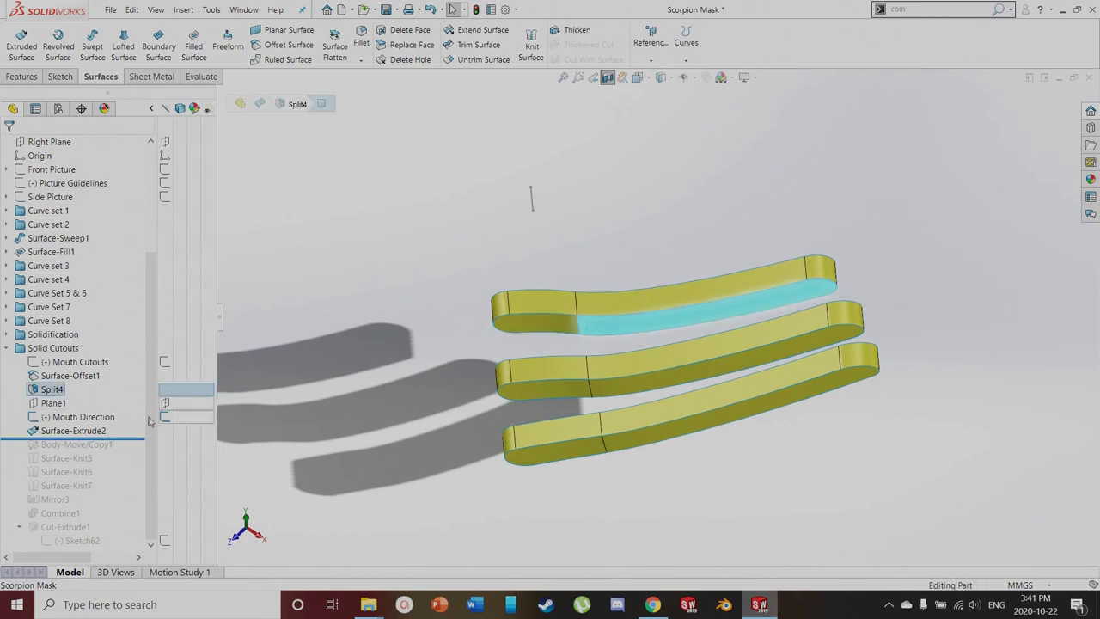
left_click(86, 430)
left_click(104, 399)
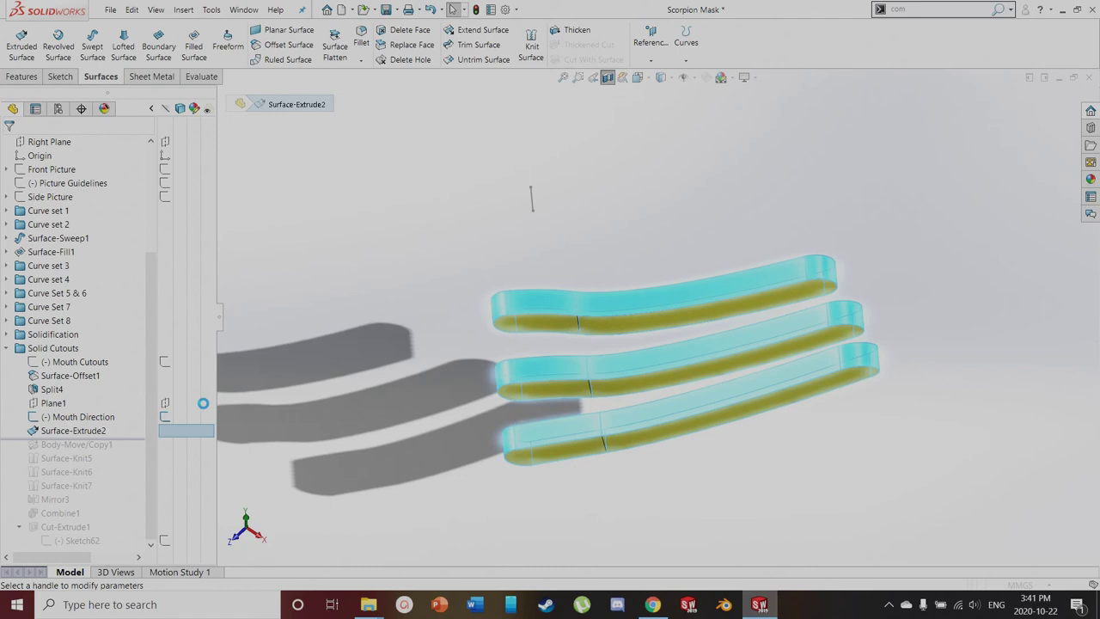
middle_click_drag(364, 454, 420, 405)
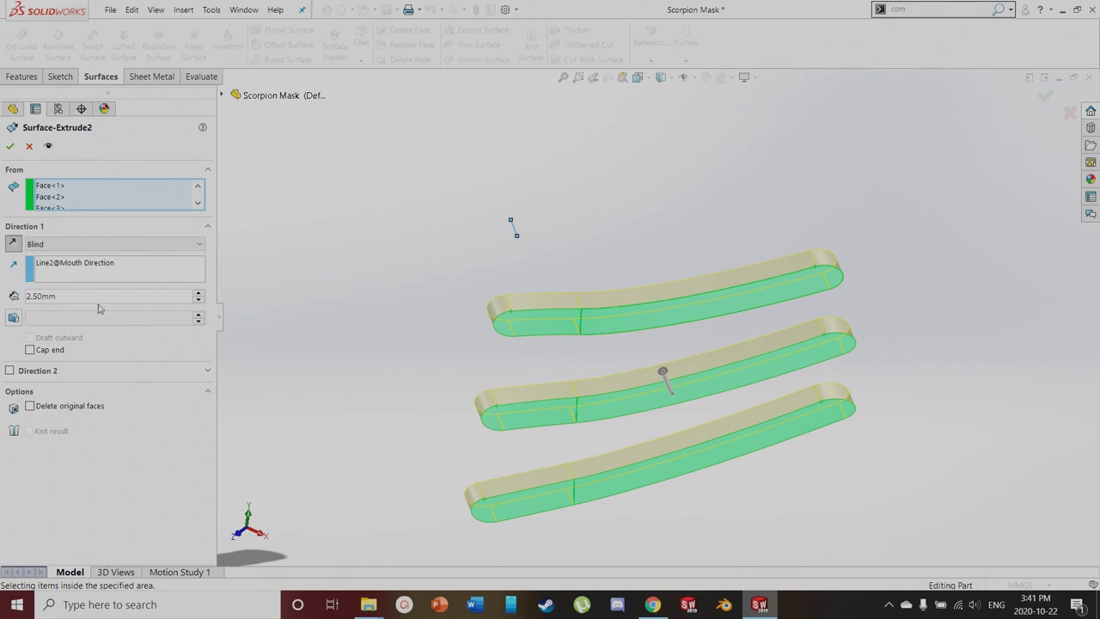
left_click(11, 148)
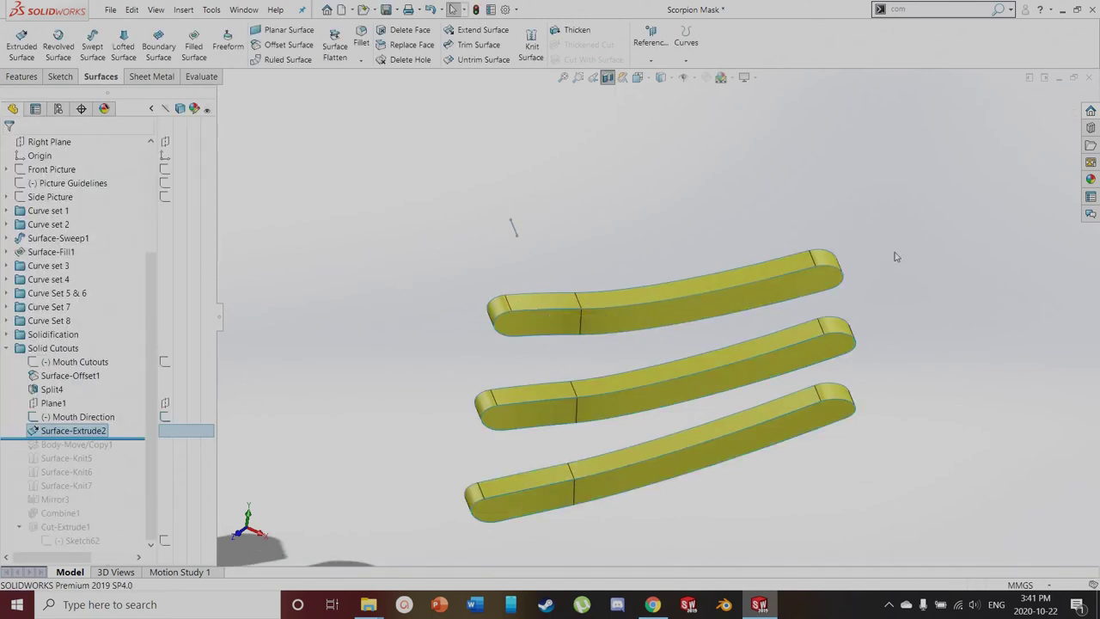
middle_click_drag(283, 479, 573, 349)
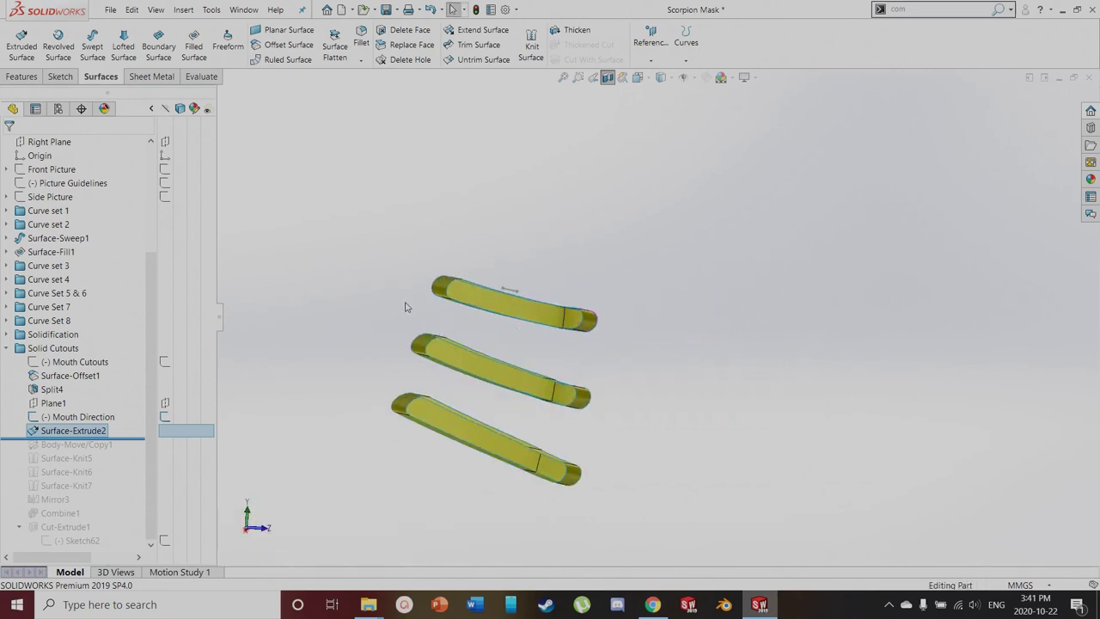
middle_click_drag(655, 365, 539, 413)
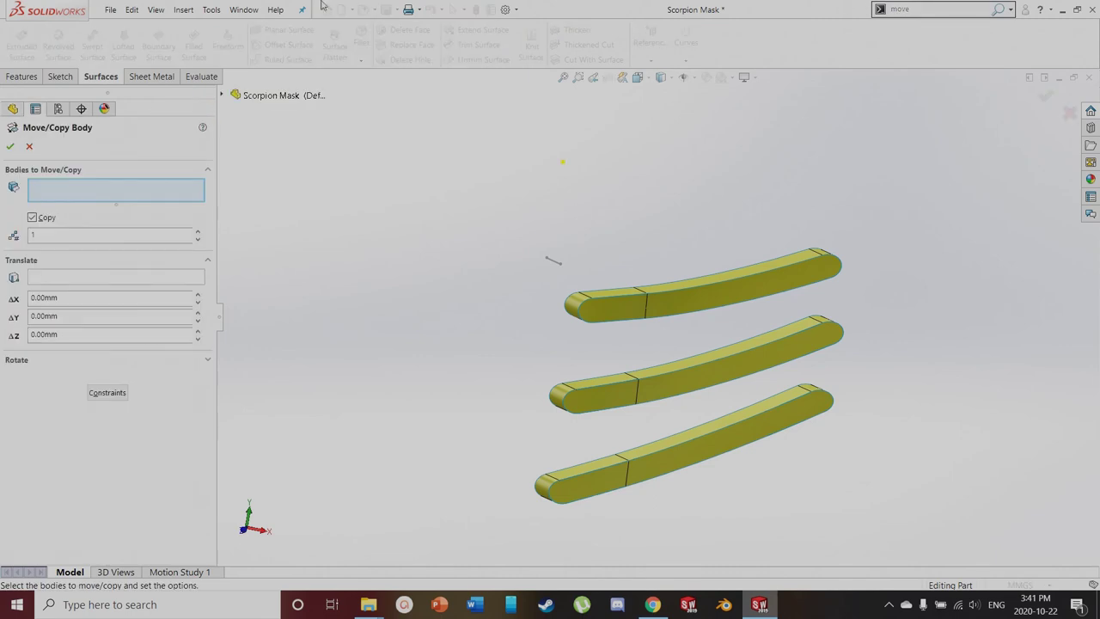
left_click(29, 147)
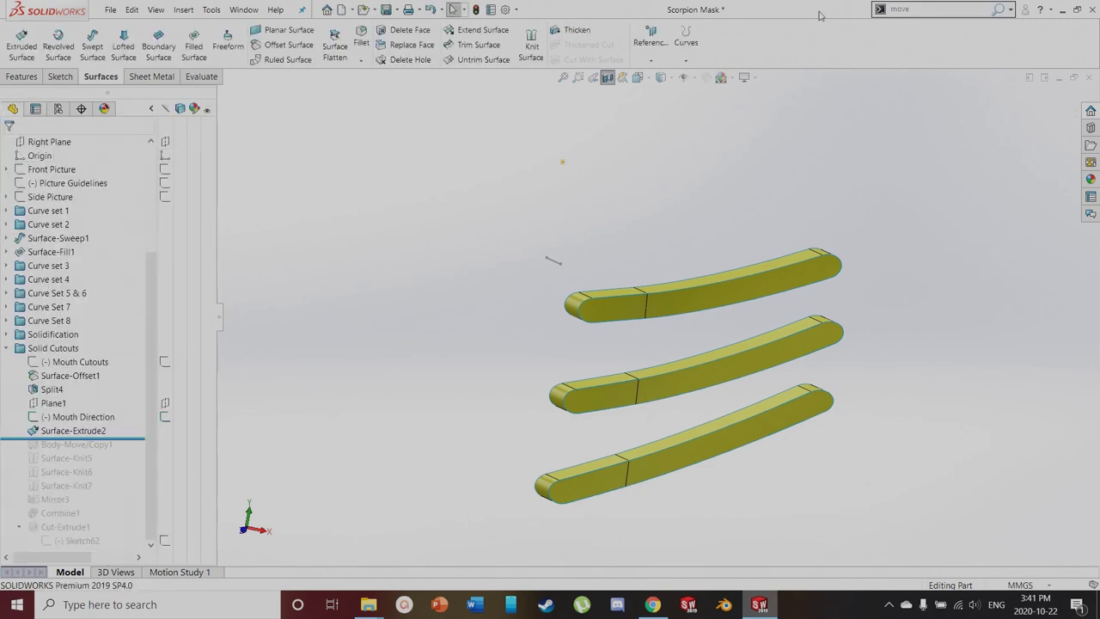
scroll(676, 360, "up", 2)
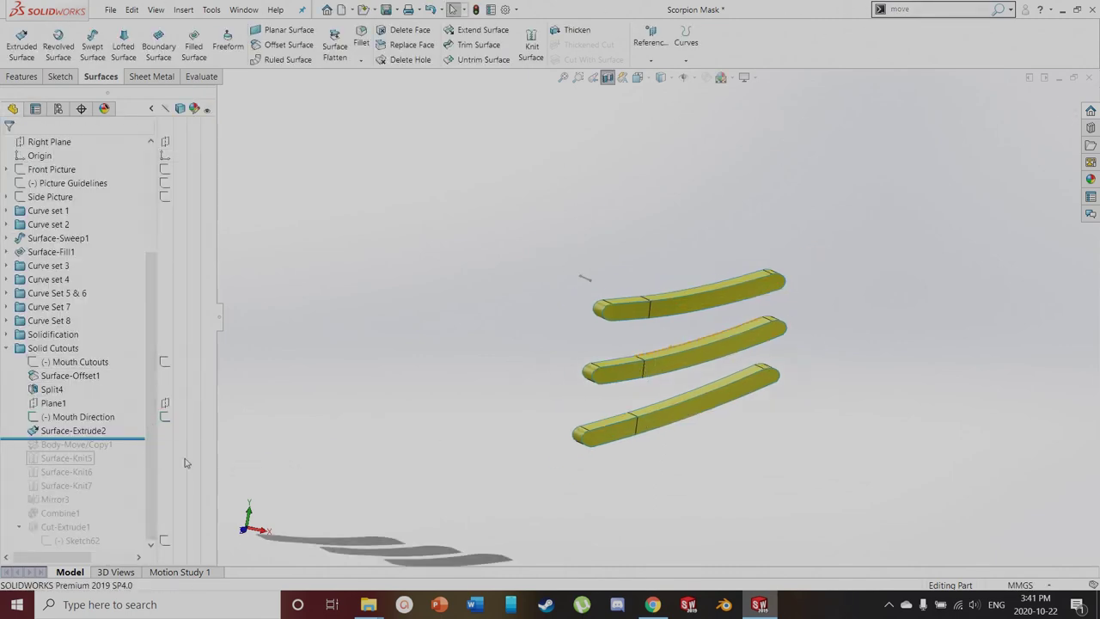
Roll the history forward past Body-Move/Copy1, and review its copied slot surfaces, direction line and translation distance without changing them
left_click_drag(78, 439, 78, 451)
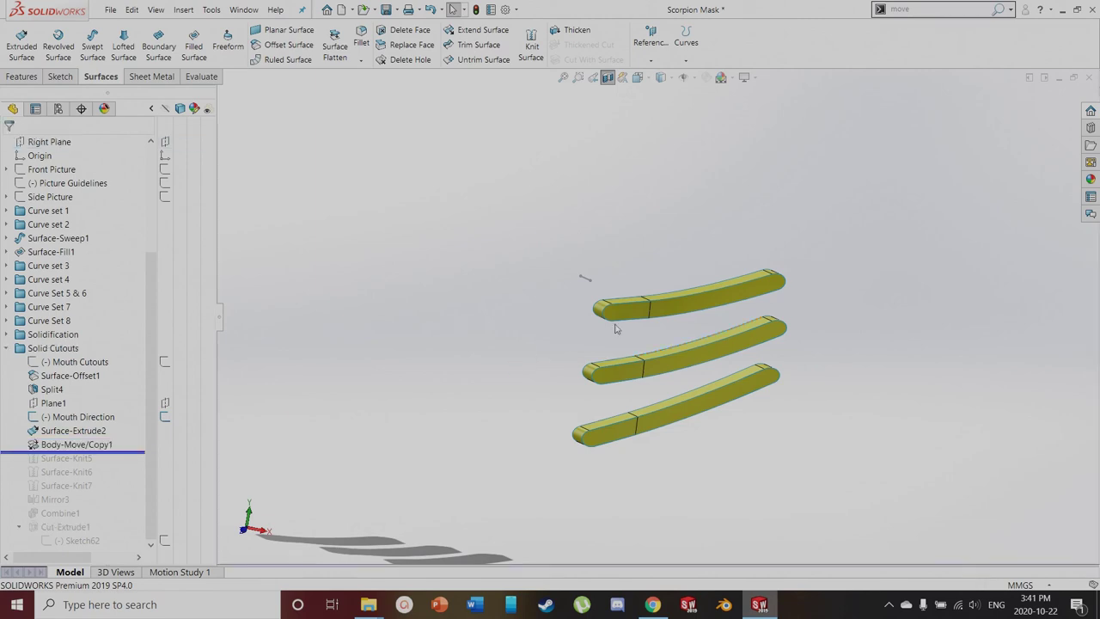
left_click(96, 440)
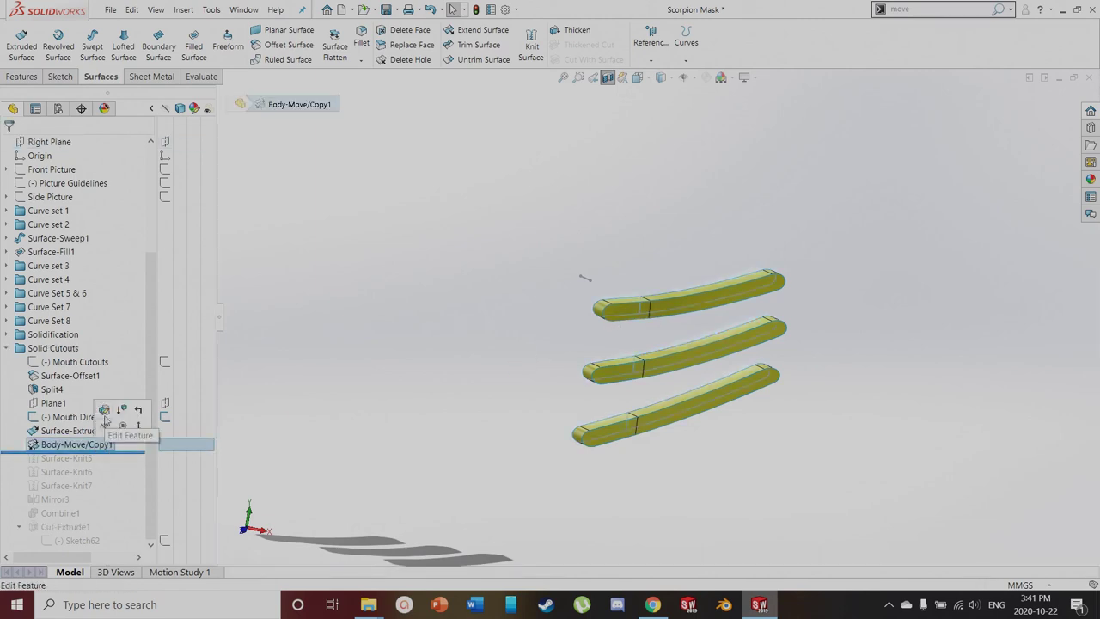
left_click(107, 419)
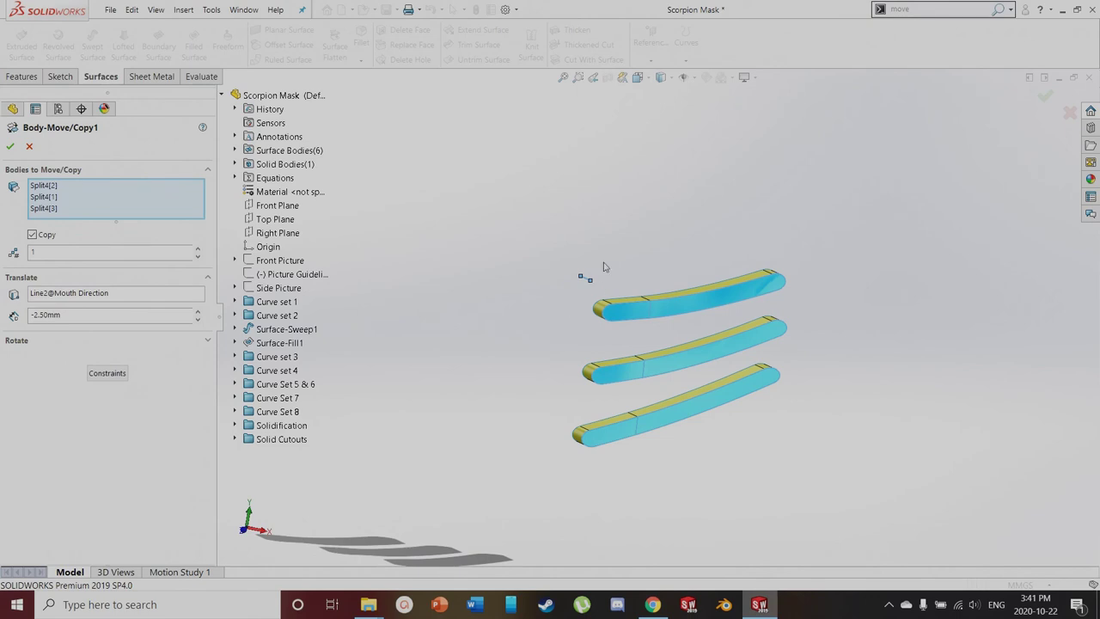
scroll(603, 268, "down", 3)
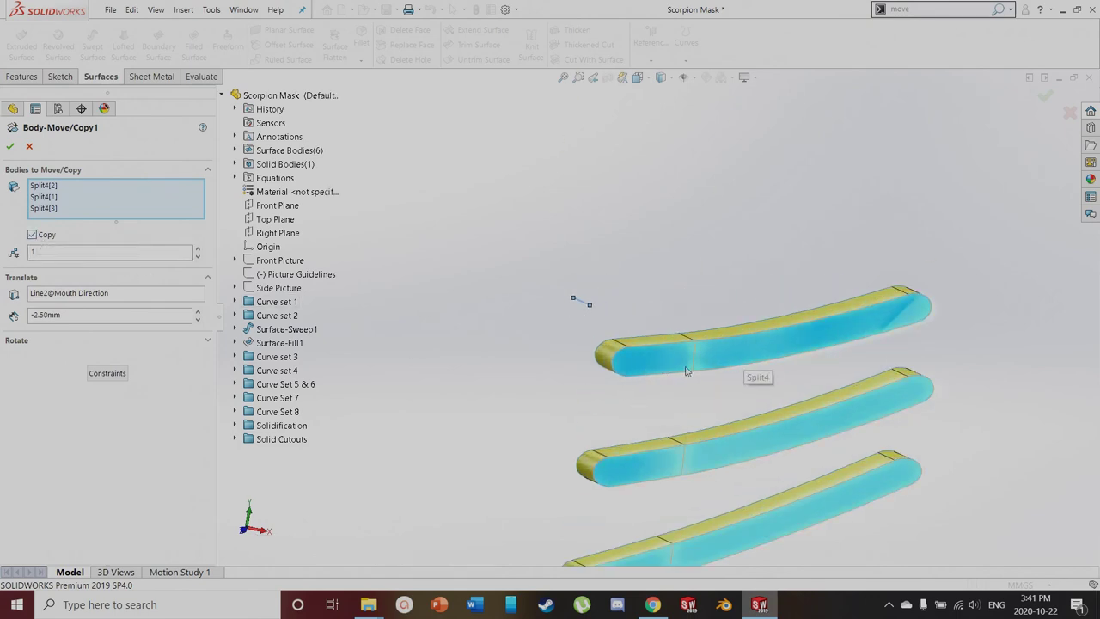
middle_click_drag(568, 360, 691, 393)
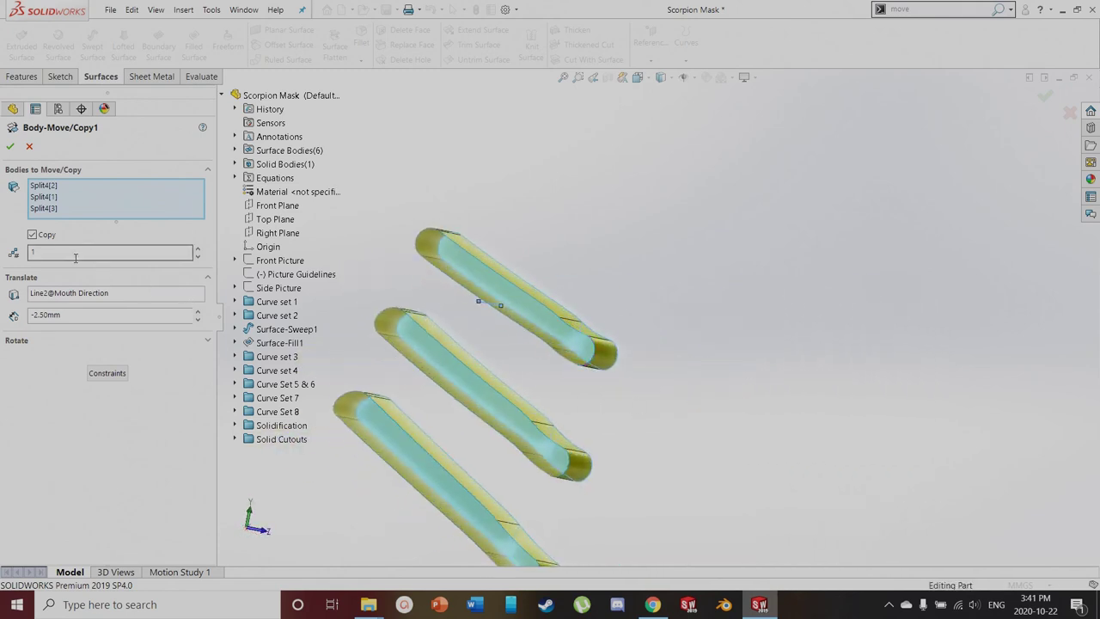
left_click_drag(73, 315, 17, 307)
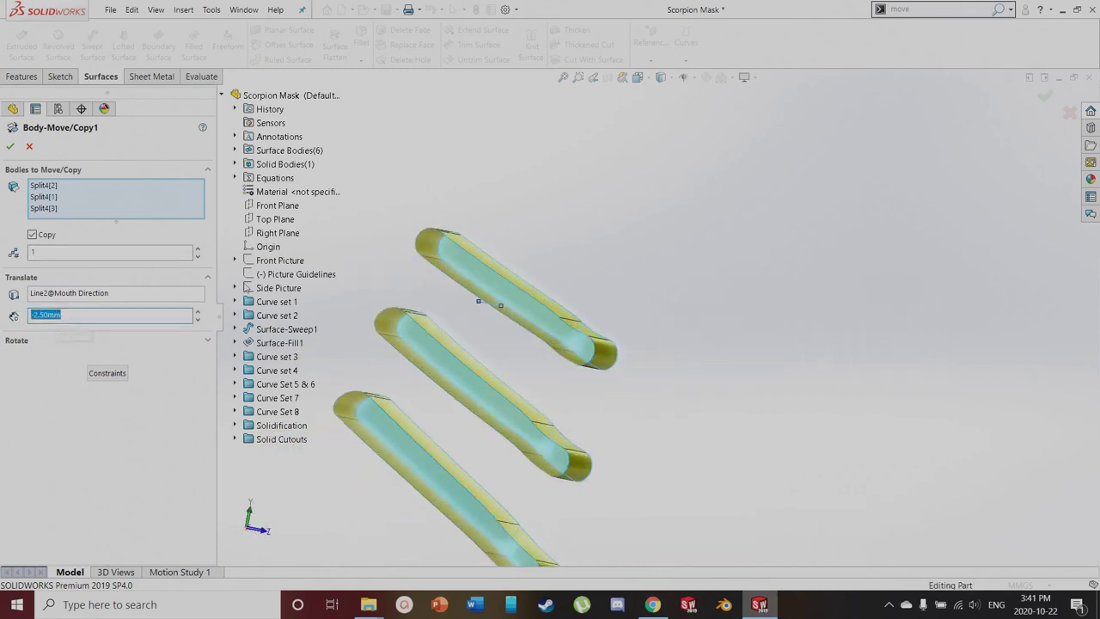
left_click(28, 148)
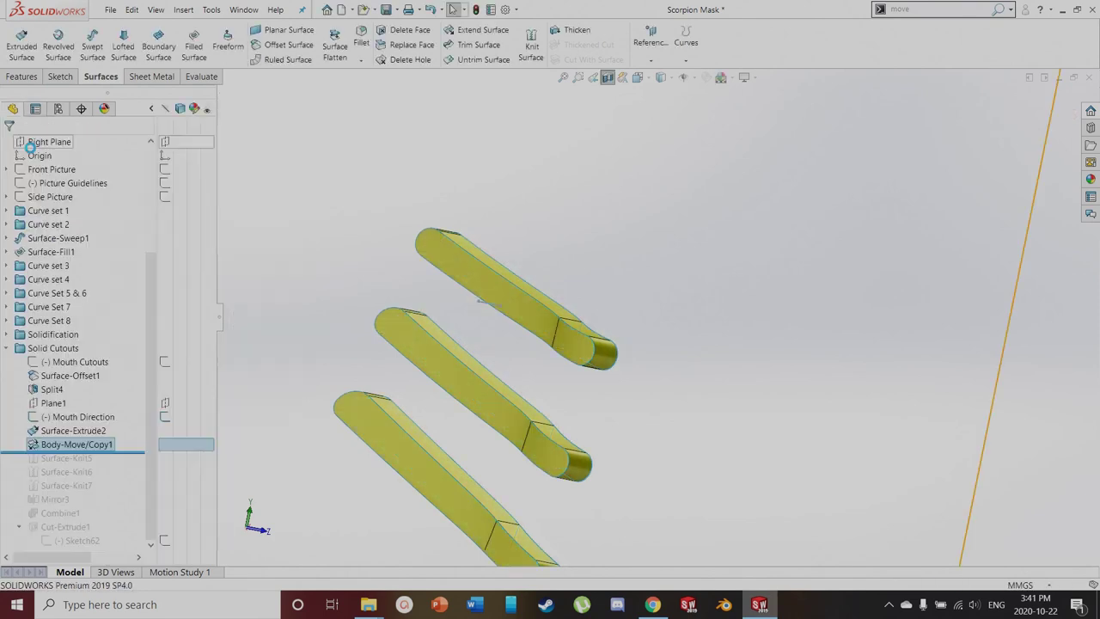
Inspect the copied surfaces closing the extruded slots, and roll the history forward past Surface-Knit5, Surface-Knit6 and Surface-Knit7
left_click(472, 283)
middle_click_drag(570, 342, 591, 420)
scroll(617, 425, "up", 3)
middle_click_drag(450, 354, 452, 272)
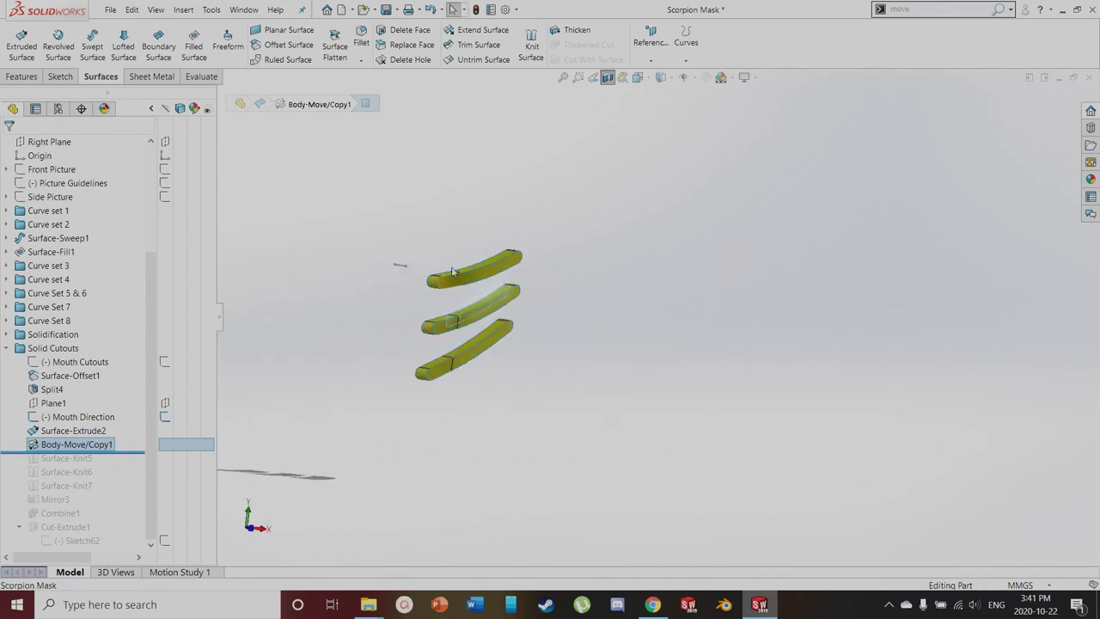
left_click_drag(94, 451, 104, 487)
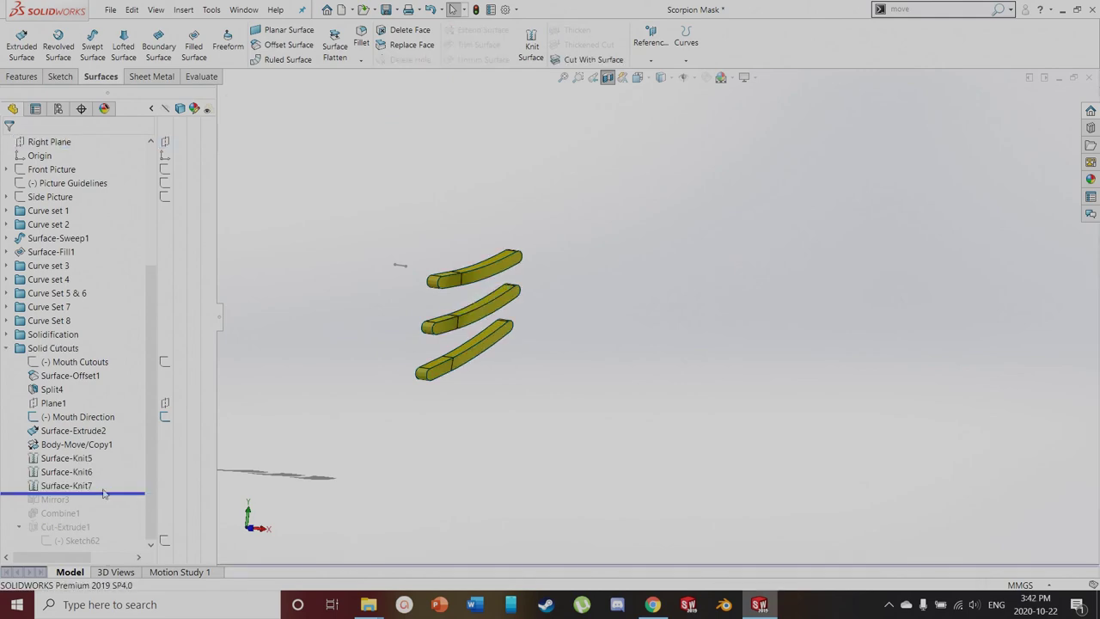
Show the Surface-Knit4 mask body again, and roll the history forward past Mirror3 and Combine1
scroll(82, 462, "up", 3)
scroll(81, 461, "up", 2)
left_click(165, 210)
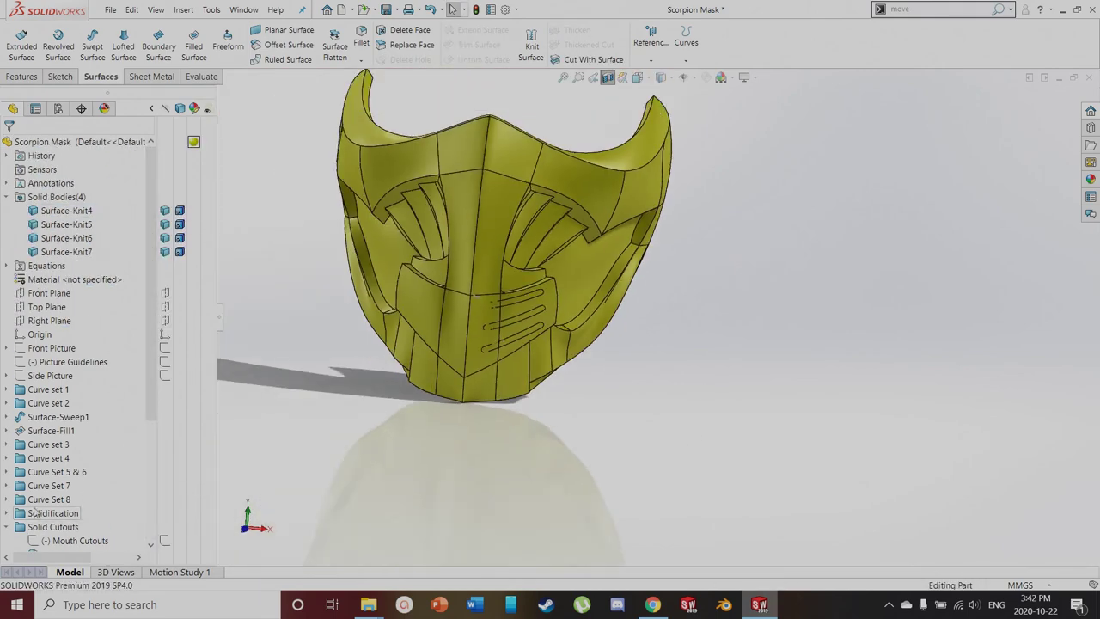
scroll(99, 508, "down", 5)
left_click_drag(99, 504, 97, 517)
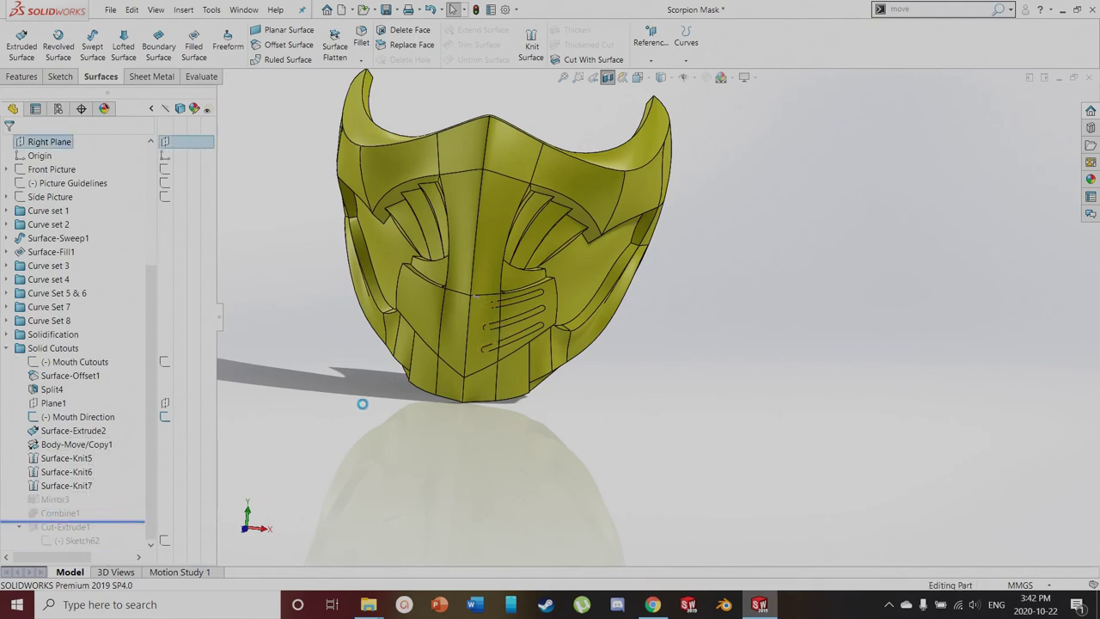
Review Combine1's subtract operation, its main mask body and its slot bodies to combine, without changing them
left_click(82, 511)
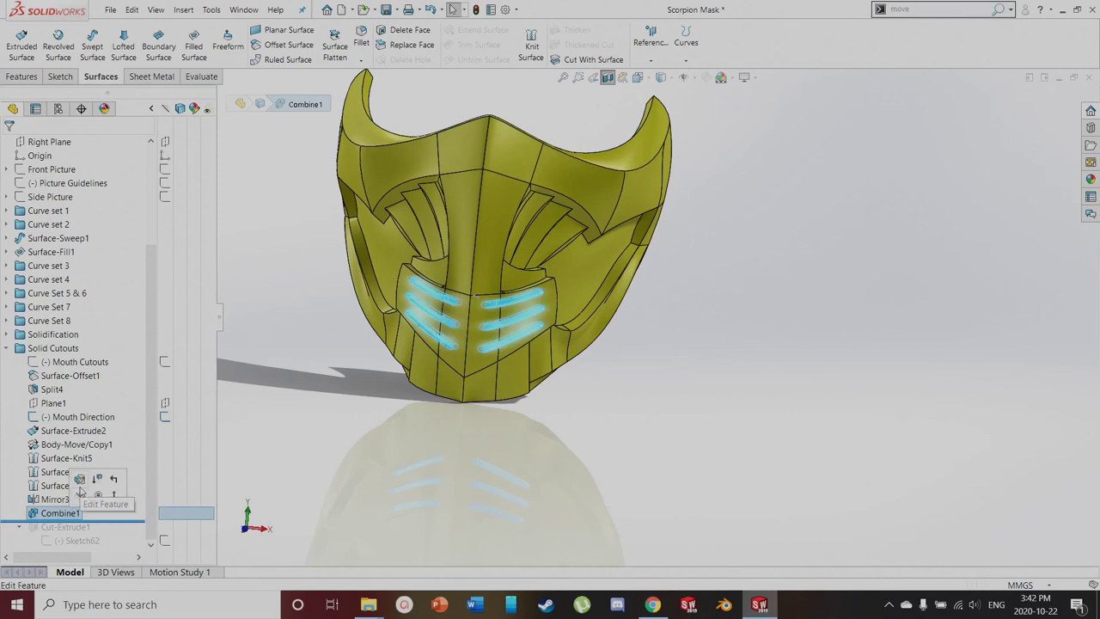
left_click(79, 483)
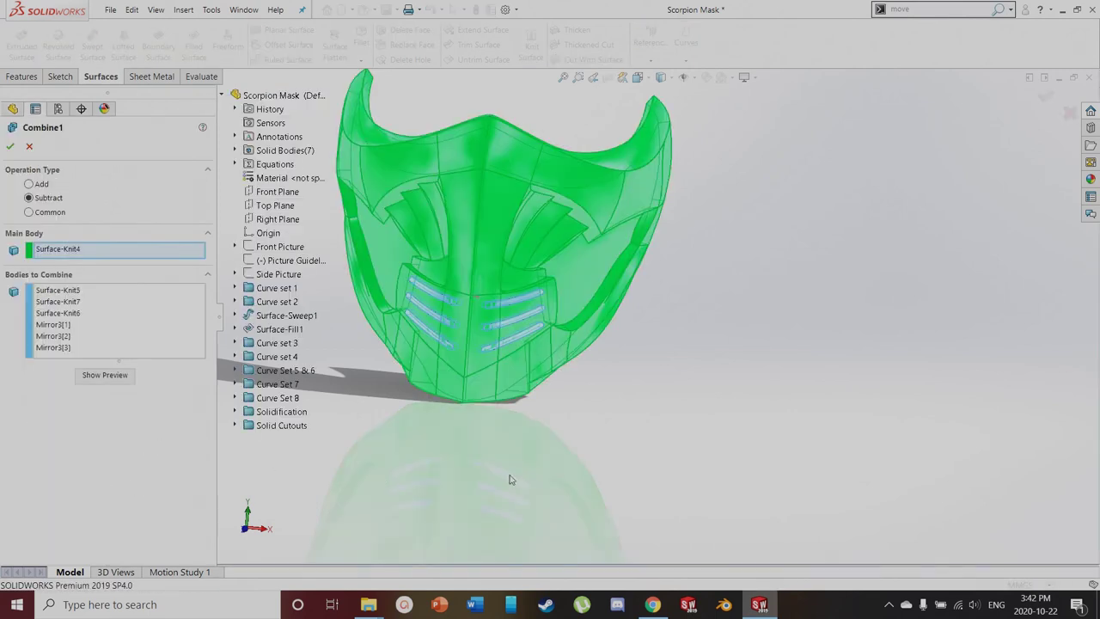
left_click(130, 248)
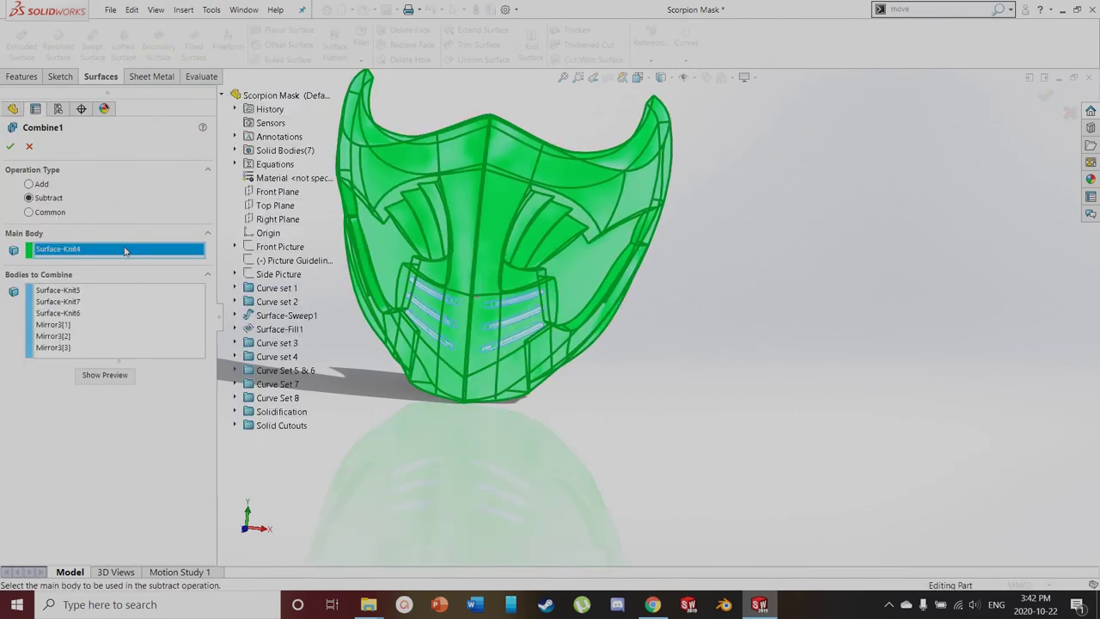
left_click(79, 291)
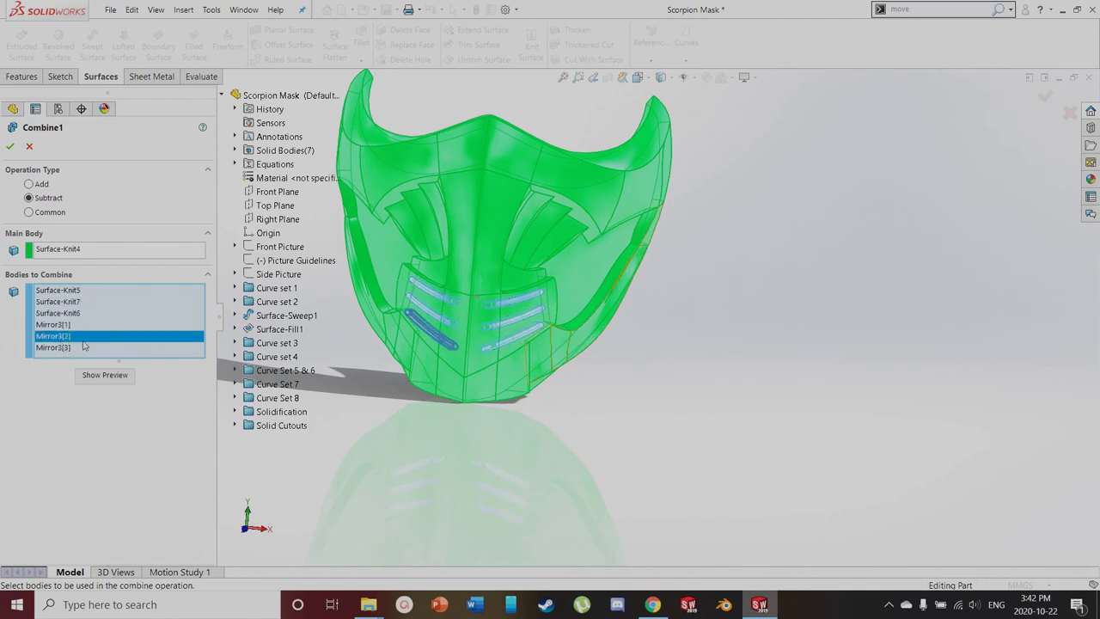
left_click(29, 148)
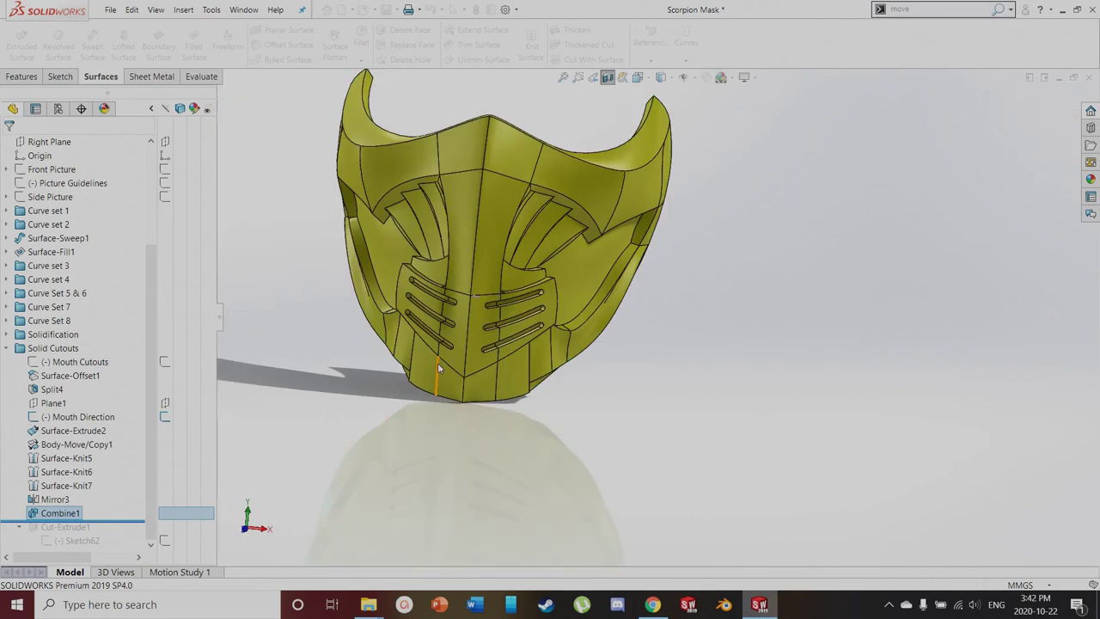
Hide the Mouth Direction sketch, and inspect the mouth cutouts and the side of the mask
left_click(165, 418)
scroll(478, 288, "down", 2)
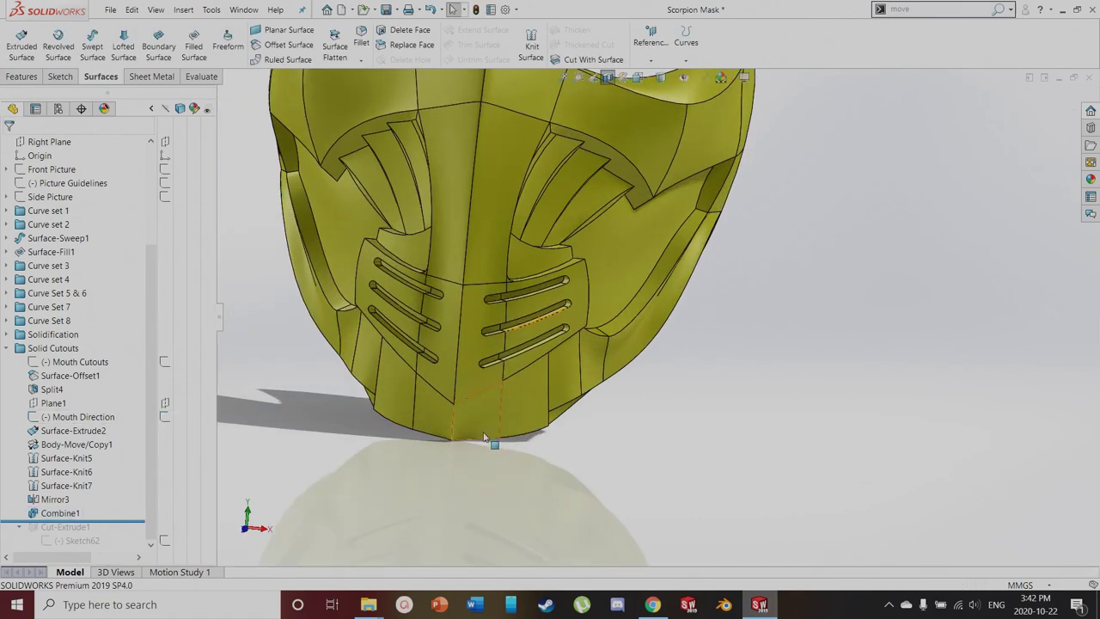
scroll(494, 429, "up", 3)
middle_click_drag(795, 277, 661, 248)
scroll(661, 248, "down", 3)
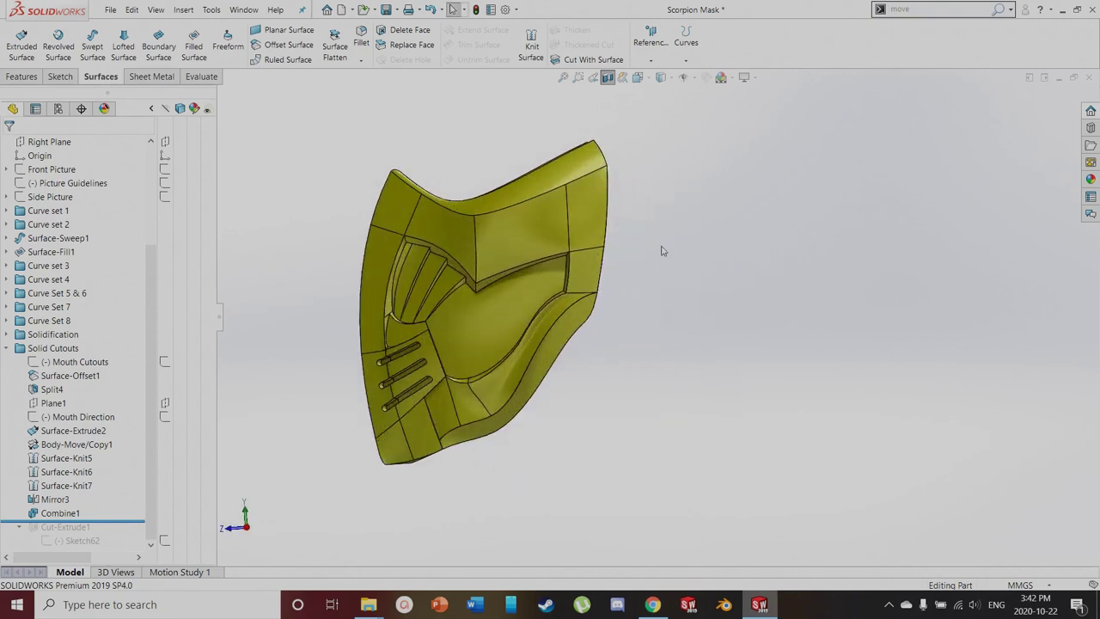
scroll(602, 206, "down", 3)
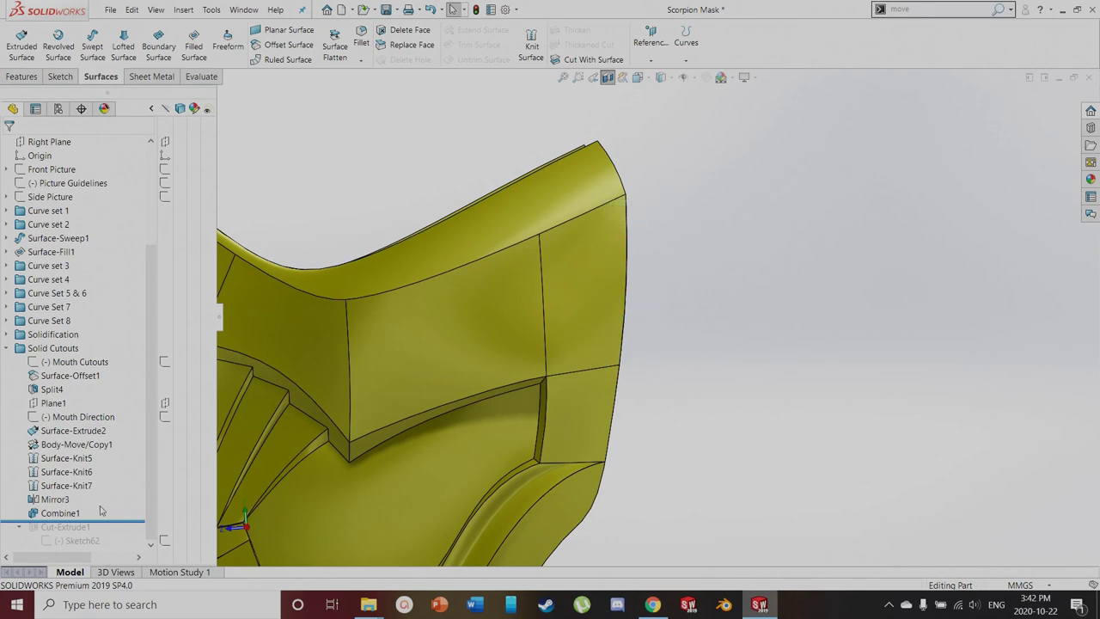
Roll the history forward past Cut-Extrude1, show Sketch62 from the right side, and inspect the strap slots in both sides of the mask
left_click_drag(101, 520, 103, 548)
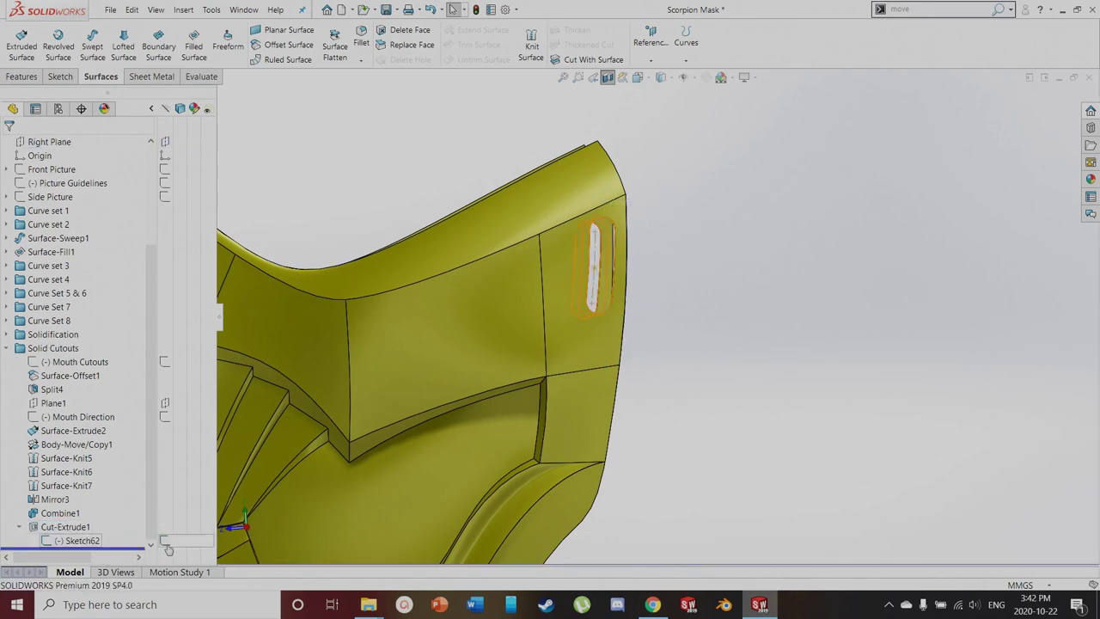
scroll(678, 339, "down", 2)
middle_click_drag(691, 332, 677, 337)
left_click(81, 540)
left_click(124, 523)
scroll(776, 192, "down", 5)
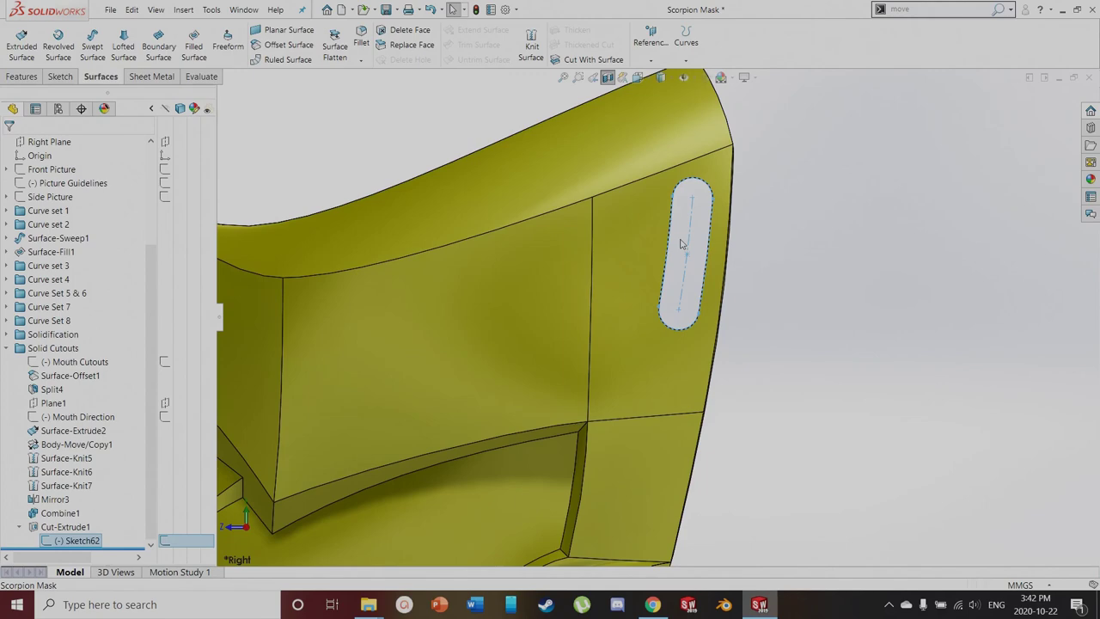
scroll(915, 387, "down", 10)
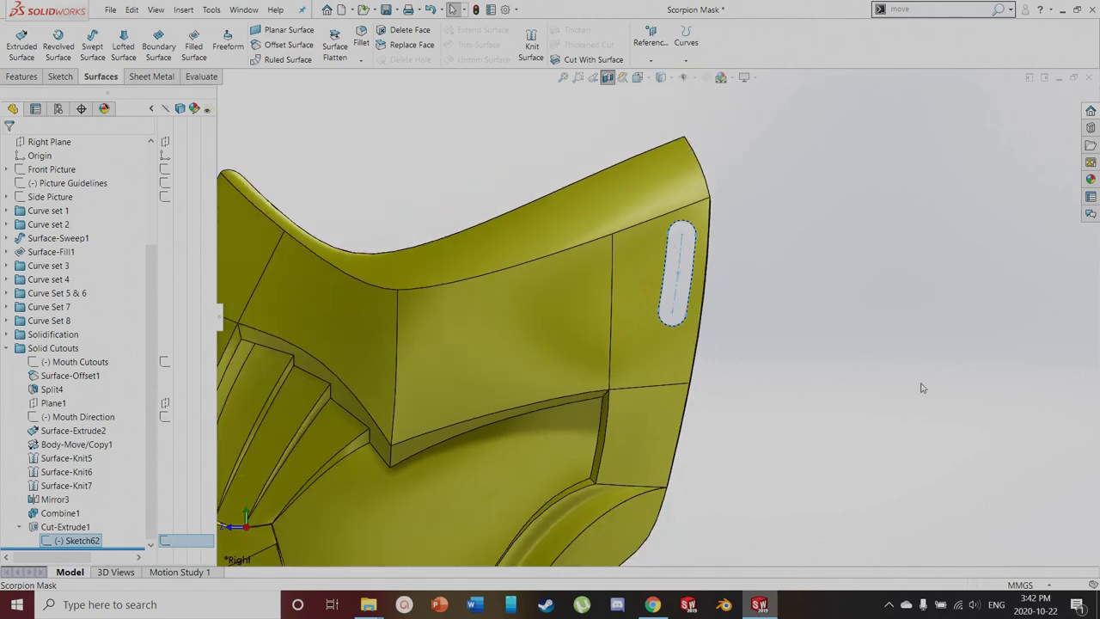
scroll(679, 276, "down", 3)
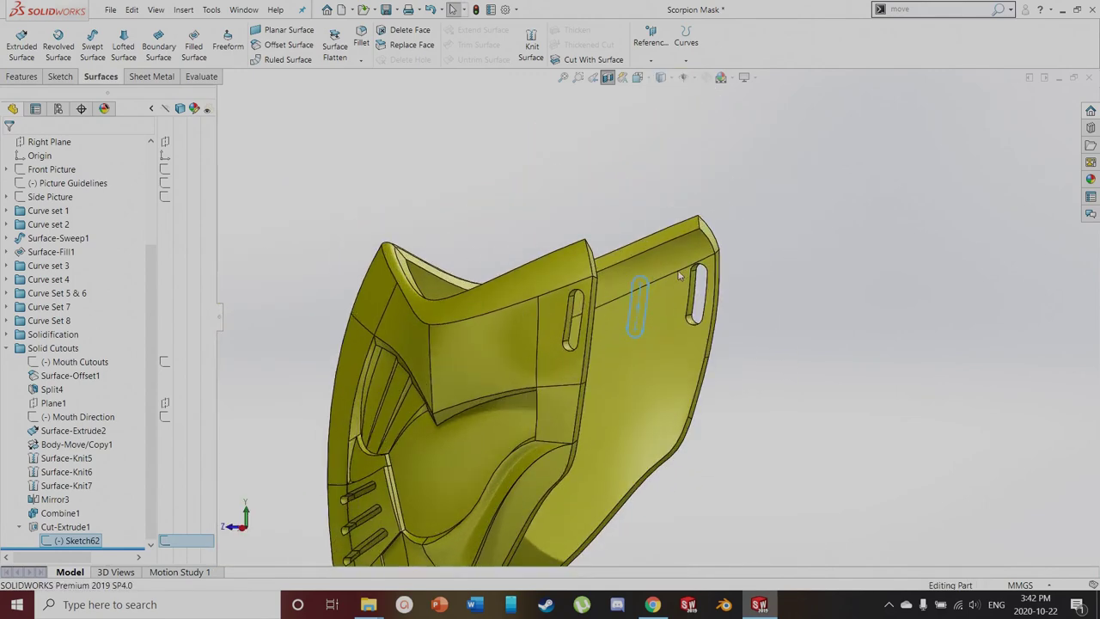
Edit Cut-Extrude1 to start from the Sketch Plane and cut Through All - Both, and inspect the preview across the mask
left_click(64, 526)
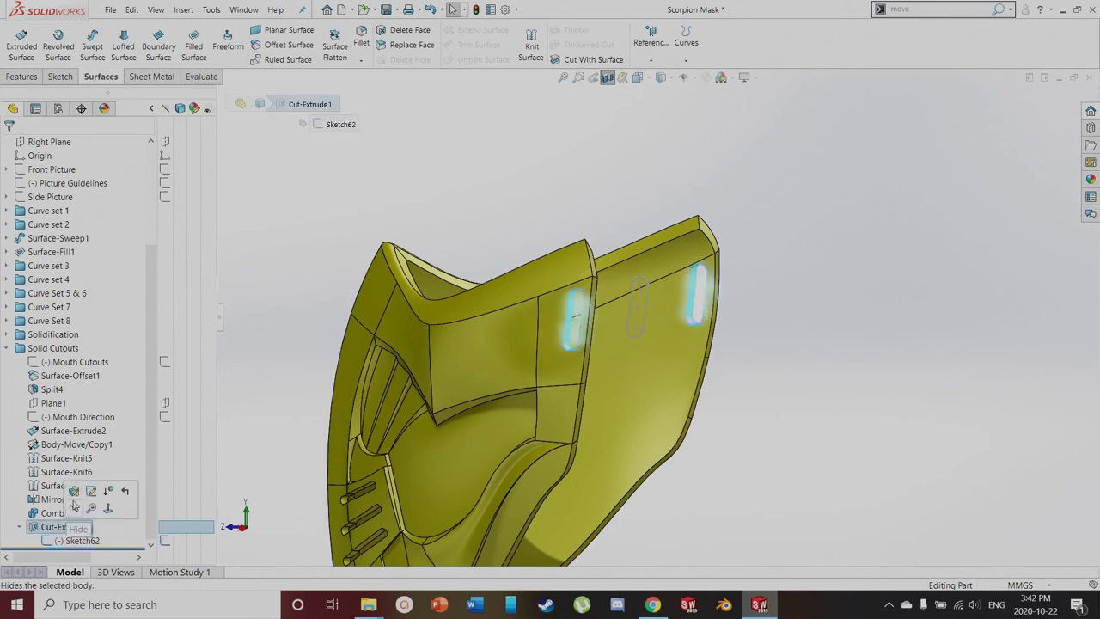
left_click(75, 492)
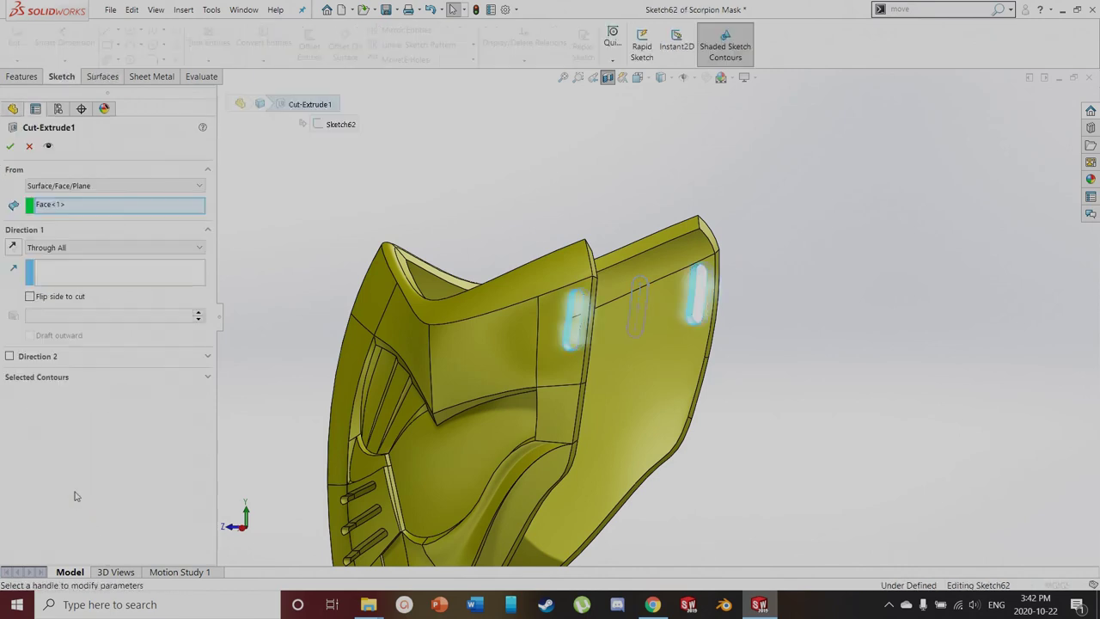
left_click(59, 188)
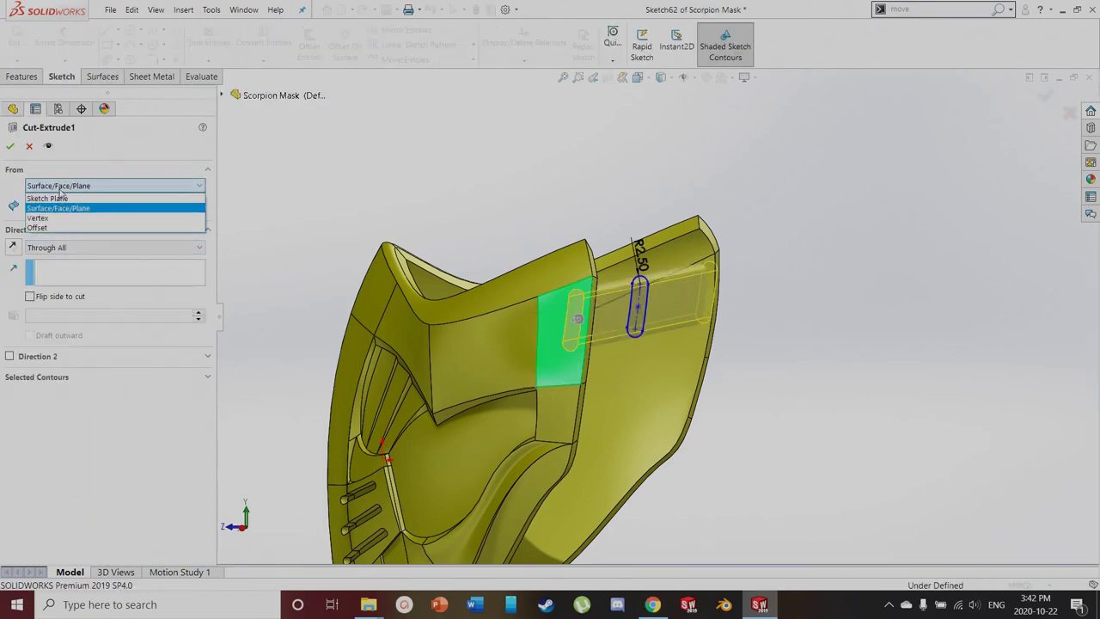
left_click(55, 198)
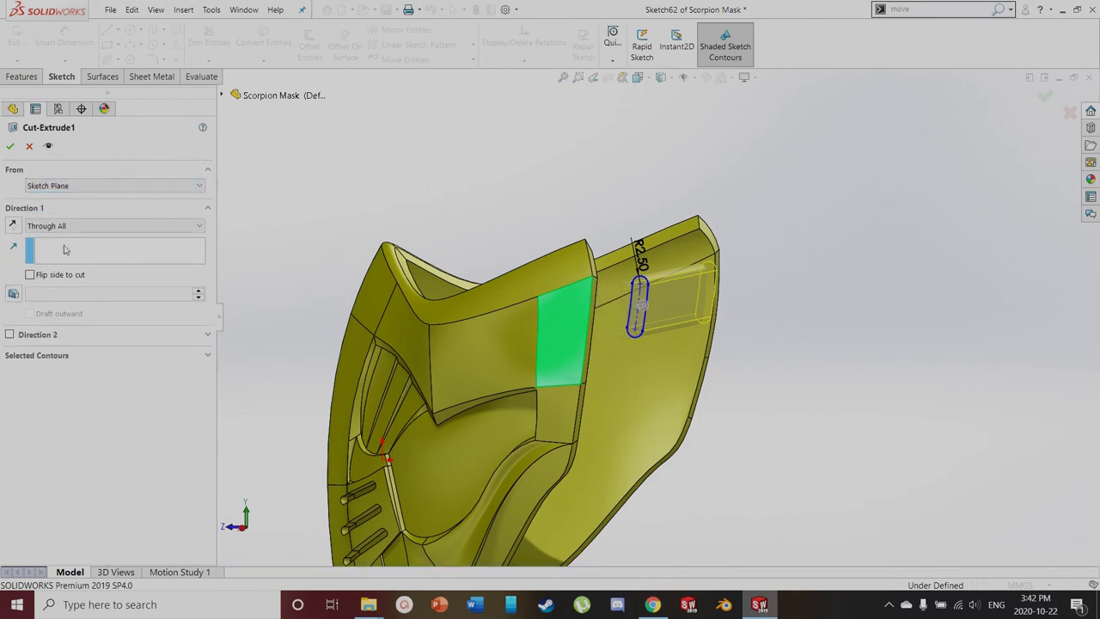
left_click(67, 227)
left_click(63, 259)
scroll(675, 328, "up", 2)
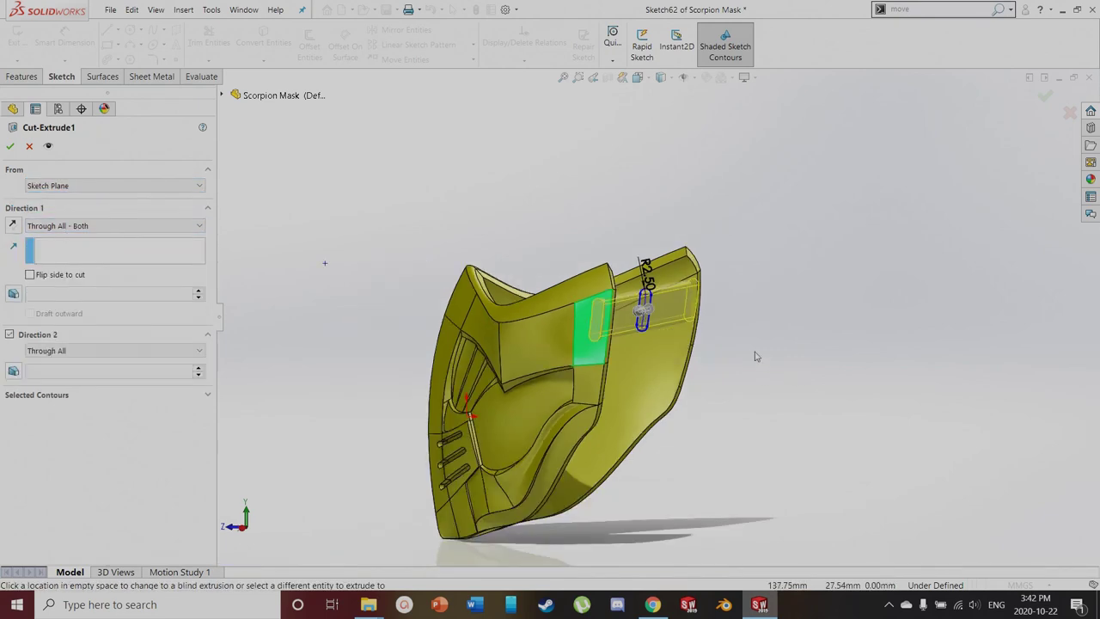
middle_click_drag(757, 356, 586, 345)
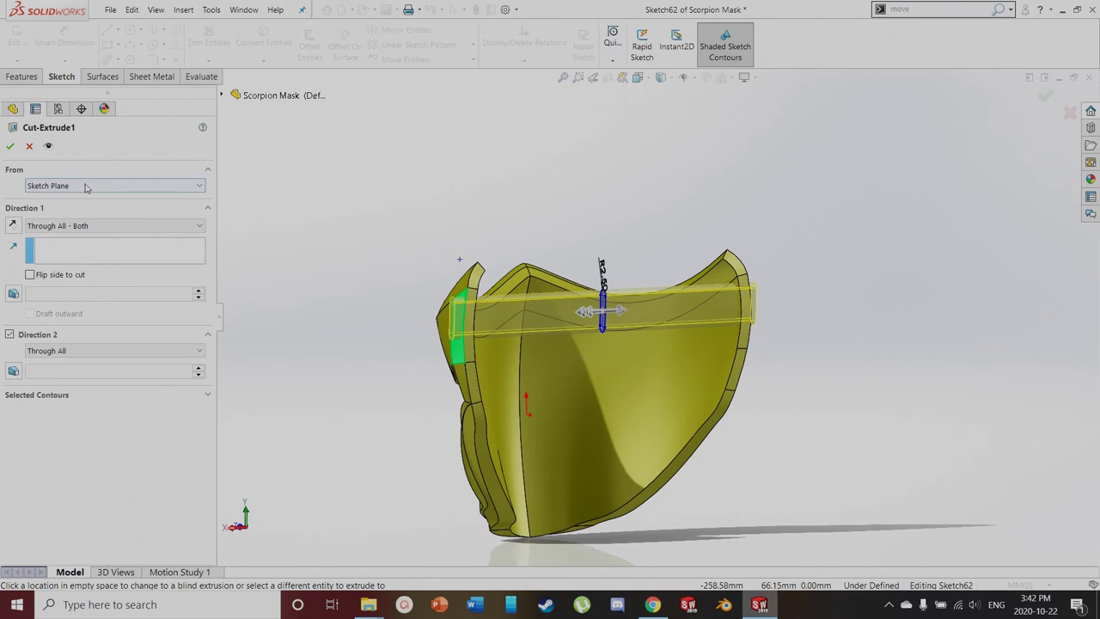
middle_click_drag(366, 338, 516, 338)
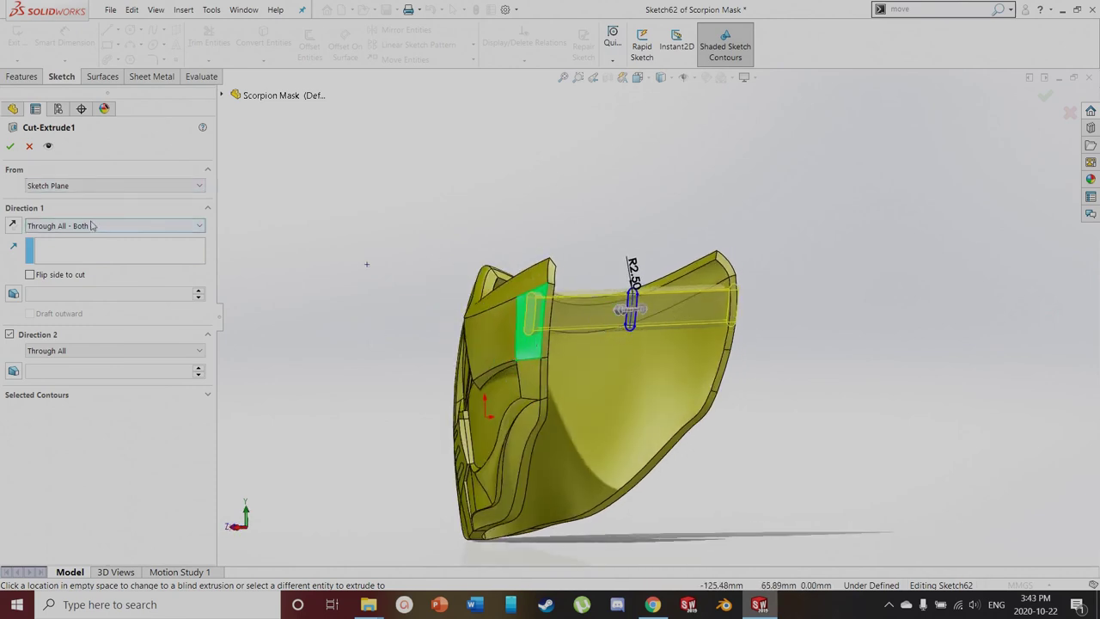
scroll(563, 364, "down", 2)
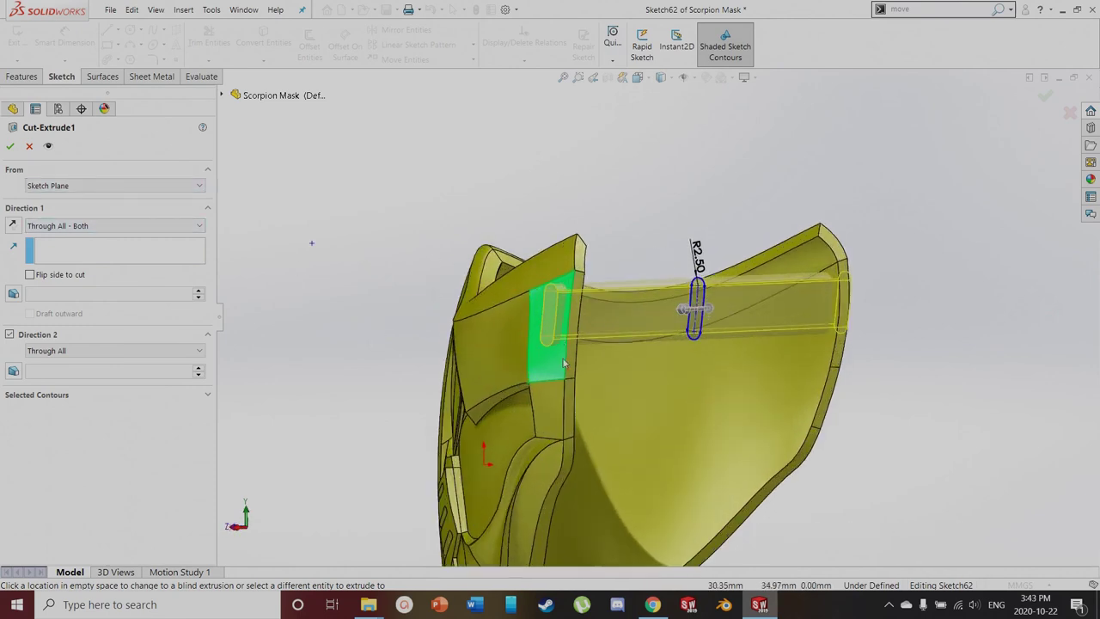
Start Cut-Extrude1 from the mask's outer side face using Surface/Face/Plane, and set Direction 1 to Blind with a 0.5 mm depth
left_click(77, 187)
left_click(72, 208)
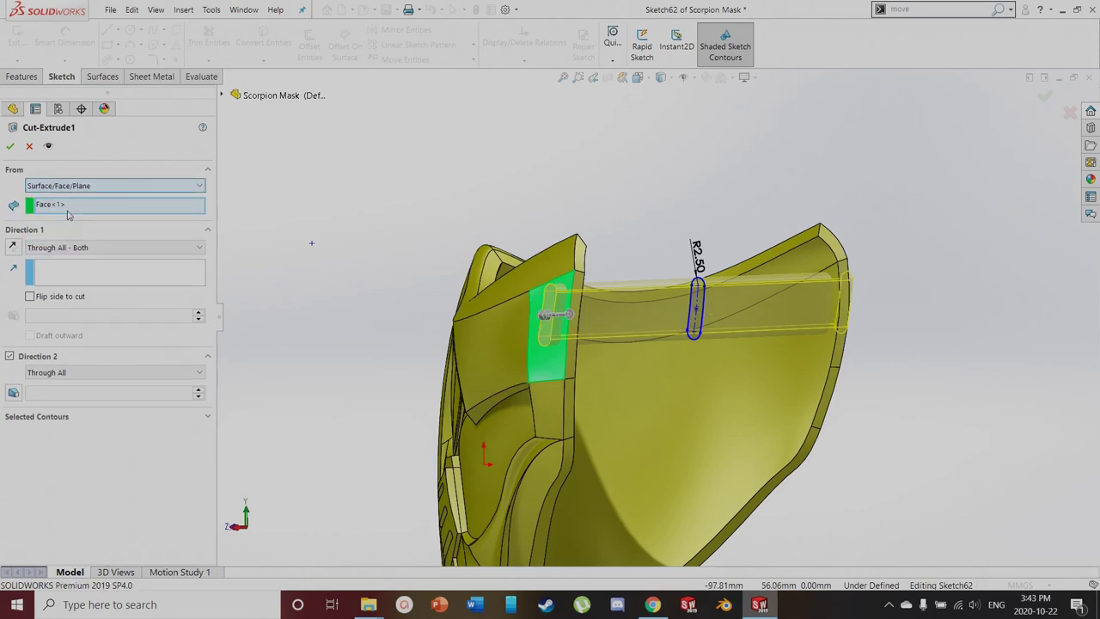
left_click(539, 354)
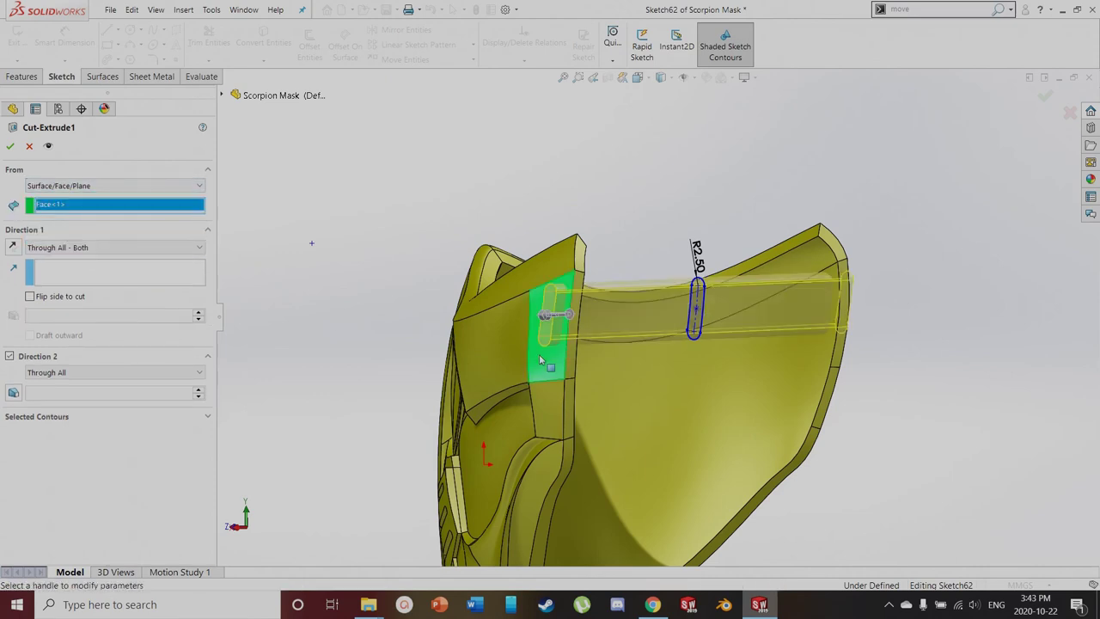
scroll(538, 357, "down", 3)
left_click(111, 247)
left_click(60, 260)
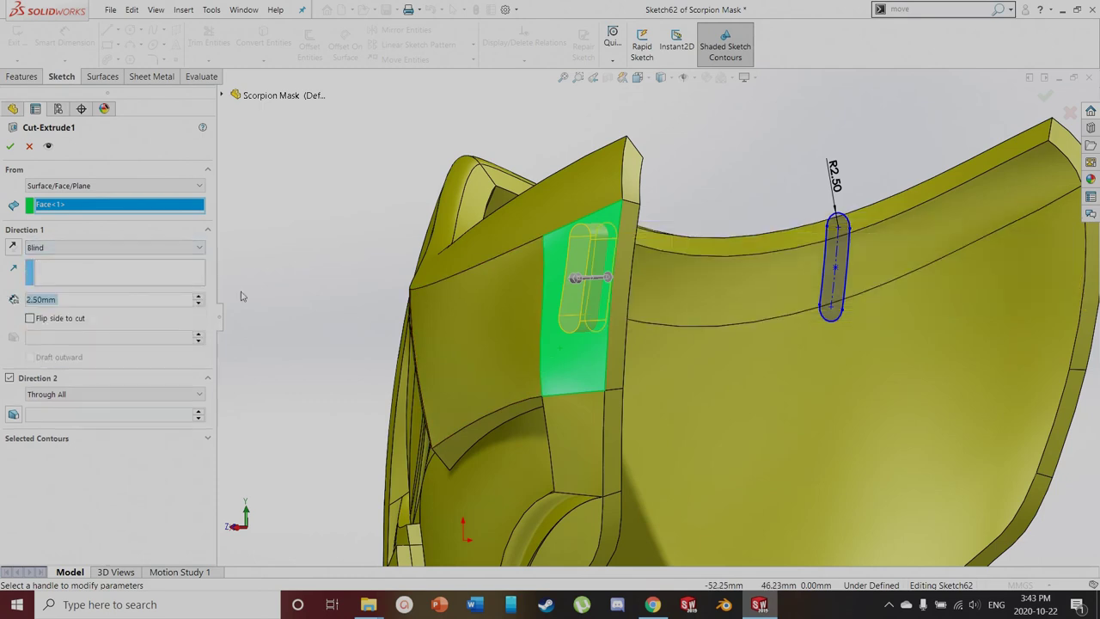
type("0.5")
key("Return")
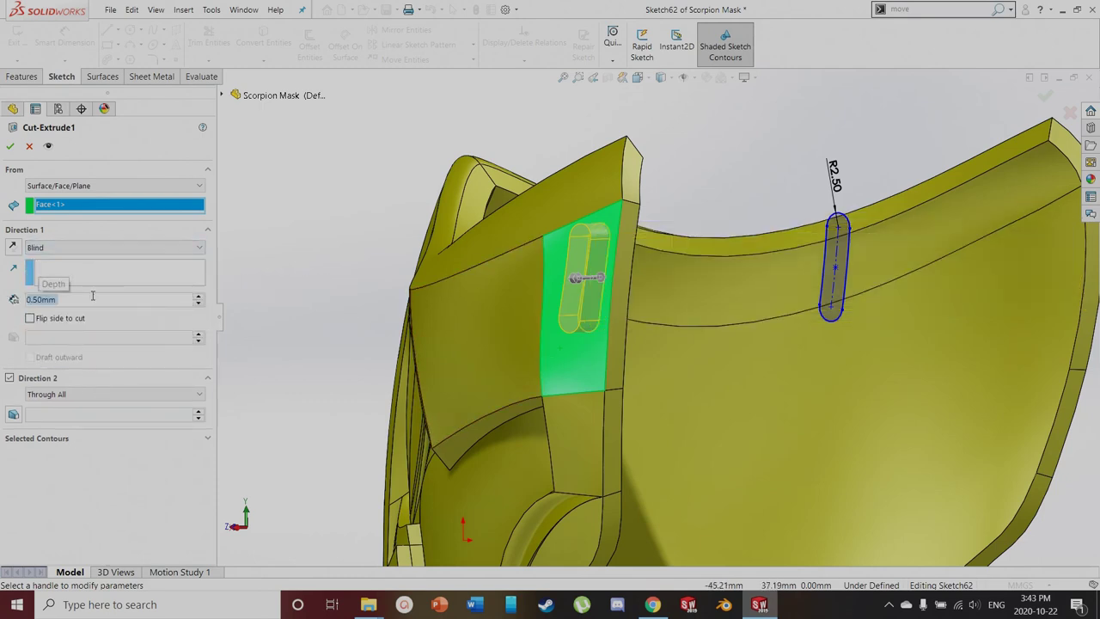
Accept the 0.5 mm blind cut in Cut-Extrude1, and inspect the shallow strap slot on the mask's outer side face
left_click(10, 147)
scroll(608, 293, "down", 2)
scroll(608, 293, "down", 2)
scroll(590, 278, "up", 1)
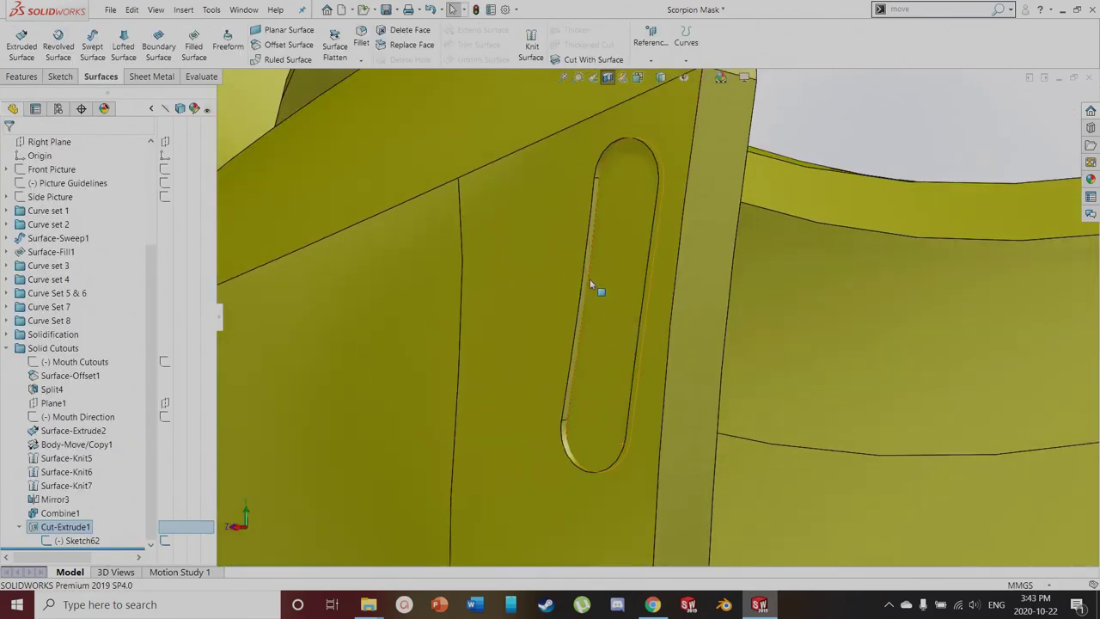
scroll(518, 404, "up", 3)
scroll(598, 370, "down", 1)
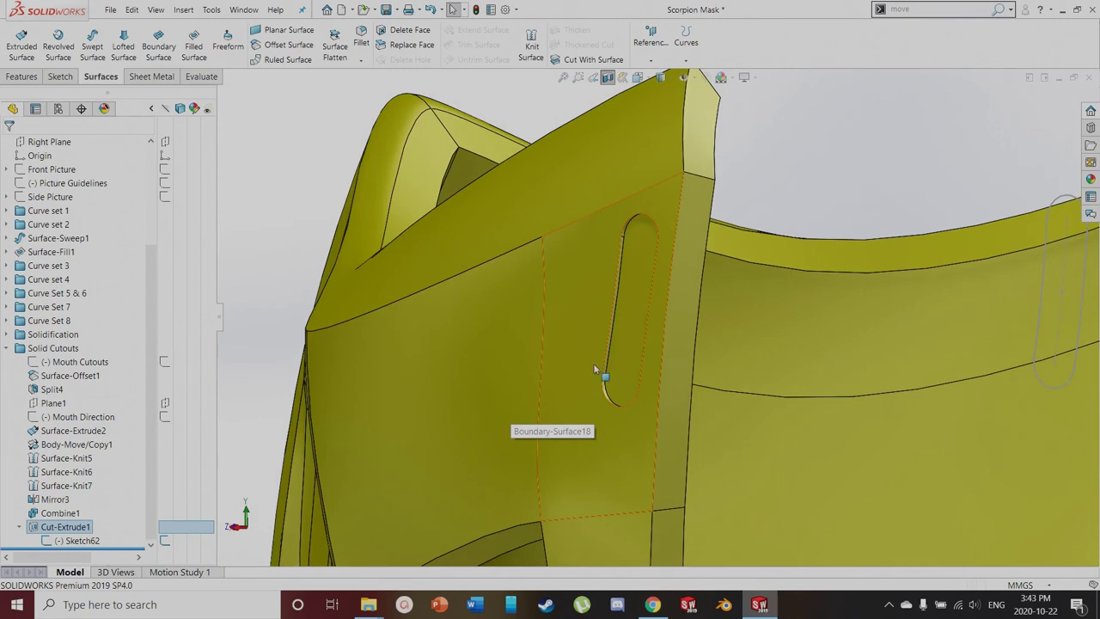
left_click(591, 434)
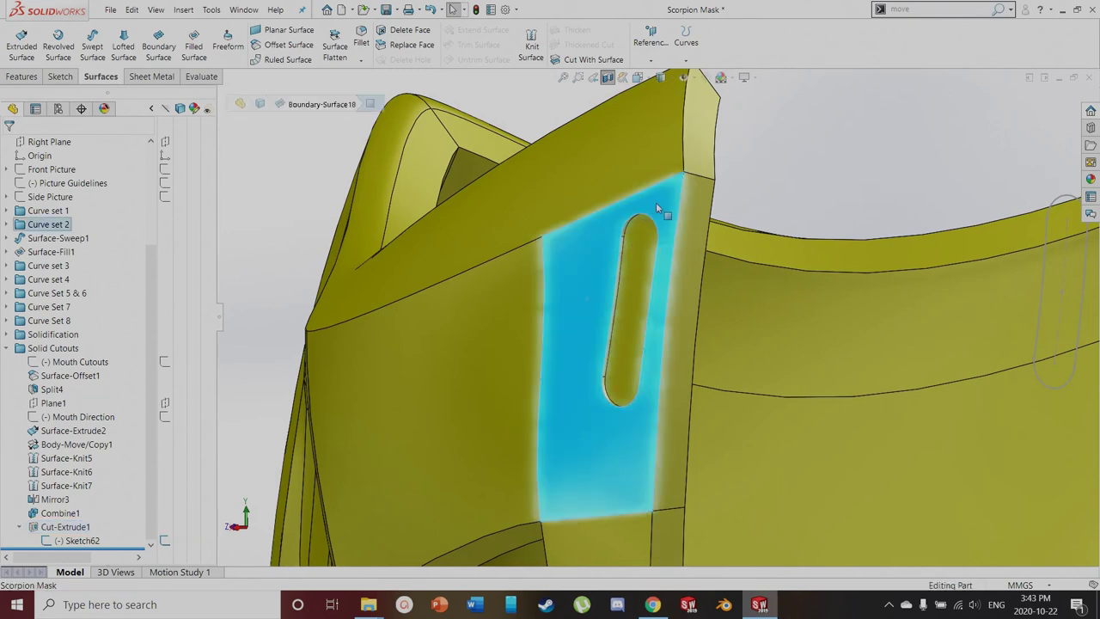
scroll(286, 300, "up", 1)
left_click(296, 250)
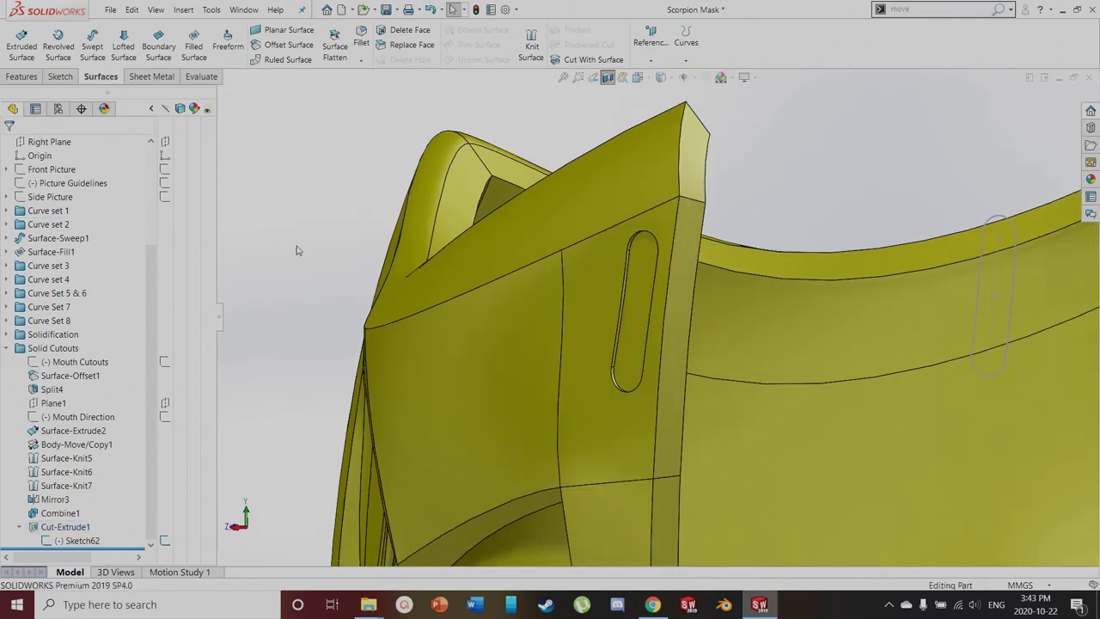
Examine the completed mask with its strap slots and mouth cutouts from the front and side
scroll(309, 253, "up", 2)
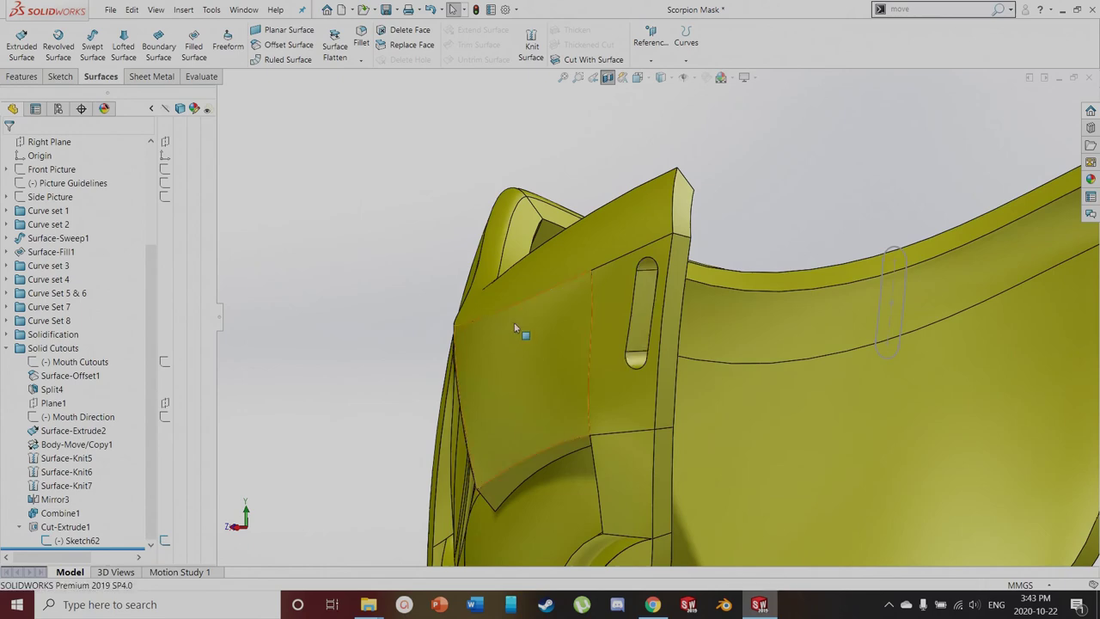
scroll(514, 323, "up", 5)
middle_click_drag(665, 335, 864, 359)
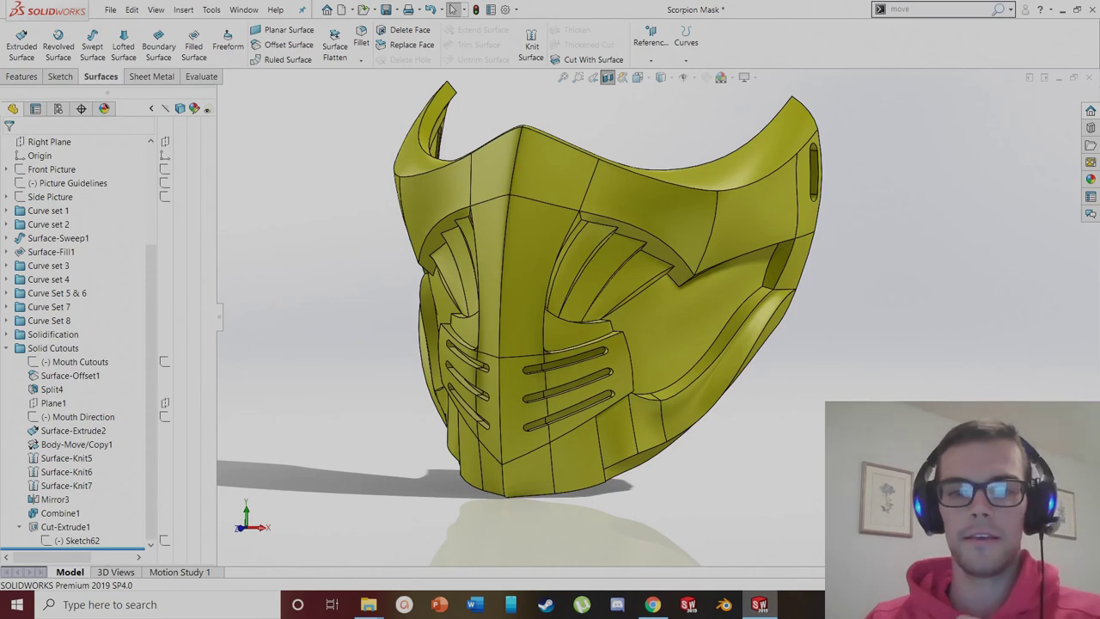
scroll(803, 394, "up", 1)
middle_click_drag(818, 334, 327, 326)
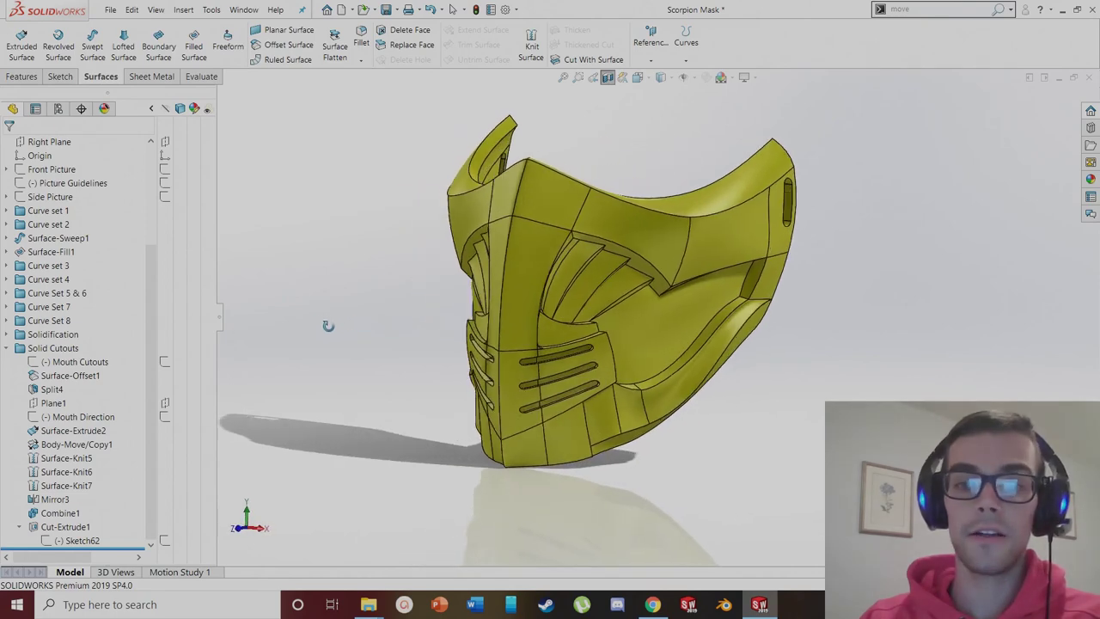
scroll(616, 250, "up", 1)
scroll(615, 249, "down", 1)
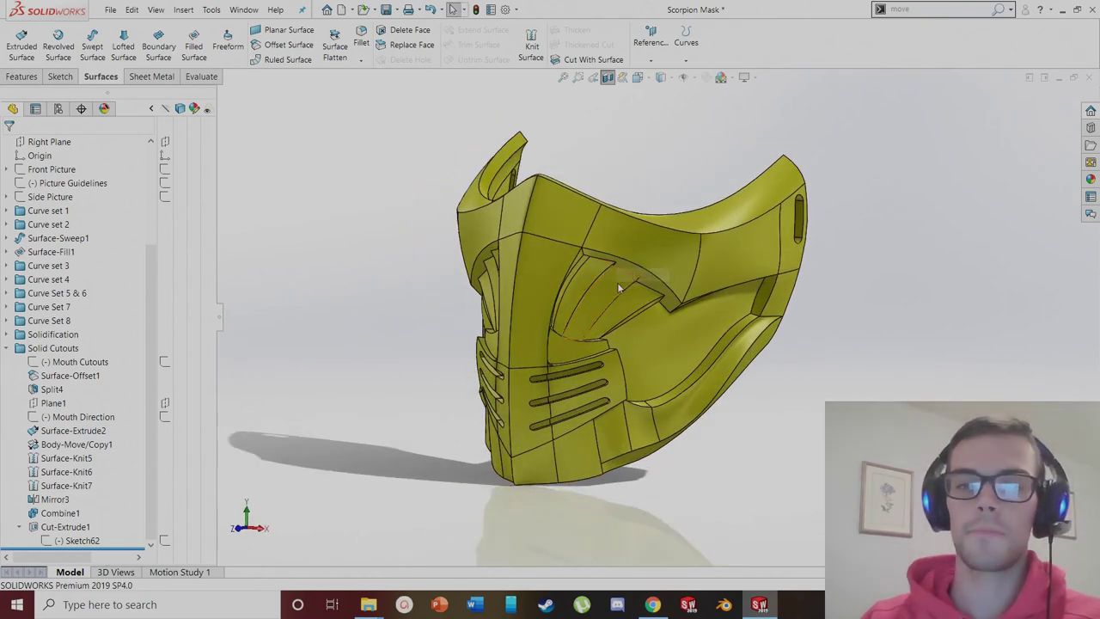